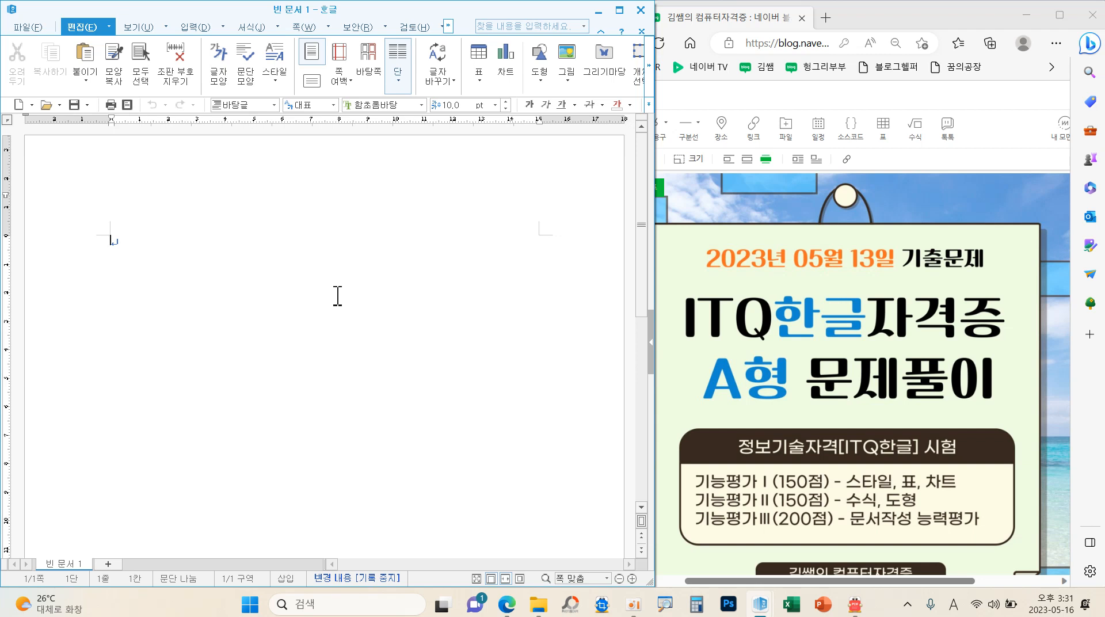
- Switch to the exam PDF and review the common instructions on default font settings, RGB colours, page margins and page division
{"action": "left_click", "coordinate": [857, 609]}
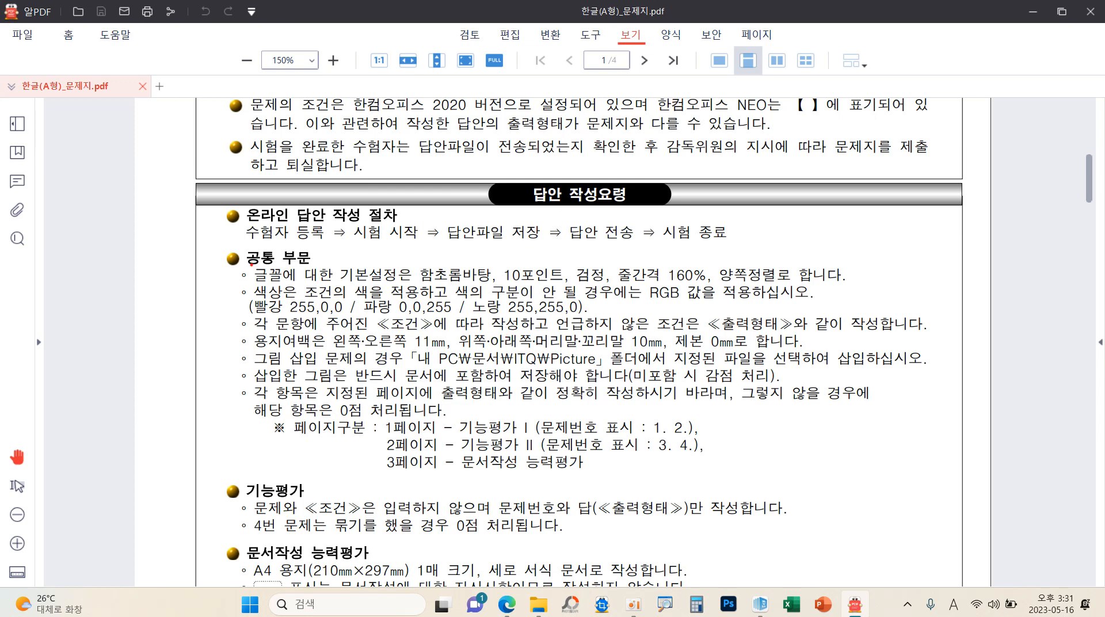
{"action": "mouse_move", "coordinate": [331, 266]}
{"action": "left_mouse_down"}
{"action": "mouse_move", "coordinate": [573, 285]}
{"action": "mouse_move", "coordinate": [780, 285]}
{"action": "left_mouse_up"}
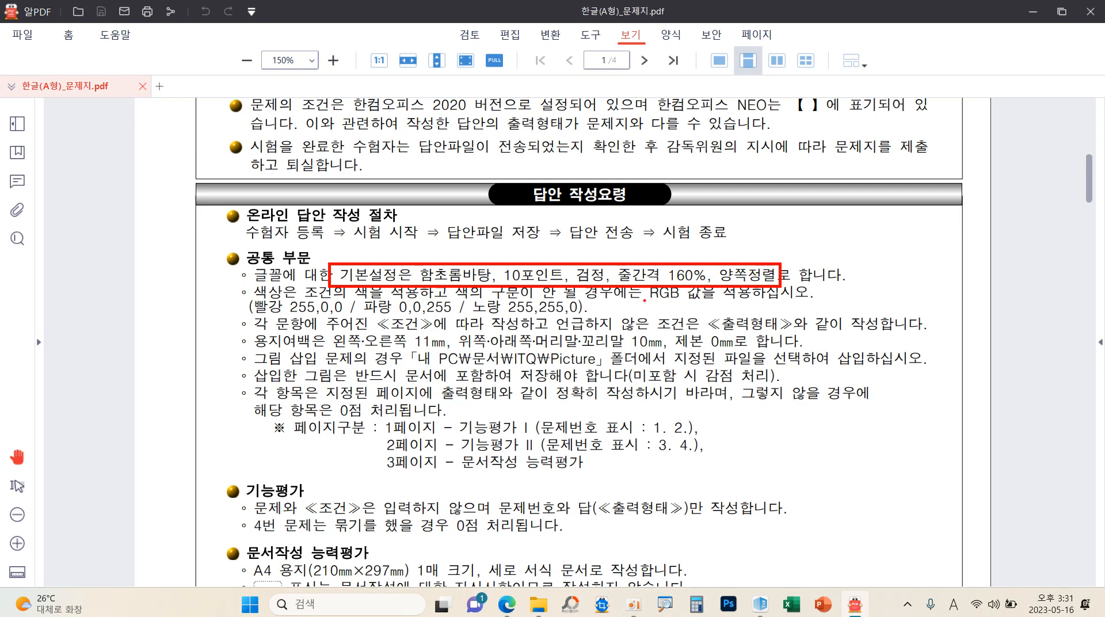
{"action": "left_click_drag", "start_coordinate": [645, 301], "coordinate": [706, 299]}
{"action": "left_click_drag", "start_coordinate": [247, 332], "coordinate": [754, 349]}
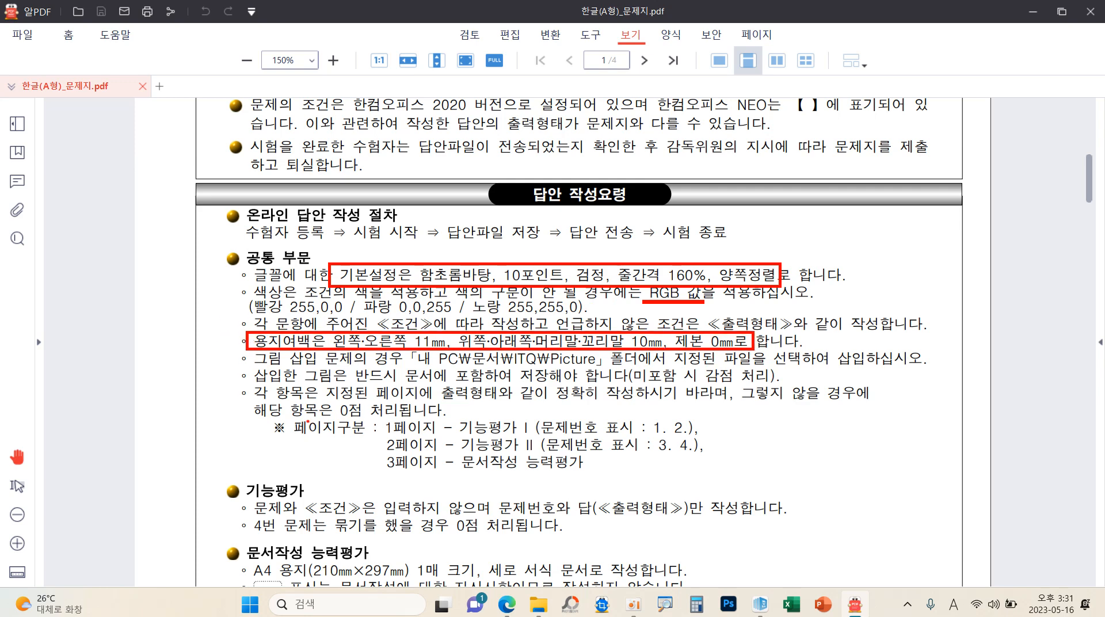
{"action": "mouse_move", "coordinate": [292, 419]}
{"action": "left_mouse_down"}
{"action": "mouse_move", "coordinate": [696, 489]}
{"action": "mouse_move", "coordinate": [719, 479]}
{"action": "left_mouse_up"}
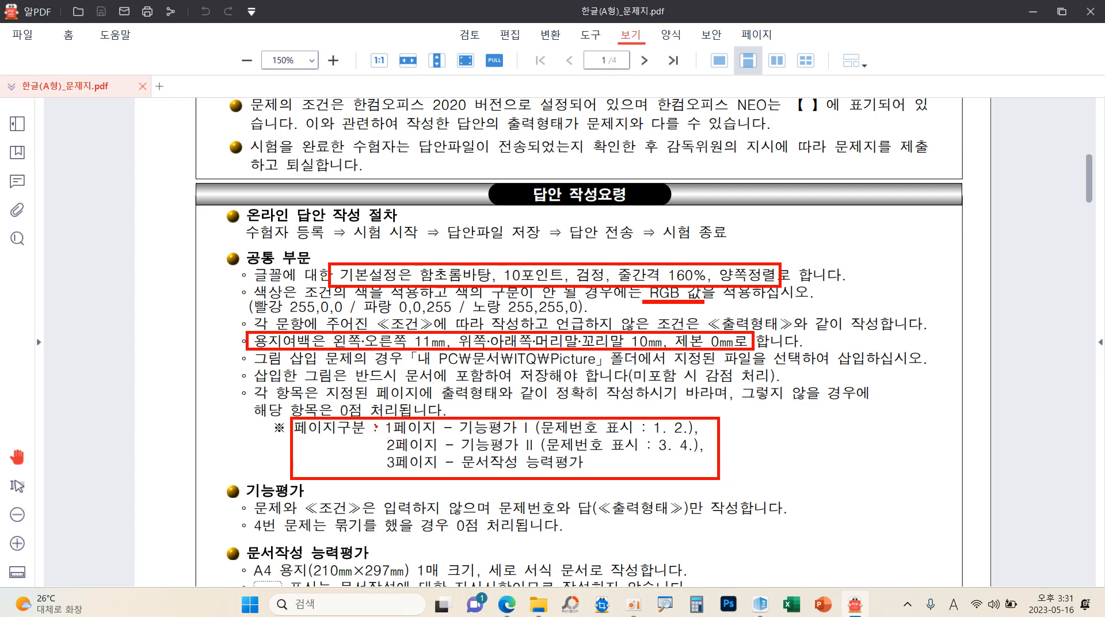
{"action": "mouse_move", "coordinate": [376, 427]}
{"action": "left_mouse_down"}
{"action": "mouse_move", "coordinate": [401, 419]}
{"action": "mouse_move", "coordinate": [399, 444]}
{"action": "mouse_move", "coordinate": [414, 437]}
{"action": "mouse_move", "coordinate": [415, 456]}
{"action": "left_mouse_up"}
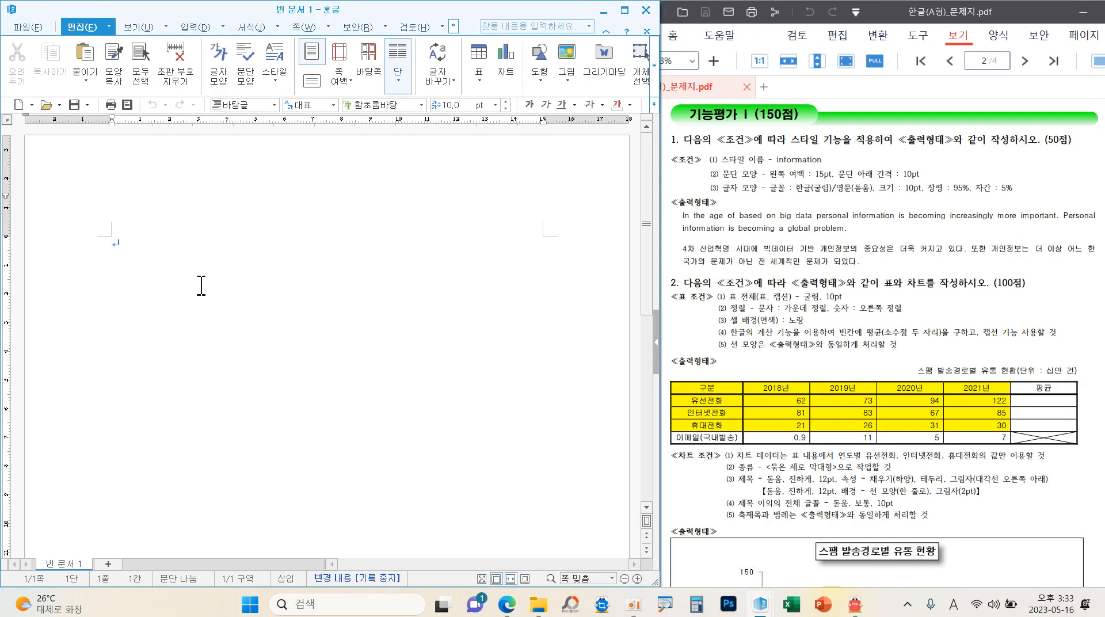
- Examine the page setup's paper type, orientation and margin settings in the blank Hangul document
{"action": "key", "text": "F7"}
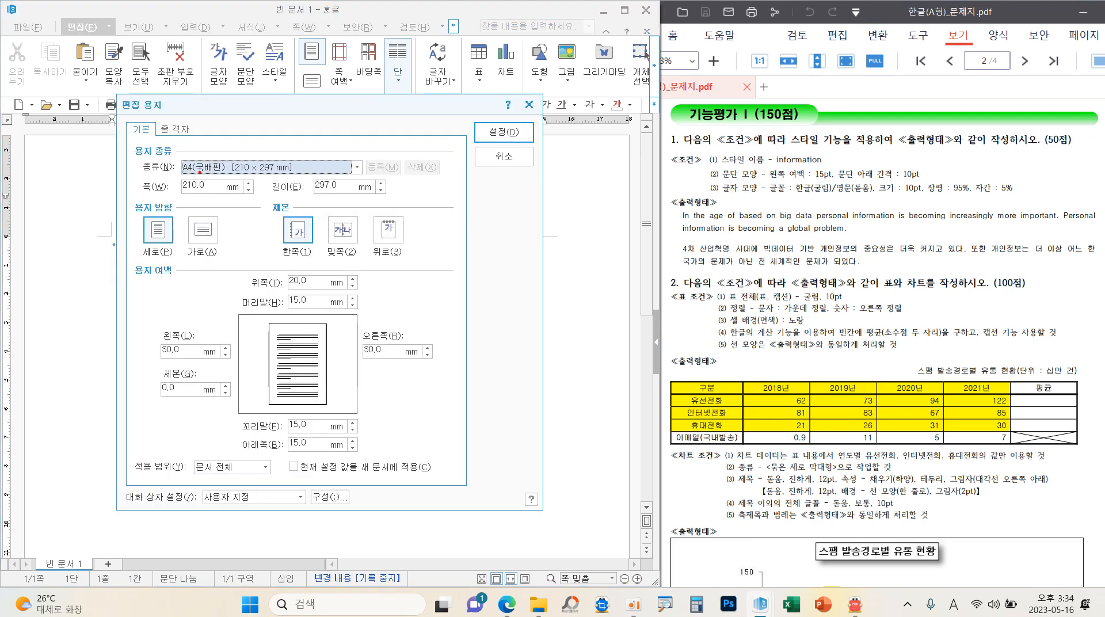
{"action": "left_click_drag", "start_coordinate": [141, 152], "coordinate": [218, 176]}
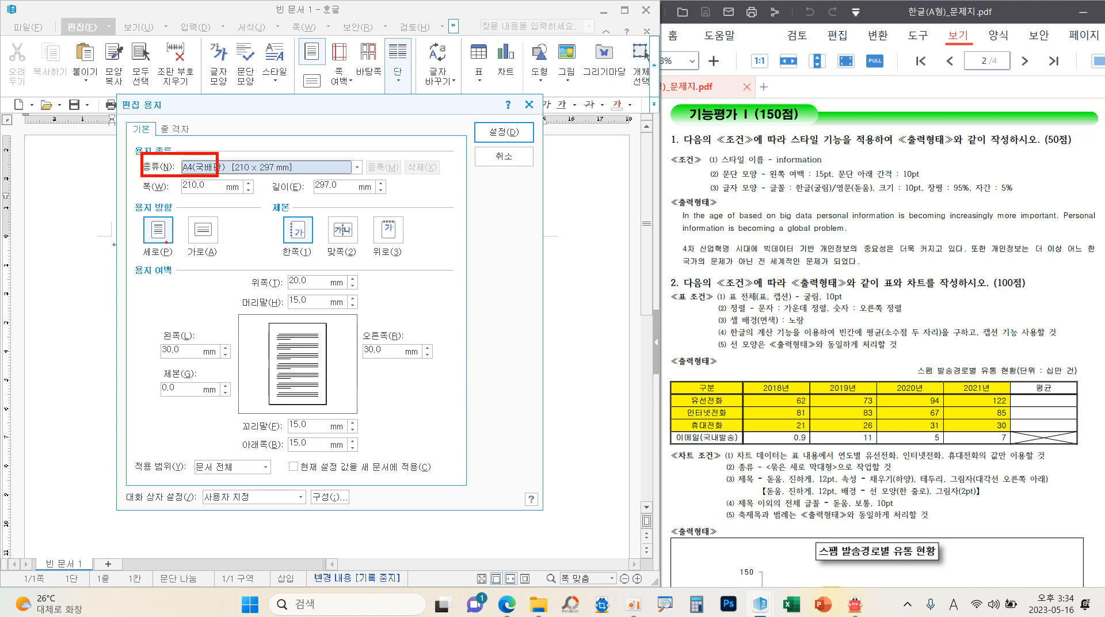
{"action": "left_click_drag", "start_coordinate": [131, 203], "coordinate": [177, 260]}
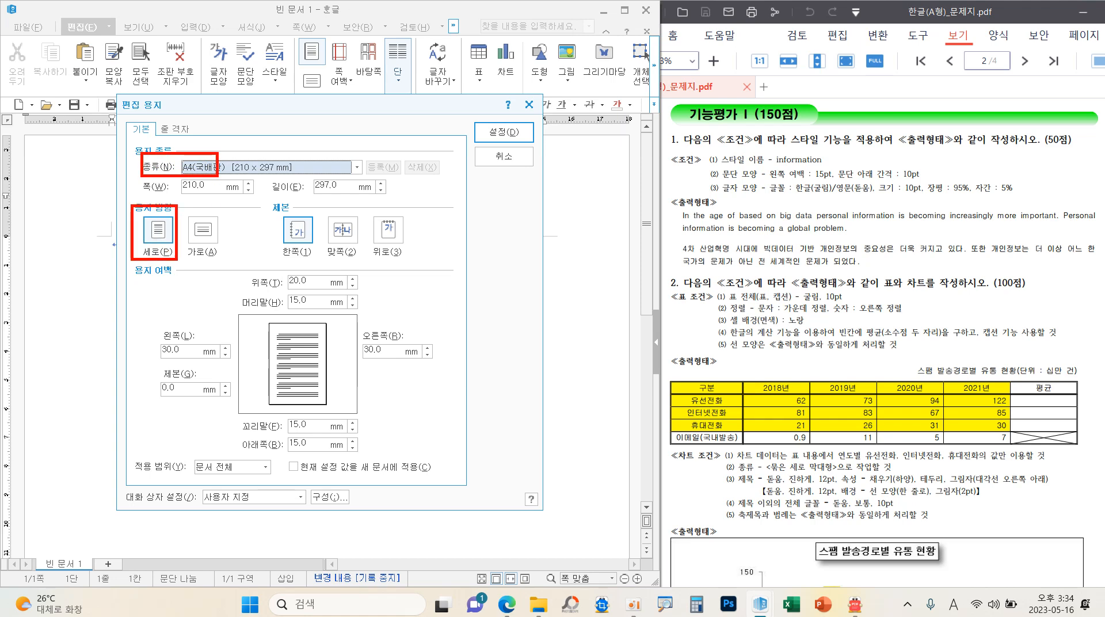
{"action": "mouse_move", "coordinate": [122, 164]}
{"action": "left_mouse_down"}
{"action": "mouse_move", "coordinate": [139, 164]}
{"action": "mouse_move", "coordinate": [157, 134]}
{"action": "left_mouse_up"}
{"action": "left_click_drag", "start_coordinate": [110, 228], "coordinate": [149, 211]}
{"action": "mouse_move", "coordinate": [130, 262]}
{"action": "left_mouse_down"}
{"action": "mouse_move", "coordinate": [347, 419]}
{"action": "mouse_move", "coordinate": [441, 458]}
{"action": "left_mouse_up"}
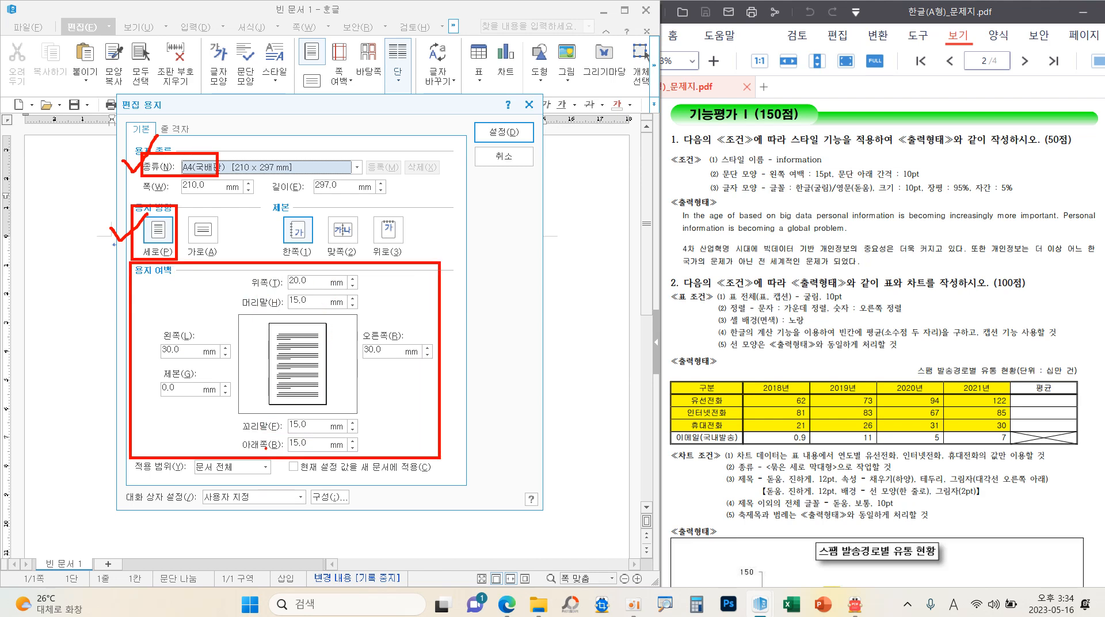
{"action": "mouse_move", "coordinate": [305, 279]}
{"action": "left_mouse_down"}
{"action": "mouse_move", "coordinate": [300, 311]}
{"action": "mouse_move", "coordinate": [337, 292]}
{"action": "mouse_move", "coordinate": [322, 281]}
{"action": "left_mouse_up"}
{"action": "left_click_drag", "start_coordinate": [303, 421], "coordinate": [293, 448]}
{"action": "mouse_move", "coordinate": [313, 427]}
{"action": "left_mouse_down"}
{"action": "mouse_move", "coordinate": [307, 445]}
{"action": "mouse_move", "coordinate": [307, 426]}
{"action": "left_mouse_up"}
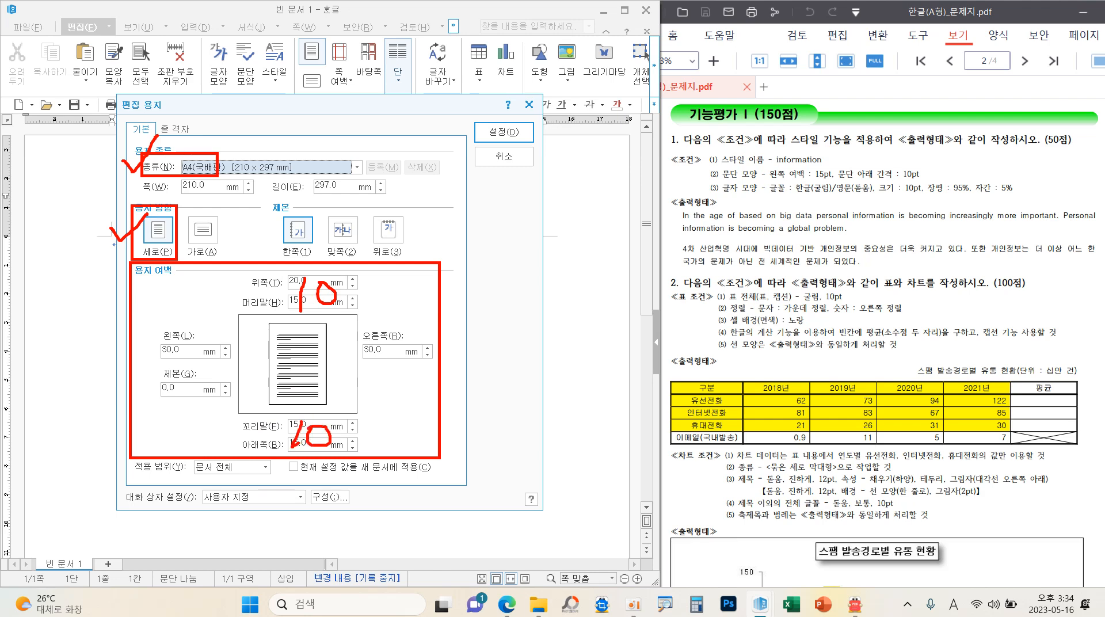
{"action": "mouse_move", "coordinate": [196, 340]}
{"action": "left_mouse_down"}
{"action": "mouse_move", "coordinate": [179, 359]}
{"action": "mouse_move", "coordinate": [193, 364]}
{"action": "left_mouse_up"}
{"action": "mouse_move", "coordinate": [374, 336]}
{"action": "left_mouse_down"}
{"action": "mouse_move", "coordinate": [363, 366]}
{"action": "mouse_move", "coordinate": [380, 364]}
{"action": "left_mouse_up"}
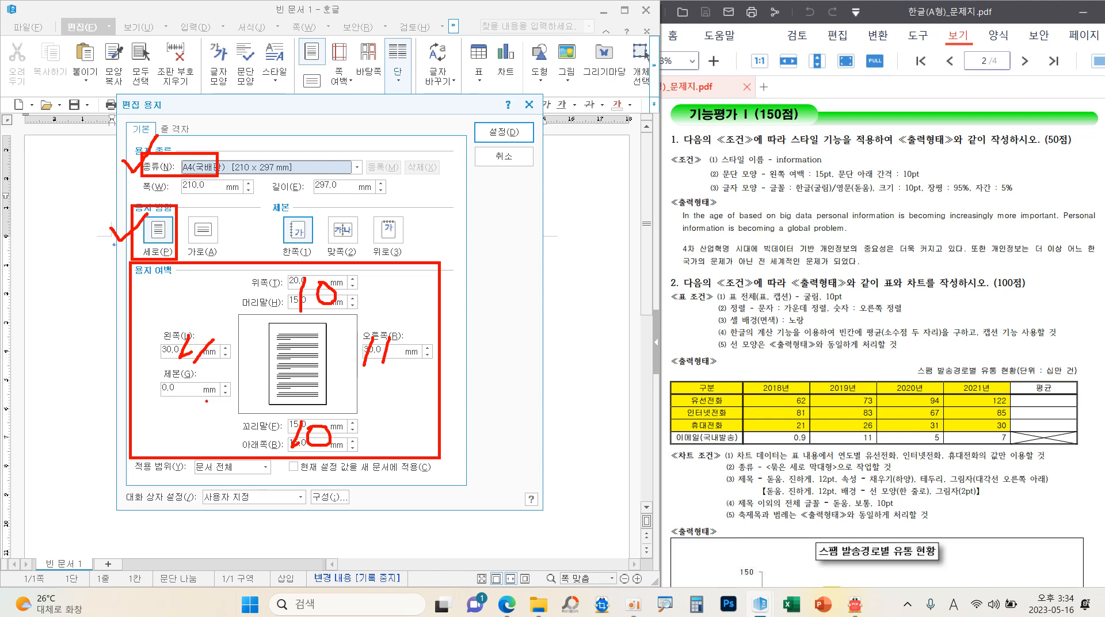
{"action": "key", "text": "Escape"}
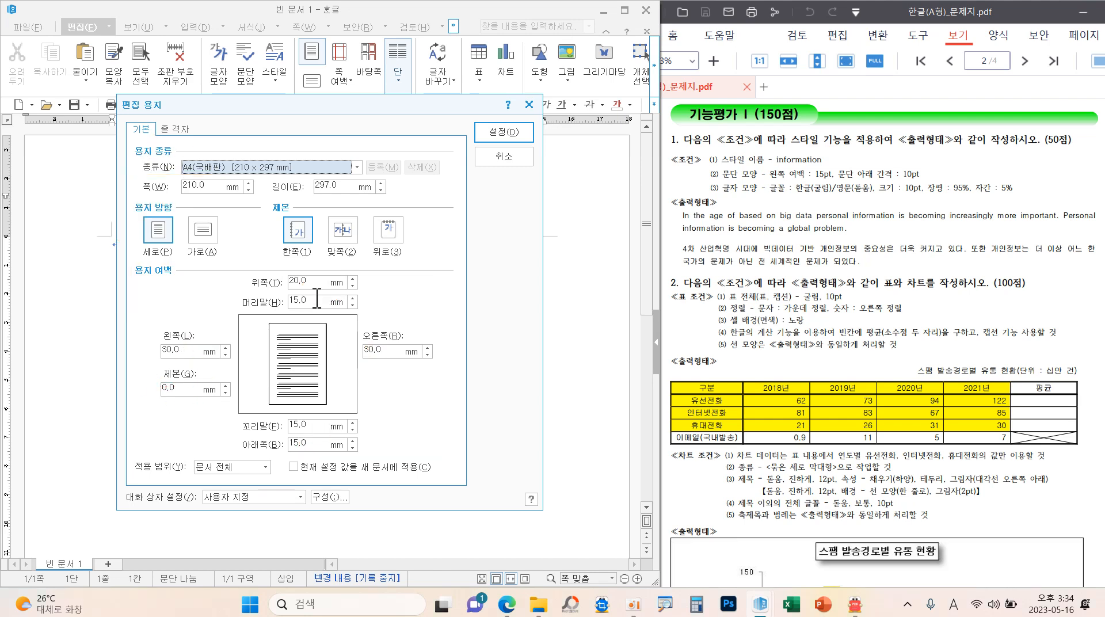
{"action": "left_click", "coordinate": [294, 280]}
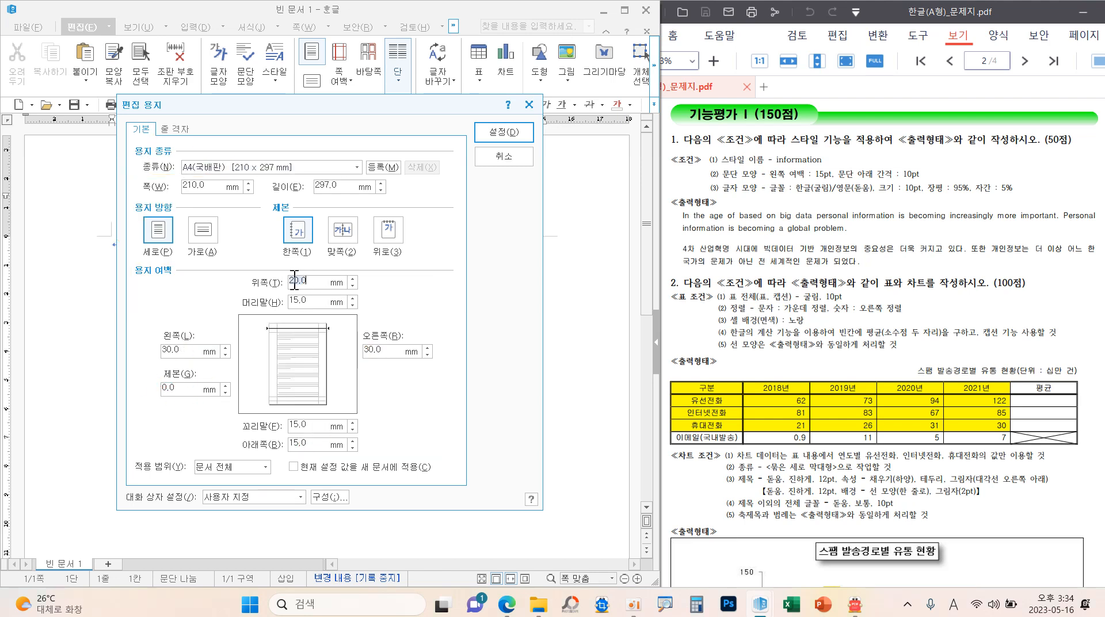
{"action": "key", "text": "Return"}
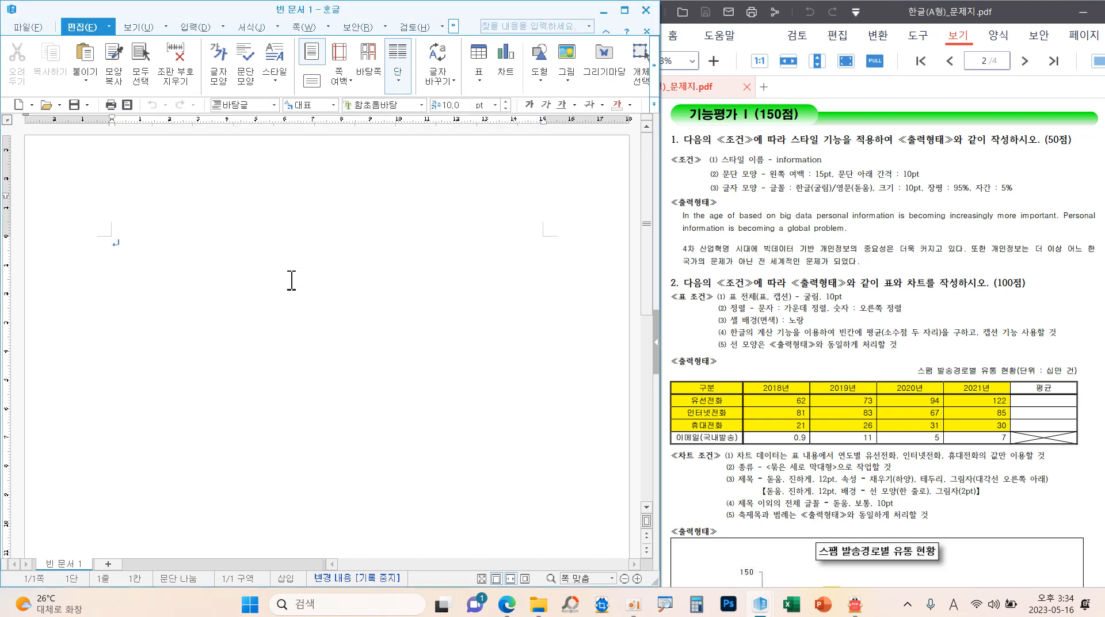
- In the page setup, set the top, header, footer and bottom margins to 10 mm each
{"action": "key", "text": "F7"}
{"action": "left_click", "coordinate": [308, 281]}
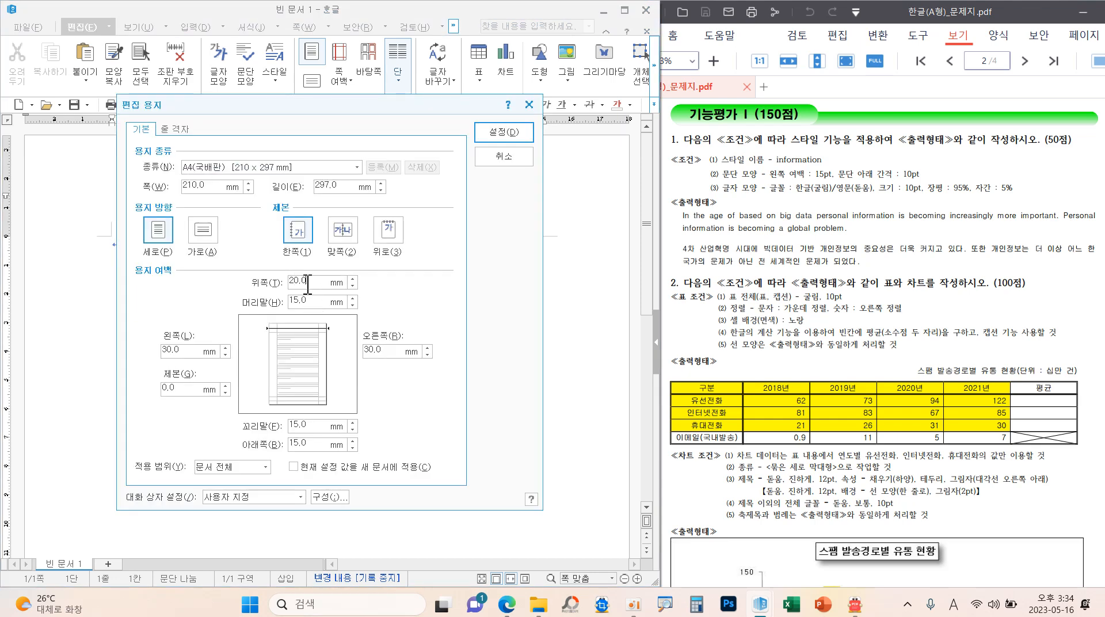
{"action": "type", "text": "10"}
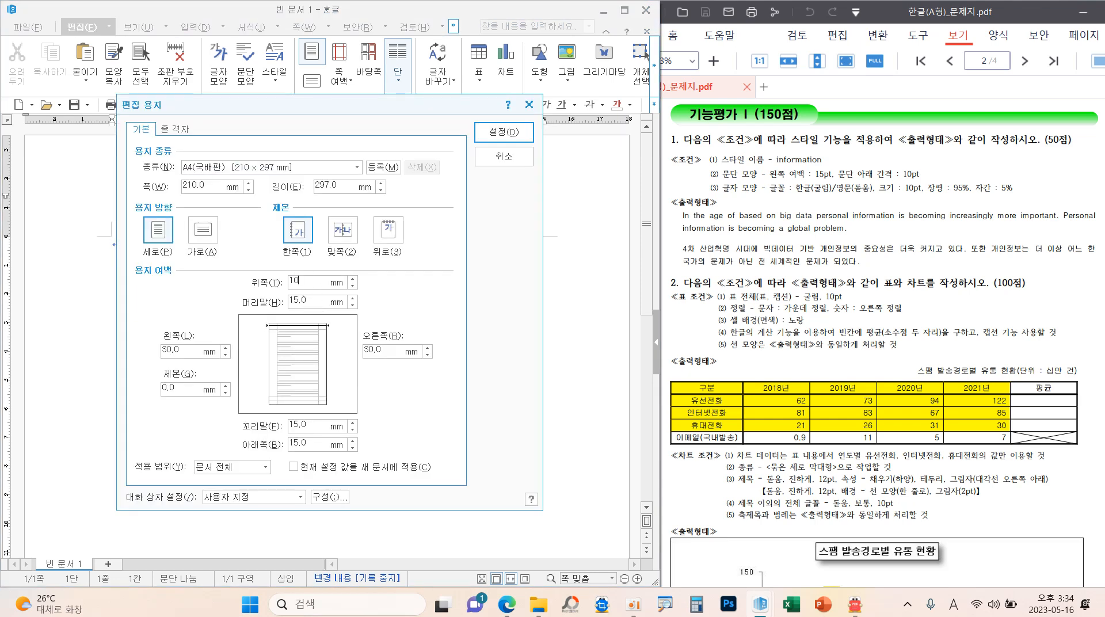
{"action": "left_click", "coordinate": [297, 424]}
{"action": "type", "text": "10"}
{"action": "left_click", "coordinate": [299, 301]}
{"action": "type", "text": "10"}
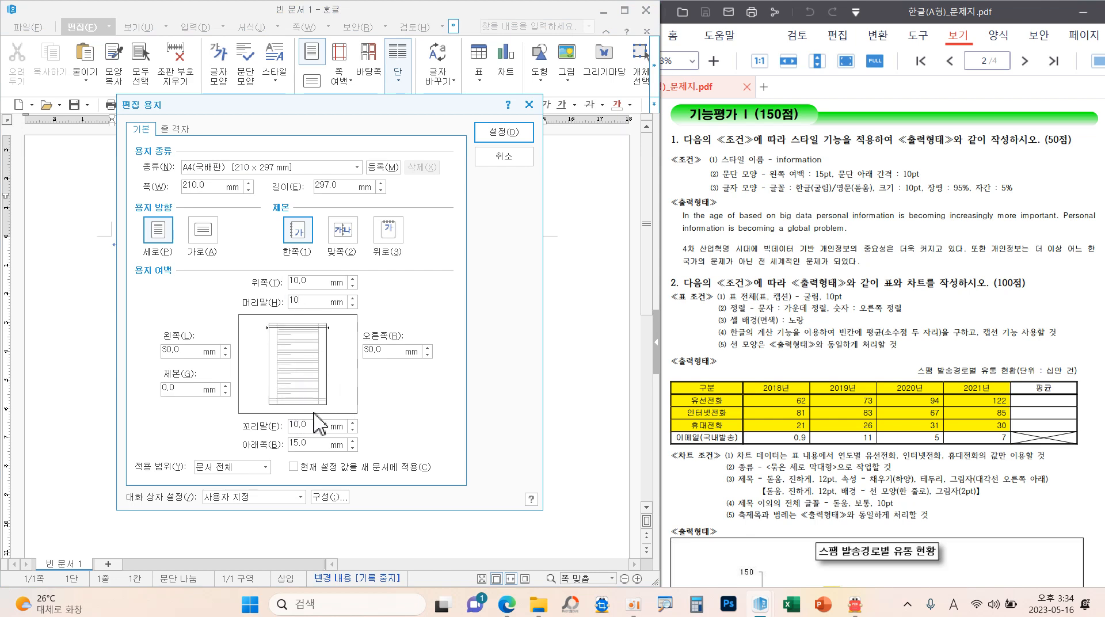
{"action": "left_click", "coordinate": [317, 442]}
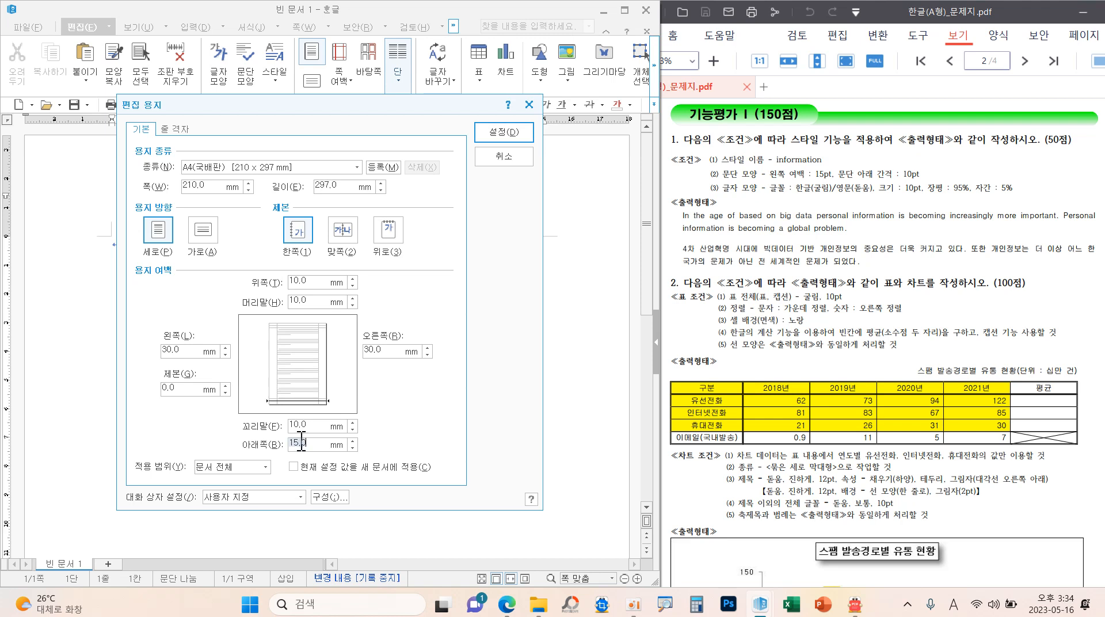
{"action": "type", "text": "10"}
- Set the left and right page margins to 11 mm and apply the page setup
{"action": "left_click", "coordinate": [182, 349]}
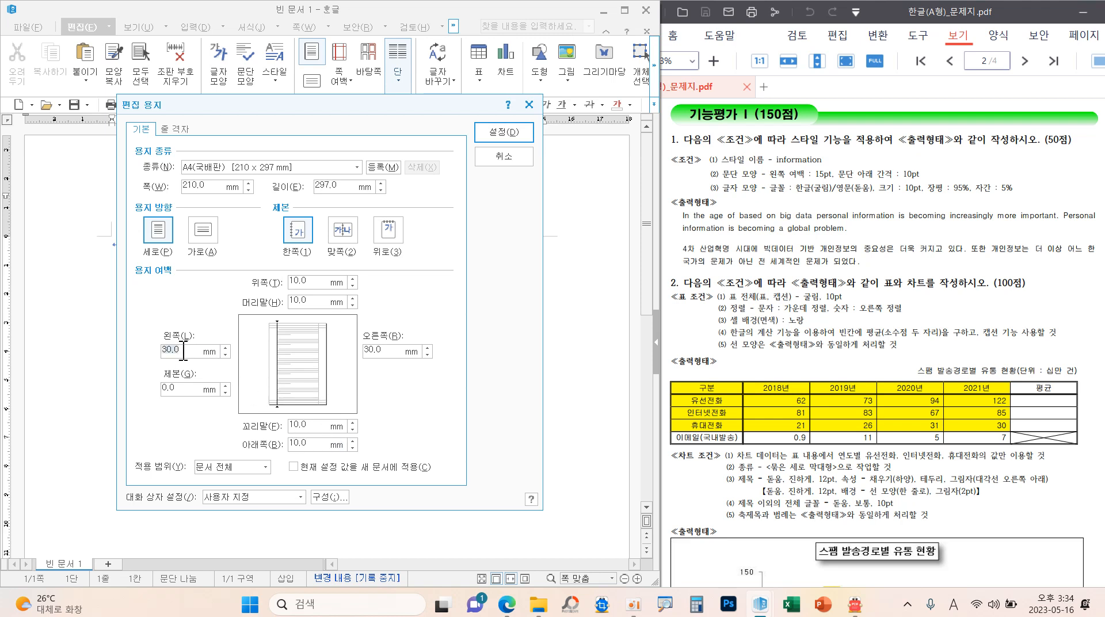
{"action": "type", "text": "11"}
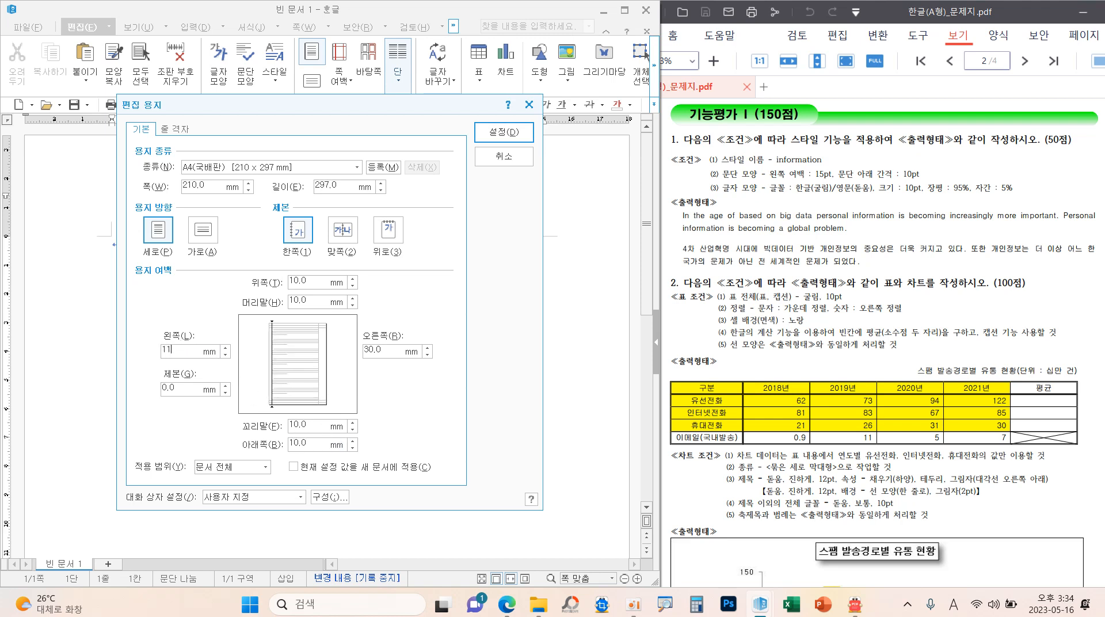
{"action": "left_click", "coordinate": [379, 350]}
{"action": "type", "text": "11"}
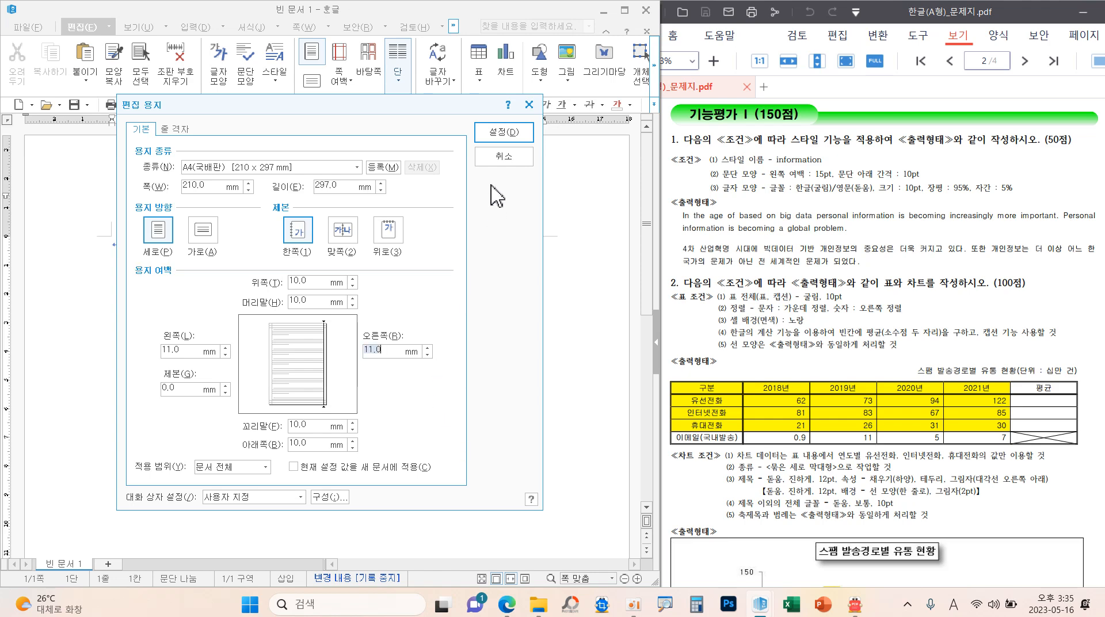
{"action": "left_click", "coordinate": [500, 137]}
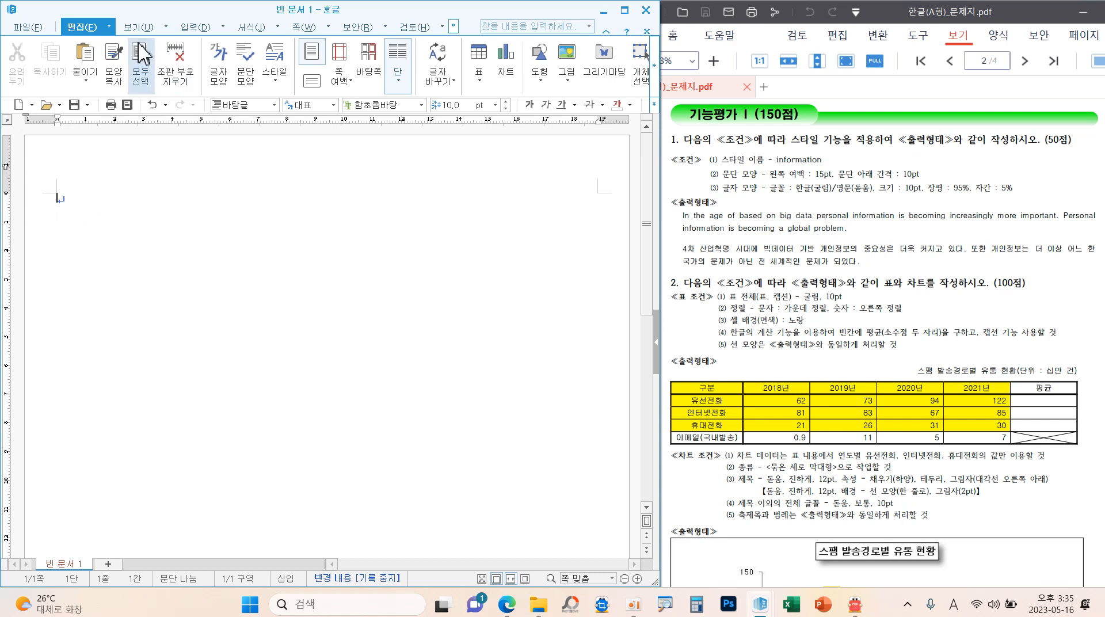
- Check the view options for paragraph marks, pictures, proofreading marks and the page outline
{"action": "left_click", "coordinate": [131, 29]}
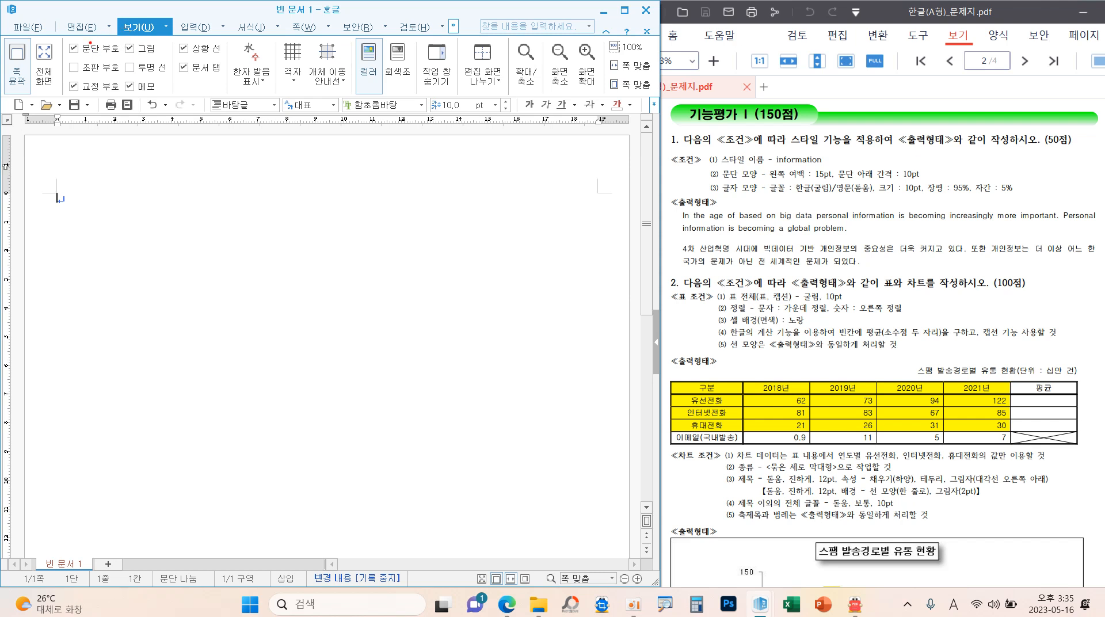
{"action": "mouse_move", "coordinate": [90, 42]}
{"action": "left_mouse_down"}
{"action": "mouse_move", "coordinate": [153, 48]}
{"action": "mouse_move", "coordinate": [162, 39]}
{"action": "left_mouse_up"}
{"action": "mouse_move", "coordinate": [94, 81]}
{"action": "left_mouse_down"}
{"action": "mouse_move", "coordinate": [101, 90]}
{"action": "mouse_move", "coordinate": [116, 77]}
{"action": "left_mouse_up"}
{"action": "mouse_move", "coordinate": [65, 214]}
{"action": "left_mouse_down"}
{"action": "mouse_move", "coordinate": [74, 197]}
{"action": "mouse_move", "coordinate": [64, 213]}
{"action": "left_mouse_up"}
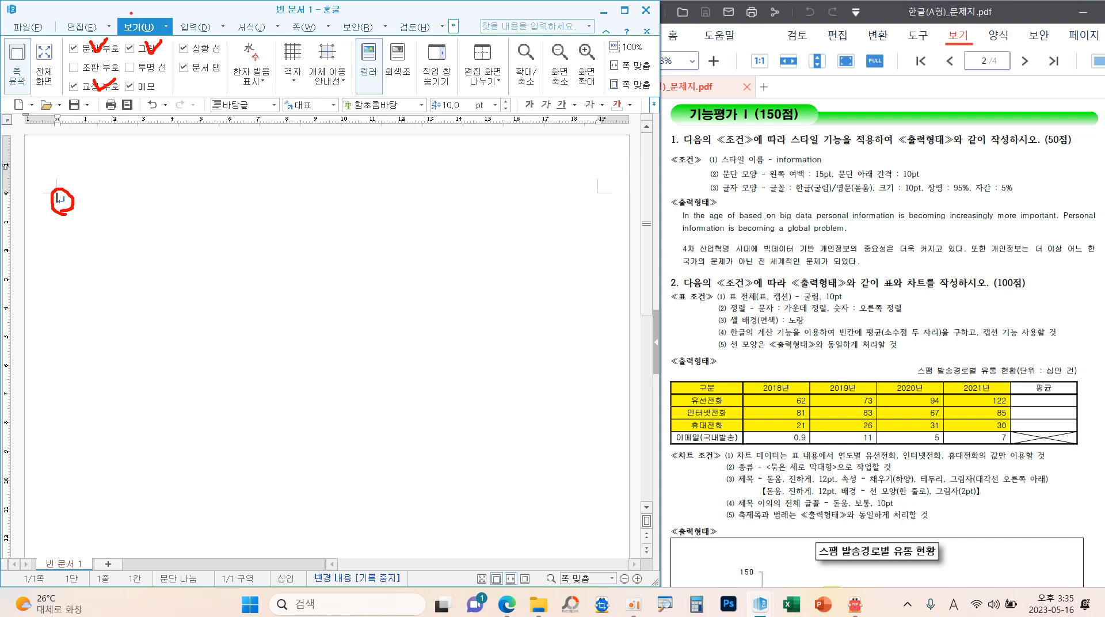
{"action": "mouse_move", "coordinate": [114, 12]}
{"action": "left_mouse_down"}
{"action": "mouse_move", "coordinate": [171, 28]}
{"action": "mouse_move", "coordinate": [119, 38]}
{"action": "mouse_move", "coordinate": [117, 14]}
{"action": "left_mouse_up"}
{"action": "left_click_drag", "start_coordinate": [28, 96], "coordinate": [2, 65]}
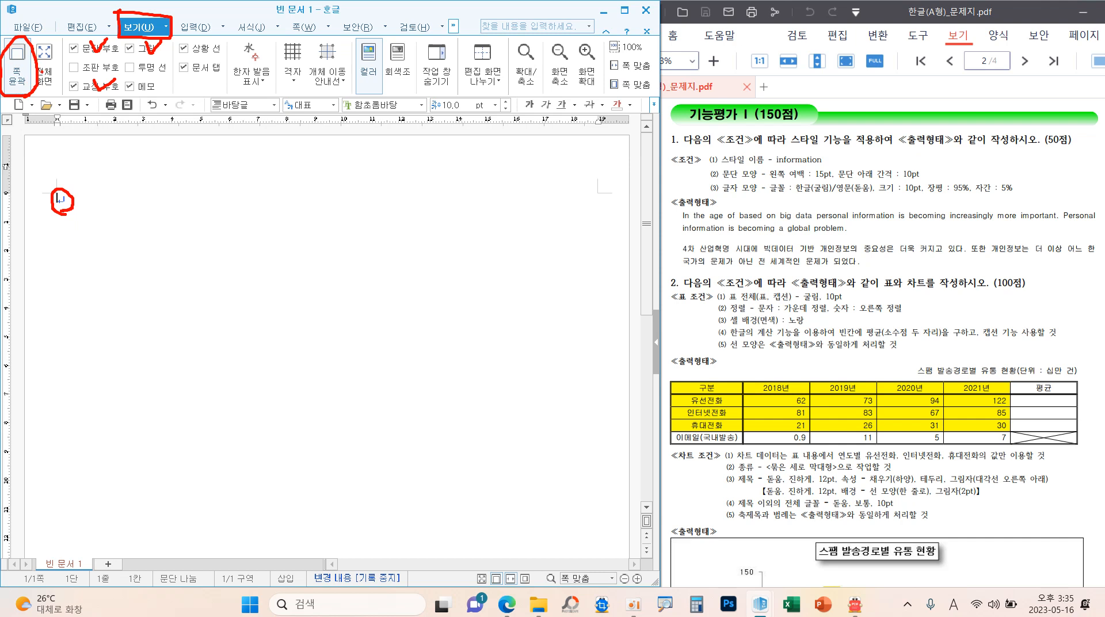
{"action": "key", "text": "Escape"}
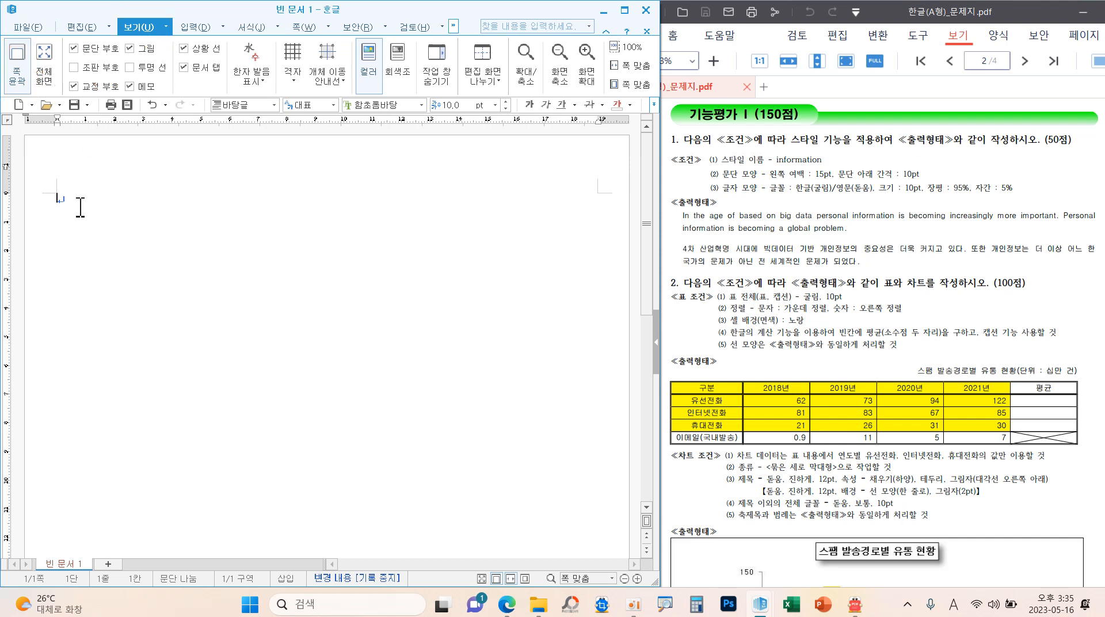
- Enter question number 1., leave several blank lines, and enter question number 2 with an empty line below it
{"action": "type", "text": "1."}
{"action": "key", "text": "Return"}
{"action": "key", "text": "Return"}
{"action": "key", "text": "Return"}
{"action": "key", "text": "Return"}
{"action": "key", "text": "Return"}
{"action": "key", "text": "Return"}
{"action": "type", "text": "2"}
{"action": "key", "text": "Return"}
- Under question 1, enter the English passage beginning "In the age of based on big data" and the Korean passage from the exam sheet as two paragraphs
{"action": "left_click", "coordinate": [70, 221]}
{"action": "type", "text": "In the age of based on big data personal information is becoming increasingly more important. Personal information is becoming a global problem. 4차 산업혁명 시대에 빅데이터 기반 개인정보의 중요성은 더욱 커지고 있다. 또한 개인정보는 더 이상 어느 한 국가의 문제가 아닌 전 세계적인 문제가 되었다."}
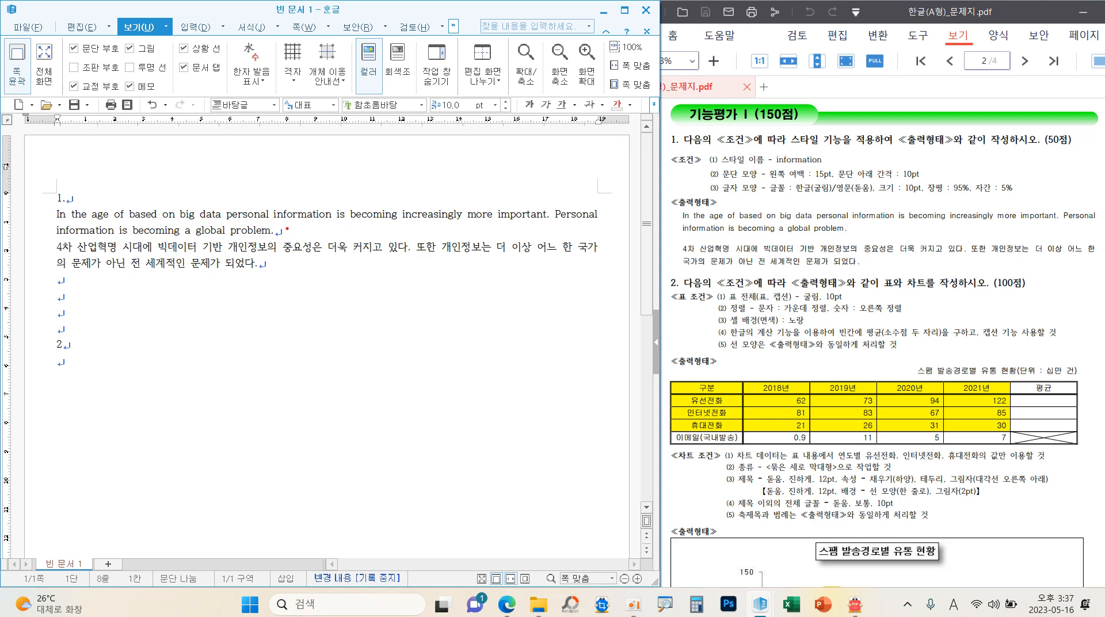
{"action": "mouse_move", "coordinate": [287, 229]}
{"action": "left_mouse_down"}
{"action": "mouse_move", "coordinate": [268, 236]}
{"action": "mouse_move", "coordinate": [278, 231]}
{"action": "mouse_move", "coordinate": [279, 244]}
{"action": "left_mouse_up"}
{"action": "mouse_move", "coordinate": [679, 231]}
{"action": "left_mouse_down"}
{"action": "mouse_move", "coordinate": [699, 237]}
{"action": "mouse_move", "coordinate": [672, 244]}
{"action": "left_mouse_up"}
{"action": "left_click_drag", "start_coordinate": [834, 180], "coordinate": [920, 177]}
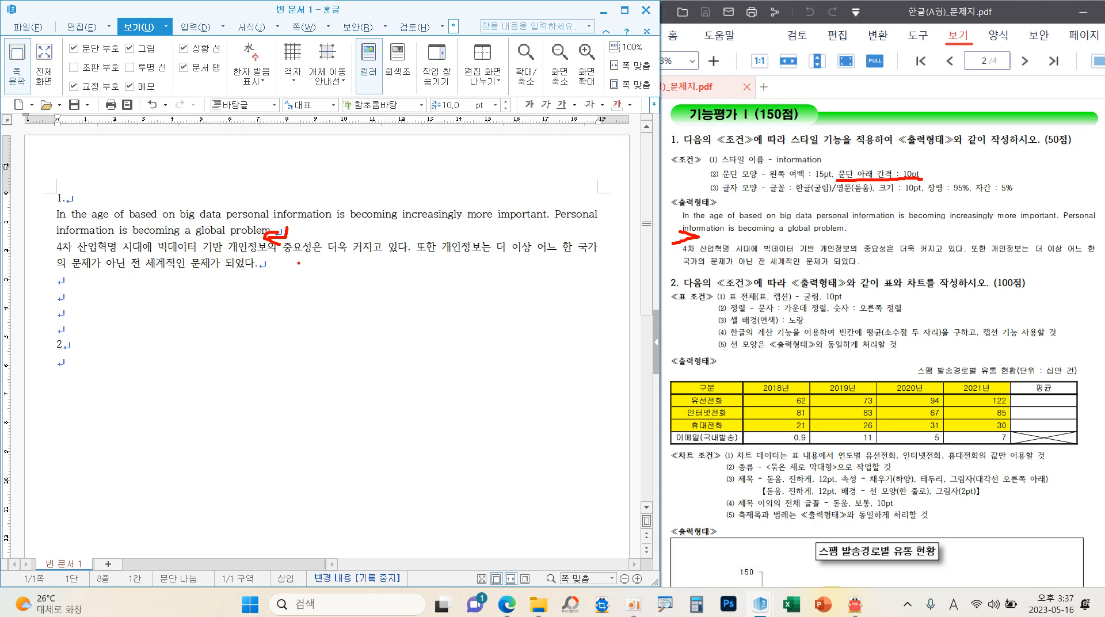
{"action": "key", "text": "Escape"}
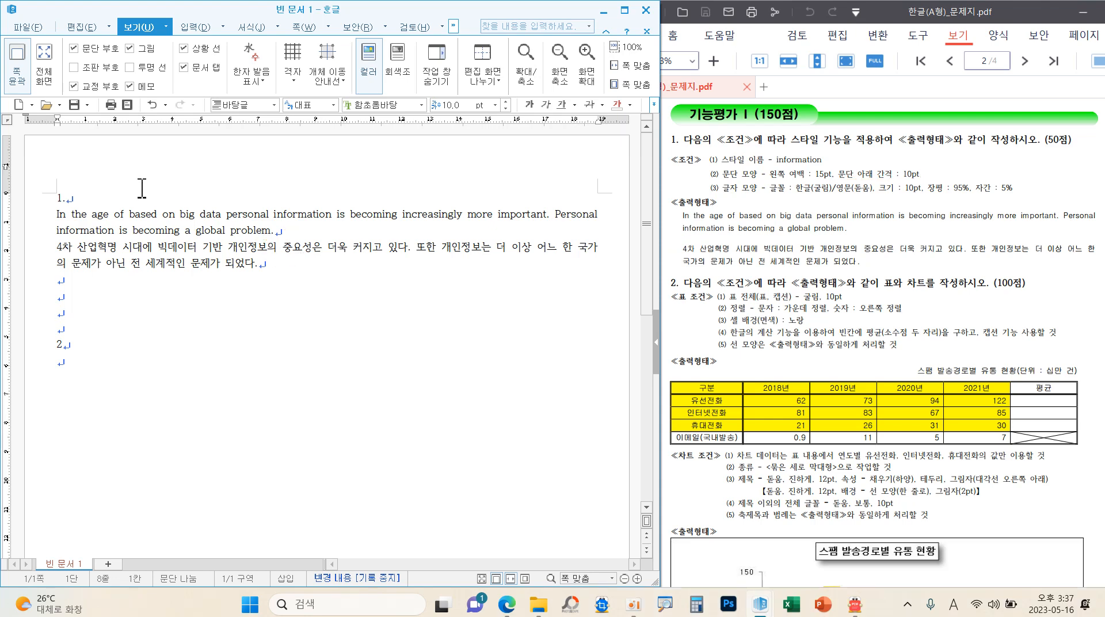
- Select the English and Korean paragraphs and start a new paragraph style named information
{"action": "left_click_drag", "start_coordinate": [57, 214], "coordinate": [272, 271]}
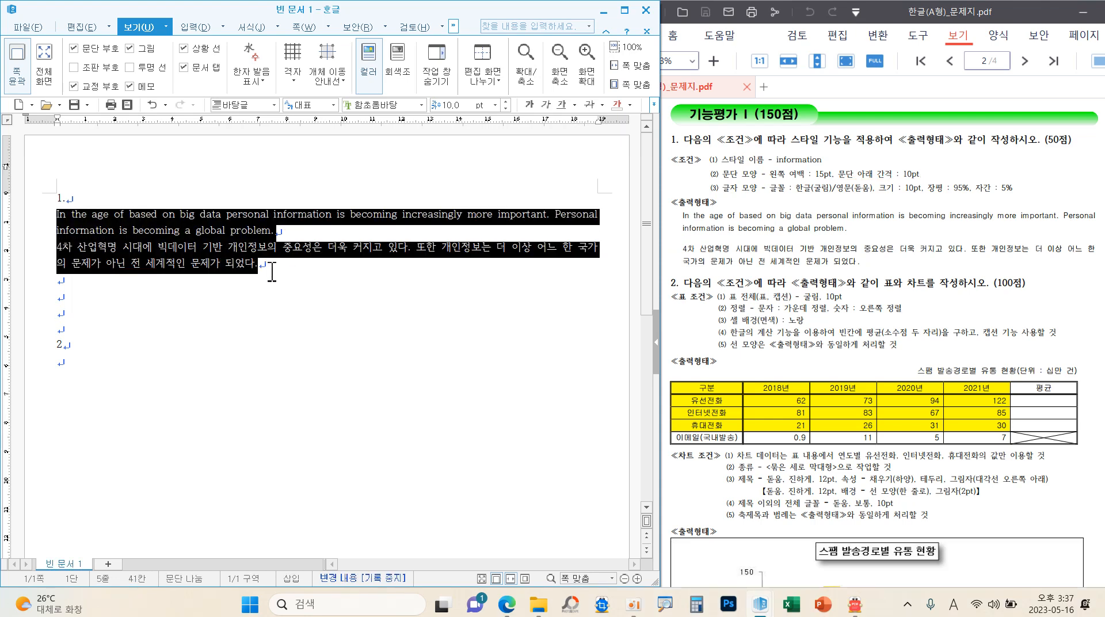
{"action": "key", "text": "F6"}
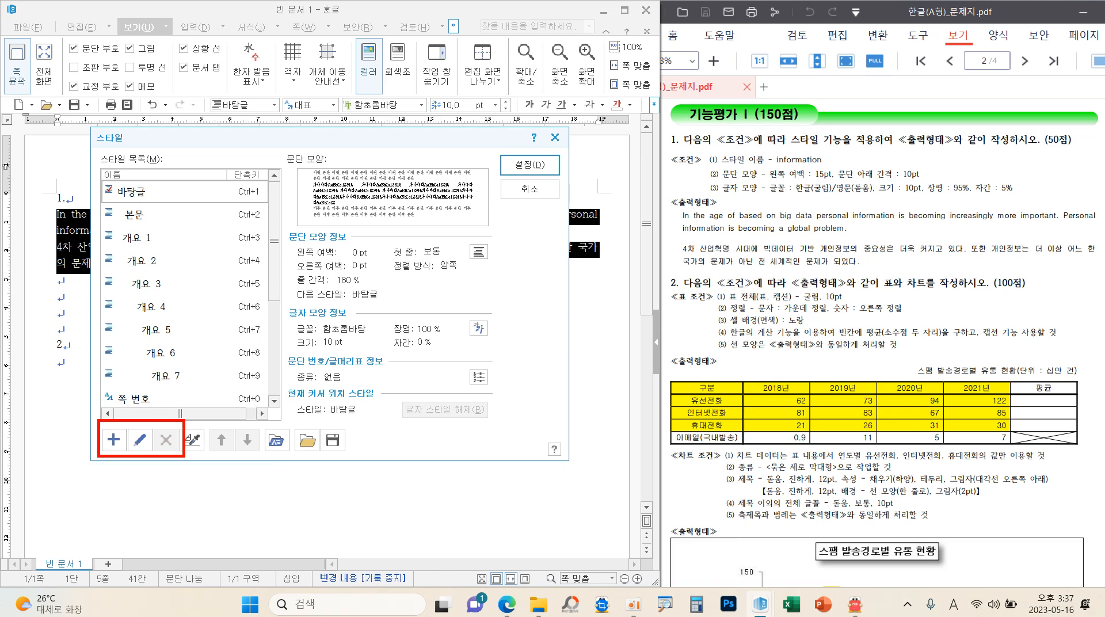
{"action": "left_click", "coordinate": [114, 447]}
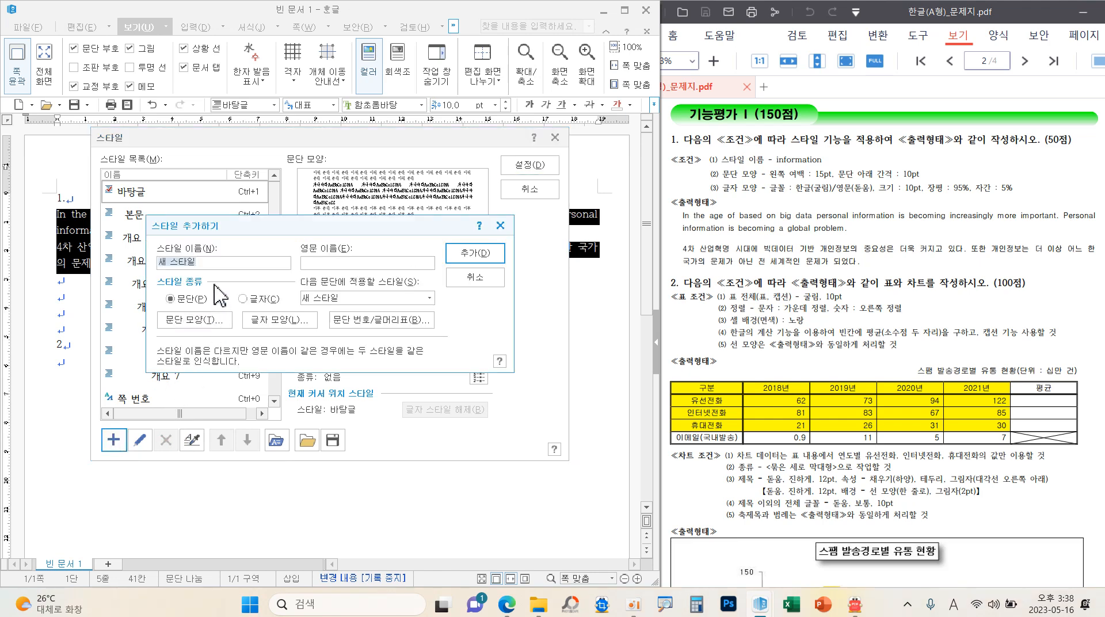
{"action": "key", "text": "BackSpace"}
{"action": "type", "text": "information"}
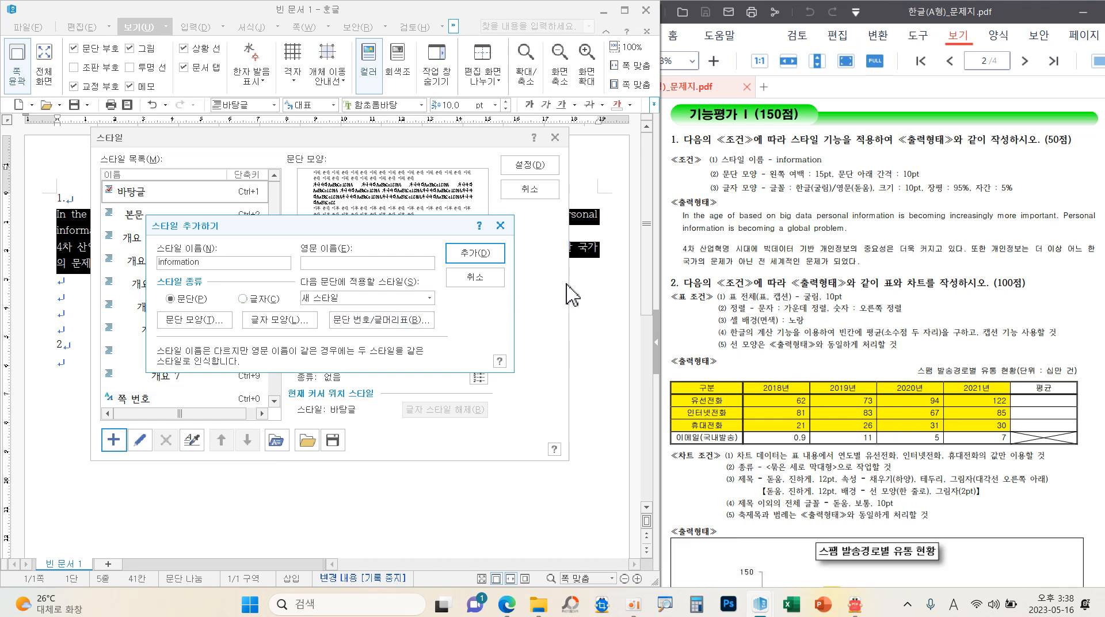
- Set the information style's paragraph shape to a 15 pt left margin and 10 pt spacing below the paragraph
{"action": "left_click_drag", "start_coordinate": [701, 167], "coordinate": [1027, 200]}
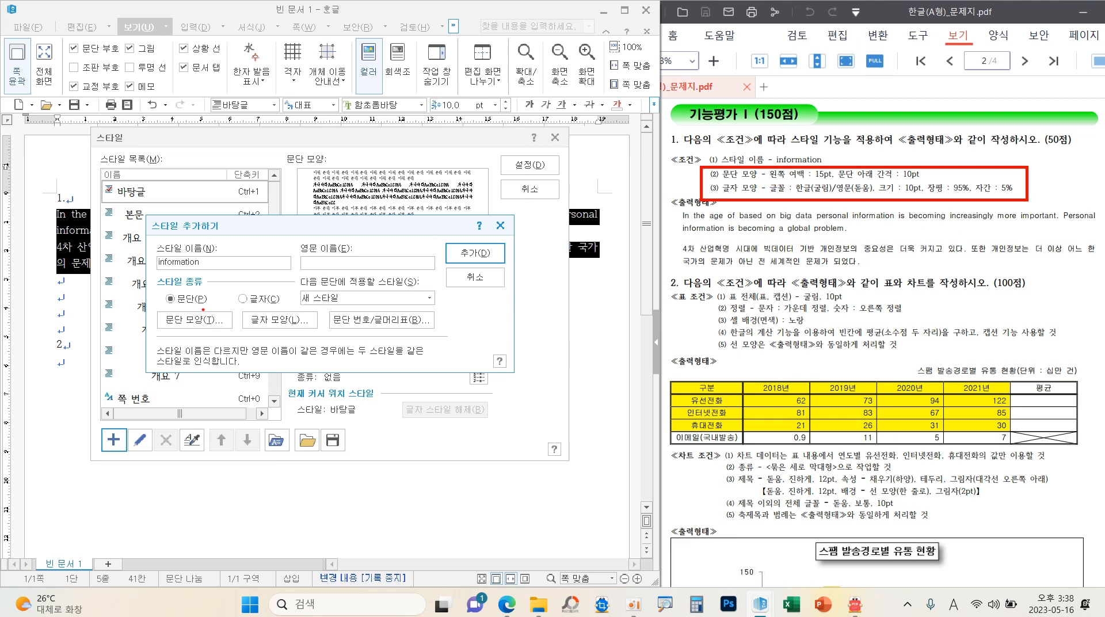
{"action": "mouse_move", "coordinate": [198, 301]}
{"action": "left_mouse_down"}
{"action": "mouse_move", "coordinate": [205, 314]}
{"action": "mouse_move", "coordinate": [224, 291]}
{"action": "mouse_move", "coordinate": [281, 304]}
{"action": "mouse_move", "coordinate": [332, 284]}
{"action": "left_mouse_up"}
{"action": "left_click", "coordinate": [202, 319]}
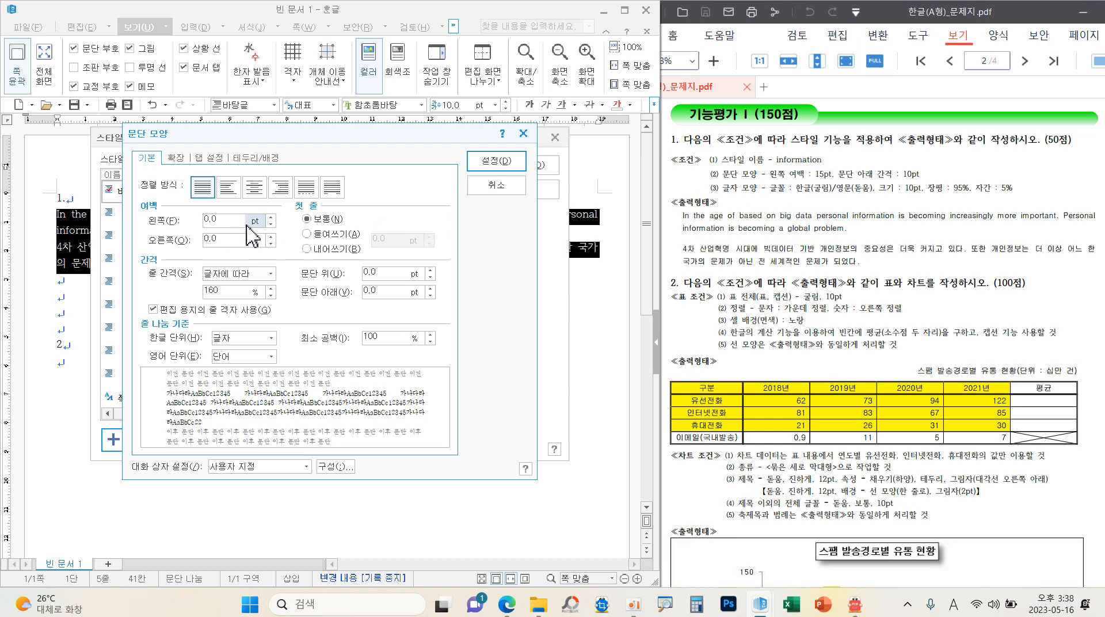
{"action": "left_click_drag", "start_coordinate": [231, 220], "coordinate": [197, 217]}
{"action": "type", "text": "15"}
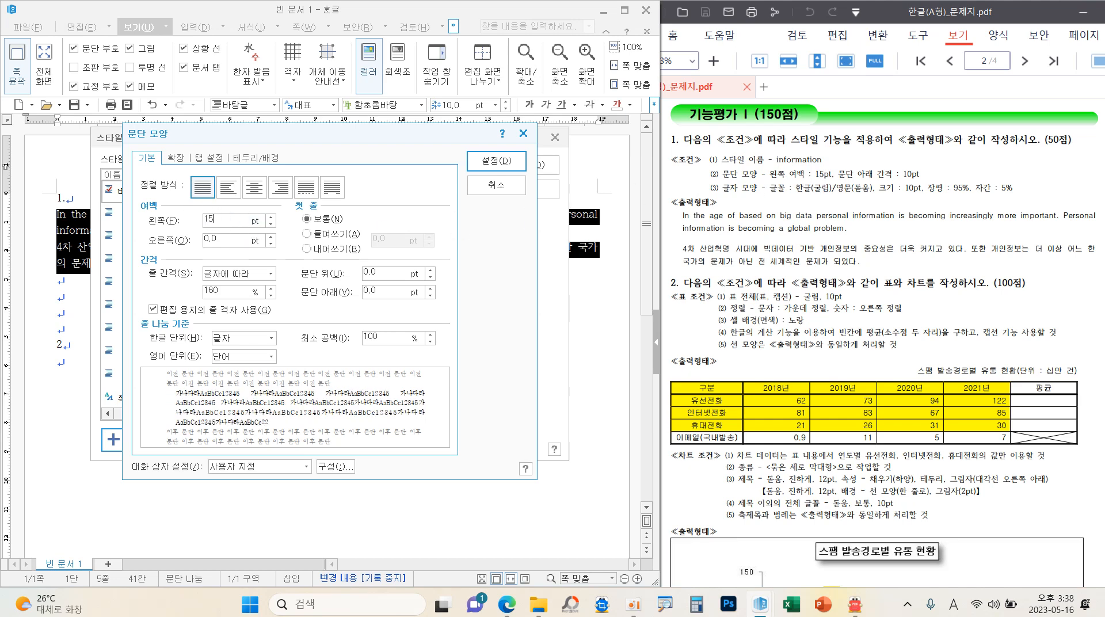
{"action": "left_click_drag", "start_coordinate": [385, 292], "coordinate": [358, 291]}
{"action": "type", "text": "10"}
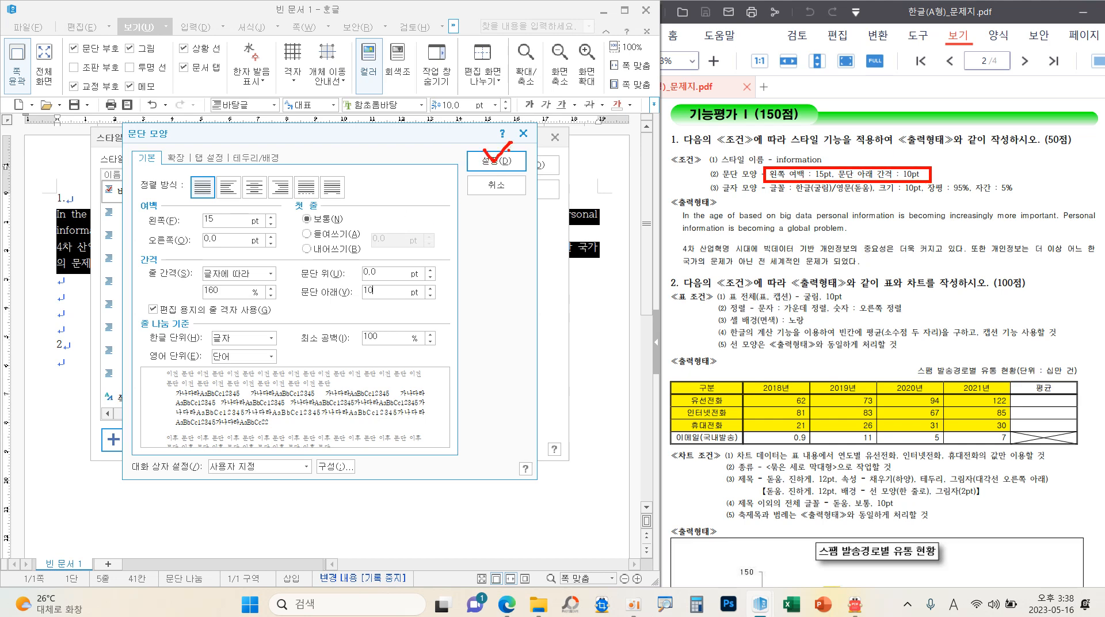
{"action": "left_click", "coordinate": [496, 161]}
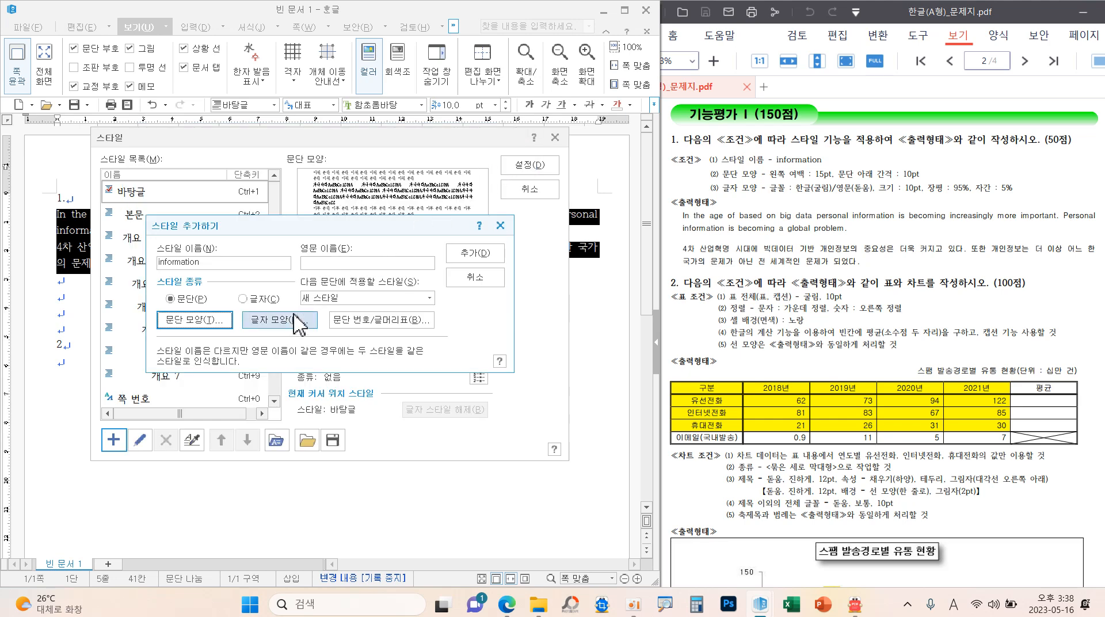
- In the information style's character shape, set the character width to 95% and the letter spacing to 5%
{"action": "left_click", "coordinate": [272, 321]}
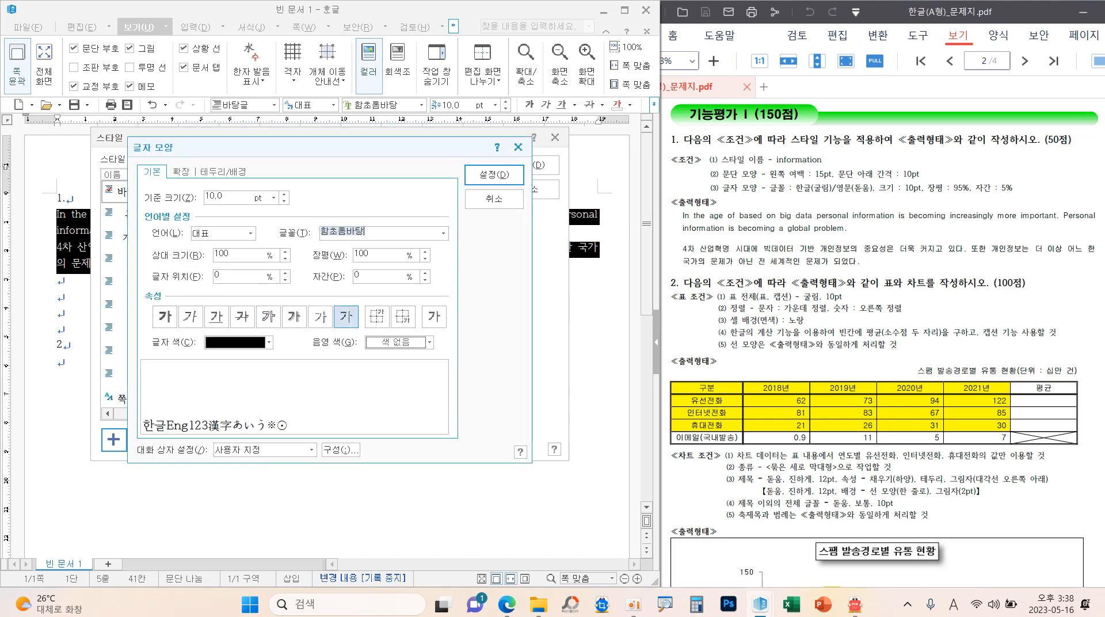
{"action": "left_click_drag", "start_coordinate": [709, 182], "coordinate": [1021, 196]}
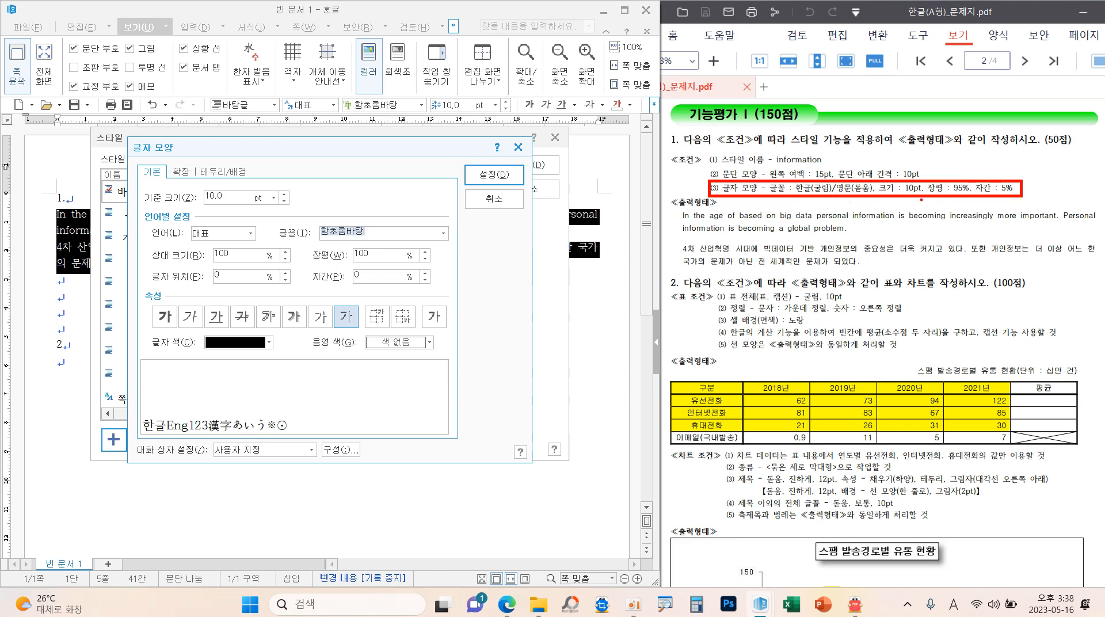
{"action": "left_click_drag", "start_coordinate": [921, 199], "coordinate": [1023, 200]}
{"action": "key", "text": "Escape"}
{"action": "left_click_drag", "start_coordinate": [384, 253], "coordinate": [338, 244]}
{"action": "type", "text": "95"}
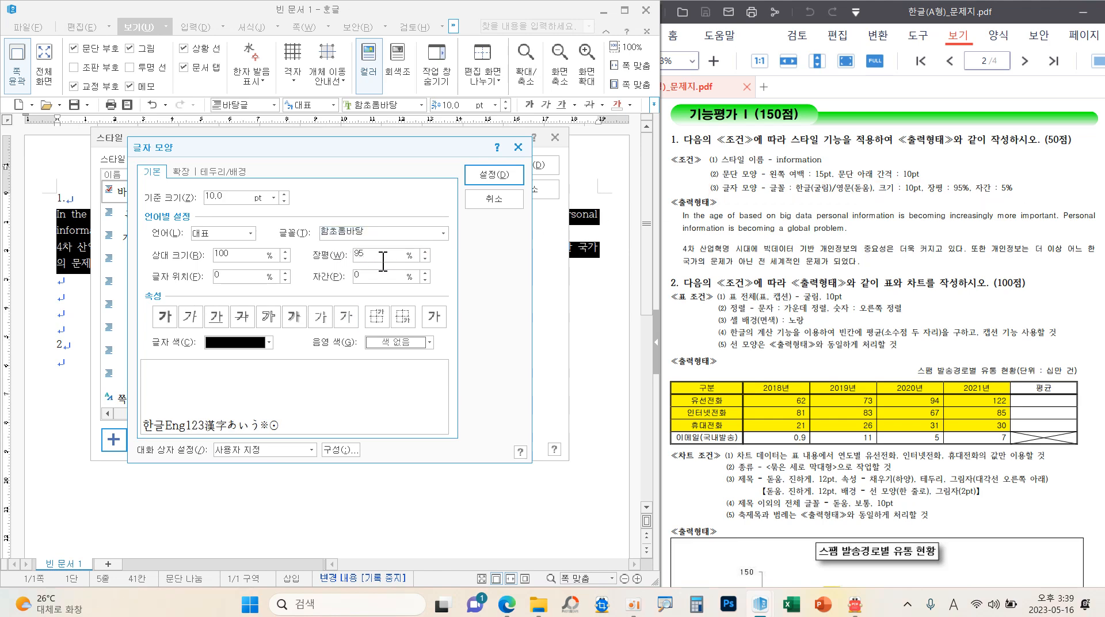
{"action": "left_click_drag", "start_coordinate": [338, 271], "coordinate": [336, 271]}
{"action": "type", "text": "5"}
- Set the information style's font for Korean (한글) text to 굴림
{"action": "left_click", "coordinate": [226, 244]}
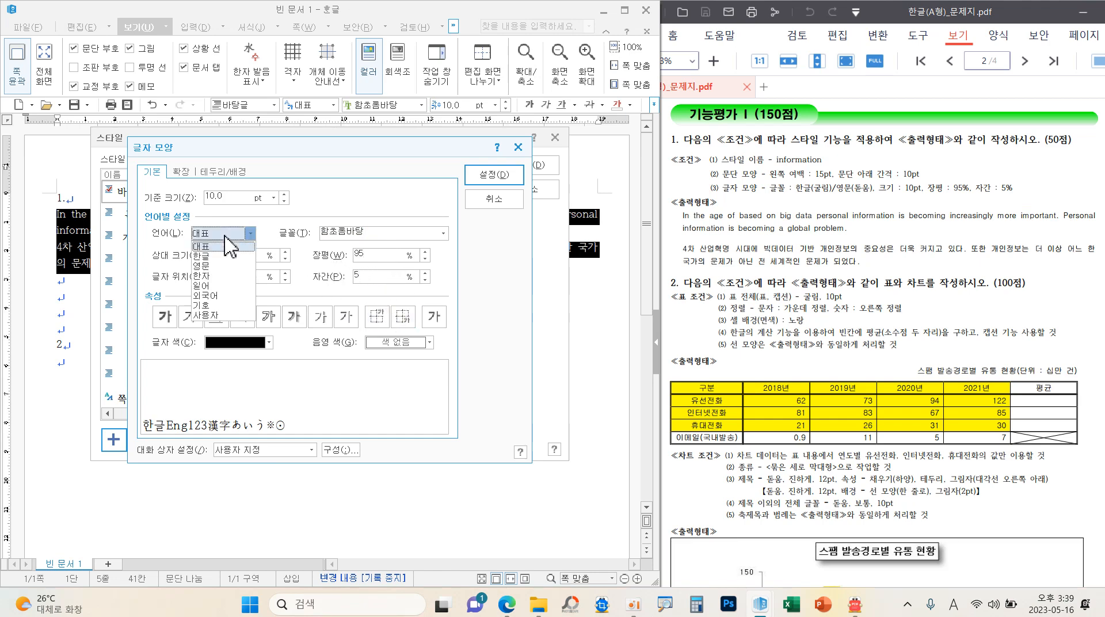
{"action": "left_click", "coordinate": [210, 256]}
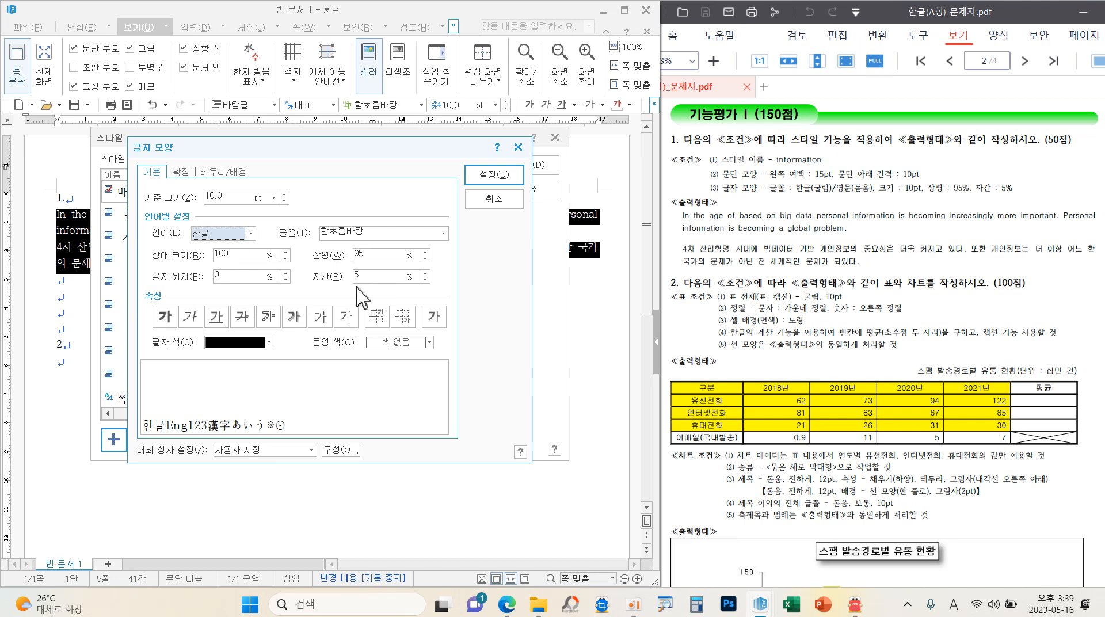
{"action": "left_click", "coordinate": [443, 233]}
{"action": "left_click_drag", "start_coordinate": [441, 291], "coordinate": [444, 249]}
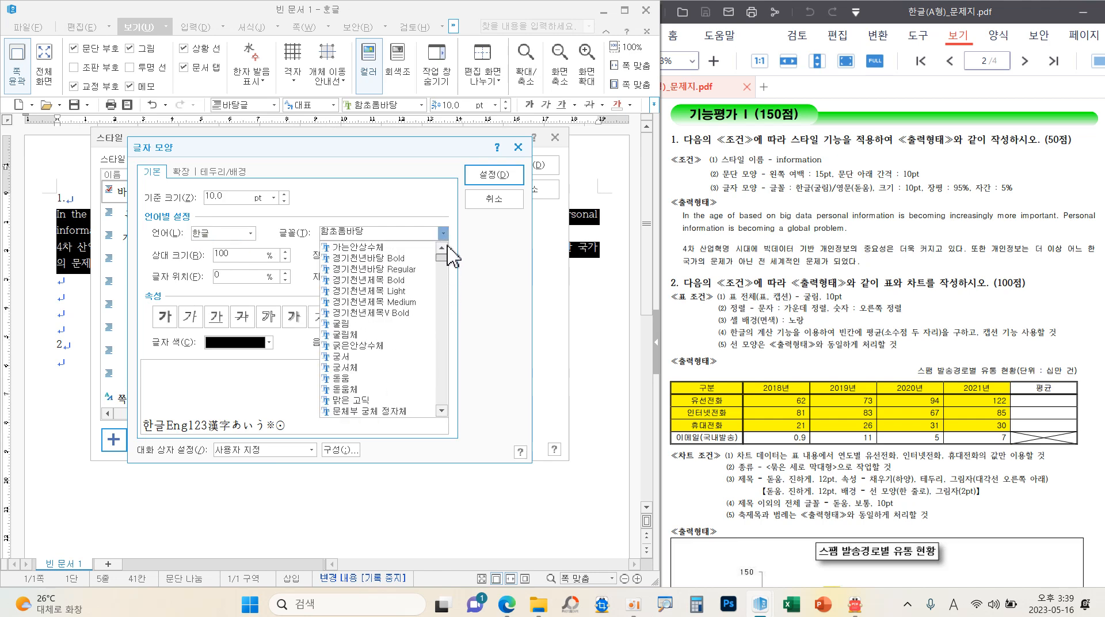
{"action": "left_click", "coordinate": [360, 301]}
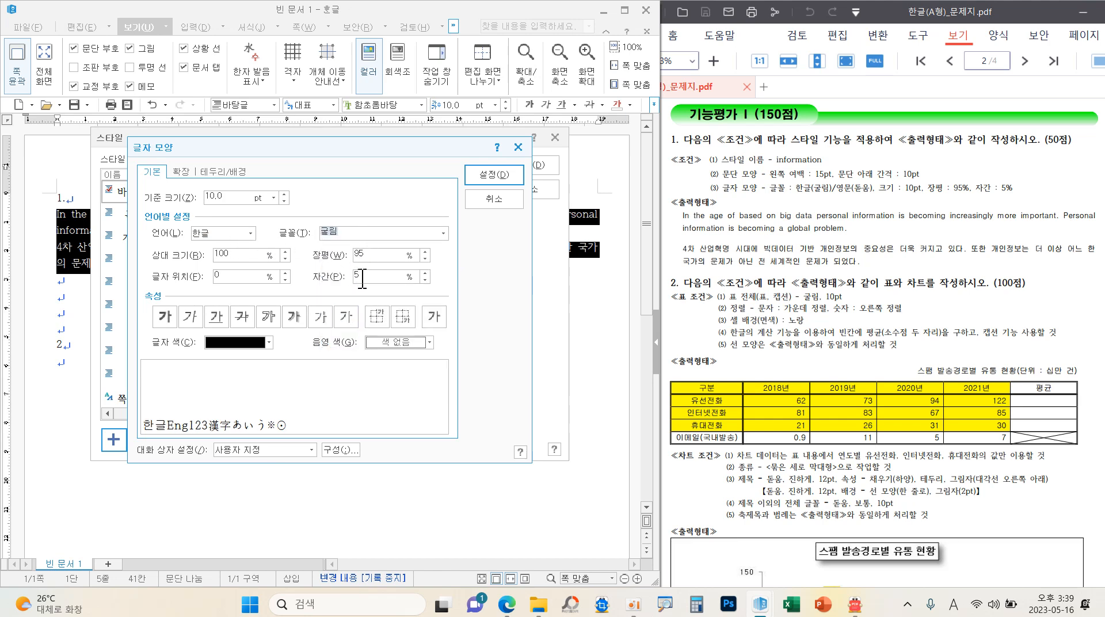
- Set the information style's font for English (영문) text to 돋움 and accept the character shape
{"action": "left_click", "coordinate": [249, 233]}
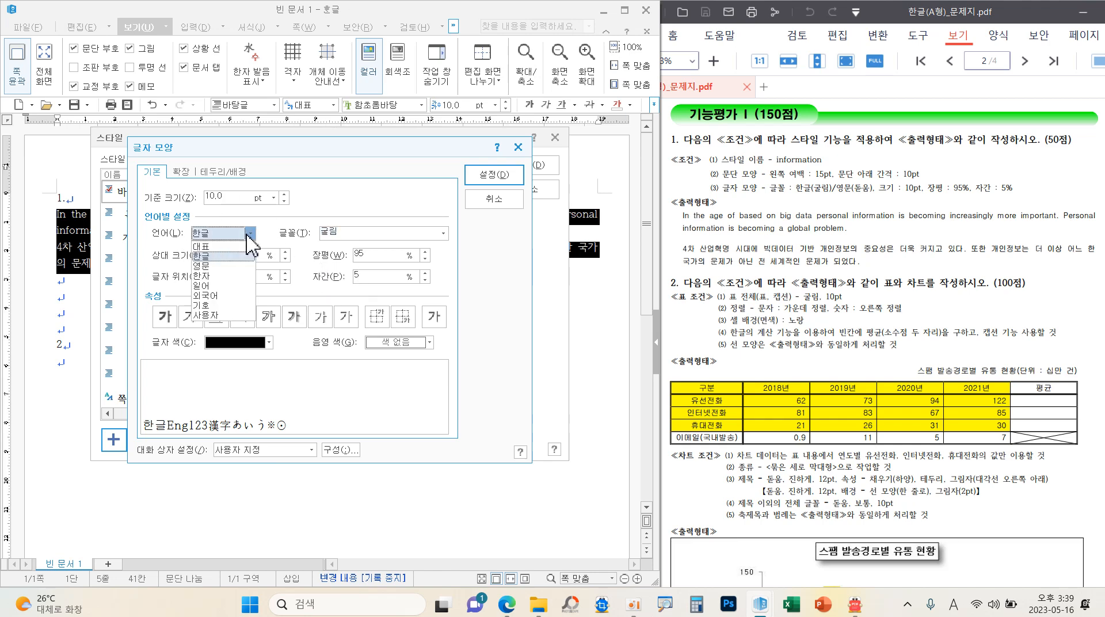
{"action": "left_click", "coordinate": [213, 266]}
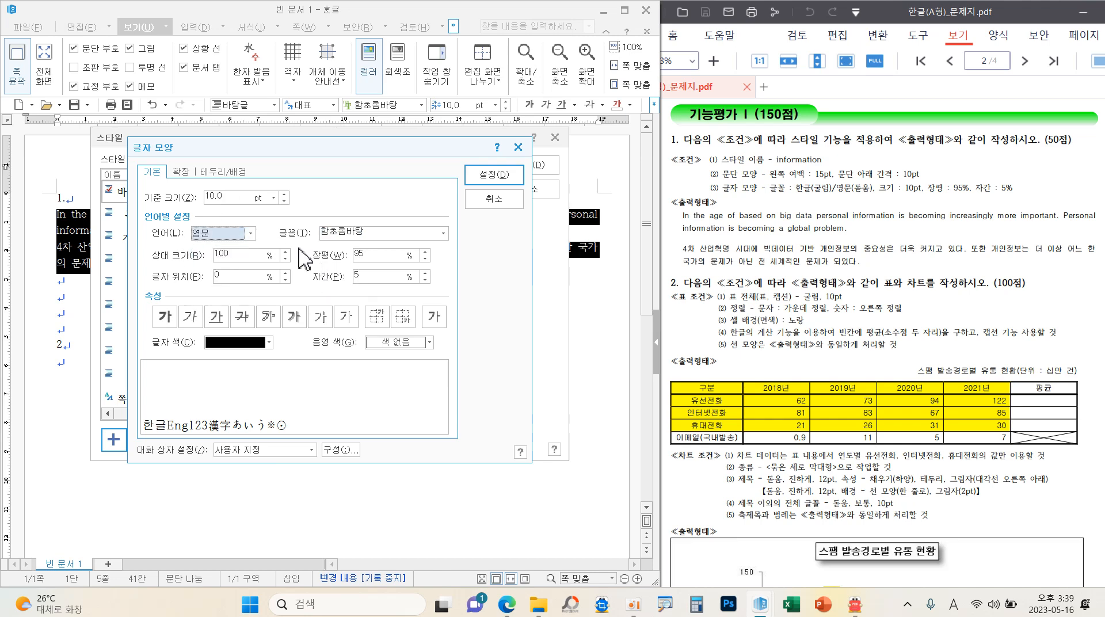
{"action": "left_click", "coordinate": [443, 233]}
{"action": "left_click_drag", "start_coordinate": [445, 273], "coordinate": [443, 244]}
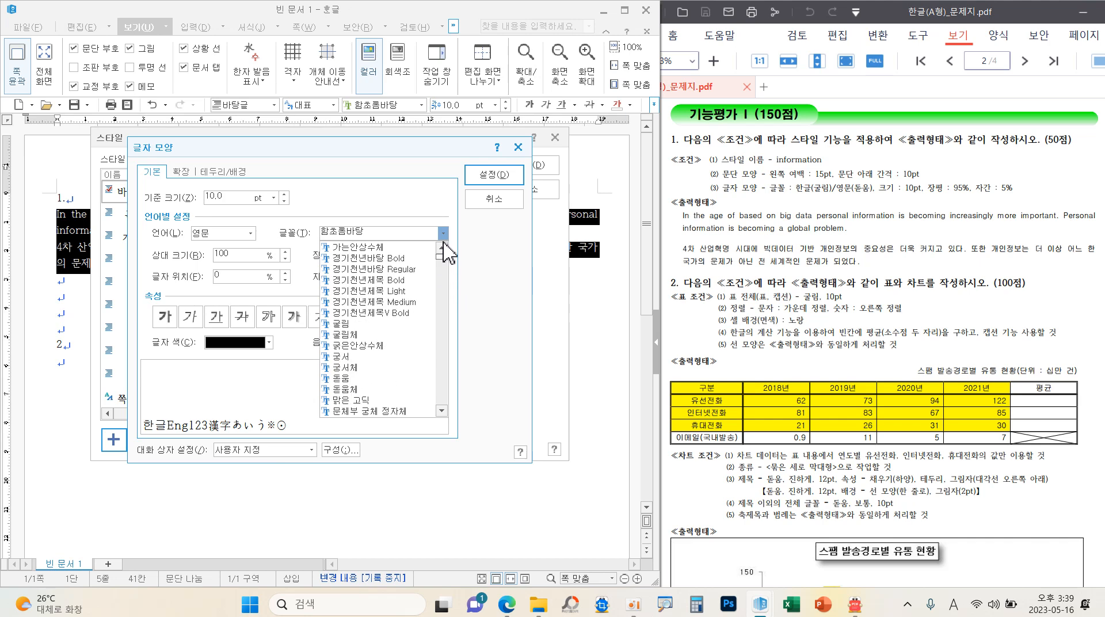
{"action": "left_click", "coordinate": [353, 364]}
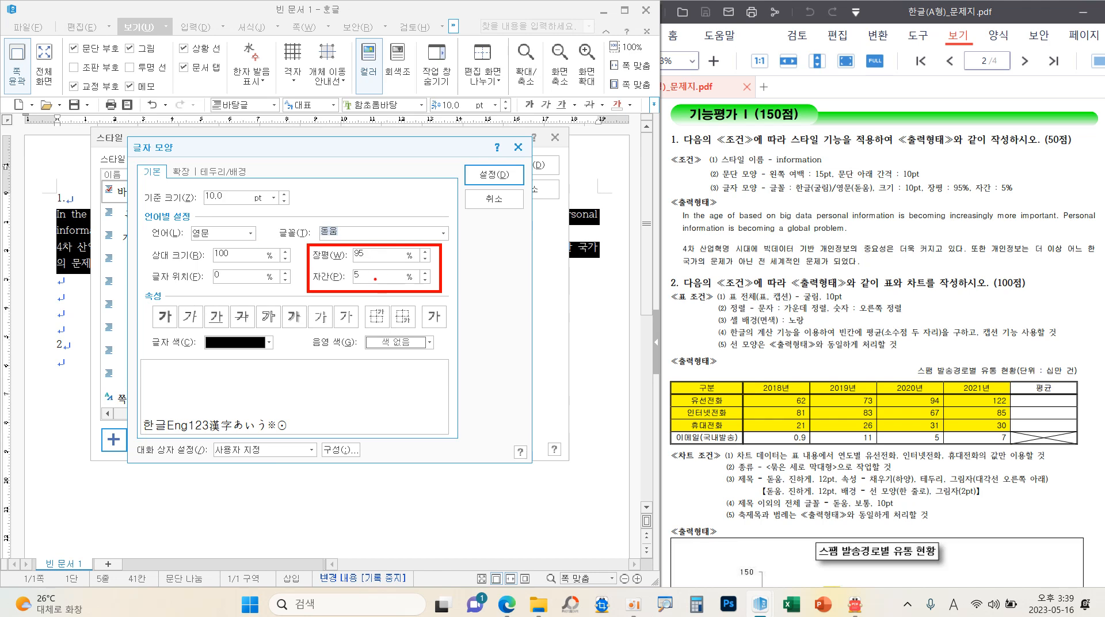
{"action": "left_click", "coordinate": [493, 175]}
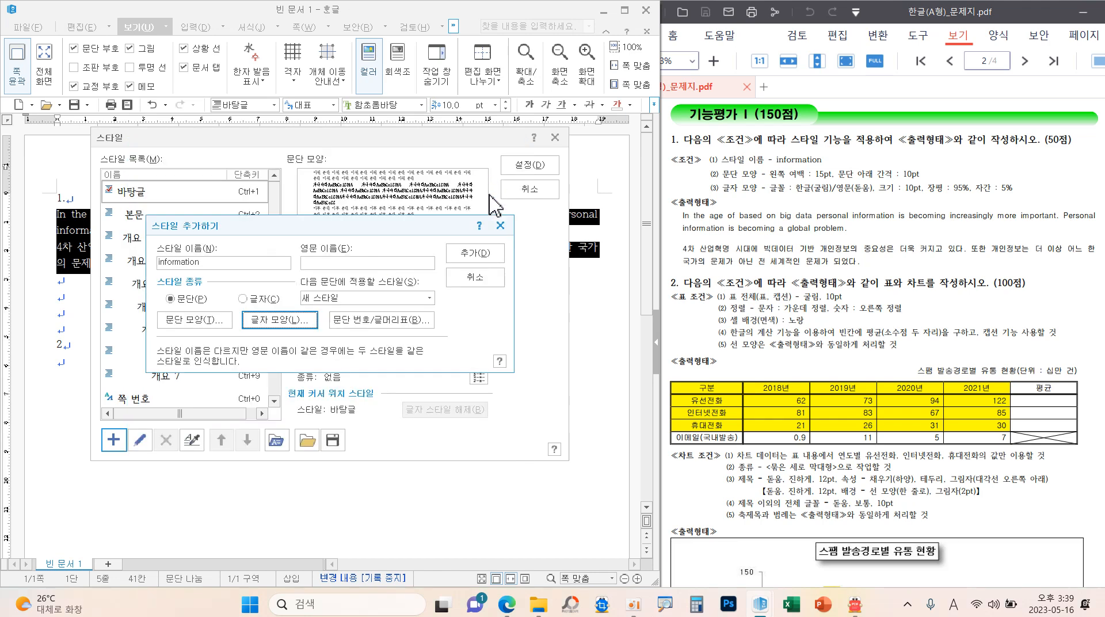
- Add the information style to the style list and apply it to the selected English and Korean paragraphs
{"action": "left_click", "coordinate": [475, 253]}
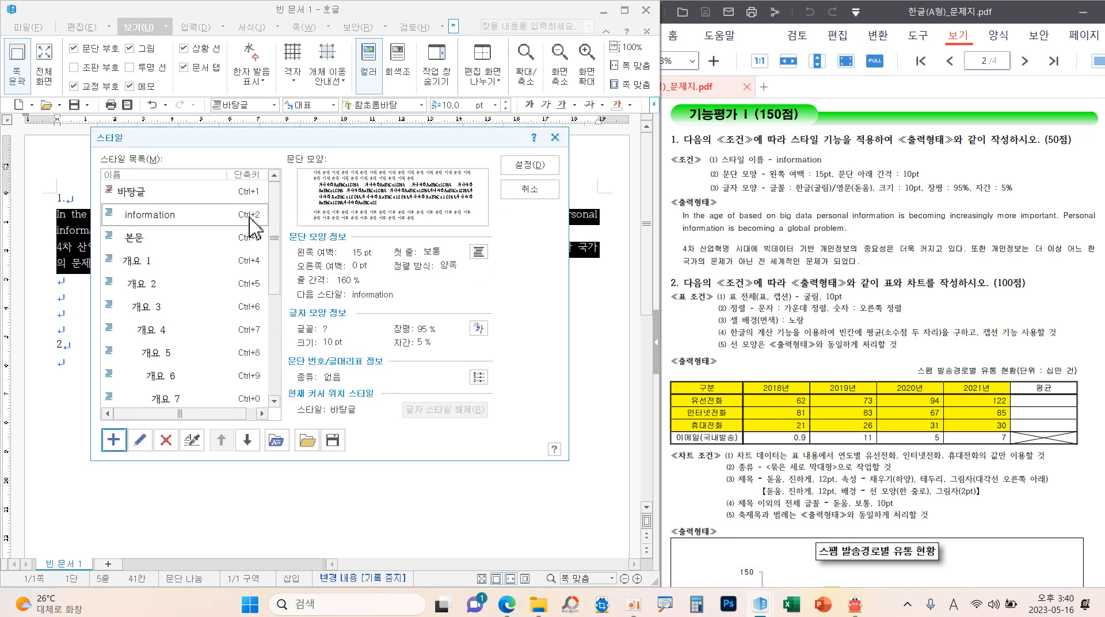
{"action": "left_click_drag", "start_coordinate": [188, 211], "coordinate": [223, 183]}
{"action": "left_click_drag", "start_coordinate": [517, 156], "coordinate": [541, 145]}
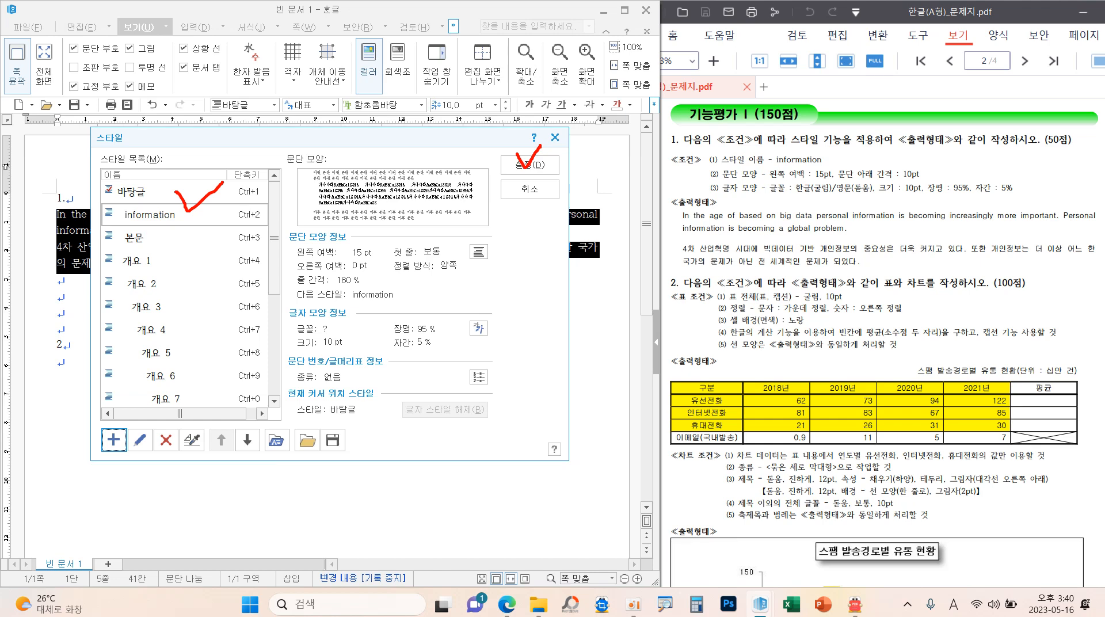
{"action": "left_click", "coordinate": [532, 167]}
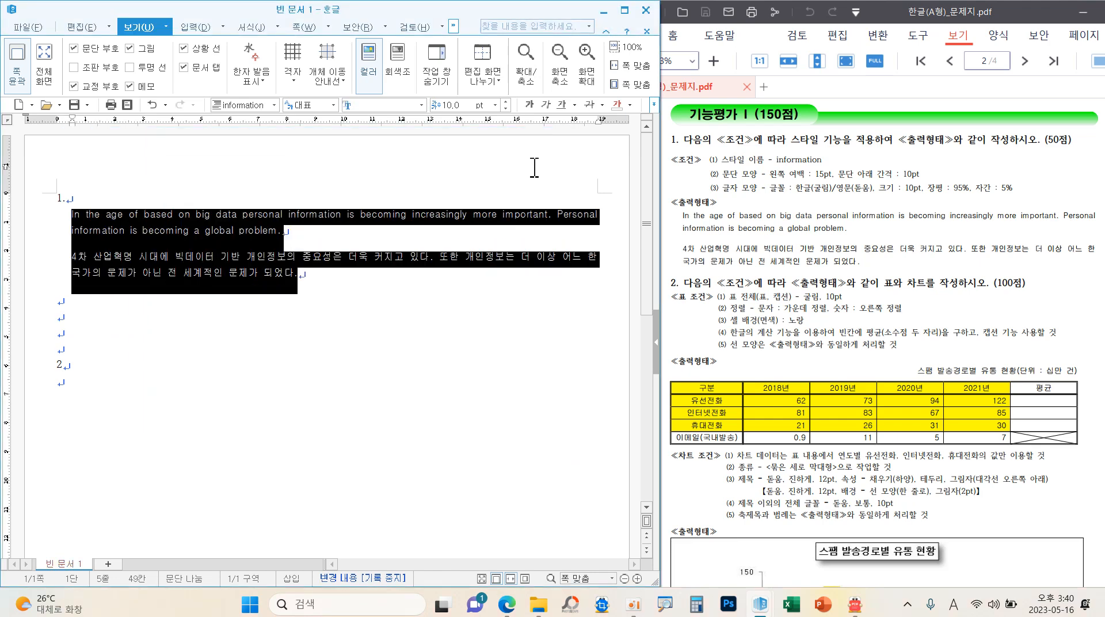
{"action": "left_click", "coordinate": [488, 260]}
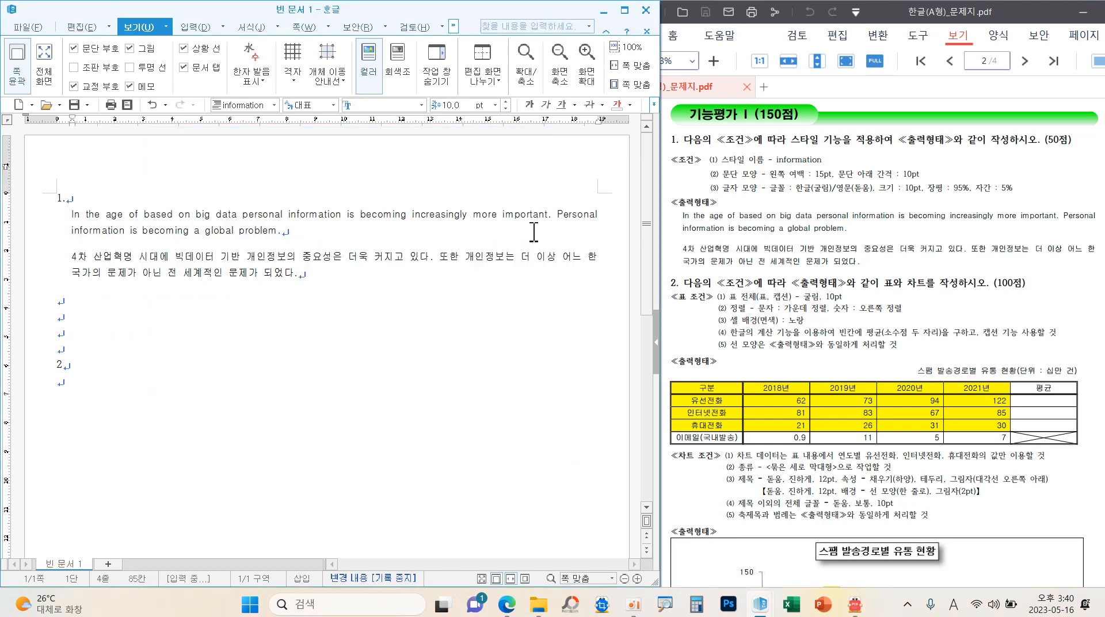
{"action": "mouse_move", "coordinate": [593, 209]}
{"action": "left_mouse_down"}
{"action": "mouse_move", "coordinate": [562, 206]}
{"action": "mouse_move", "coordinate": [604, 275]}
{"action": "mouse_move", "coordinate": [595, 199]}
{"action": "left_mouse_up"}
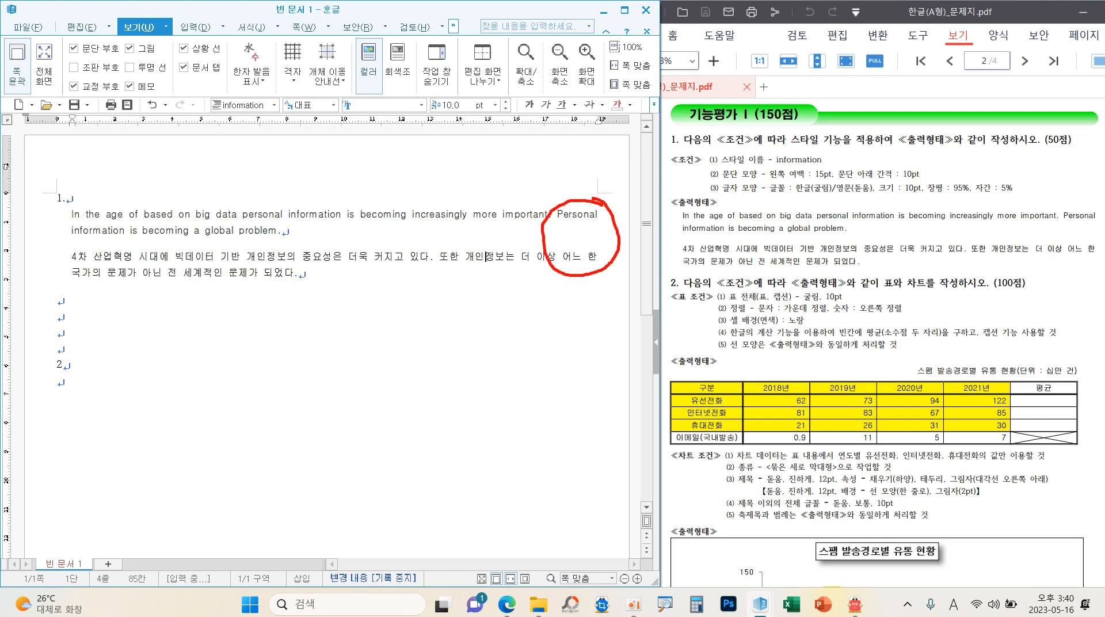
{"action": "mouse_move", "coordinate": [1087, 197]}
{"action": "left_mouse_down"}
{"action": "mouse_move", "coordinate": [1102, 271]}
{"action": "mouse_move", "coordinate": [1093, 198]}
{"action": "left_mouse_up"}
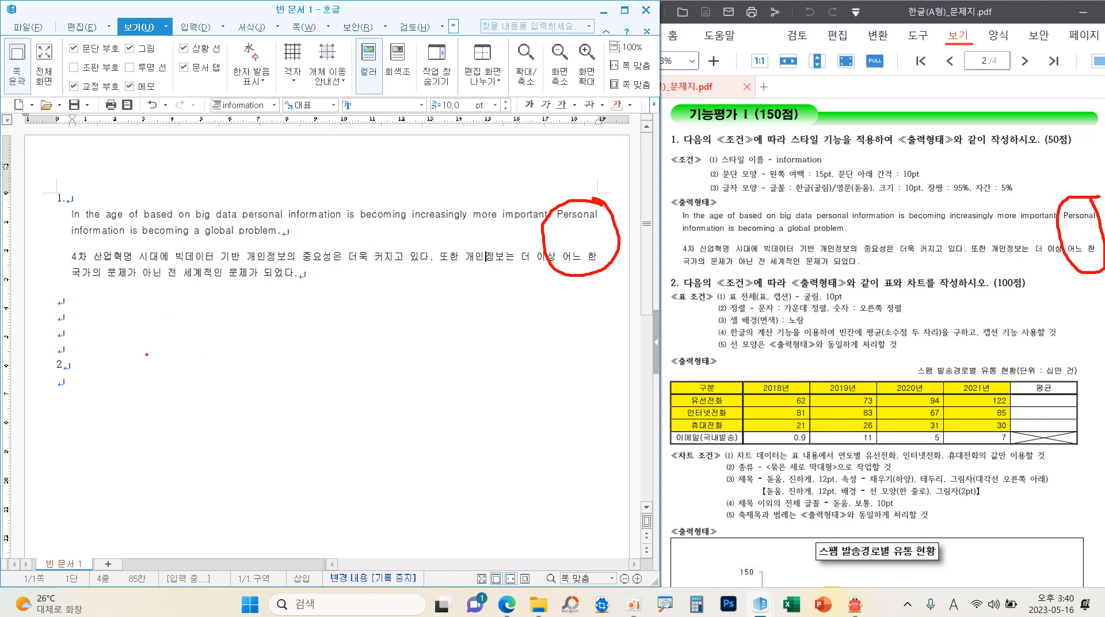
- Save the document in the ITQ folder, overwriting the exam file dated 2023-04-11 that is named with the examinee's number and name
{"action": "left_click", "coordinate": [69, 386]}
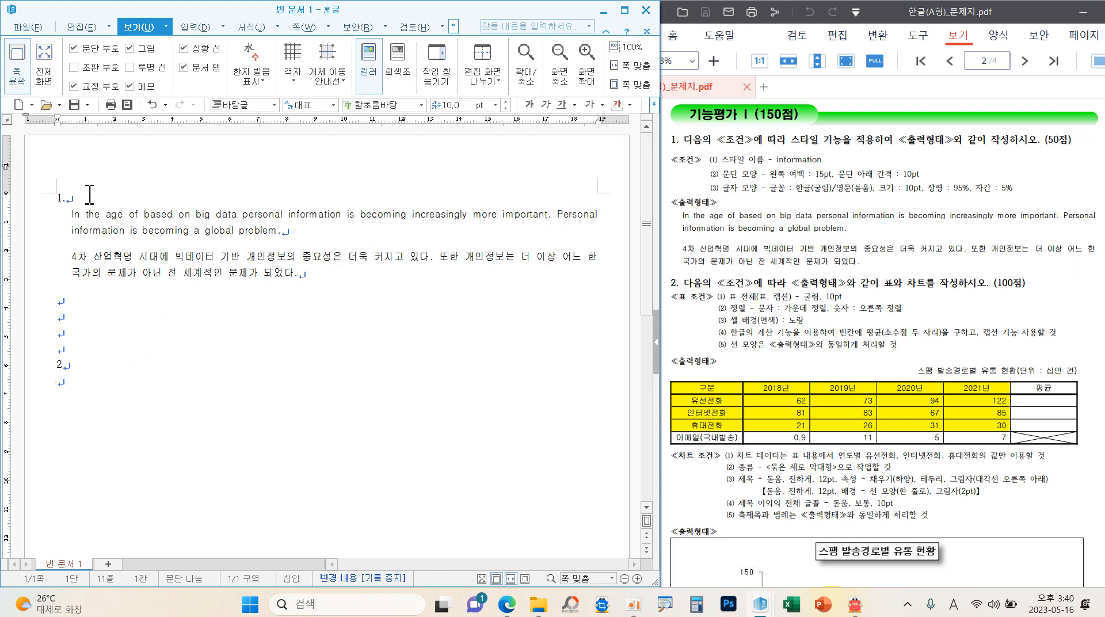
{"action": "left_click", "coordinate": [74, 105]}
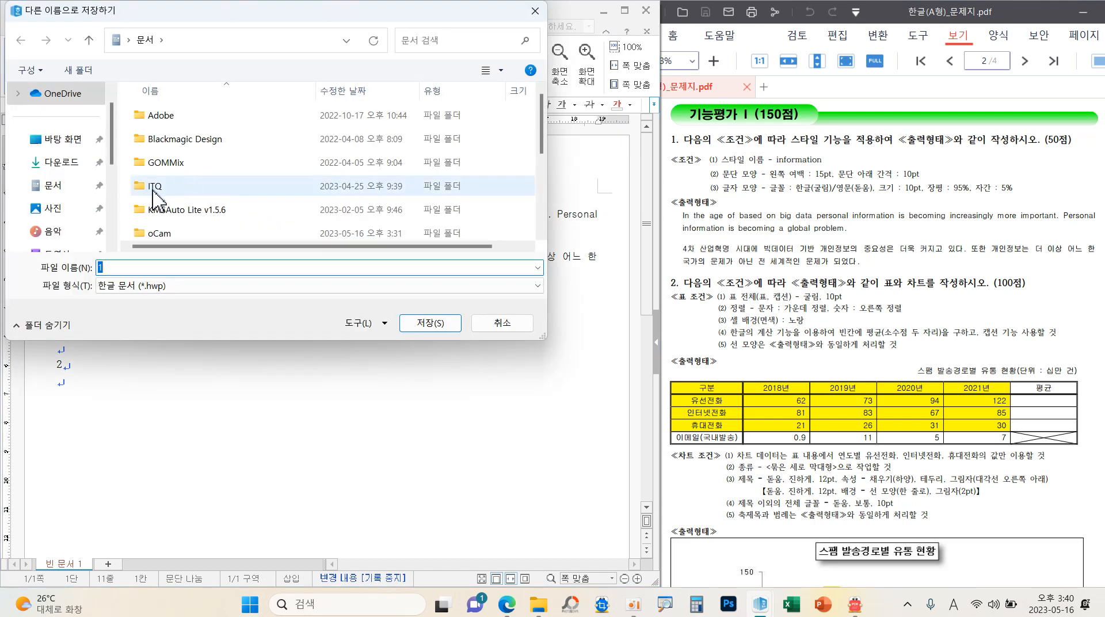
{"action": "double_click", "coordinate": [155, 186]}
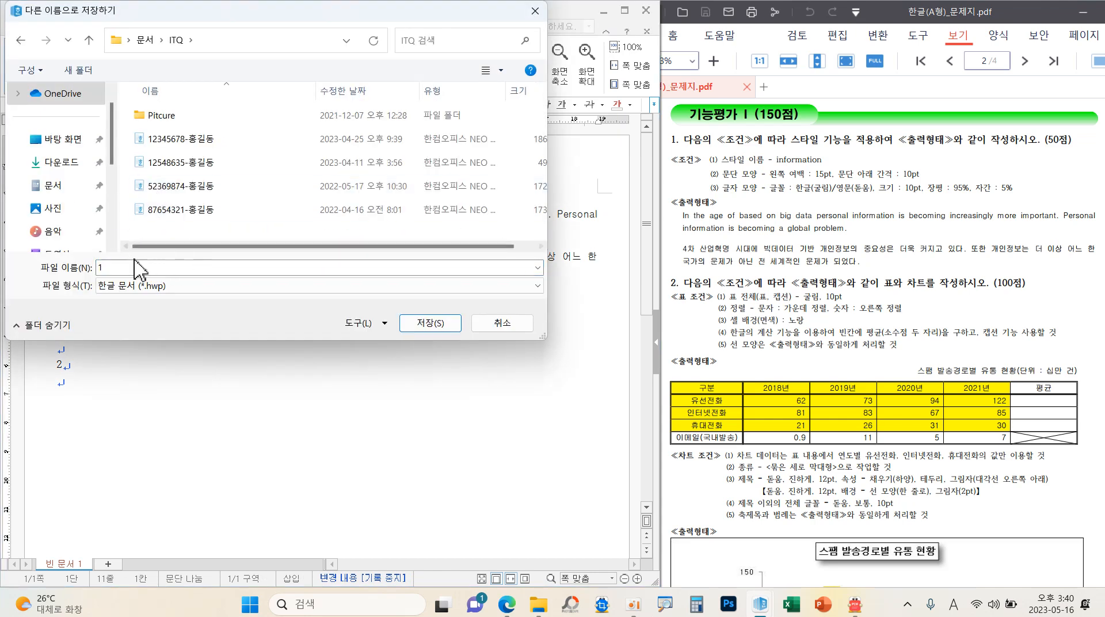
{"action": "left_click", "coordinate": [171, 164]}
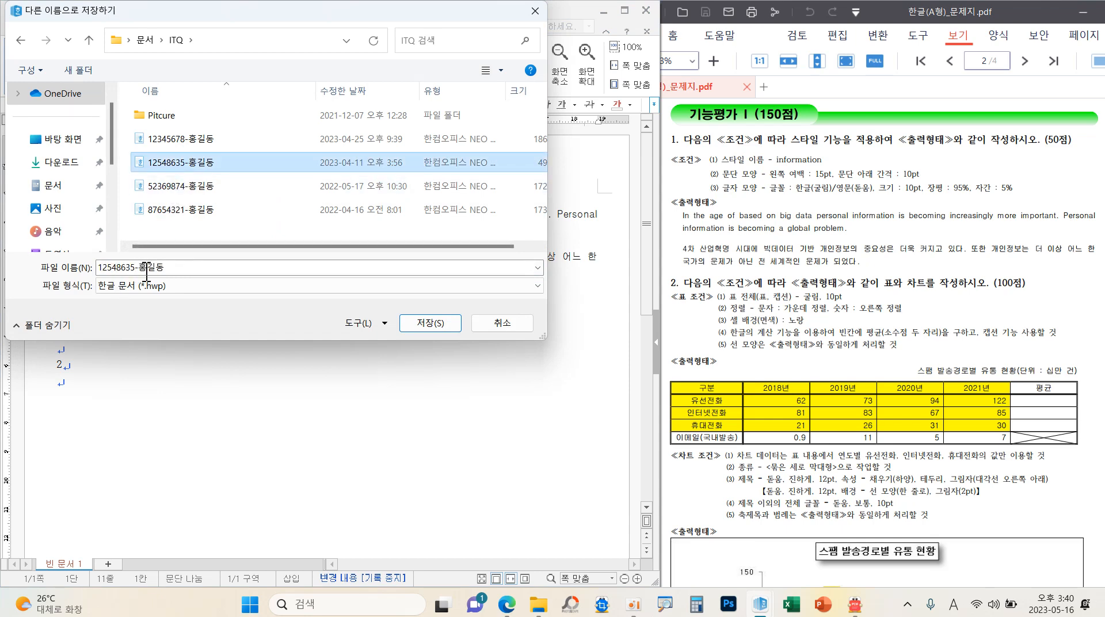
{"action": "left_click", "coordinate": [426, 324]}
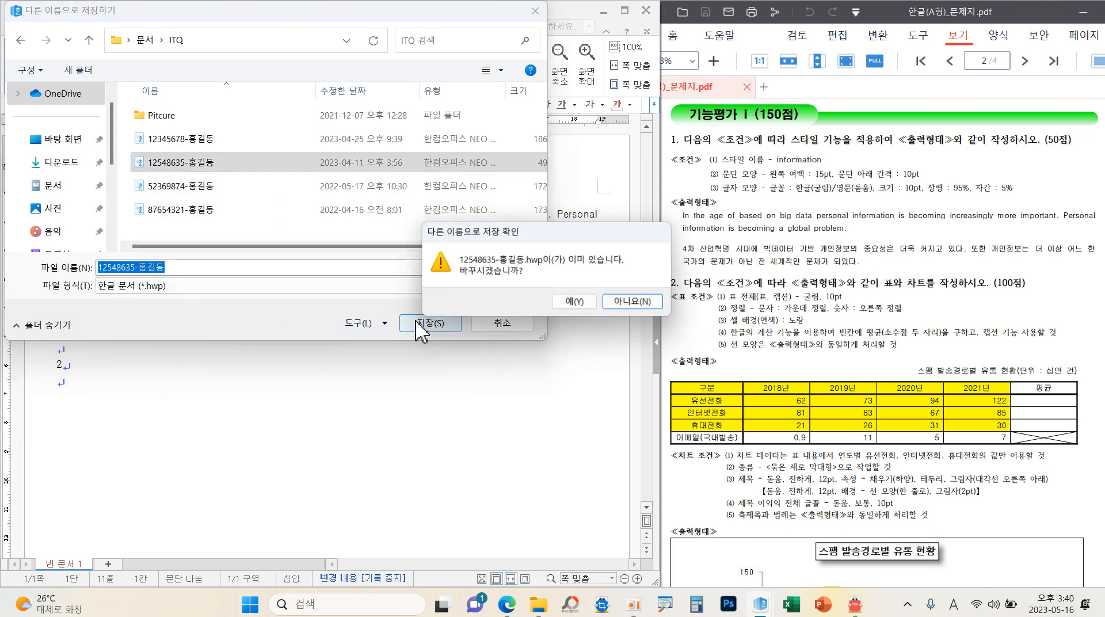
{"action": "left_click", "coordinate": [571, 301]}
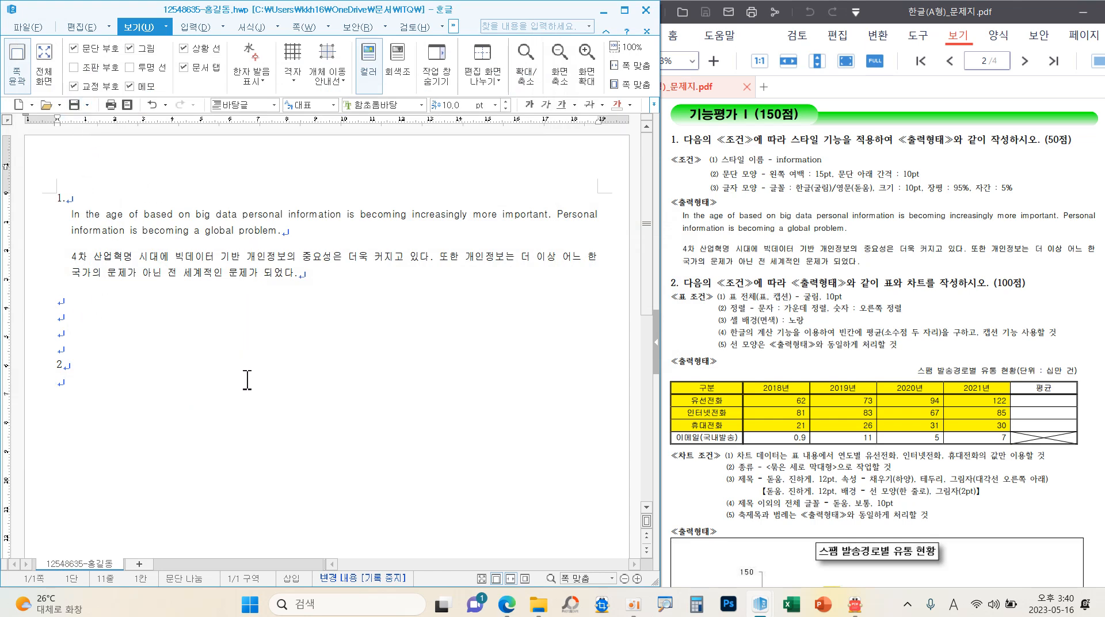
- Examine question 2 on the exam sheet to determine how many columns and rows its table needs
{"action": "scroll", "coordinate": [248, 383], "scroll_direction": "down", "scroll_amount": 3}
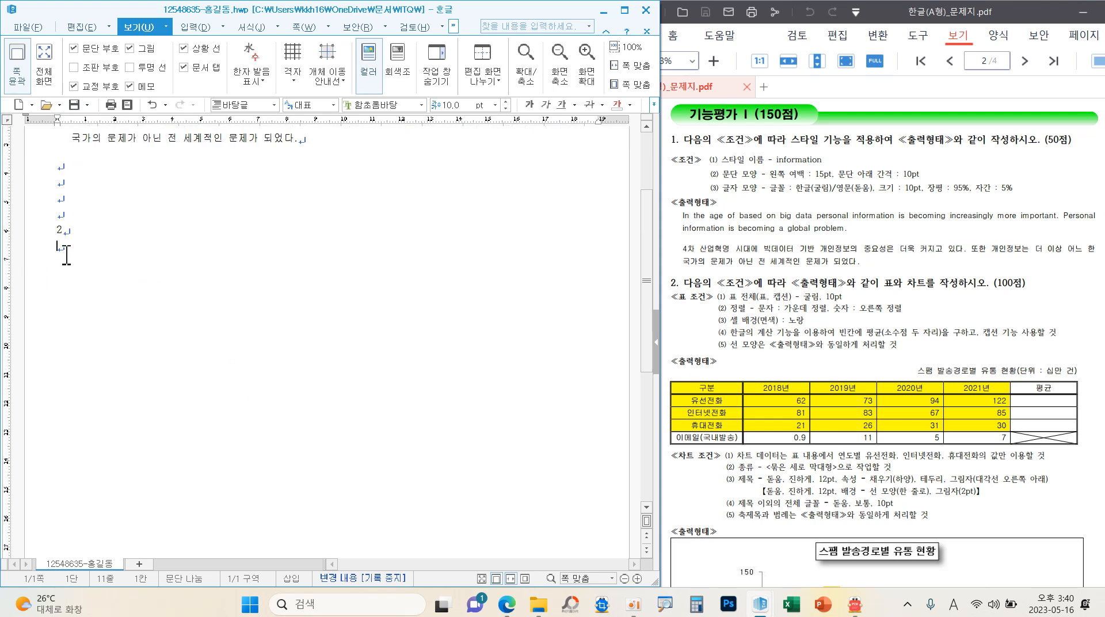
{"action": "scroll", "coordinate": [93, 277], "scroll_direction": "down", "scroll_amount": 1}
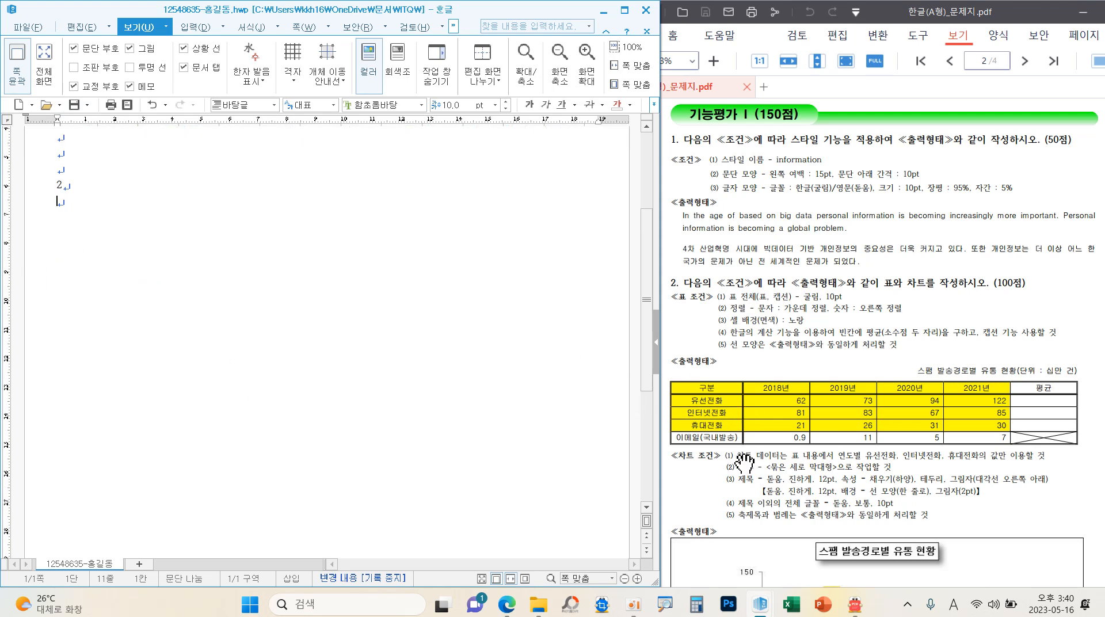
{"action": "scroll", "coordinate": [753, 461], "scroll_direction": "down", "scroll_amount": 2}
{"action": "scroll", "coordinate": [756, 465], "scroll_direction": "down", "scroll_amount": 1}
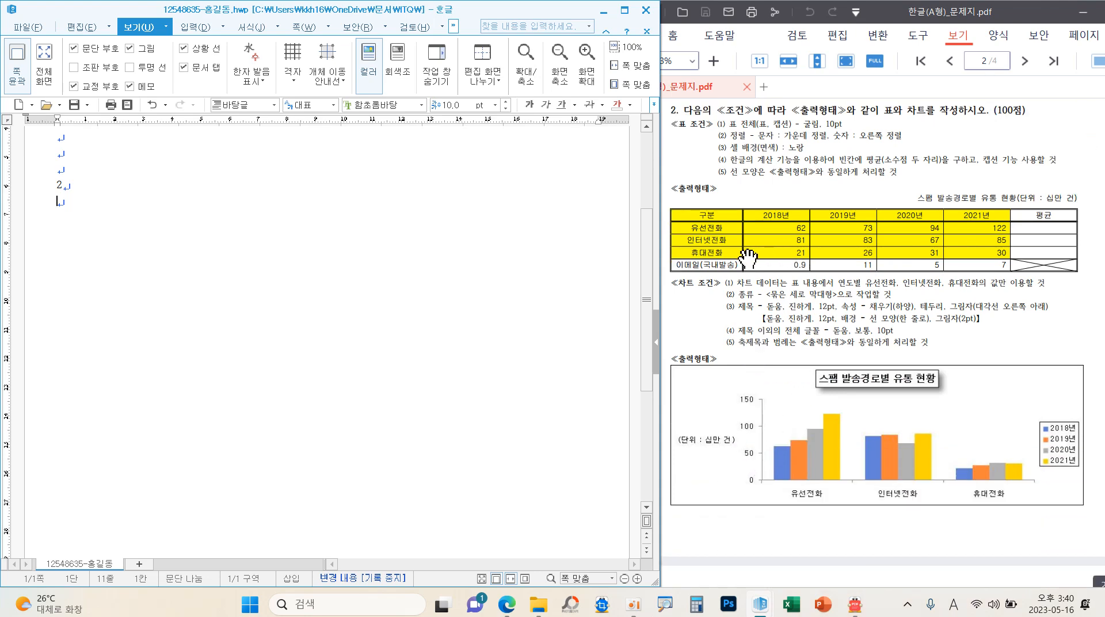
{"action": "left_click_drag", "start_coordinate": [707, 197], "coordinate": [739, 187]}
{"action": "mouse_move", "coordinate": [767, 194]}
{"action": "left_mouse_down"}
{"action": "mouse_move", "coordinate": [787, 226]}
{"action": "mouse_move", "coordinate": [817, 185]}
{"action": "left_mouse_up"}
{"action": "mouse_move", "coordinate": [845, 205]}
{"action": "left_mouse_down"}
{"action": "mouse_move", "coordinate": [852, 220]}
{"action": "mouse_move", "coordinate": [886, 191]}
{"action": "left_mouse_up"}
{"action": "mouse_move", "coordinate": [911, 198]}
{"action": "left_mouse_down"}
{"action": "mouse_move", "coordinate": [920, 222]}
{"action": "mouse_move", "coordinate": [941, 197]}
{"action": "left_mouse_up"}
{"action": "mouse_move", "coordinate": [971, 195]}
{"action": "left_mouse_down"}
{"action": "mouse_move", "coordinate": [973, 207]}
{"action": "mouse_move", "coordinate": [1081, 186]}
{"action": "left_mouse_up"}
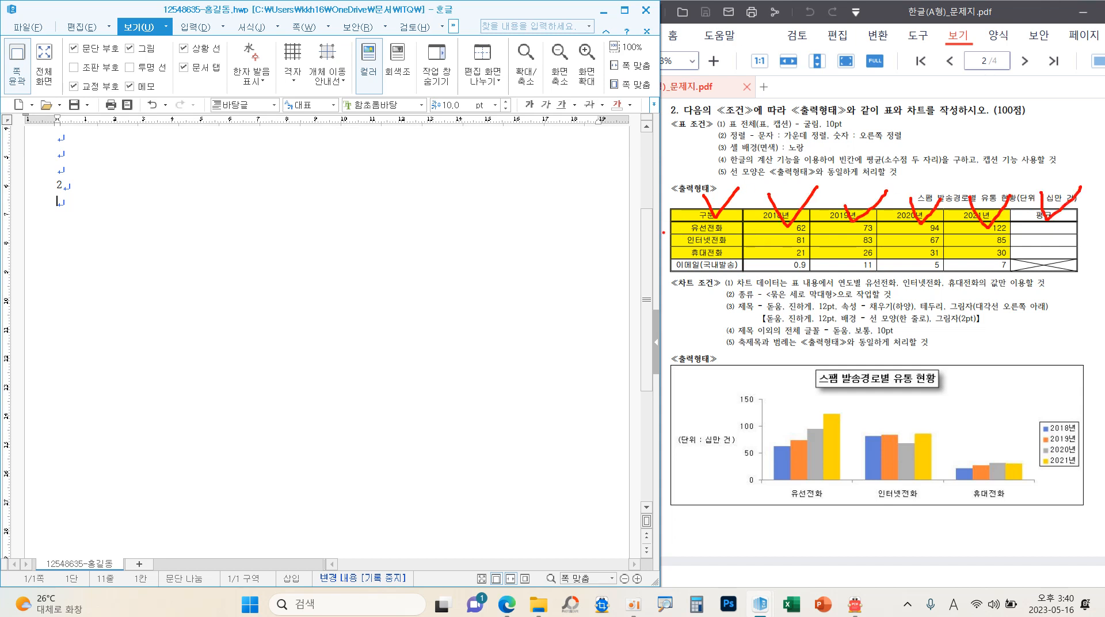
{"action": "mouse_move", "coordinate": [698, 294]}
{"action": "left_mouse_down"}
{"action": "mouse_move", "coordinate": [713, 307]}
{"action": "mouse_move", "coordinate": [756, 312]}
{"action": "mouse_move", "coordinate": [784, 288]}
{"action": "left_mouse_up"}
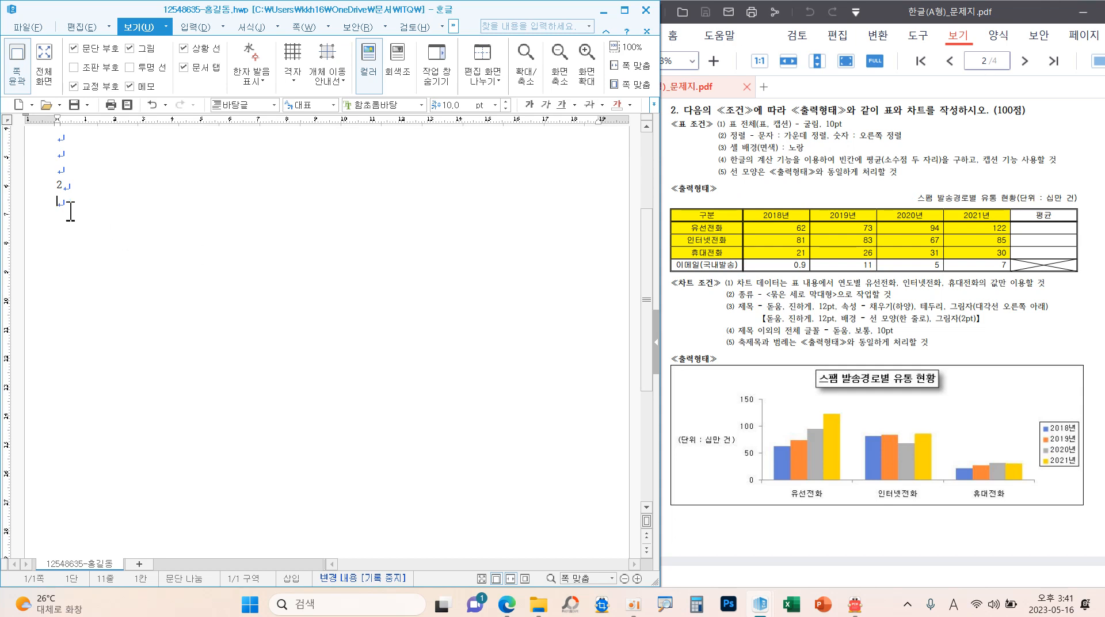
- Insert a table with 5 rows and 6 columns under the number 2, treated as a character (글자처럼 취급)
{"action": "left_click", "coordinate": [196, 27]}
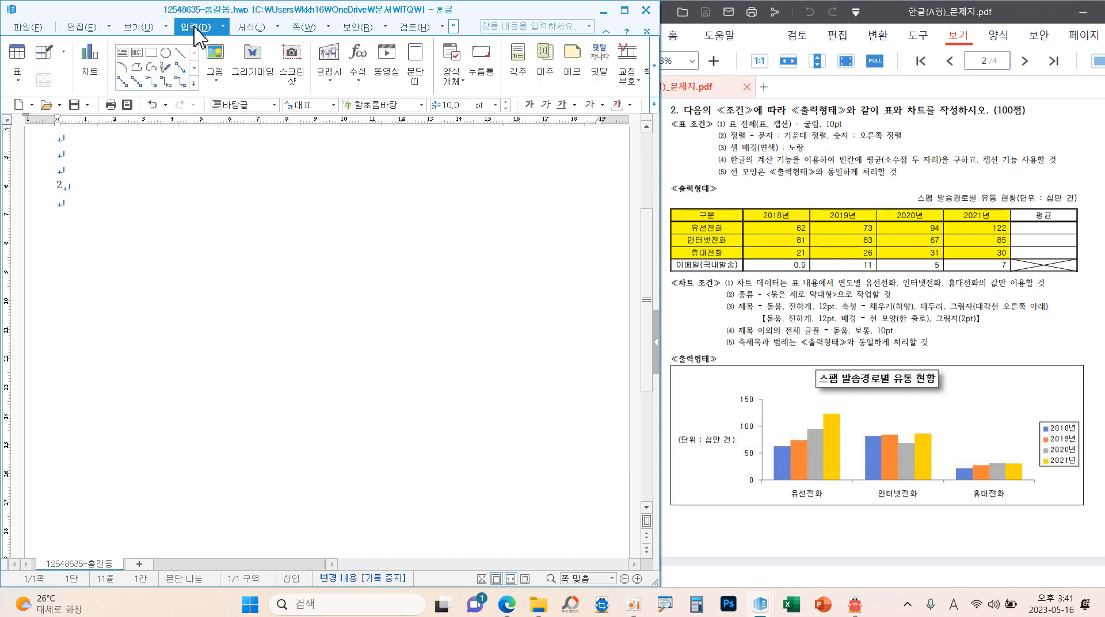
{"action": "left_click", "coordinate": [17, 54]}
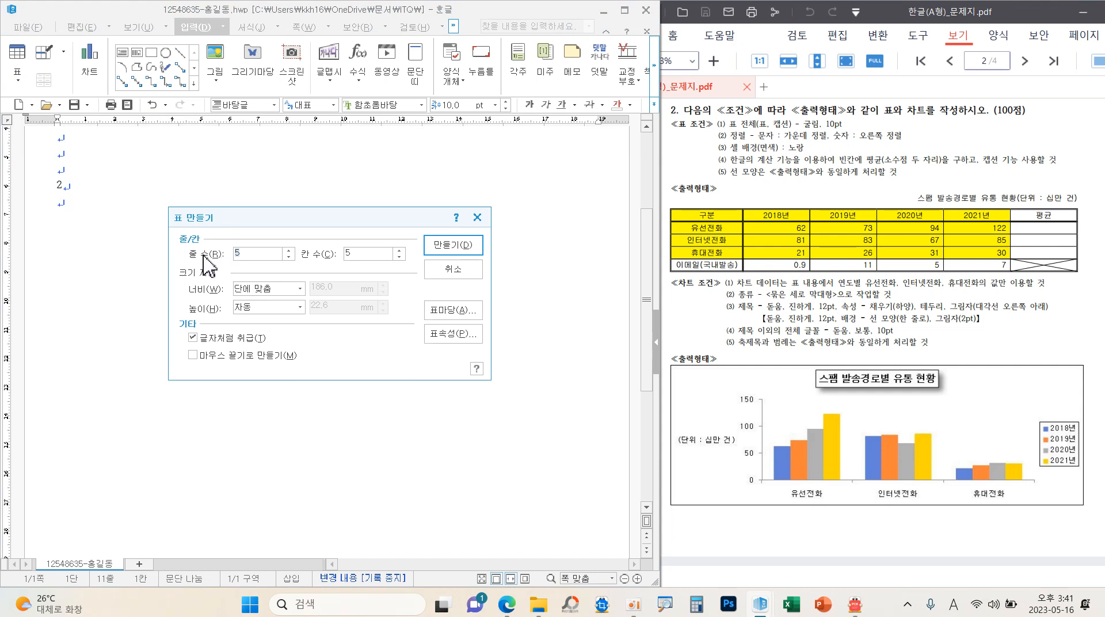
{"action": "left_click", "coordinate": [398, 250]}
{"action": "left_click_drag", "start_coordinate": [173, 317], "coordinate": [280, 348]}
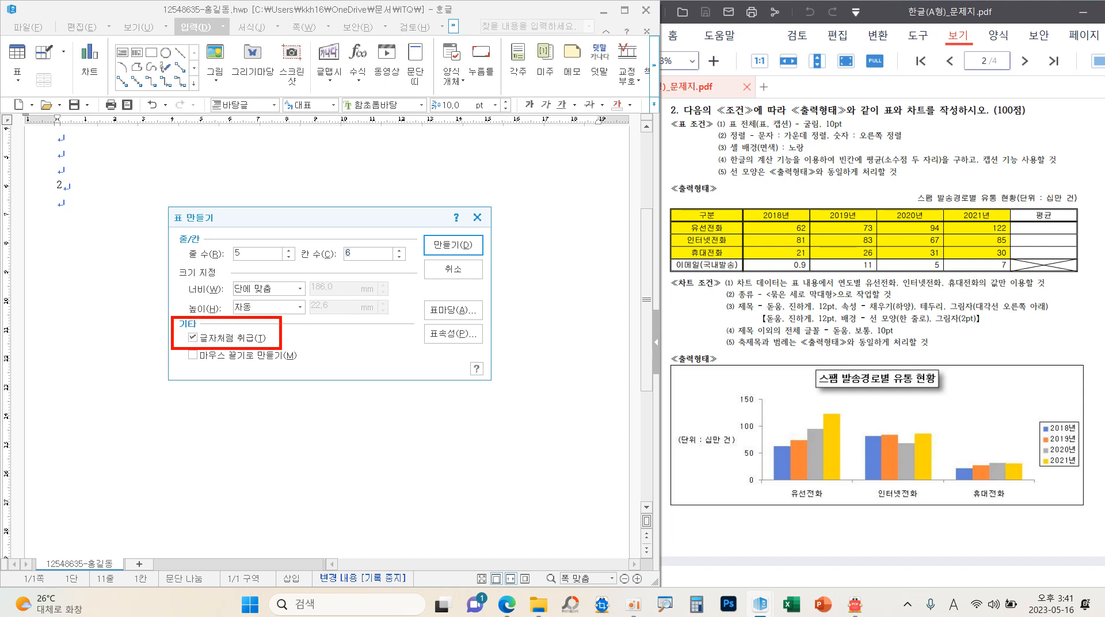
{"action": "left_click_drag", "start_coordinate": [237, 235], "coordinate": [270, 220]}
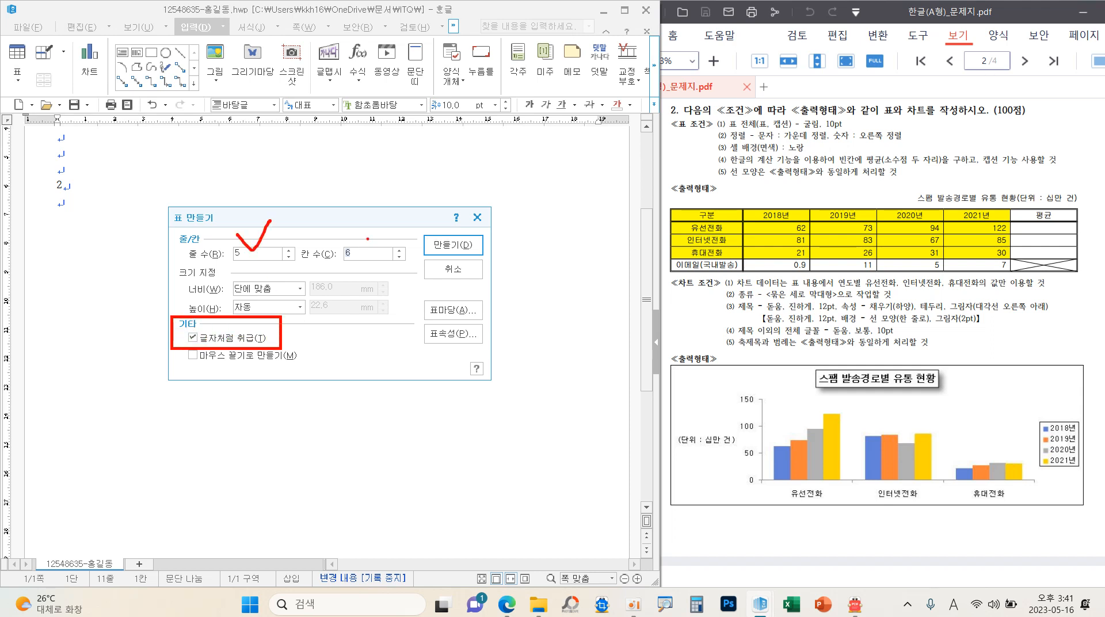
{"action": "left_click_drag", "start_coordinate": [365, 233], "coordinate": [389, 233]}
{"action": "left_click", "coordinate": [455, 246]}
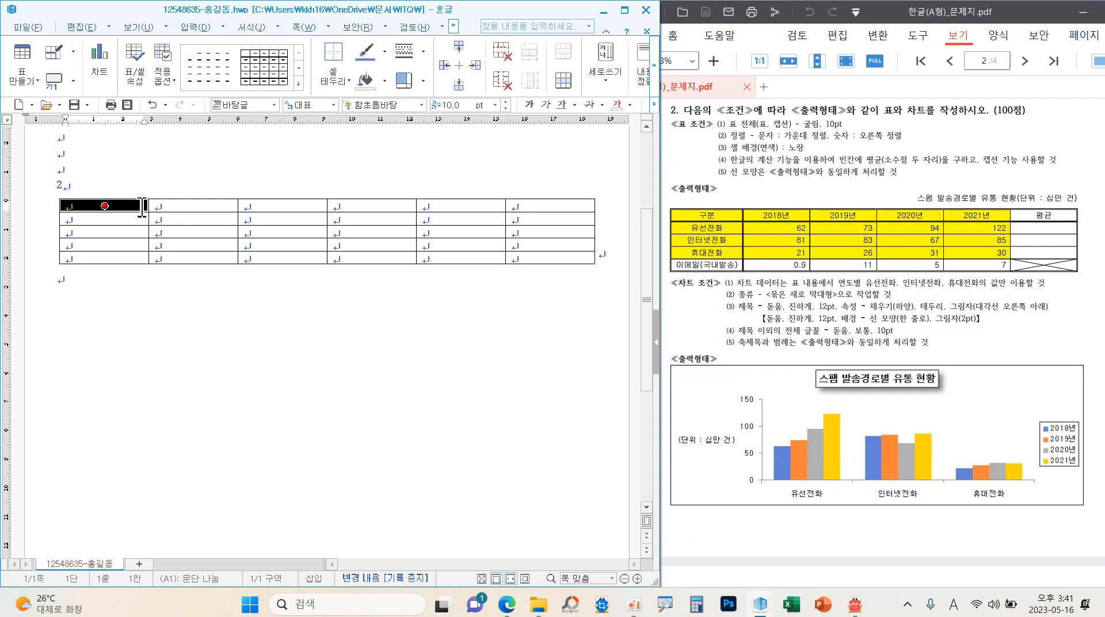
- Select all cells of the new table and increase the height of every row by two increments
{"action": "left_click_drag", "start_coordinate": [144, 208], "coordinate": [512, 257]}
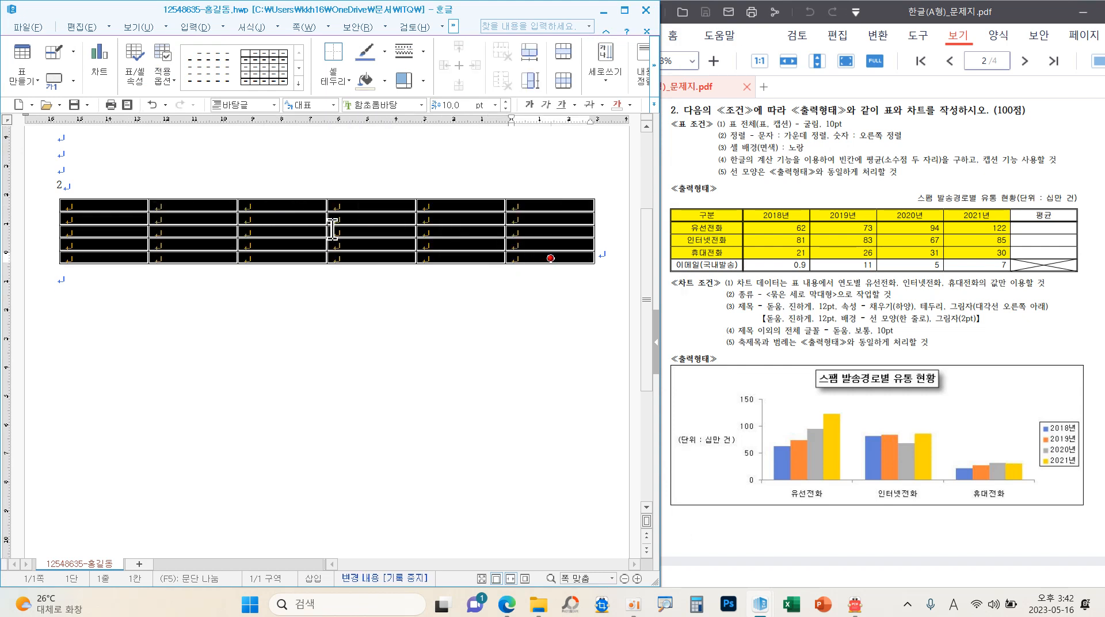
{"action": "left_click", "coordinate": [295, 219]}
{"action": "left_click_drag", "start_coordinate": [140, 209], "coordinate": [544, 257]}
{"action": "left_click", "coordinate": [311, 219]}
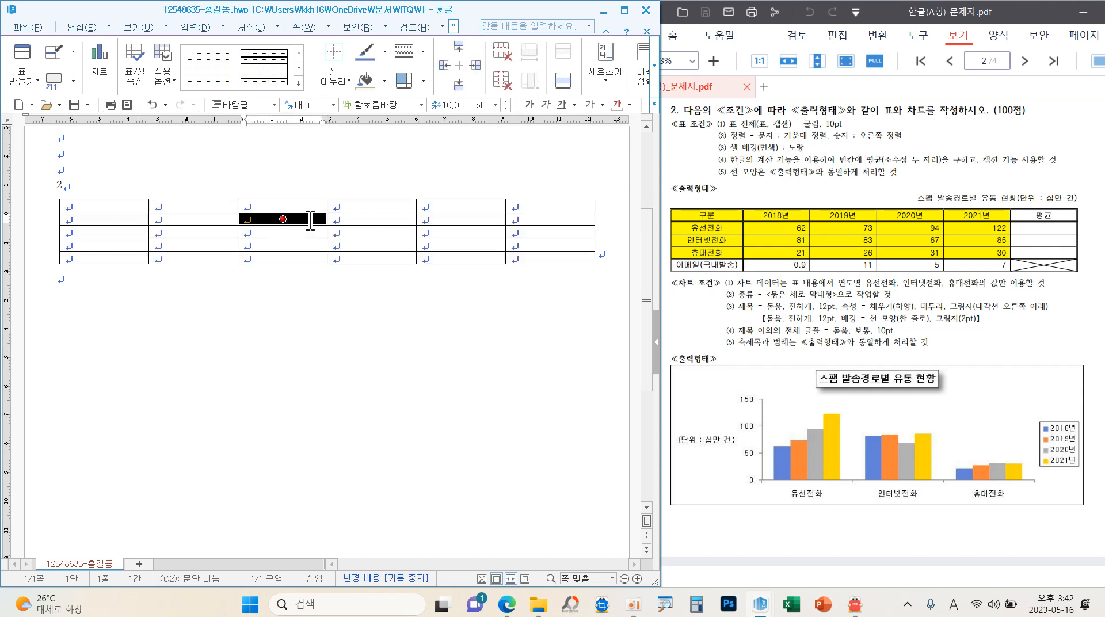
{"action": "left_click", "coordinate": [311, 219]}
{"action": "key", "text": "F5"}
{"action": "key", "text": "F5"}
{"action": "key", "text": "F5"}
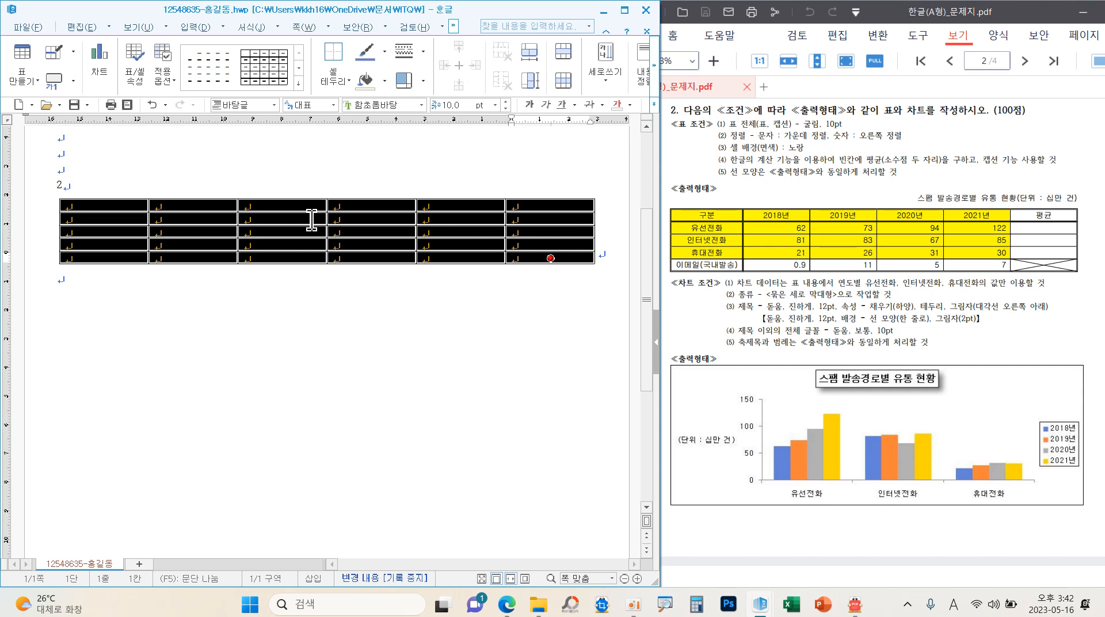
{"action": "key", "text": "ctrl+Down"}
{"action": "key", "text": "ctrl+Down"}
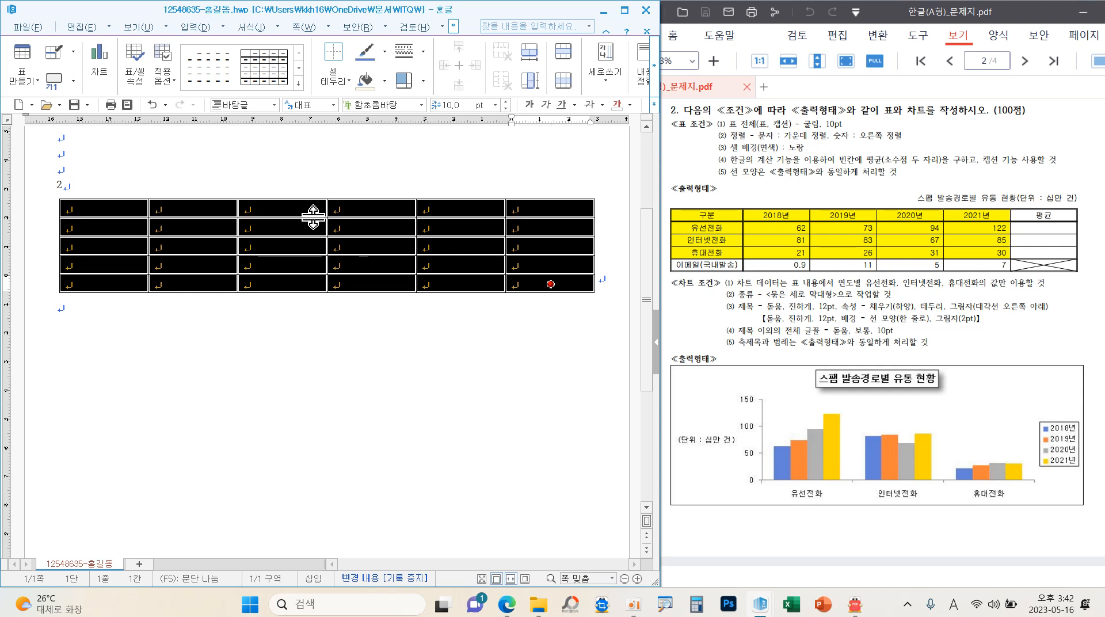
- Set the font of all table cells to 굴림, as the exam sheet's first table condition requires
{"action": "left_click_drag", "start_coordinate": [719, 118], "coordinate": [851, 133]}
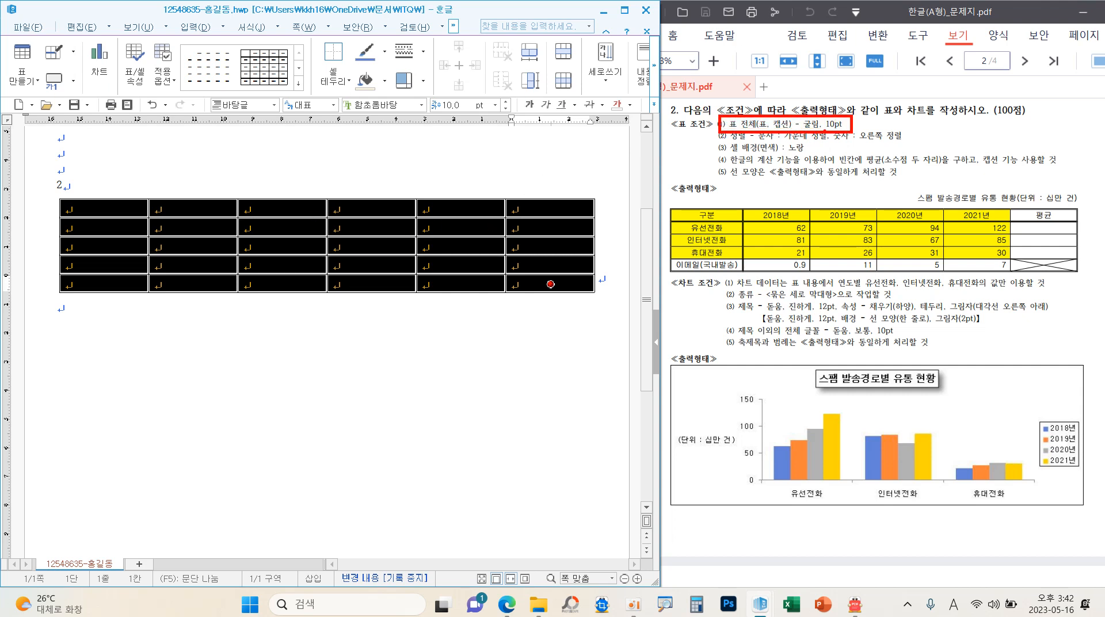
{"action": "mouse_move", "coordinate": [927, 185]}
{"action": "left_mouse_down"}
{"action": "mouse_move", "coordinate": [936, 203]}
{"action": "mouse_move", "coordinate": [970, 182]}
{"action": "left_mouse_up"}
{"action": "mouse_move", "coordinate": [868, 218]}
{"action": "left_mouse_down"}
{"action": "mouse_move", "coordinate": [828, 268]}
{"action": "mouse_move", "coordinate": [871, 214]}
{"action": "left_mouse_up"}
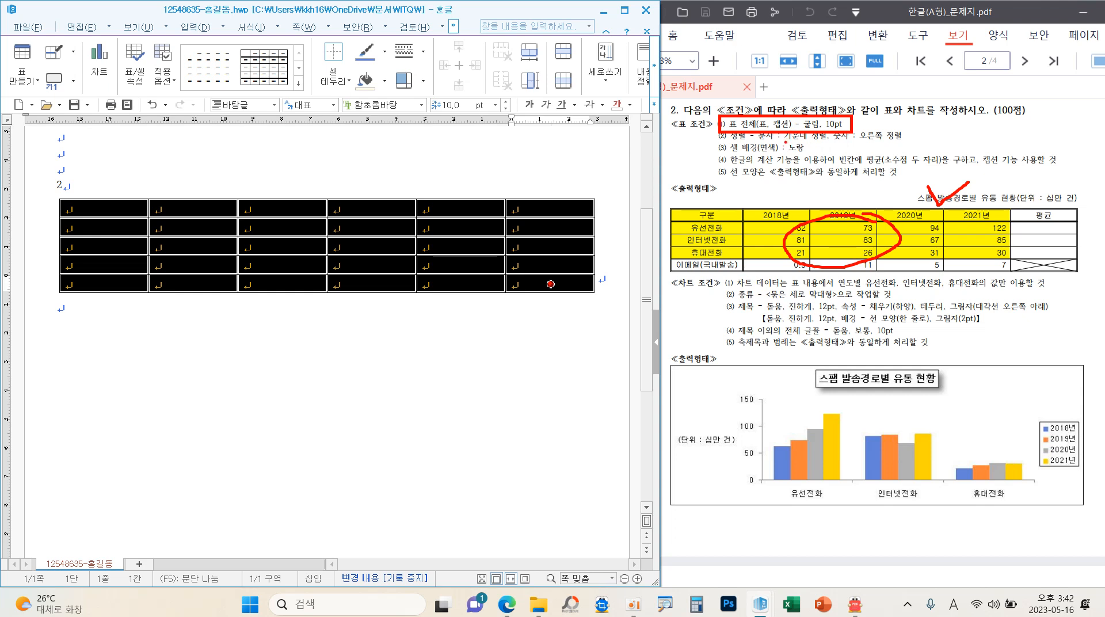
{"action": "left_click_drag", "start_coordinate": [781, 141], "coordinate": [880, 140]}
{"action": "key", "text": "Escape"}
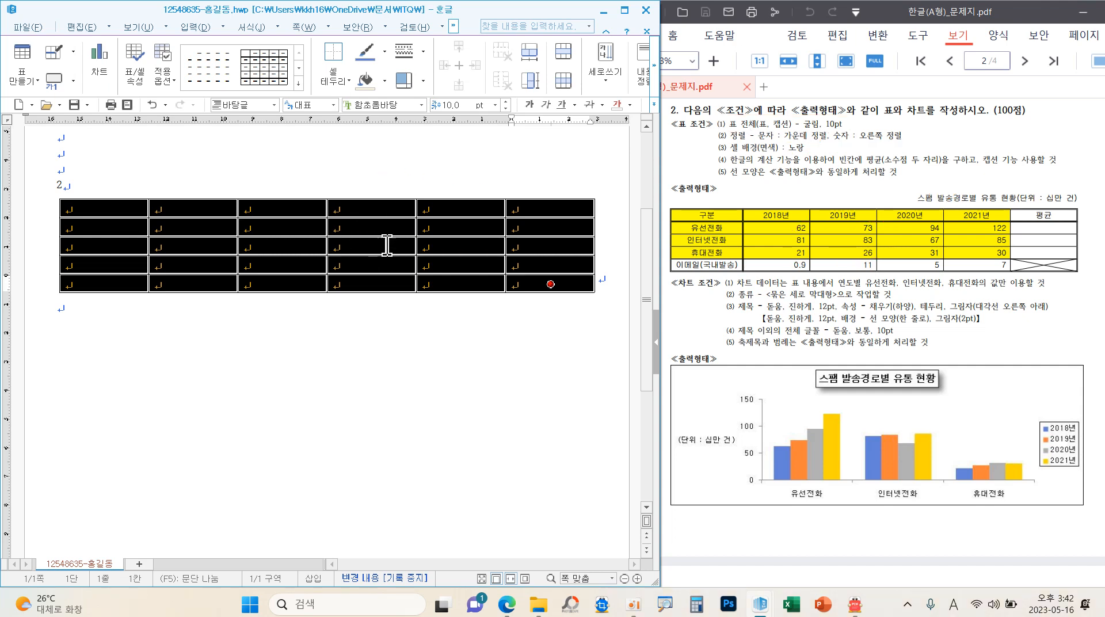
{"action": "left_click", "coordinate": [421, 104]}
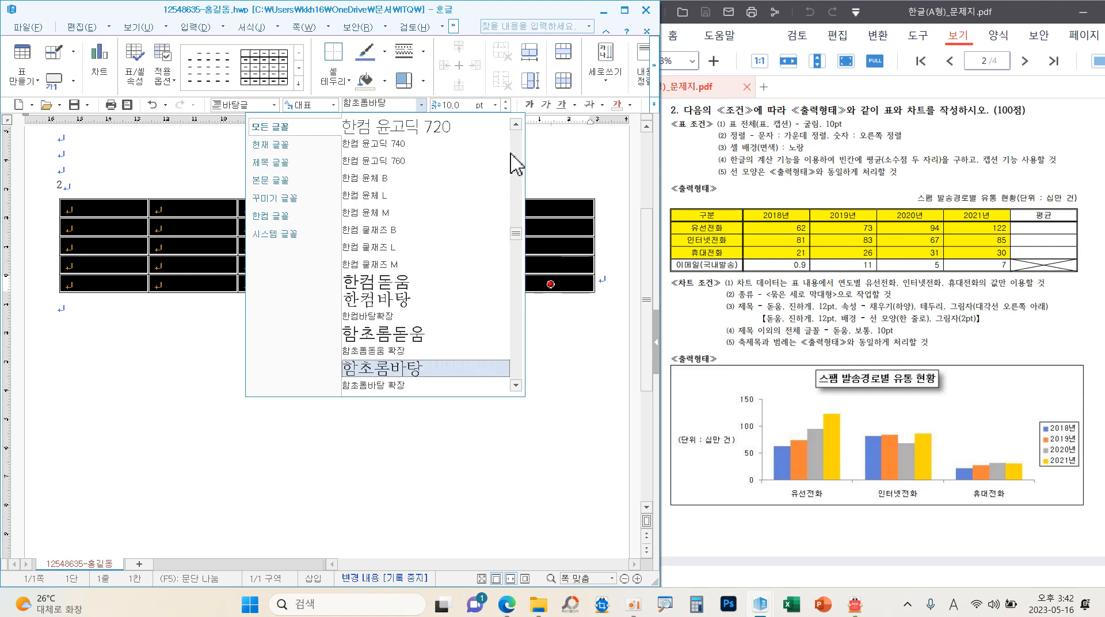
{"action": "left_click_drag", "start_coordinate": [513, 239], "coordinate": [506, 124]}
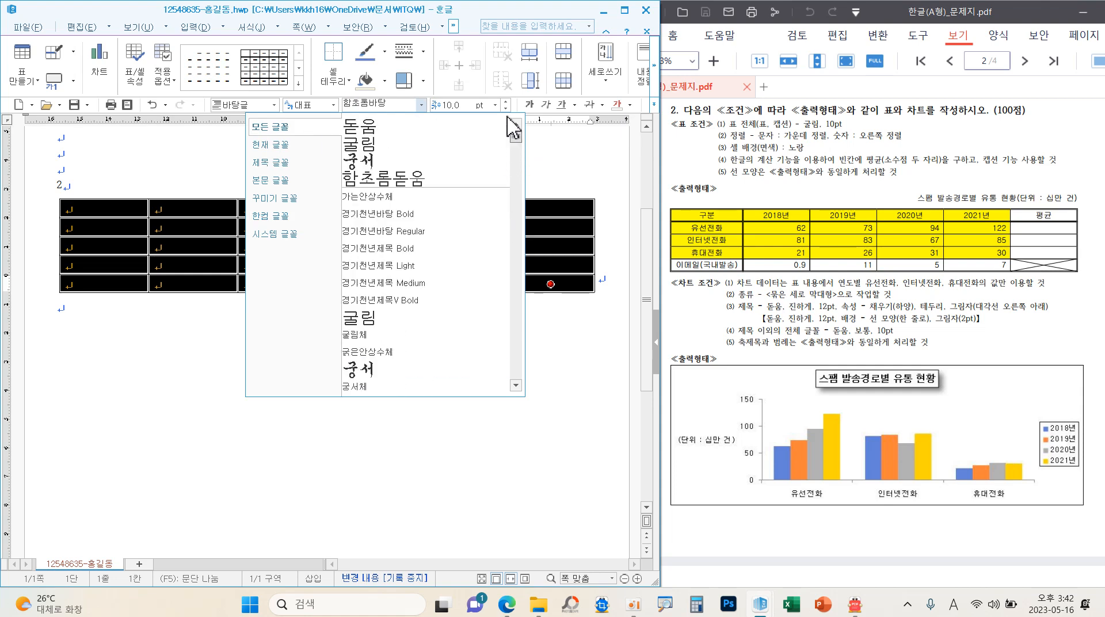
{"action": "left_click", "coordinate": [371, 144]}
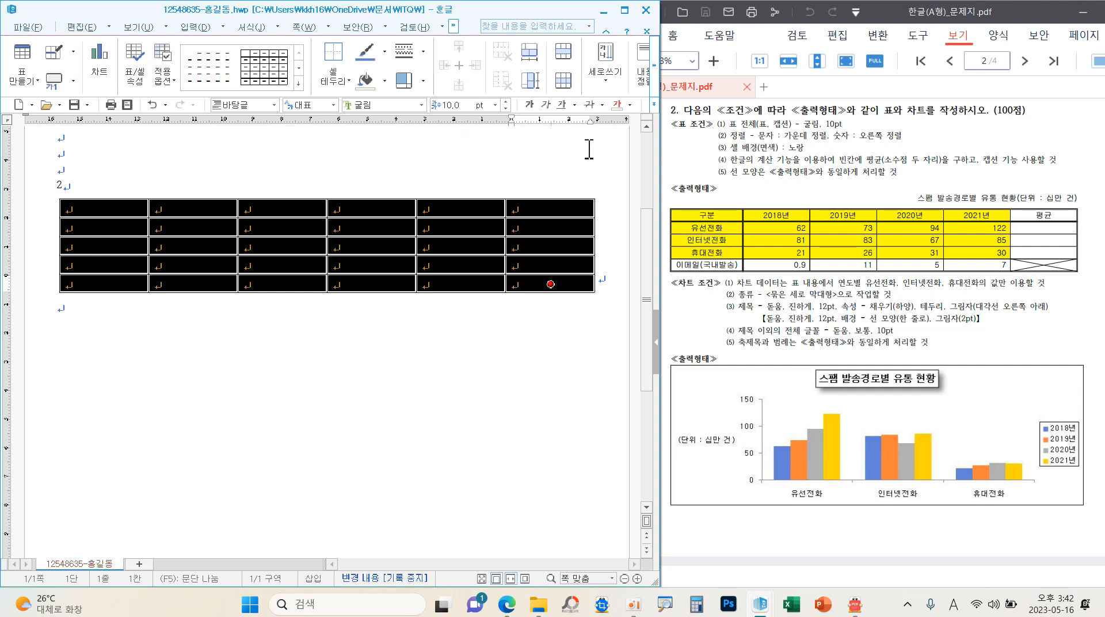
- Center-align all table cells and right-align the number cells from the second row and second column onward
{"action": "left_click", "coordinate": [655, 106]}
{"action": "left_click", "coordinate": [693, 152]}
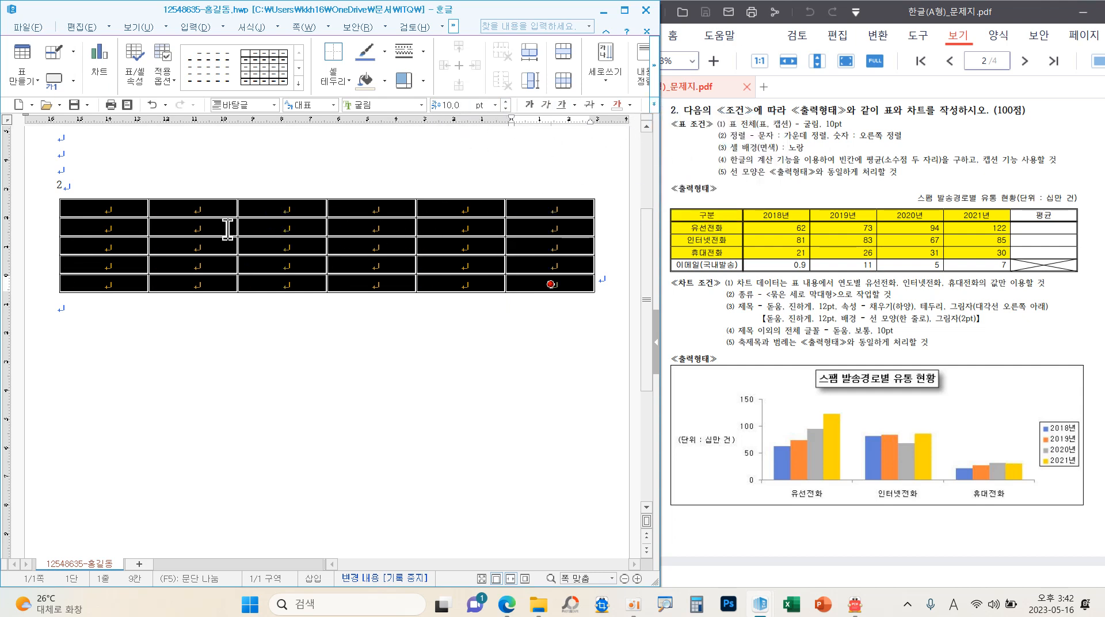
{"action": "left_click_drag", "start_coordinate": [229, 230], "coordinate": [552, 286]}
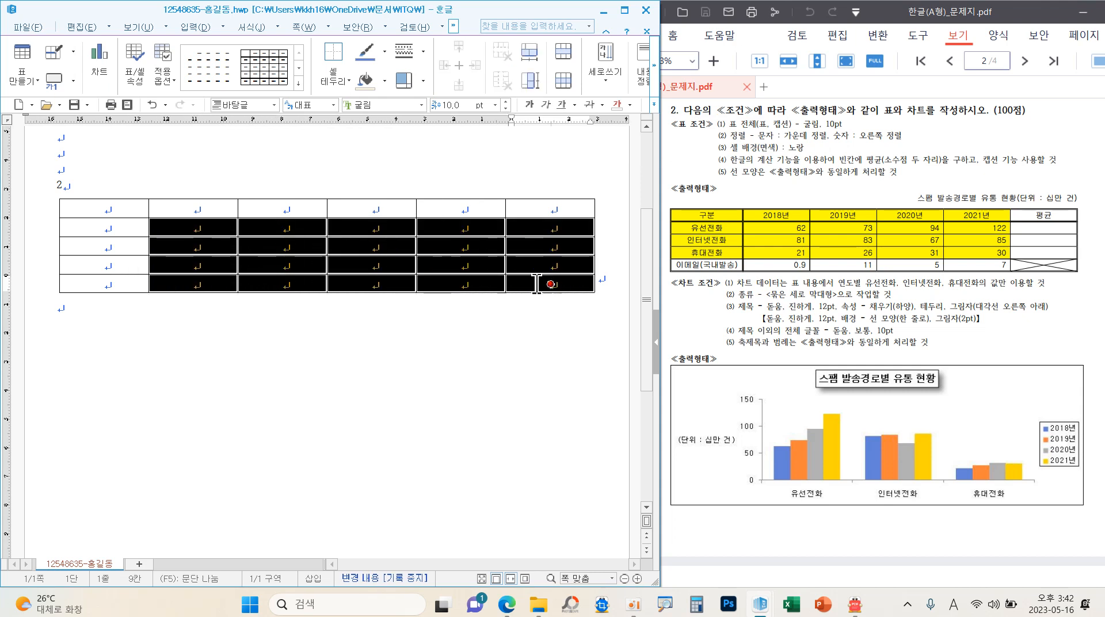
{"action": "left_click", "coordinate": [654, 105]}
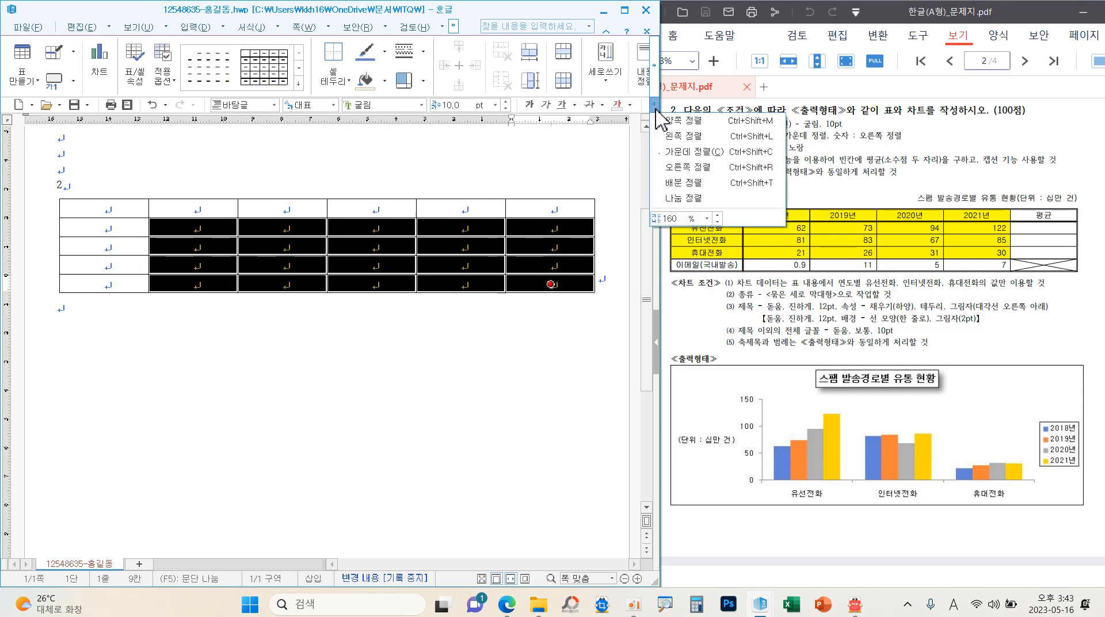
{"action": "left_click", "coordinate": [680, 168]}
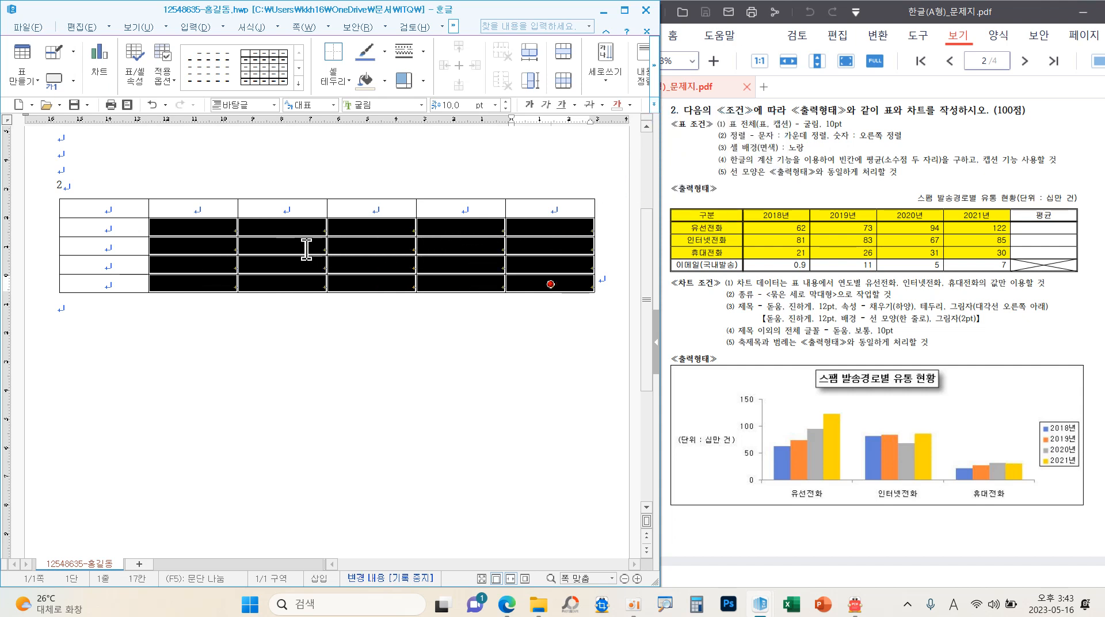
{"action": "left_click", "coordinate": [289, 230]}
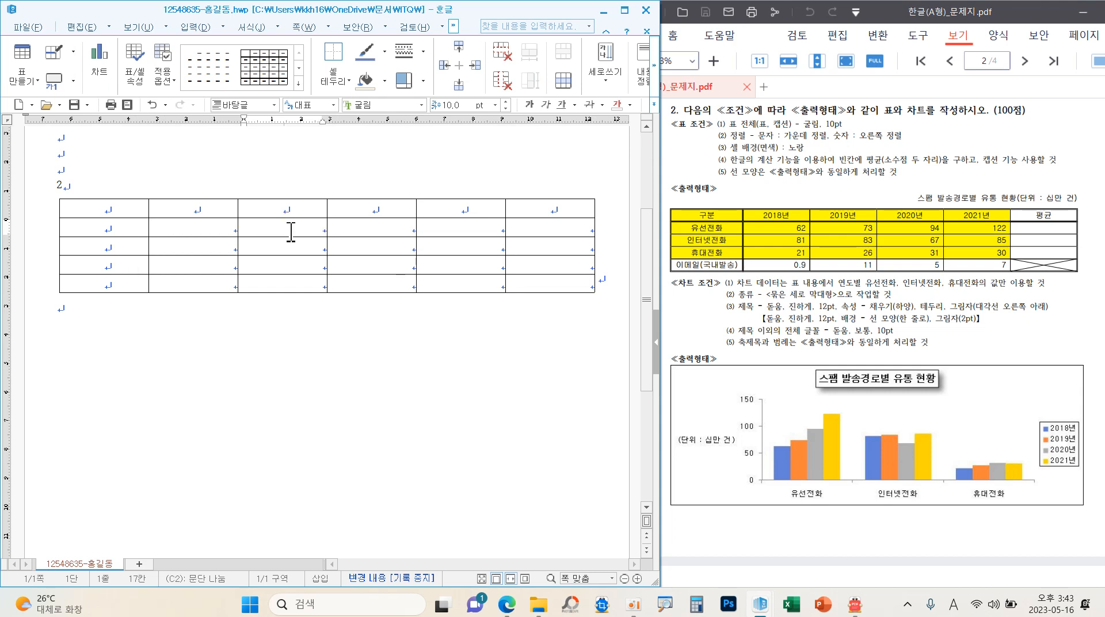
{"action": "mouse_move", "coordinate": [200, 199]}
{"action": "left_mouse_down"}
{"action": "mouse_move", "coordinate": [180, 216]}
{"action": "mouse_move", "coordinate": [215, 215]}
{"action": "left_mouse_up"}
{"action": "mouse_move", "coordinate": [240, 284]}
{"action": "left_mouse_down"}
{"action": "mouse_move", "coordinate": [214, 267]}
{"action": "mouse_move", "coordinate": [249, 240]}
{"action": "mouse_move", "coordinate": [236, 290]}
{"action": "left_mouse_up"}
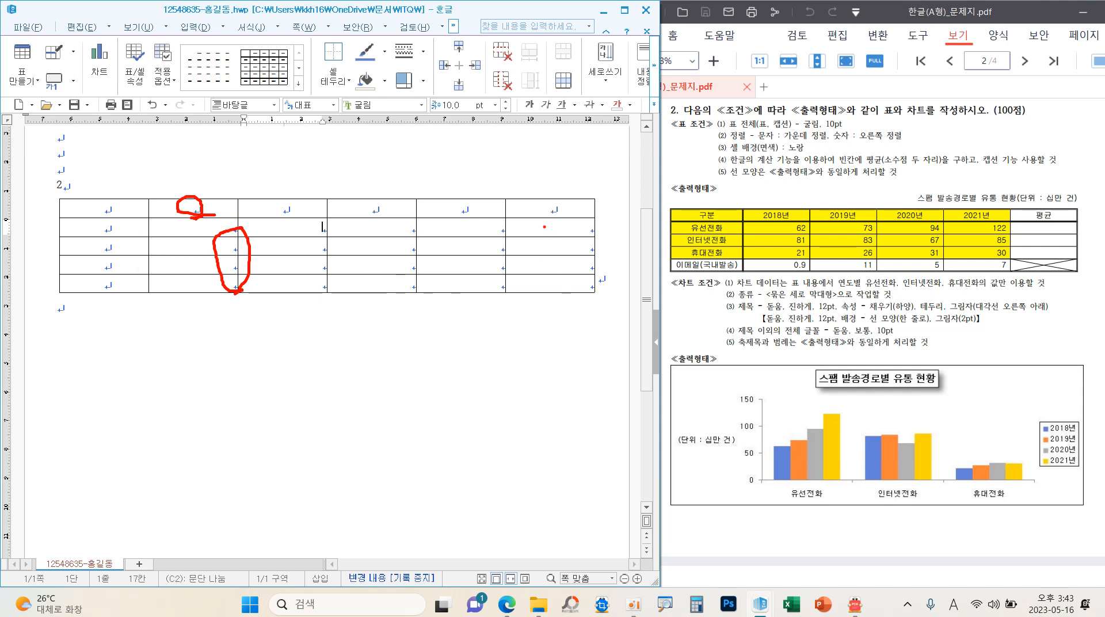
{"action": "mouse_move", "coordinate": [544, 226]}
{"action": "left_mouse_down"}
{"action": "mouse_move", "coordinate": [558, 269]}
{"action": "mouse_move", "coordinate": [589, 217]}
{"action": "left_mouse_up"}
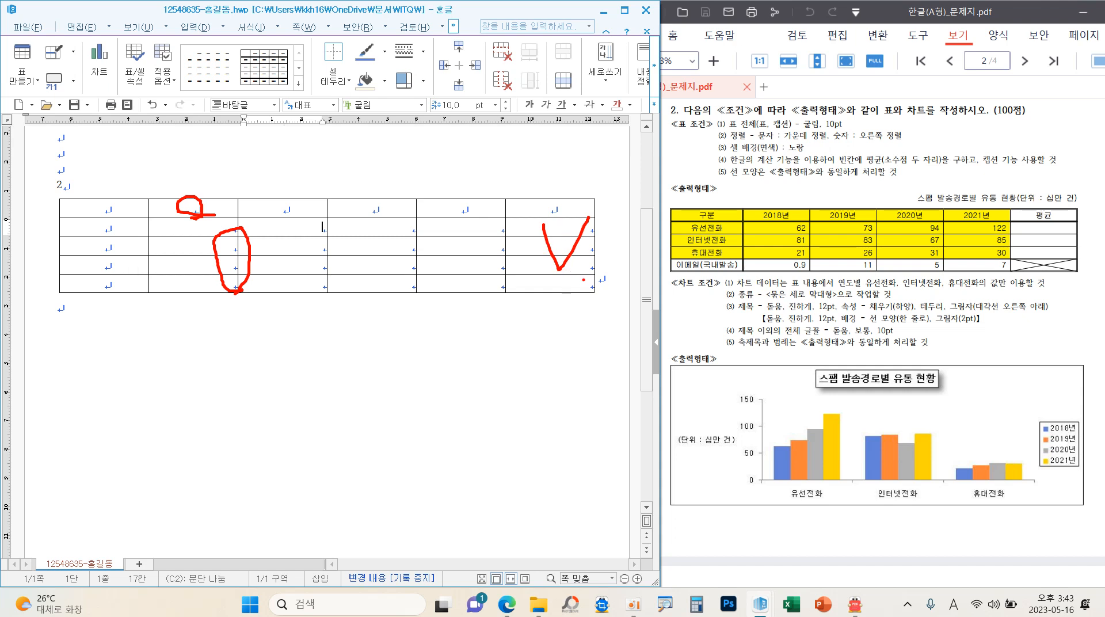
{"action": "left_click_drag", "start_coordinate": [226, 230], "coordinate": [458, 285]}
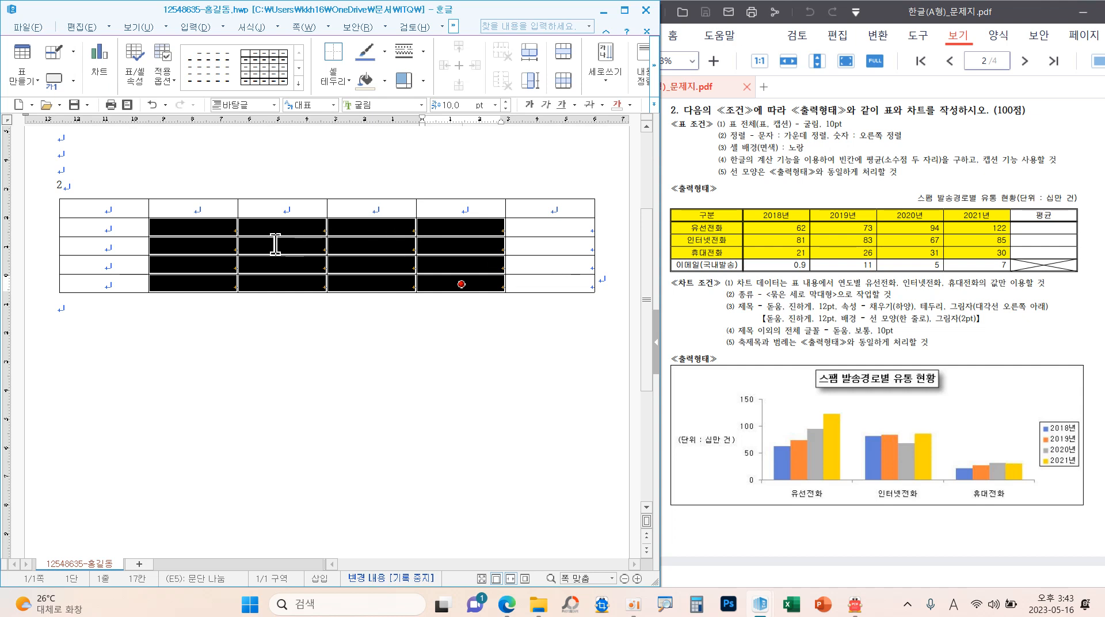
{"action": "left_click_drag", "start_coordinate": [223, 227], "coordinate": [569, 286]}
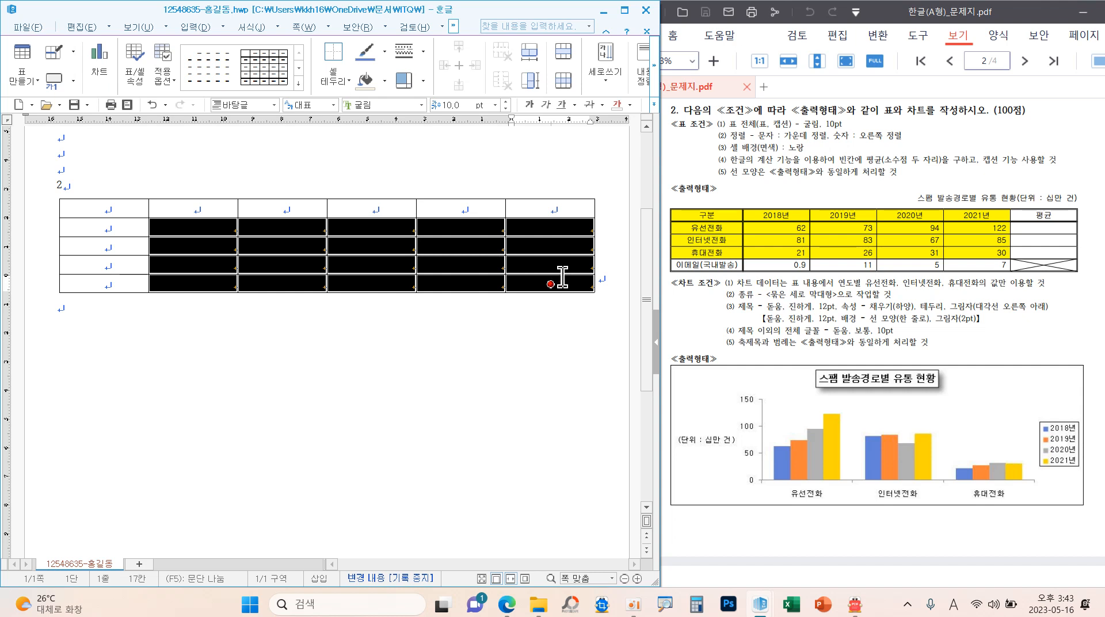
{"action": "left_click", "coordinate": [368, 246]}
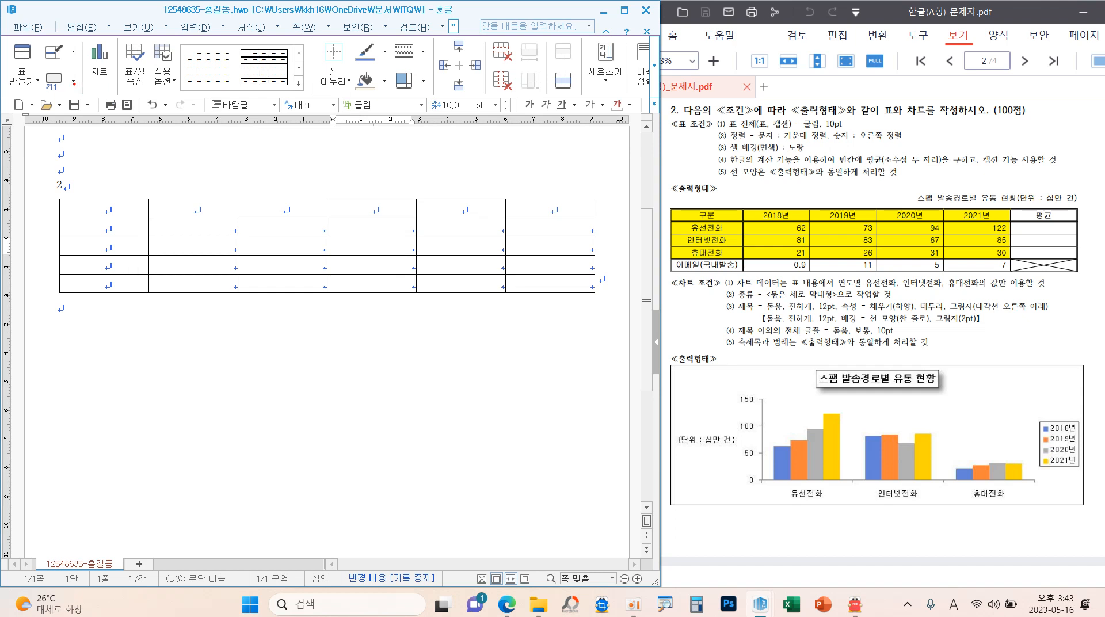
{"action": "mouse_move", "coordinate": [63, 94]}
{"action": "left_mouse_down"}
{"action": "mouse_move", "coordinate": [80, 70]}
{"action": "mouse_move", "coordinate": [57, 92]}
{"action": "left_mouse_up"}
{"action": "mouse_move", "coordinate": [475, 22]}
{"action": "left_mouse_down"}
{"action": "mouse_move", "coordinate": [446, 12]}
{"action": "mouse_move", "coordinate": [477, 20]}
{"action": "left_mouse_up"}
{"action": "key", "text": "Escape"}
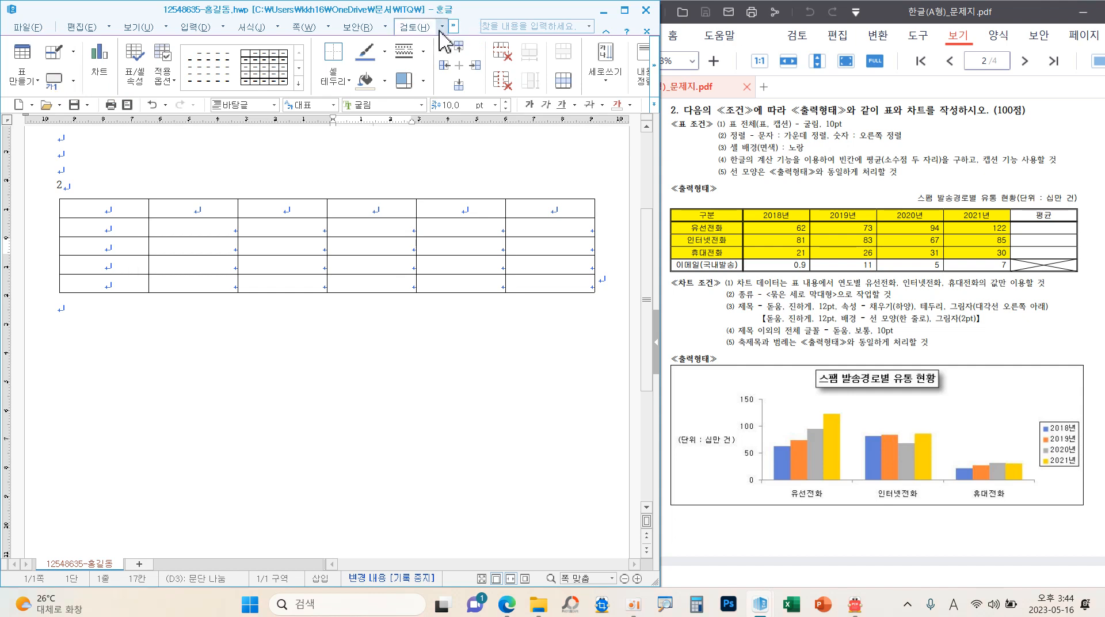
- Add a caption above the table with the position option 위
{"action": "left_click", "coordinate": [453, 26]}
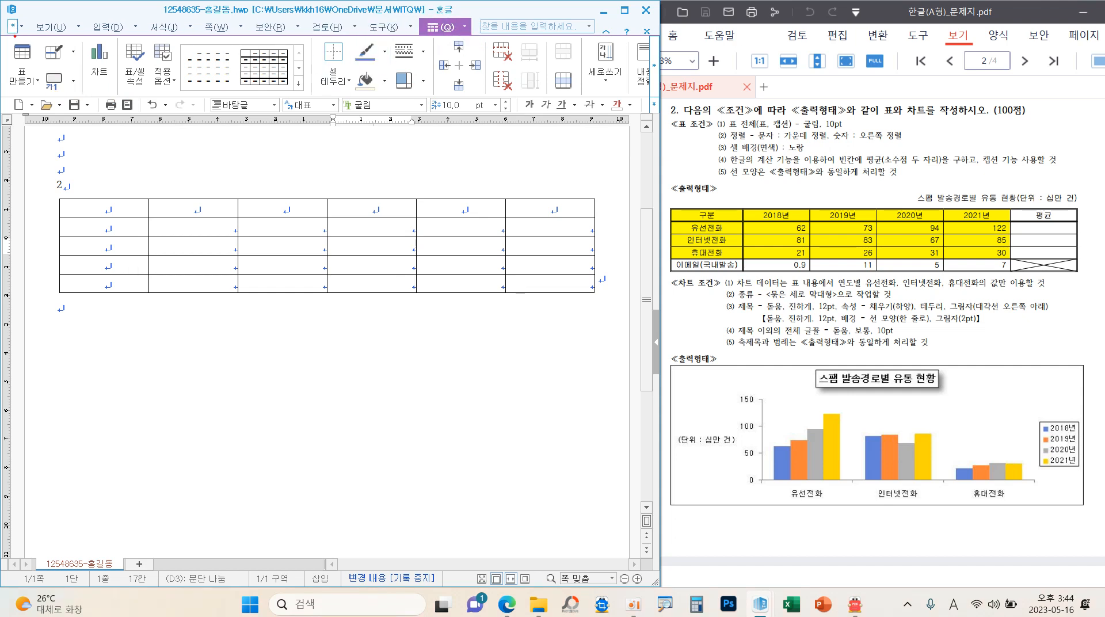
{"action": "mouse_move", "coordinate": [14, 40]}
{"action": "left_mouse_down"}
{"action": "mouse_move", "coordinate": [555, 101]}
{"action": "mouse_move", "coordinate": [647, 98]}
{"action": "left_mouse_up"}
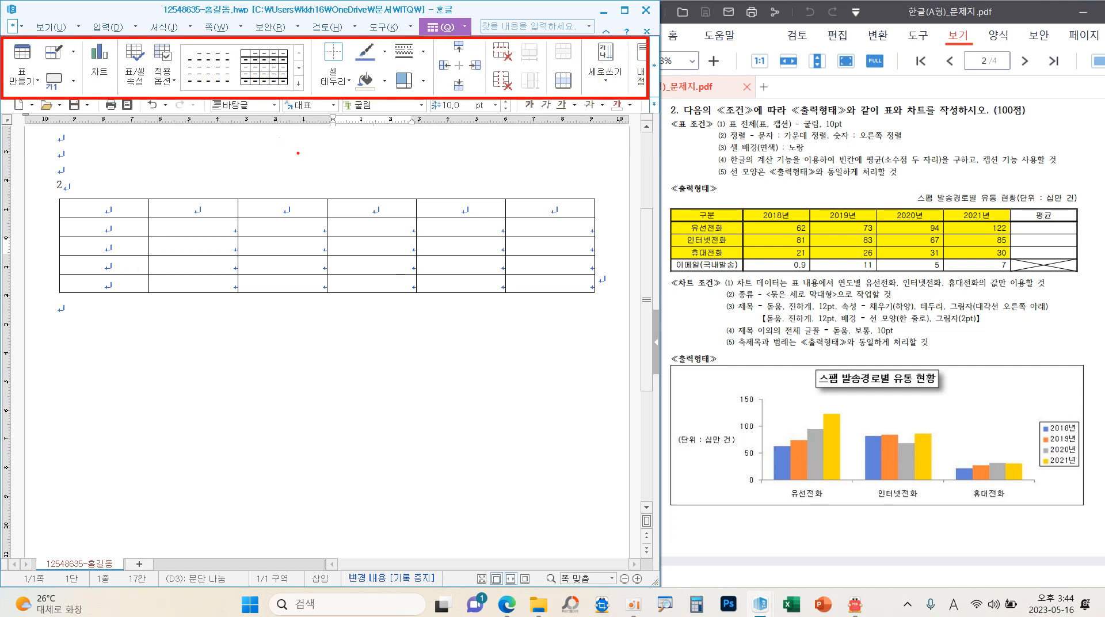
{"action": "left_click", "coordinate": [73, 81]}
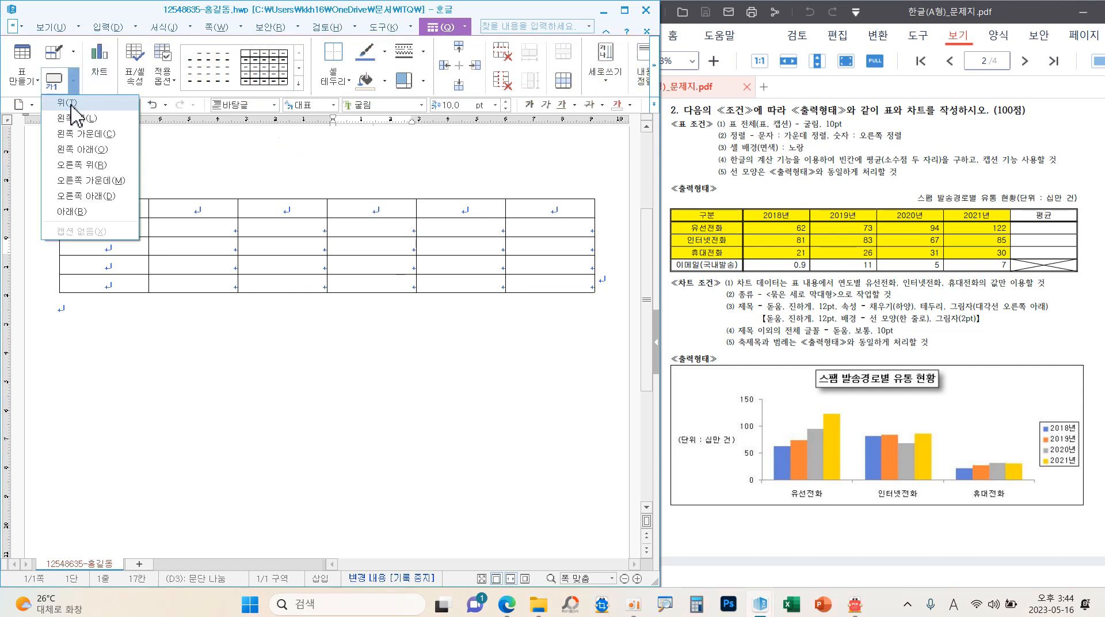
{"action": "left_click", "coordinate": [71, 105]}
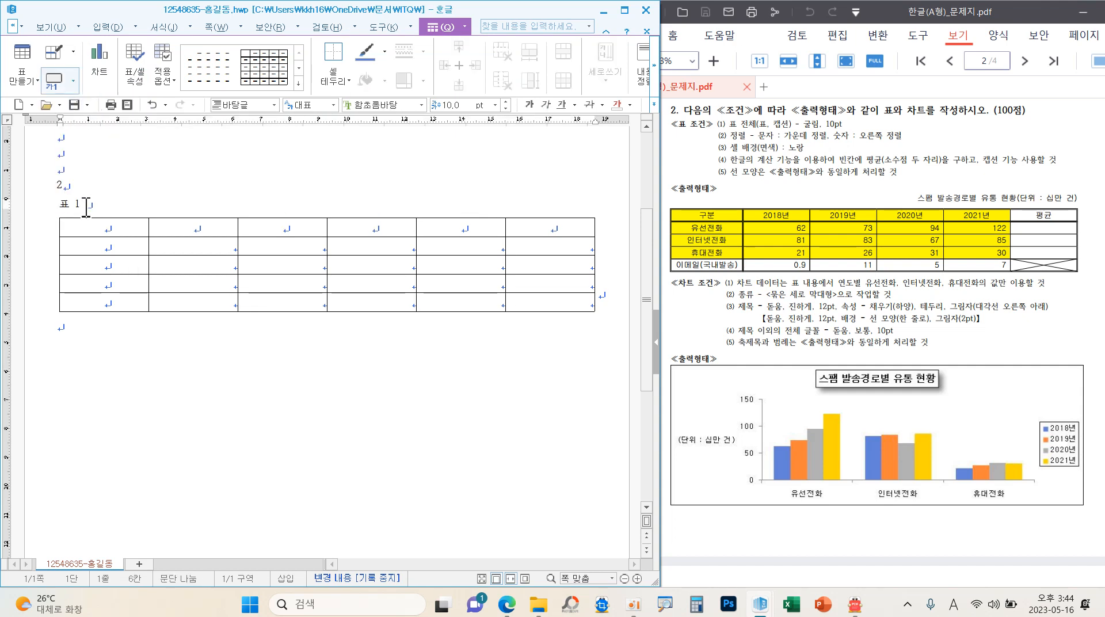
- Replace the default table caption with "스팸 발송경로별 유통 현황(단위 : 십만 건)"
{"action": "left_click_drag", "start_coordinate": [86, 207], "coordinate": [55, 204]}
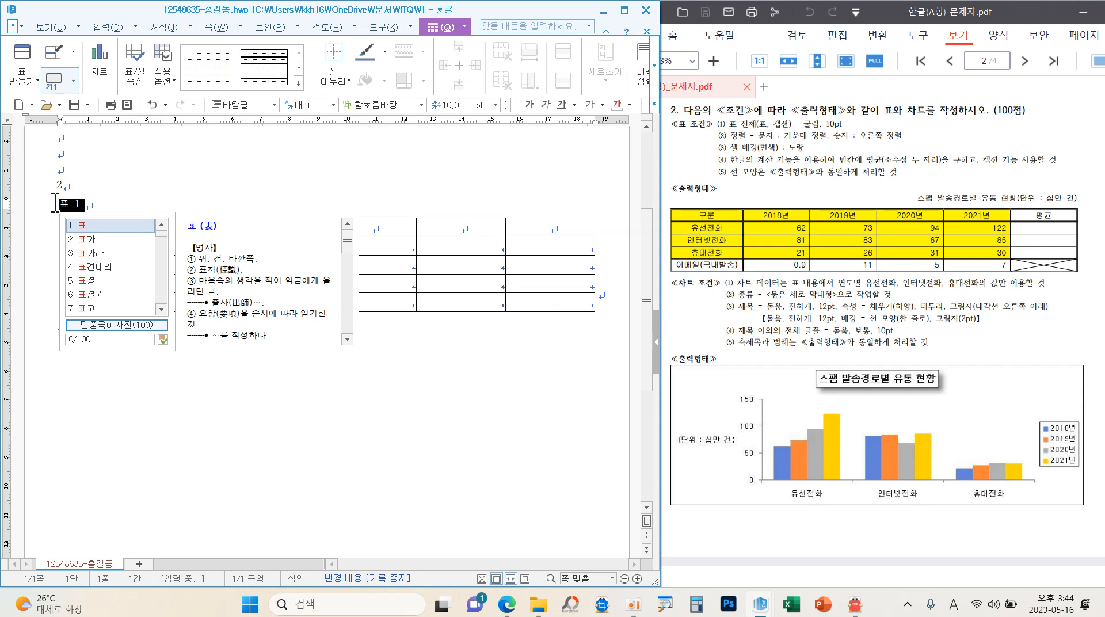
{"action": "type", "text": "tmvo"}
{"action": "key", "text": "BackSpace"}
{"action": "key", "text": "BackSpace"}
{"action": "key", "text": "BackSpace"}
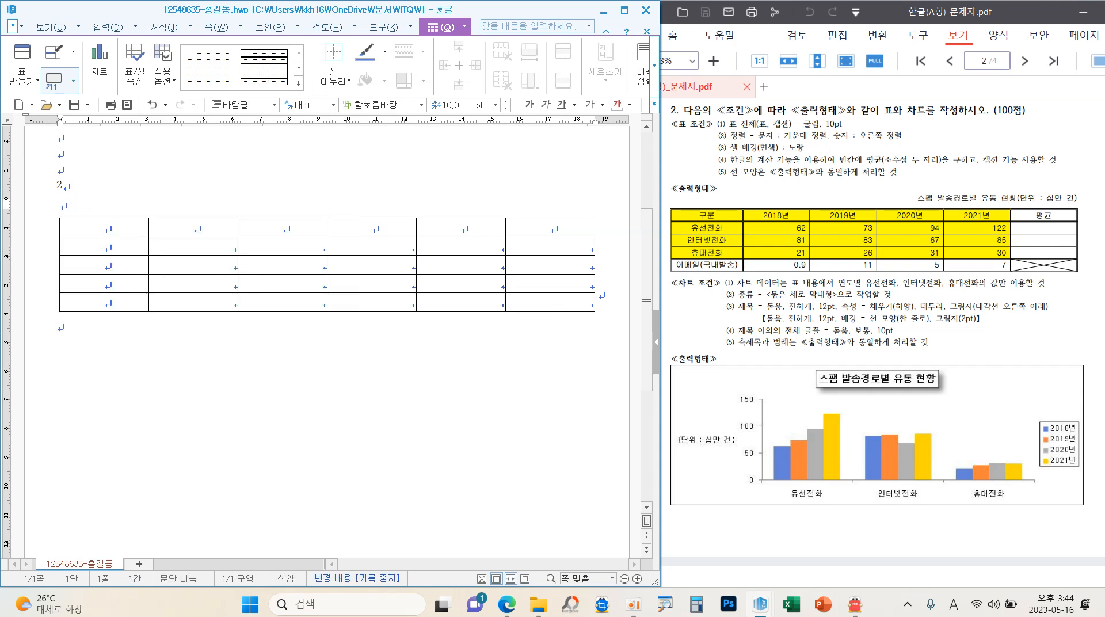
{"action": "type", "text": "스팸 발"}
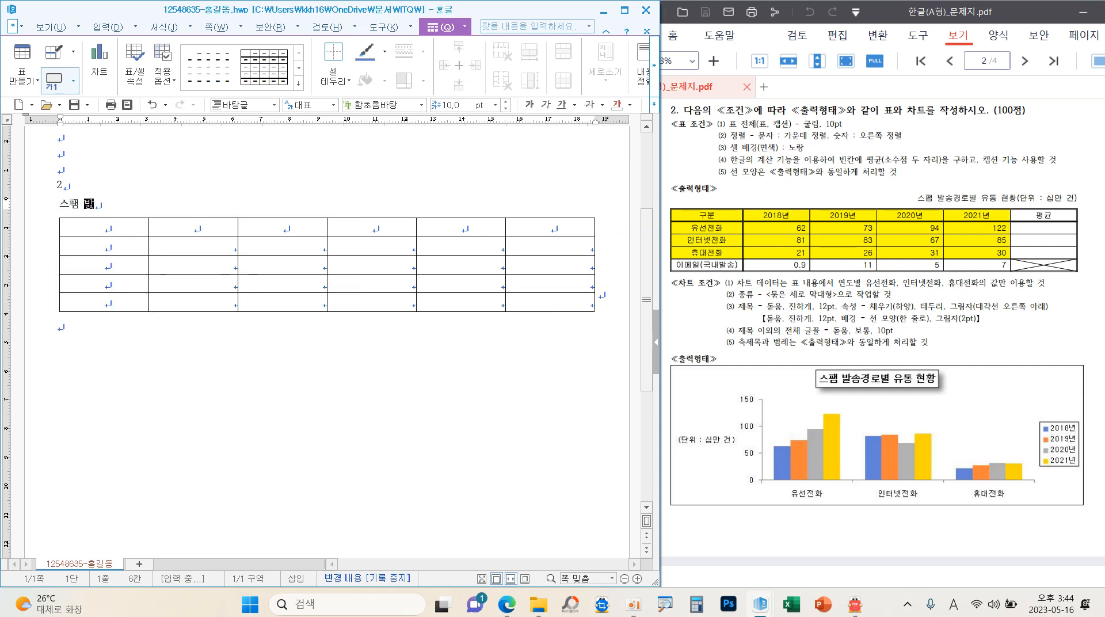
{"action": "type", "text": "송결보"}
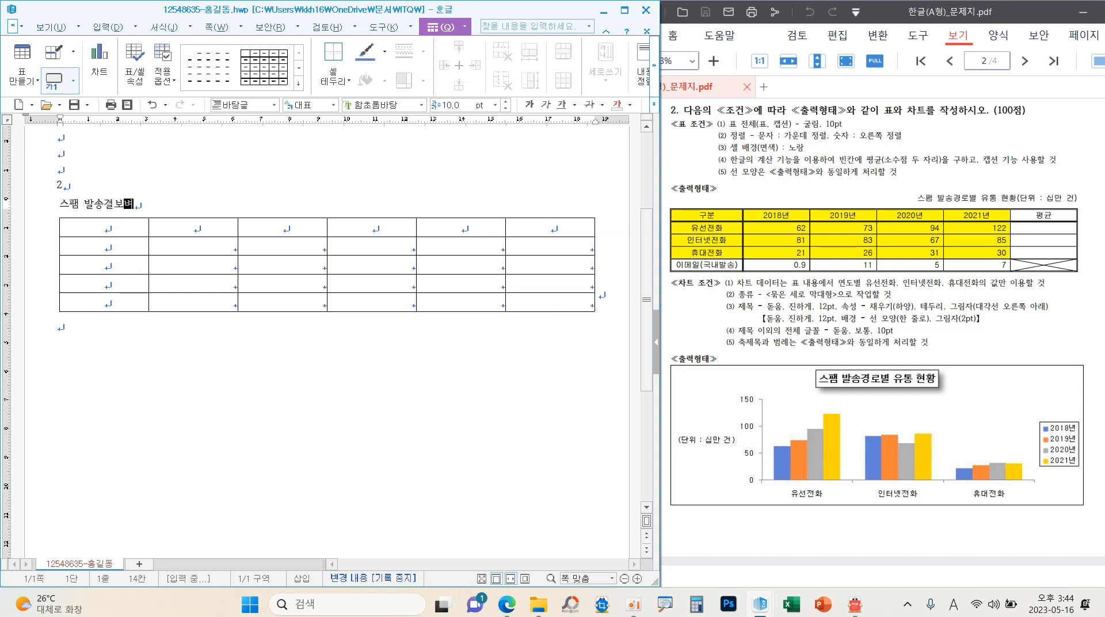
{"action": "key", "text": "BackSpace"}
{"action": "key", "text": "BackSpace"}
{"action": "key", "text": "BackSpace"}
{"action": "key", "text": "BackSpace"}
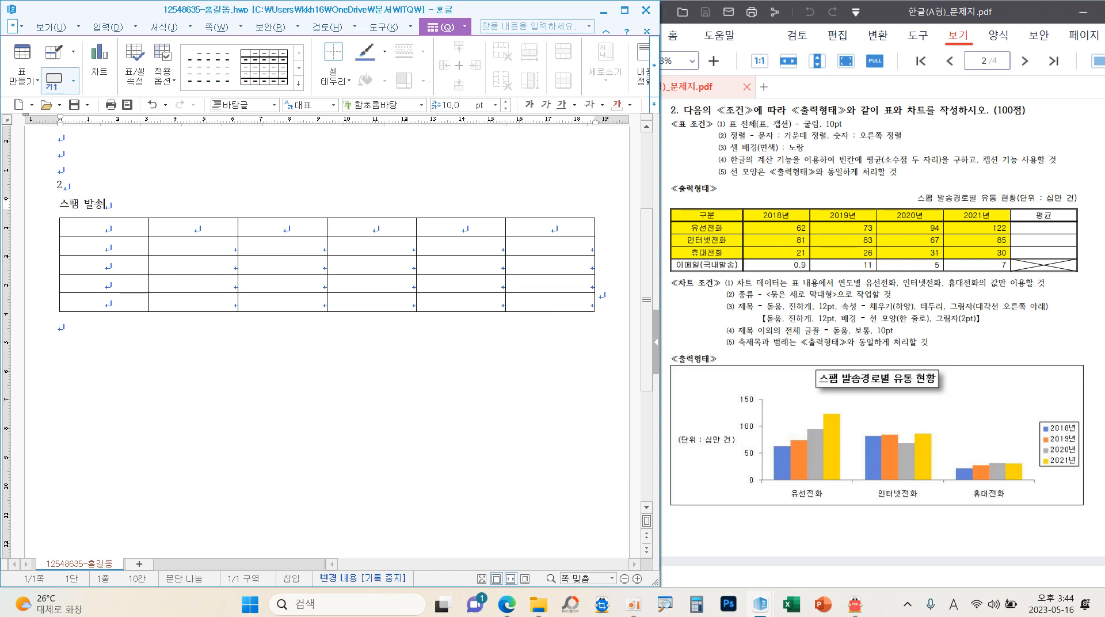
{"action": "type", "text": "경로별 유"}
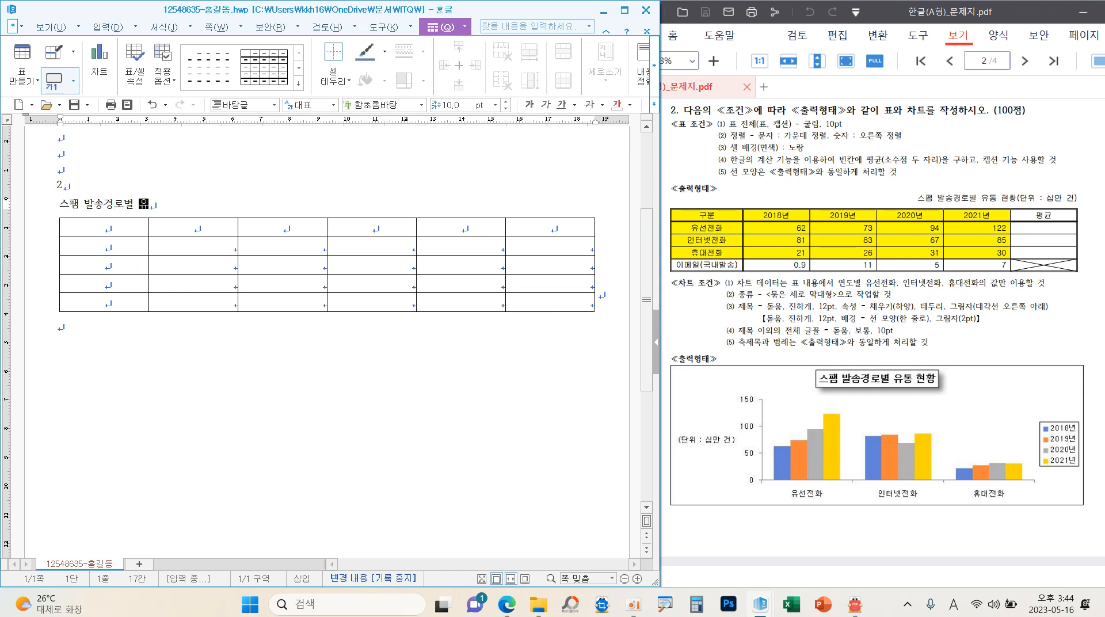
{"action": "type", "text": "통 현황("}
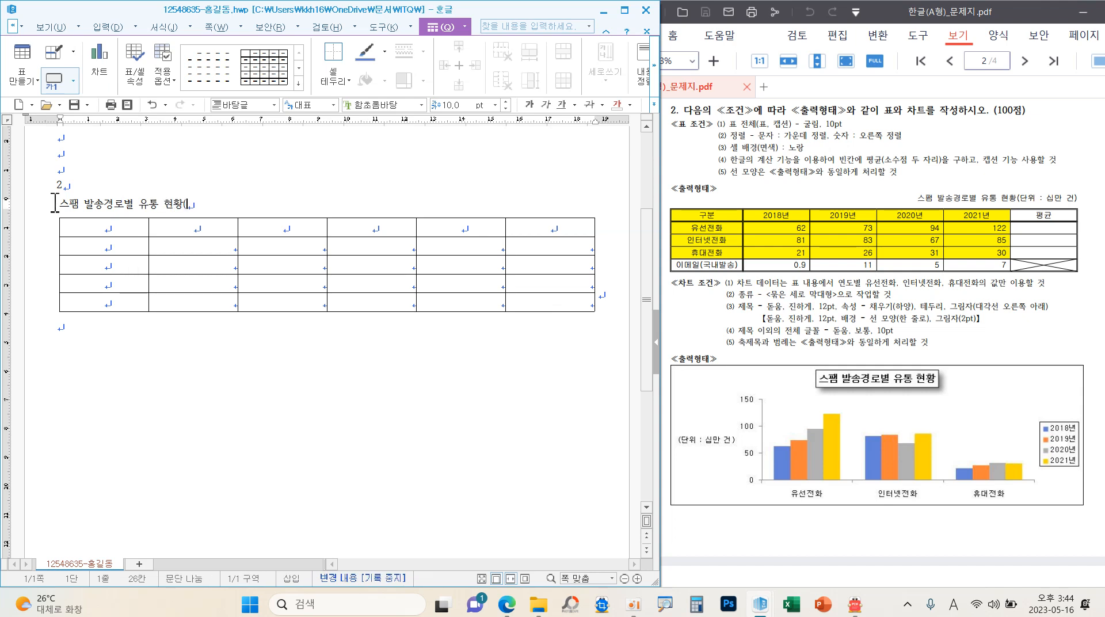
{"action": "type", "text": "단위 "}
{"action": "type", "text": ": 시"}
{"action": "type", "text": "만 건"}
{"action": "type", "text": ")"}
- Set the font of the whole caption text above the table to 굴림
{"action": "left_click_drag", "start_coordinate": [259, 206], "coordinate": [54, 206]}
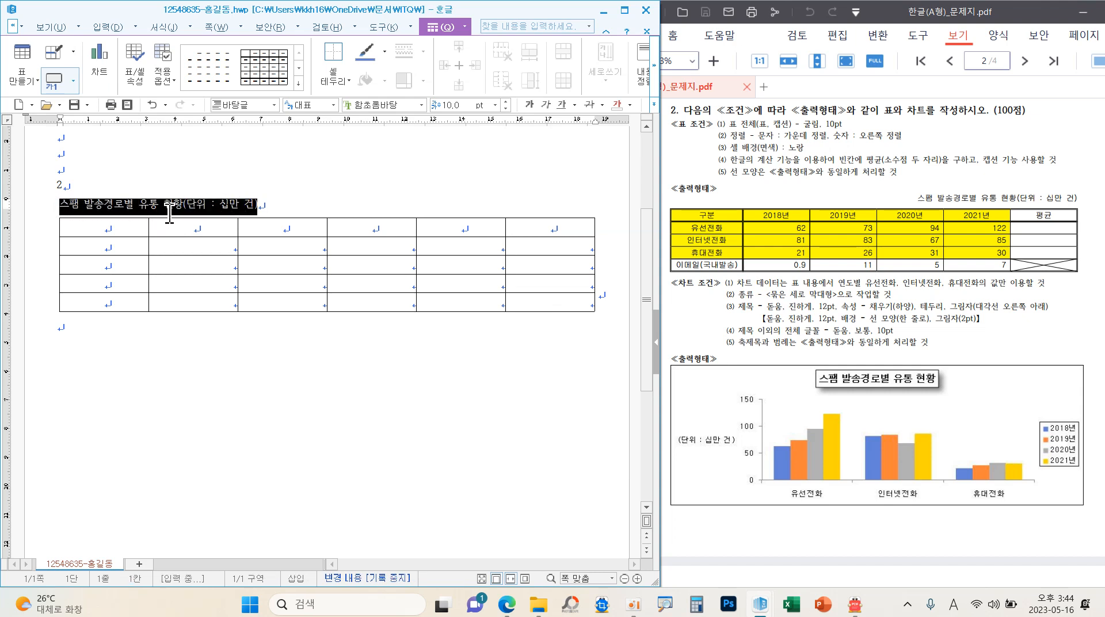
{"action": "left_click", "coordinate": [421, 105]}
{"action": "left_click_drag", "start_coordinate": [516, 233], "coordinate": [516, 128]}
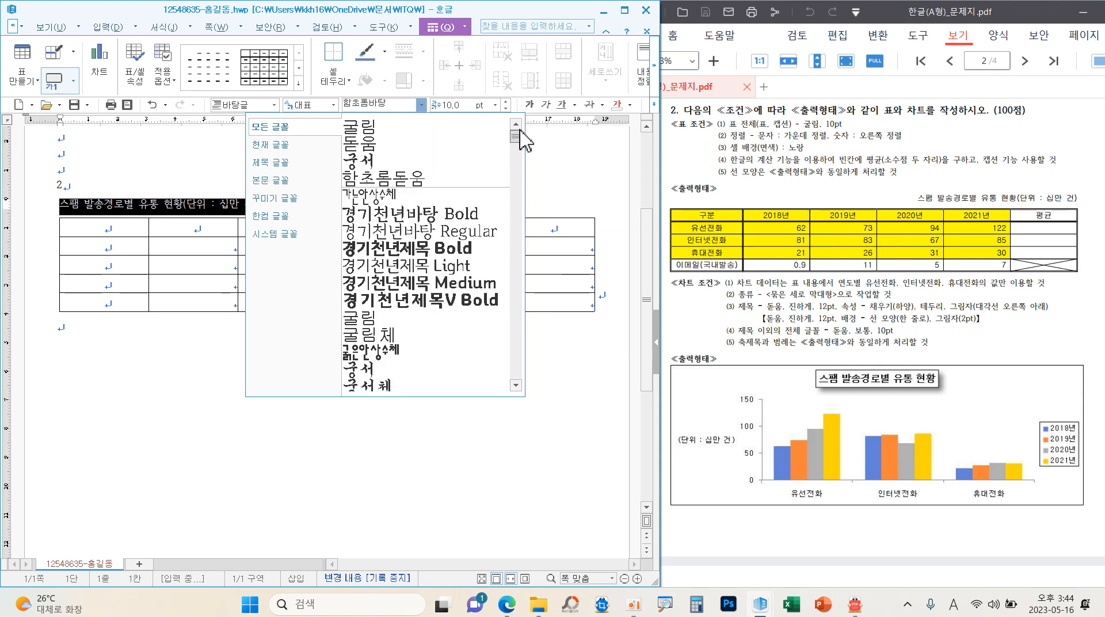
{"action": "left_click", "coordinate": [434, 129]}
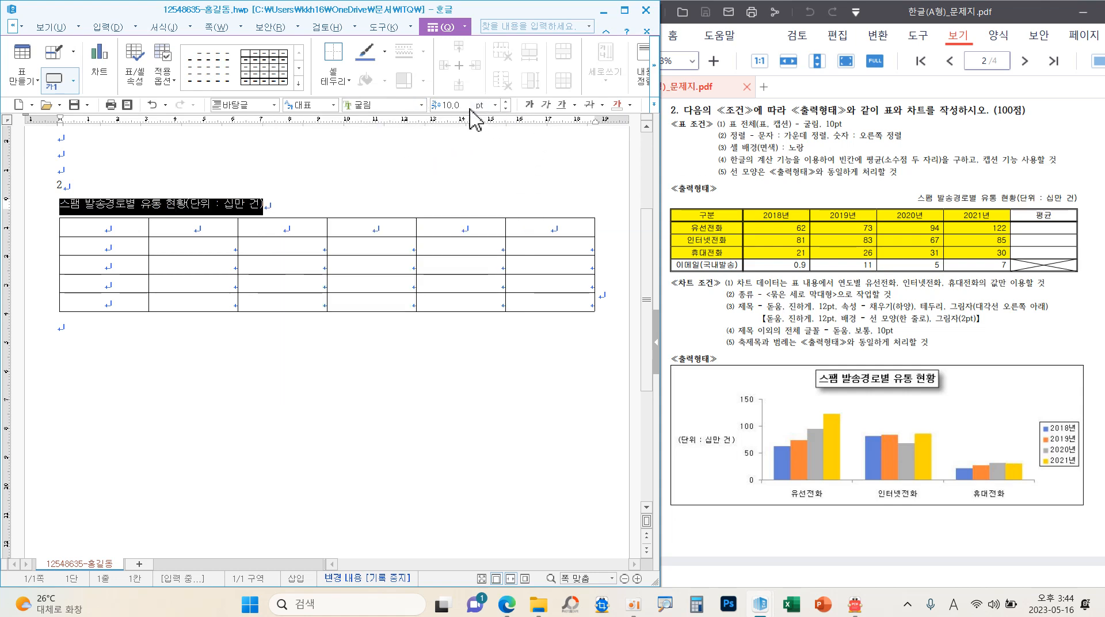
- Right-align the table caption to match the exam sheet's output form
{"action": "key", "text": "ctrl+2"}
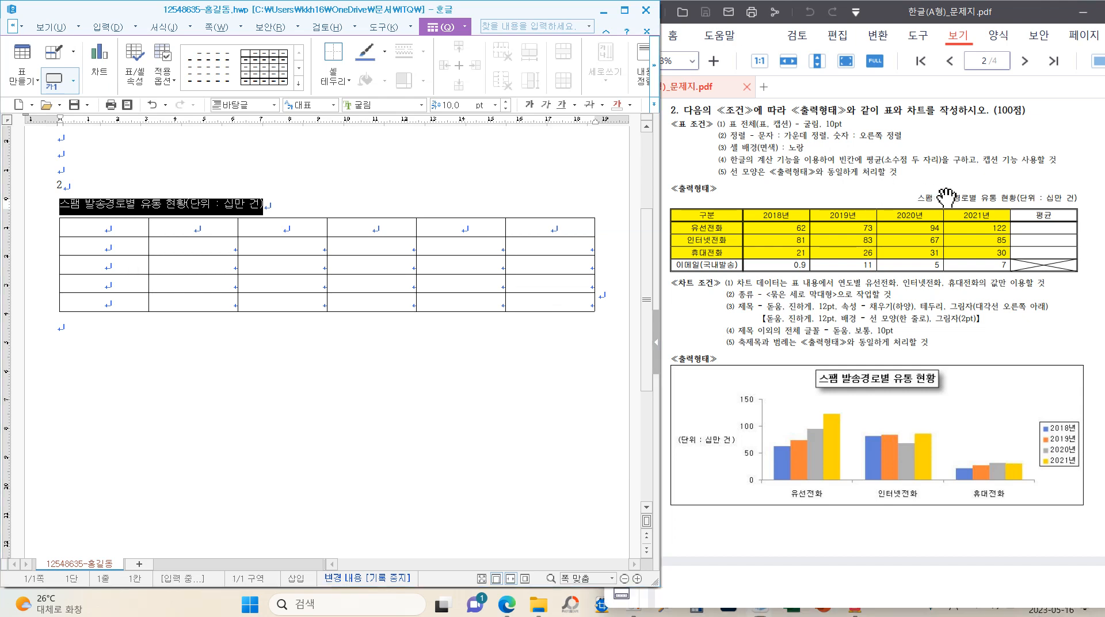
{"action": "mouse_move", "coordinate": [971, 202]}
{"action": "left_mouse_down"}
{"action": "mouse_move", "coordinate": [937, 208]}
{"action": "mouse_move", "coordinate": [970, 203]}
{"action": "left_mouse_up"}
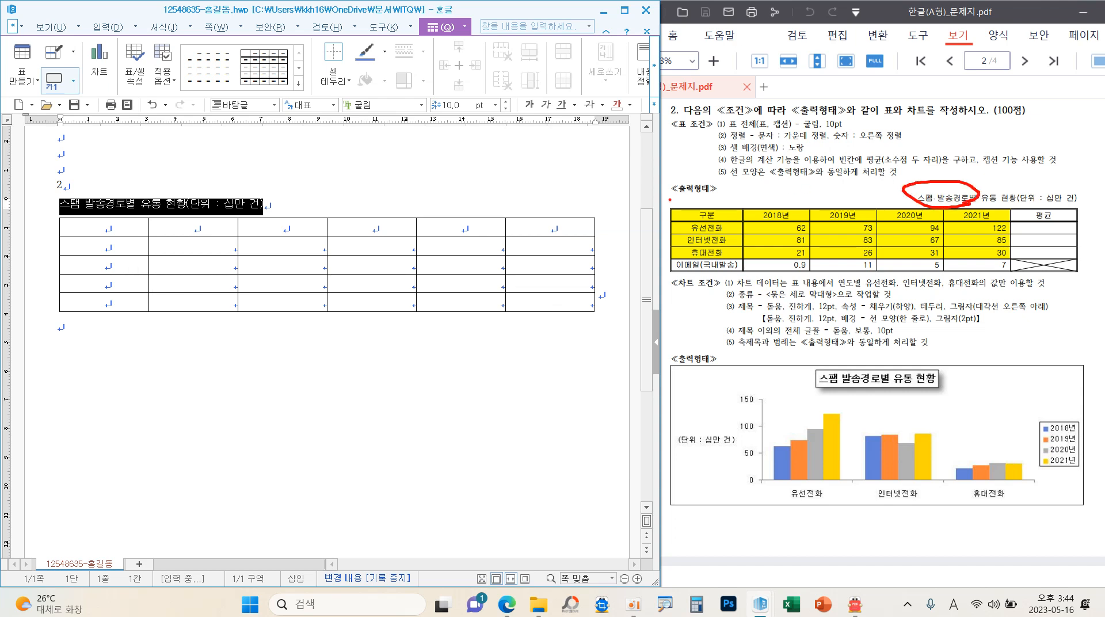
{"action": "key", "text": "Escape"}
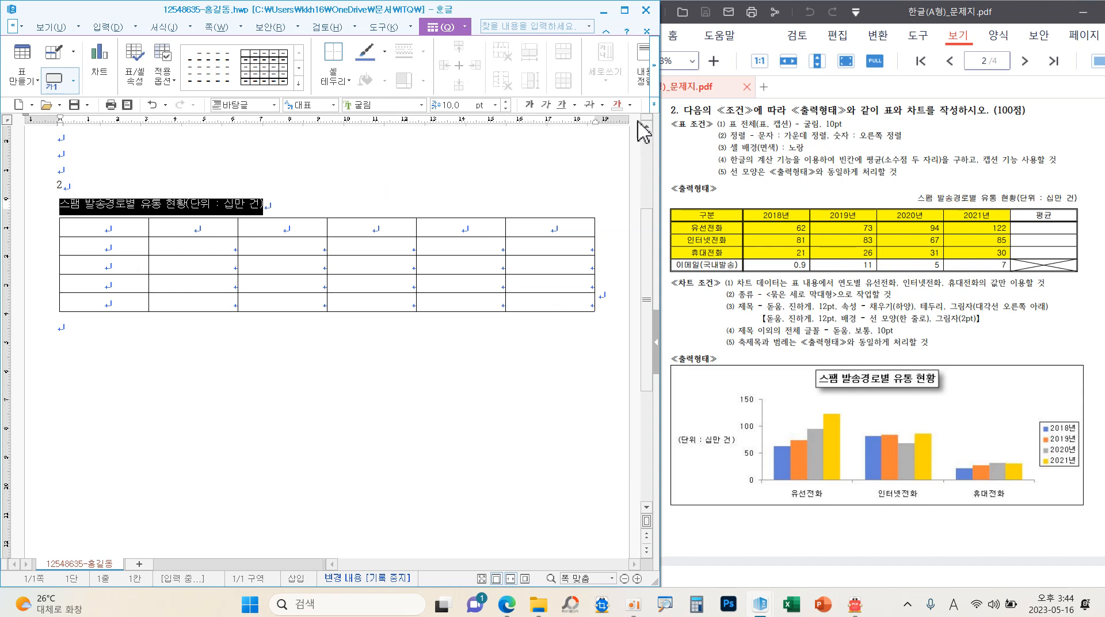
{"action": "left_click", "coordinate": [654, 105]}
{"action": "left_click", "coordinate": [692, 173]}
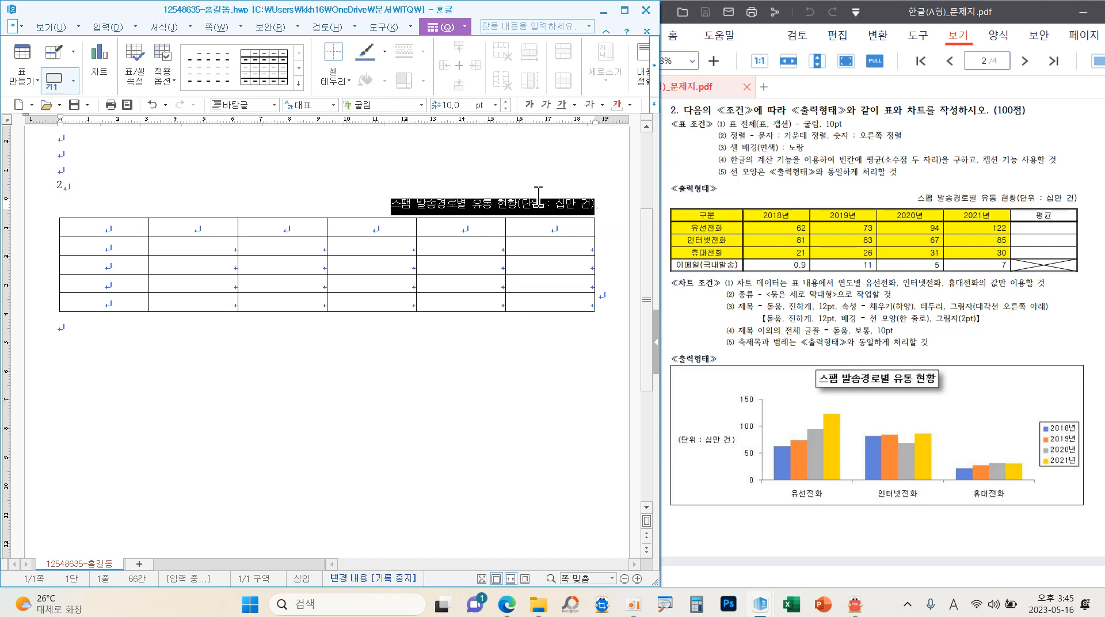
{"action": "left_click", "coordinate": [498, 205]}
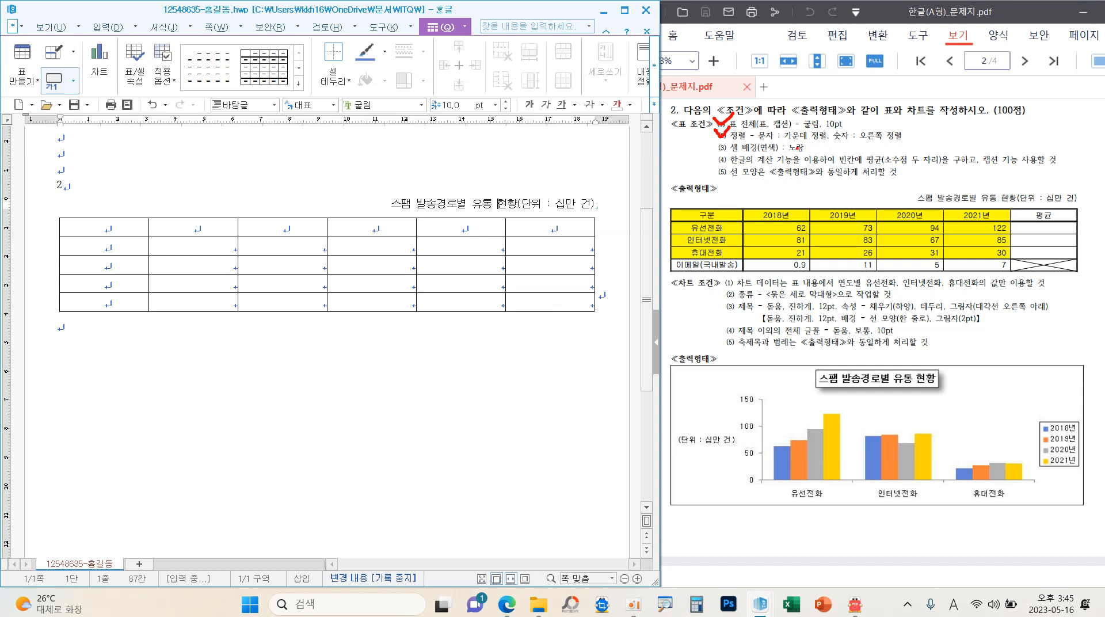
{"action": "left_click_drag", "start_coordinate": [725, 154], "coordinate": [820, 159]}
- Select the first five columns of the table's top four rows and choose yellow as their background face color
{"action": "left_click_drag", "start_coordinate": [138, 227], "coordinate": [466, 284]}
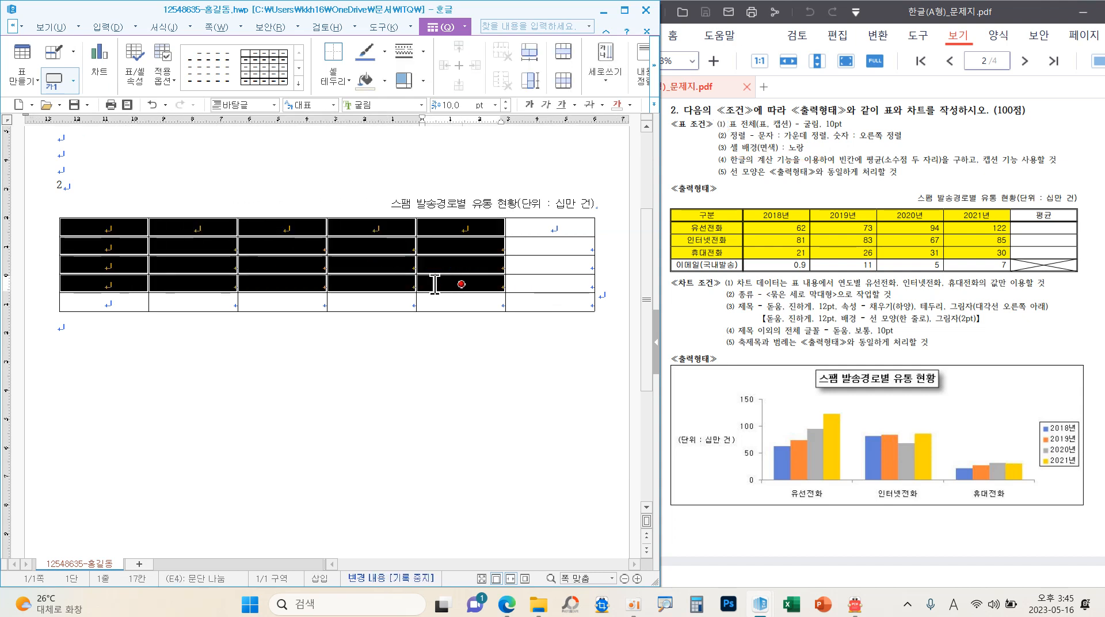
{"action": "mouse_move", "coordinate": [365, 345]}
{"action": "left_mouse_down"}
{"action": "mouse_move", "coordinate": [305, 357]}
{"action": "mouse_move", "coordinate": [391, 388]}
{"action": "left_mouse_up"}
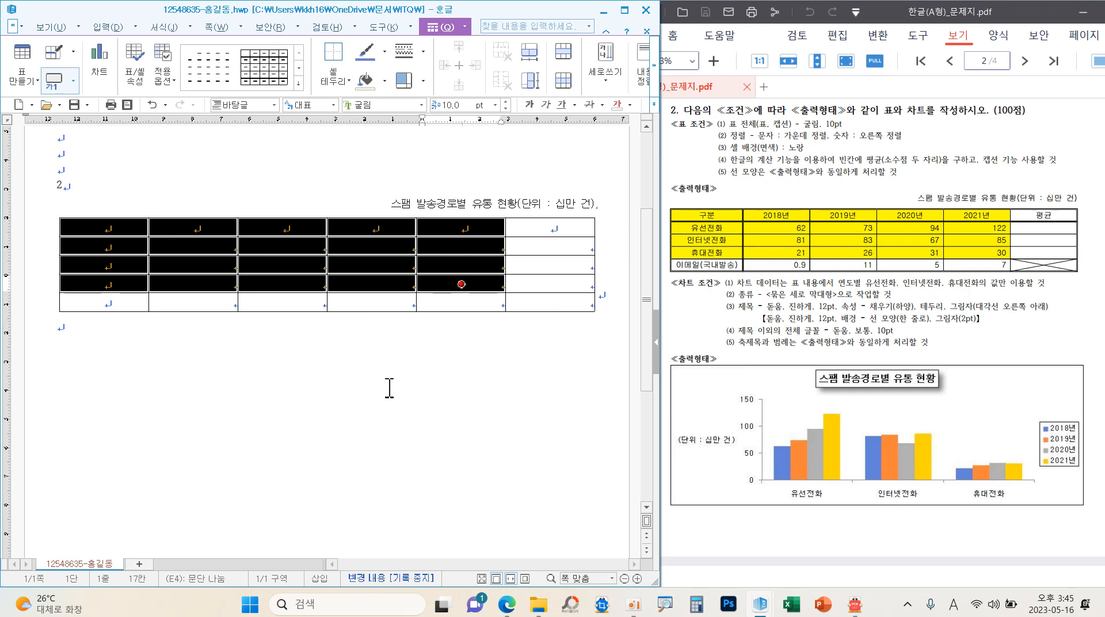
{"action": "key", "text": "c"}
{"action": "left_click", "coordinate": [161, 192]}
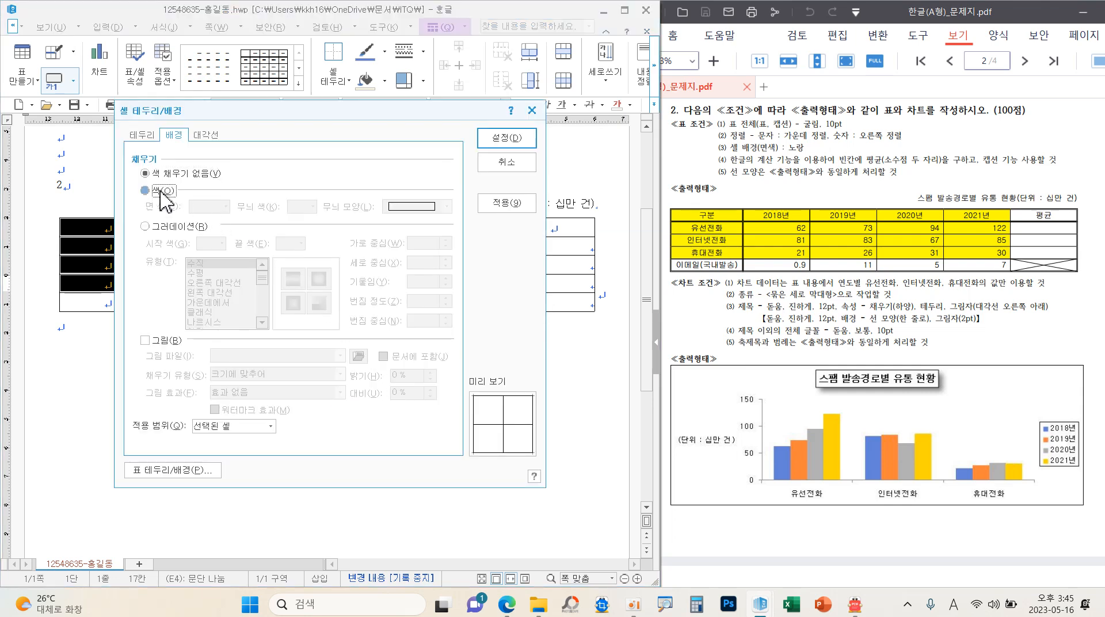
{"action": "left_click", "coordinate": [204, 207]}
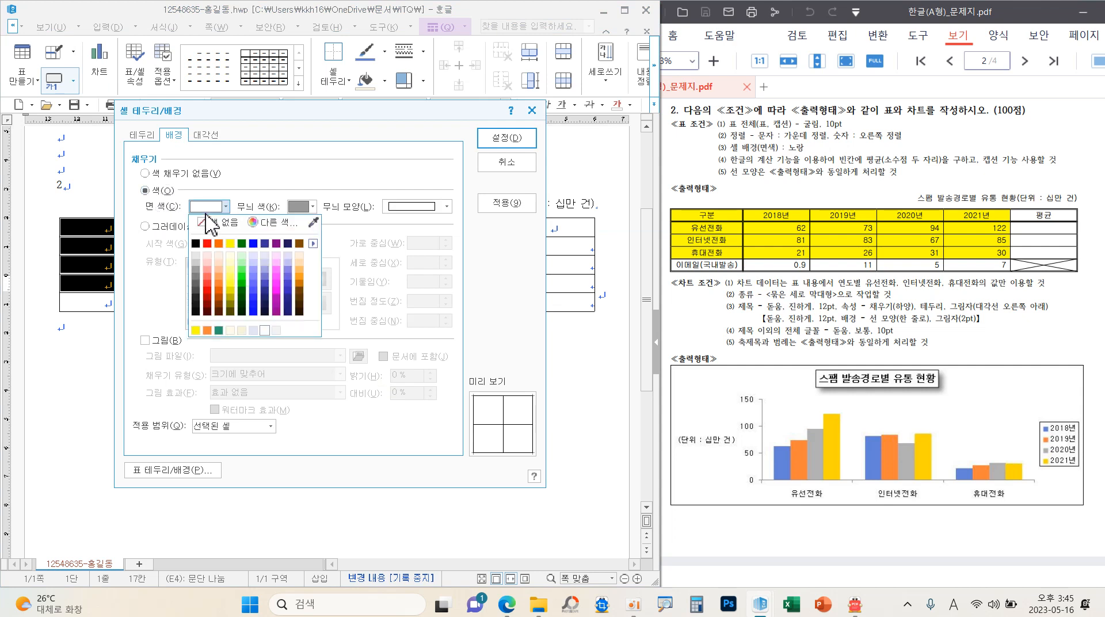
{"action": "left_click", "coordinate": [230, 244]}
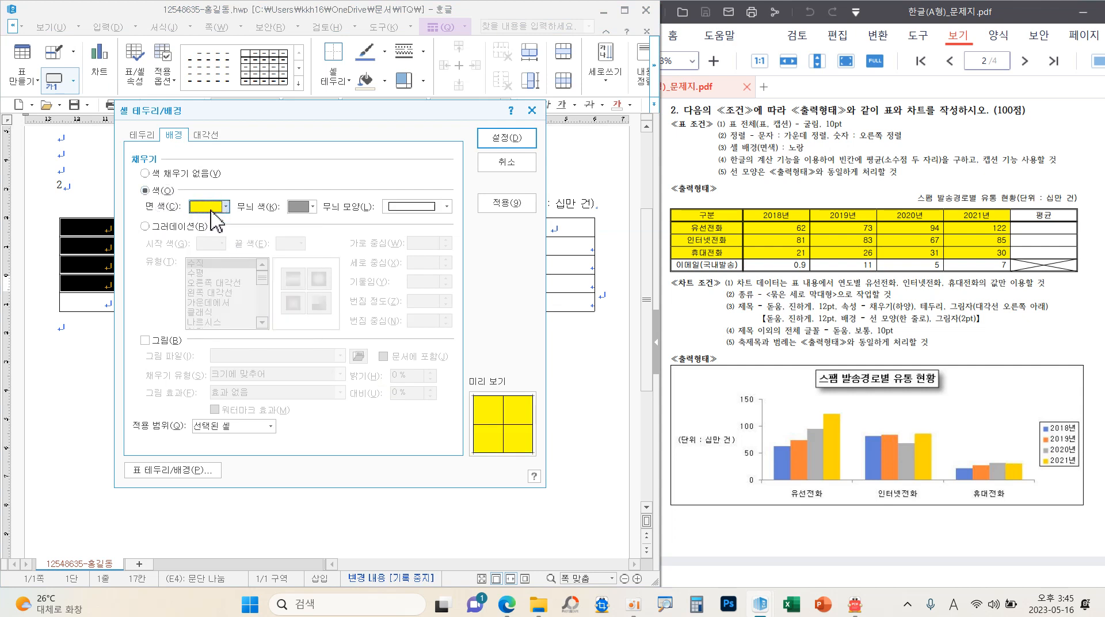
- Switch the face color palette to the 기본 theme
{"action": "left_click", "coordinate": [222, 207]}
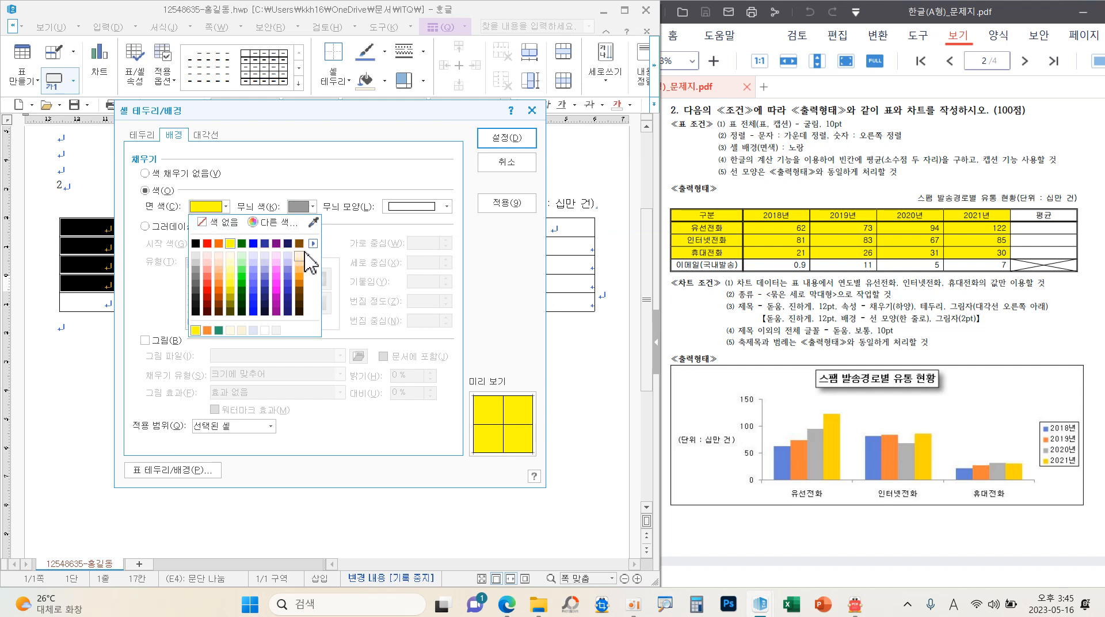
{"action": "key", "text": "ctrl+2"}
{"action": "left_click_drag", "start_coordinate": [316, 250], "coordinate": [317, 233]}
{"action": "key", "text": "Escape"}
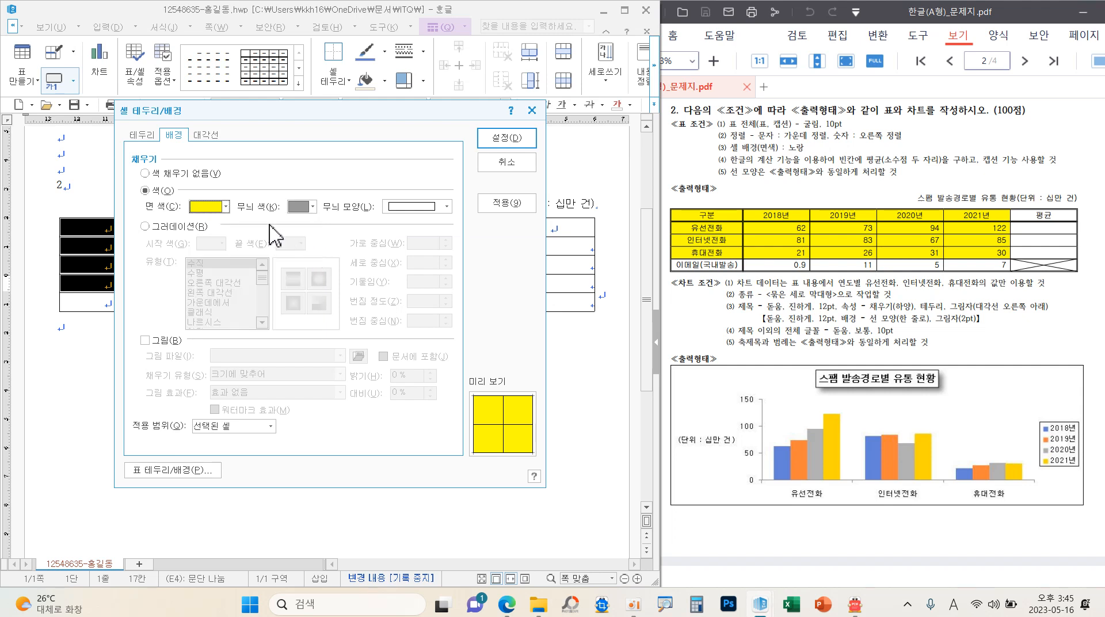
{"action": "left_click", "coordinate": [227, 206]}
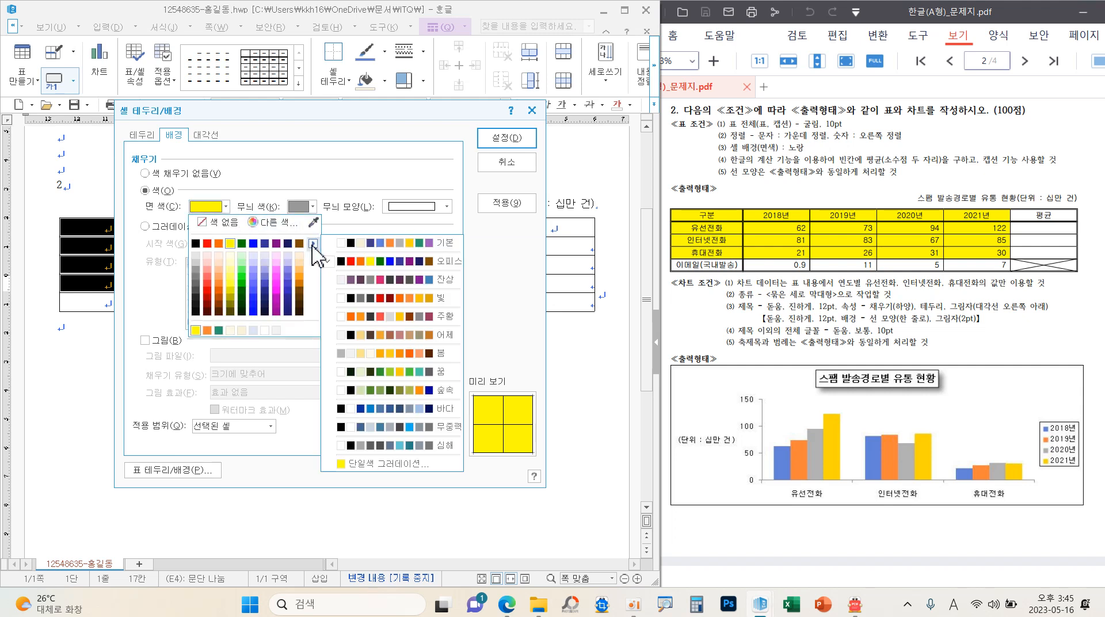
{"action": "left_click", "coordinate": [312, 243]}
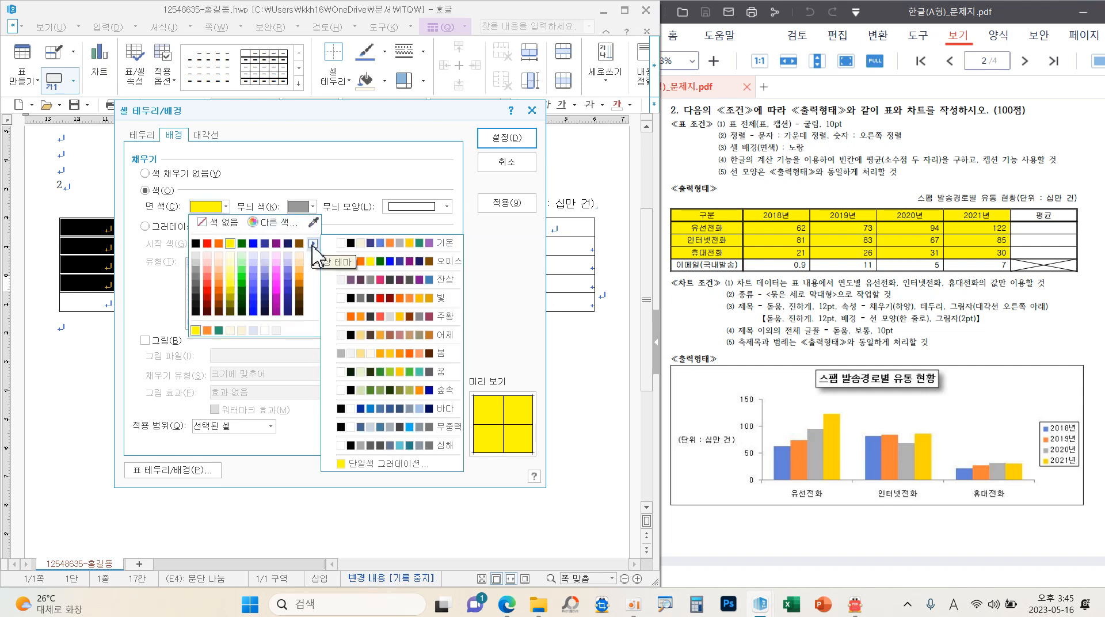
{"action": "left_click", "coordinate": [424, 244]}
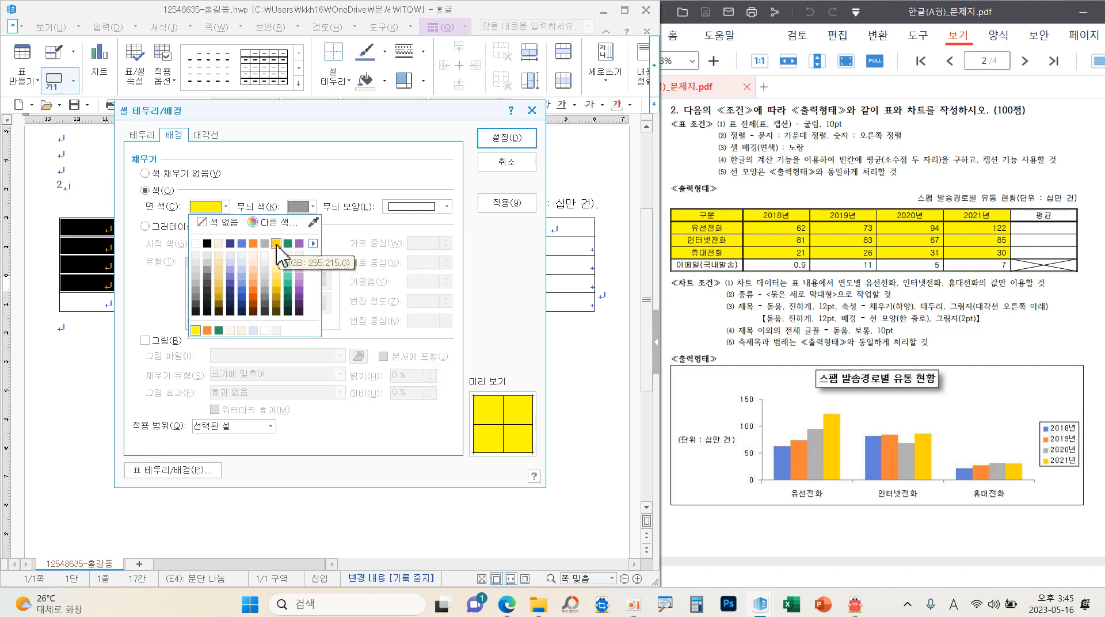
- Return the color palette to the 오피스 theme, pick yellow as the face color and apply it to the selected cells
{"action": "left_click", "coordinate": [313, 244]}
{"action": "left_click", "coordinate": [353, 270]}
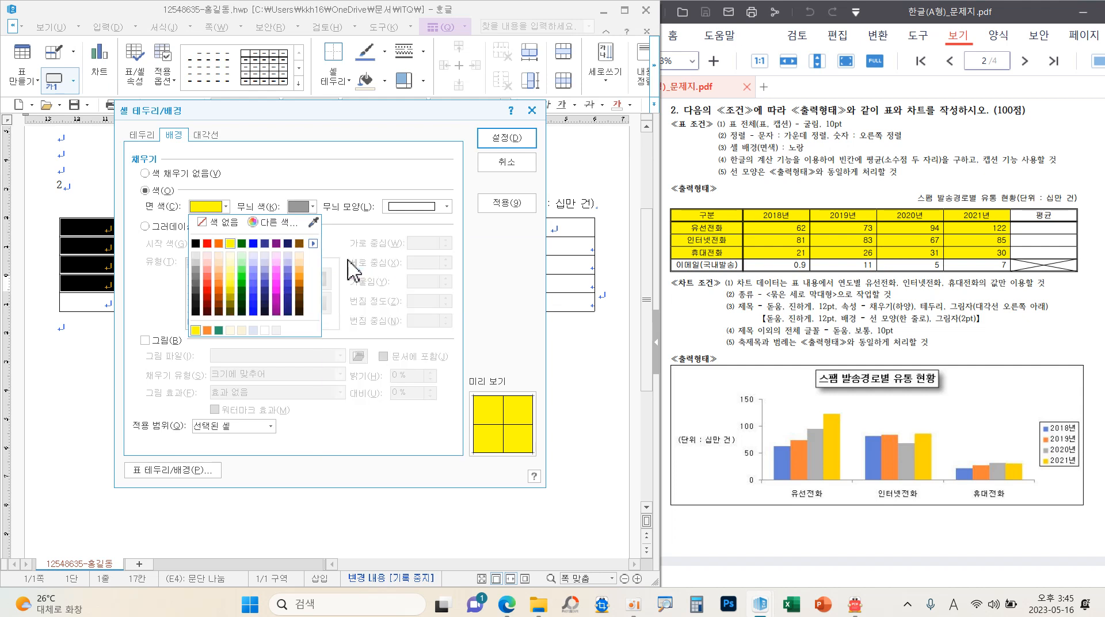
{"action": "left_click", "coordinate": [231, 244]}
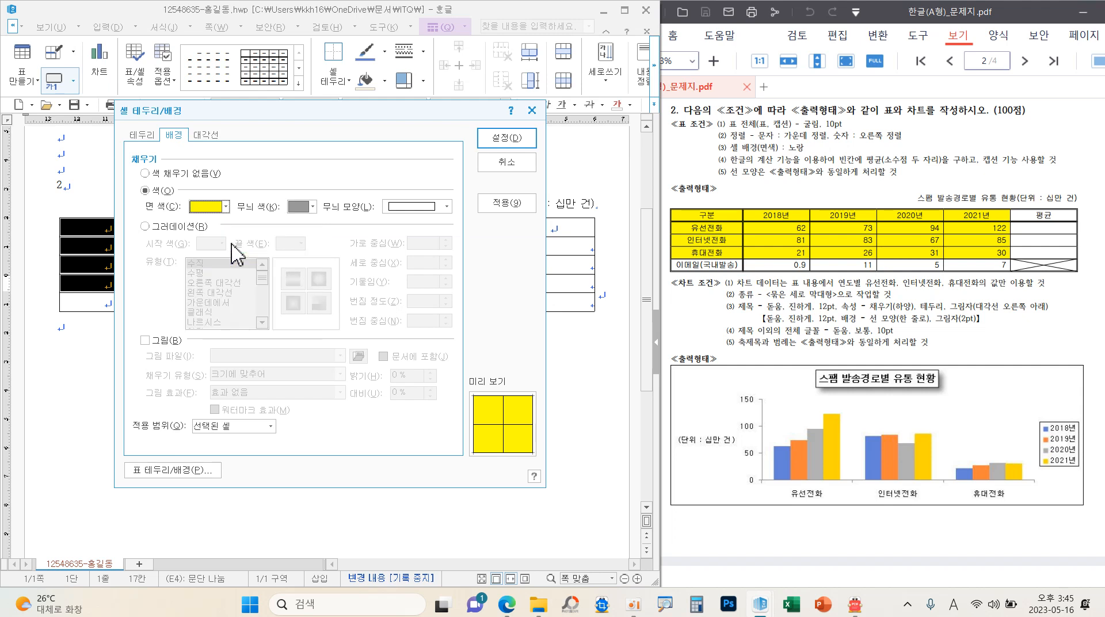
{"action": "left_click", "coordinate": [502, 138]}
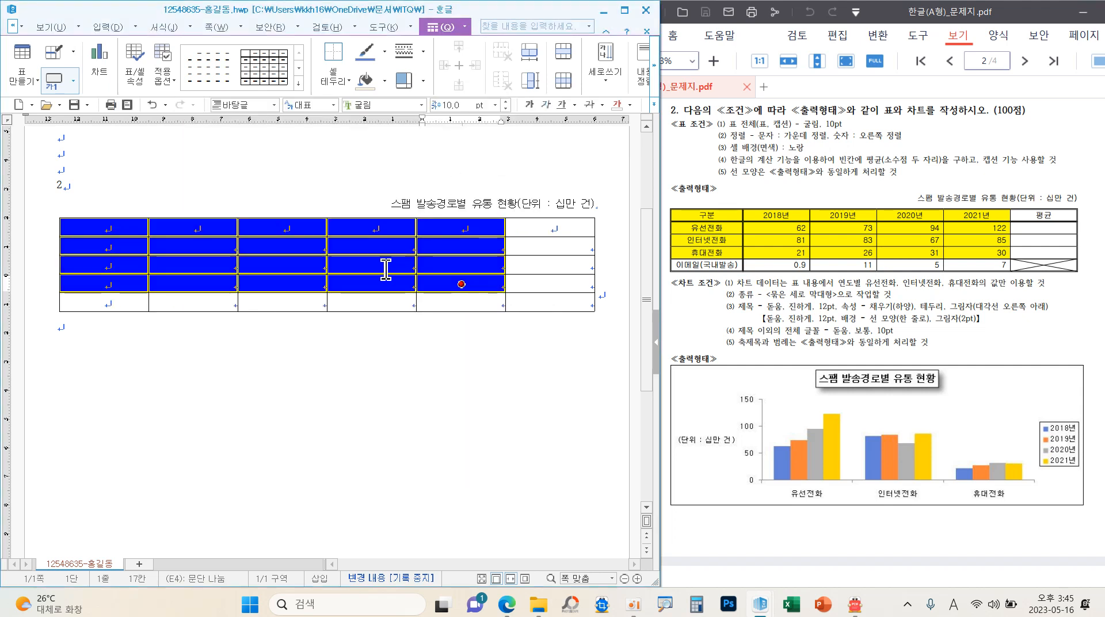
- Extend the cell selection to the whole table and apply a double-line border to its outside edges
{"action": "key", "text": "shift+Right"}
{"action": "key", "text": "shift+Down"}
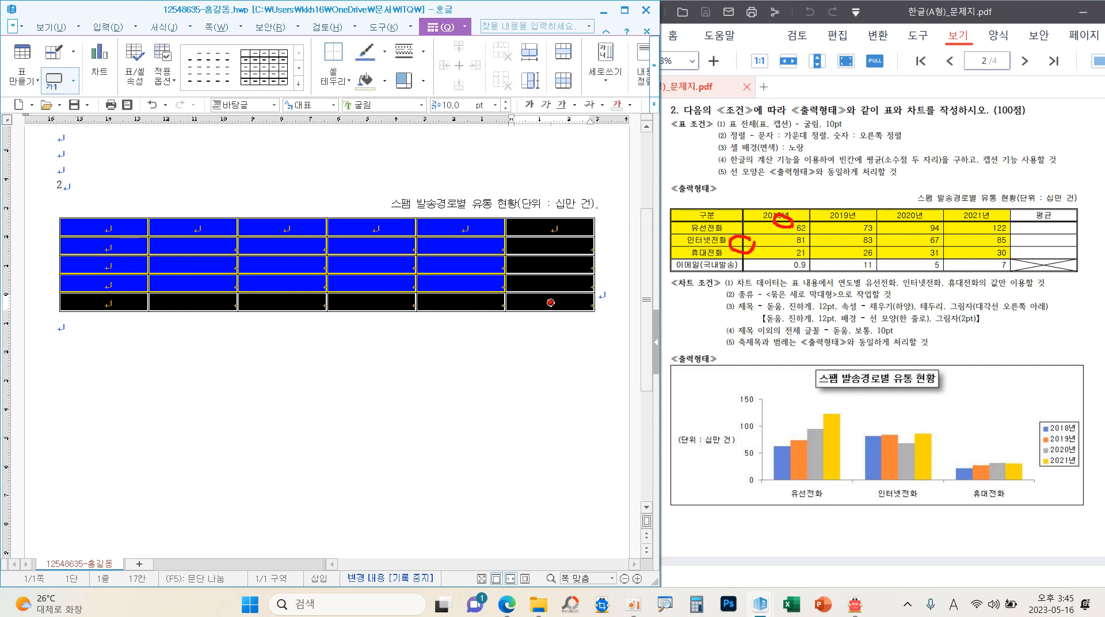
{"action": "left_click_drag", "start_coordinate": [1049, 257], "coordinate": [1044, 270]}
{"action": "mouse_move", "coordinate": [739, 210]}
{"action": "left_mouse_down"}
{"action": "mouse_move", "coordinate": [735, 229]}
{"action": "mouse_move", "coordinate": [752, 222]}
{"action": "left_mouse_up"}
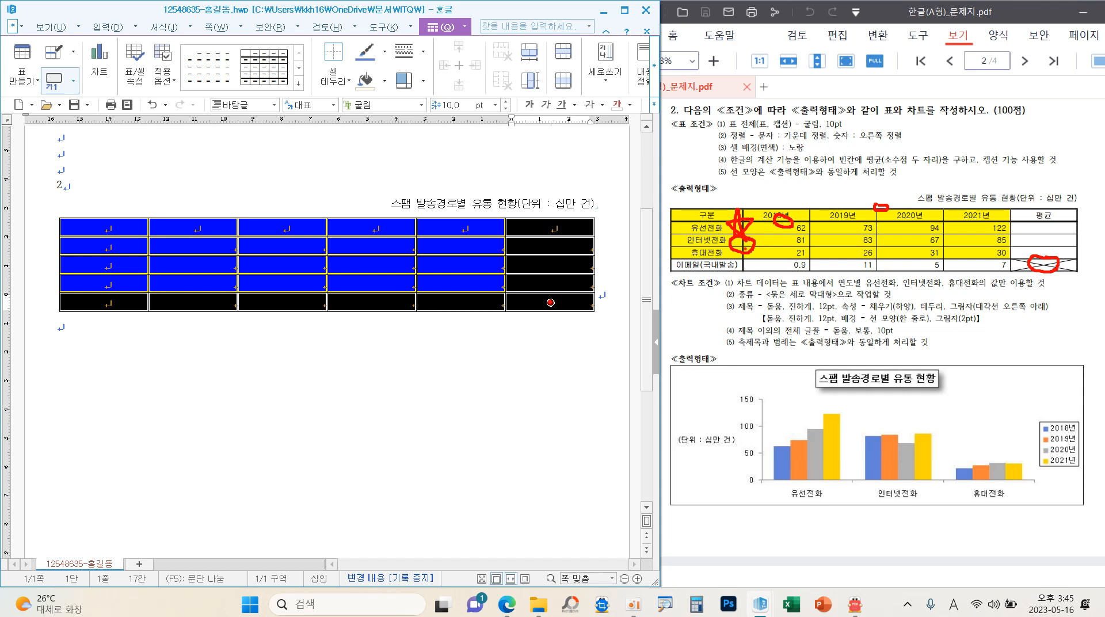
{"action": "key", "text": "Escape"}
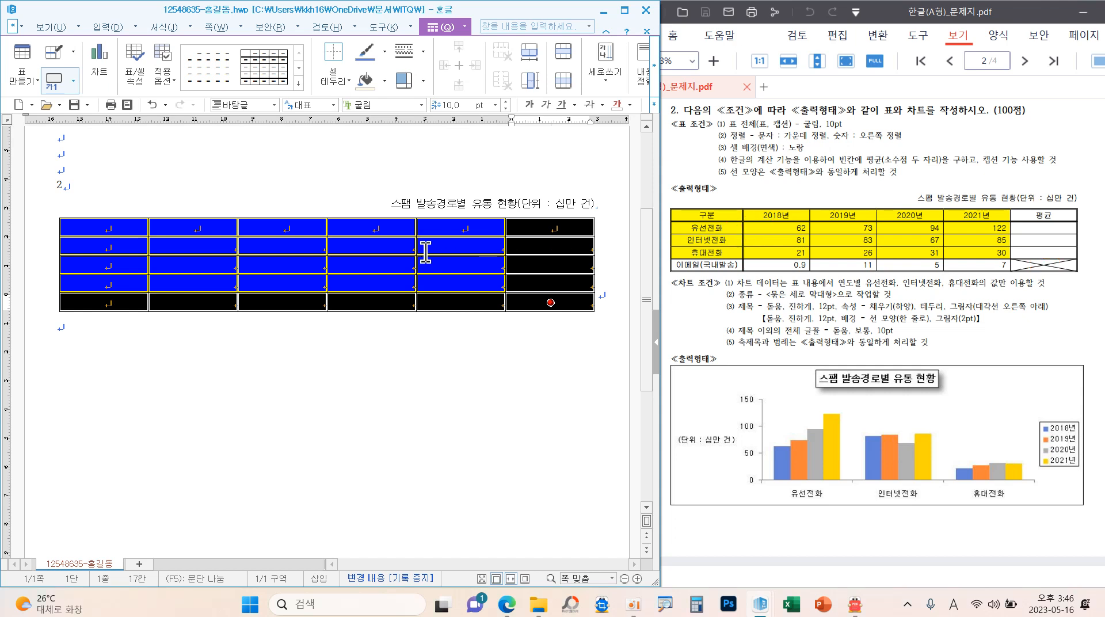
{"action": "mouse_move", "coordinate": [326, 318]}
{"action": "left_mouse_down"}
{"action": "mouse_move", "coordinate": [320, 377]}
{"action": "mouse_move", "coordinate": [410, 401]}
{"action": "left_mouse_up"}
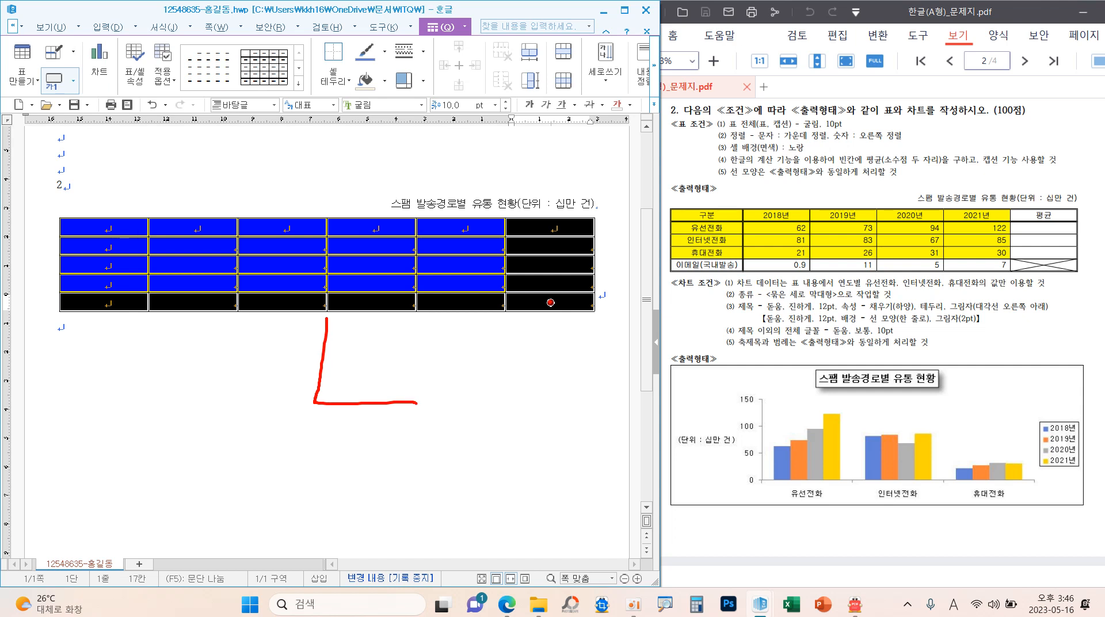
{"action": "key", "text": "l"}
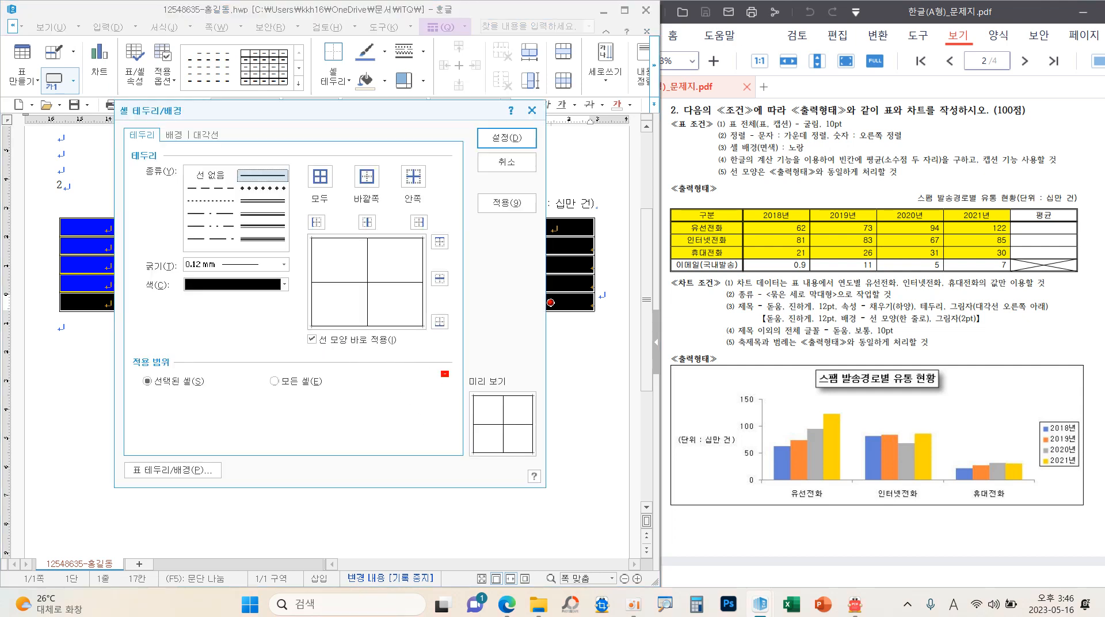
{"action": "left_click_drag", "start_coordinate": [442, 372], "coordinate": [554, 467]}
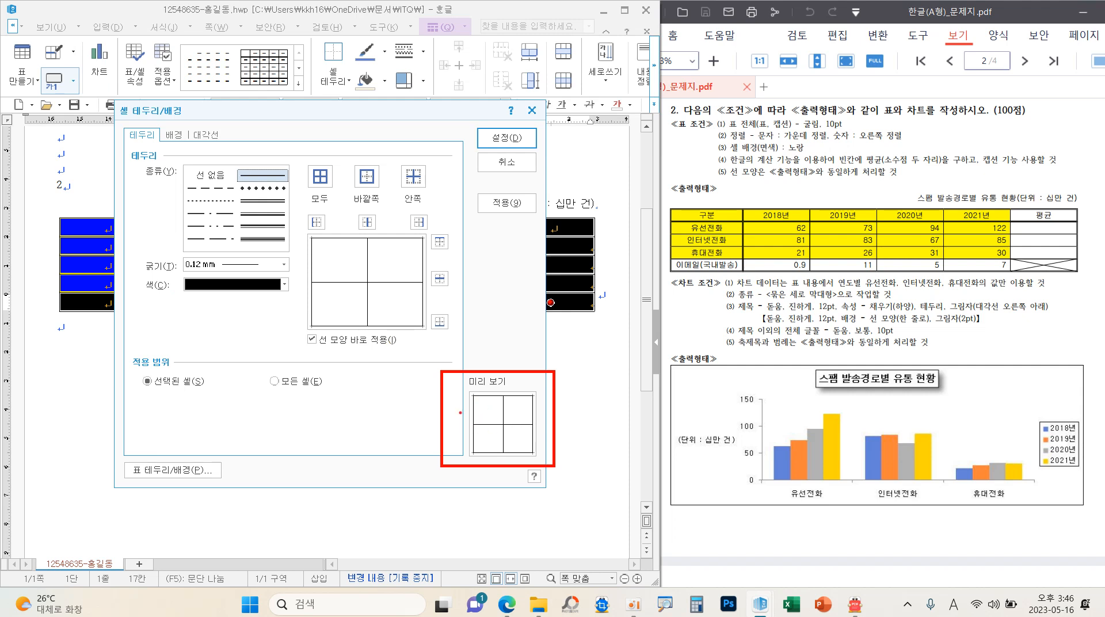
{"action": "mouse_move", "coordinate": [336, 394]}
{"action": "left_mouse_down"}
{"action": "mouse_move", "coordinate": [275, 363]}
{"action": "mouse_move", "coordinate": [342, 396]}
{"action": "left_mouse_up"}
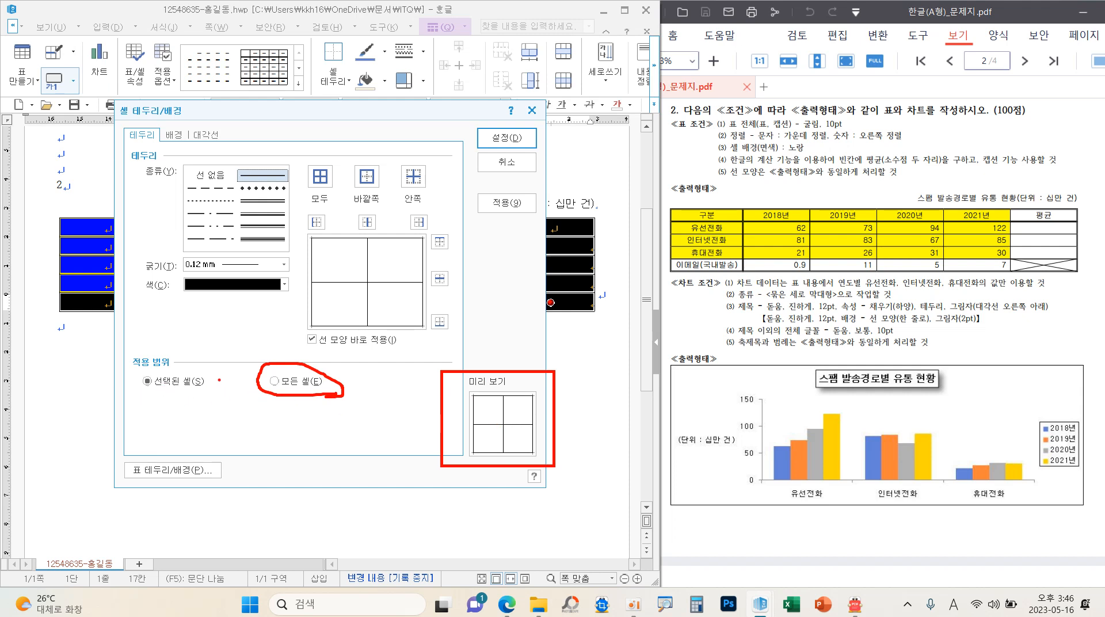
{"action": "key", "text": "Escape"}
{"action": "left_click", "coordinate": [264, 200]}
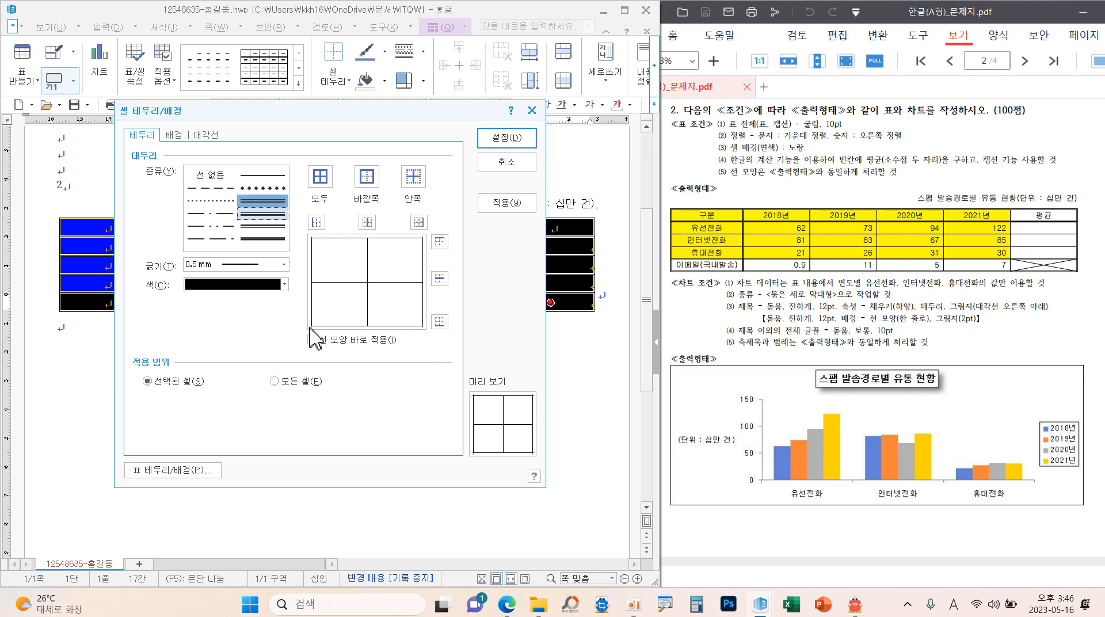
{"action": "left_click", "coordinate": [366, 177]}
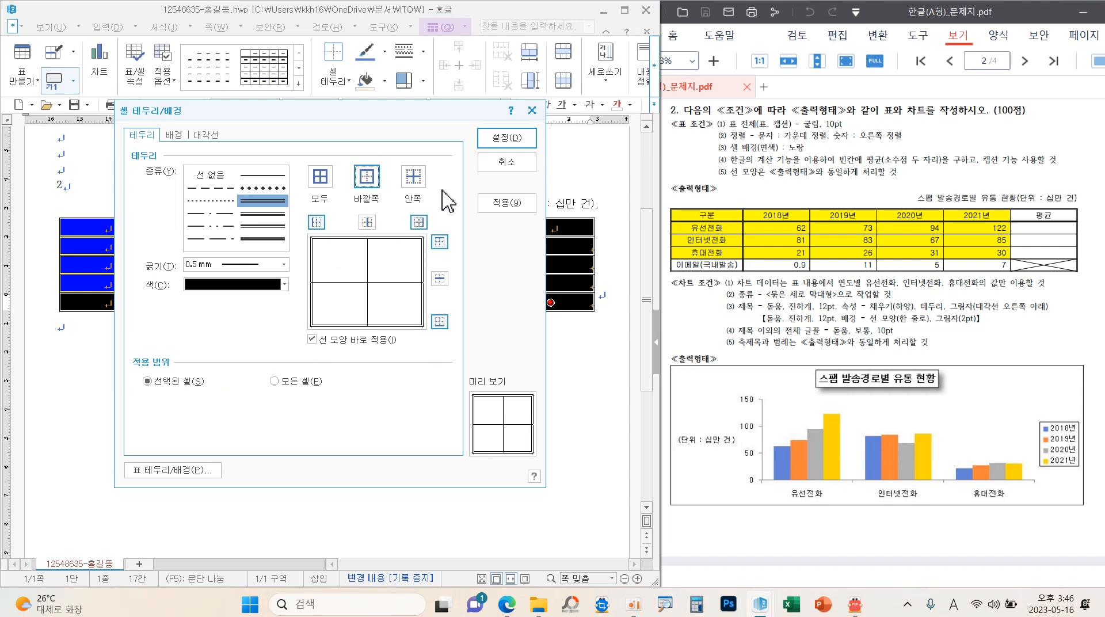
{"action": "left_click", "coordinate": [500, 144]}
{"action": "left_click", "coordinate": [357, 360]}
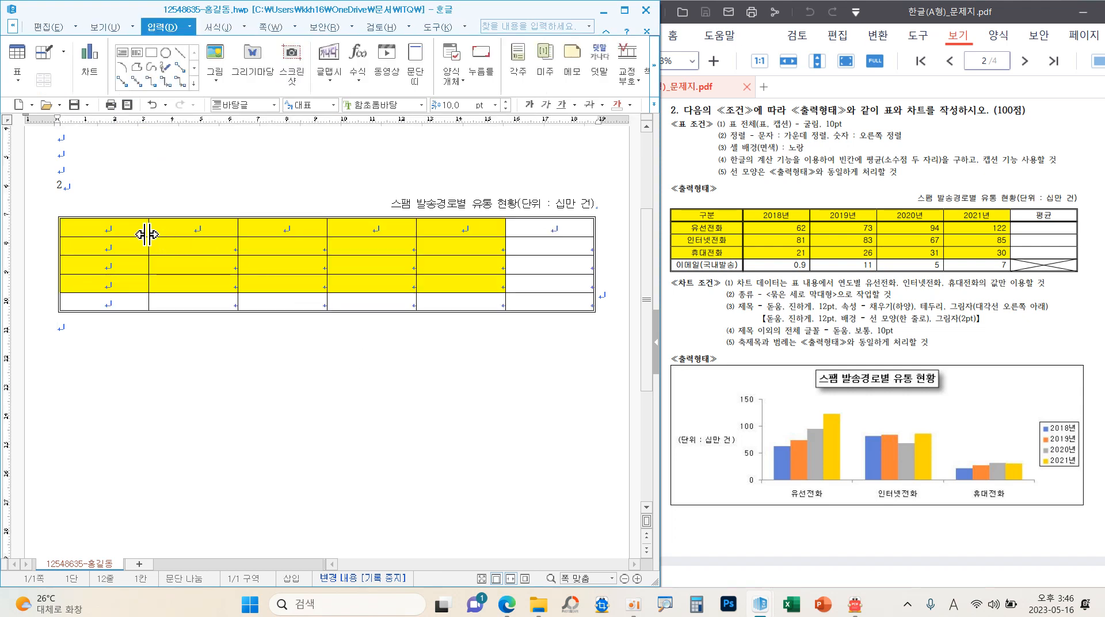
- Apply a double-line bottom border to the table's first row
{"action": "left_click_drag", "start_coordinate": [123, 224], "coordinate": [522, 226]}
{"action": "key", "text": "l"}
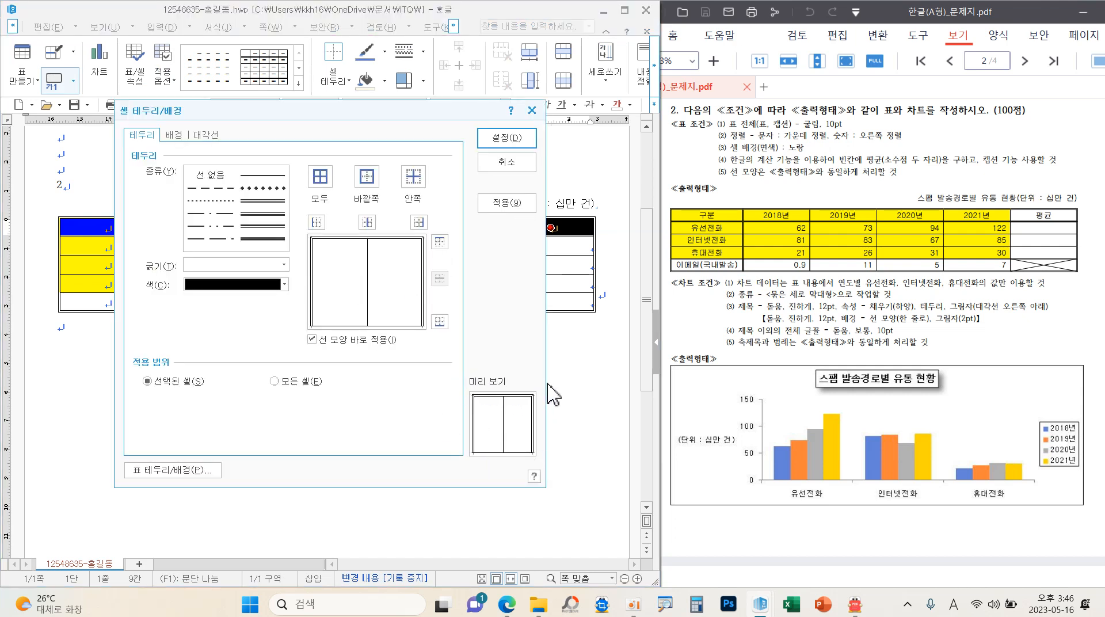
{"action": "left_click", "coordinate": [274, 201]}
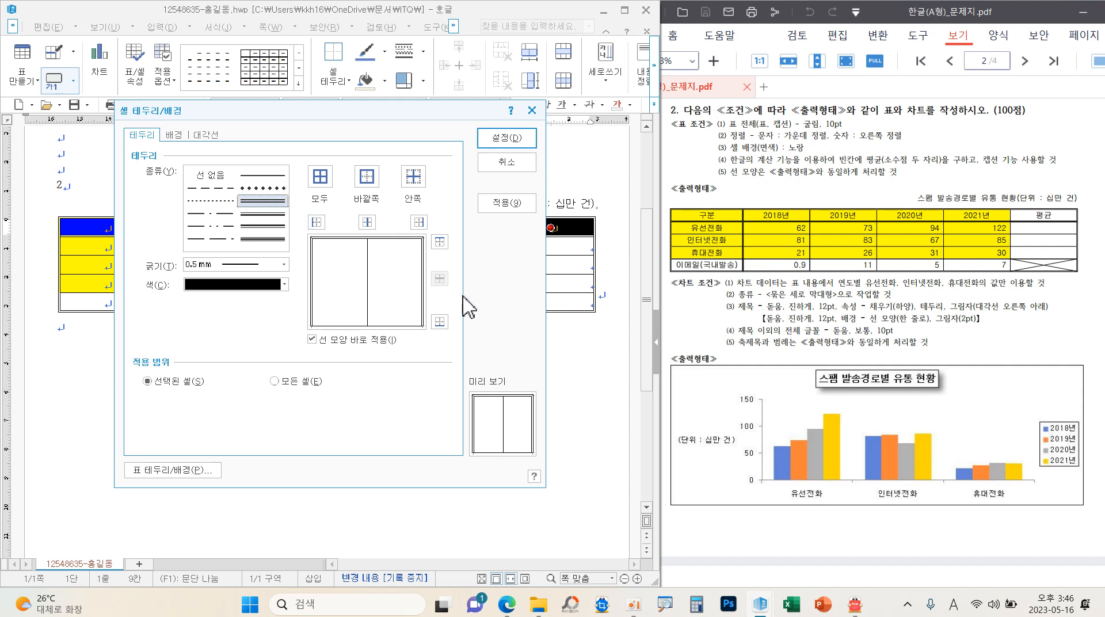
{"action": "left_click", "coordinate": [441, 321]}
{"action": "left_click", "coordinate": [507, 137]}
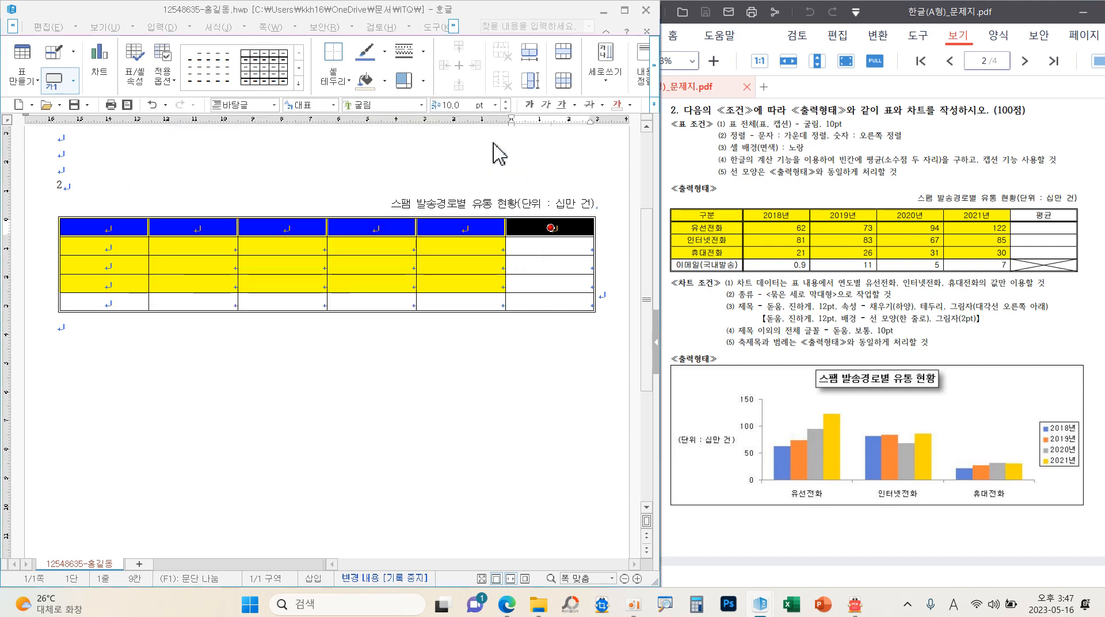
- Apply a double-line right border to the table's first column
{"action": "left_click_drag", "start_coordinate": [137, 229], "coordinate": [126, 300]}
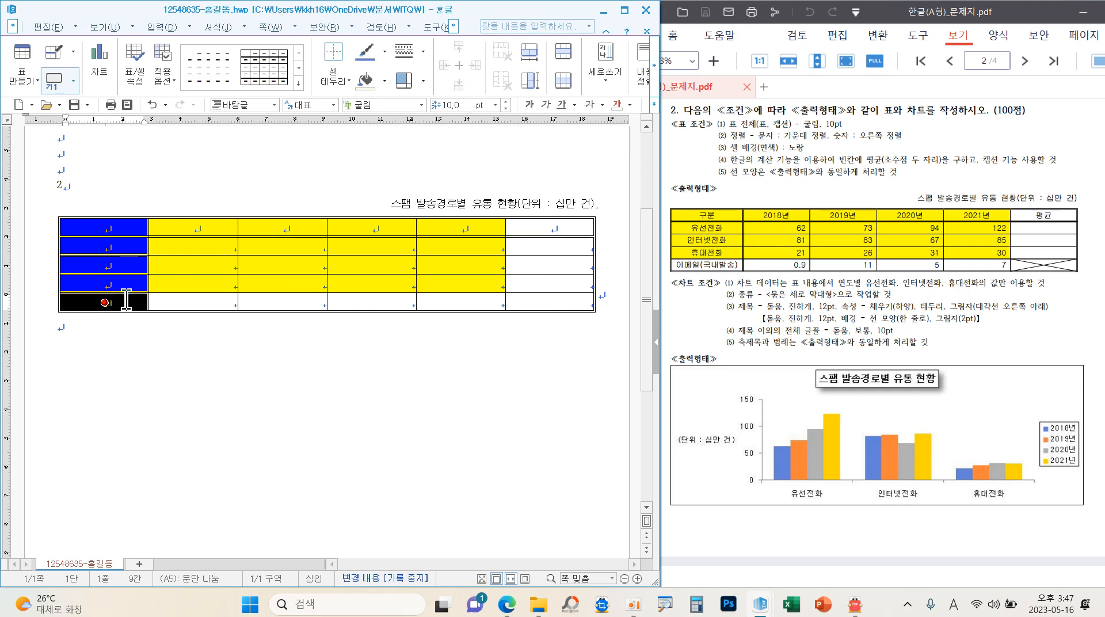
{"action": "key", "text": "l"}
{"action": "left_click", "coordinate": [270, 204]}
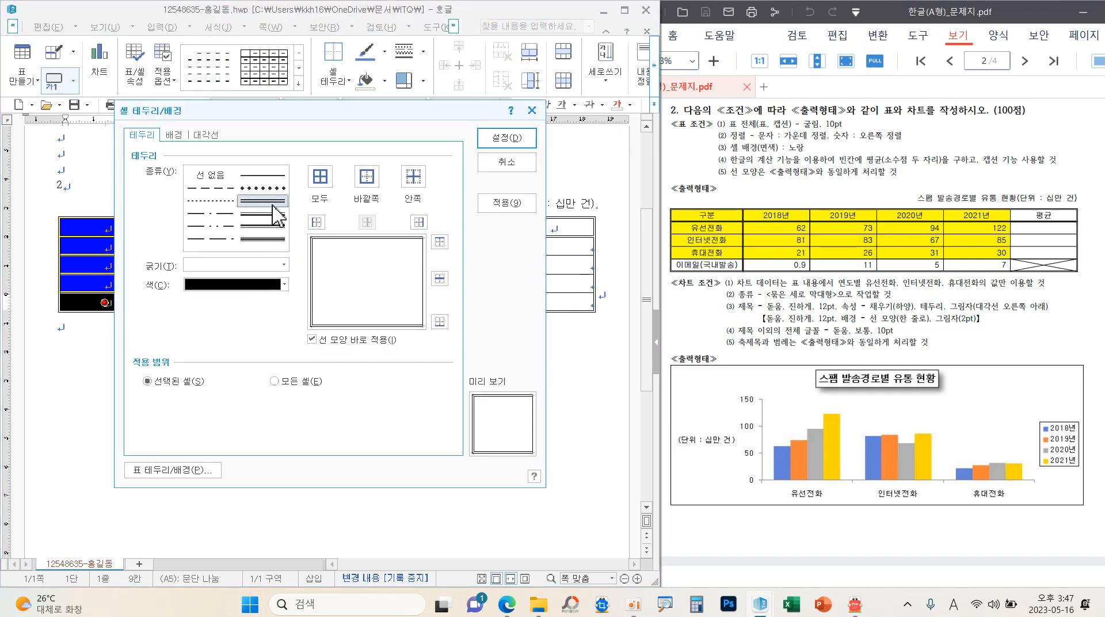
{"action": "left_click", "coordinate": [418, 221]}
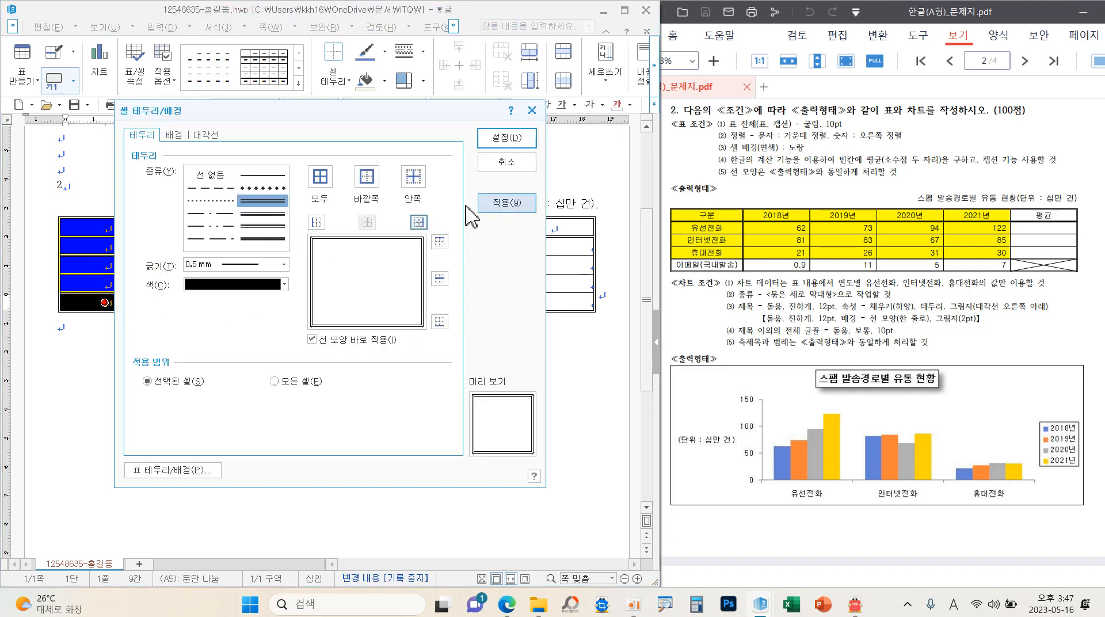
{"action": "left_click", "coordinate": [504, 142]}
- Cross out the last cell of the table's bottom row with two solid diagonal lines forming an X
{"action": "left_click", "coordinate": [577, 298]}
{"action": "key", "text": "F5"}
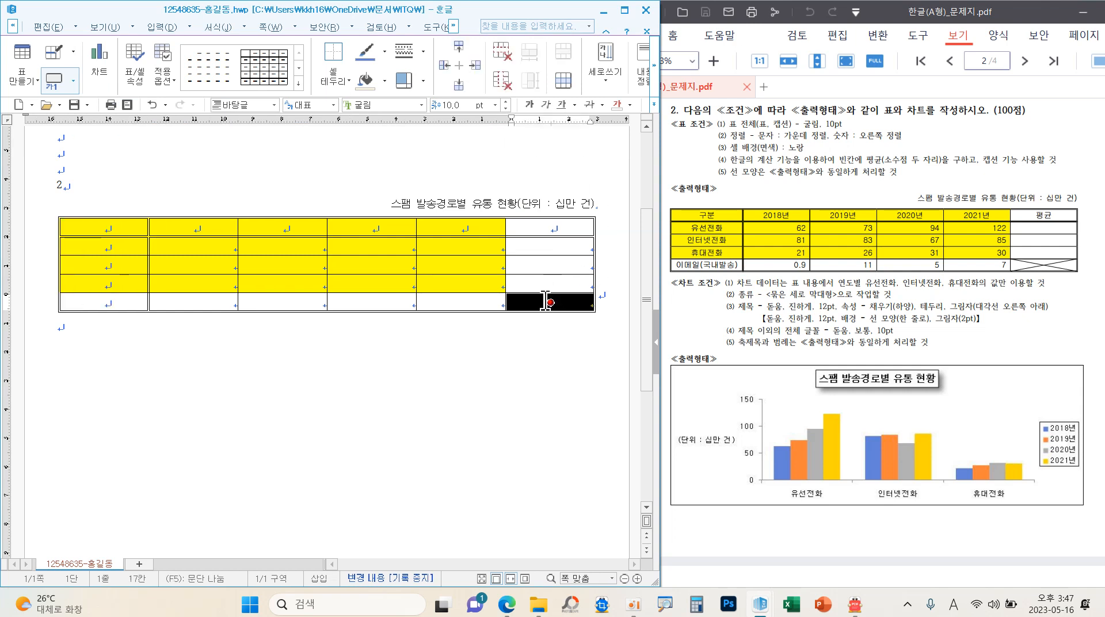
{"action": "left_click", "coordinate": [561, 304]}
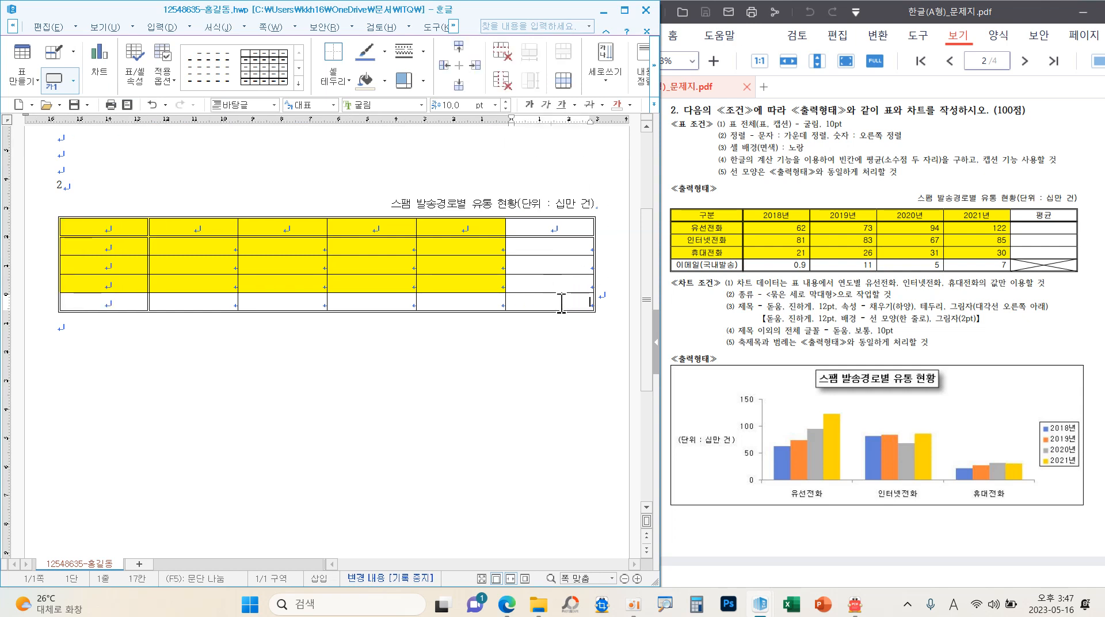
{"action": "key", "text": "F5"}
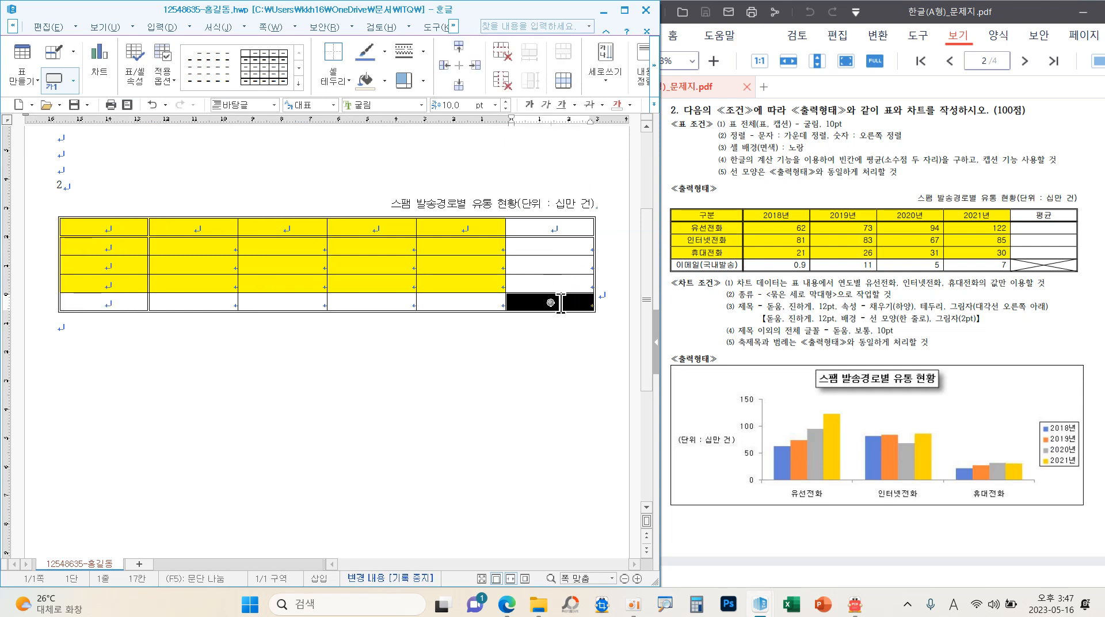
{"action": "key", "text": "l"}
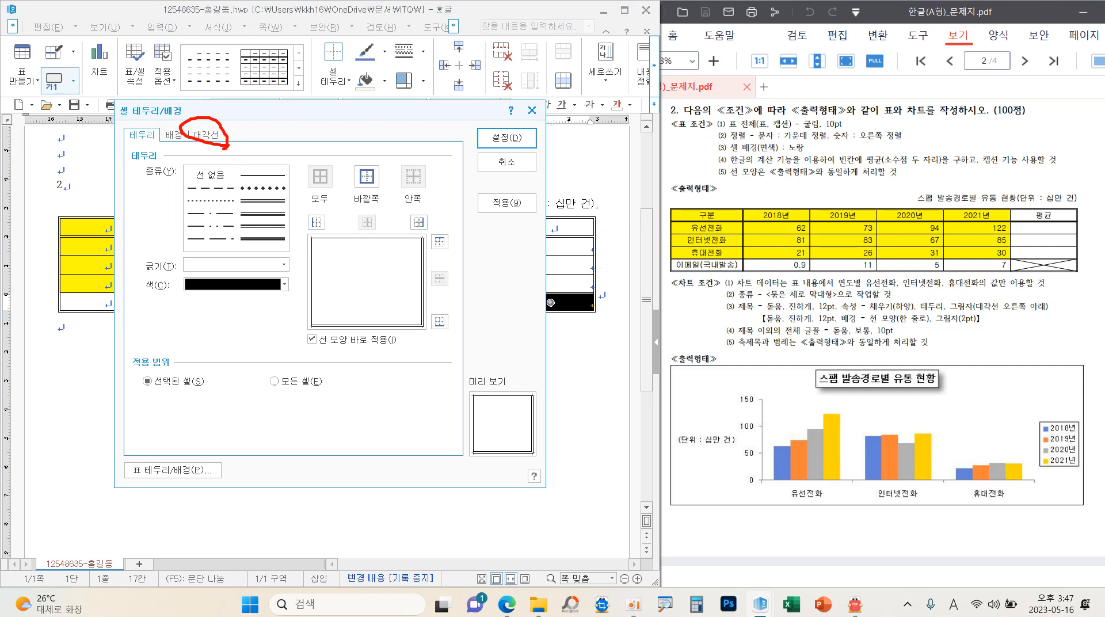
{"action": "left_click", "coordinate": [206, 135]}
{"action": "left_click", "coordinate": [266, 175]}
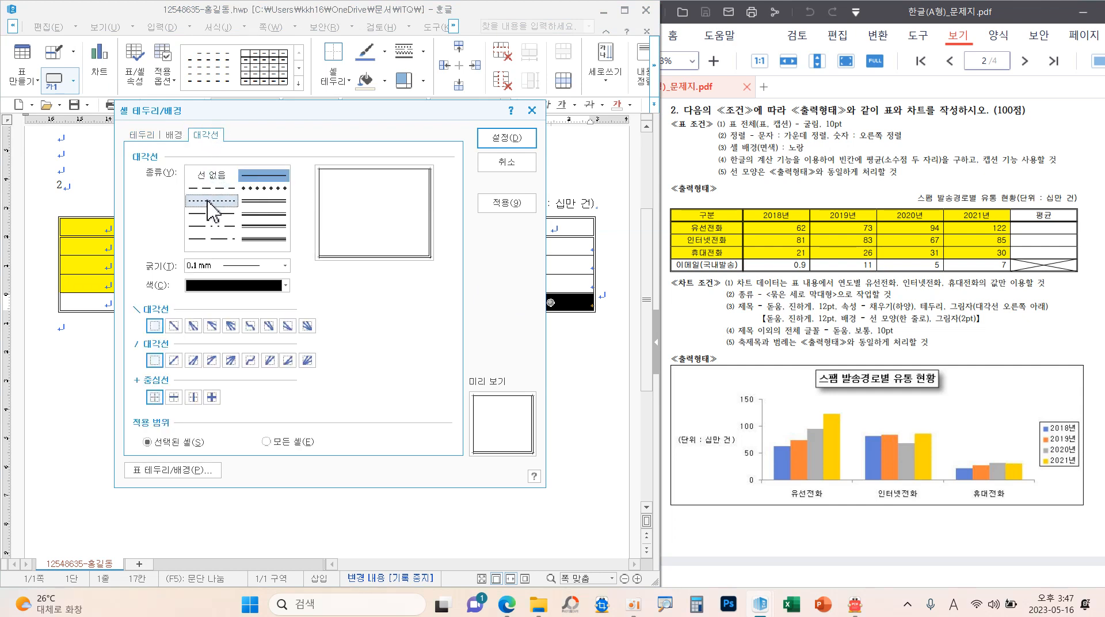
{"action": "left_click_drag", "start_coordinate": [163, 311], "coordinate": [185, 374]}
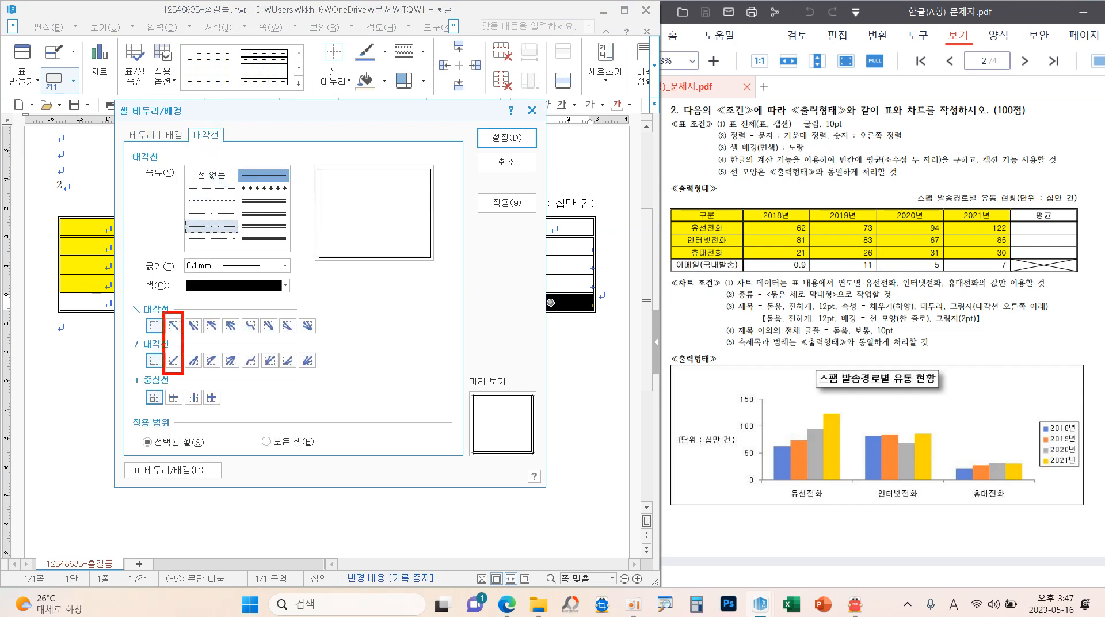
{"action": "left_click", "coordinate": [174, 326]}
{"action": "left_click", "coordinate": [173, 360]}
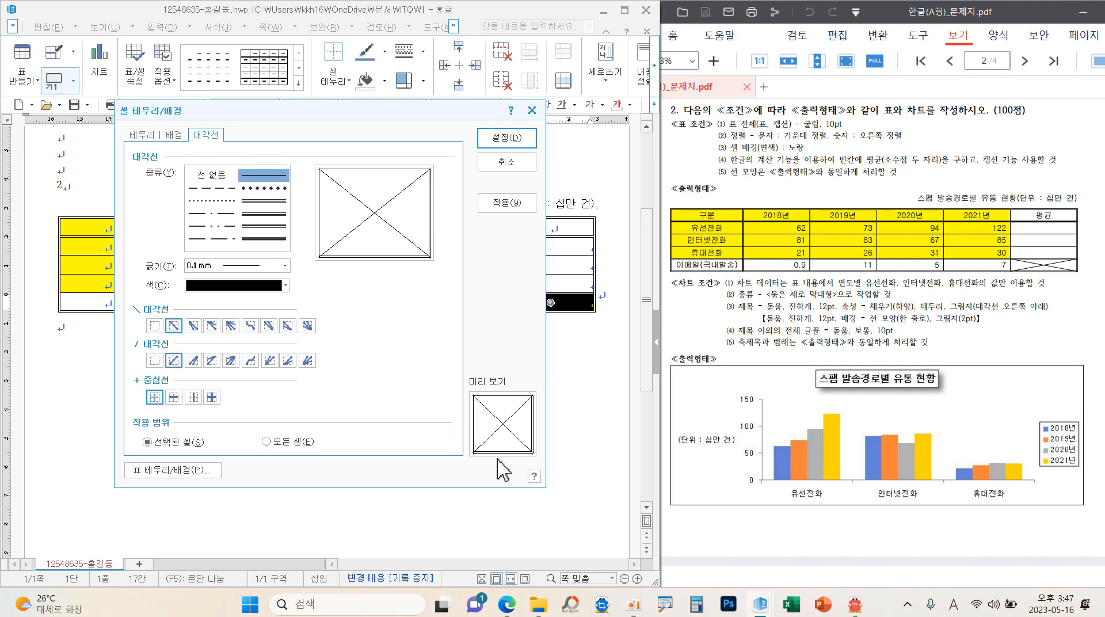
{"action": "left_click", "coordinate": [502, 145]}
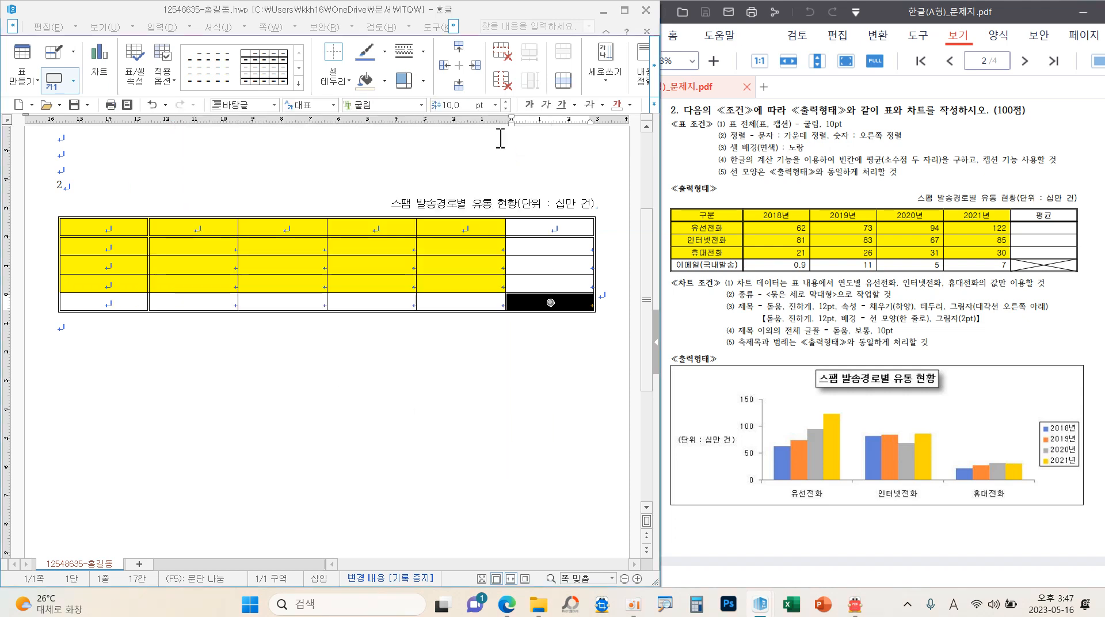
{"action": "left_click", "coordinate": [385, 247]}
{"action": "left_click", "coordinate": [385, 246]}
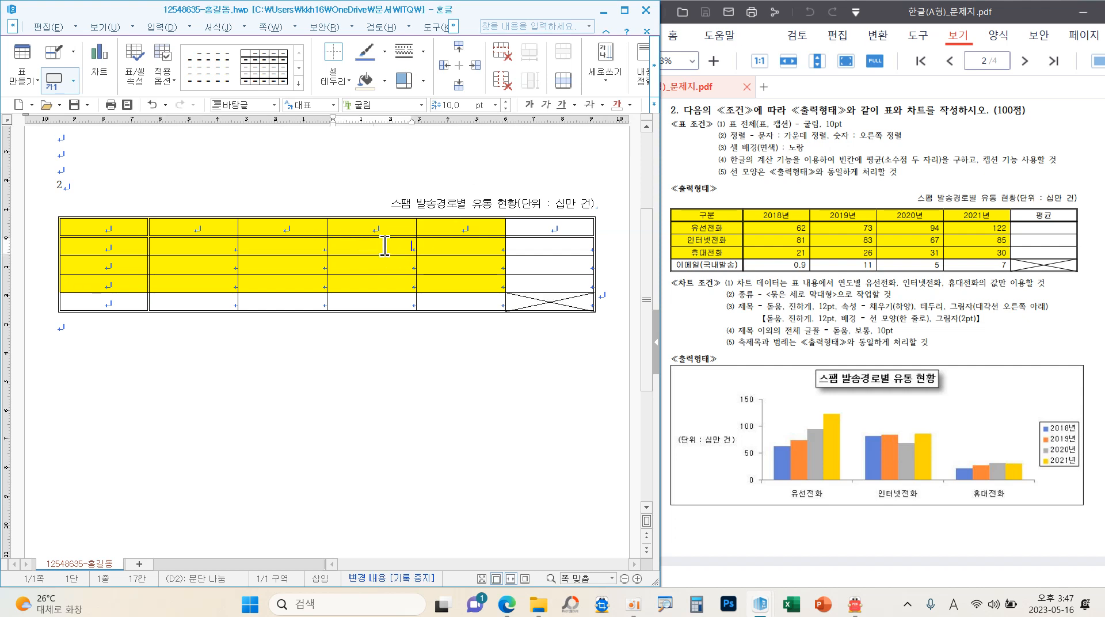
- Fill the table with the headings 구분, 2018년 to 2021년 and 평균, and the four rows of labels and figures from the exam sheet
{"action": "left_click", "coordinate": [107, 229]}
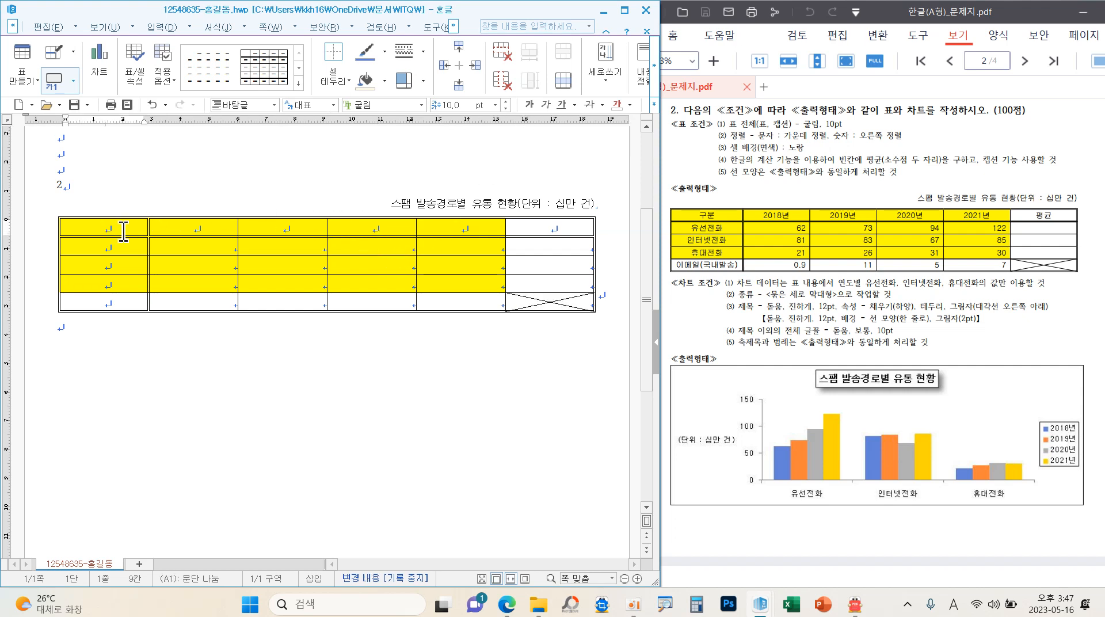
{"action": "type", "text": "구분"}
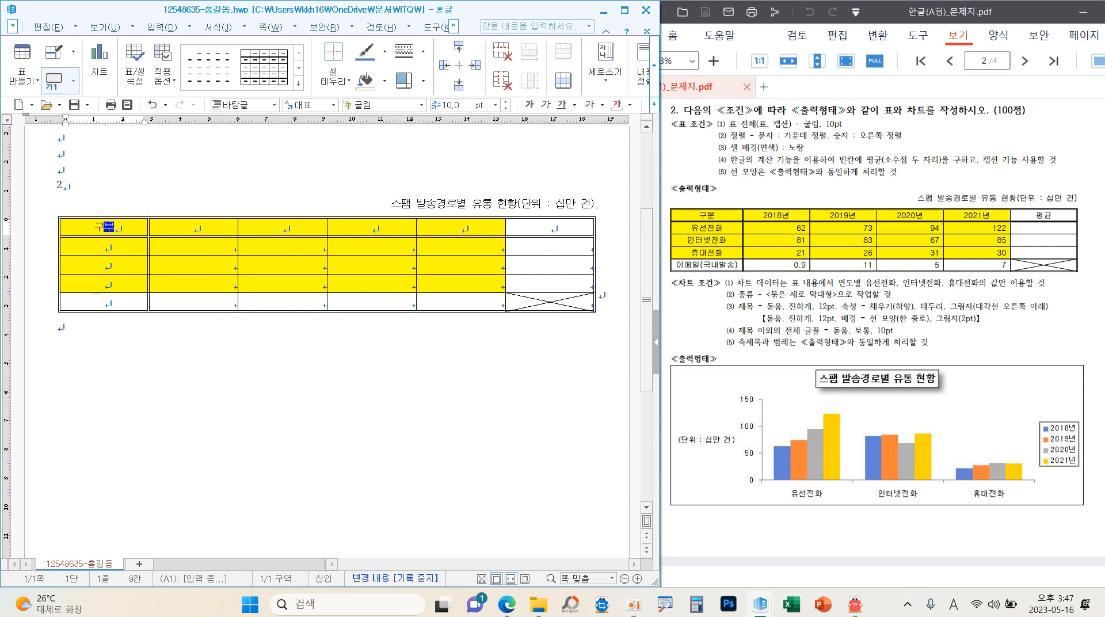
{"action": "key", "text": "Tab"}
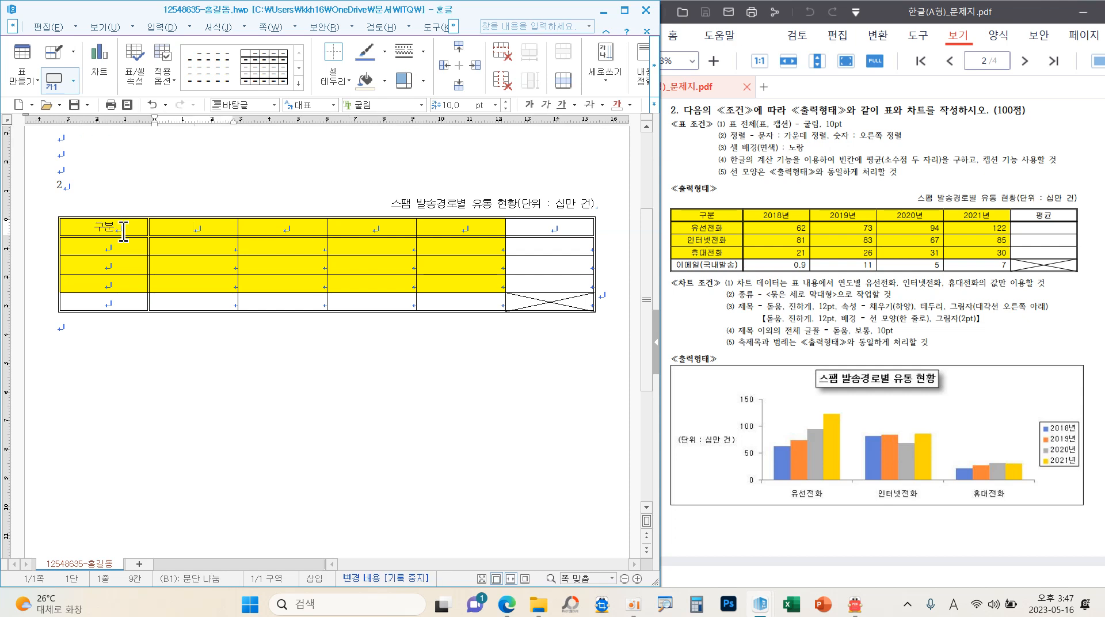
{"action": "type", "text": "2018년"}
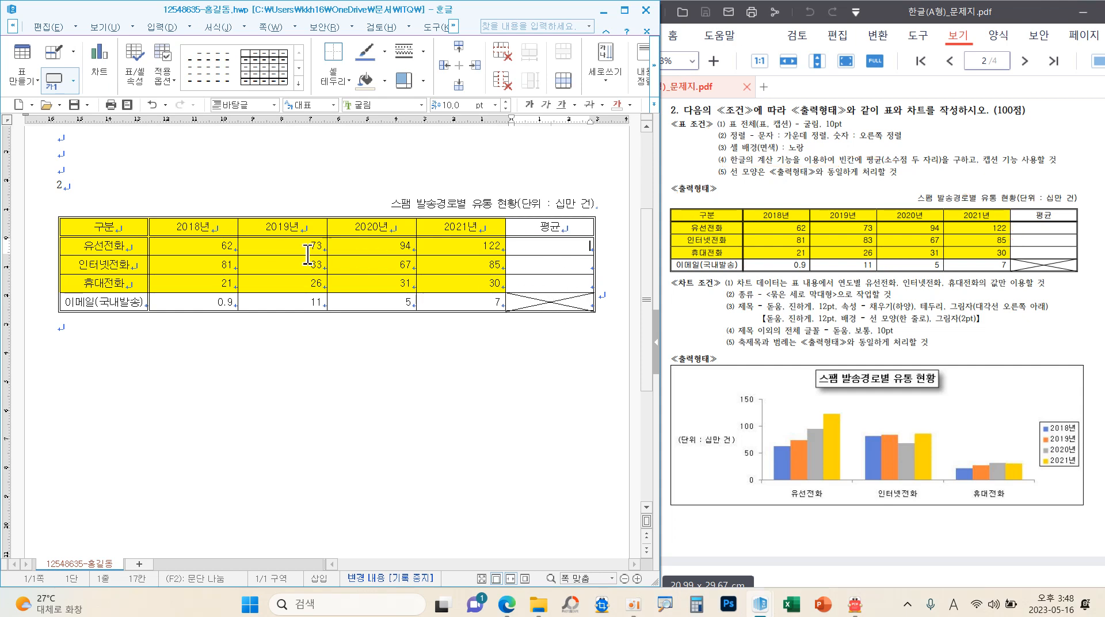
- Calculate the block average of the 유선전화, 인터넷전화 and 휴대전화 rows into the 평균 column
{"action": "left_click_drag", "start_coordinate": [213, 245], "coordinate": [534, 282]}
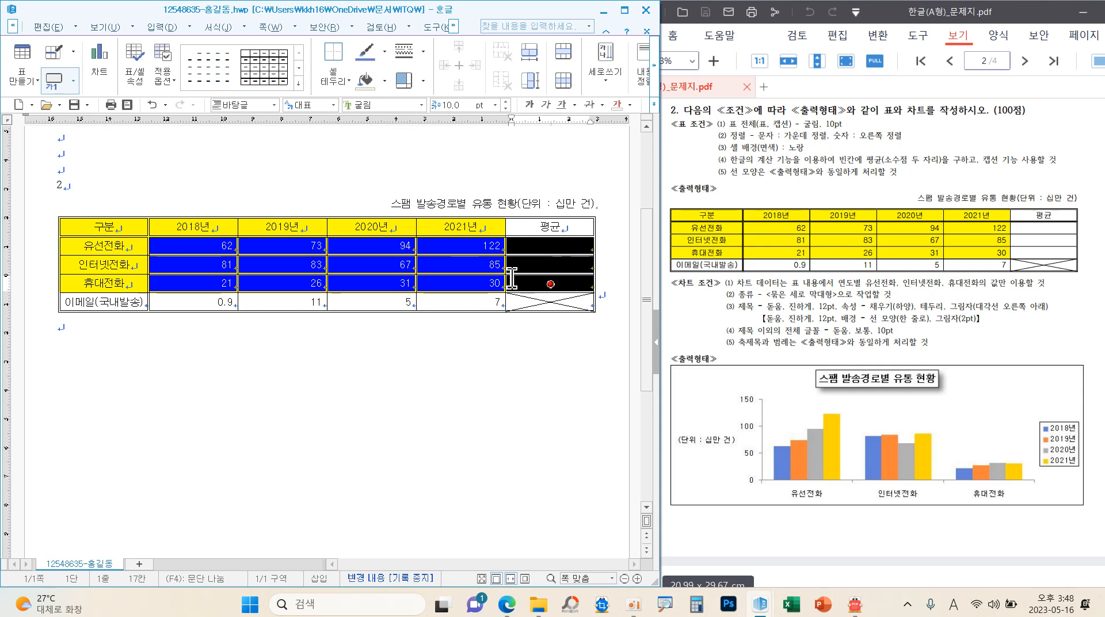
{"action": "right_click", "coordinate": [469, 264]}
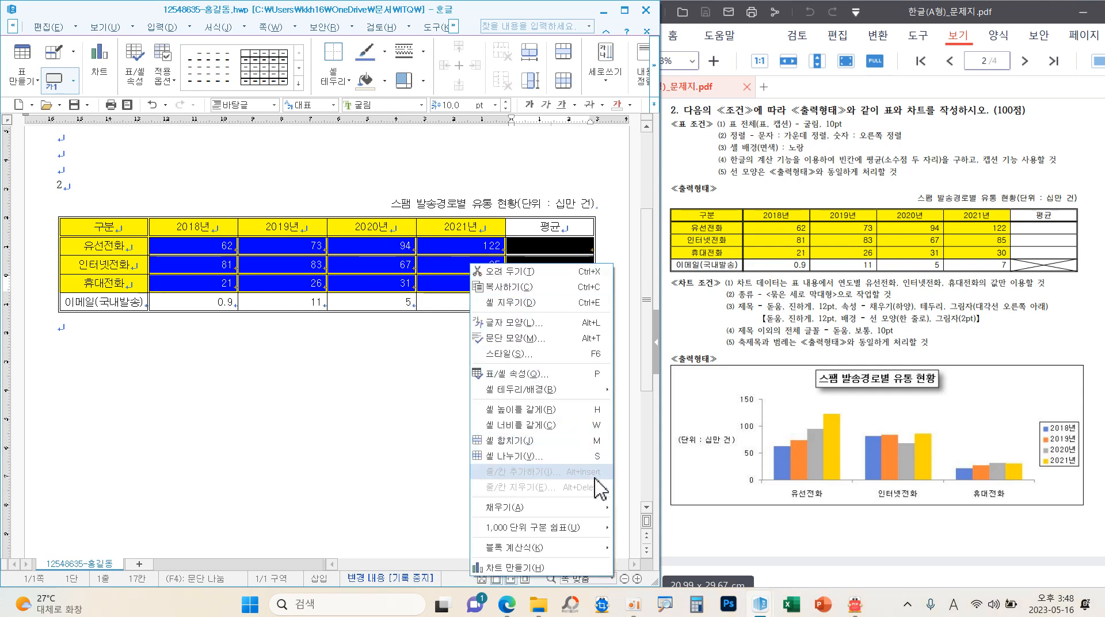
{"action": "mouse_move", "coordinate": [550, 558]}
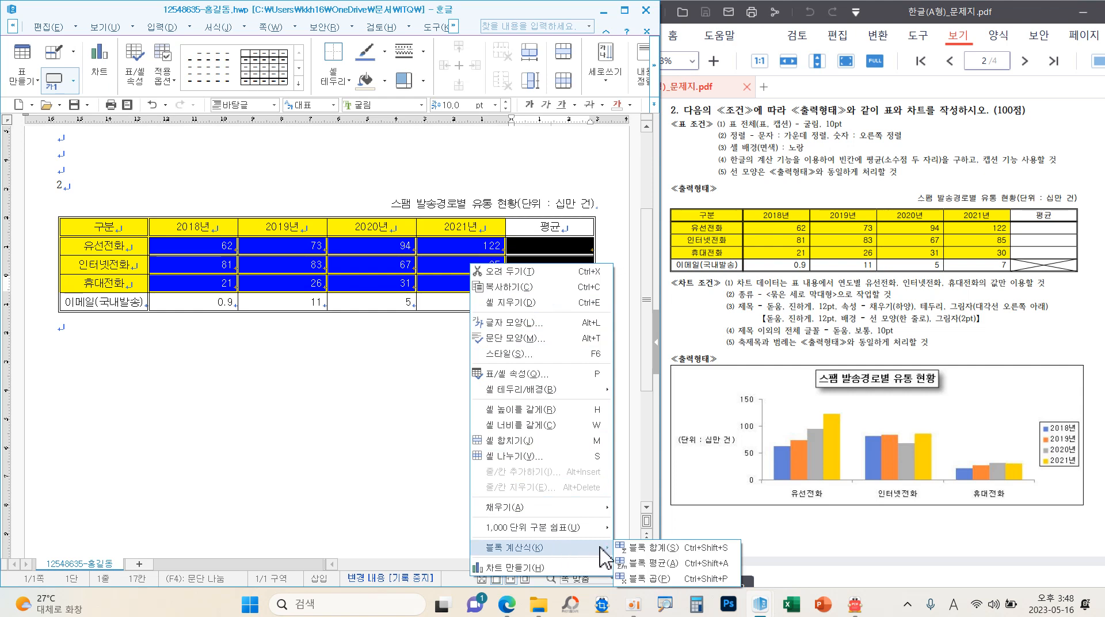
{"action": "left_click", "coordinate": [647, 565]}
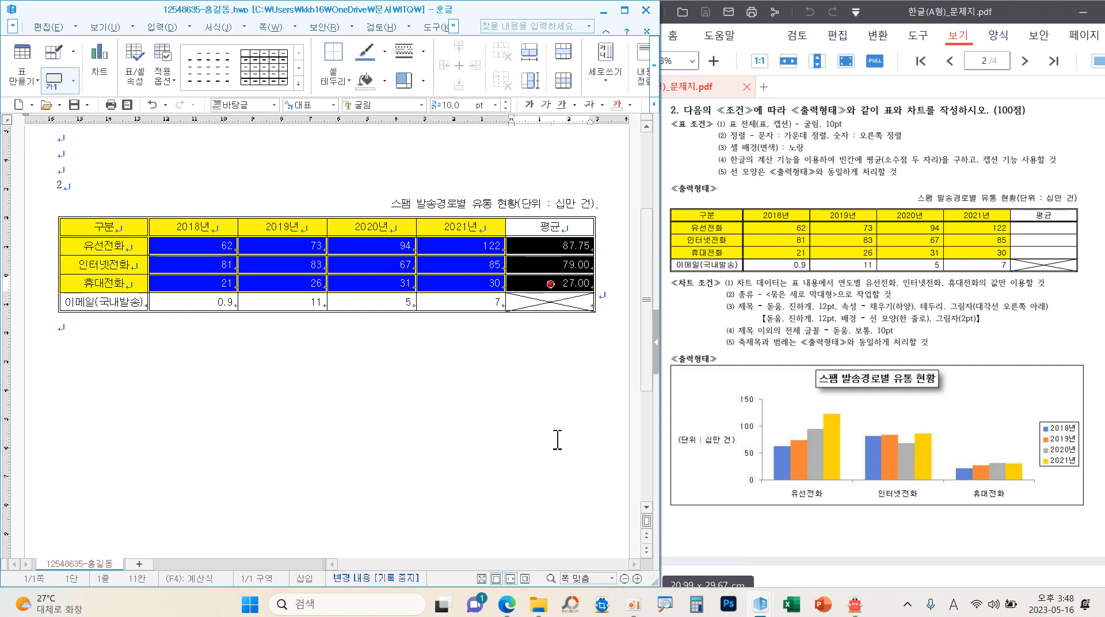
{"action": "left_click", "coordinate": [557, 266]}
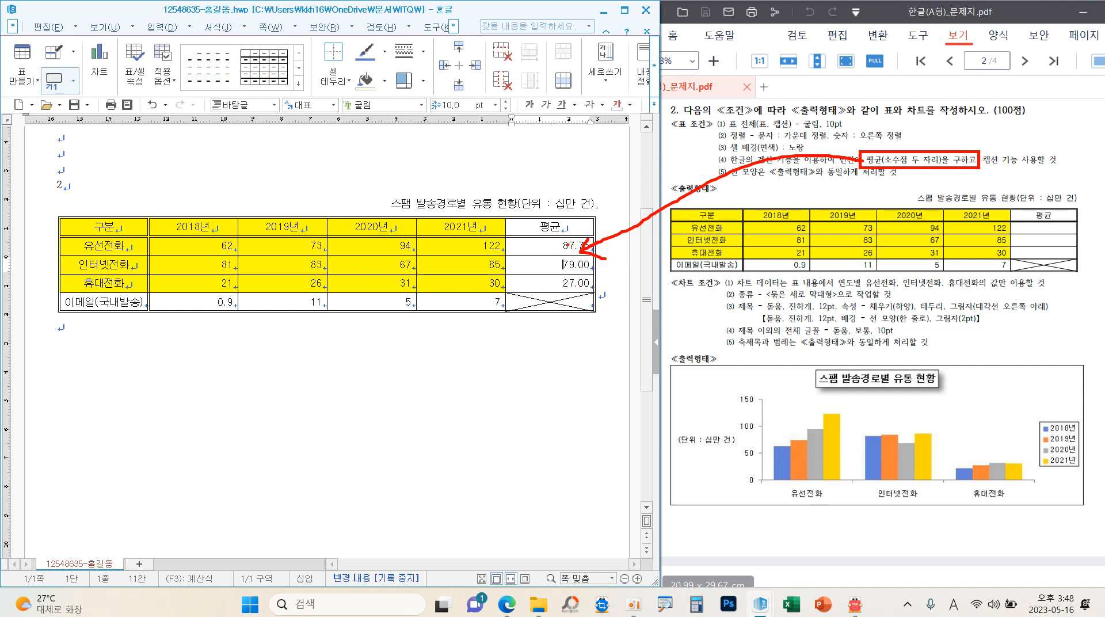
- Check the formula and decimal format options behind the 유선전화 row's average, leaving them unchanged
{"action": "left_click", "coordinate": [574, 246]}
{"action": "right_click", "coordinate": [574, 246]}
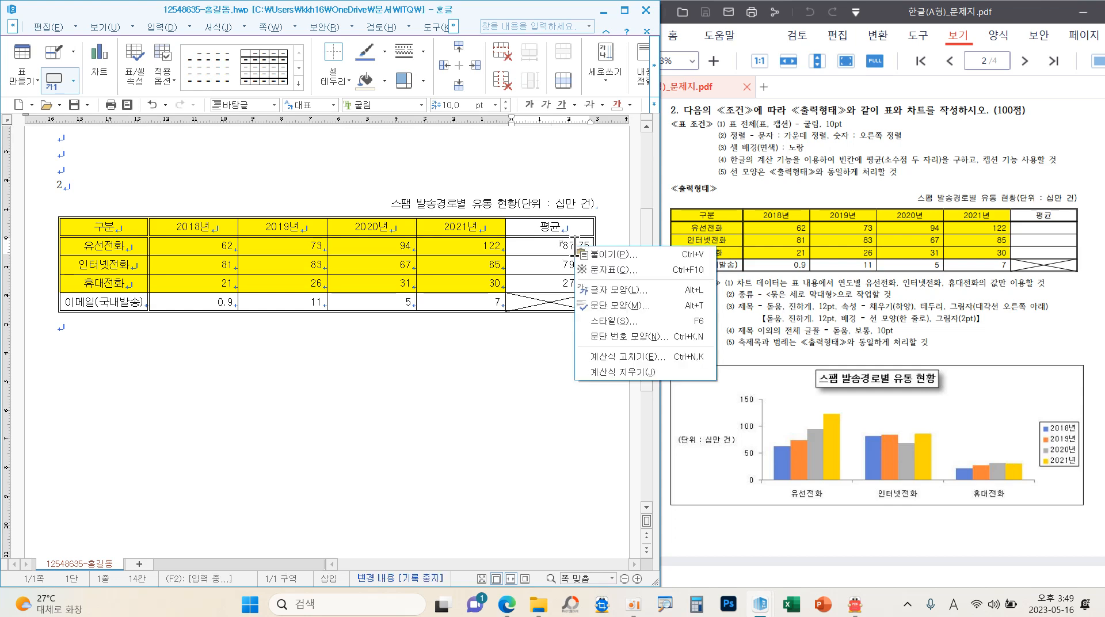
{"action": "left_click", "coordinate": [623, 358]}
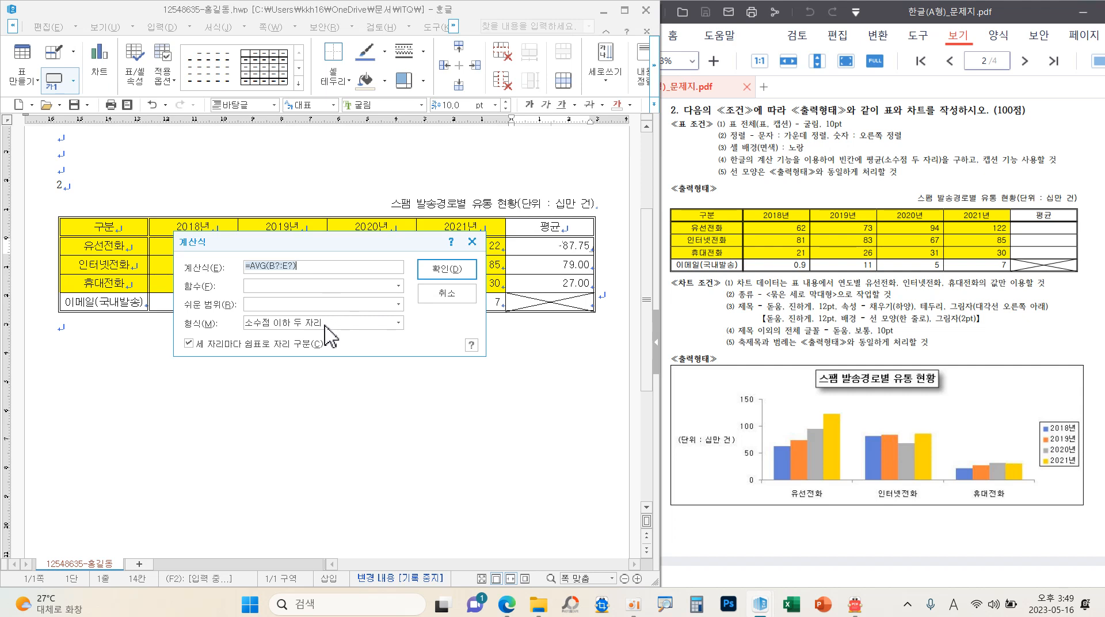
{"action": "left_click", "coordinate": [324, 325]}
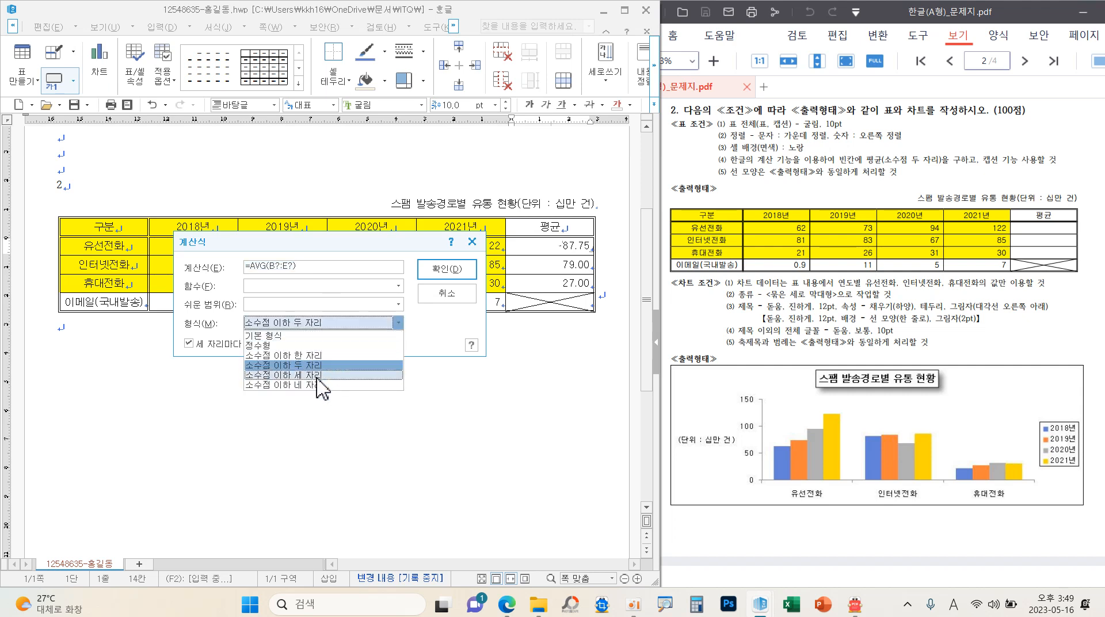
{"action": "left_click", "coordinate": [443, 292]}
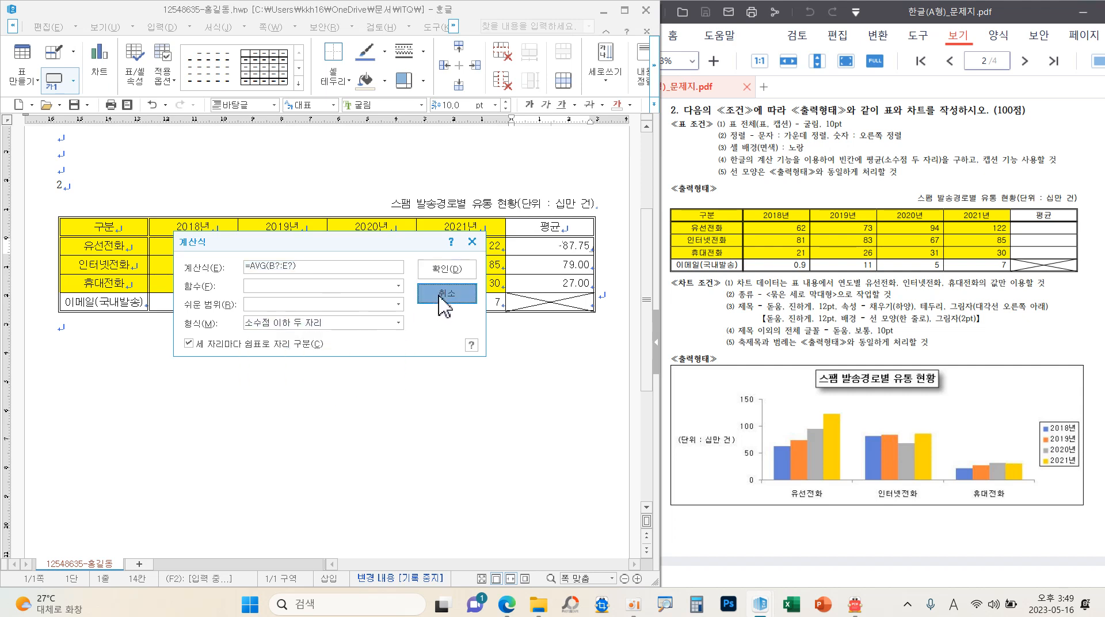
{"action": "left_click", "coordinate": [444, 292]}
{"action": "left_click", "coordinate": [345, 385]}
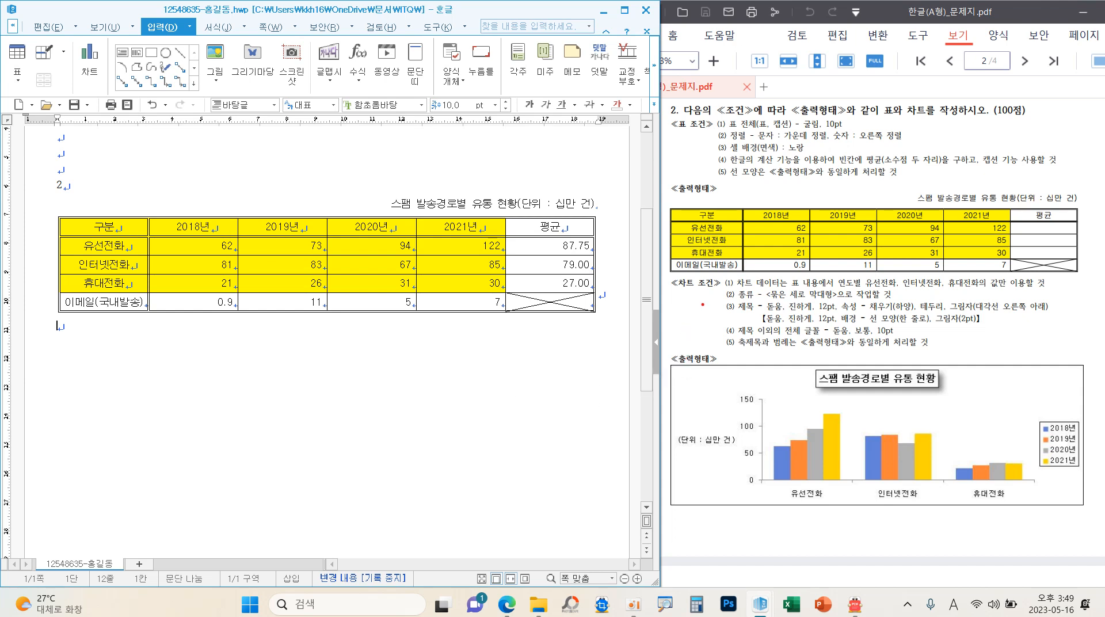
- Insert a chart from the table's 구분 to 2021년 columns, covering the heading row and the 유선전화, 인터넷전화 and 휴대전화 rows
{"action": "left_click_drag", "start_coordinate": [714, 275], "coordinate": [1056, 302]}
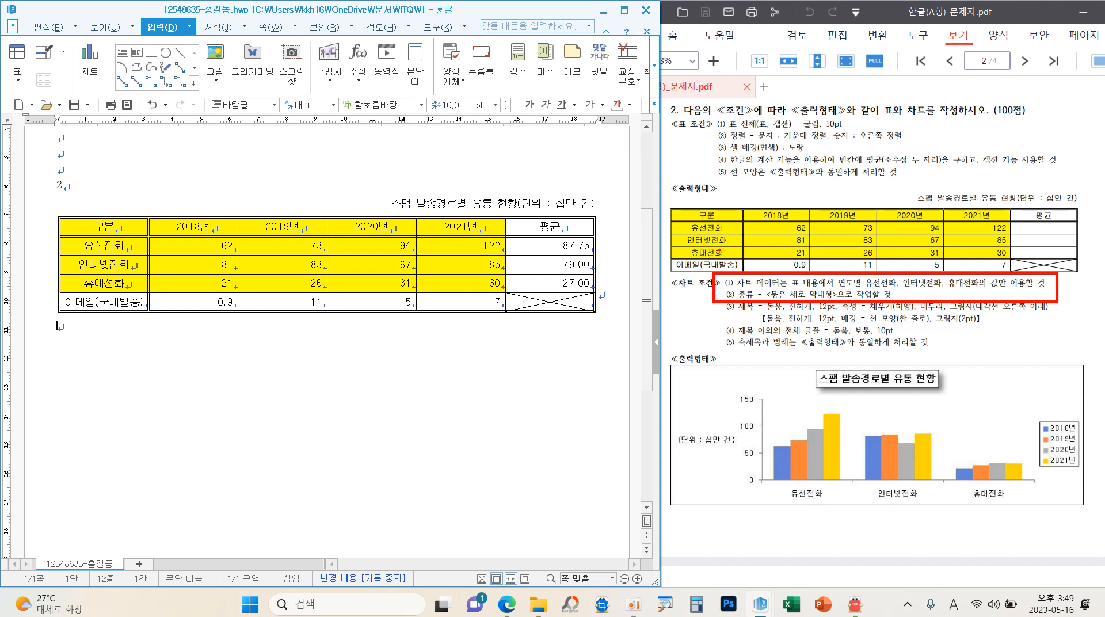
{"action": "mouse_move", "coordinate": [138, 226]}
{"action": "left_mouse_down"}
{"action": "mouse_move", "coordinate": [368, 265]}
{"action": "mouse_move", "coordinate": [416, 283]}
{"action": "left_mouse_up"}
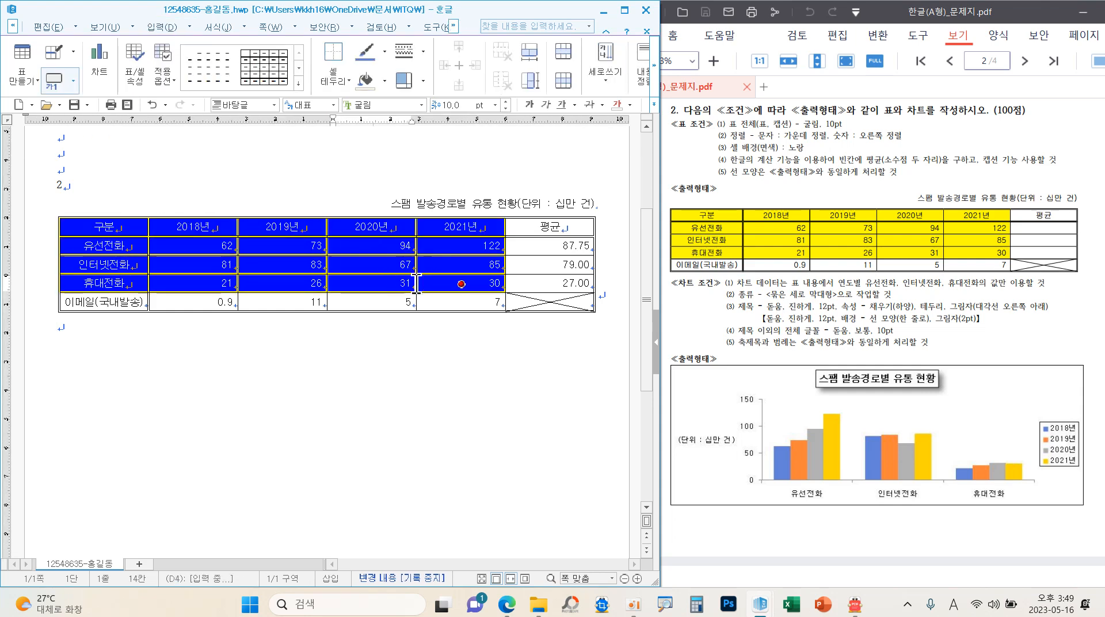
{"action": "left_click", "coordinate": [162, 28]}
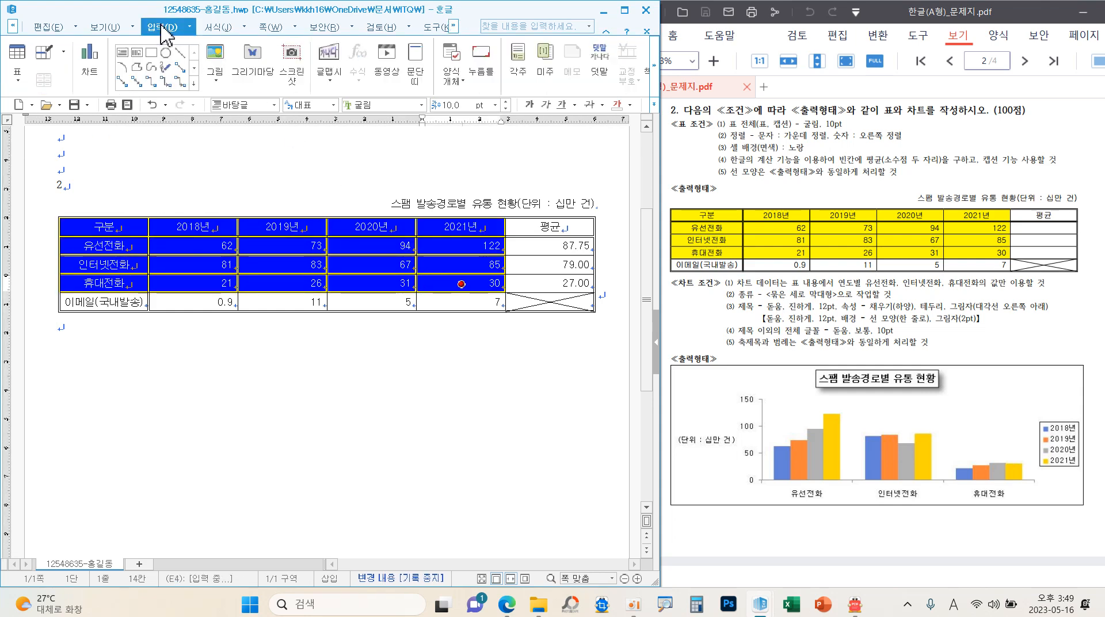
{"action": "left_click", "coordinate": [91, 64]}
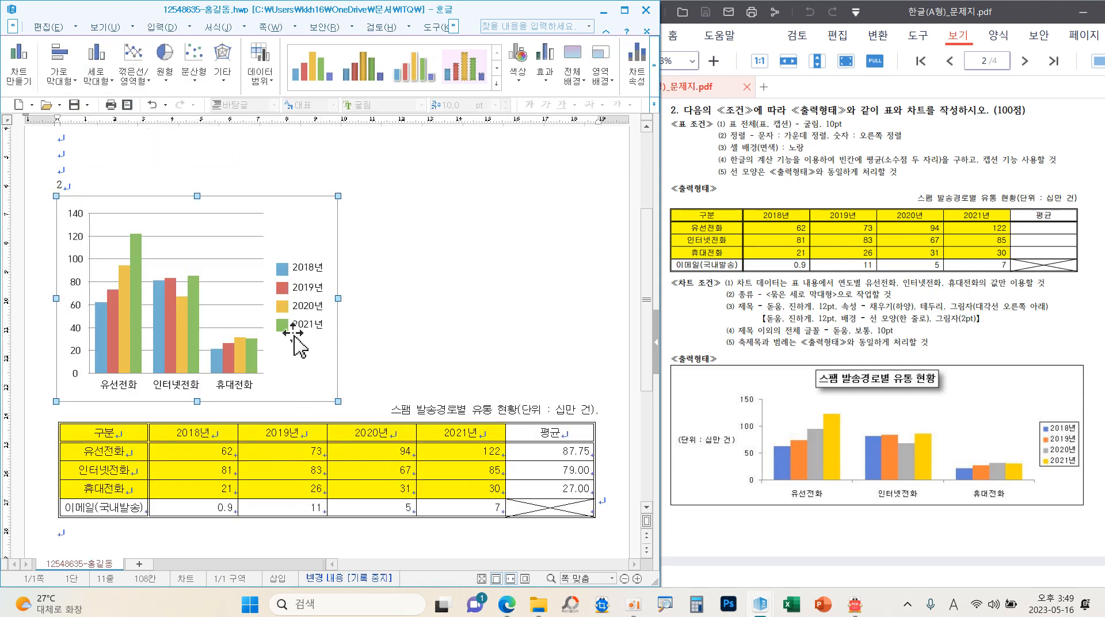
- Set the chart to be treated as a character and widen it to about 187 mm to match the table
{"action": "left_click", "coordinate": [654, 75]}
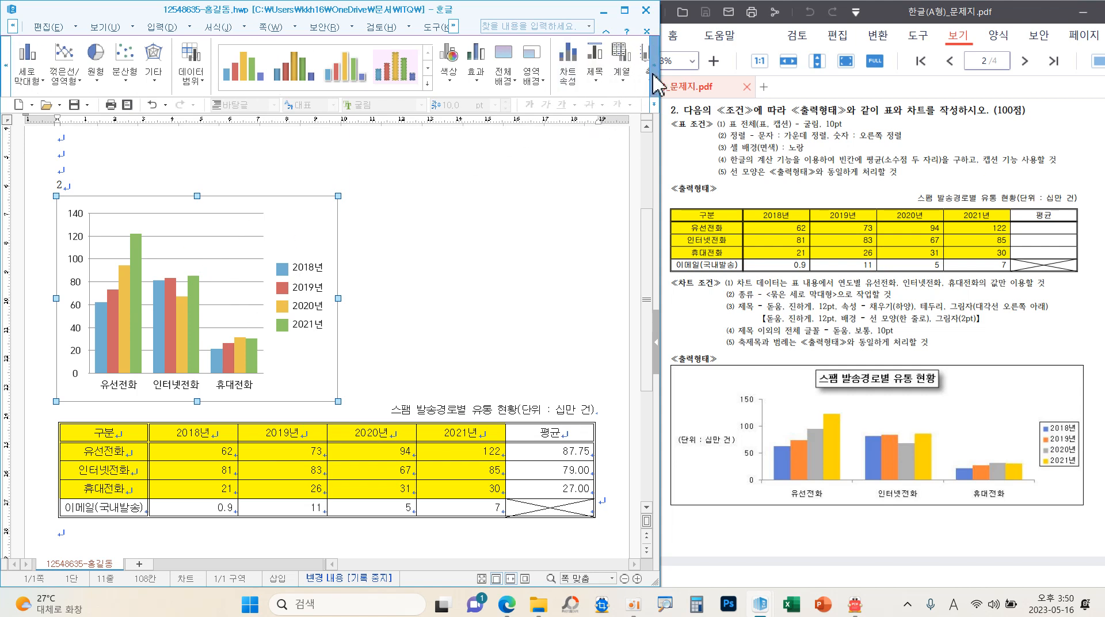
{"action": "left_click", "coordinate": [653, 79]}
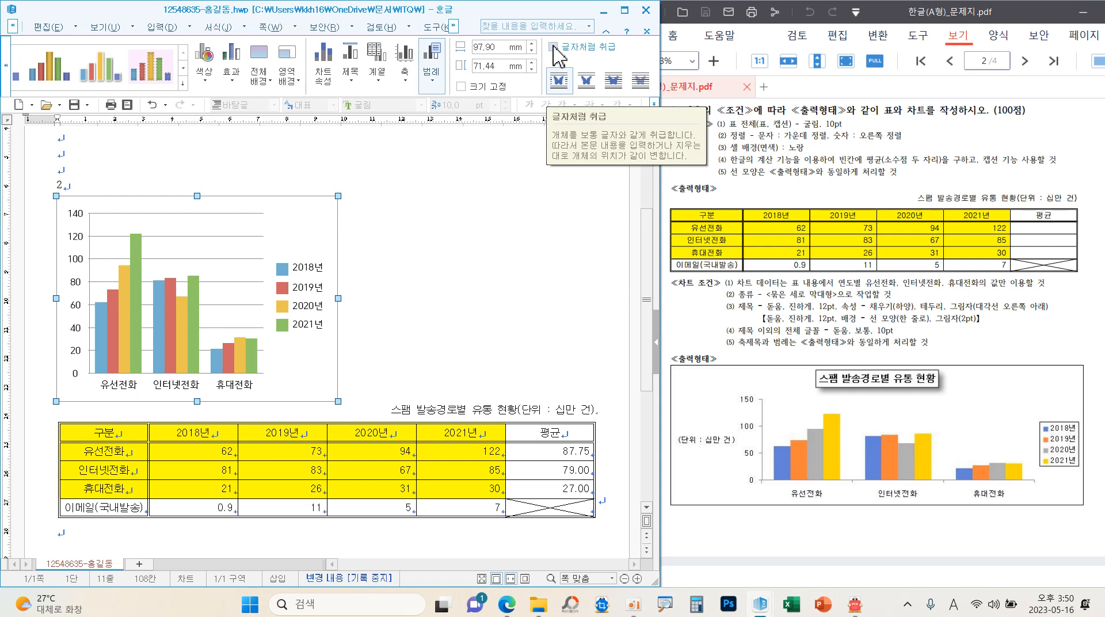
{"action": "left_click", "coordinate": [554, 48]}
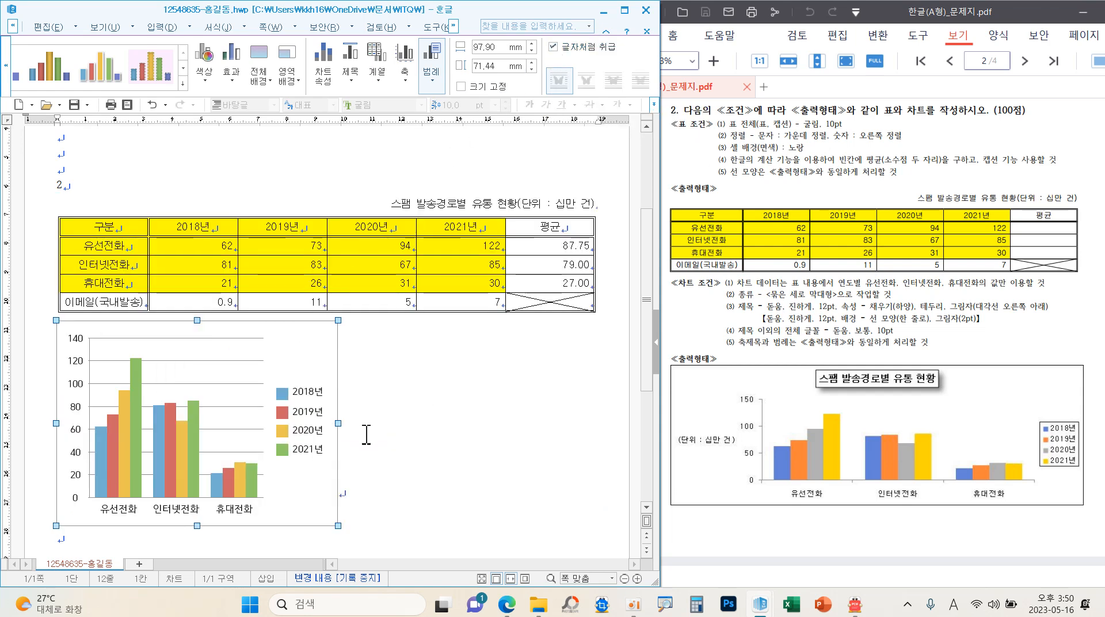
{"action": "left_click_drag", "start_coordinate": [339, 423], "coordinate": [594, 428]}
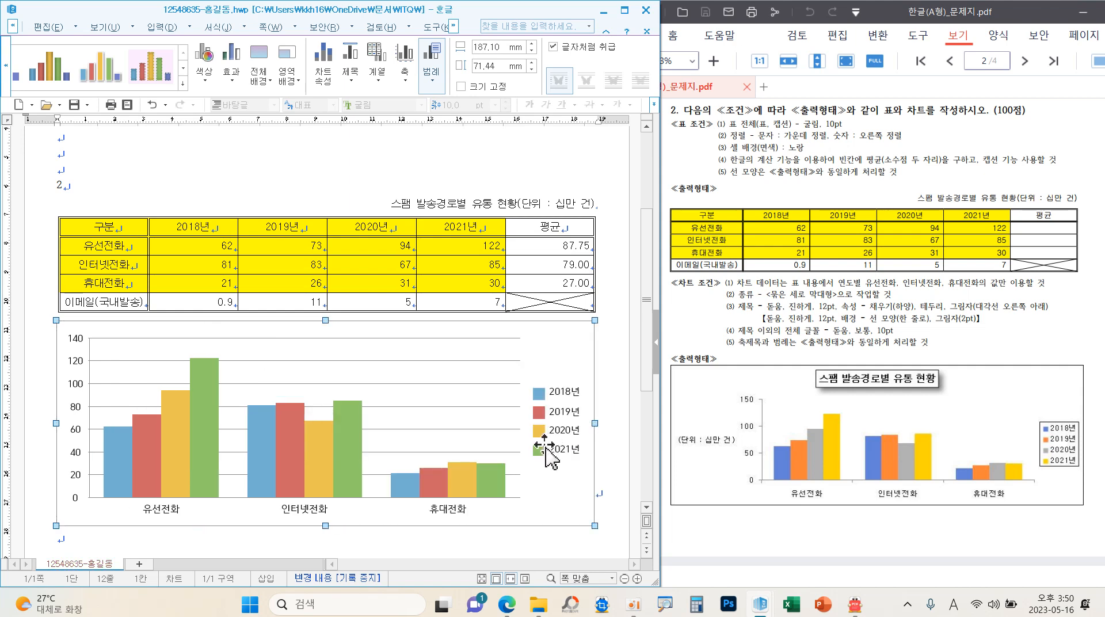
{"action": "right_click", "coordinate": [543, 340]}
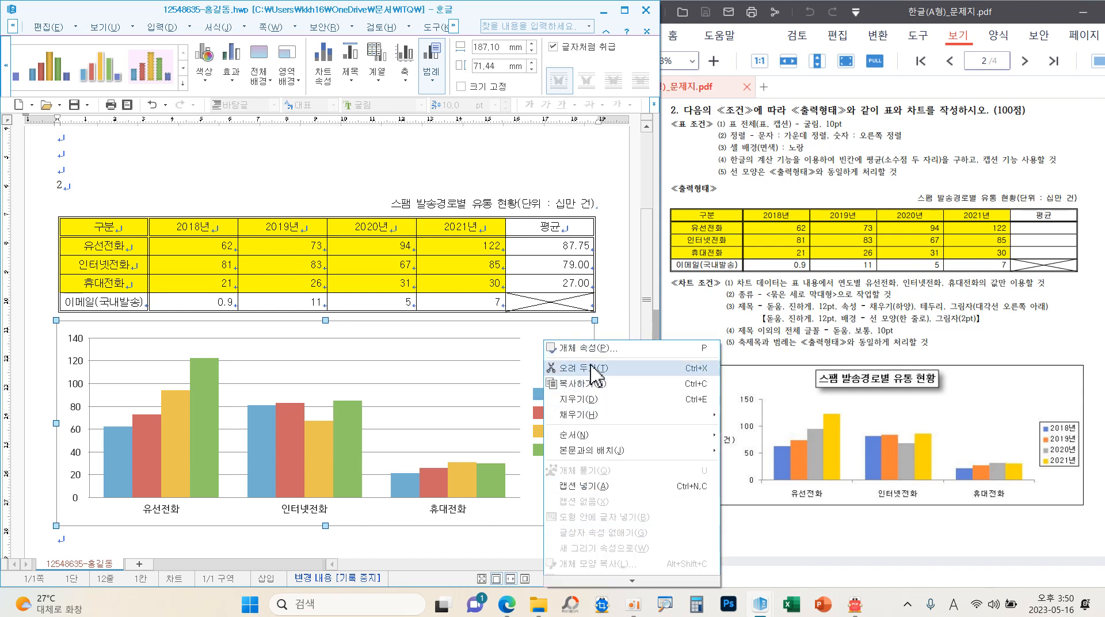
{"action": "left_click", "coordinate": [557, 333]}
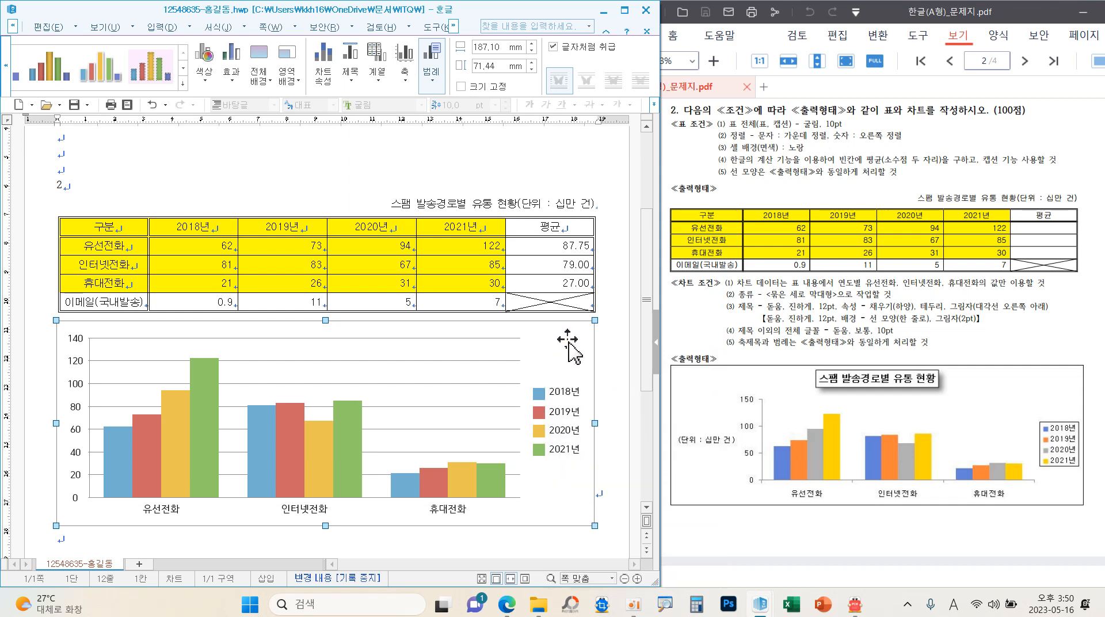
{"action": "key", "text": "ctrl+2"}
{"action": "mouse_move", "coordinate": [609, 333]}
{"action": "left_mouse_down"}
{"action": "mouse_move", "coordinate": [579, 323]}
{"action": "mouse_move", "coordinate": [606, 310]}
{"action": "left_mouse_up"}
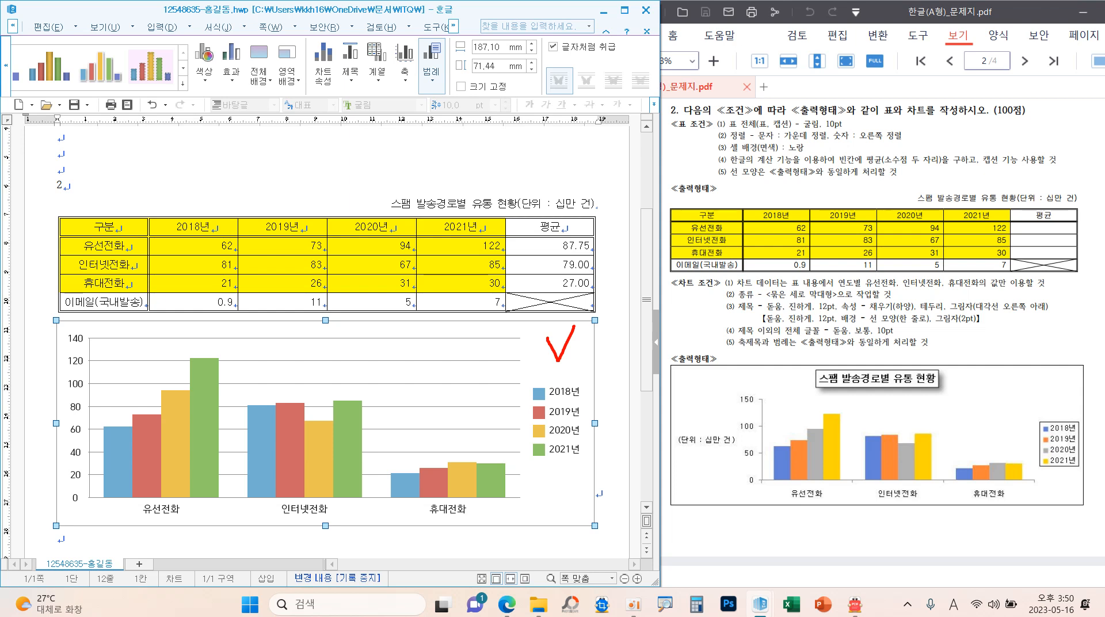
- Enter chart editing and start the chart wizard, accepting the clustered column shape of the 세로 막대형 type
{"action": "double_click", "coordinate": [557, 358]}
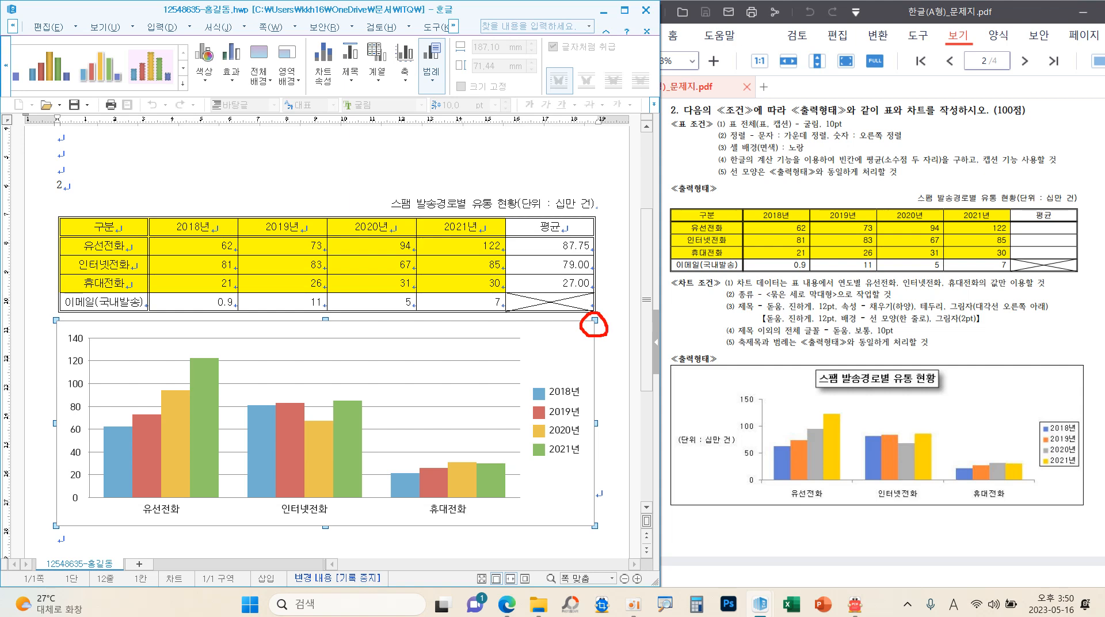
{"action": "right_click", "coordinate": [565, 350]}
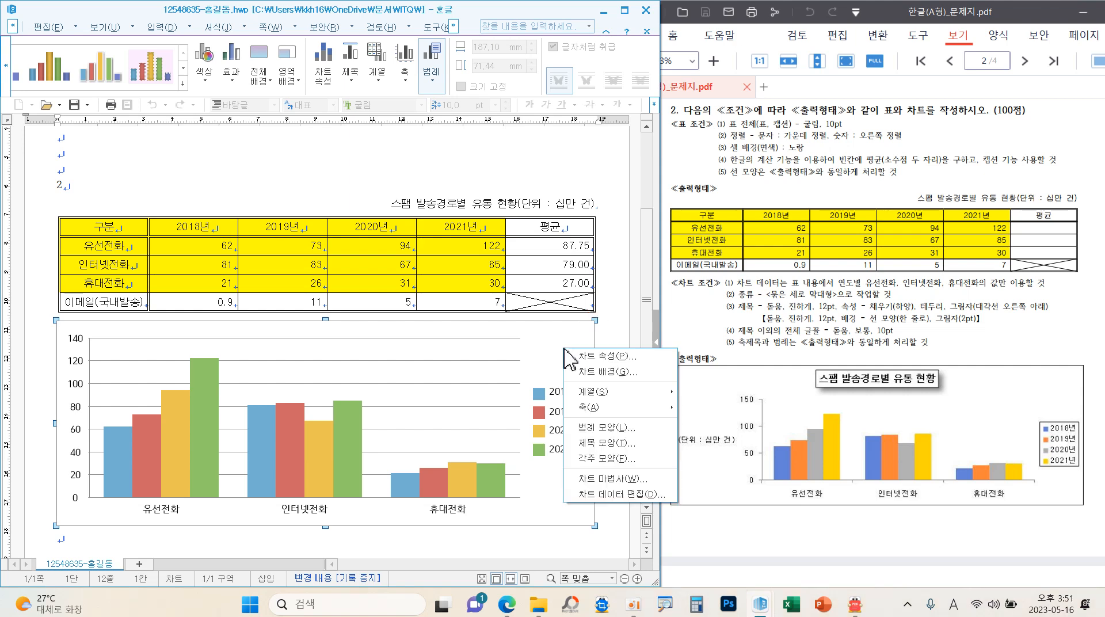
{"action": "left_click", "coordinate": [591, 480]}
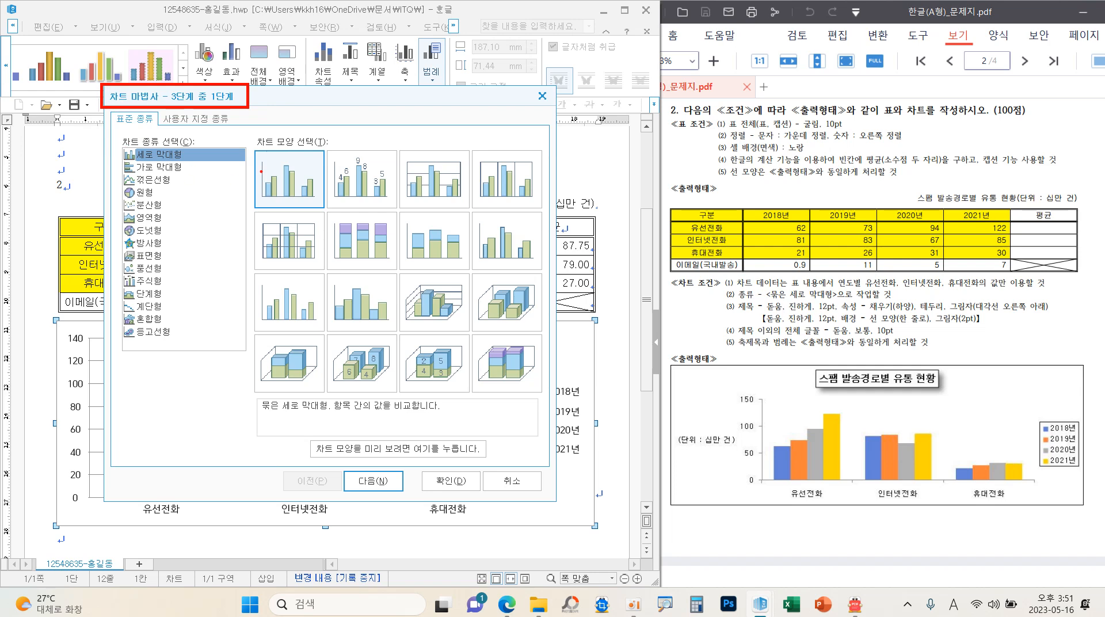
{"action": "left_click_drag", "start_coordinate": [271, 146], "coordinate": [315, 126]}
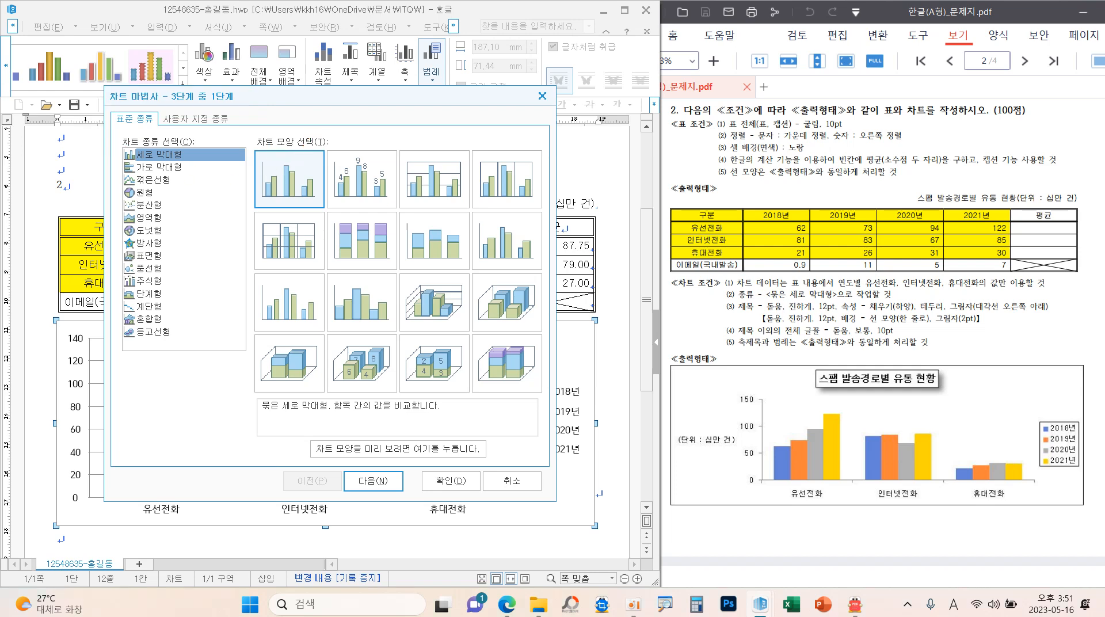
{"action": "left_click", "coordinate": [384, 480]}
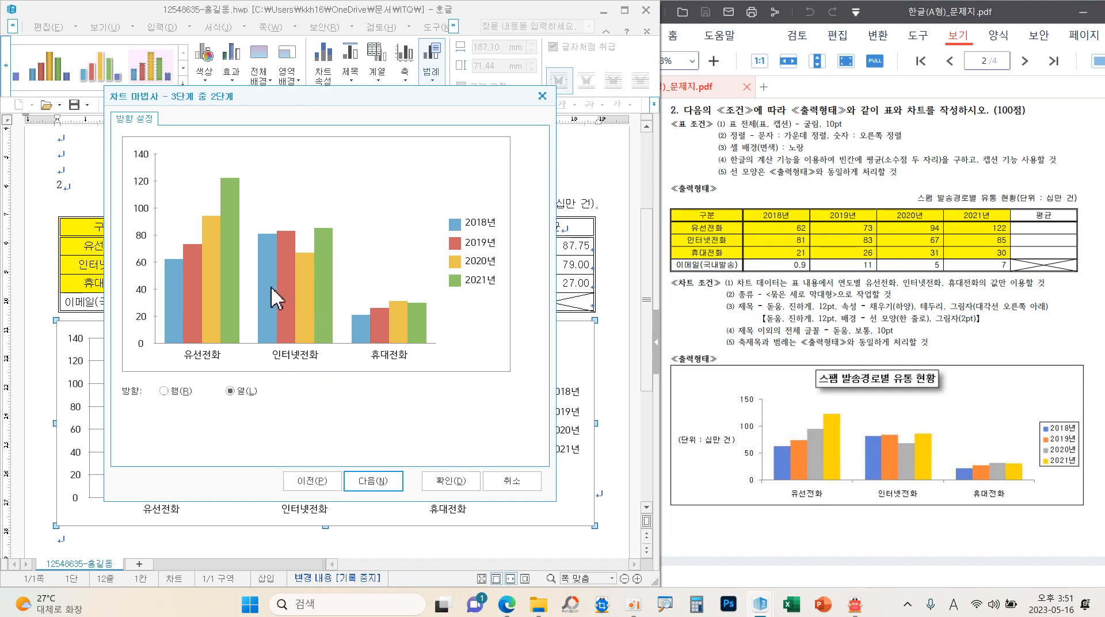
- Compare the 행 and 열 data directions in the chart wizard, then keep 열 and proceed to the final stage
{"action": "left_click_drag", "start_coordinate": [172, 340], "coordinate": [429, 372]}
{"action": "left_click_drag", "start_coordinate": [760, 474], "coordinate": [1029, 513]}
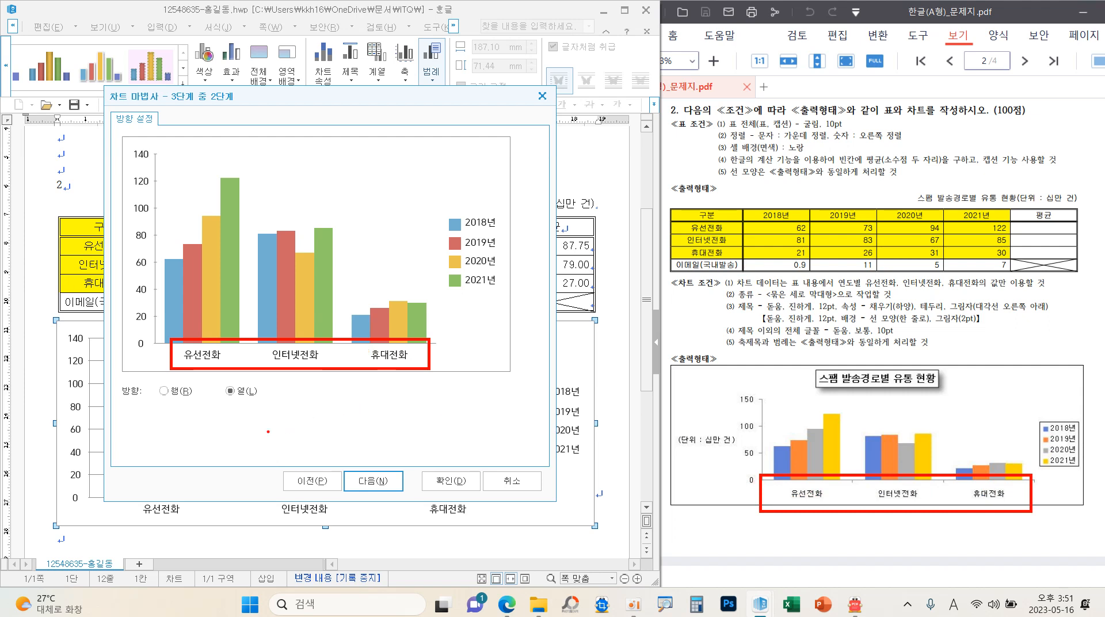
{"action": "mouse_move", "coordinate": [286, 416]}
{"action": "left_mouse_down"}
{"action": "mouse_move", "coordinate": [239, 416]}
{"action": "mouse_move", "coordinate": [213, 375]}
{"action": "mouse_move", "coordinate": [282, 413]}
{"action": "left_mouse_up"}
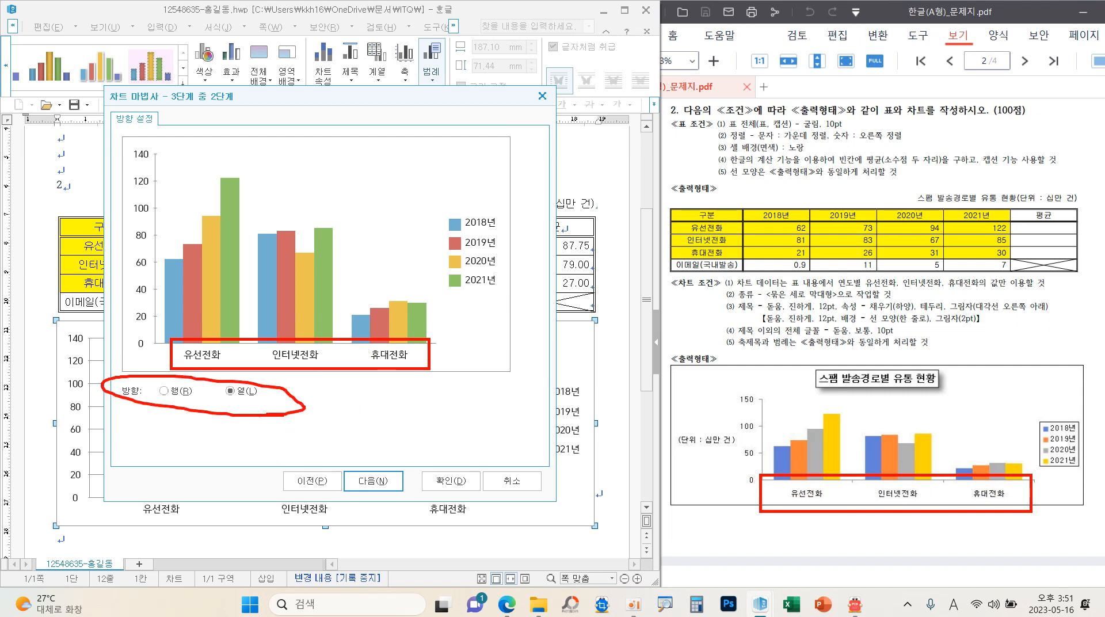
{"action": "left_click", "coordinate": [164, 390]}
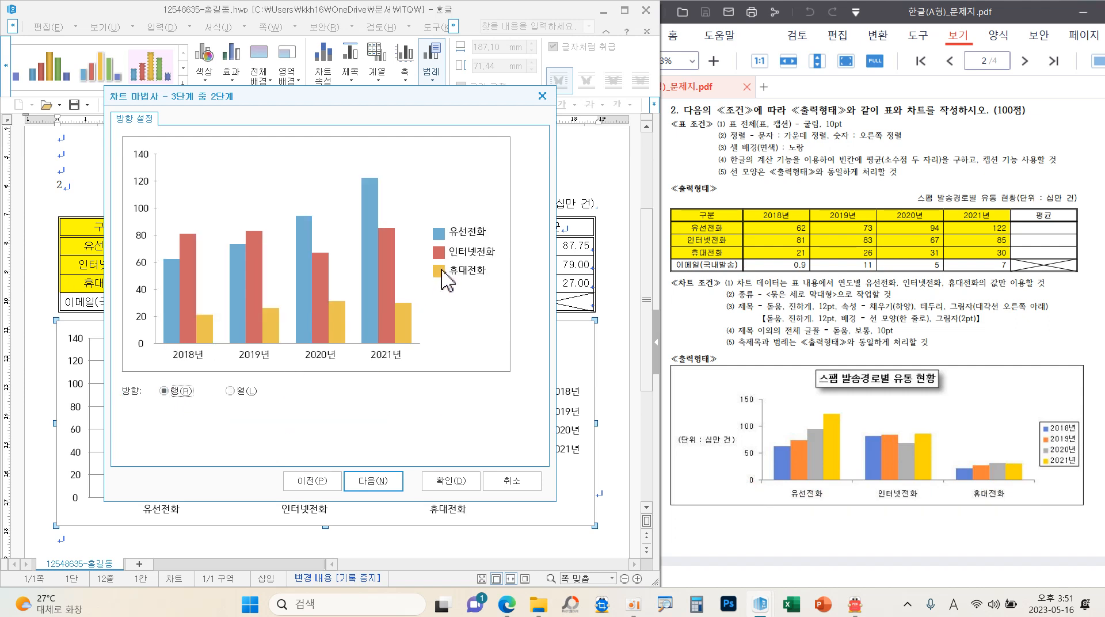
{"action": "left_click", "coordinate": [242, 390]}
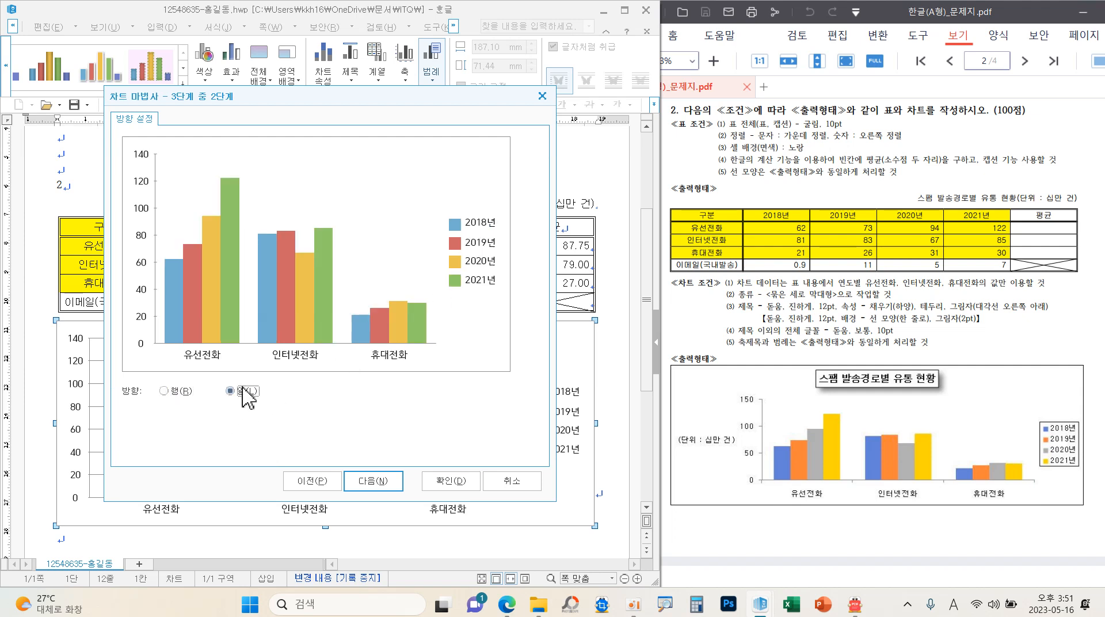
{"action": "left_click_drag", "start_coordinate": [285, 330], "coordinate": [344, 306]}
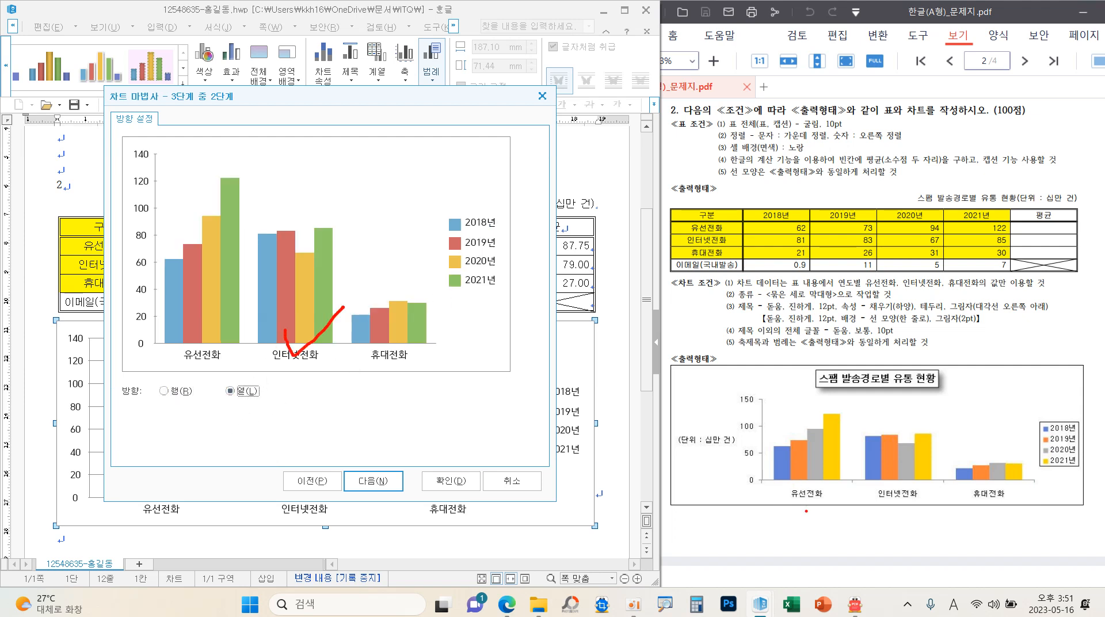
{"action": "mouse_move", "coordinate": [824, 478]}
{"action": "left_mouse_down"}
{"action": "mouse_move", "coordinate": [869, 482]}
{"action": "mouse_move", "coordinate": [905, 452]}
{"action": "left_mouse_up"}
{"action": "left_click", "coordinate": [373, 481]}
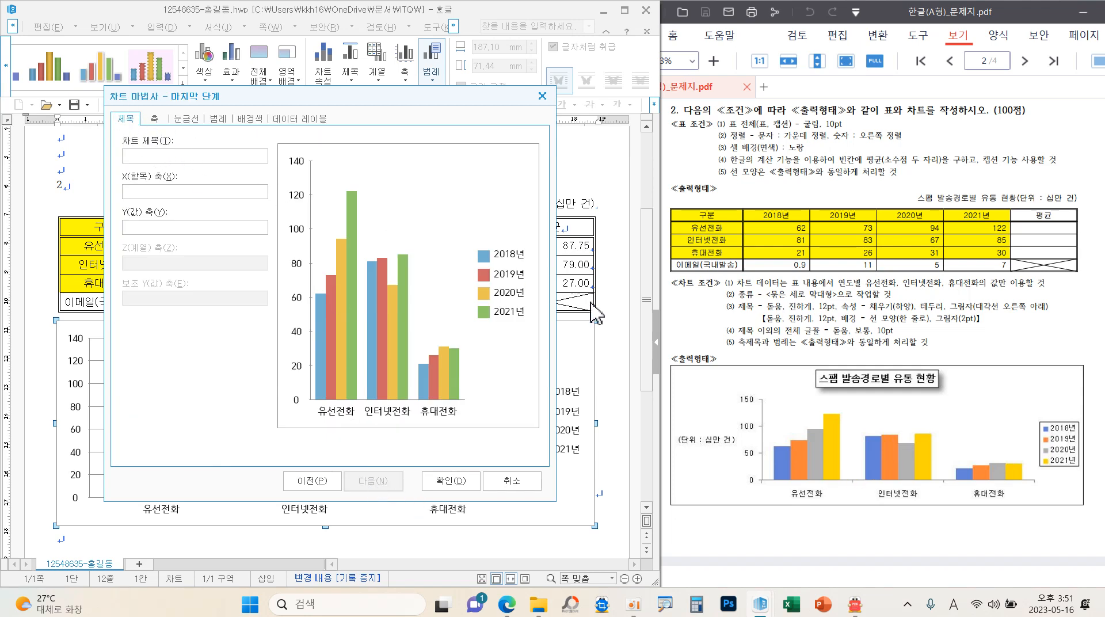
- Enter the chart title 스팸 발송경로별 유통 현황 in the wizard
{"action": "left_click_drag", "start_coordinate": [831, 357], "coordinate": [865, 352]}
{"action": "left_click_drag", "start_coordinate": [692, 428], "coordinate": [721, 414]}
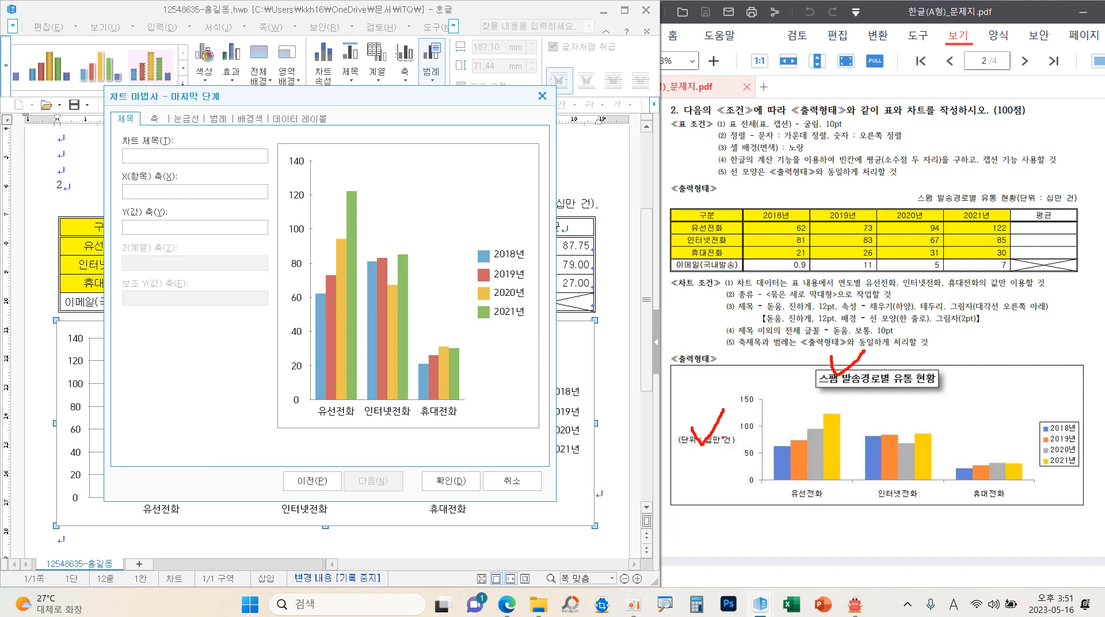
{"action": "key", "text": "Escape"}
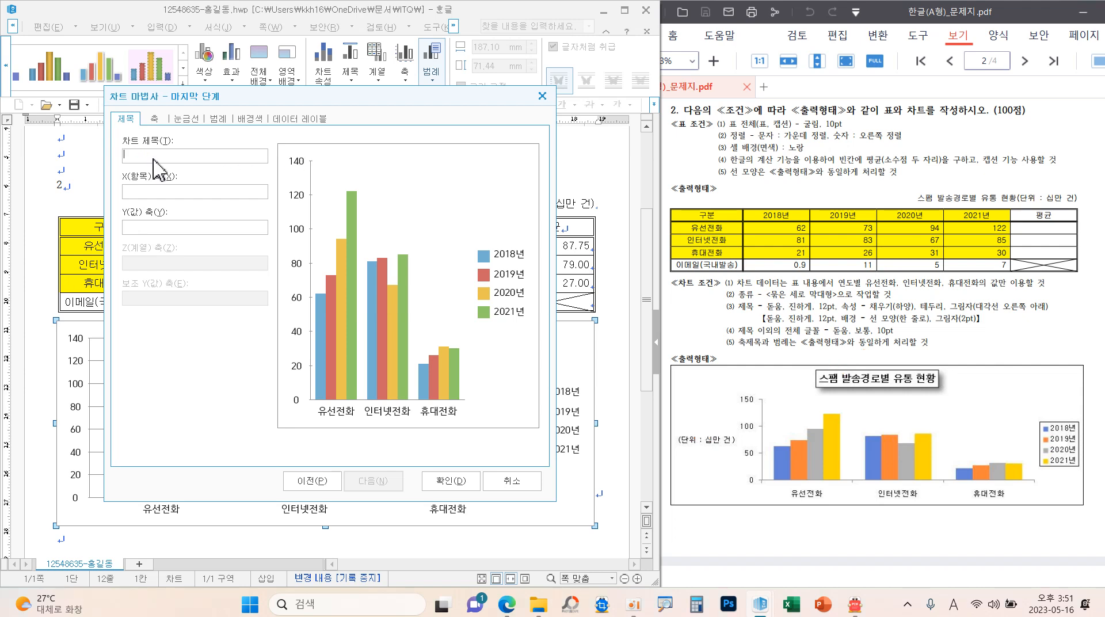
{"action": "type", "text": "스팸"}
{"action": "key", "text": "BackSpace"}
{"action": "key", "text": "BackSpace"}
{"action": "type", "text": "ㅐㅁ 발송경ㄹㅗ별 ㅇ"}
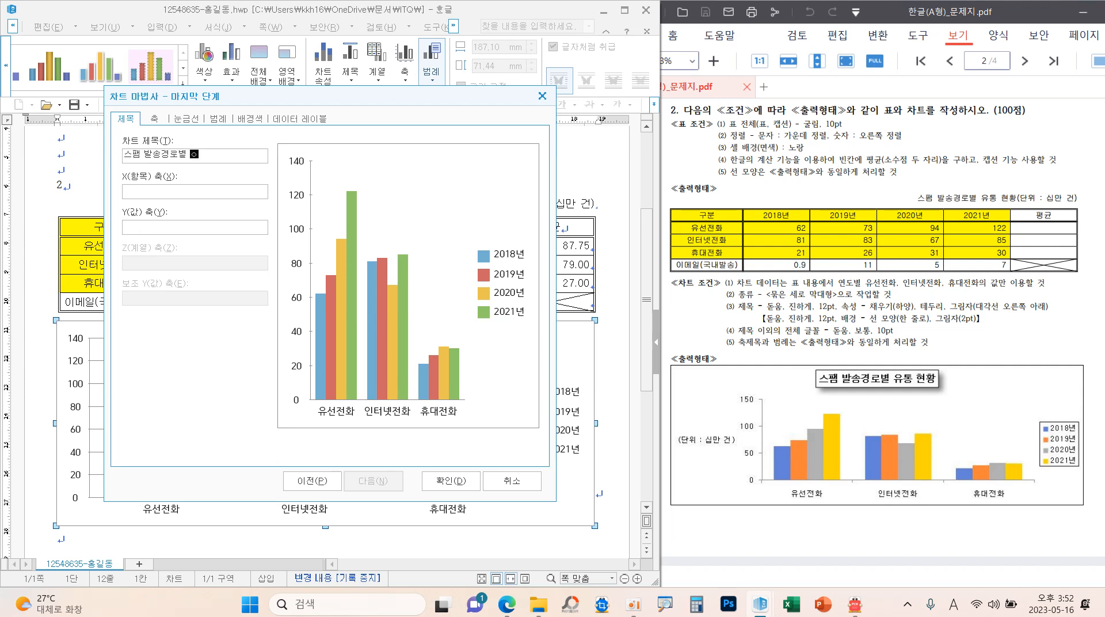
{"action": "type", "text": "ㅌㅠ토ㅇ 현황"}
{"action": "key", "text": "Tab"}
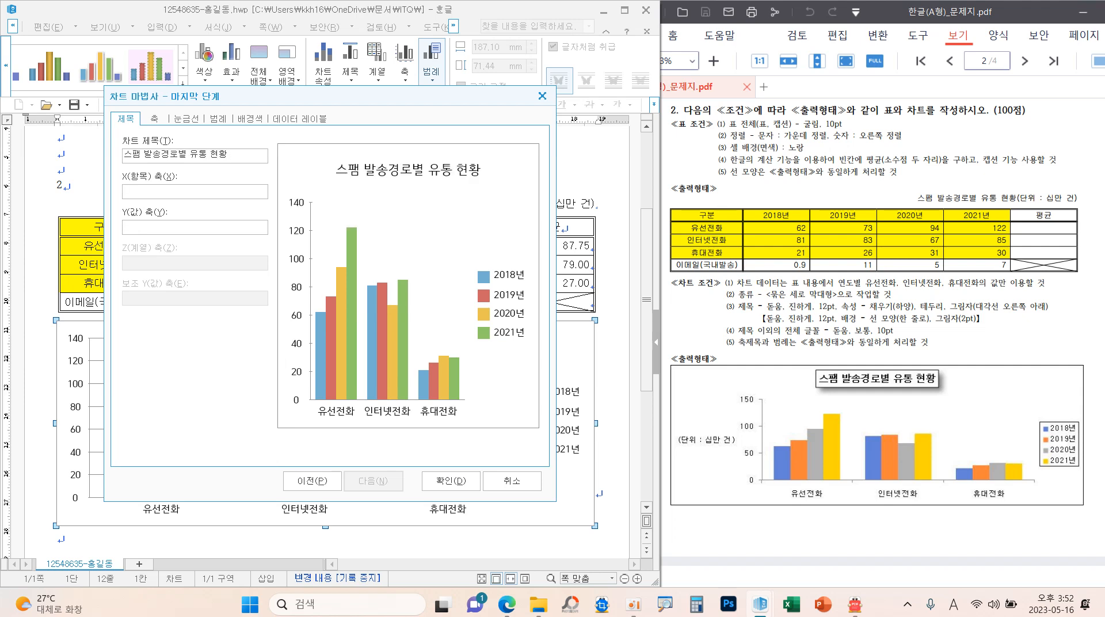
- Enter (단위 : 십만 건) as the Y axis title and finish the chart wizard
{"action": "type", "text": "(단위 "}
{"action": "type", "text": ": 십"}
{"action": "type", "text": "만"}
{"action": "type", "text": " 거"}
{"action": "type", "text": ")"}
{"action": "mouse_move", "coordinate": [241, 124]}
{"action": "left_mouse_down"}
{"action": "mouse_move", "coordinate": [224, 98]}
{"action": "mouse_move", "coordinate": [231, 126]}
{"action": "left_mouse_up"}
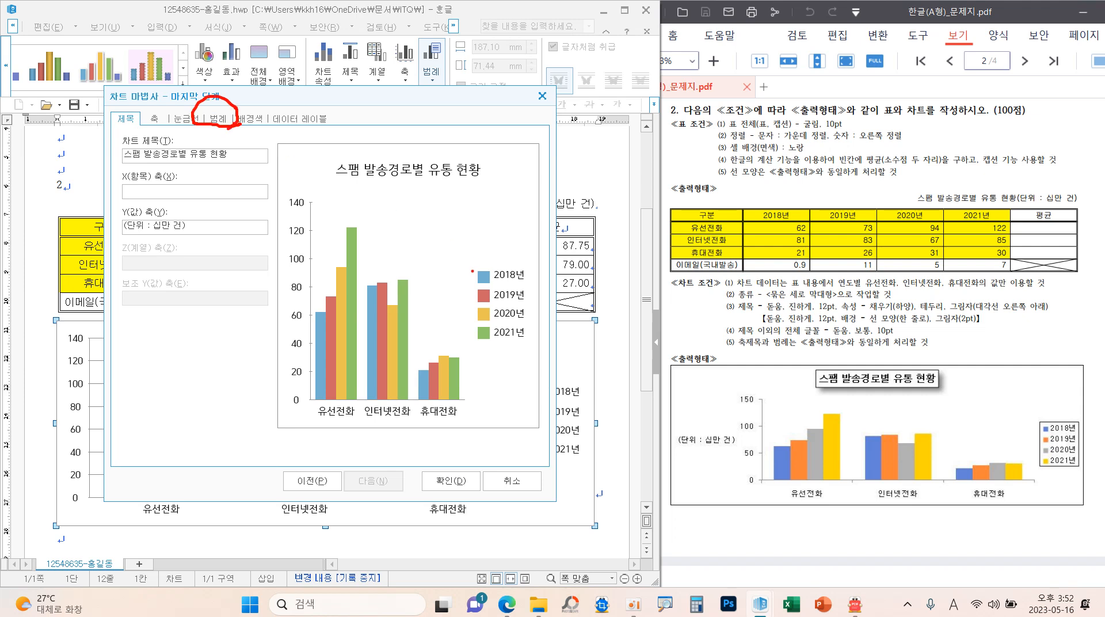
{"action": "left_click_drag", "start_coordinate": [487, 263], "coordinate": [524, 249]}
{"action": "left_click_drag", "start_coordinate": [1034, 409], "coordinate": [1085, 398]}
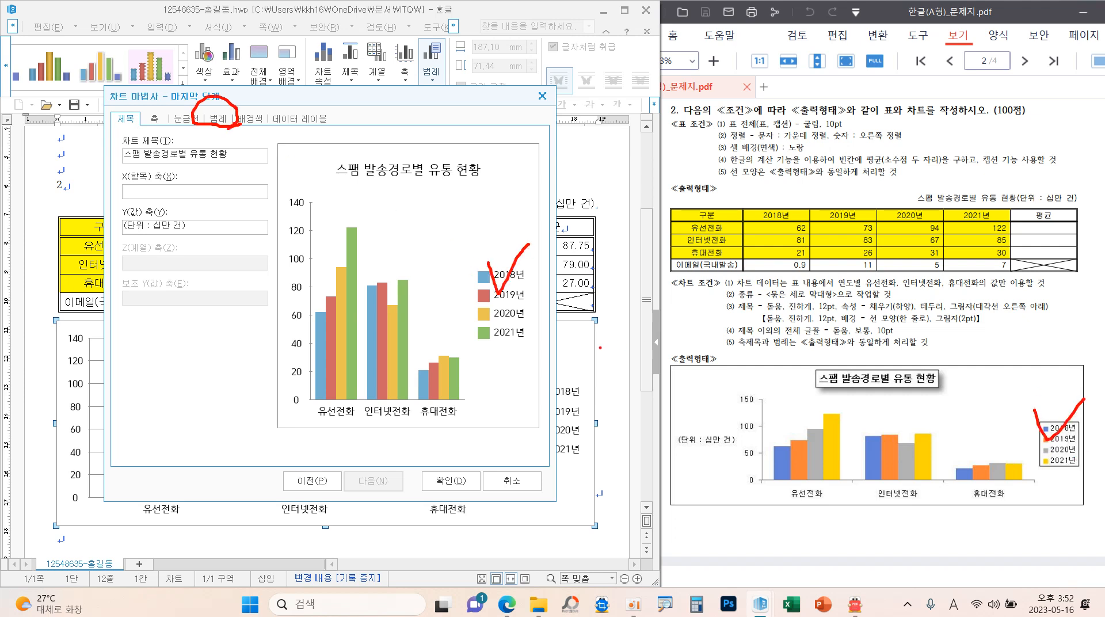
{"action": "left_click", "coordinate": [454, 481]}
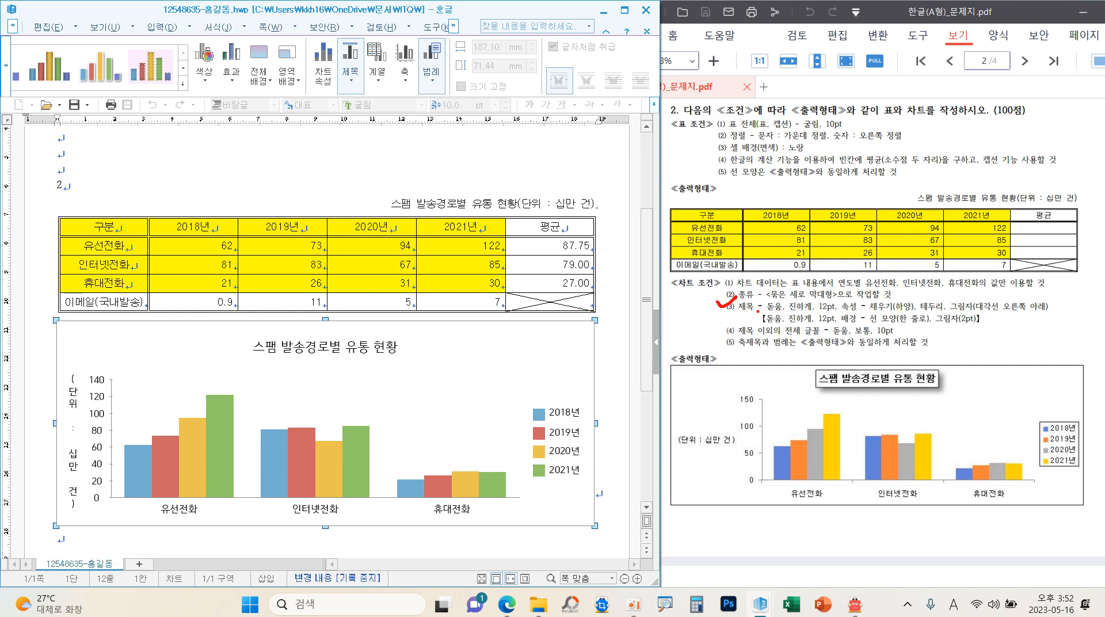
{"action": "mouse_move", "coordinate": [753, 312]}
{"action": "left_mouse_down"}
{"action": "mouse_move", "coordinate": [985, 320]}
{"action": "mouse_move", "coordinate": [754, 313]}
{"action": "left_mouse_up"}
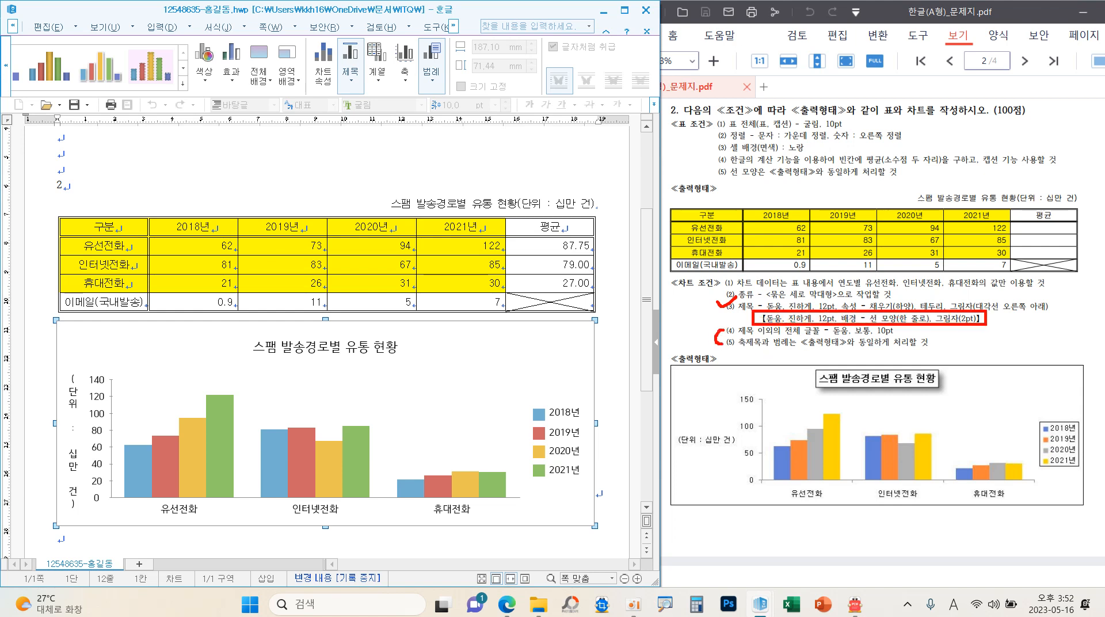
{"action": "left_click_drag", "start_coordinate": [739, 338], "coordinate": [764, 337]}
{"action": "mouse_move", "coordinate": [855, 364]}
{"action": "left_mouse_down"}
{"action": "mouse_move", "coordinate": [827, 394]}
{"action": "mouse_move", "coordinate": [865, 397]}
{"action": "left_mouse_up"}
{"action": "left_click_drag", "start_coordinate": [700, 423], "coordinate": [702, 446]}
{"action": "left_click_drag", "start_coordinate": [749, 415], "coordinate": [765, 428]}
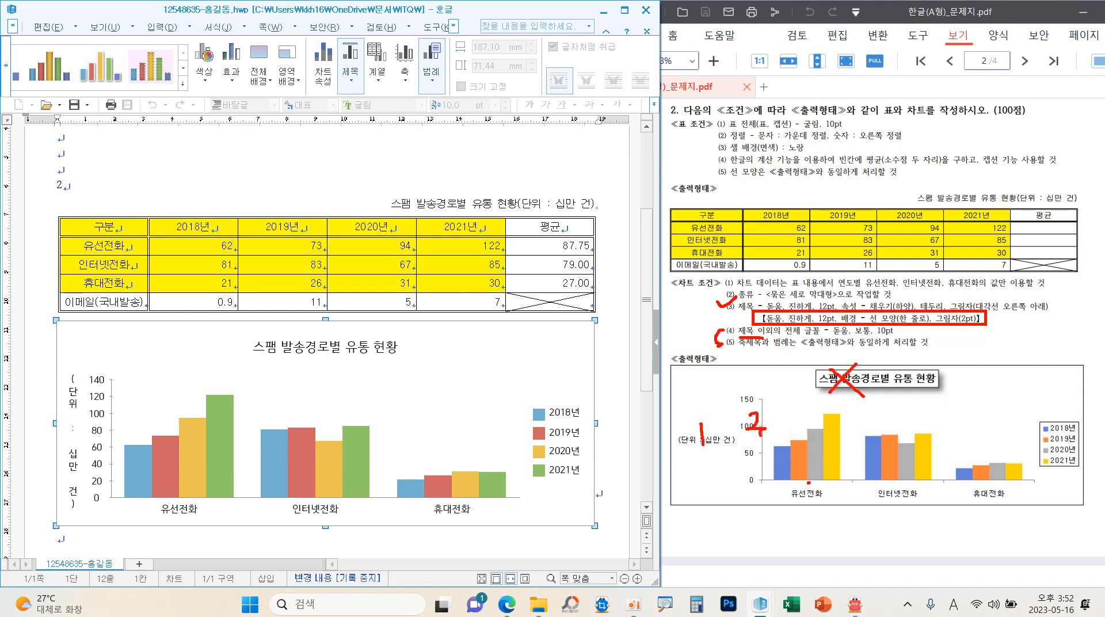
{"action": "left_click_drag", "start_coordinate": [805, 492], "coordinate": [804, 504]}
{"action": "mouse_move", "coordinate": [1060, 426]}
{"action": "left_mouse_down"}
{"action": "mouse_move", "coordinate": [1075, 451]}
{"action": "mouse_move", "coordinate": [1055, 465]}
{"action": "left_mouse_up"}
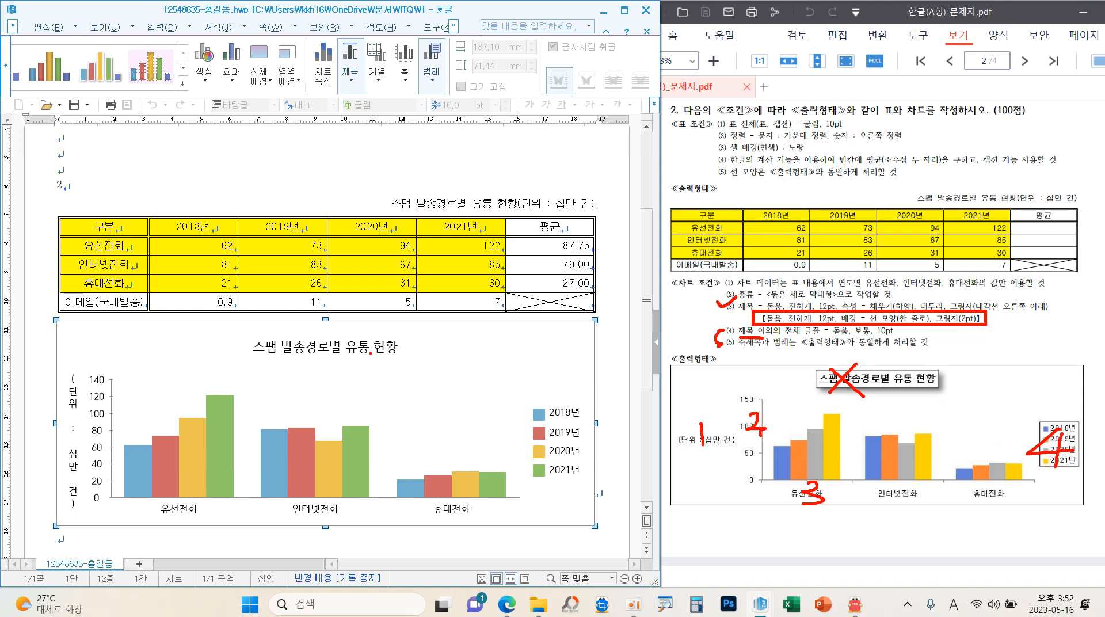
- Give the chart title a 한 줄로 border line and a shadow with a 2 pt offset
{"action": "double_click", "coordinate": [355, 343]}
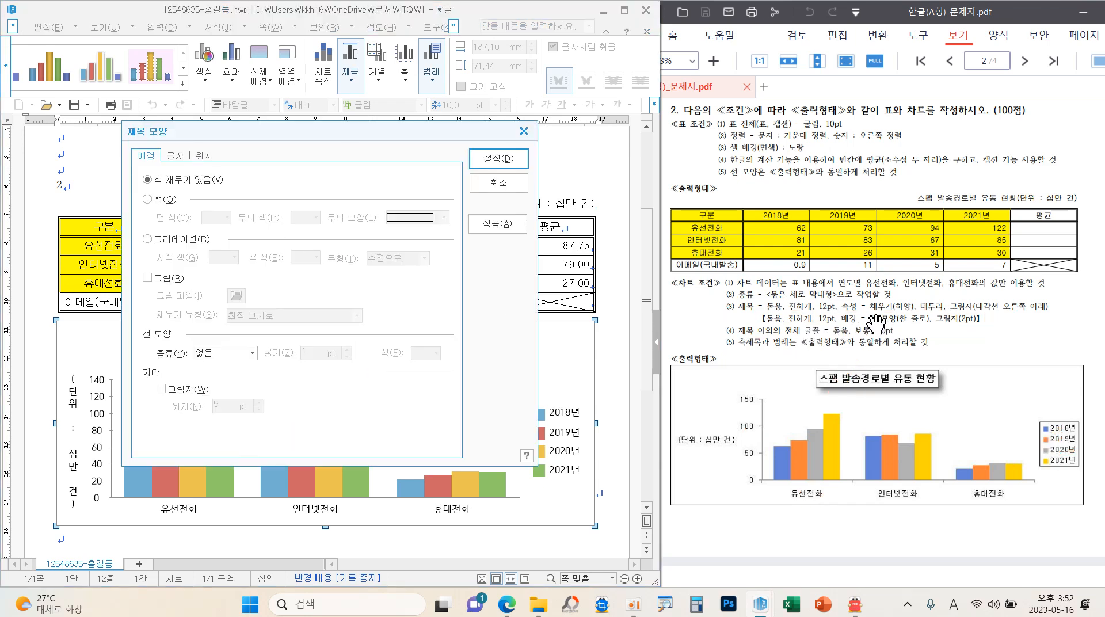
{"action": "left_click_drag", "start_coordinate": [843, 324], "coordinate": [1000, 324]}
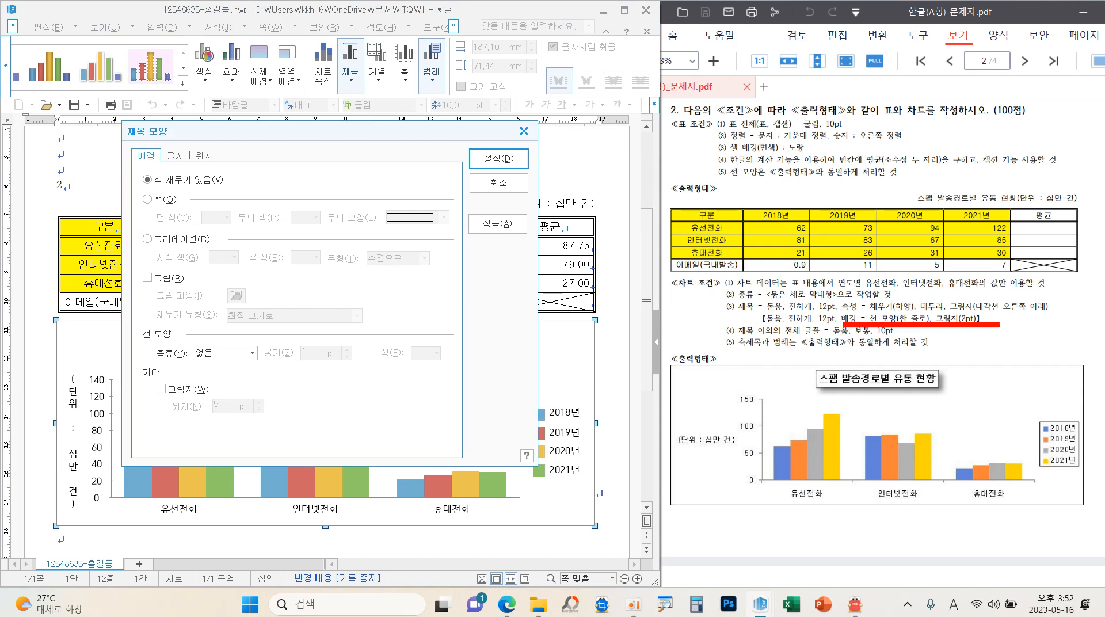
{"action": "left_click", "coordinate": [222, 354]}
{"action": "left_click", "coordinate": [216, 376]}
{"action": "left_click", "coordinate": [161, 389]}
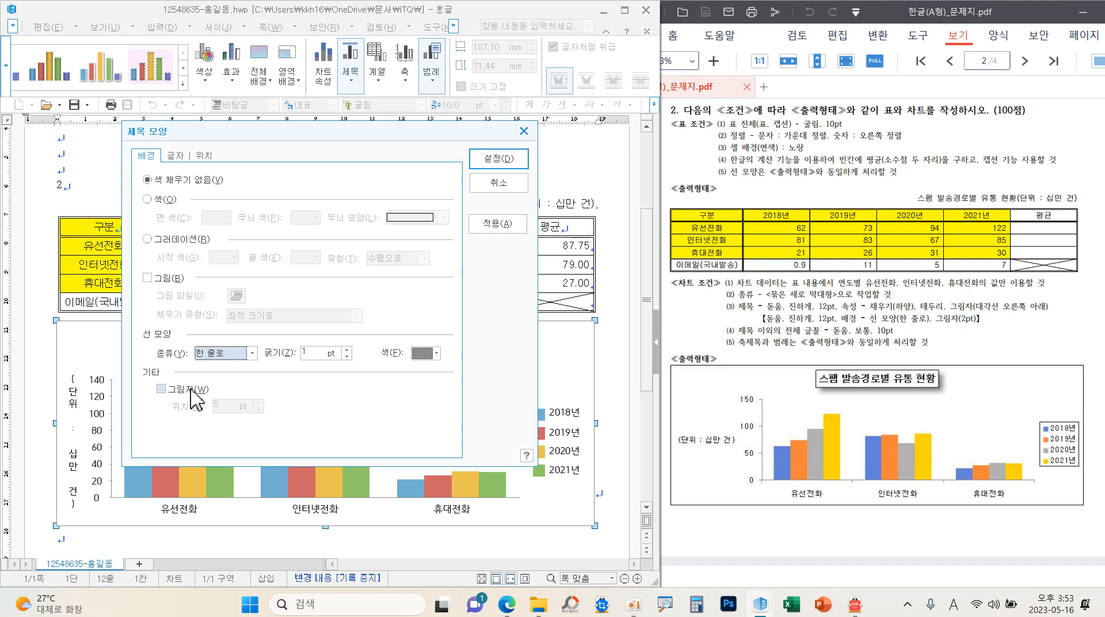
{"action": "left_click", "coordinate": [259, 409]}
{"action": "left_click", "coordinate": [259, 409]}
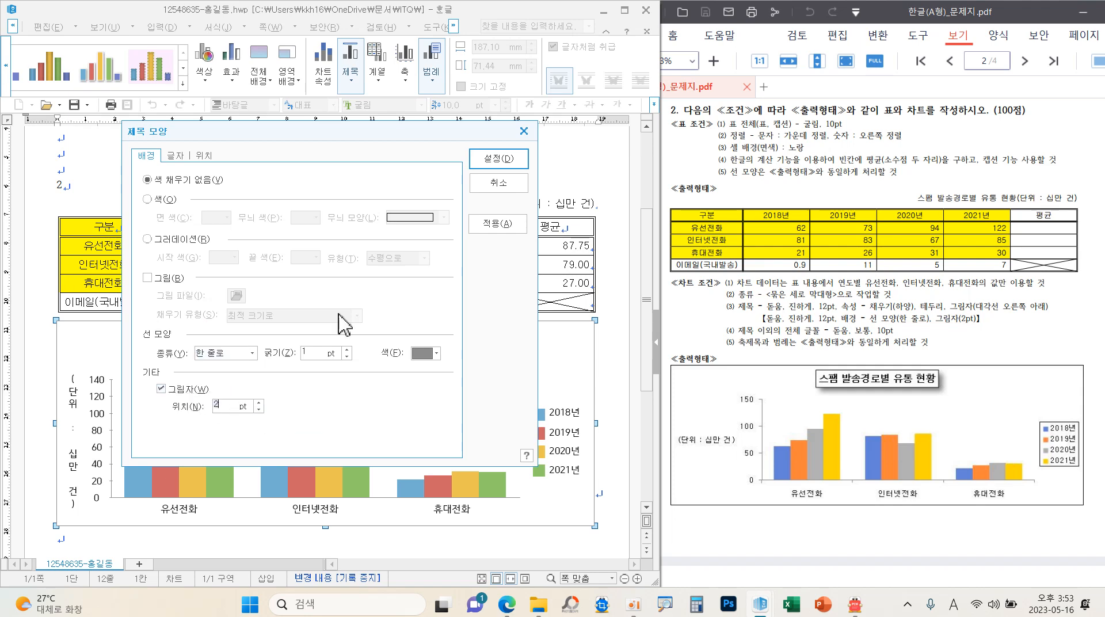
- Set the chart title's font to 돋움 in bold and apply the title formatting
{"action": "left_click", "coordinate": [176, 156]}
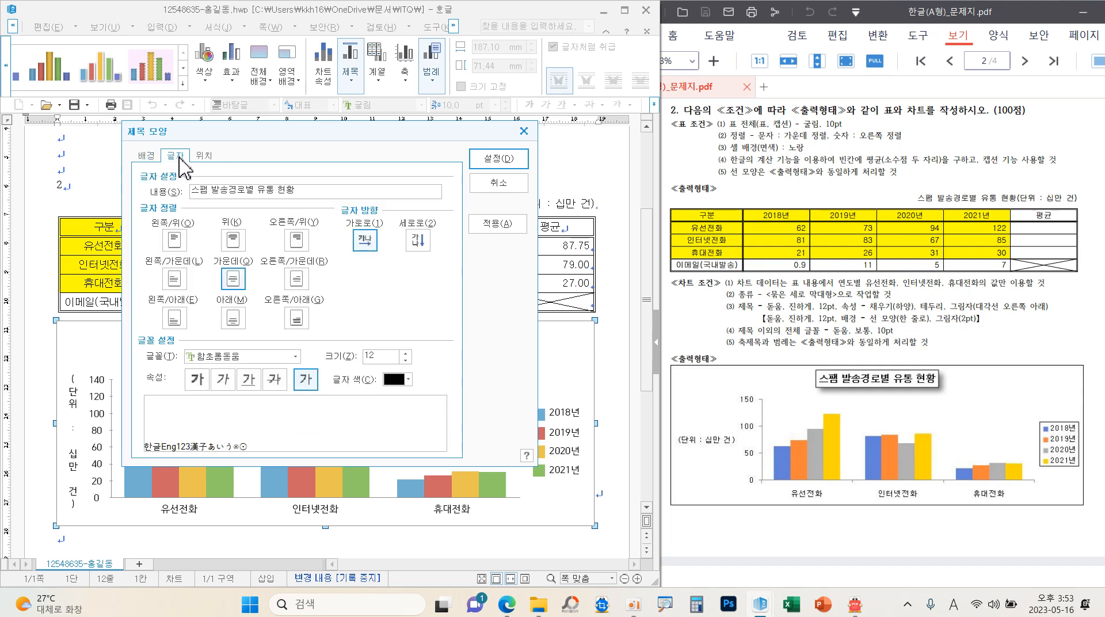
{"action": "left_click", "coordinate": [266, 361]}
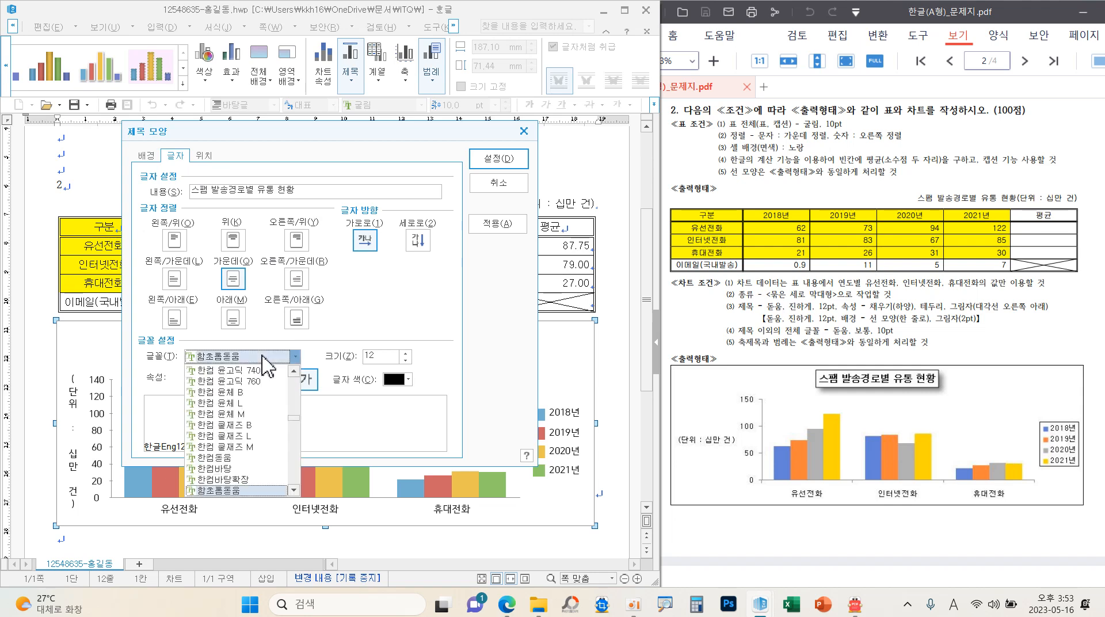
{"action": "scroll", "coordinate": [245, 428], "scroll_direction": "up", "scroll_amount": 1}
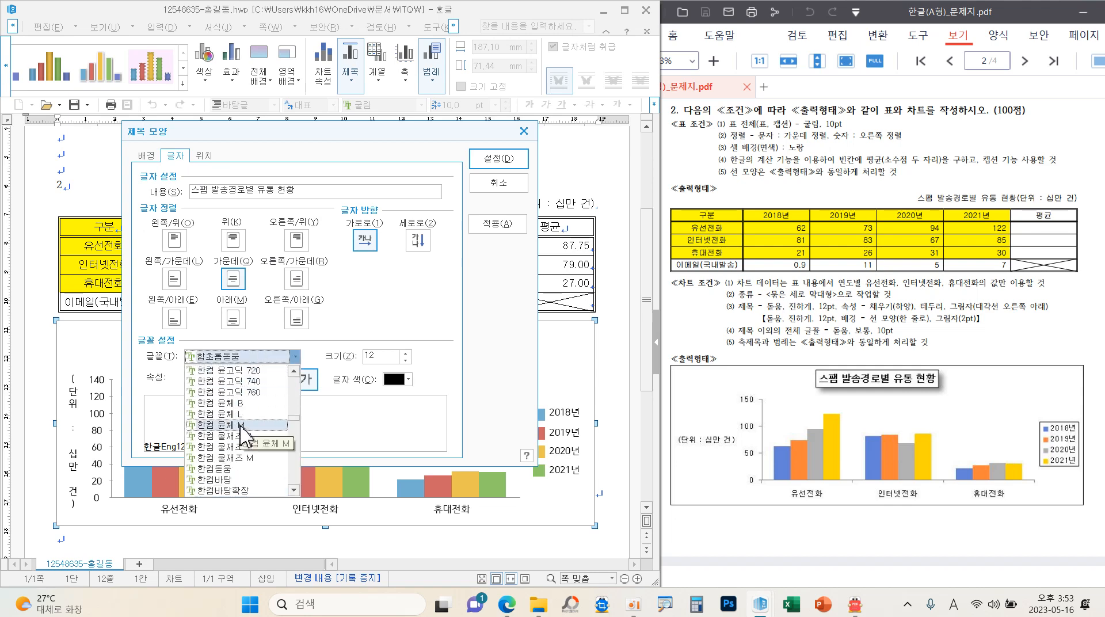
{"action": "scroll", "coordinate": [245, 437], "scroll_direction": "up", "scroll_amount": 10}
{"action": "left_click", "coordinate": [213, 374]}
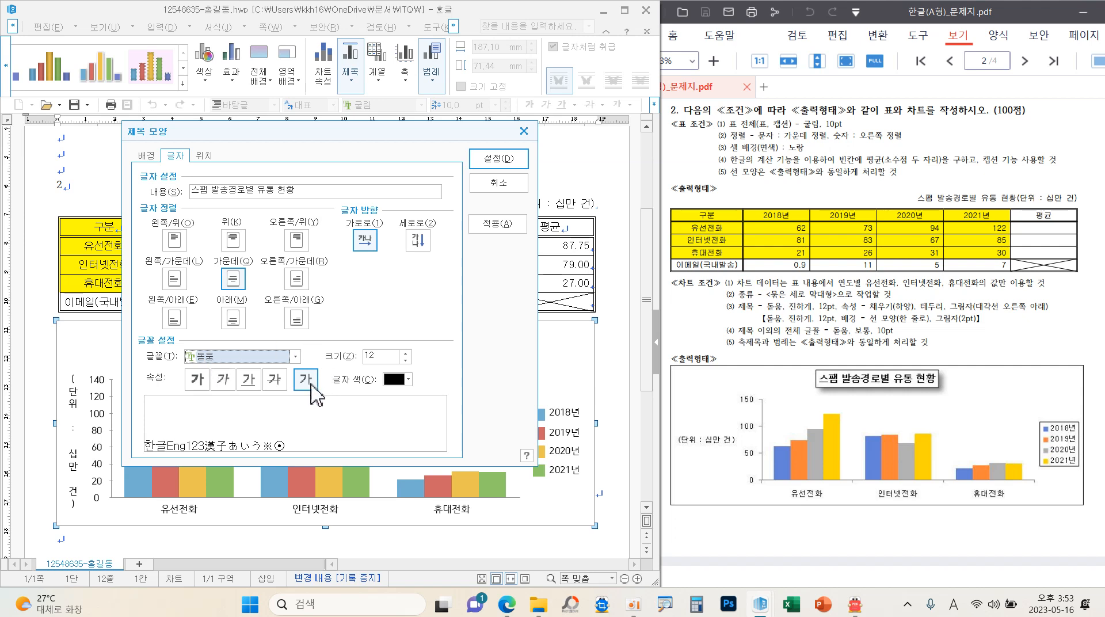
{"action": "left_click", "coordinate": [305, 379]}
{"action": "left_click", "coordinate": [197, 379]}
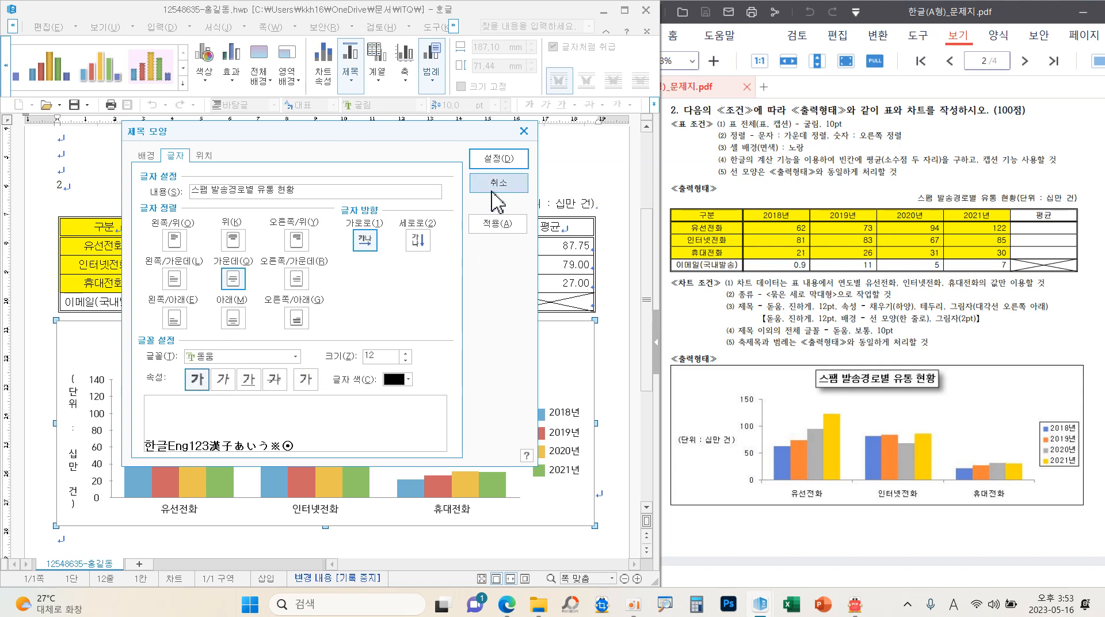
{"action": "left_click", "coordinate": [494, 159]}
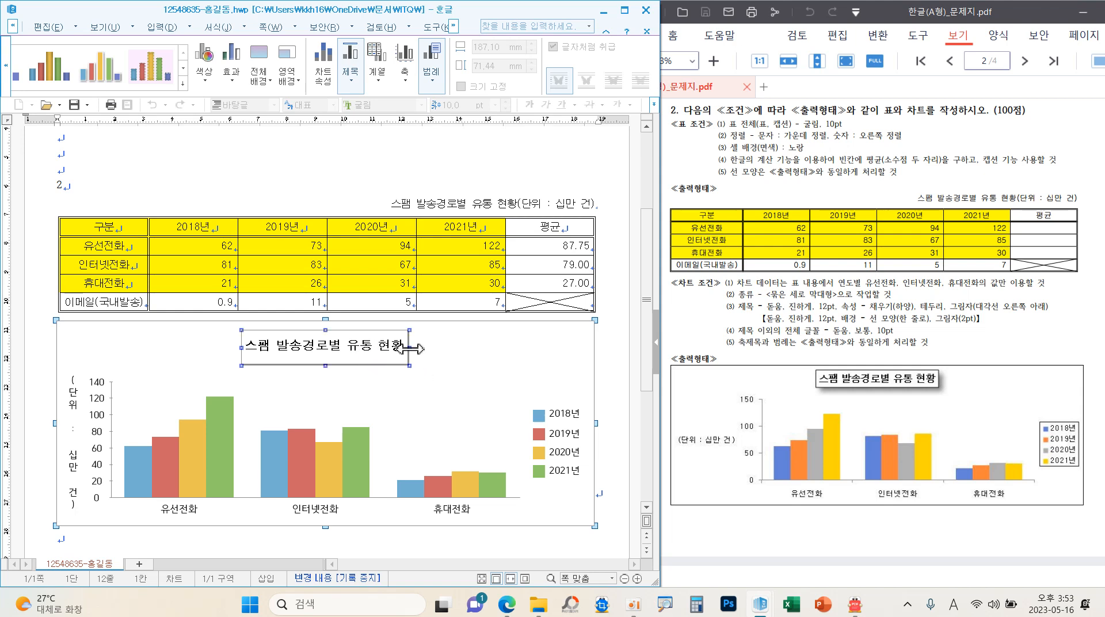
- Narrow the chart title's box, and restore its placement by setting the title position to 위
{"action": "left_click_drag", "start_coordinate": [409, 348], "coordinate": [372, 352]}
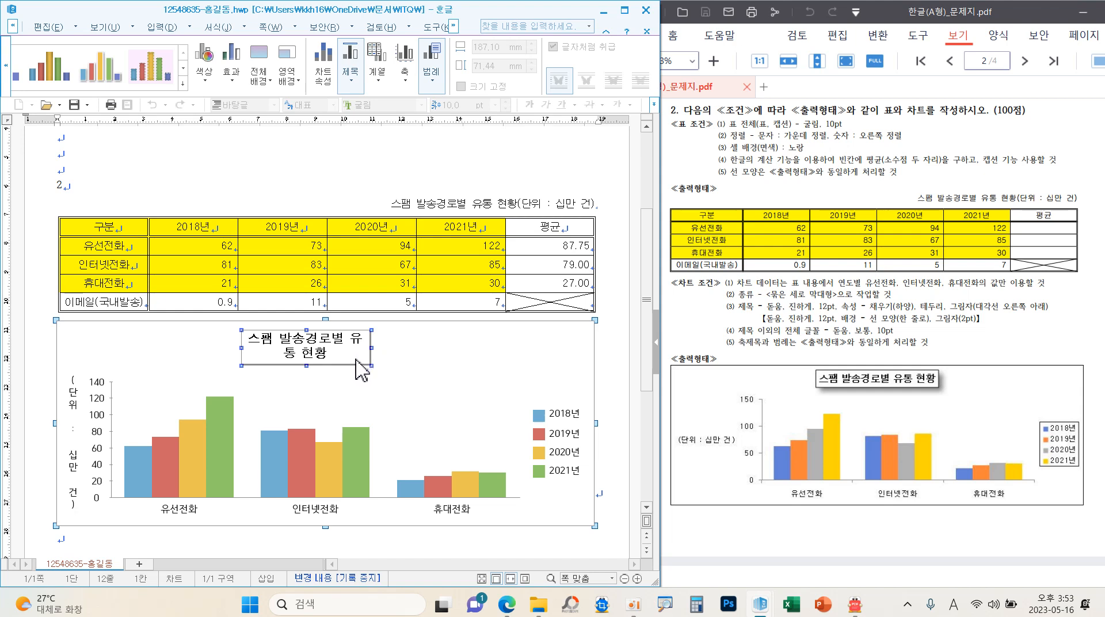
{"action": "double_click", "coordinate": [364, 368]}
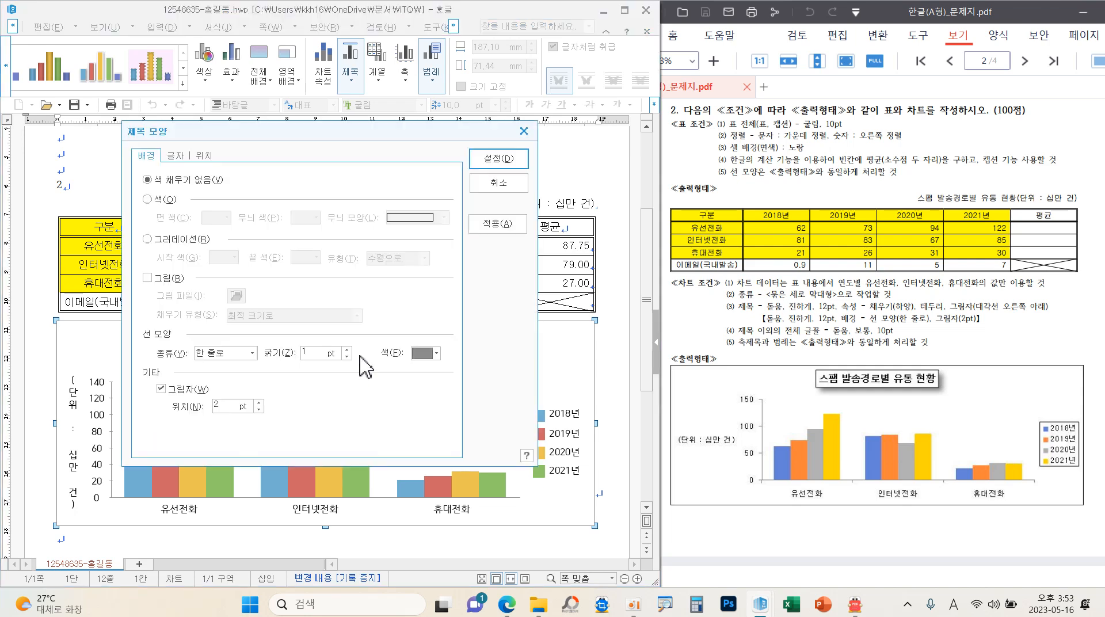
{"action": "left_click", "coordinate": [206, 159]}
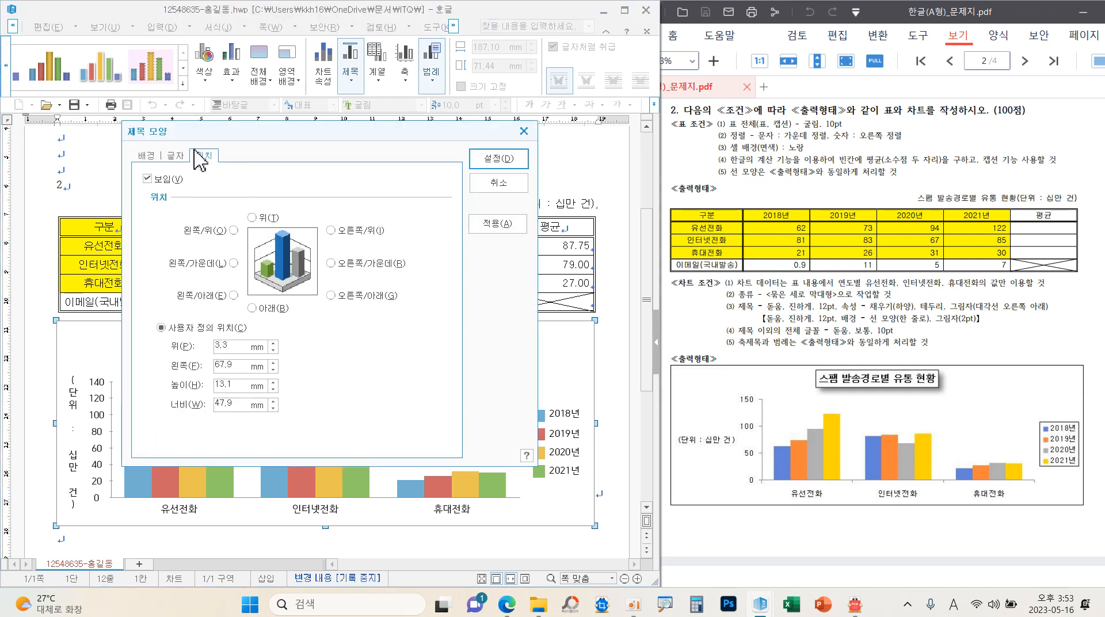
{"action": "key", "text": "ctrl+2"}
{"action": "left_click_drag", "start_coordinate": [206, 167], "coordinate": [222, 142]}
{"action": "mouse_move", "coordinate": [256, 203]}
{"action": "left_mouse_down"}
{"action": "mouse_move", "coordinate": [281, 229]}
{"action": "mouse_move", "coordinate": [246, 203]}
{"action": "left_mouse_up"}
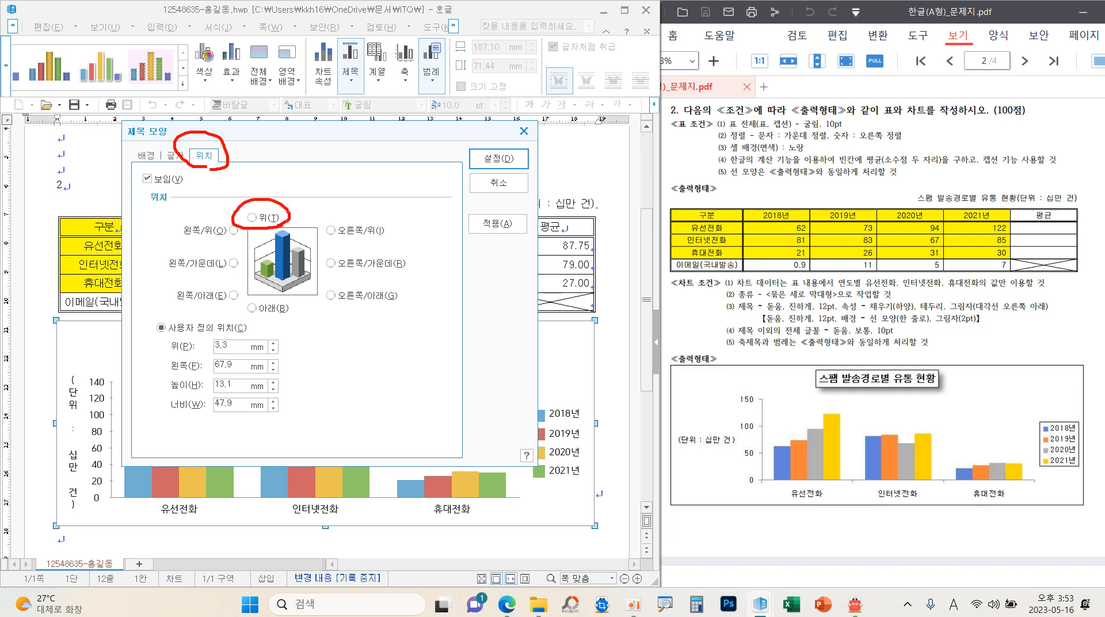
{"action": "key", "text": "Escape"}
{"action": "left_click", "coordinate": [268, 217]}
{"action": "left_click", "coordinate": [496, 161]}
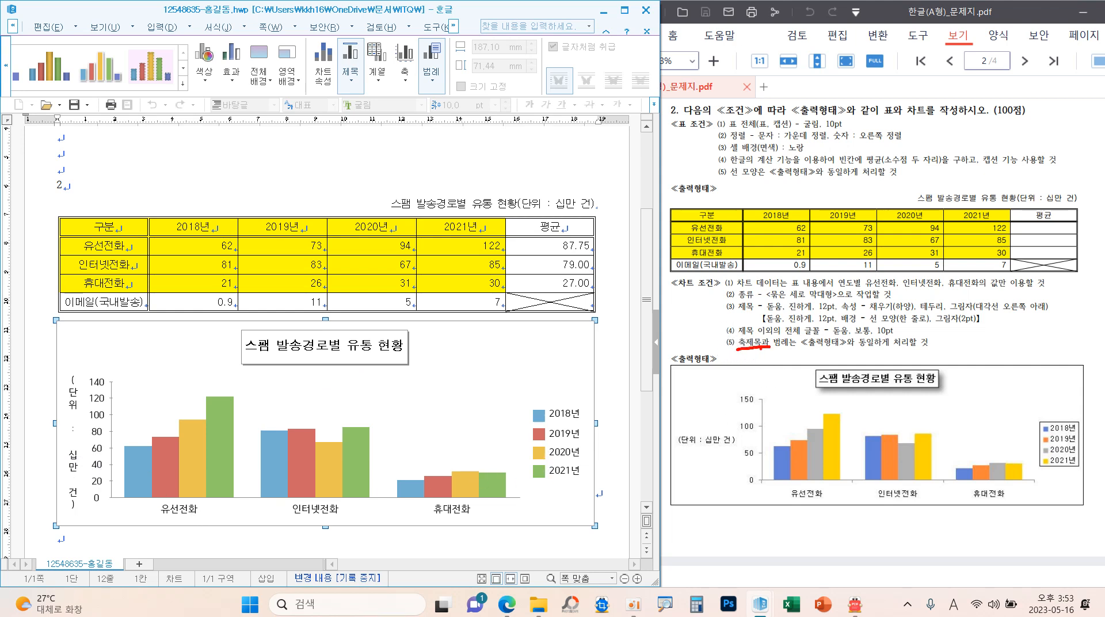
{"action": "left_click_drag", "start_coordinate": [755, 347], "coordinate": [716, 402]}
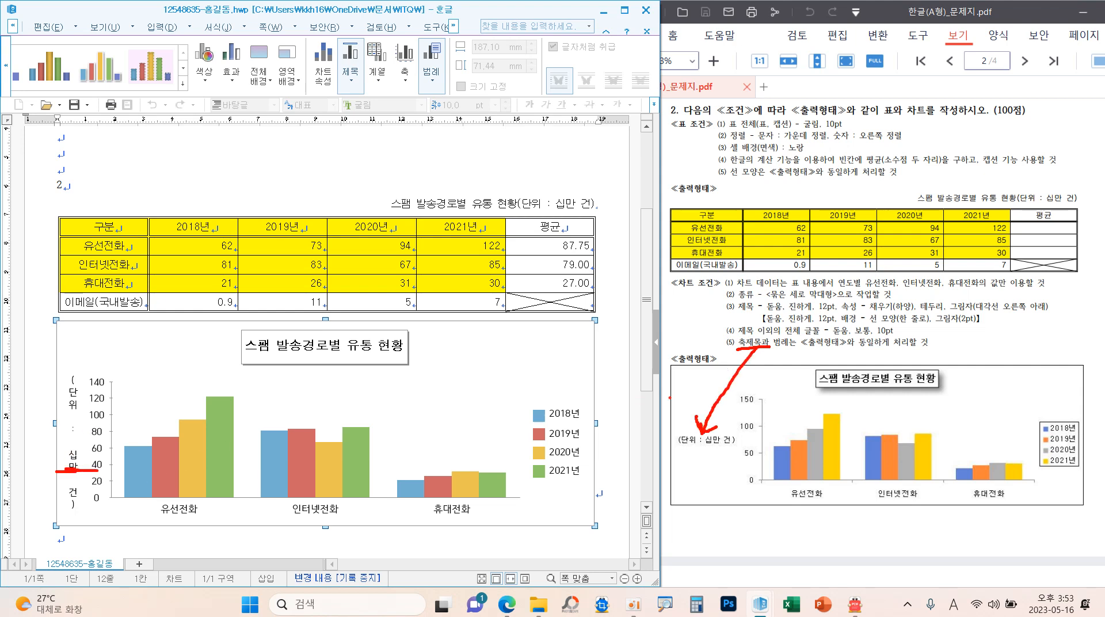
{"action": "left_click_drag", "start_coordinate": [779, 348], "coordinate": [808, 347]}
{"action": "left_click_drag", "start_coordinate": [1081, 428], "coordinate": [1076, 418]}
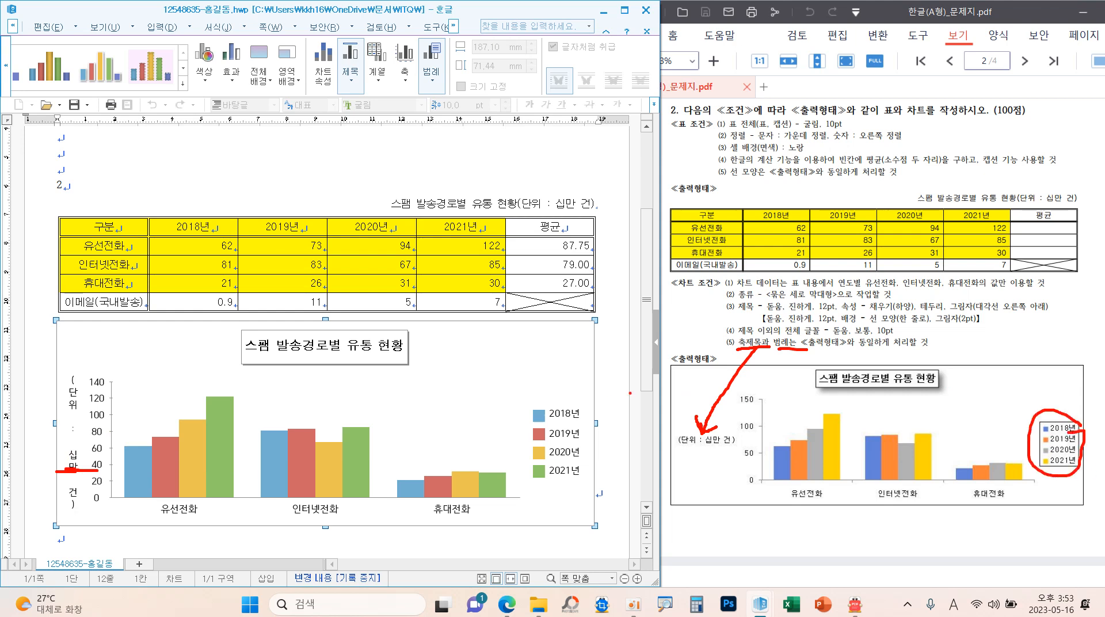
{"action": "left_click_drag", "start_coordinate": [533, 390], "coordinate": [587, 369]}
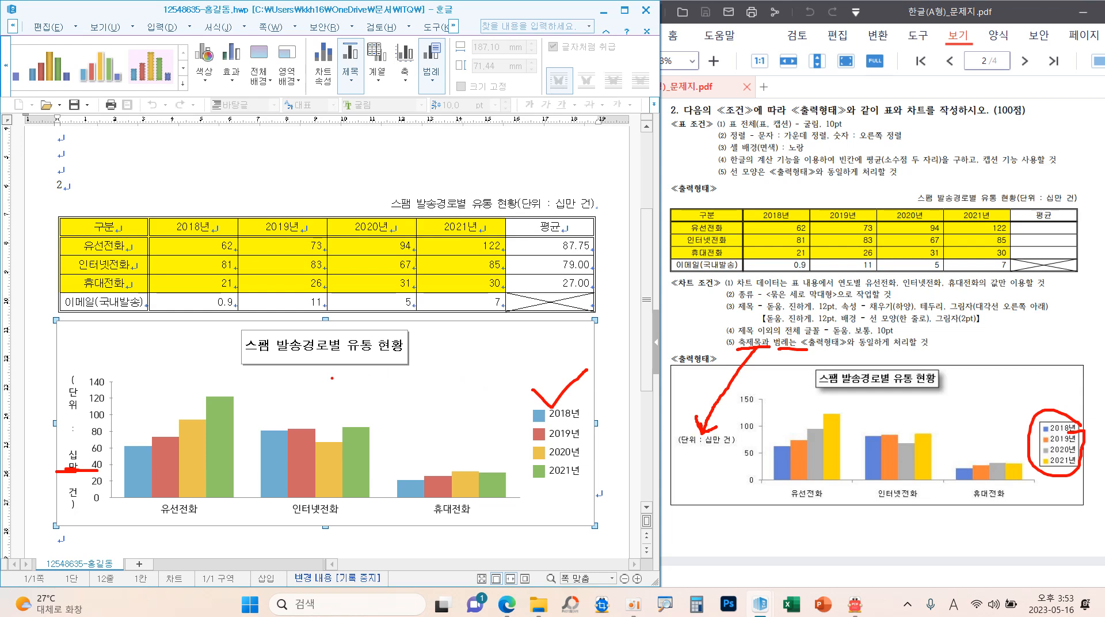
{"action": "key", "text": "Escape"}
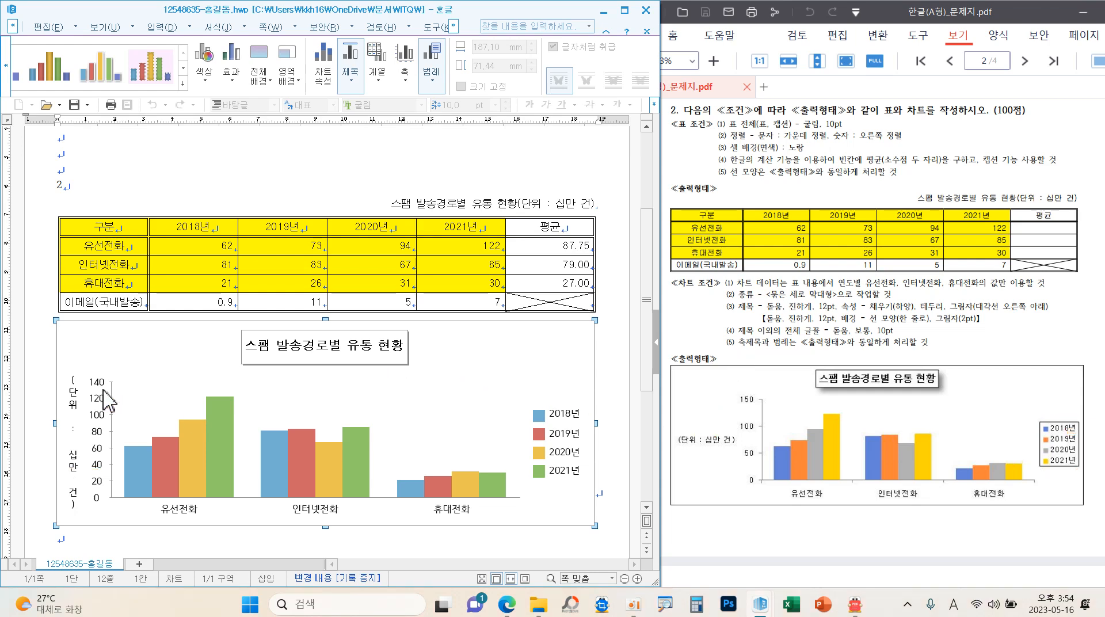
- Format the (단위 : 십만 건) axis title with horizontal text direction, 돋움 font and size 10
{"action": "double_click", "coordinate": [76, 406]}
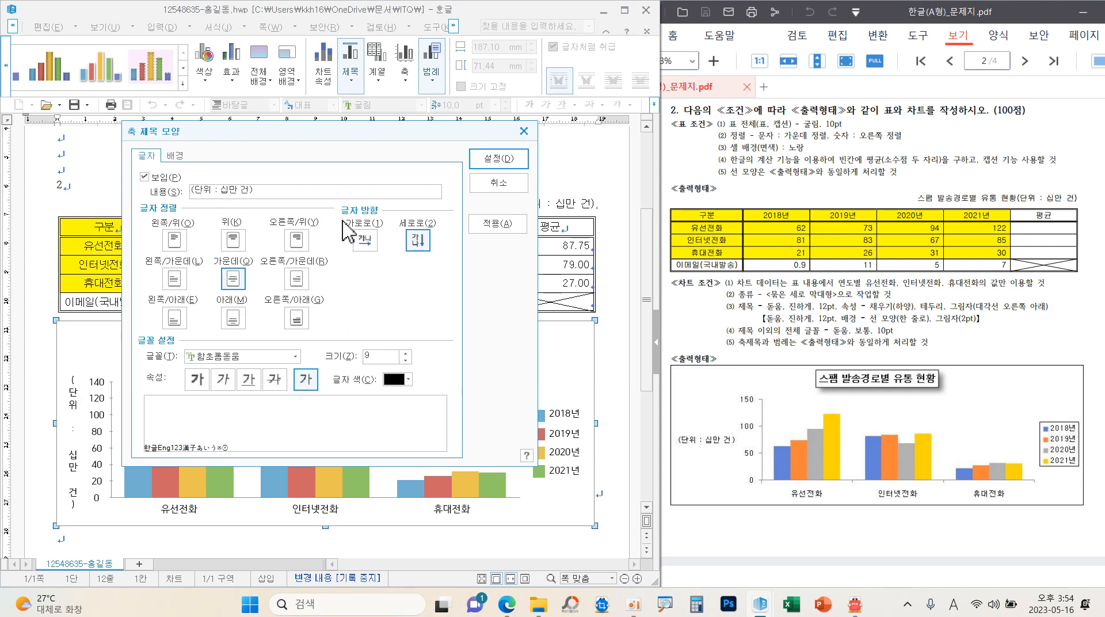
{"action": "left_click_drag", "start_coordinate": [182, 183], "coordinate": [260, 202]}
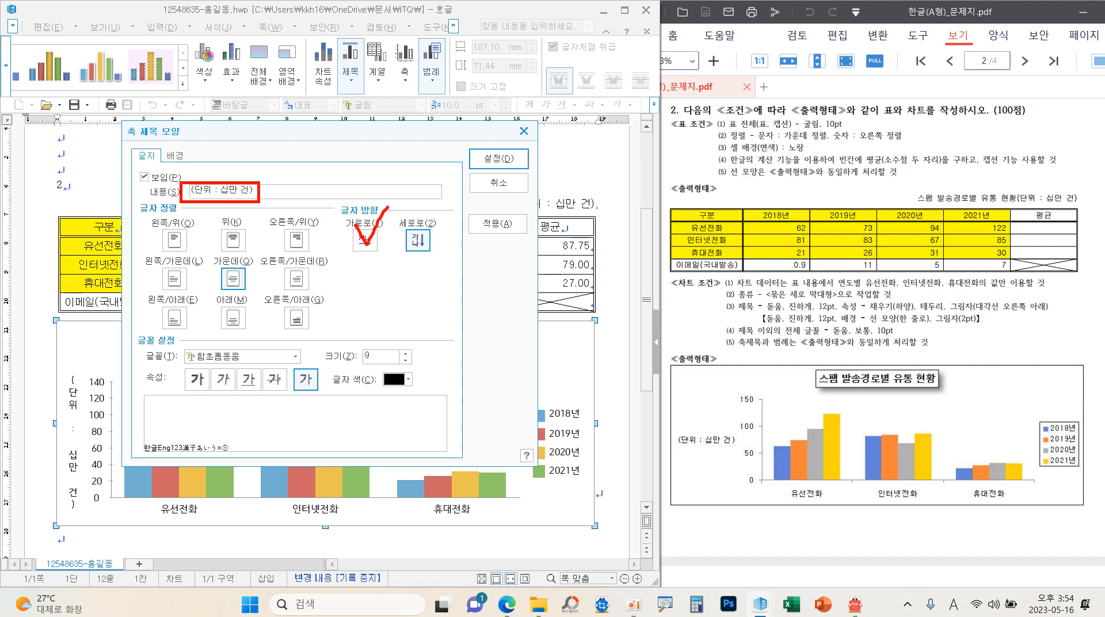
{"action": "left_click", "coordinate": [365, 239]}
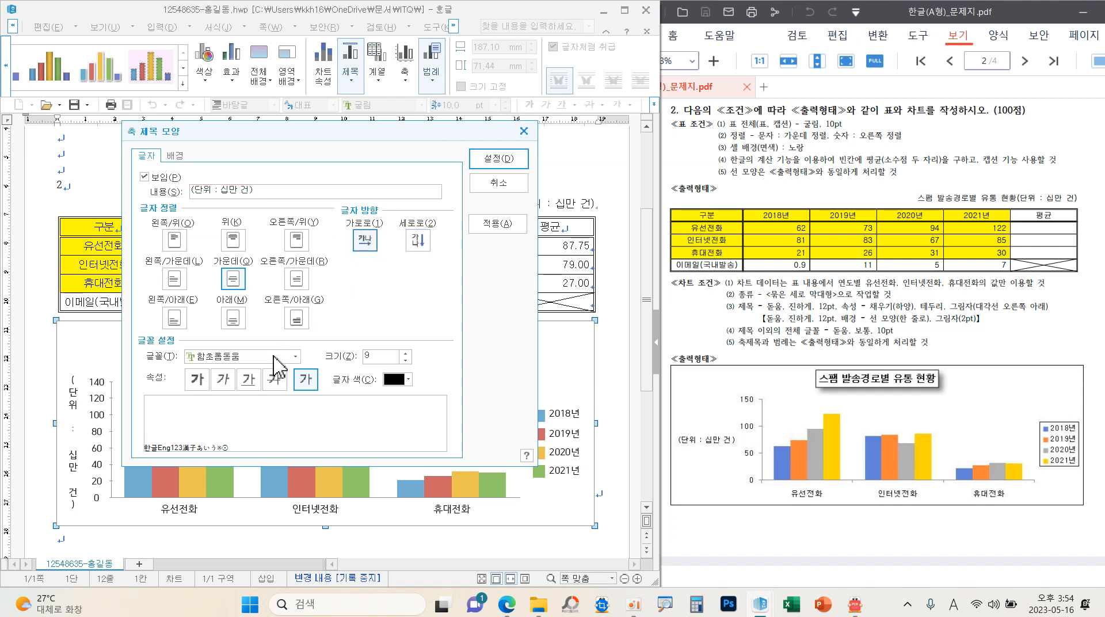
{"action": "left_click", "coordinate": [278, 357]}
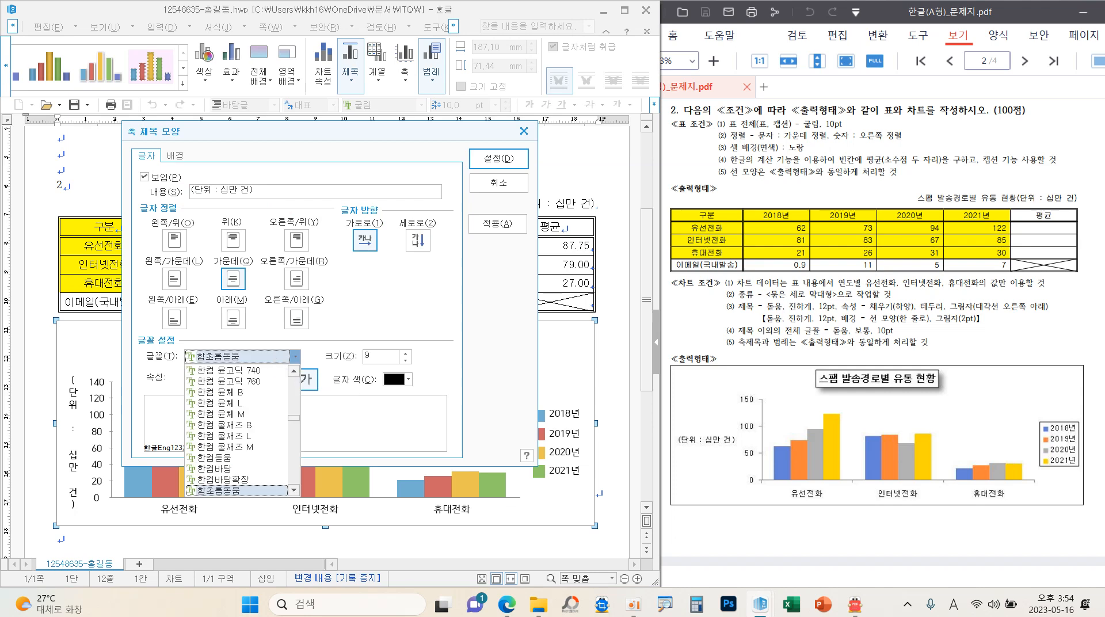
{"action": "type", "text": "돋움"}
{"action": "left_click", "coordinate": [214, 371]}
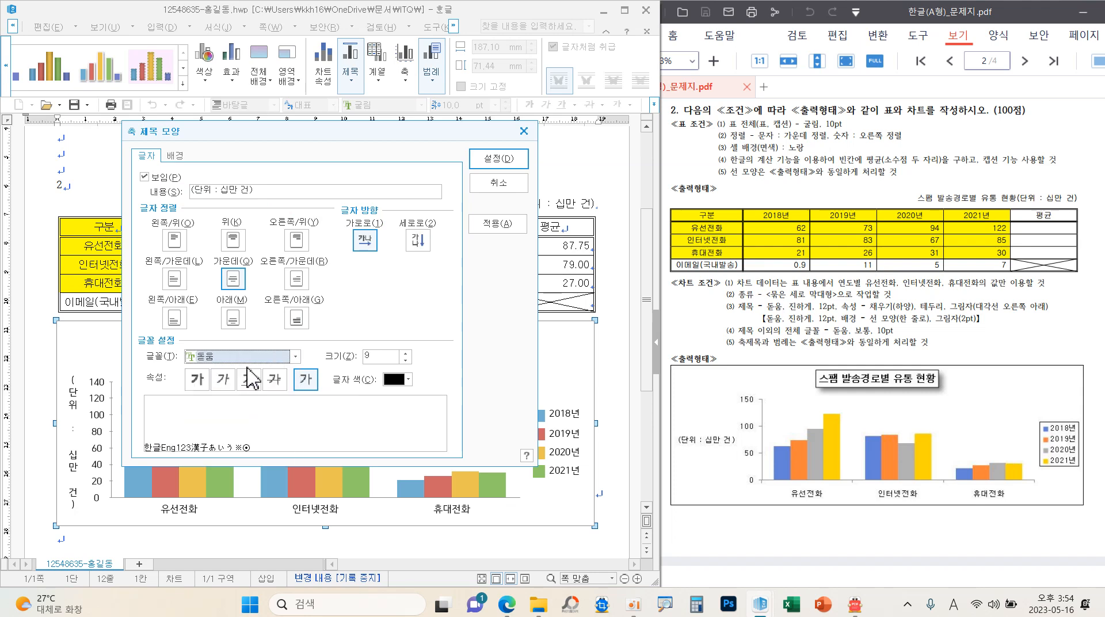
{"action": "left_click", "coordinate": [407, 355]}
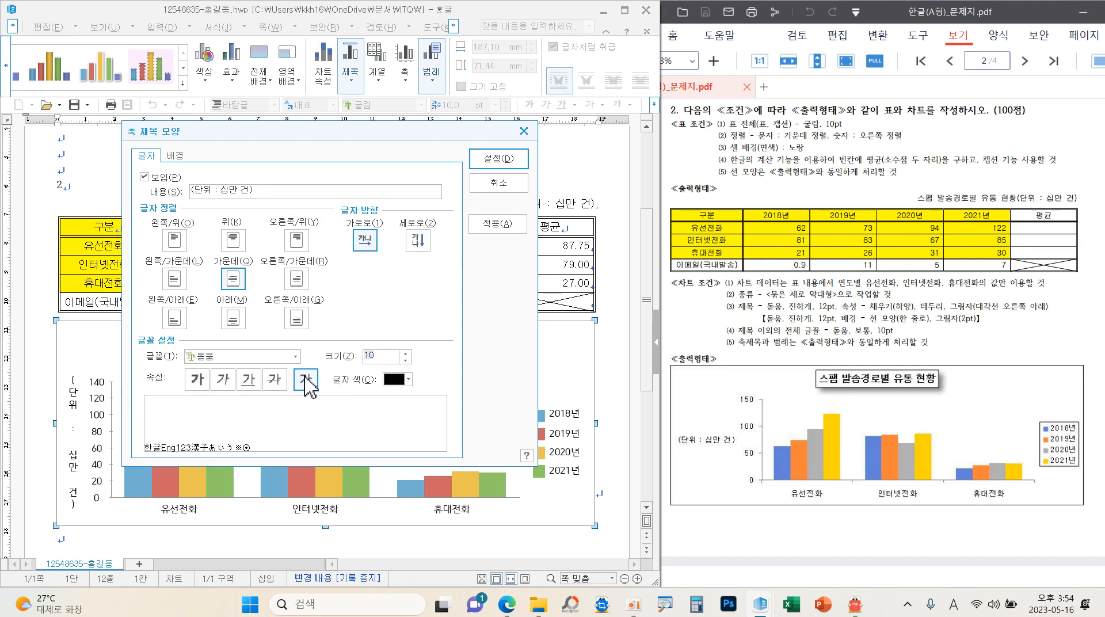
{"action": "left_click", "coordinate": [499, 159]}
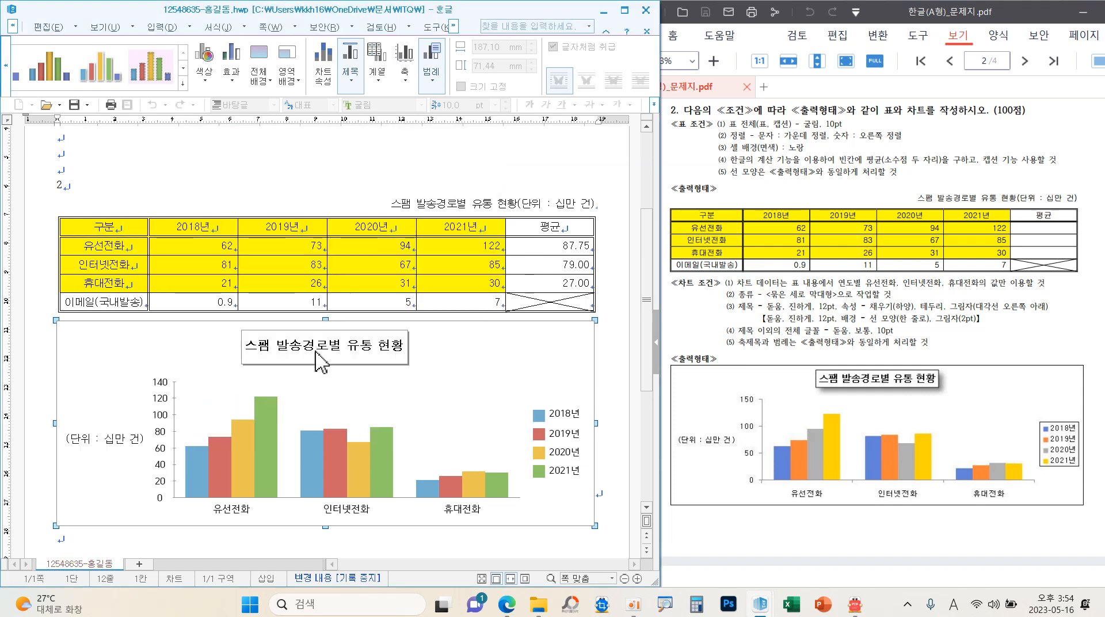
- Set the vertical value axis labels to 돋움 at 10 pt
{"action": "double_click", "coordinate": [163, 441]}
{"action": "left_click", "coordinate": [180, 160]}
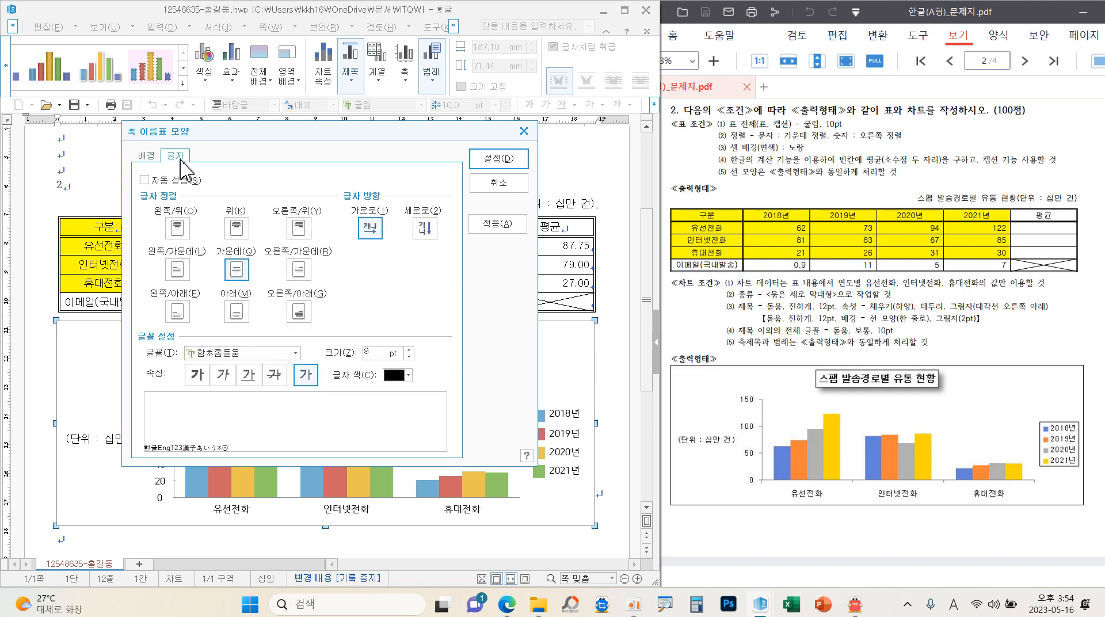
{"action": "left_click", "coordinate": [257, 355]}
{"action": "key", "text": "e"}
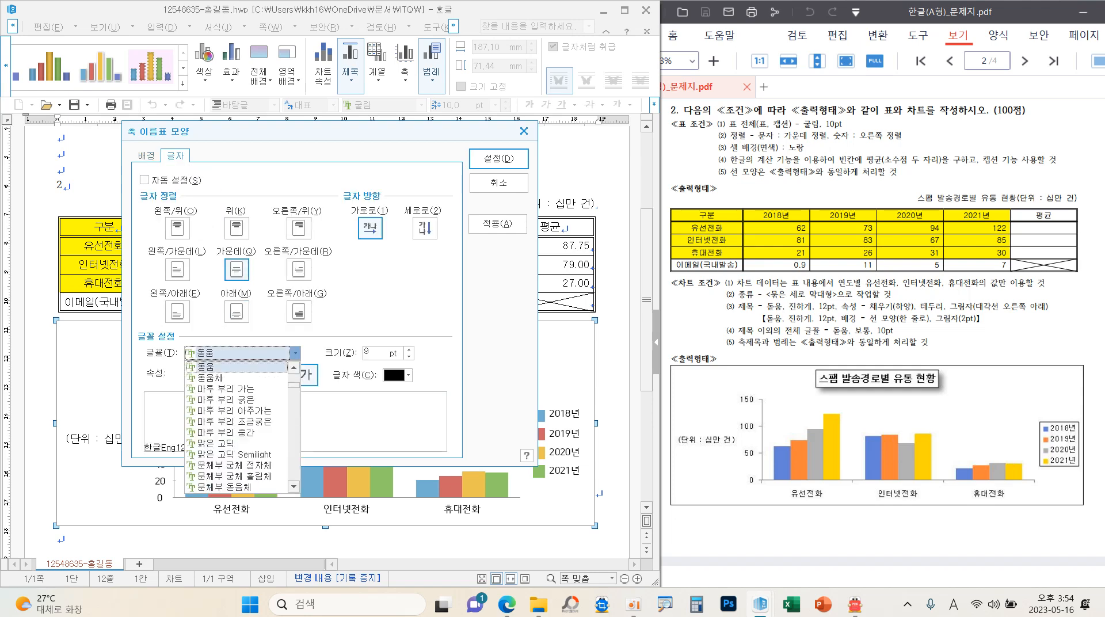
{"action": "left_click", "coordinate": [212, 368]}
{"action": "left_click", "coordinate": [409, 350]}
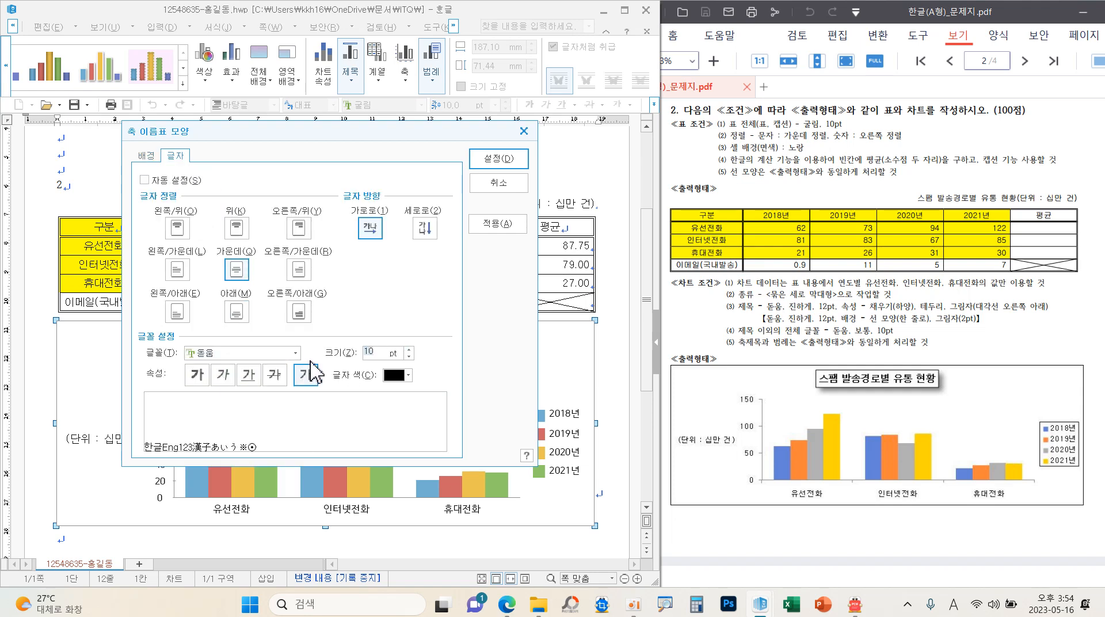
{"action": "left_click", "coordinate": [495, 163]}
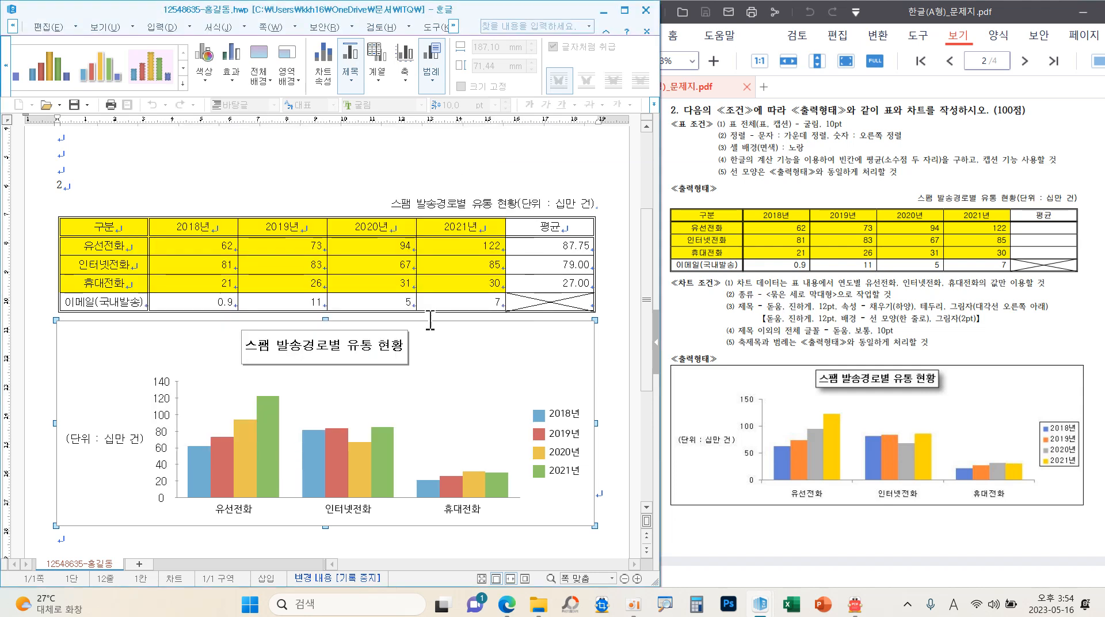
- Set the horizontal category axis labels to 돋움 at 10 pt
{"action": "left_click", "coordinate": [342, 508]}
{"action": "double_click", "coordinate": [342, 511]}
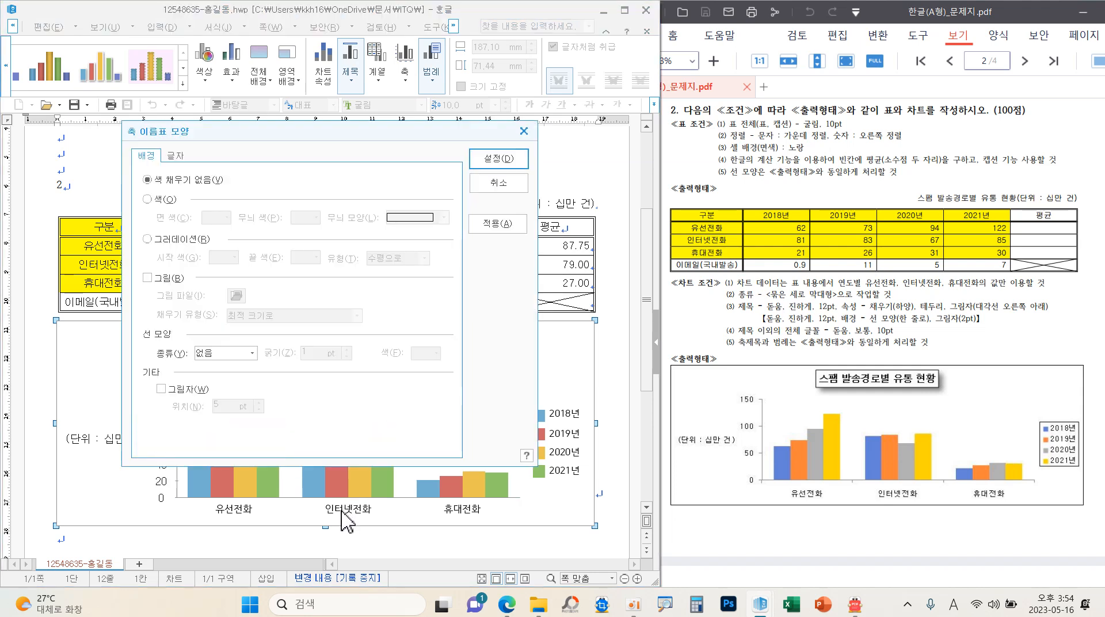
{"action": "left_click", "coordinate": [176, 156]}
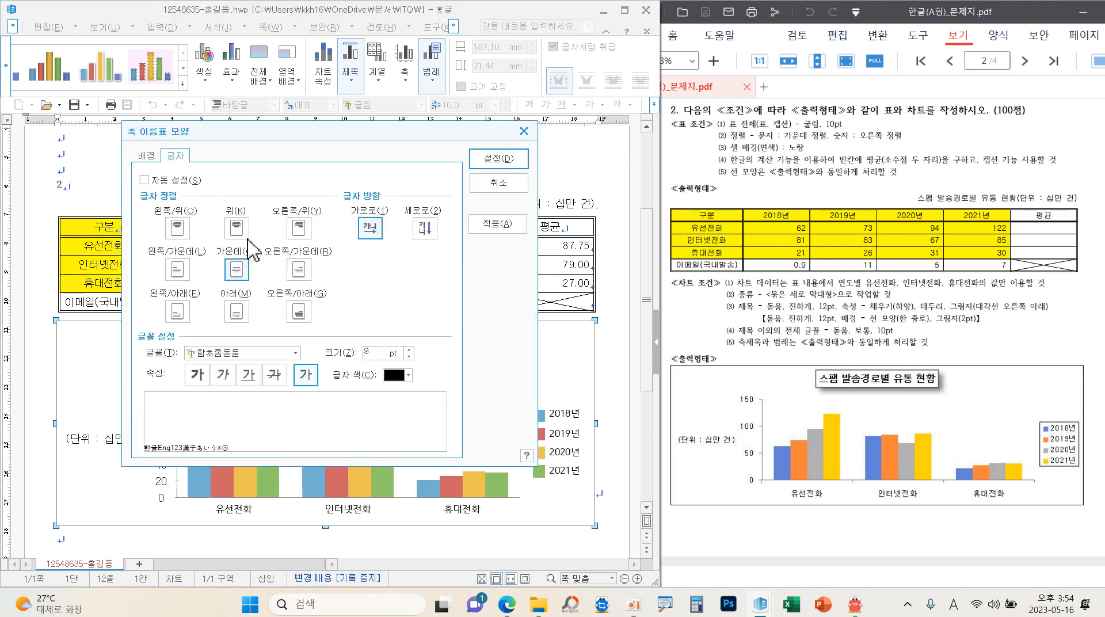
{"action": "left_click", "coordinate": [212, 354]}
{"action": "type", "text": "돋움"}
{"action": "left_click", "coordinate": [211, 367]}
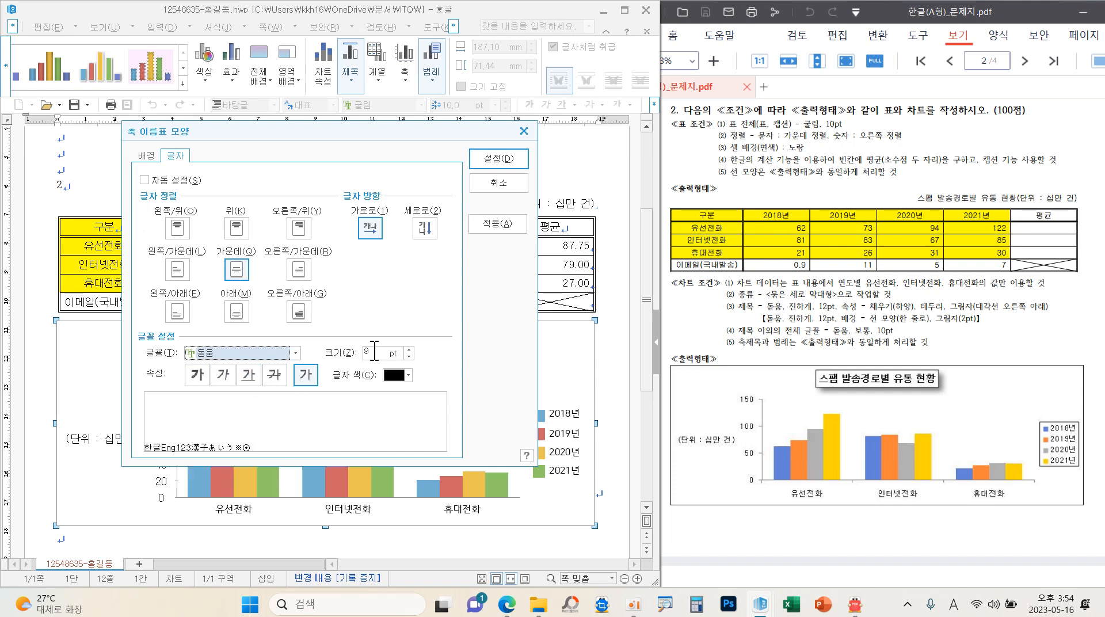
{"action": "left_click", "coordinate": [409, 348]}
{"action": "left_click", "coordinate": [498, 159]}
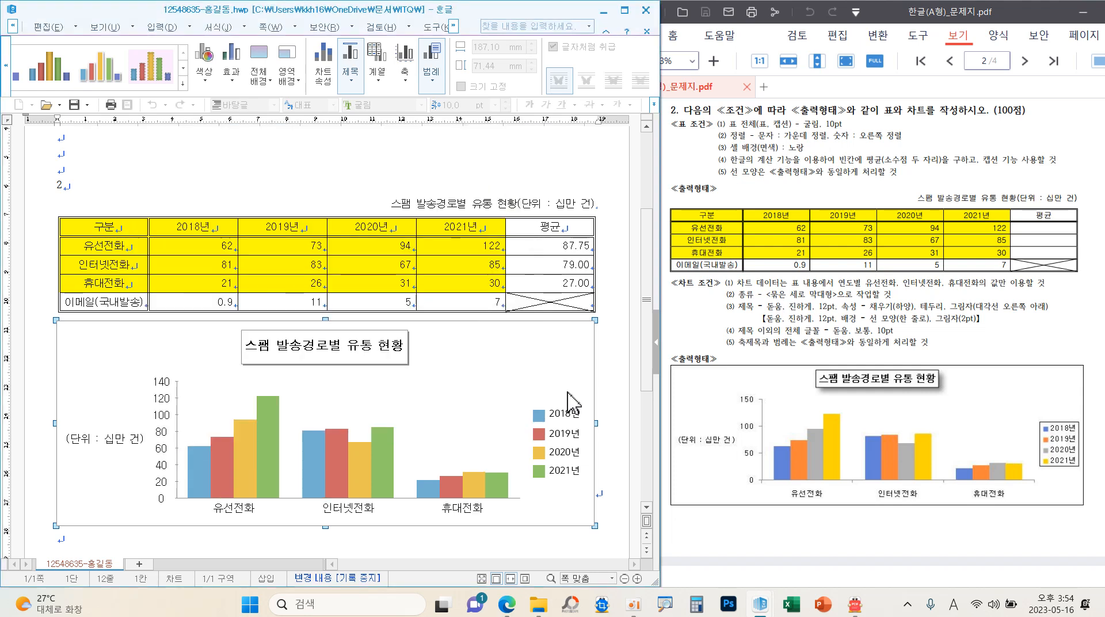
- Give the chart legend a single-line border using the 한 줄로 line type
{"action": "double_click", "coordinate": [565, 438]}
{"action": "left_click", "coordinate": [236, 353]}
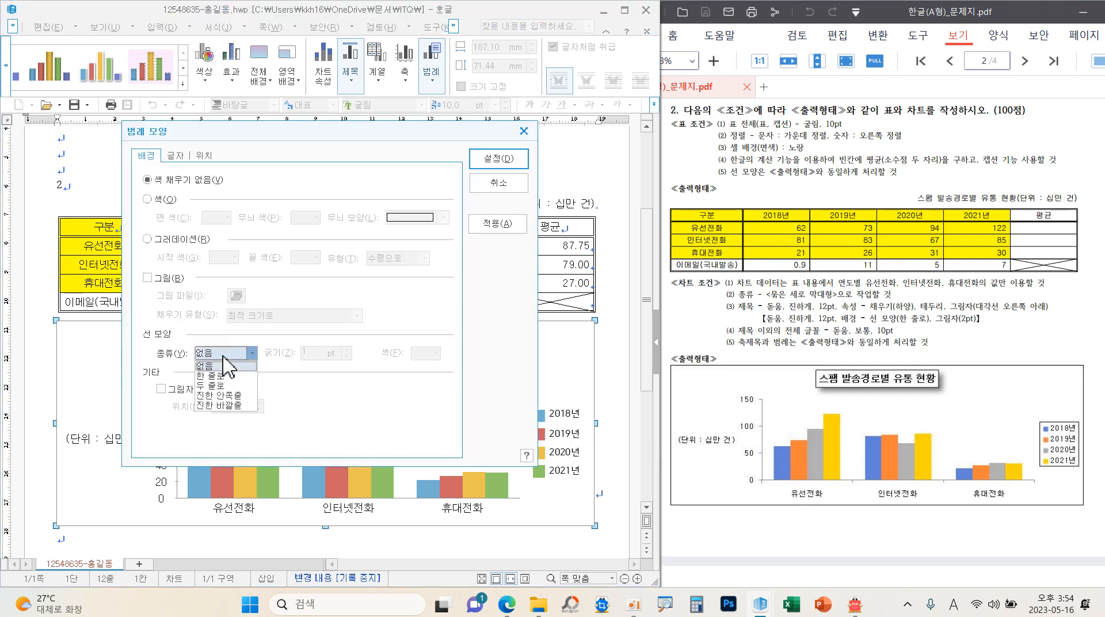
{"action": "left_click", "coordinate": [221, 375]}
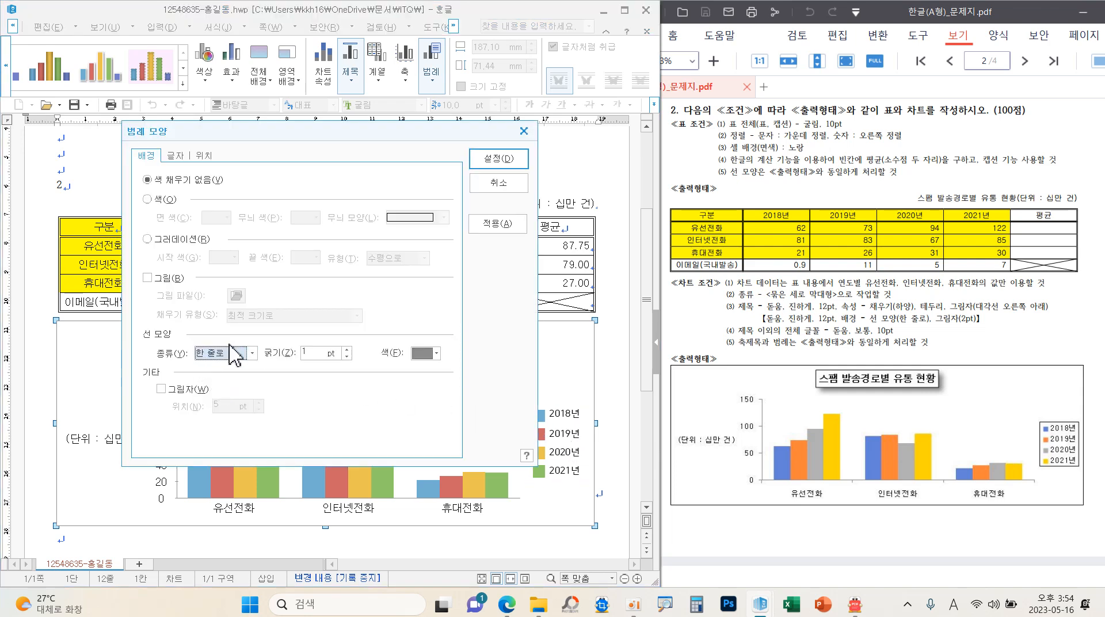
{"action": "left_click_drag", "start_coordinate": [1049, 404], "coordinate": [1088, 397]}
{"action": "left_click_drag", "start_coordinate": [237, 370], "coordinate": [271, 361]}
- Set the legend text to 돋움 at 10 pt and apply the legend formatting
{"action": "left_click", "coordinate": [176, 155]}
{"action": "left_click", "coordinate": [244, 357]}
{"action": "type", "text": "돋움"}
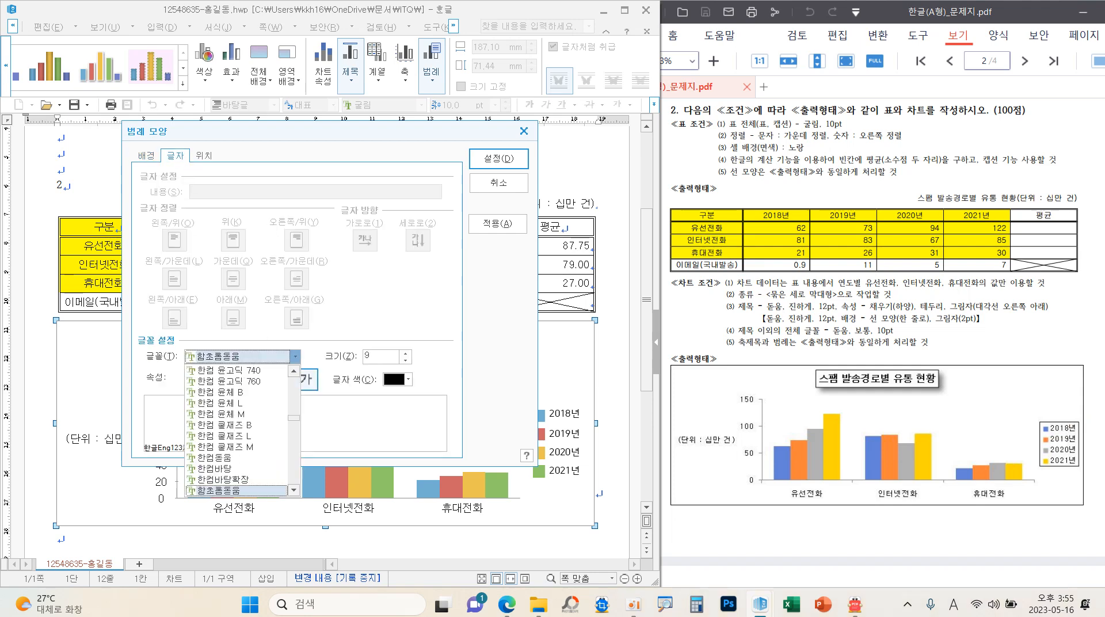
{"action": "left_click", "coordinate": [218, 372]}
{"action": "left_click", "coordinate": [404, 353]}
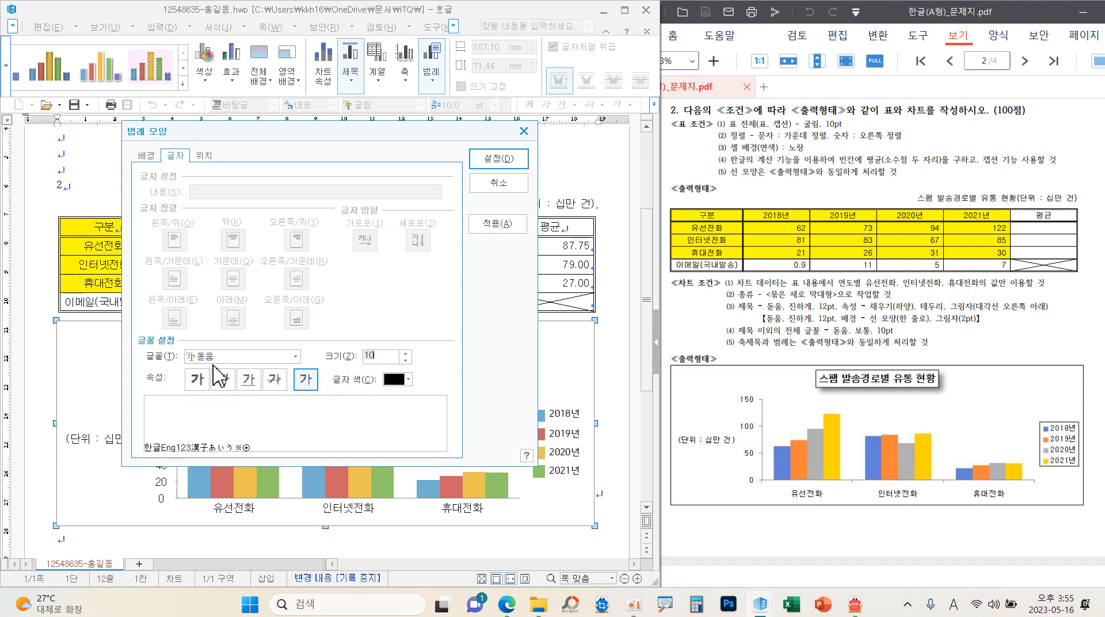
{"action": "left_click", "coordinate": [499, 166]}
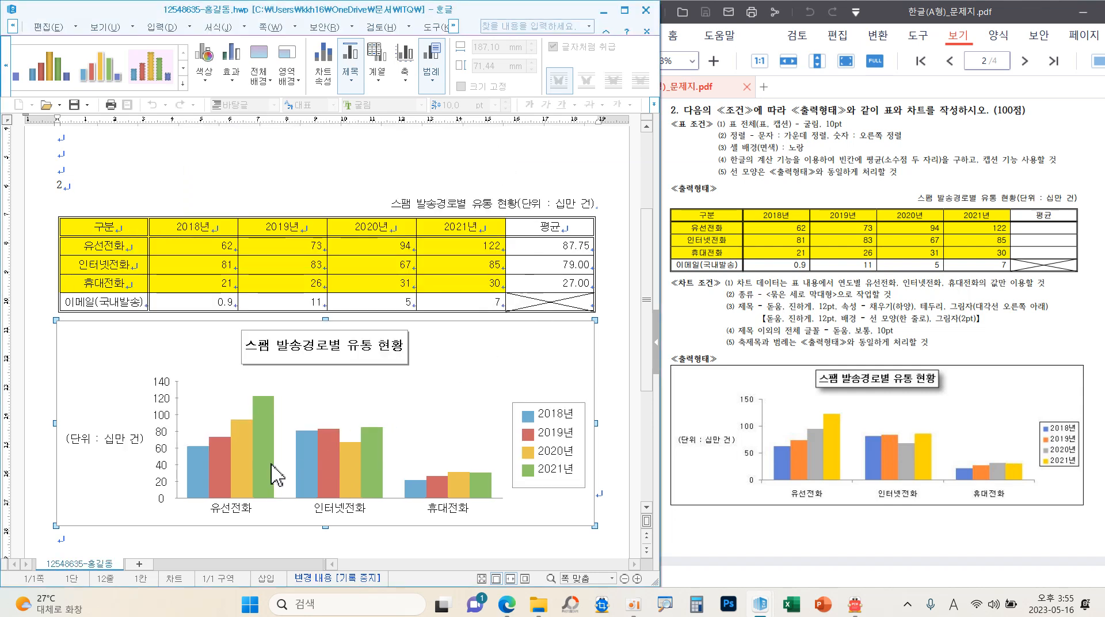
{"action": "mouse_move", "coordinate": [183, 489]}
{"action": "left_mouse_down"}
{"action": "mouse_move", "coordinate": [170, 368]}
{"action": "mouse_move", "coordinate": [171, 484]}
{"action": "left_mouse_up"}
{"action": "mouse_move", "coordinate": [426, 492]}
{"action": "left_mouse_down"}
{"action": "mouse_move", "coordinate": [340, 478]}
{"action": "mouse_move", "coordinate": [404, 514]}
{"action": "left_mouse_up"}
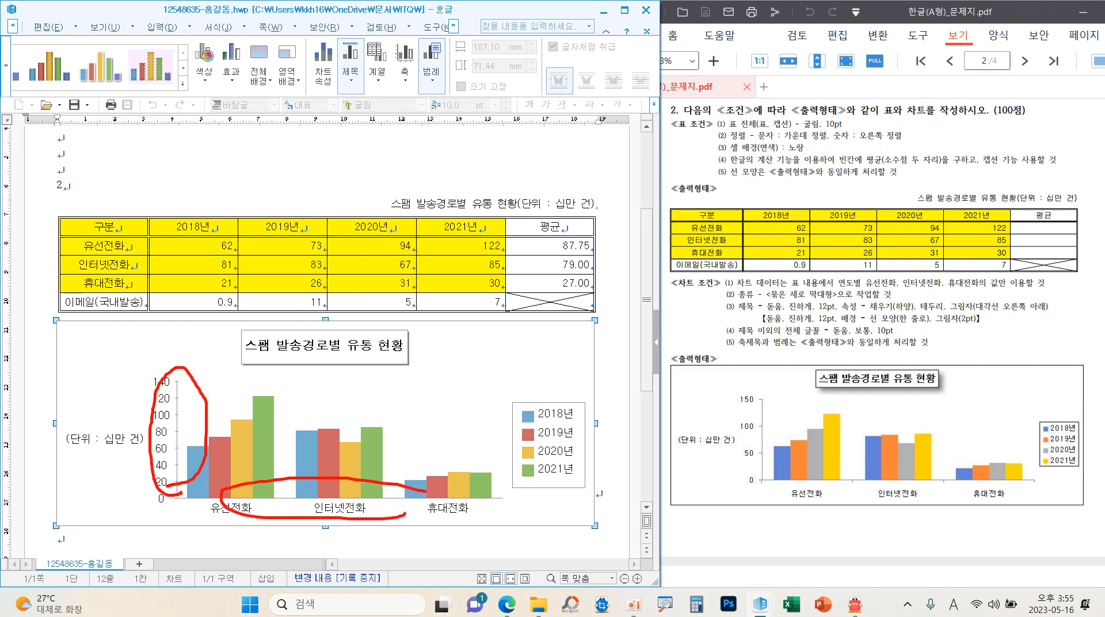
{"action": "mouse_move", "coordinate": [987, 479]}
{"action": "left_mouse_down"}
{"action": "mouse_move", "coordinate": [799, 487]}
{"action": "mouse_move", "coordinate": [985, 481]}
{"action": "left_mouse_up"}
{"action": "mouse_move", "coordinate": [781, 401]}
{"action": "left_mouse_down"}
{"action": "mouse_move", "coordinate": [748, 498]}
{"action": "mouse_move", "coordinate": [785, 410]}
{"action": "left_mouse_up"}
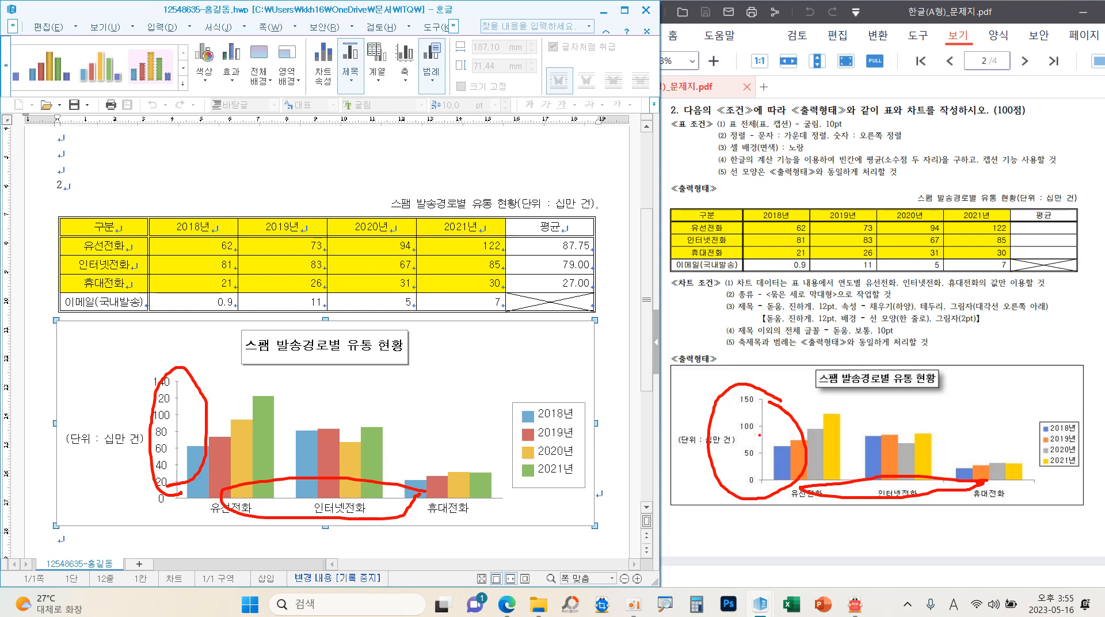
{"action": "key", "text": "Escape"}
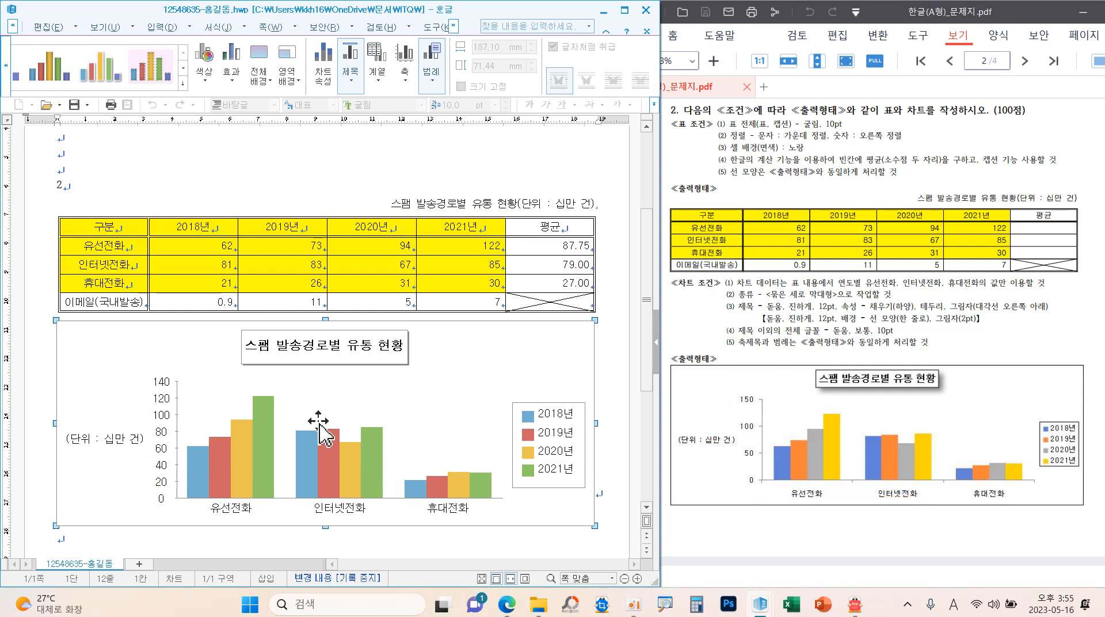
- Turn off automatic scaling for the vertical value axis, with maximum 150 and 3 major divisions (큰 눈금선)
{"action": "double_click", "coordinate": [177, 427]}
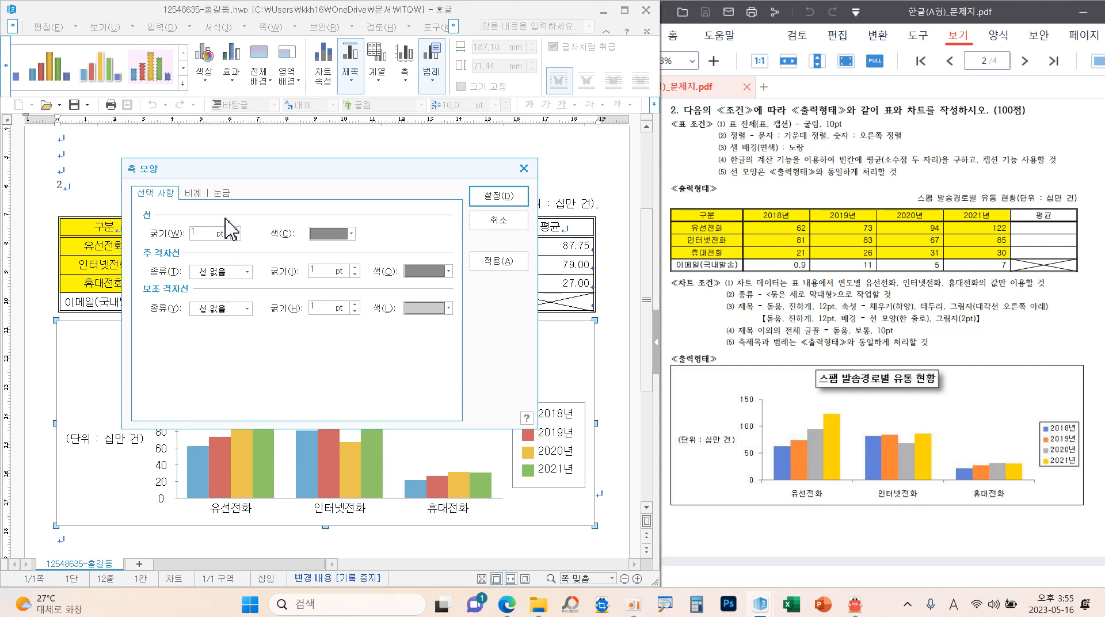
{"action": "left_click", "coordinate": [194, 193]}
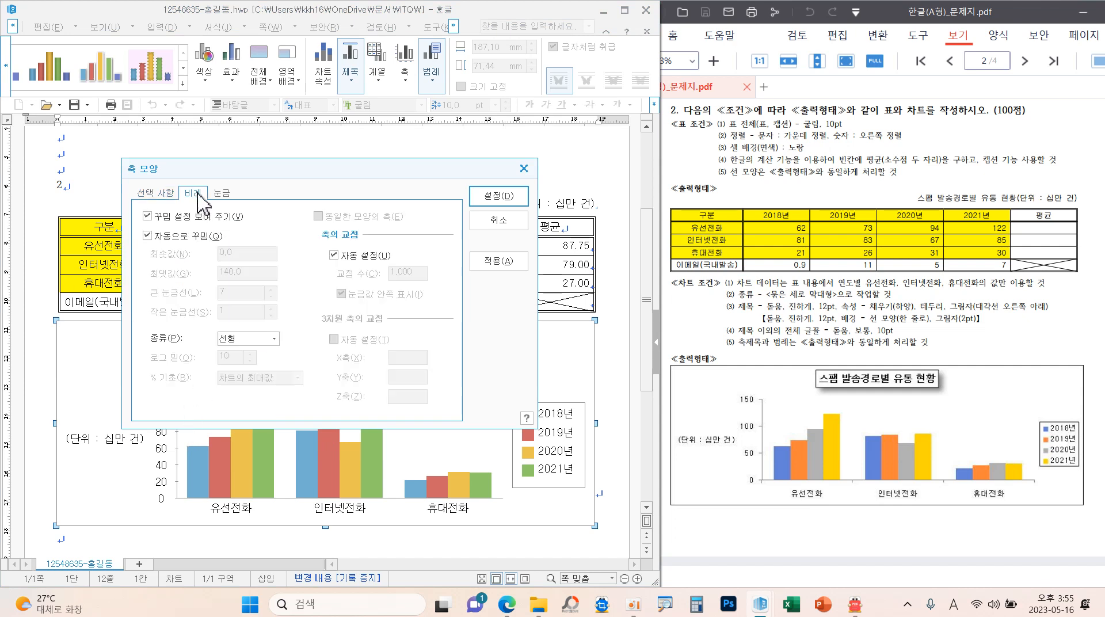
{"action": "left_click", "coordinate": [205, 237]}
{"action": "left_click_drag", "start_coordinate": [250, 172], "coordinate": [352, 213]}
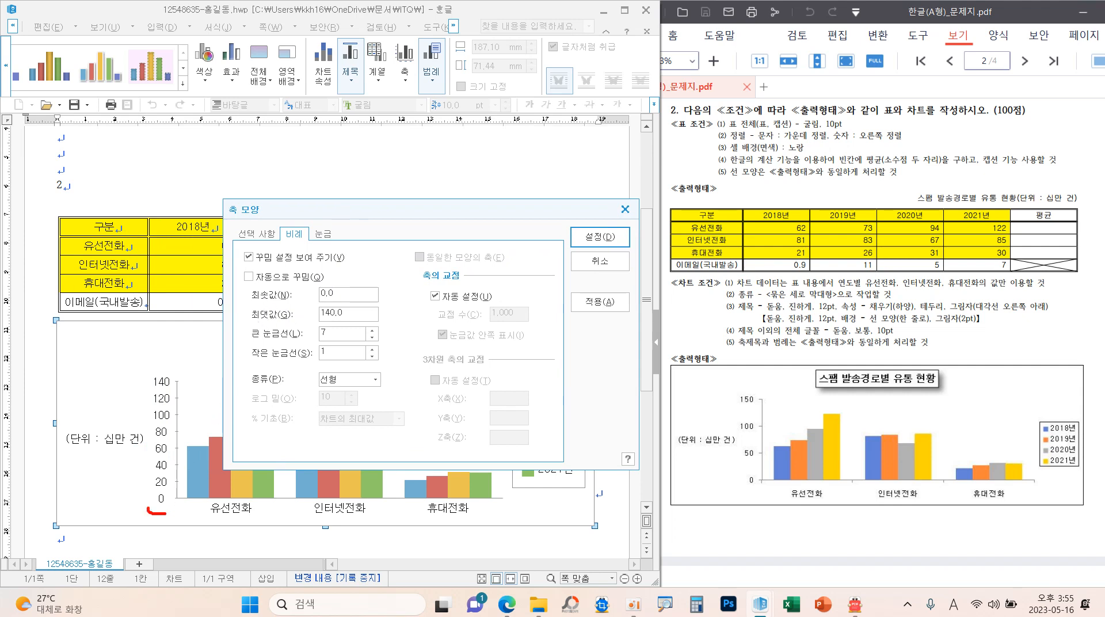
{"action": "left_click_drag", "start_coordinate": [175, 383], "coordinate": [172, 368]}
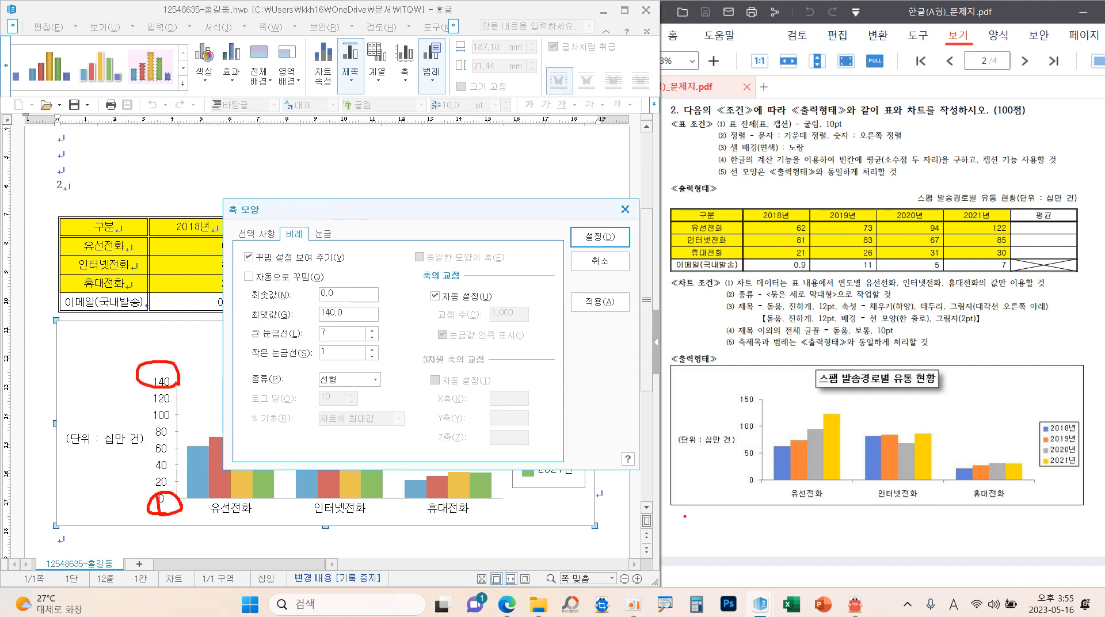
{"action": "mouse_move", "coordinate": [775, 493]}
{"action": "left_mouse_down"}
{"action": "mouse_move", "coordinate": [719, 485]}
{"action": "mouse_move", "coordinate": [755, 499]}
{"action": "left_mouse_up"}
{"action": "left_click_drag", "start_coordinate": [762, 402], "coordinate": [761, 397]}
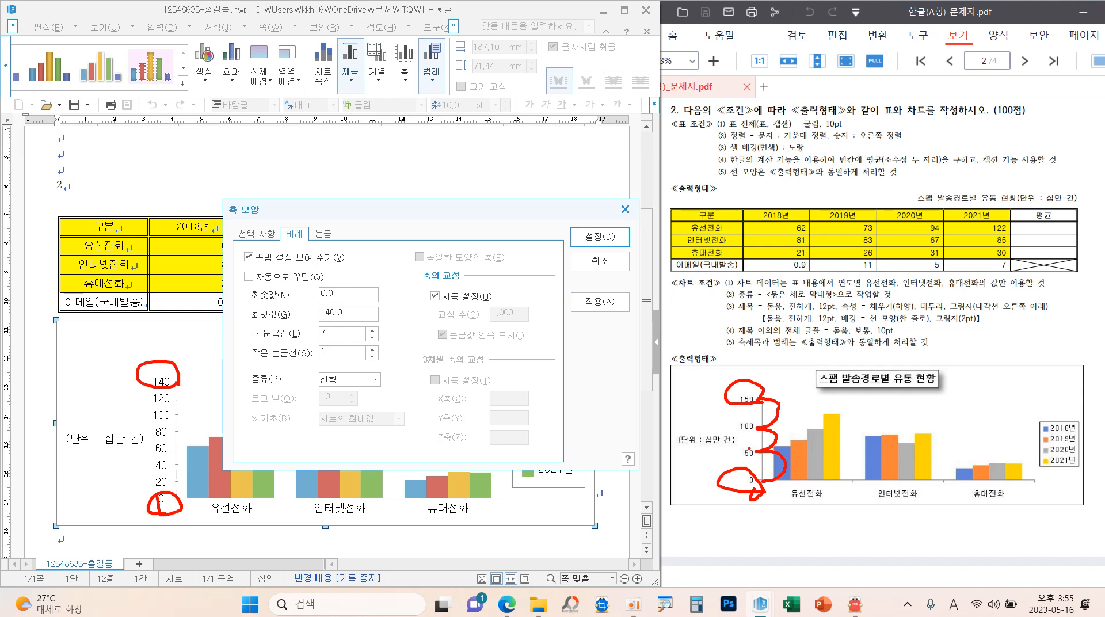
{"action": "key", "text": "Escape"}
{"action": "left_click_drag", "start_coordinate": [364, 316], "coordinate": [297, 309]}
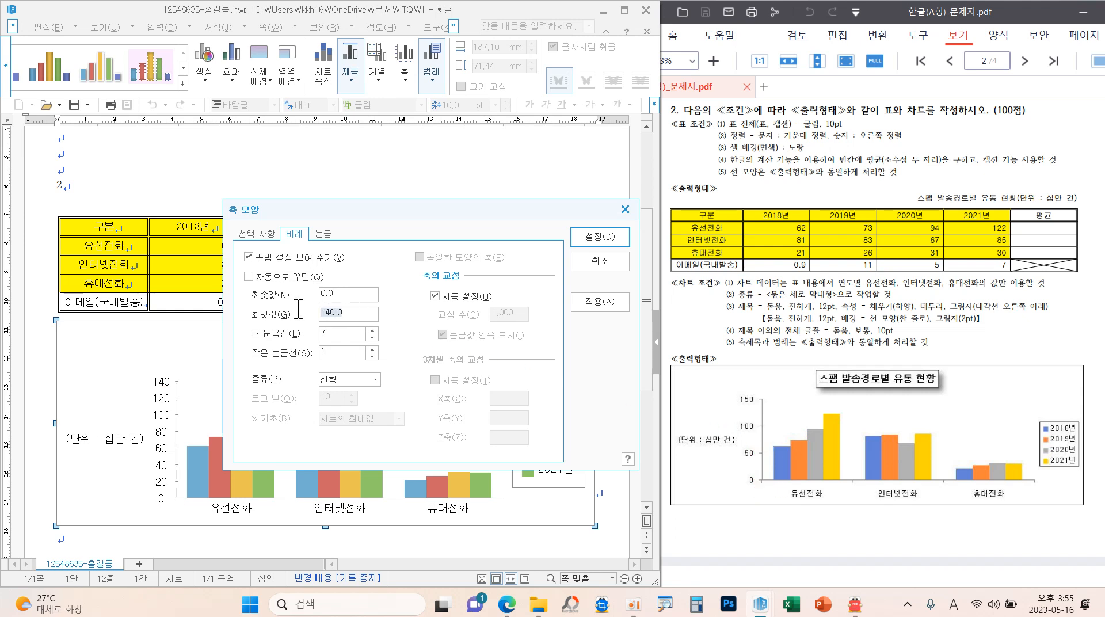
{"action": "type", "text": "150"}
{"action": "left_click", "coordinate": [372, 338]}
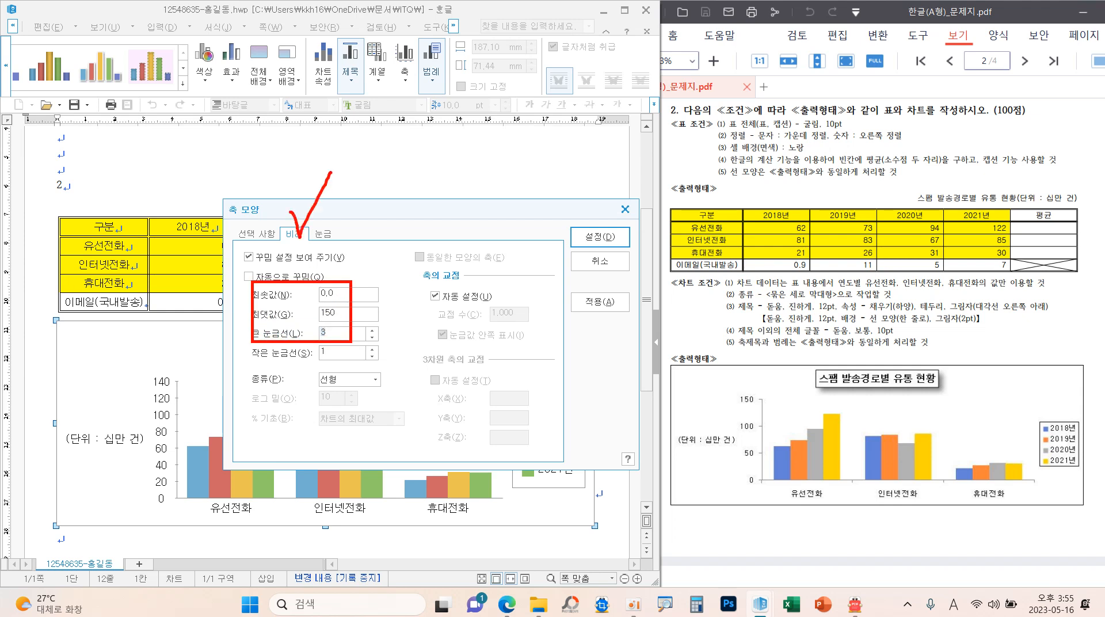
- Place the vertical axis tick marks outside (바깥쪽) and apply the axis settings
{"action": "left_click", "coordinate": [324, 236]}
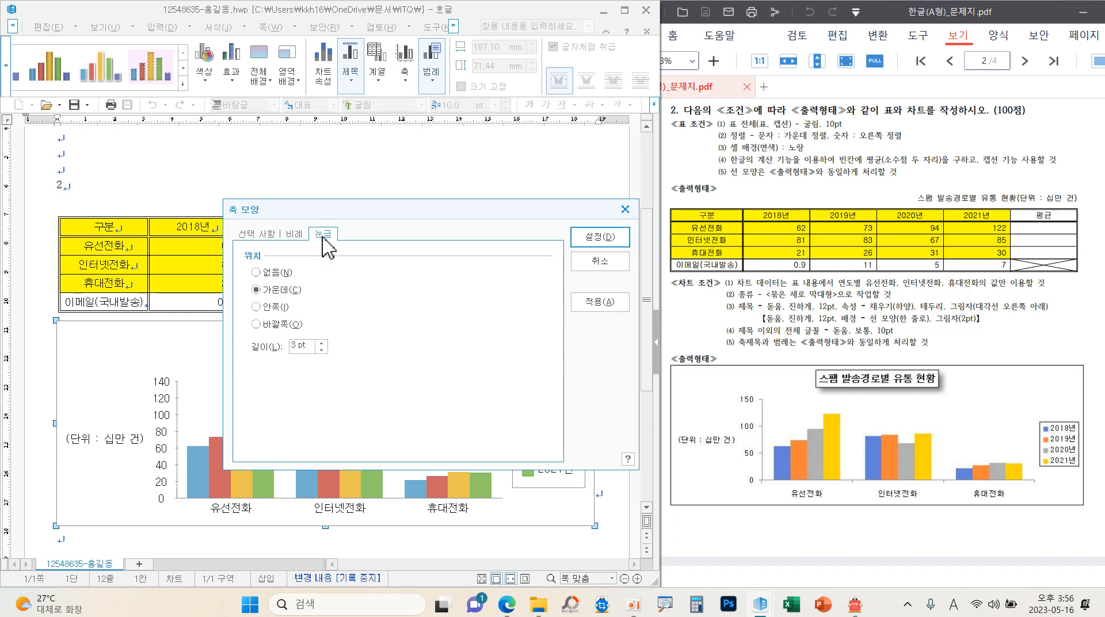
{"action": "left_click", "coordinate": [275, 325]}
{"action": "left_click", "coordinate": [599, 236]}
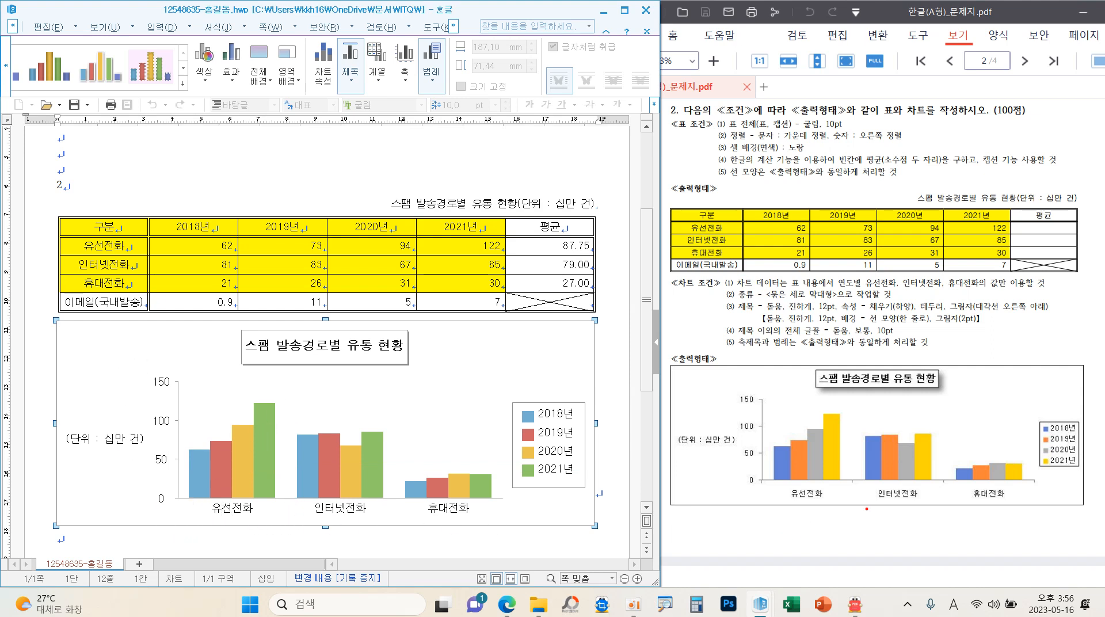
- Place the horizontal category axis tick marks outside (바깥쪽)
{"action": "mouse_move", "coordinate": [956, 489]}
{"action": "left_mouse_down"}
{"action": "mouse_move", "coordinate": [818, 480]}
{"action": "mouse_move", "coordinate": [946, 473]}
{"action": "left_mouse_up"}
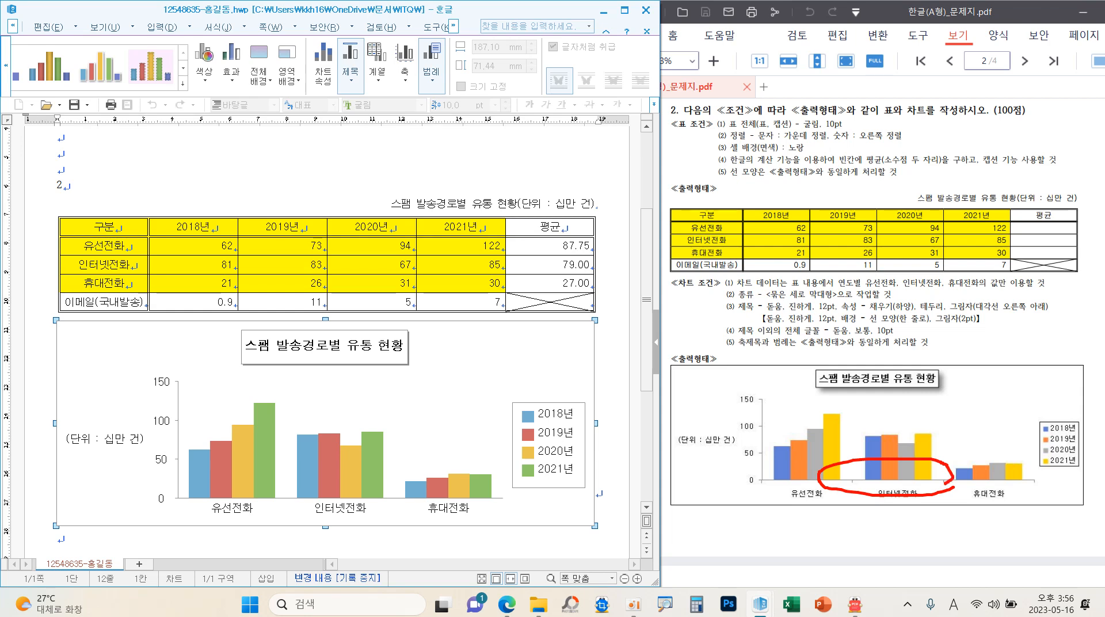
{"action": "key", "text": "Escape"}
{"action": "left_click", "coordinate": [288, 500]}
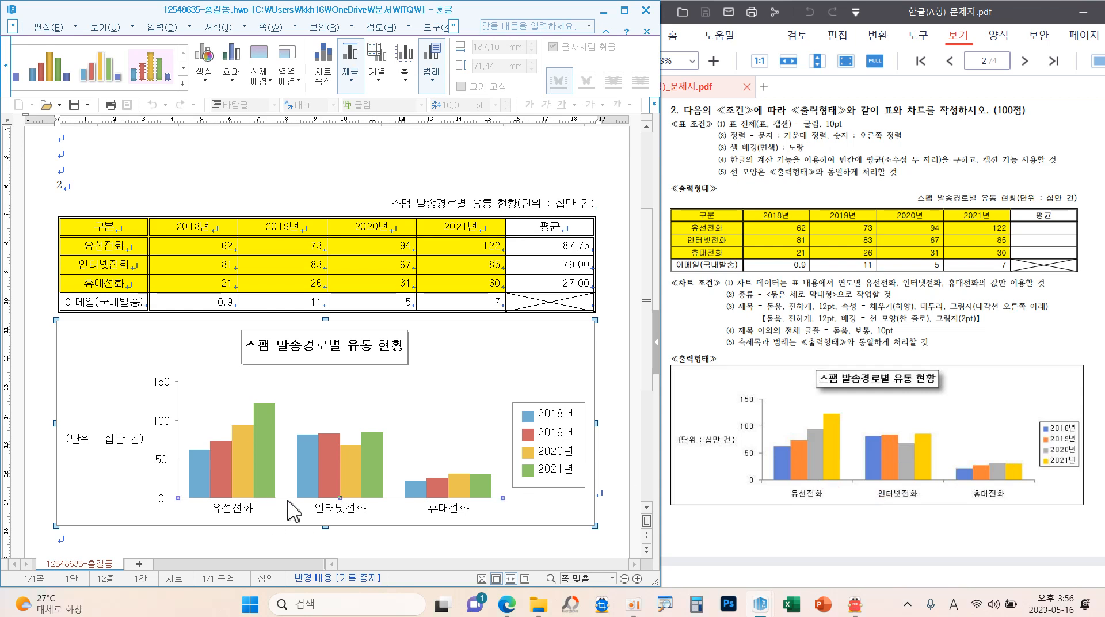
{"action": "double_click", "coordinate": [288, 501]}
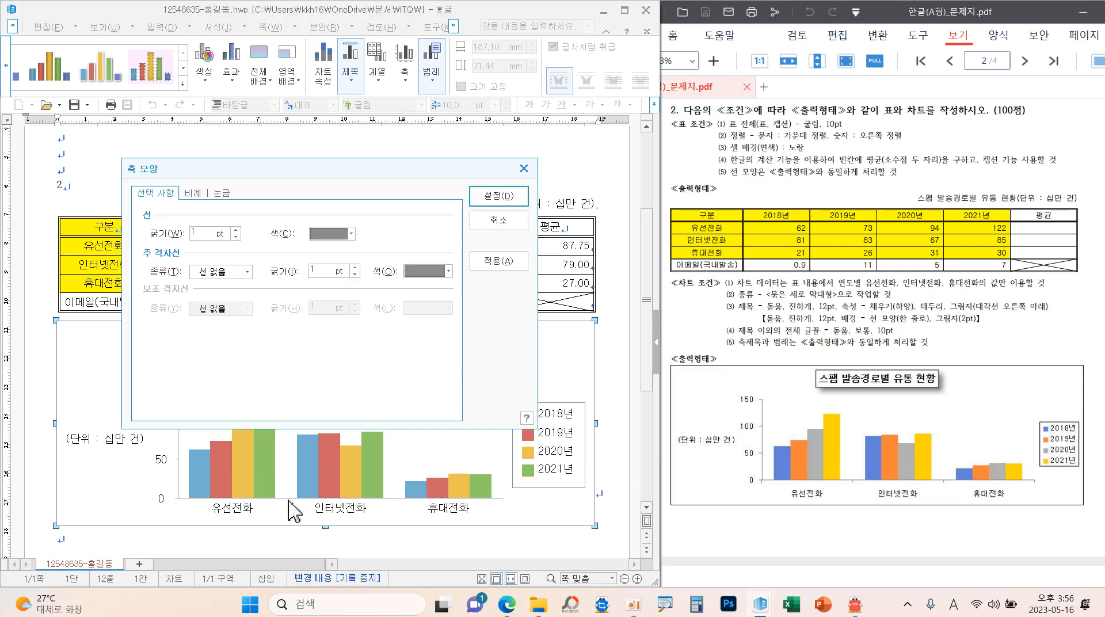
{"action": "left_click", "coordinate": [221, 194]}
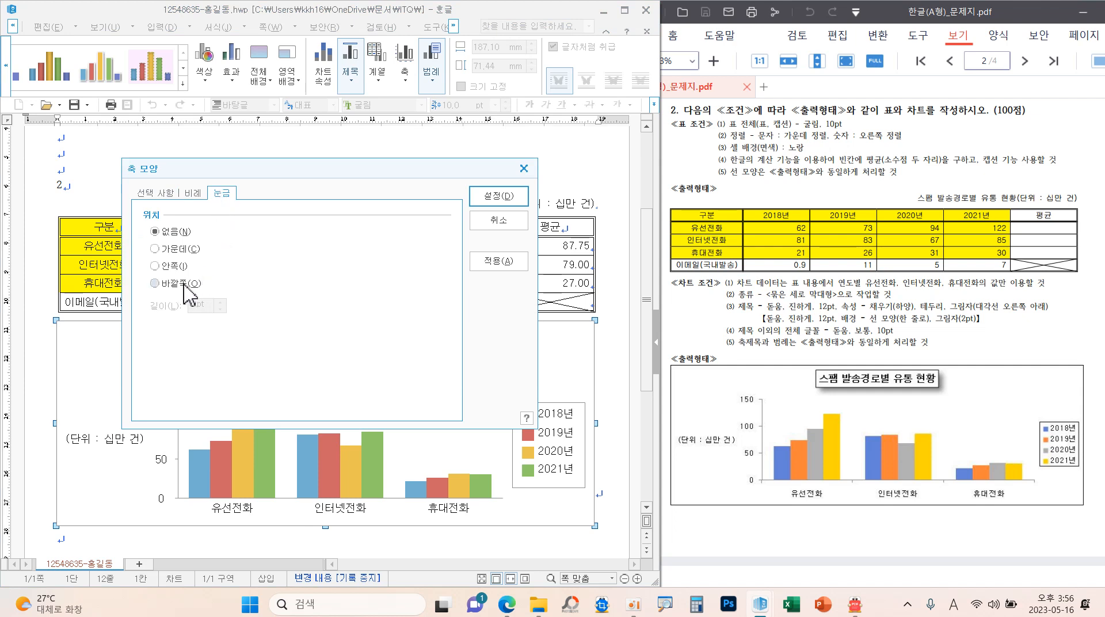
{"action": "left_click", "coordinate": [154, 283]}
{"action": "left_click", "coordinate": [486, 195]}
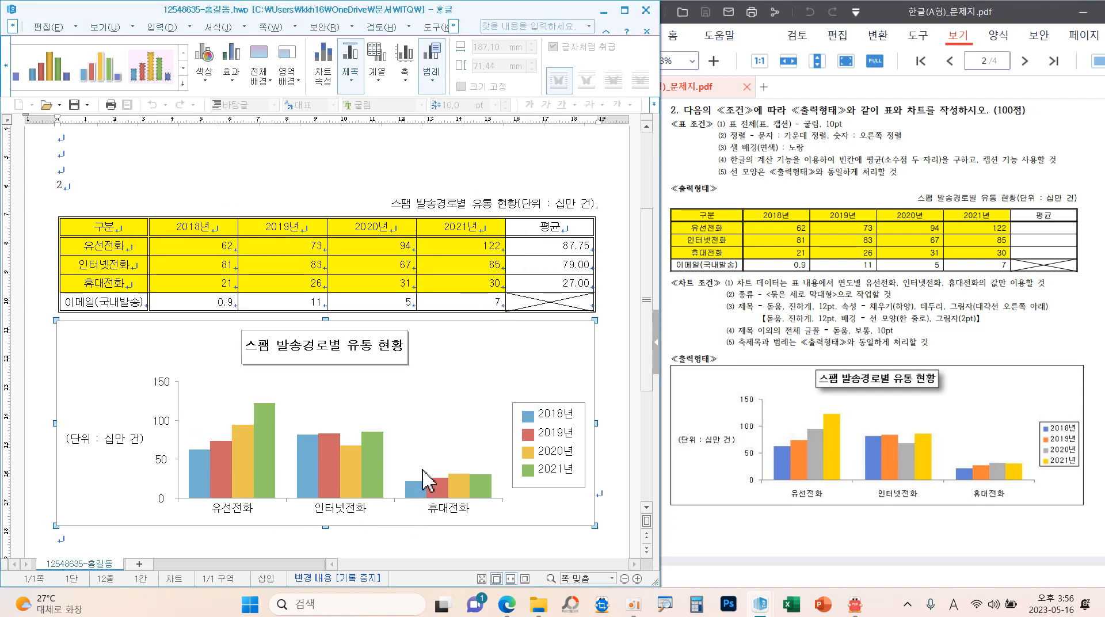
- Save the document and insert a page break on the empty line below the chart
{"action": "scroll", "coordinate": [425, 459], "scroll_direction": "down", "scroll_amount": 3}
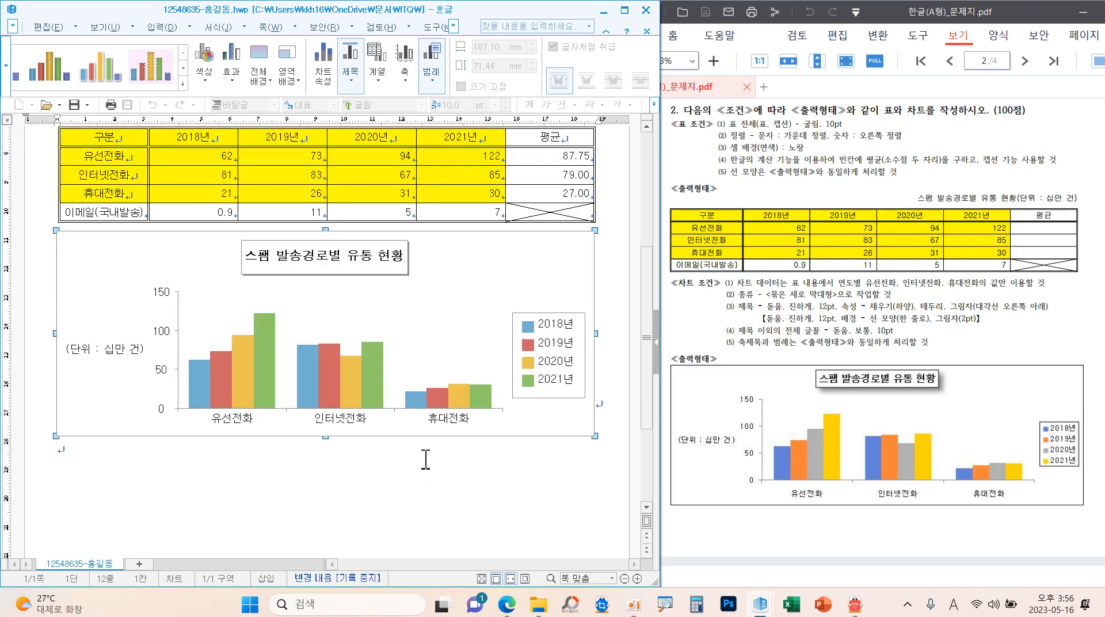
{"action": "left_click", "coordinate": [104, 482]}
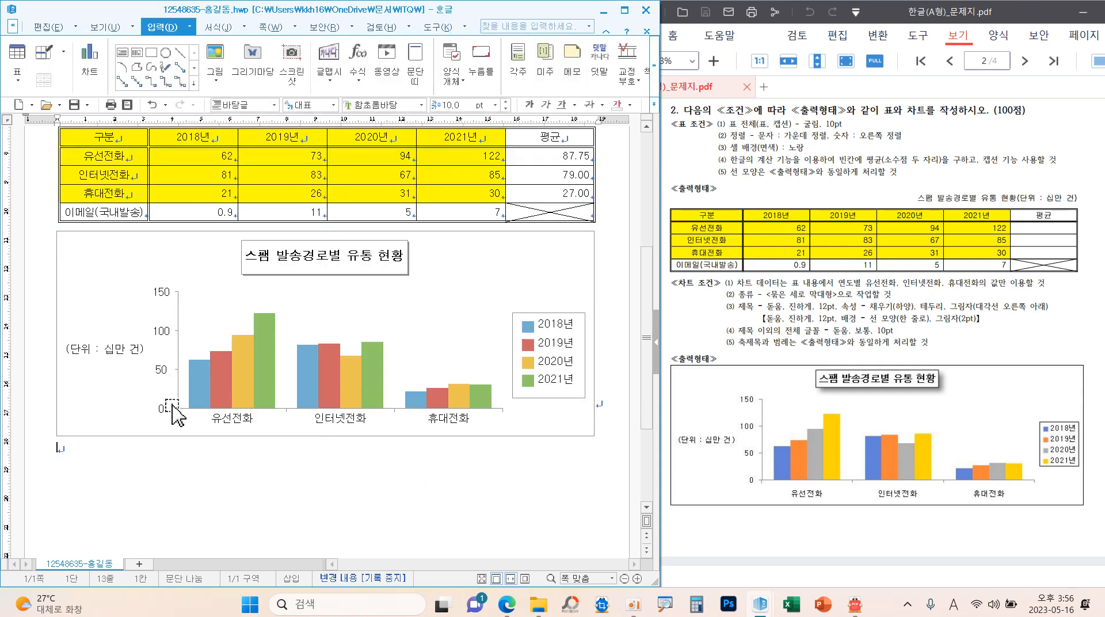
{"action": "left_click", "coordinate": [74, 105]}
{"action": "scroll", "coordinate": [196, 489], "scroll_direction": "down", "scroll_amount": 1}
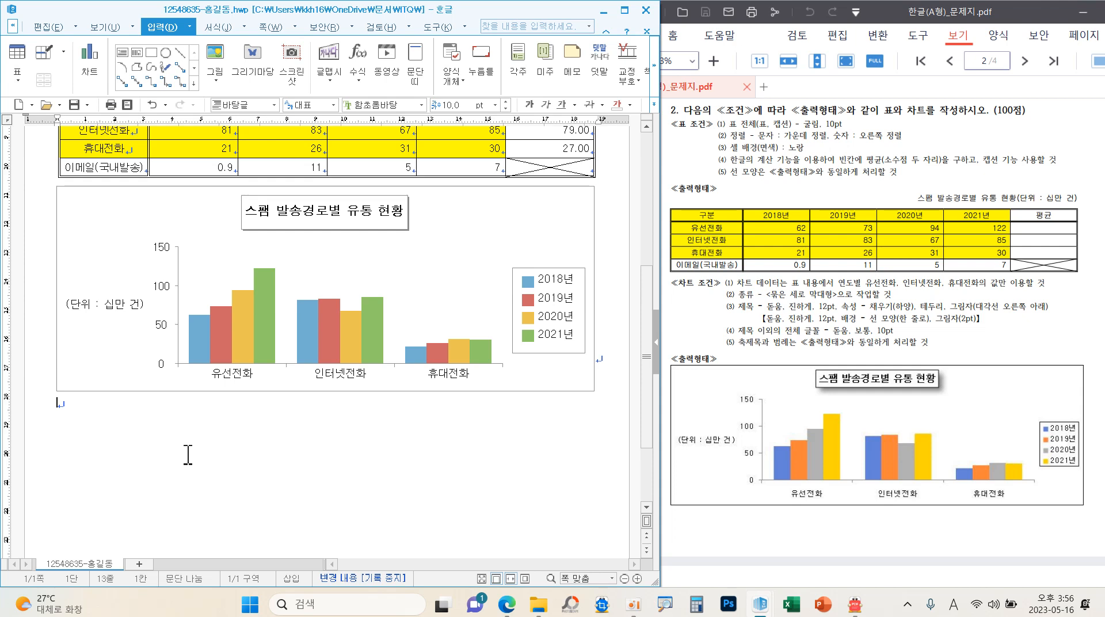
{"action": "key", "text": "ctrl+Return"}
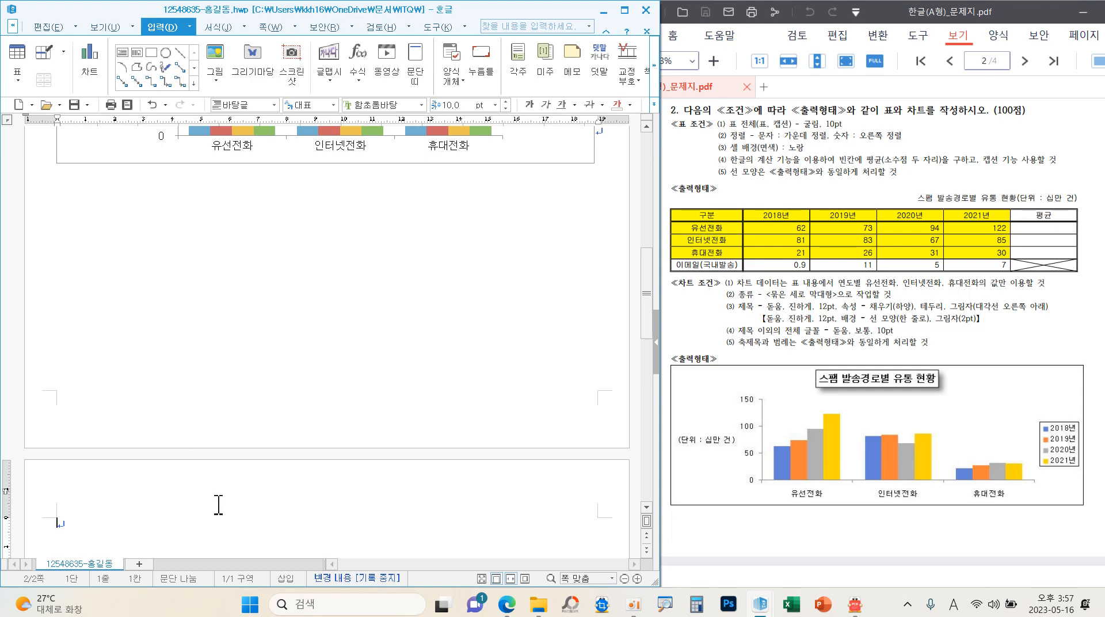
- Enter the question number 3. on the first line of the new page and the equation label (1) on the line below
{"action": "scroll", "coordinate": [217, 497], "scroll_direction": "down", "scroll_amount": 2}
{"action": "scroll", "coordinate": [192, 424], "scroll_direction": "down", "scroll_amount": 2}
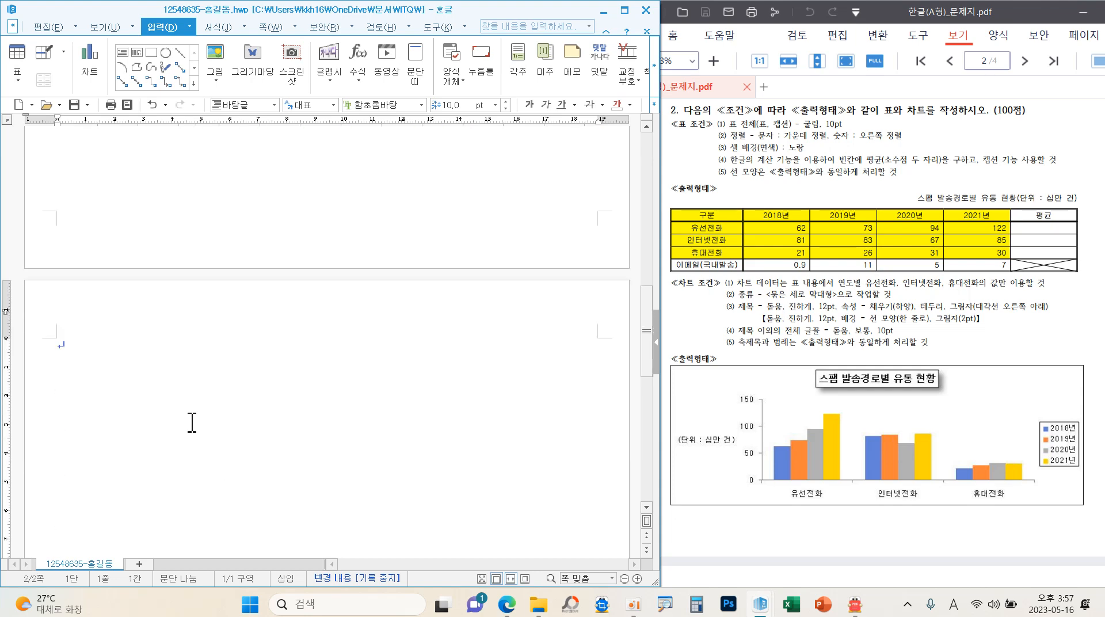
{"action": "scroll", "coordinate": [814, 374], "scroll_direction": "down", "scroll_amount": 3}
{"action": "scroll", "coordinate": [829, 376], "scroll_direction": "down", "scroll_amount": 4}
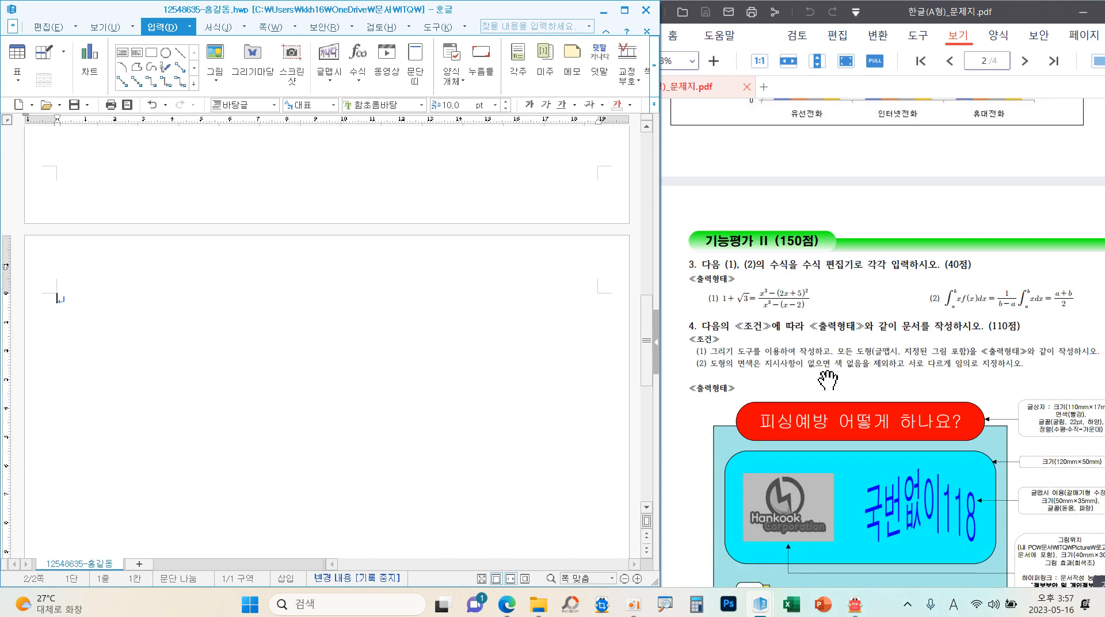
{"action": "scroll", "coordinate": [130, 311], "scroll_direction": "down", "scroll_amount": 2}
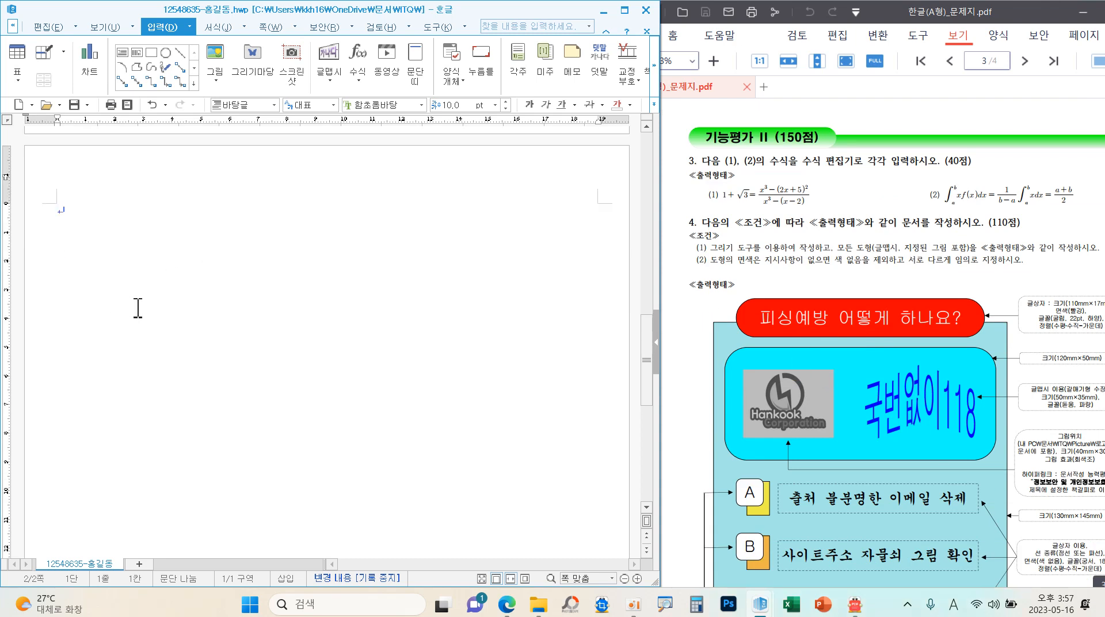
{"action": "type", "text": "3."}
{"action": "key", "text": "Return"}
{"action": "type", "text": "(1)"}
{"action": "mouse_move", "coordinate": [823, 214]}
{"action": "left_mouse_down"}
{"action": "mouse_move", "coordinate": [765, 215]}
{"action": "mouse_move", "coordinate": [806, 192]}
{"action": "mouse_move", "coordinate": [849, 208]}
{"action": "left_mouse_up"}
{"action": "mouse_move", "coordinate": [1032, 213]}
{"action": "left_mouse_down"}
{"action": "mouse_move", "coordinate": [1036, 159]}
{"action": "mouse_move", "coordinate": [1055, 208]}
{"action": "left_mouse_up"}
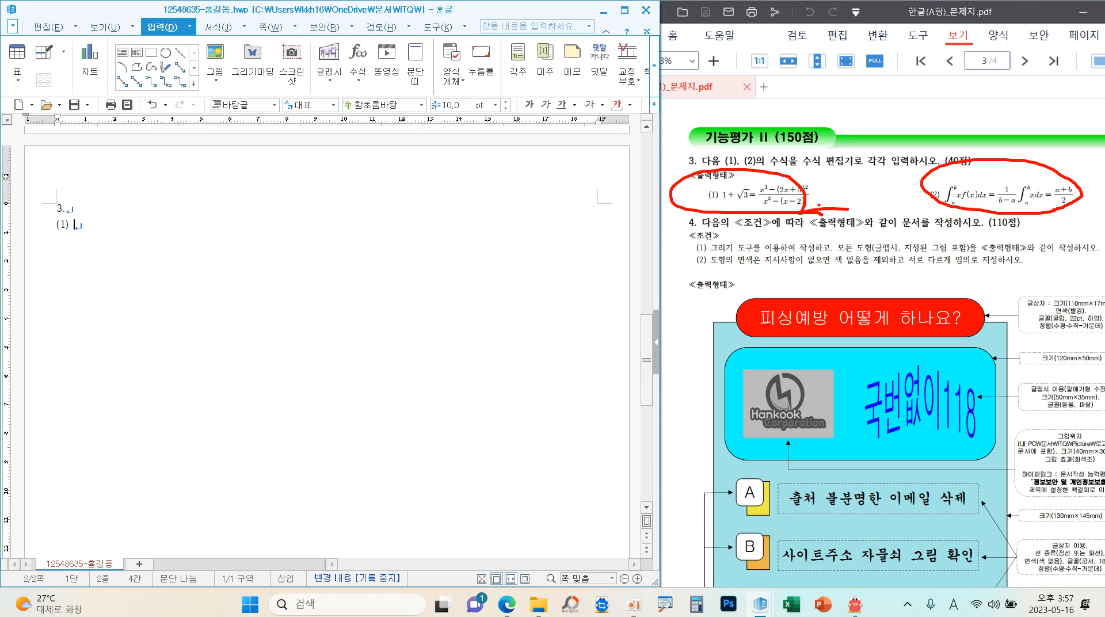
{"action": "key", "text": "Escape"}
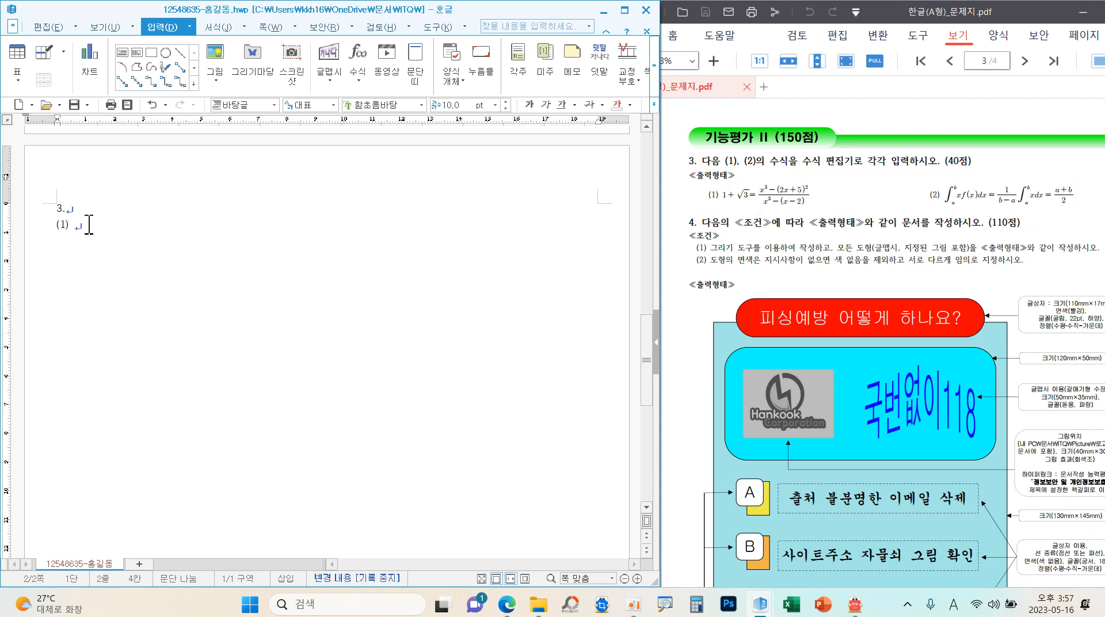
- Start a new equation after the label (1) and enter 1+√3= with the 3 under a square root
{"action": "left_click", "coordinate": [358, 63]}
{"action": "left_click_drag", "start_coordinate": [328, 168], "coordinate": [316, 158]}
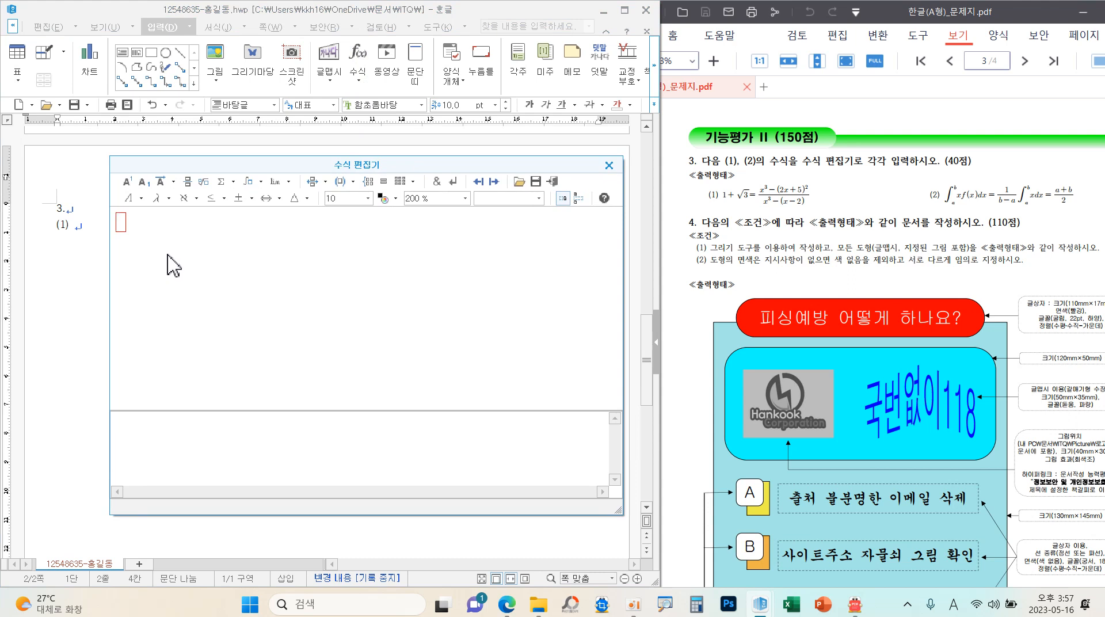
{"action": "type", "text": "1+"}
{"action": "left_click", "coordinate": [205, 182]}
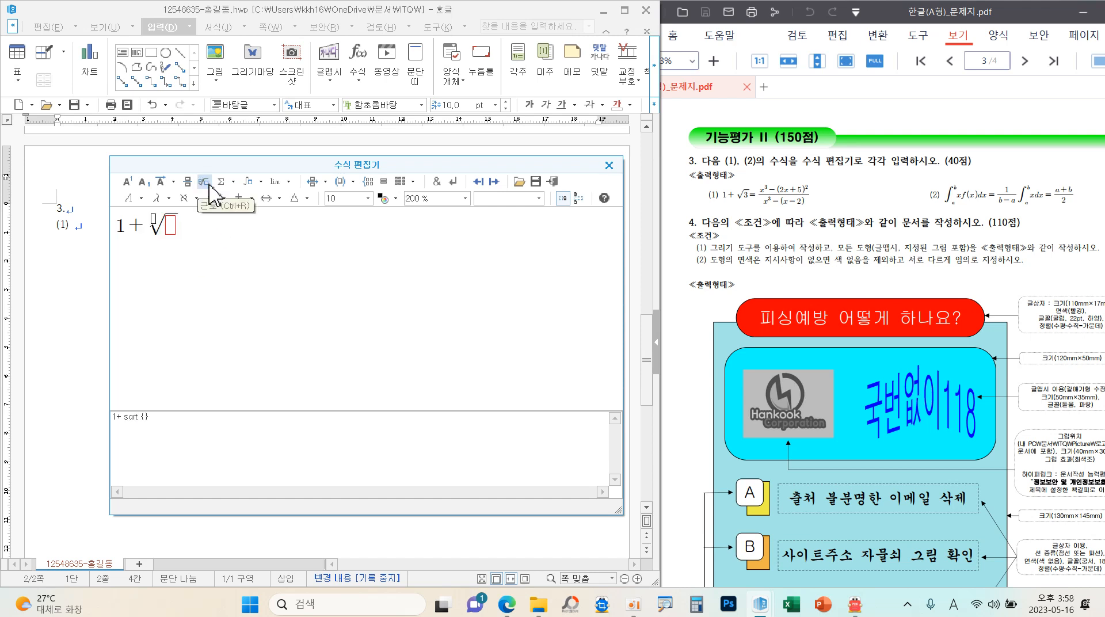
{"action": "type", "text": "3"}
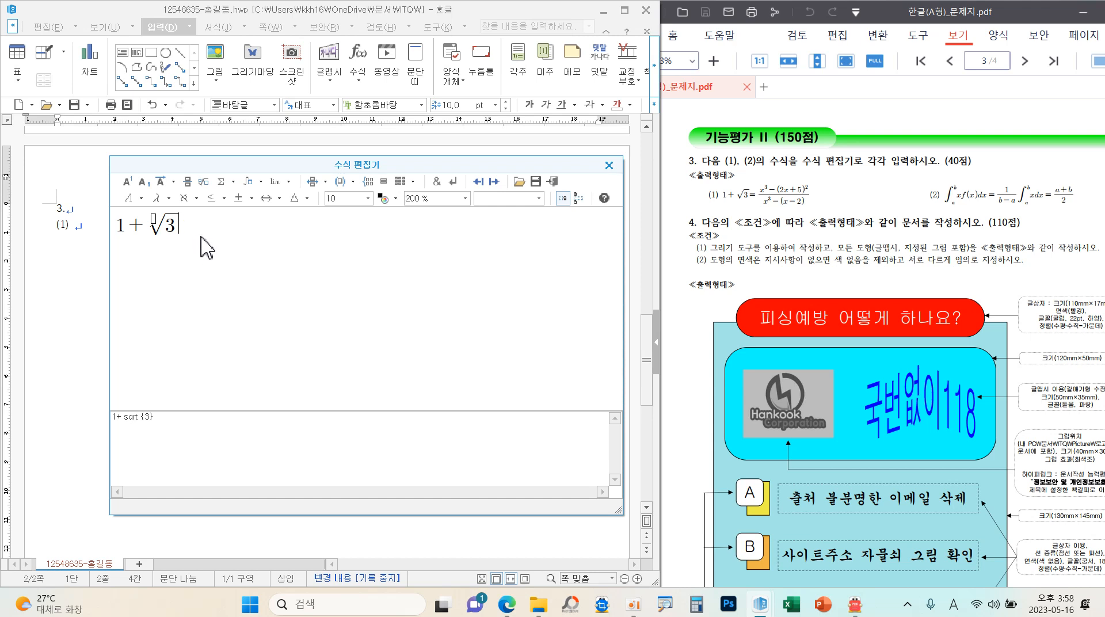
{"action": "type", "text": "="}
- Add a fraction after the equals sign with the numerator x³−(2x+5)², using superscripts for the exponents
{"action": "left_click", "coordinate": [188, 182]}
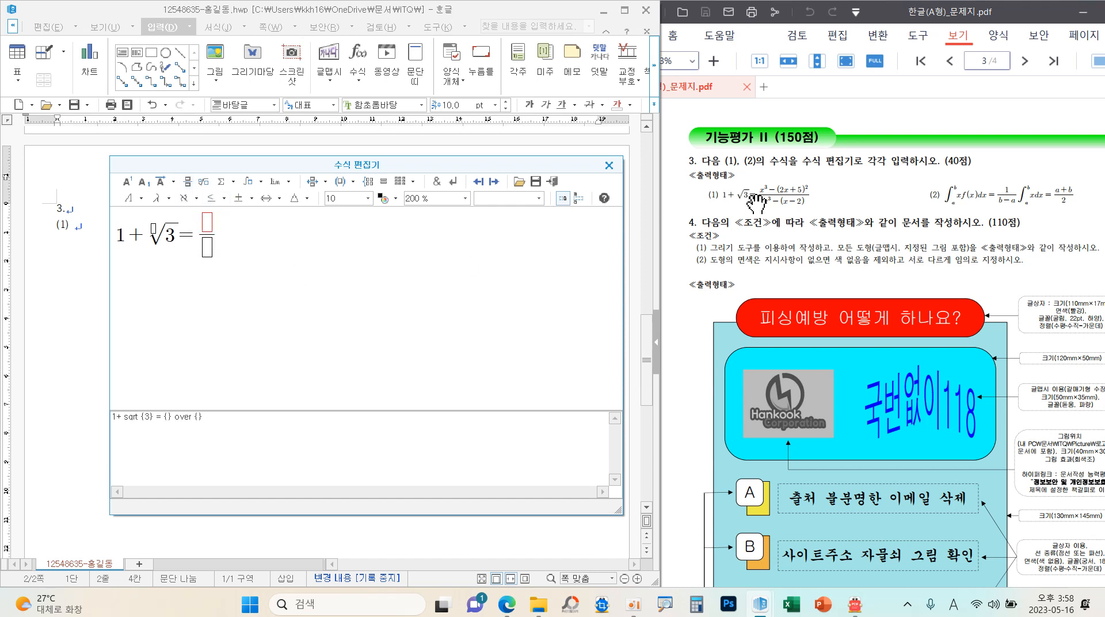
{"action": "type", "text": "x"}
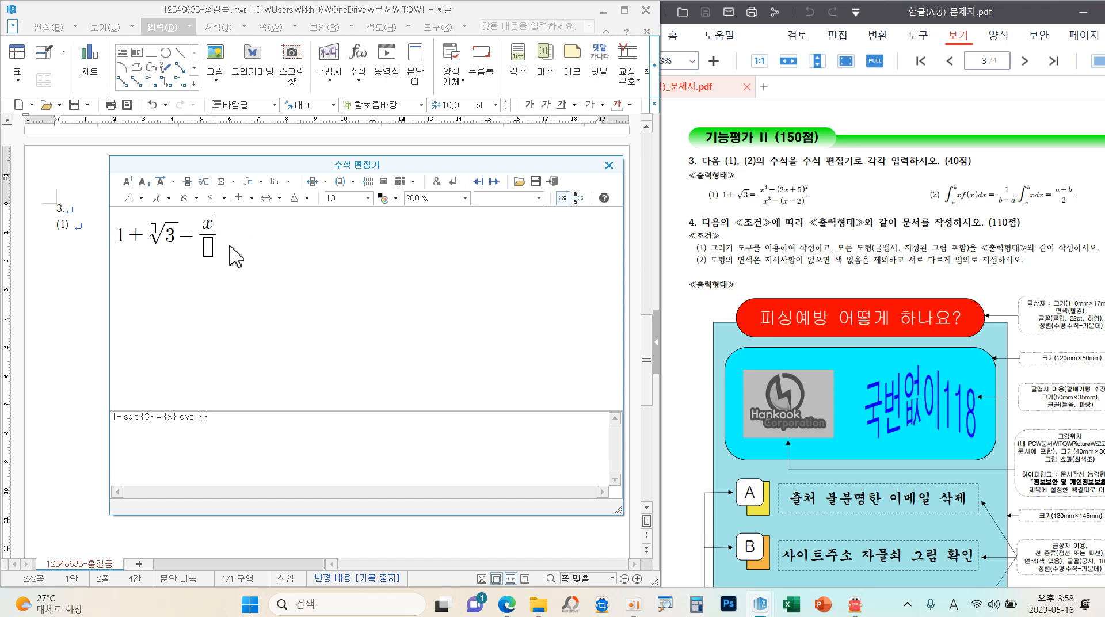
{"action": "left_click", "coordinate": [128, 182]}
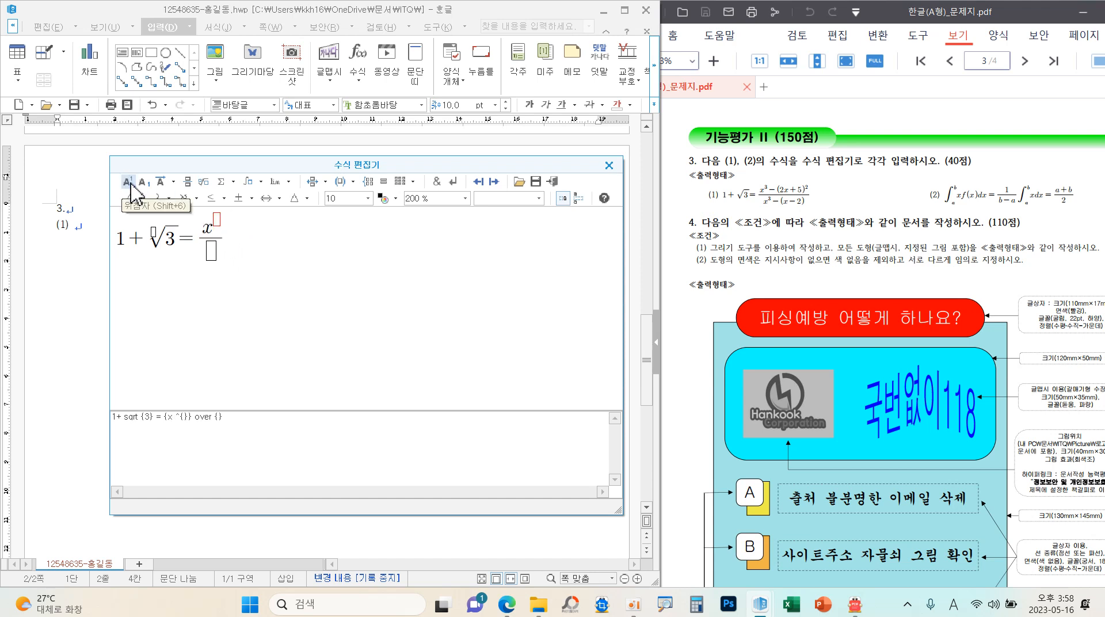
{"action": "type", "text": "3"}
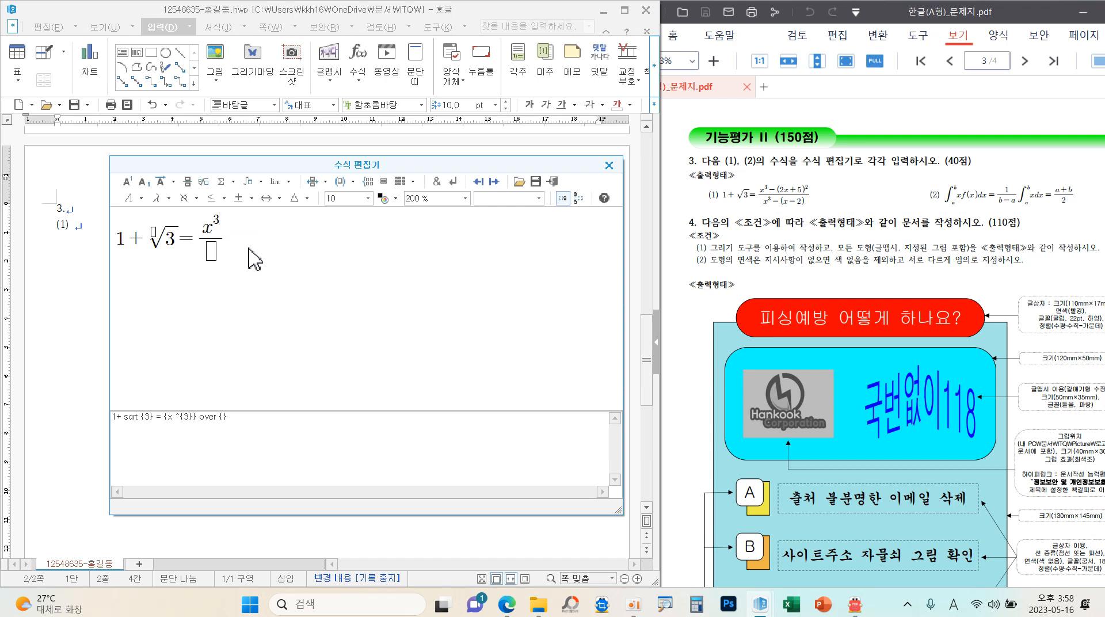
{"action": "key", "text": "Right"}
{"action": "type", "text": "-(2"}
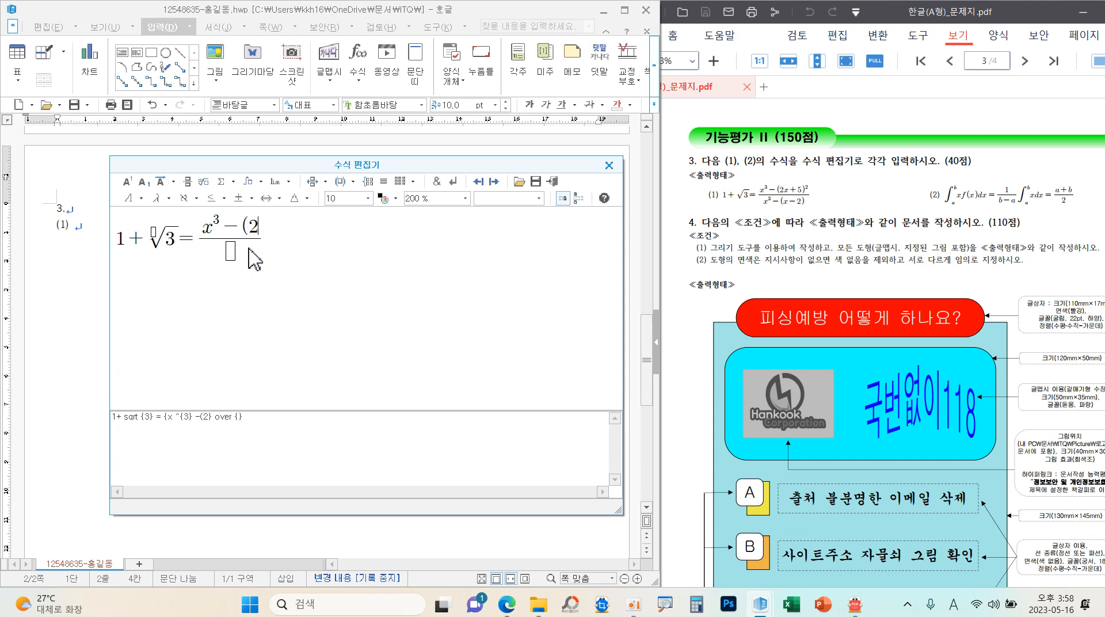
{"action": "type", "text": "x+5"}
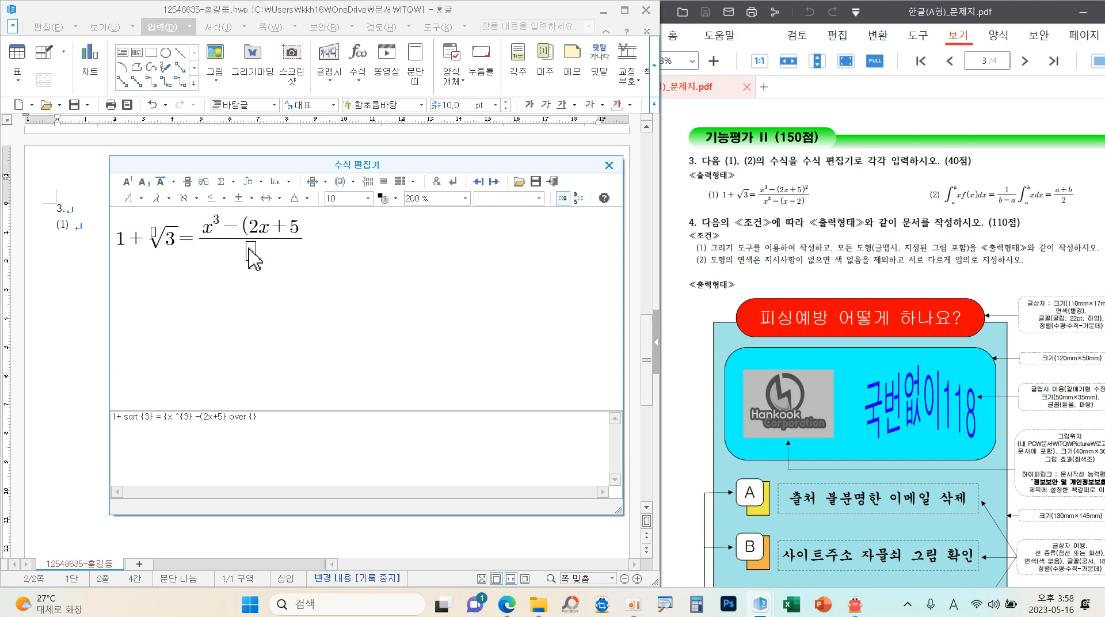
{"action": "type", "text": ")"}
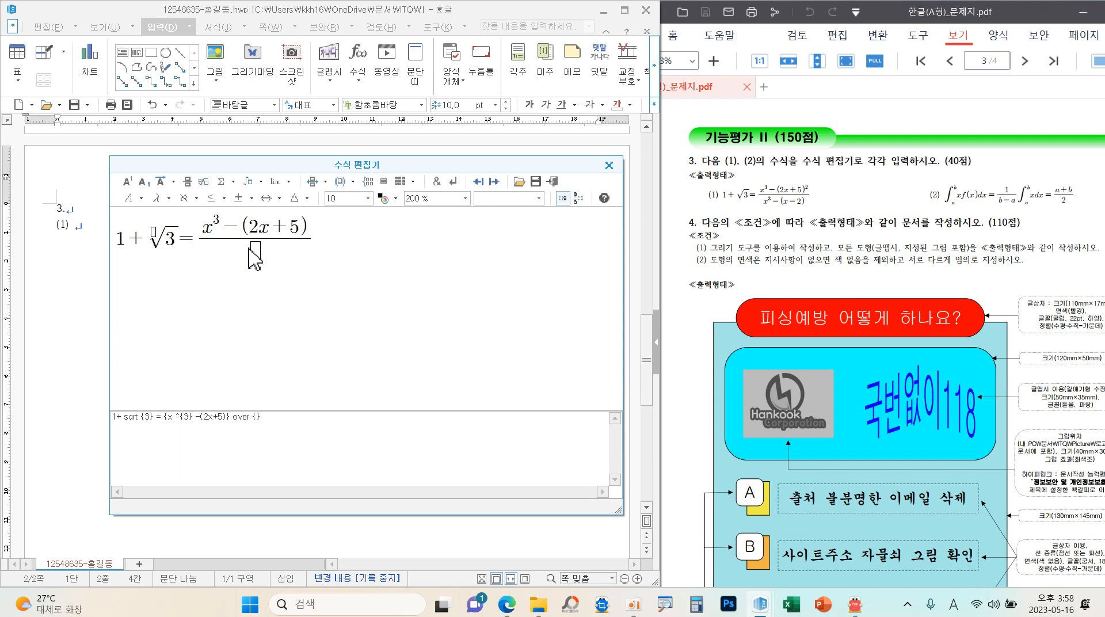
{"action": "left_click", "coordinate": [130, 183]}
{"action": "type", "text": "2"}
- Fill the fraction's denominator with x³−(x−2), setting the 3 as a superscript
{"action": "key", "text": "Tab"}
{"action": "type", "text": "x"}
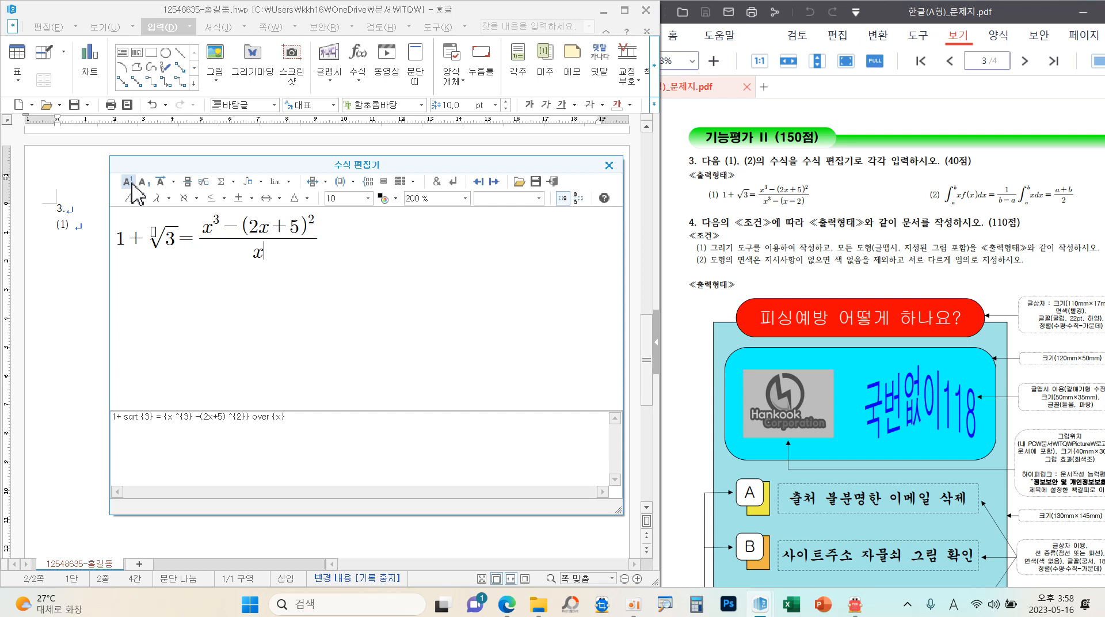
{"action": "left_click", "coordinate": [130, 184]}
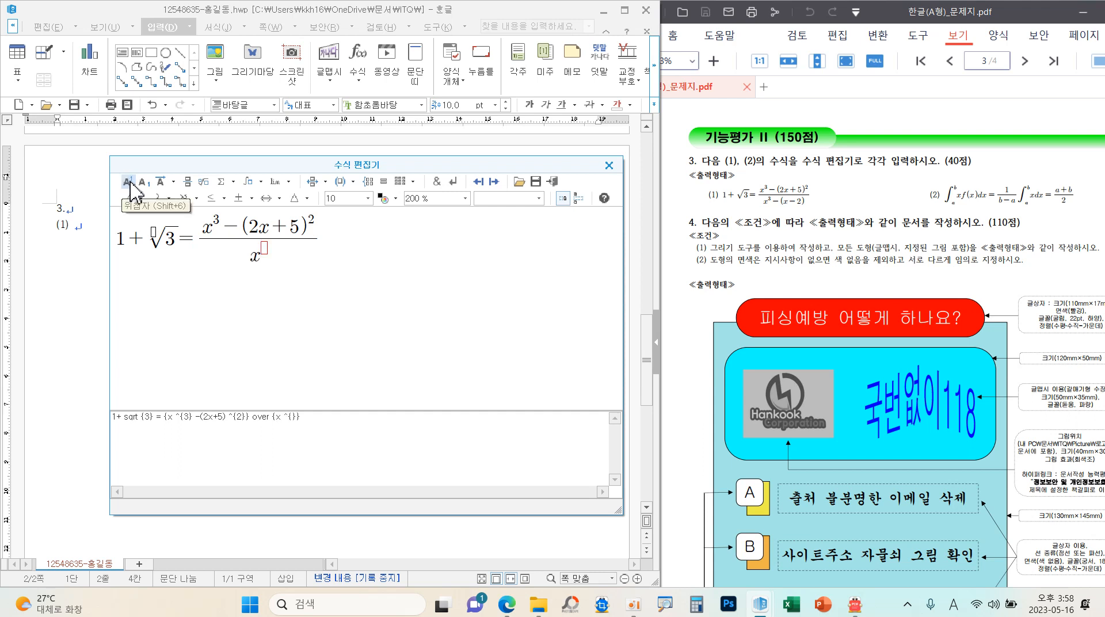
{"action": "type", "text": "3} -"}
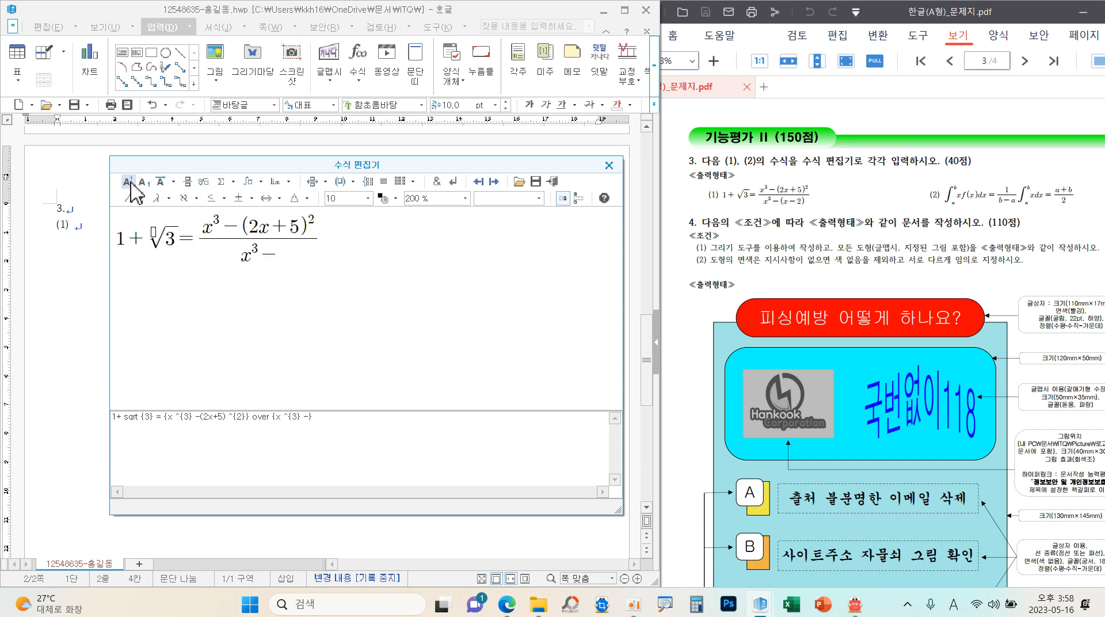
{"action": "type", "text": "(x-2"}
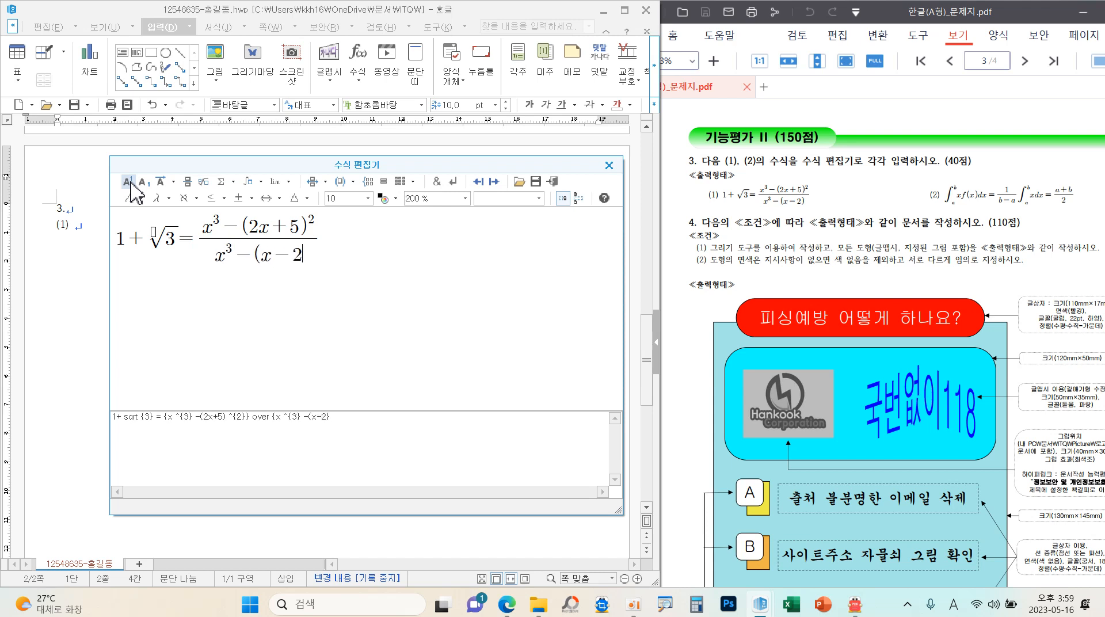
{"action": "type", "text": ")"}
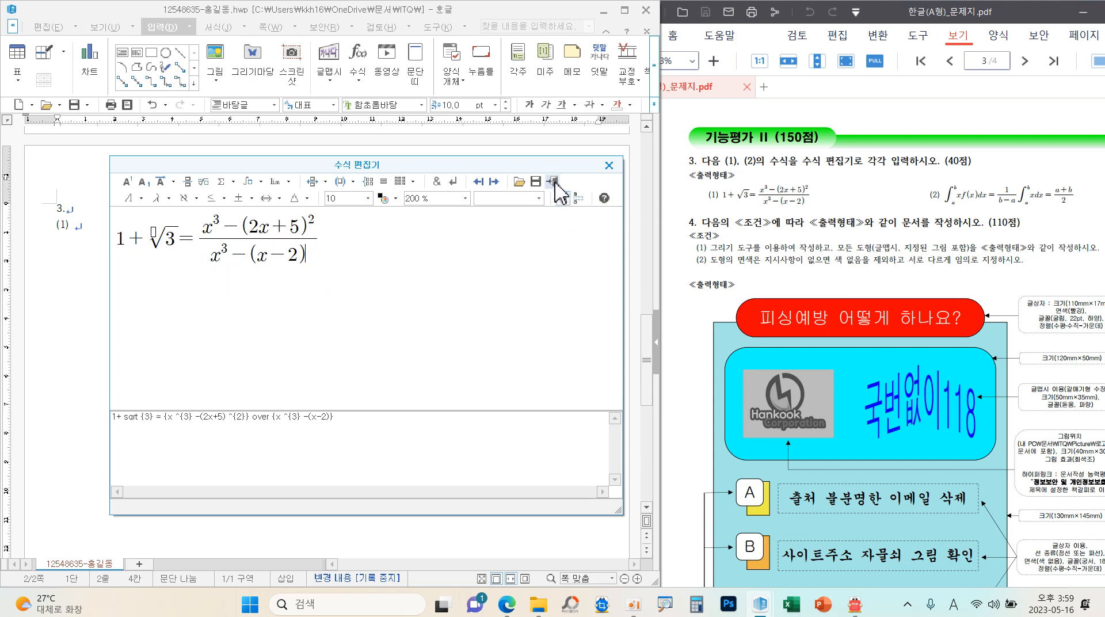
- Insert the finished first equation into the document and enter the label (2) further along the same line
{"action": "key", "text": "ctrl+2"}
{"action": "mouse_move", "coordinate": [562, 188]}
{"action": "left_mouse_down"}
{"action": "mouse_move", "coordinate": [556, 165]}
{"action": "mouse_move", "coordinate": [561, 189]}
{"action": "left_mouse_up"}
{"action": "key", "text": "Escape"}
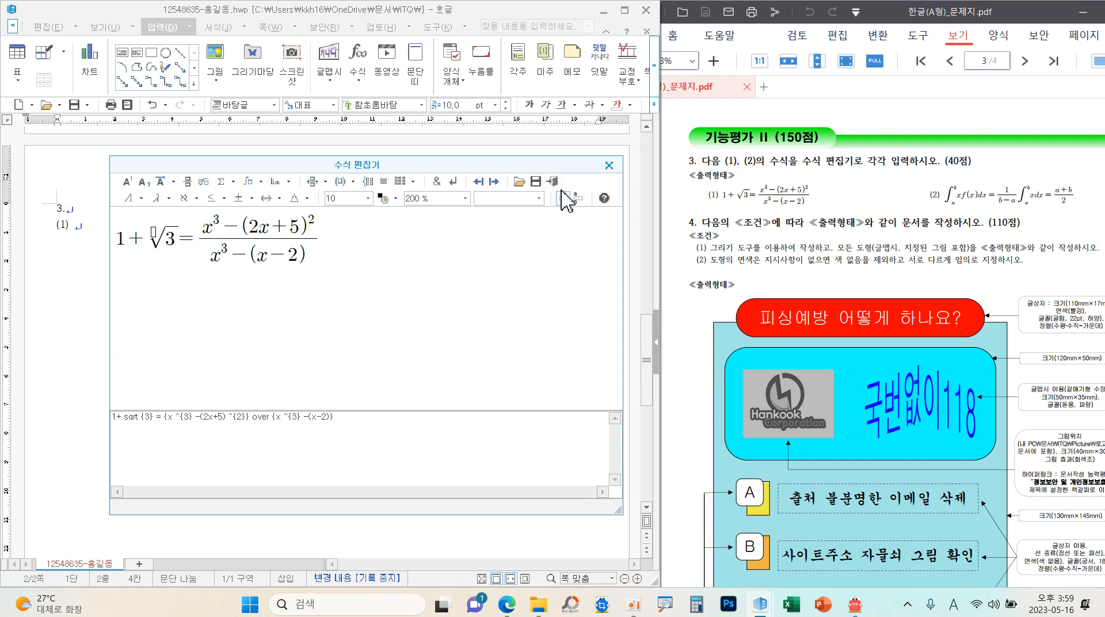
{"action": "left_click", "coordinate": [554, 181]}
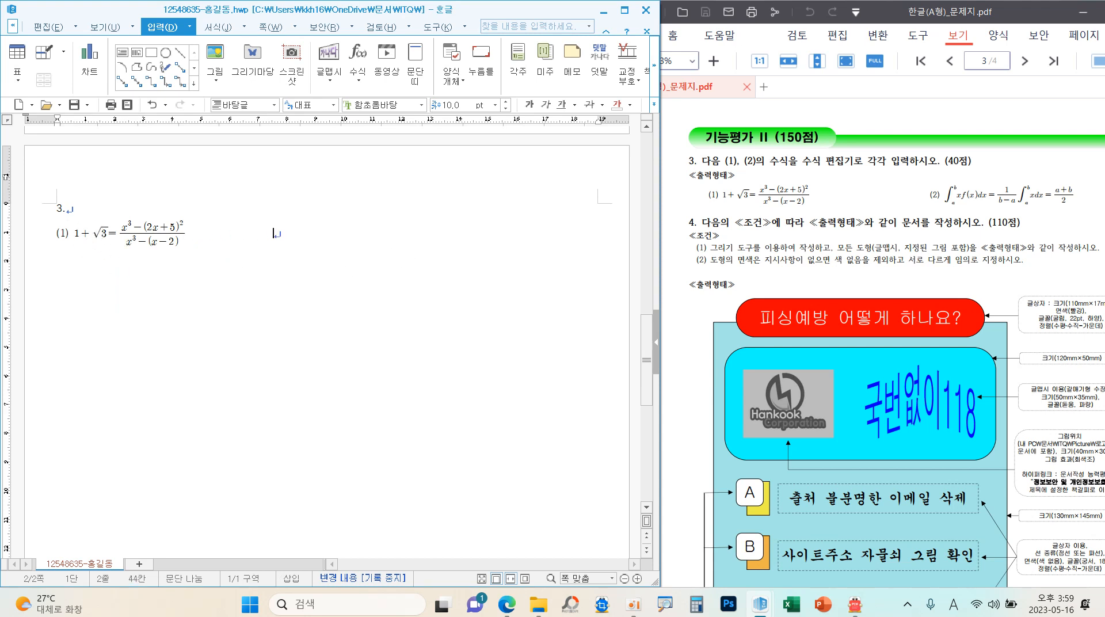
{"action": "type", "text": "(2)"}
- Start a new equation after the label (2) and enter the integral from a to b of xf(x)dx followed by =
{"action": "left_click", "coordinate": [357, 53]}
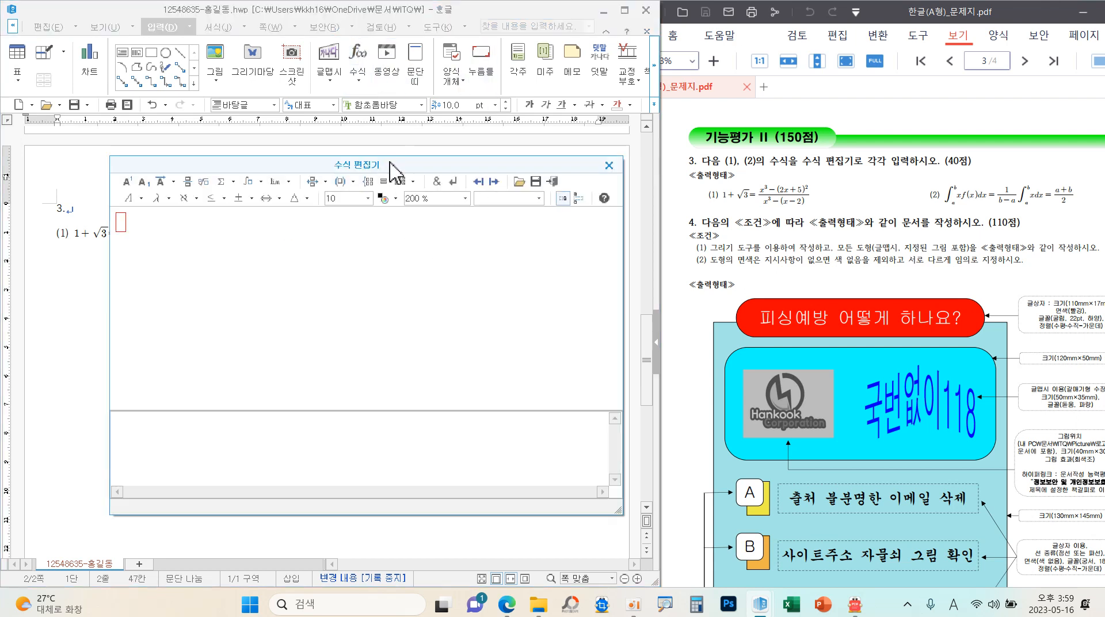
{"action": "left_click_drag", "start_coordinate": [392, 168], "coordinate": [419, 157]}
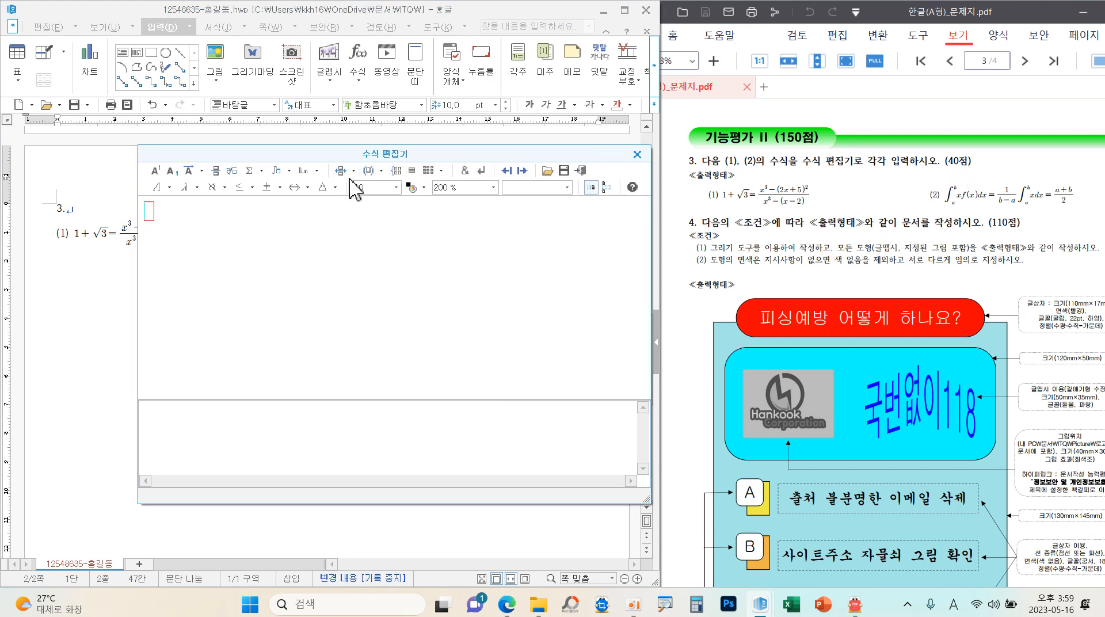
{"action": "left_click", "coordinate": [279, 170]}
{"action": "left_click", "coordinate": [281, 191]}
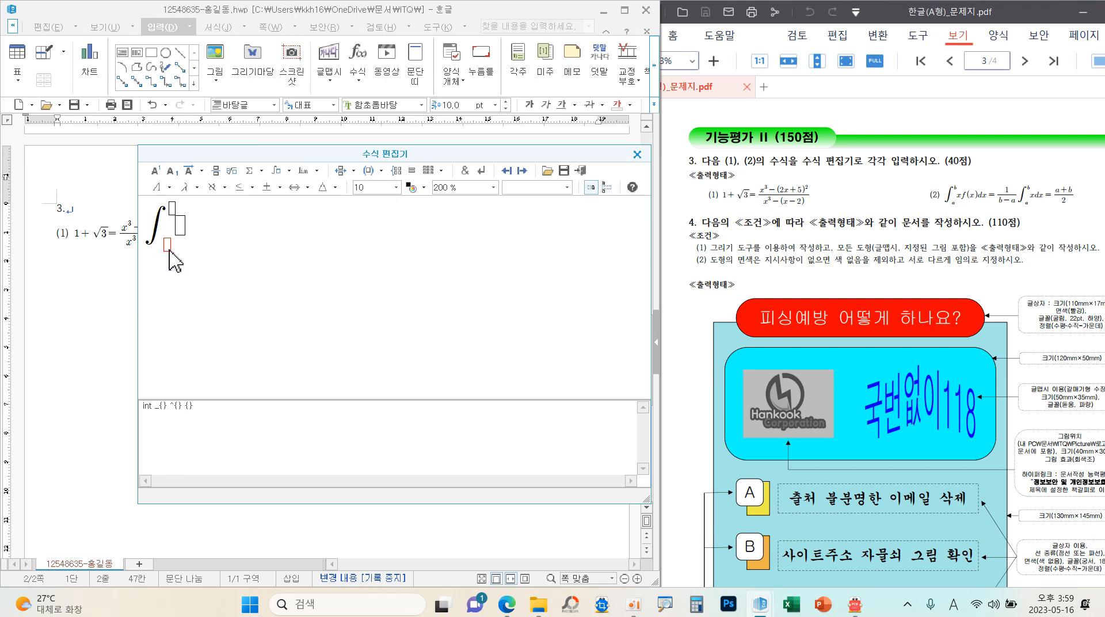
{"action": "type", "text": "a"}
{"action": "key", "text": "Tab"}
{"action": "type", "text": "b"}
{"action": "key", "text": "Tab"}
{"action": "type", "text": "xf("}
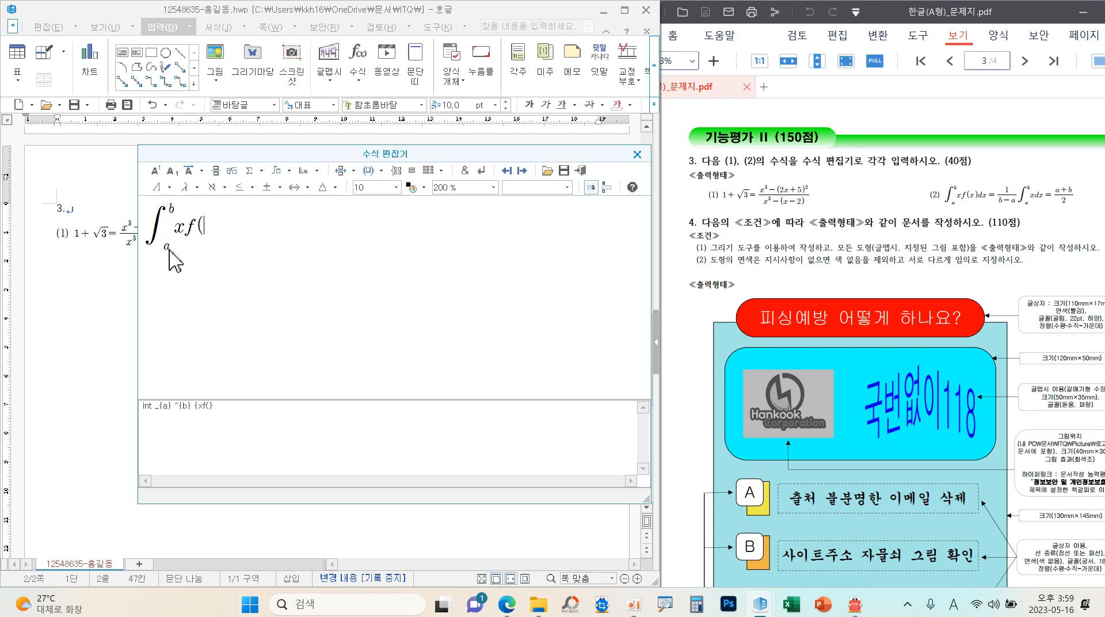
{"action": "type", "text": "x)dx"}
{"action": "type", "text": "="}
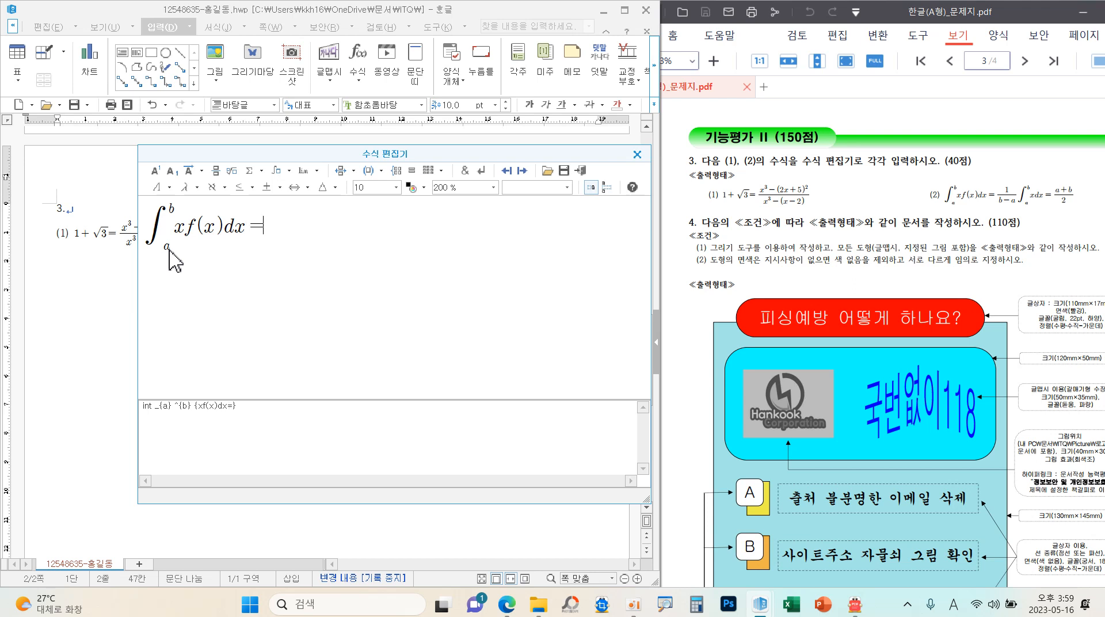
- Continue the second equation with the fraction 1 over b−a and the integral from a to b of xdx, ending with =
{"action": "left_click", "coordinate": [217, 174]}
{"action": "type", "text": "1"}
{"action": "type", "text": "b-a"}
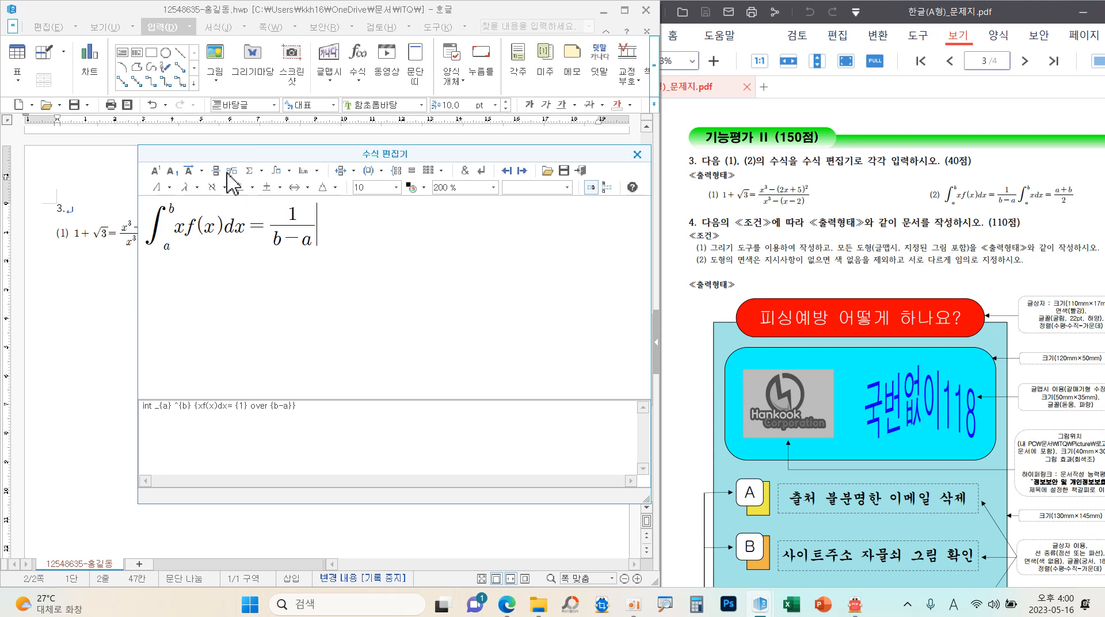
{"action": "left_click", "coordinate": [289, 170]}
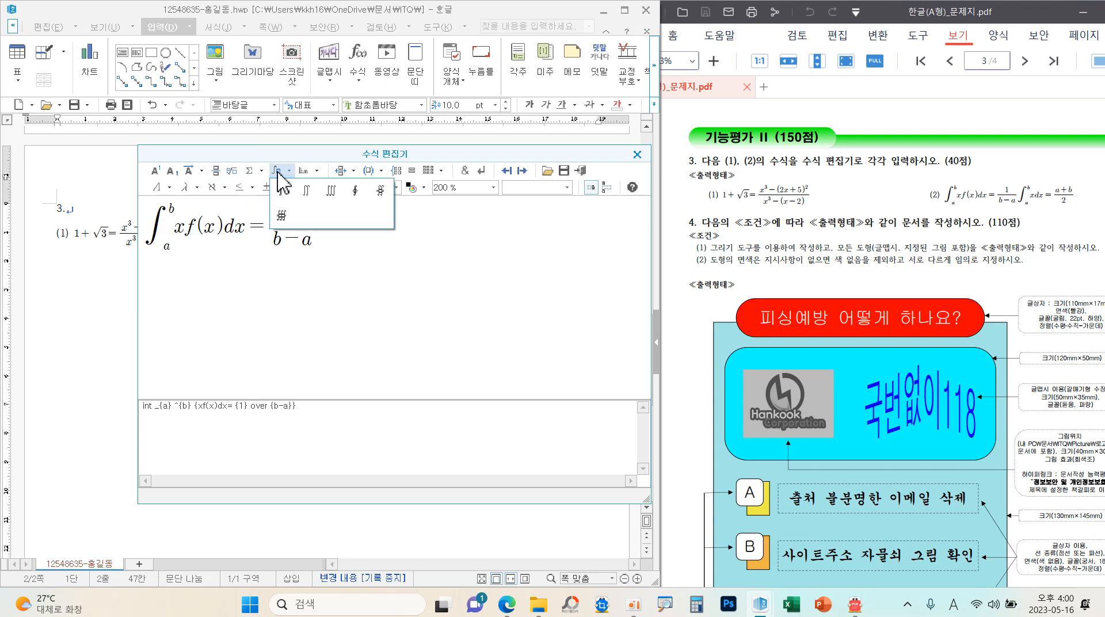
{"action": "left_click", "coordinate": [282, 205]}
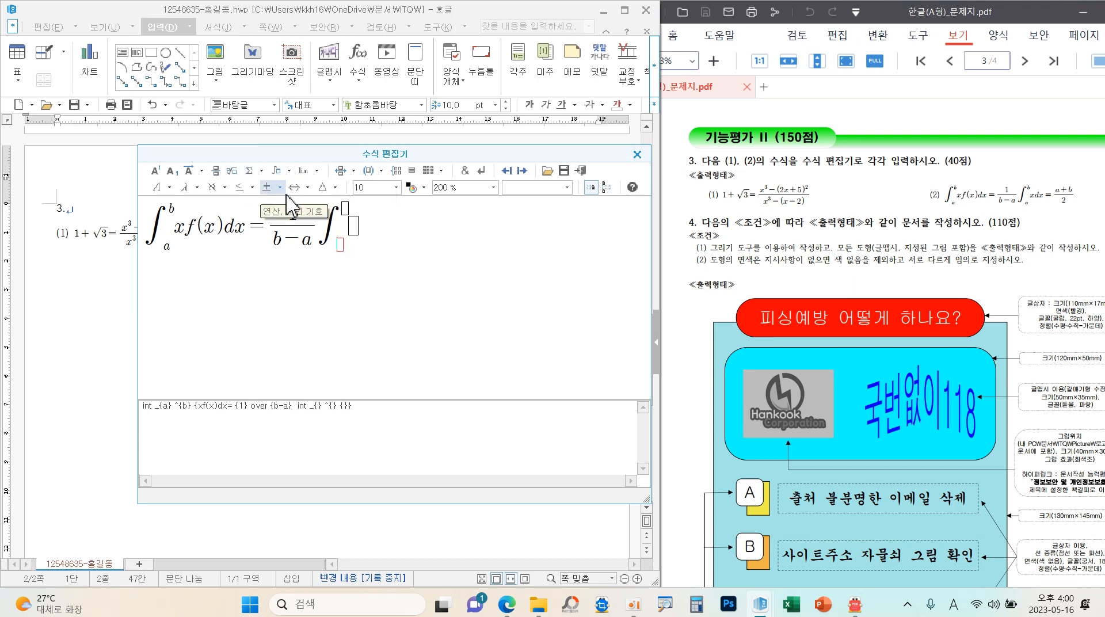
{"action": "type", "text": "a} ^{"}
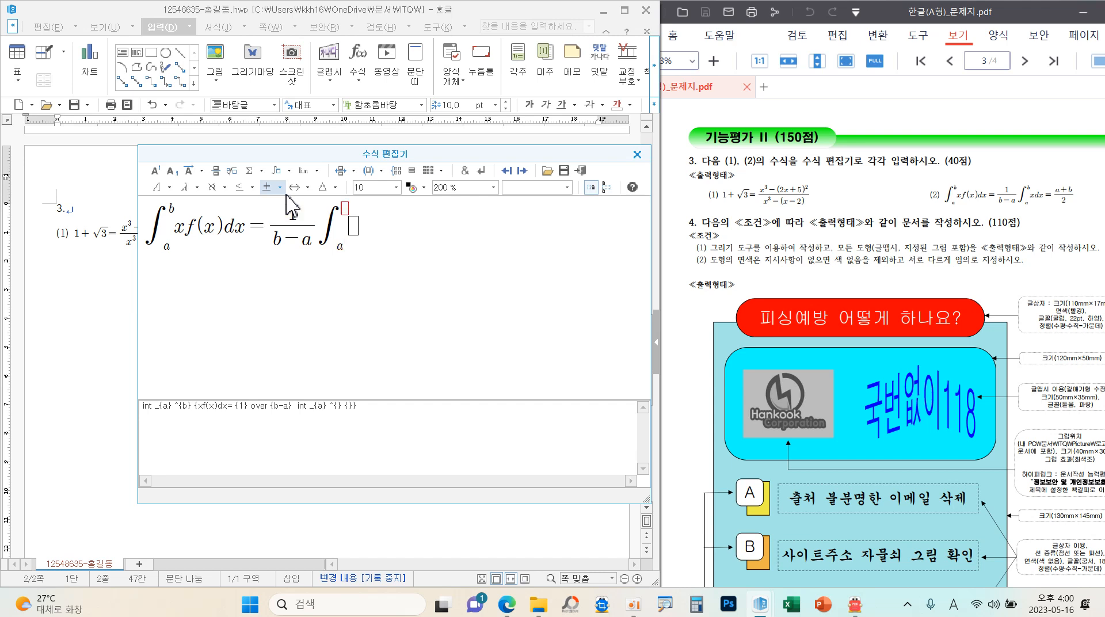
{"action": "type", "text": "b"}
{"action": "key", "text": "Tab"}
{"action": "type", "text": "xdx="}
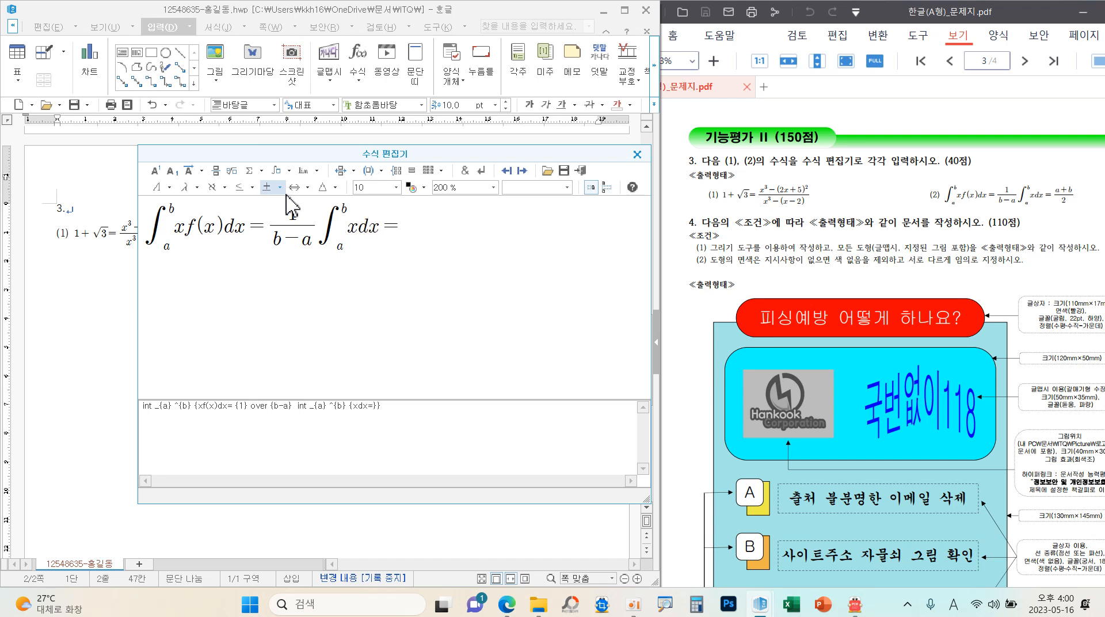
- Finish the second equation with the fraction a+b over 2 and insert it into the document
{"action": "left_click", "coordinate": [216, 171]}
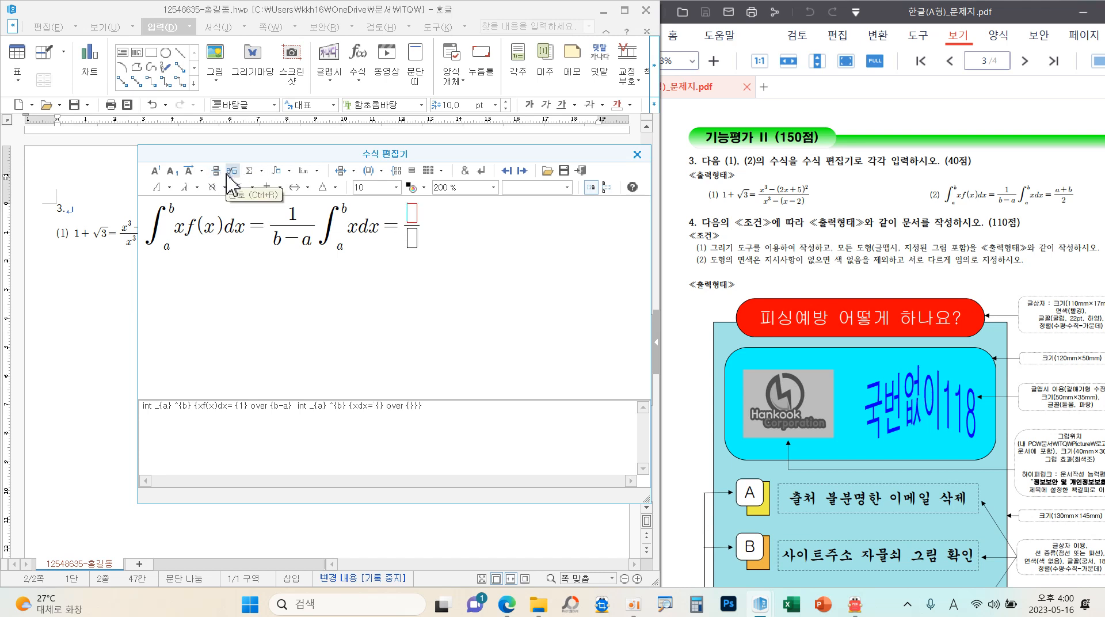
{"action": "type", "text": "a+b"}
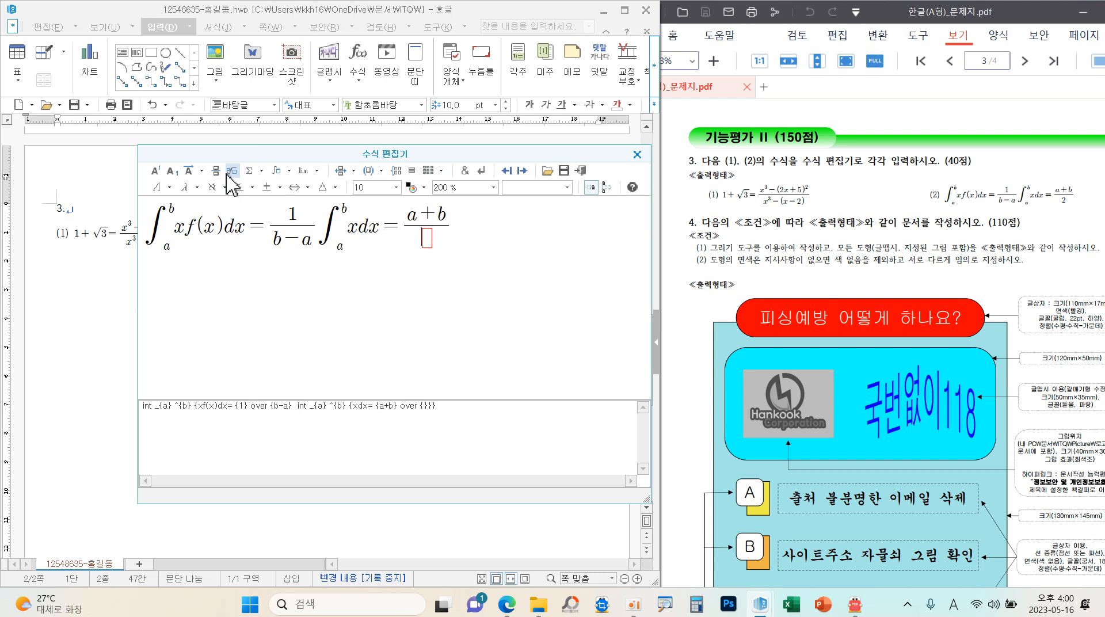
{"action": "type", "text": "2"}
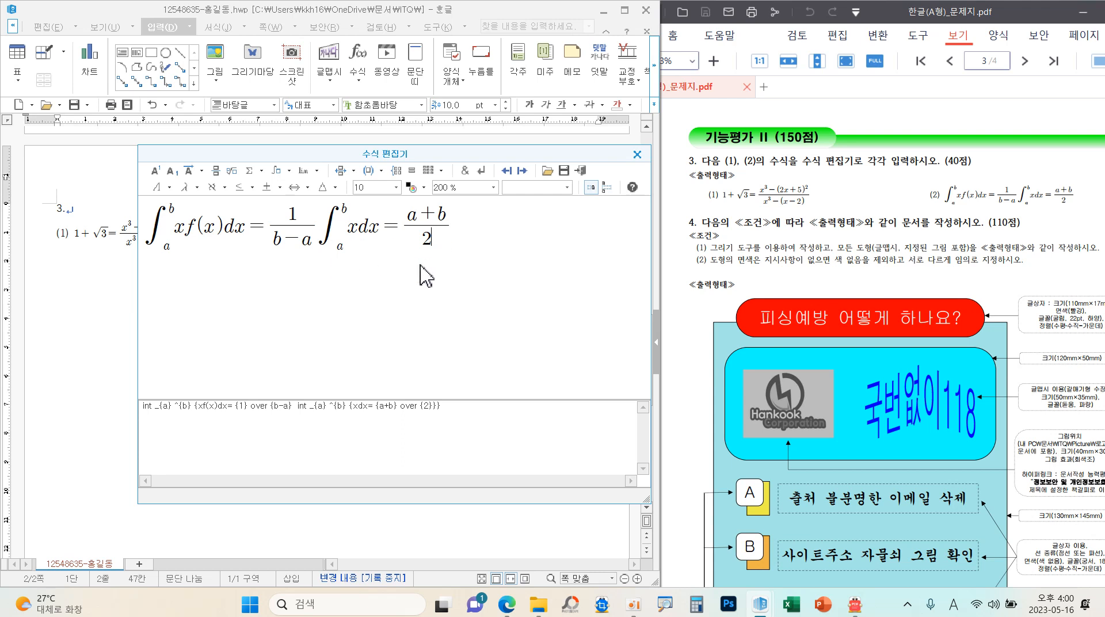
{"action": "left_click", "coordinate": [581, 172]}
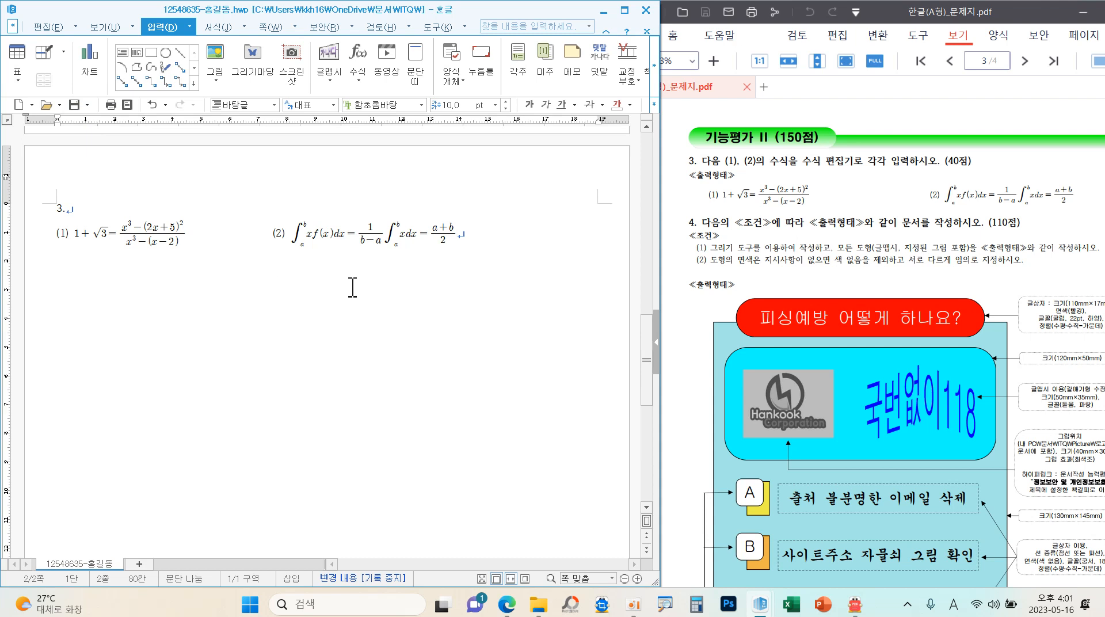
- Add blank lines below the equations, enter the question number 4. and start a new line under it
{"action": "key", "text": "Return"}
{"action": "key", "text": "Return"}
{"action": "key", "text": "Return"}
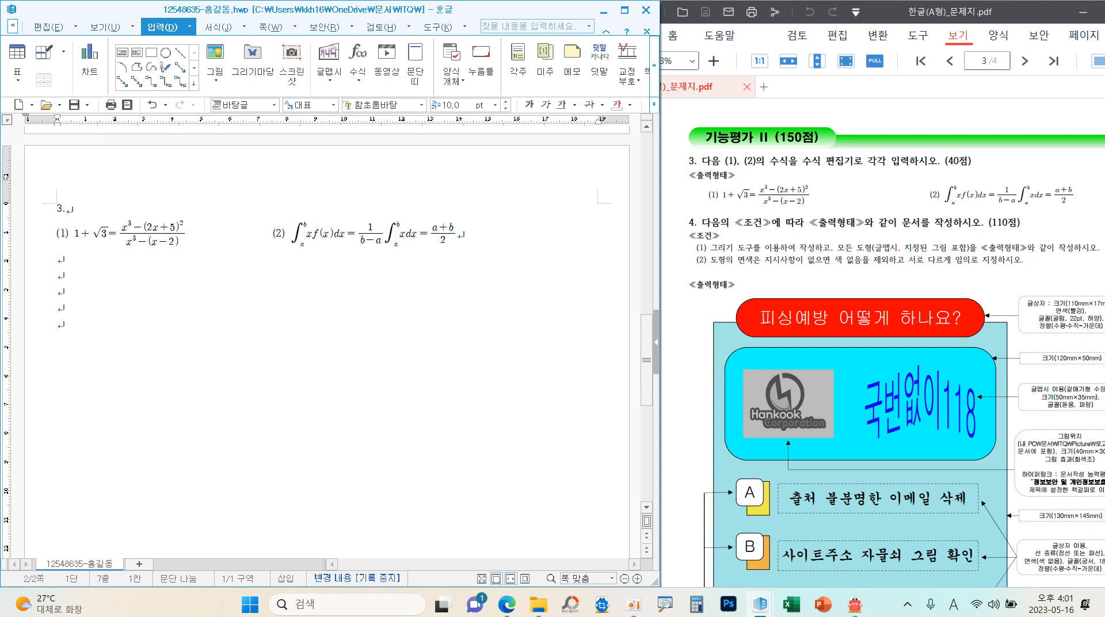
{"action": "type", "text": "4"}
{"action": "key", "text": "Return"}
{"action": "type", "text": "."}
{"action": "key", "text": "BackSpace"}
{"action": "type", "text": "."}
{"action": "key", "text": "Return"}
- Examine question 4's sample drawing in the exam PDF, including its shape sizes, colours, fonts and hyperlink instructions
{"action": "scroll", "coordinate": [276, 309], "scroll_direction": "down", "scroll_amount": 5}
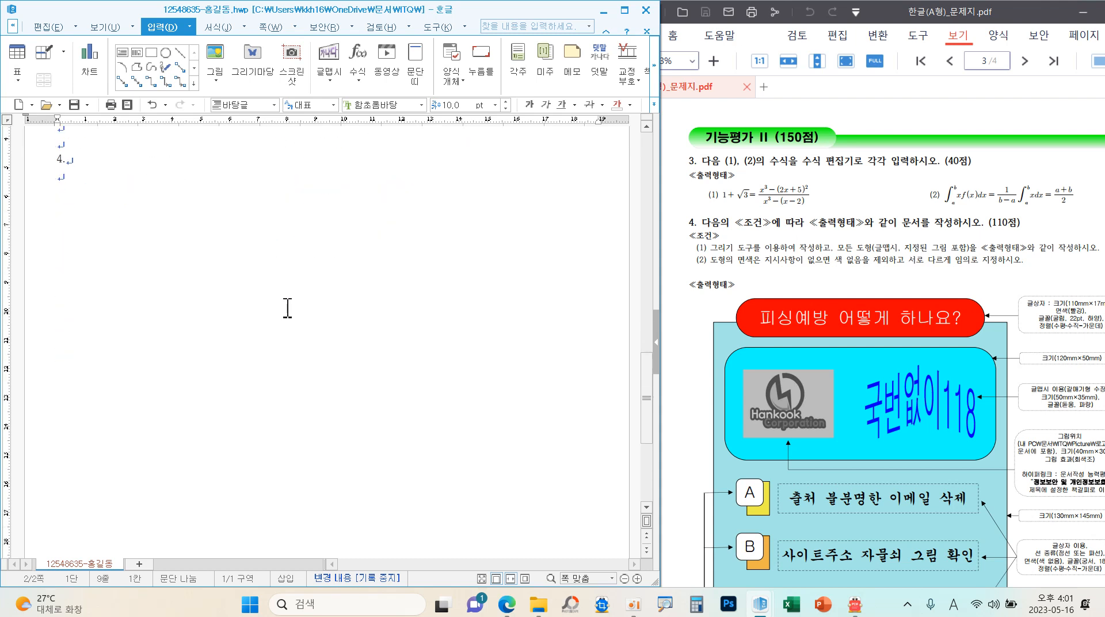
{"action": "scroll", "coordinate": [839, 349], "scroll_direction": "down", "scroll_amount": 1}
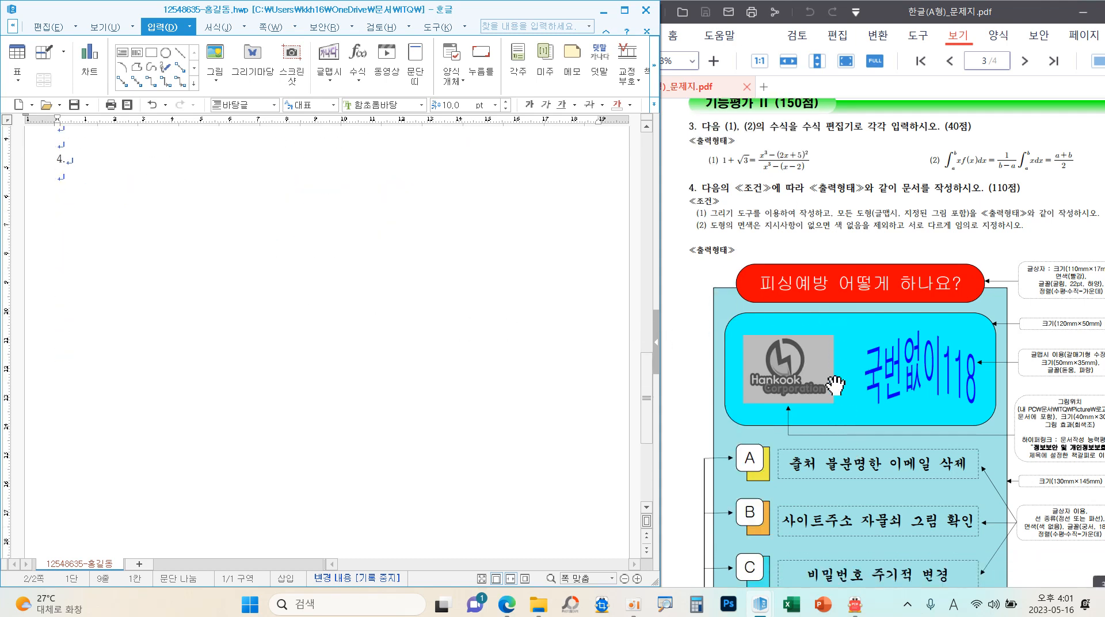
{"action": "left_click", "coordinate": [772, 321]}
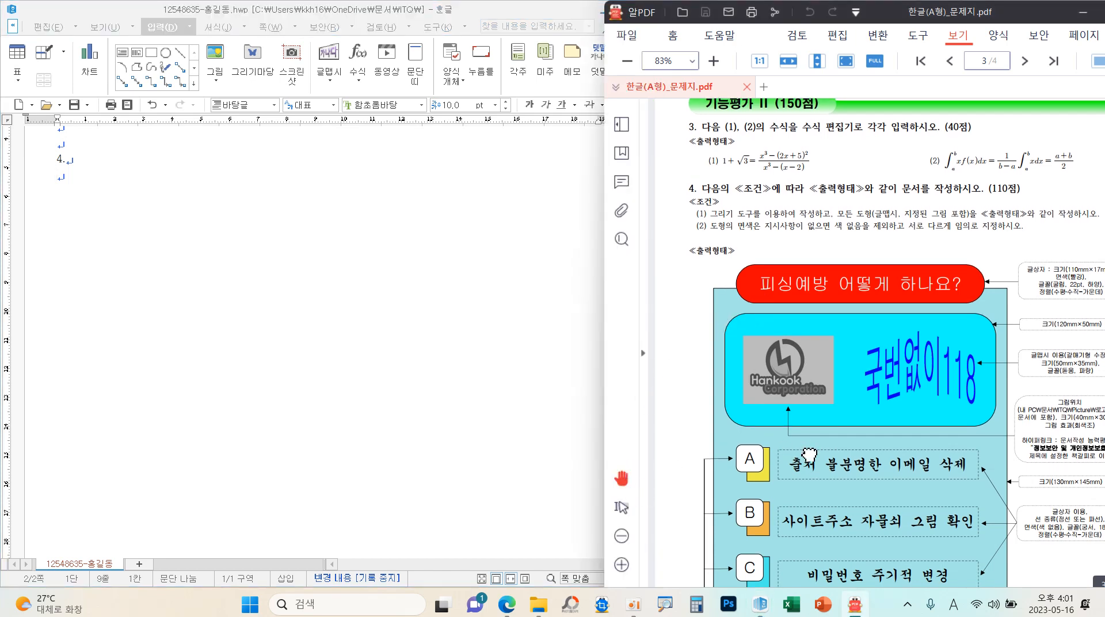
{"action": "scroll", "coordinate": [810, 455], "scroll_direction": "down", "scroll_amount": 1}
{"action": "left_click", "coordinate": [532, 377]}
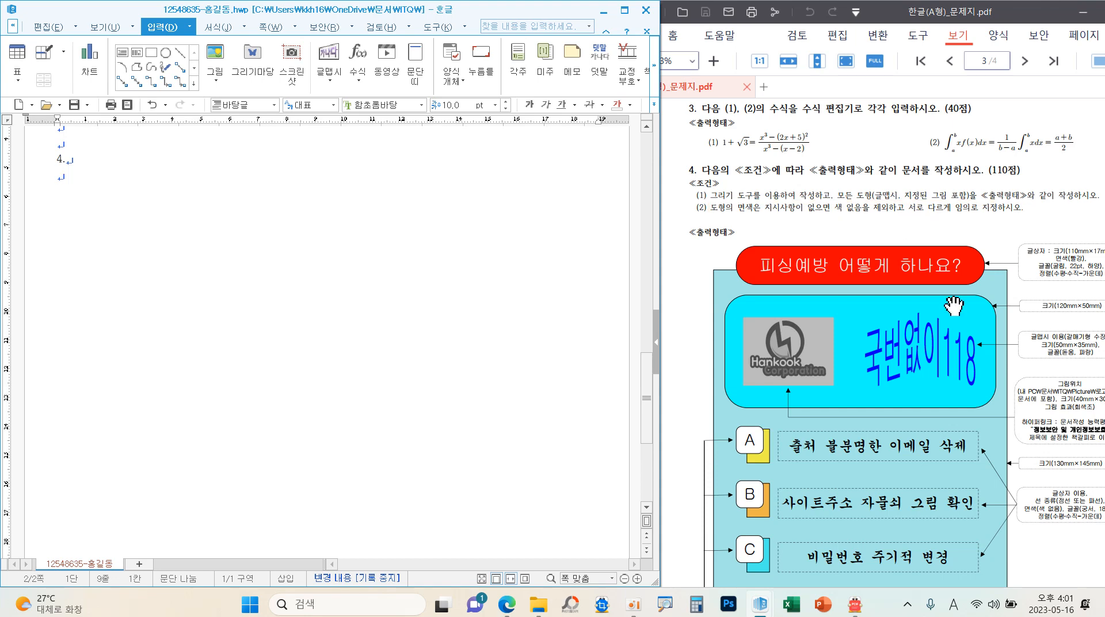
{"action": "scroll", "coordinate": [952, 304], "scroll_direction": "down", "scroll_amount": 1}
{"action": "scroll", "coordinate": [953, 304], "scroll_direction": "down", "scroll_amount": 1}
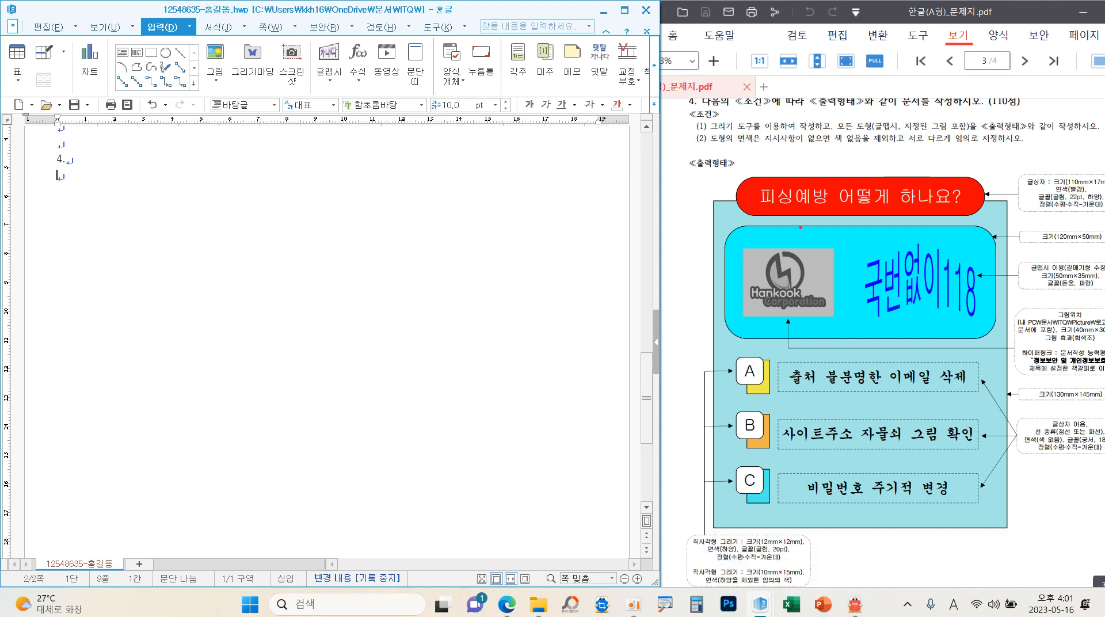
{"action": "mouse_move", "coordinate": [720, 169]}
{"action": "left_mouse_down"}
{"action": "mouse_move", "coordinate": [739, 191]}
{"action": "mouse_move", "coordinate": [773, 170]}
{"action": "left_mouse_up"}
{"action": "left_click_drag", "start_coordinate": [730, 224], "coordinate": [758, 223]}
{"action": "left_click_drag", "start_coordinate": [738, 348], "coordinate": [767, 353]}
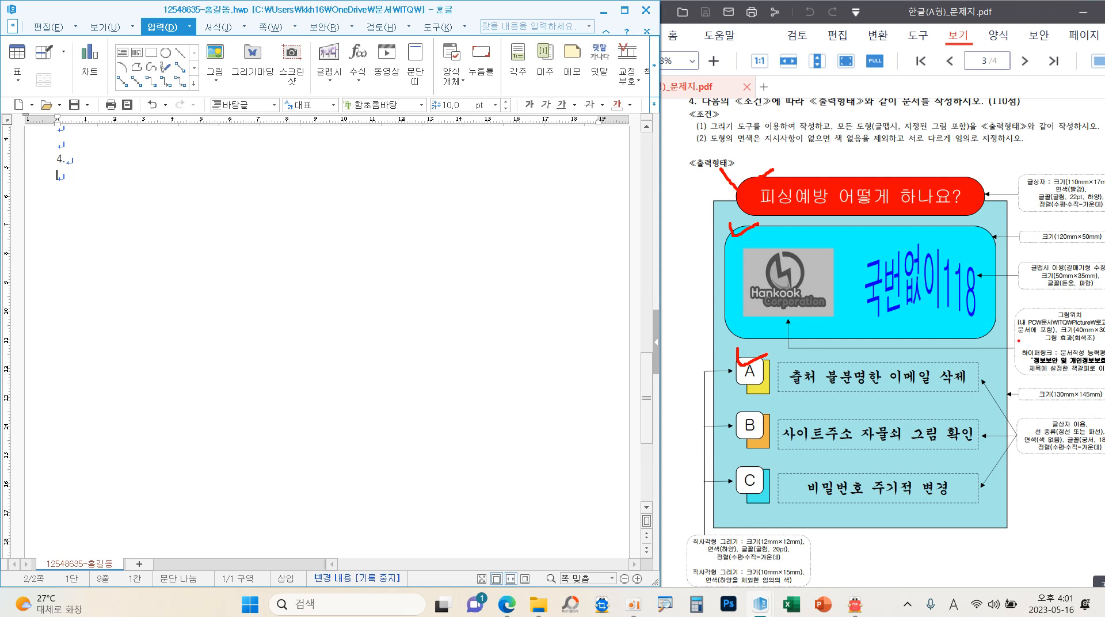
{"action": "mouse_move", "coordinate": [1018, 340]}
{"action": "left_mouse_down"}
{"action": "mouse_move", "coordinate": [992, 360]}
{"action": "mouse_move", "coordinate": [1007, 335]}
{"action": "mouse_move", "coordinate": [1005, 371]}
{"action": "mouse_move", "coordinate": [1029, 346]}
{"action": "left_mouse_up"}
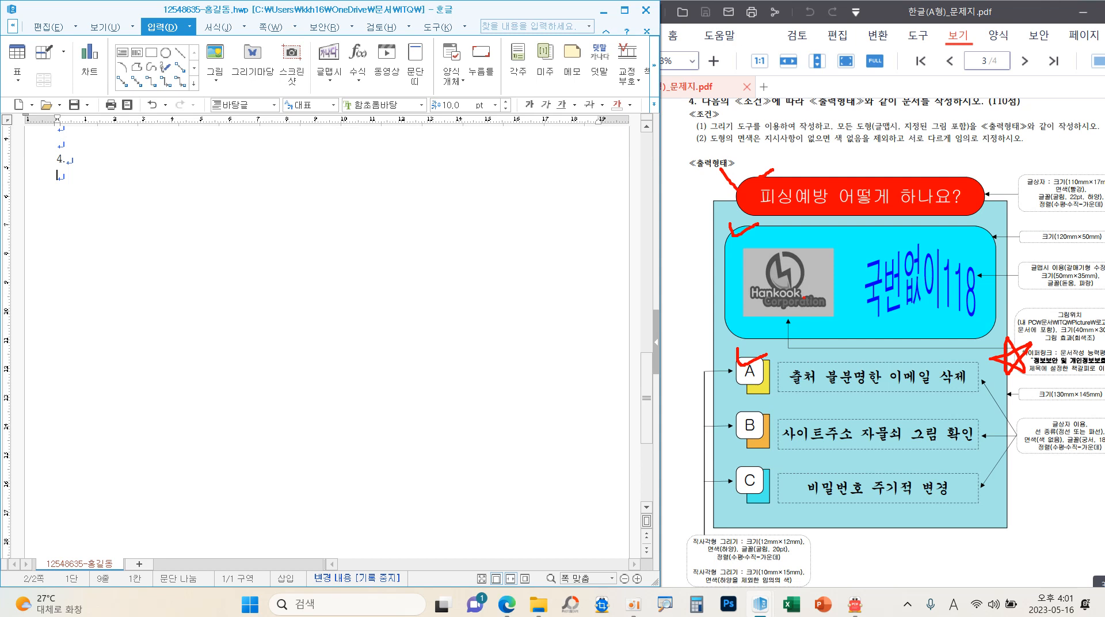
{"action": "key", "text": "Escape"}
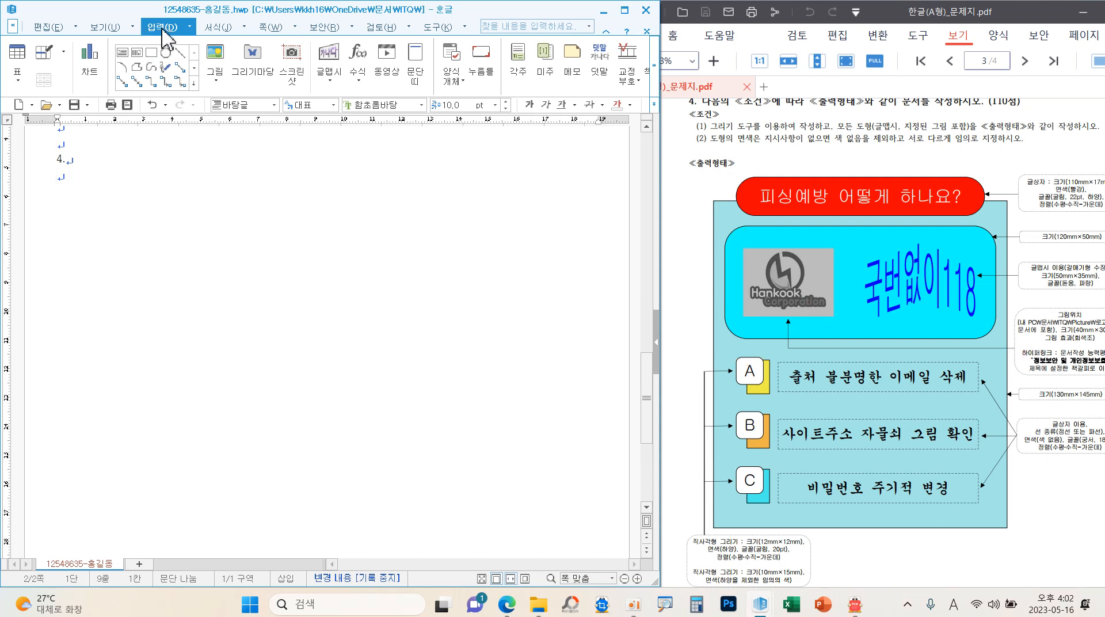
- Draw a rectangle about 80 × 70 mm in the blank area below question number 4
{"action": "left_click", "coordinate": [152, 54]}
{"action": "left_click_drag", "start_coordinate": [138, 221], "coordinate": [348, 403]}
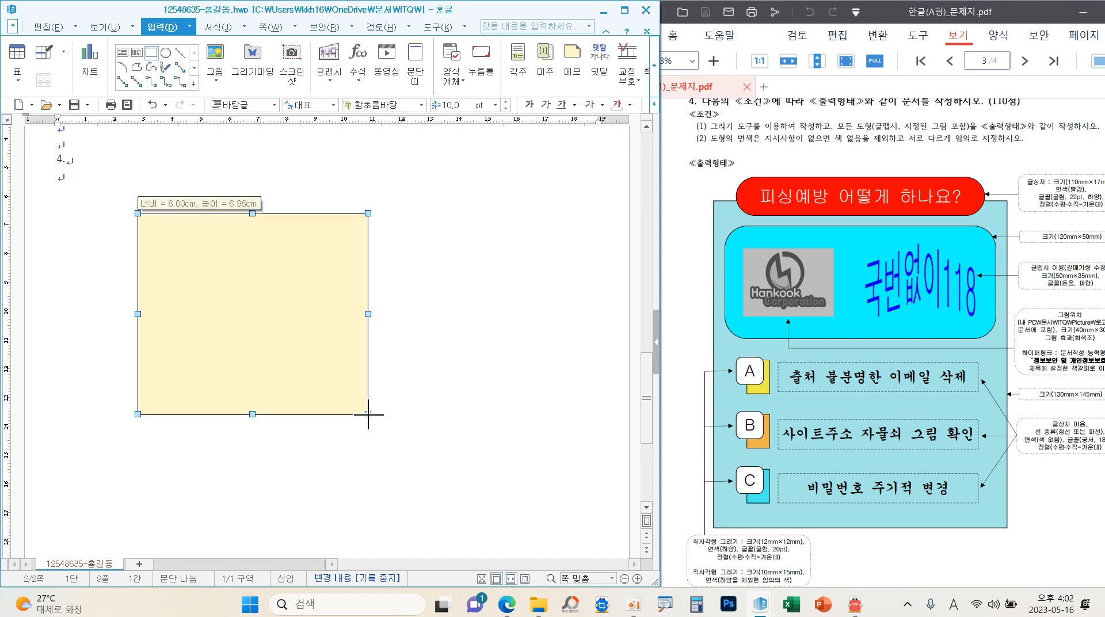
{"action": "left_click_drag", "start_coordinate": [283, 303], "coordinate": [300, 334]}
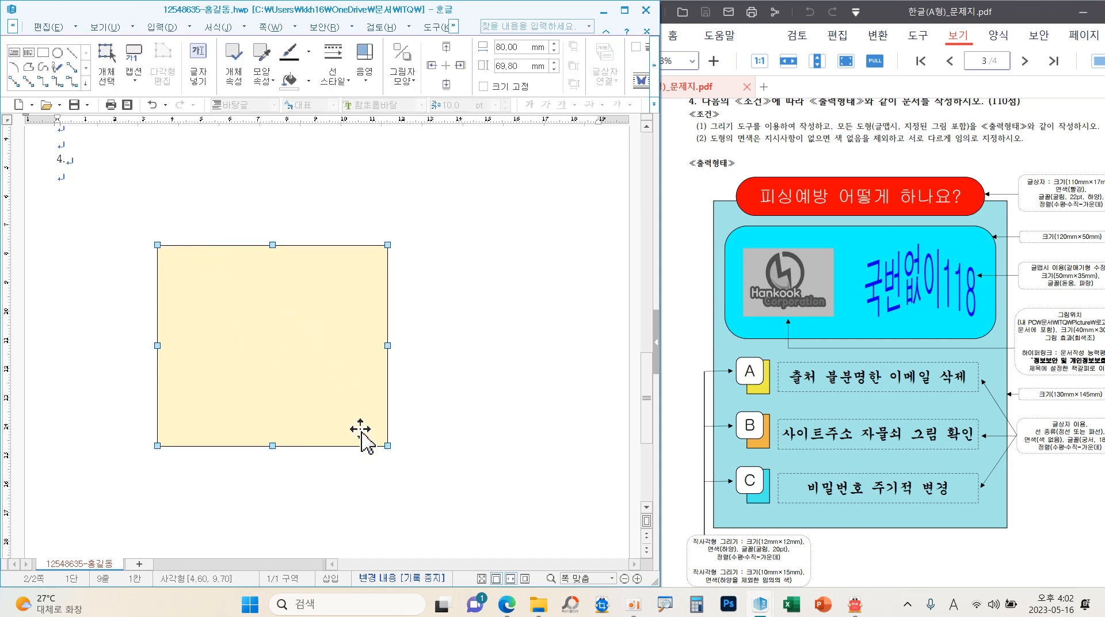
{"action": "right_click", "coordinate": [315, 310]}
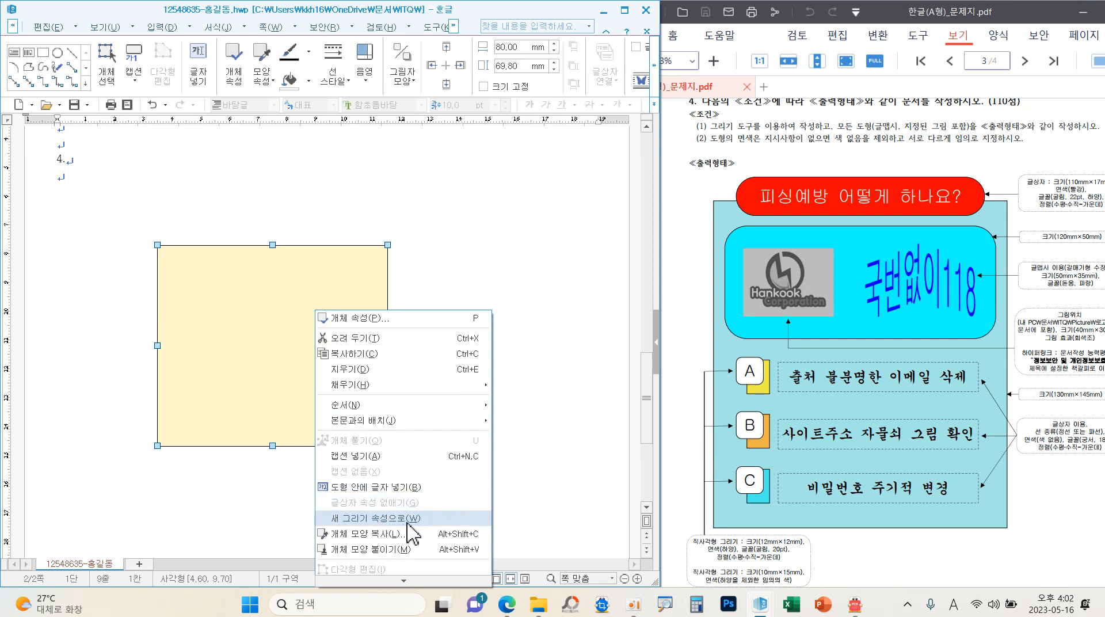
{"action": "left_click", "coordinate": [291, 297]}
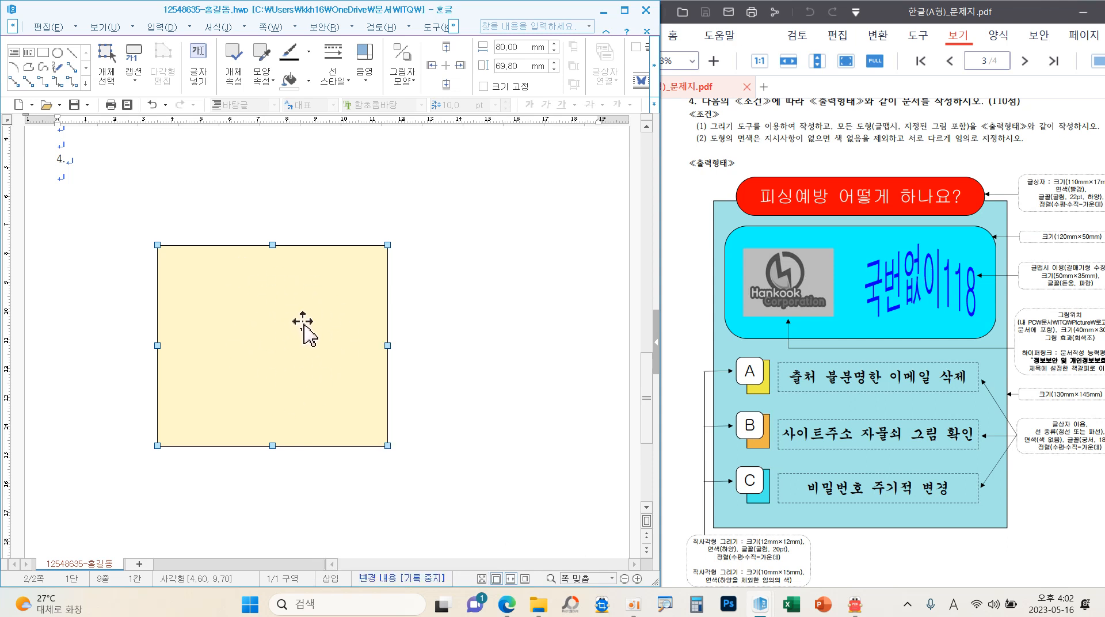
- Change the rectangle's fill colour to a very light purple
{"action": "double_click", "coordinate": [303, 323]}
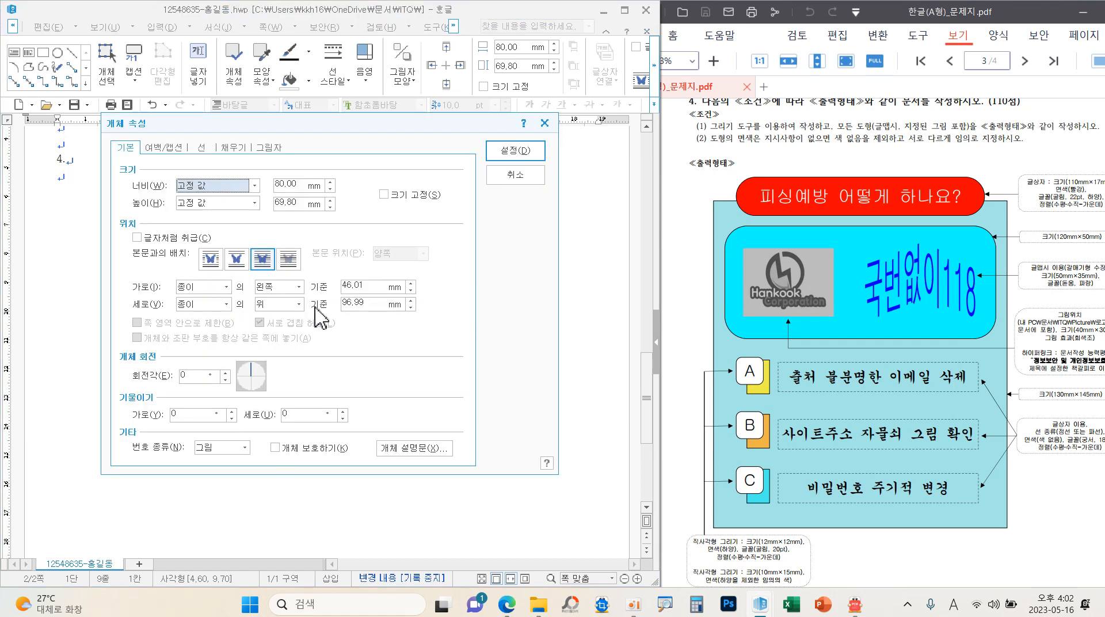
{"action": "left_click", "coordinate": [234, 147]}
{"action": "left_click", "coordinate": [198, 218]}
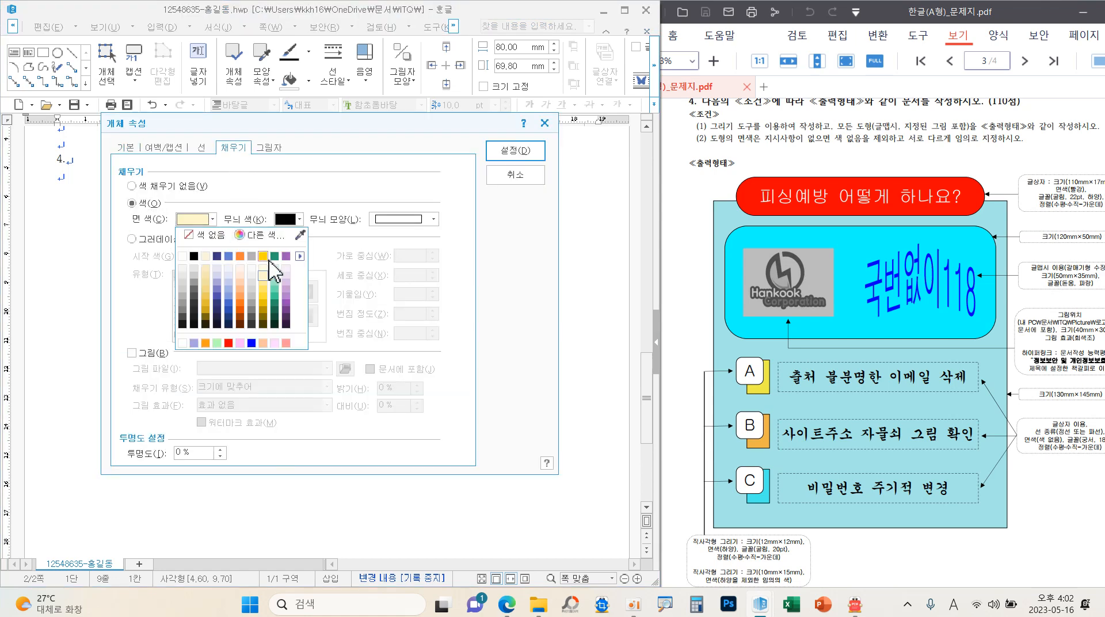
{"action": "left_click", "coordinate": [286, 268]}
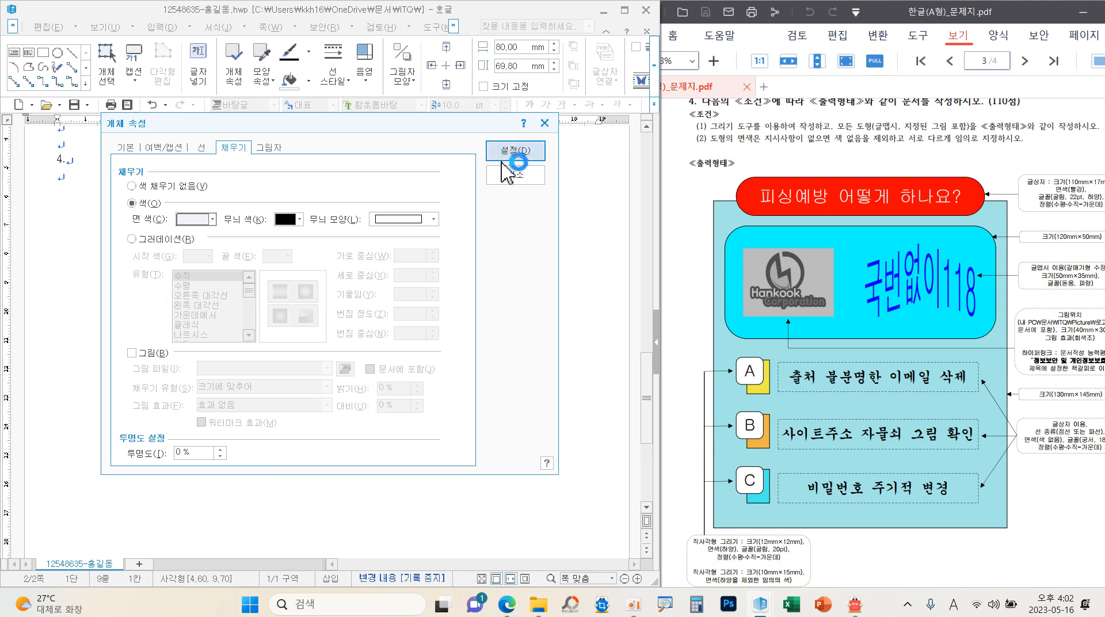
{"action": "left_click", "coordinate": [515, 150]}
- Make the light purple rectangle's formatting the default for new drawings, then delete the rectangle
{"action": "right_click", "coordinate": [340, 299]}
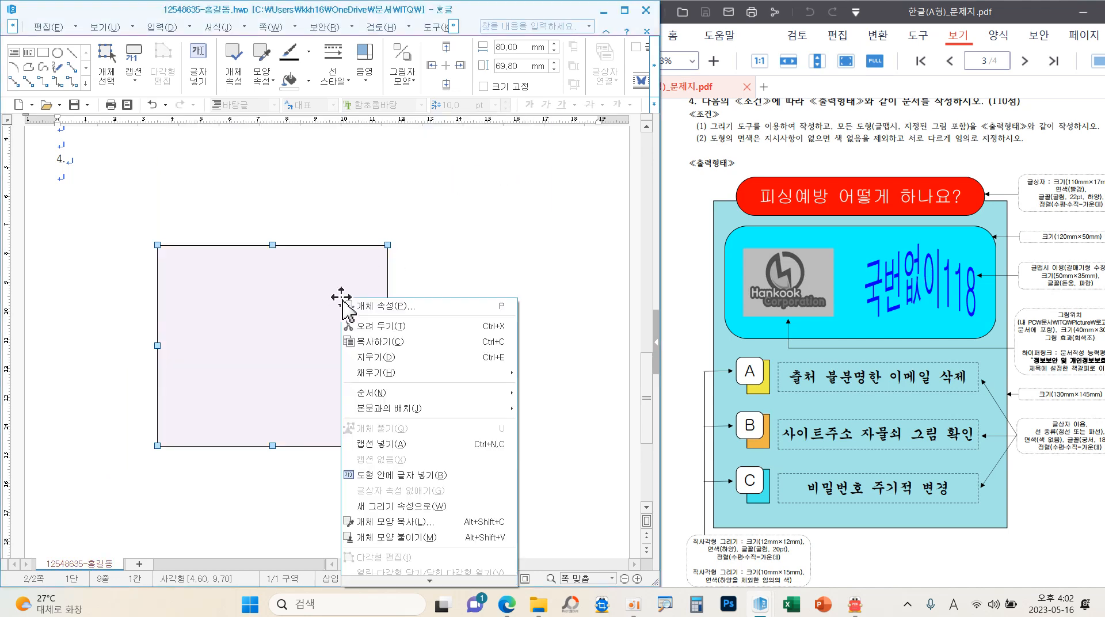
{"action": "left_click", "coordinate": [384, 506]}
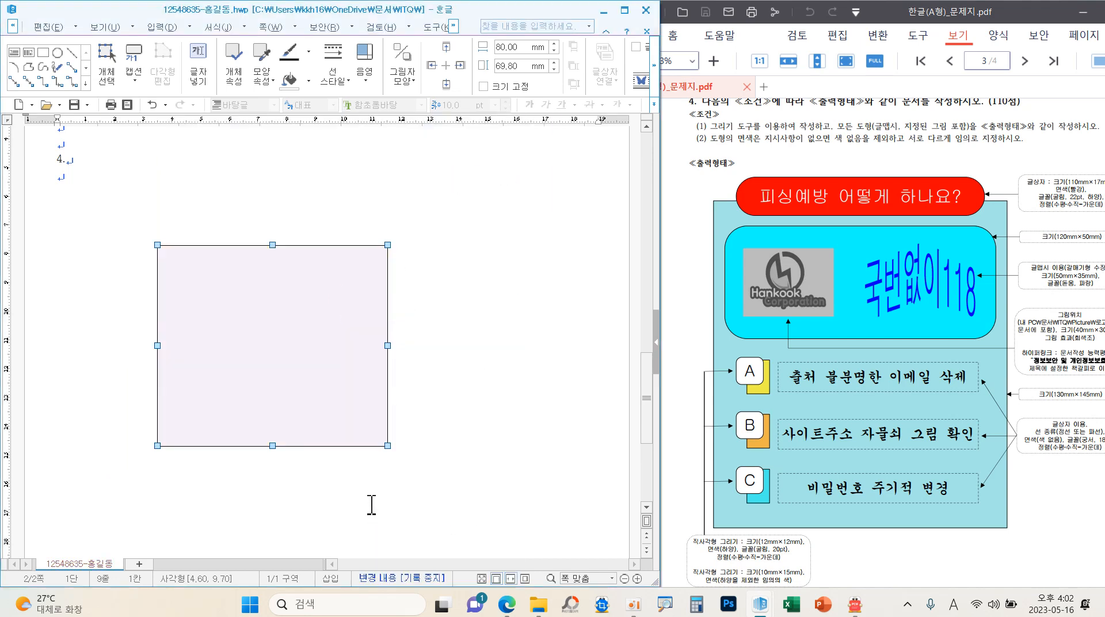
{"action": "key", "text": "Delete"}
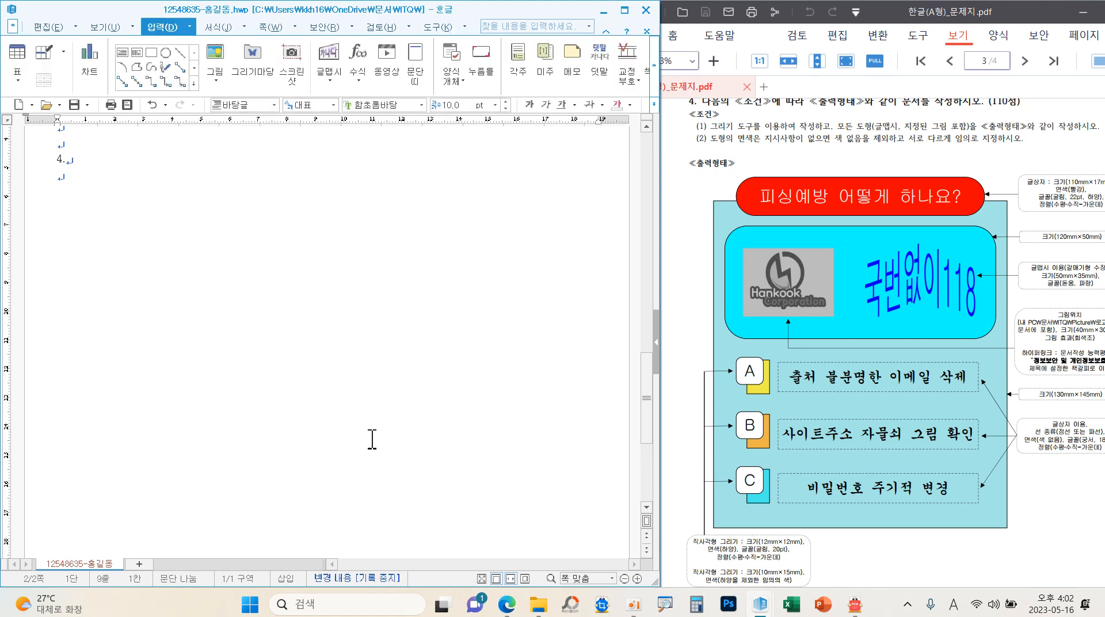
- Draw a background rectangle below question number 4, set its size to 130 × 145 mm and fix that size
{"action": "mouse_move", "coordinate": [157, 235]}
{"action": "left_mouse_down"}
{"action": "mouse_move", "coordinate": [278, 328]}
{"action": "mouse_move", "coordinate": [334, 391]}
{"action": "left_mouse_up"}
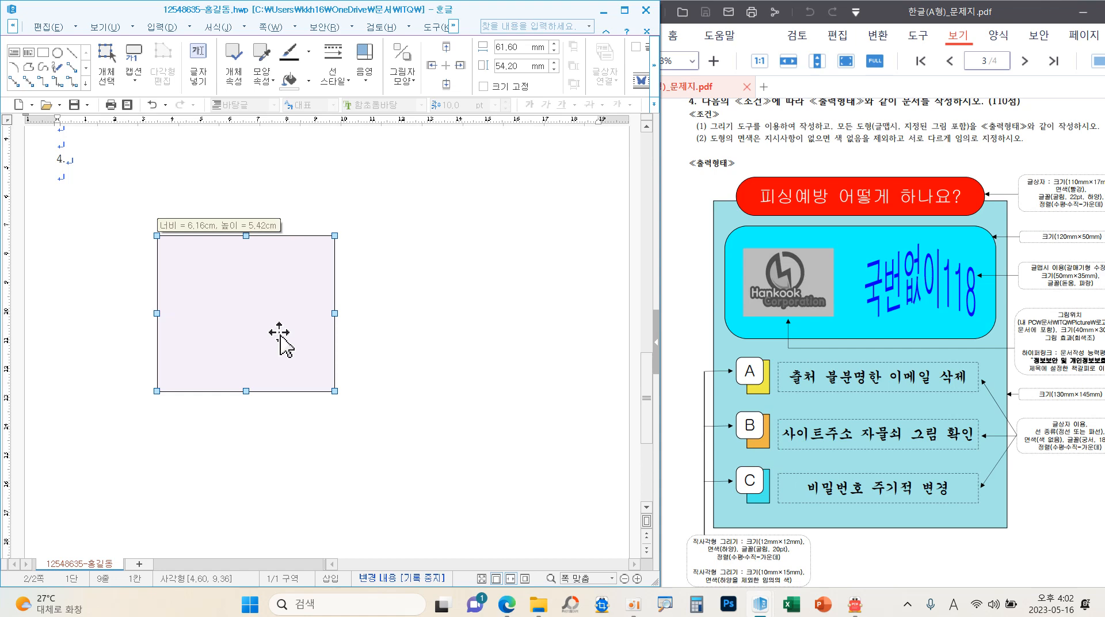
{"action": "double_click", "coordinate": [254, 311]}
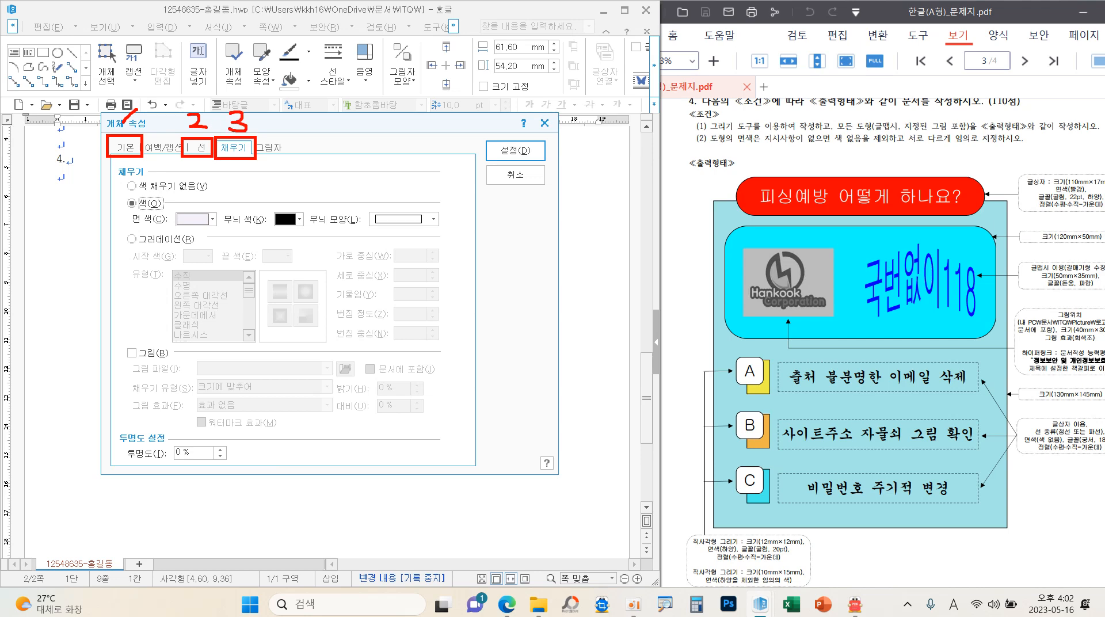
{"action": "left_click", "coordinate": [124, 147]}
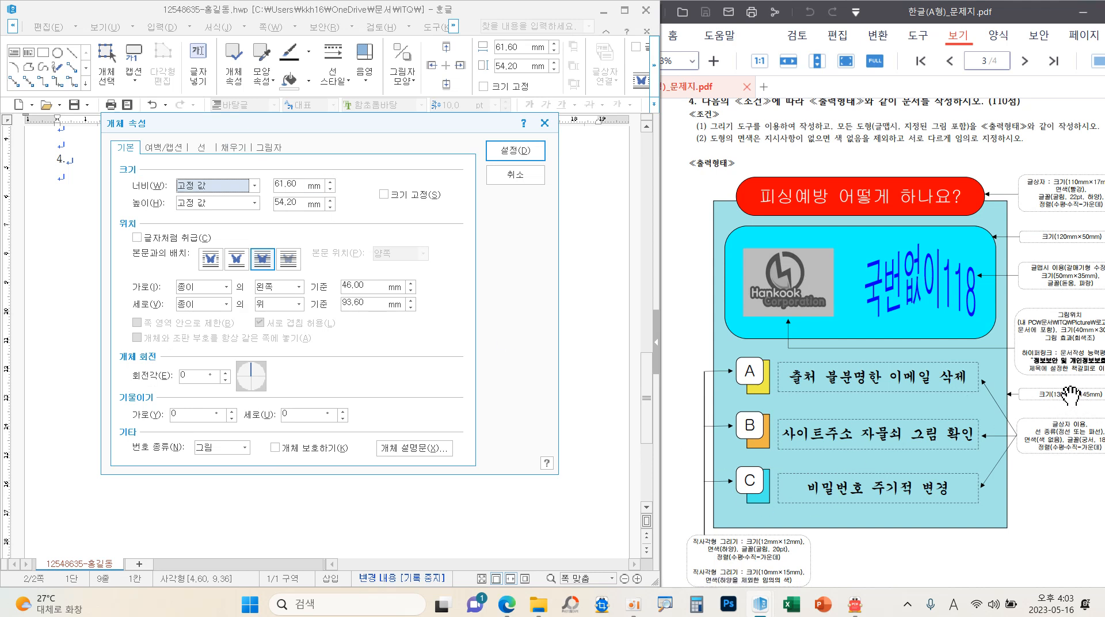
{"action": "double_click", "coordinate": [300, 185]}
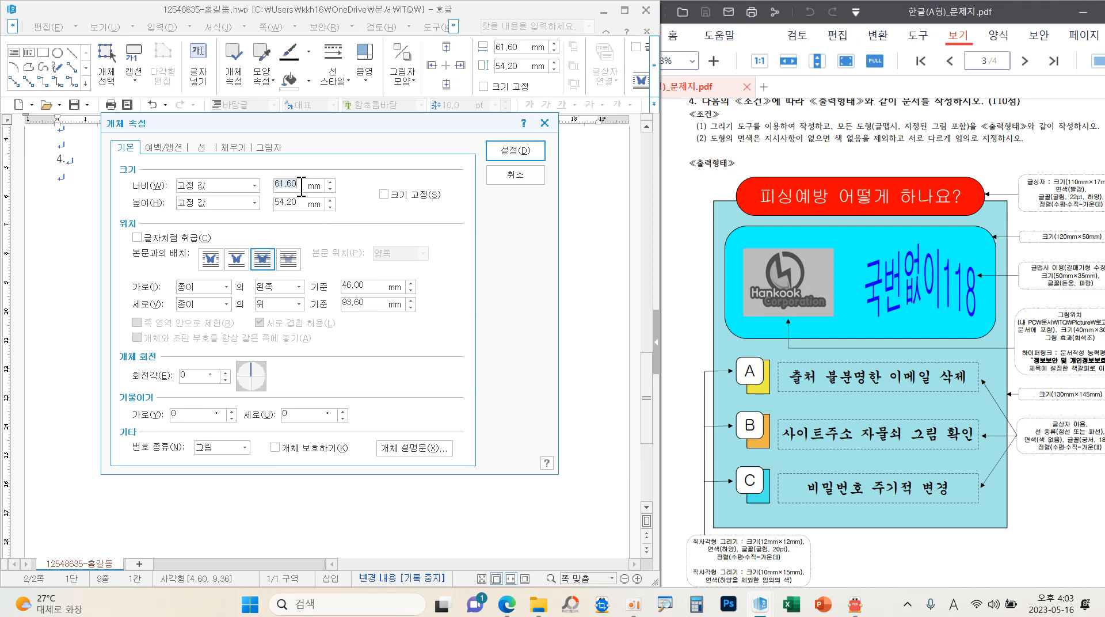
{"action": "type", "text": "1"}
{"action": "key", "text": "Tab"}
{"action": "key", "text": "Tab"}
{"action": "type", "text": "145"}
{"action": "left_click", "coordinate": [402, 196]}
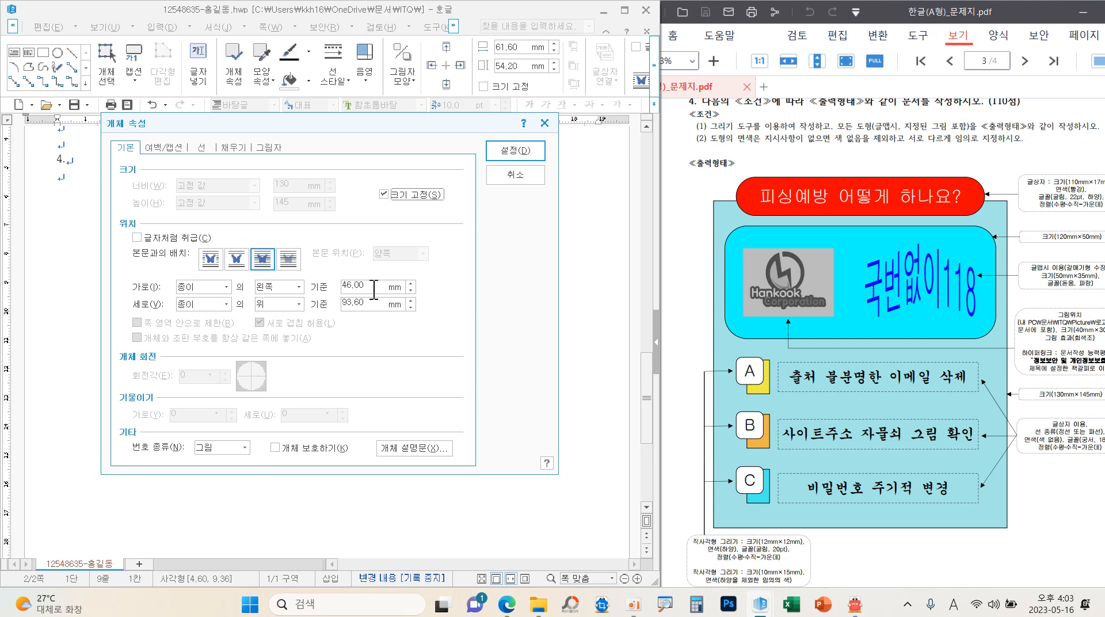
- Fill the background rectangle with light yellow, keeping the square corners, and apply the properties
{"action": "left_click", "coordinate": [202, 149]}
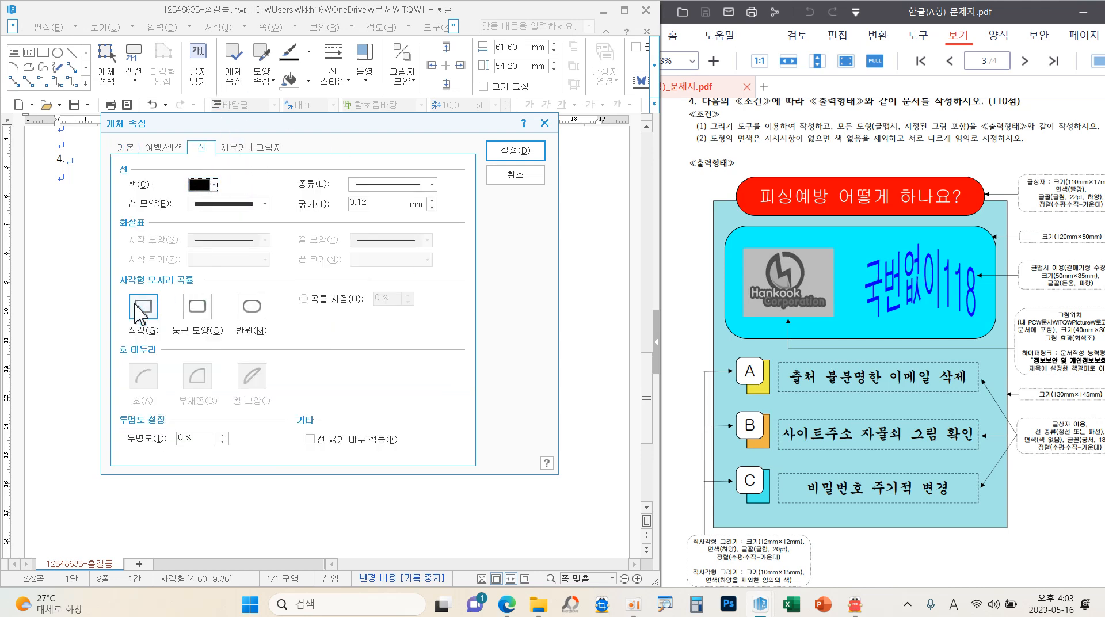
{"action": "left_click", "coordinate": [242, 150]}
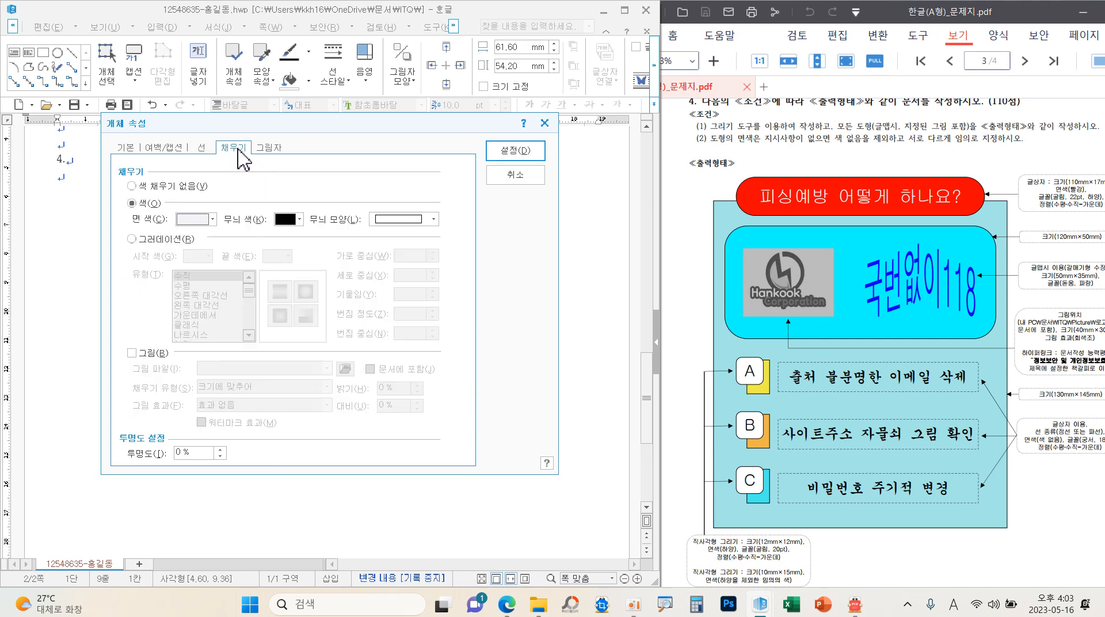
{"action": "left_click", "coordinate": [214, 219]}
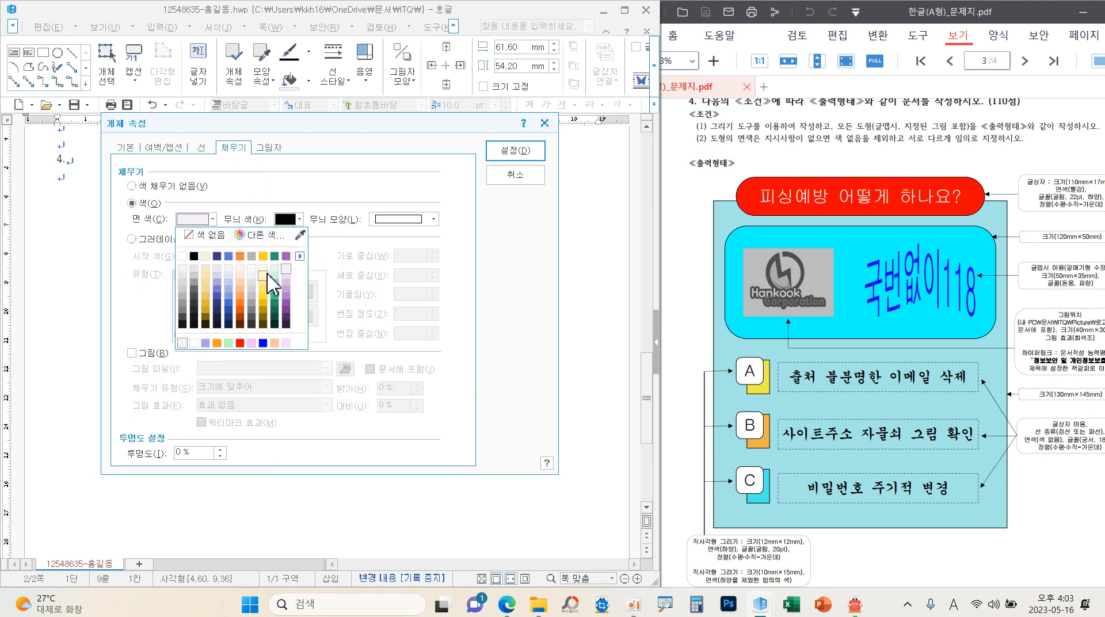
{"action": "left_click", "coordinate": [260, 274]}
{"action": "left_click", "coordinate": [514, 153]}
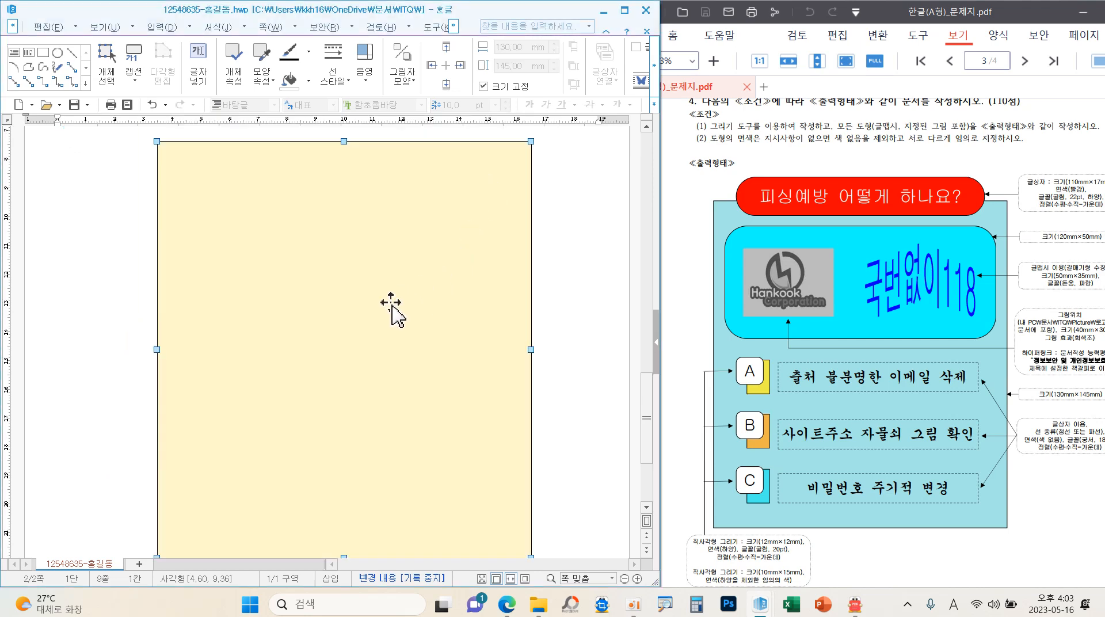
- Move the background rectangle below the number 4. to about 34 mm across and 89 mm down the page, and deselect it
{"action": "left_click_drag", "start_coordinate": [390, 303], "coordinate": [337, 334]}
{"action": "scroll", "coordinate": [336, 335], "scroll_direction": "up", "scroll_amount": 2}
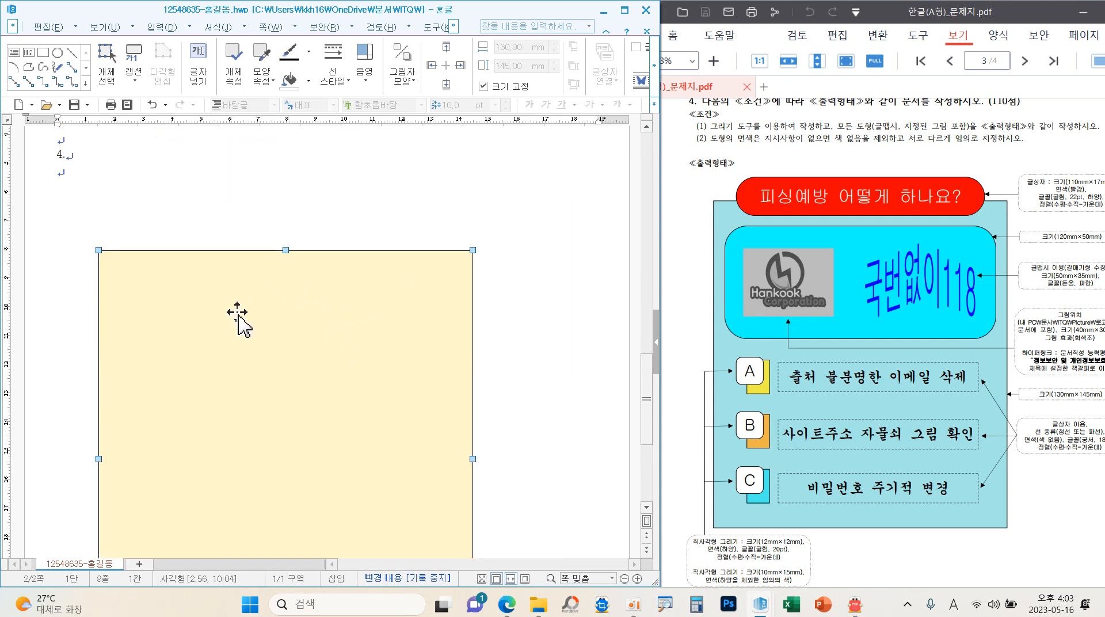
{"action": "left_click_drag", "start_coordinate": [220, 312], "coordinate": [244, 280]}
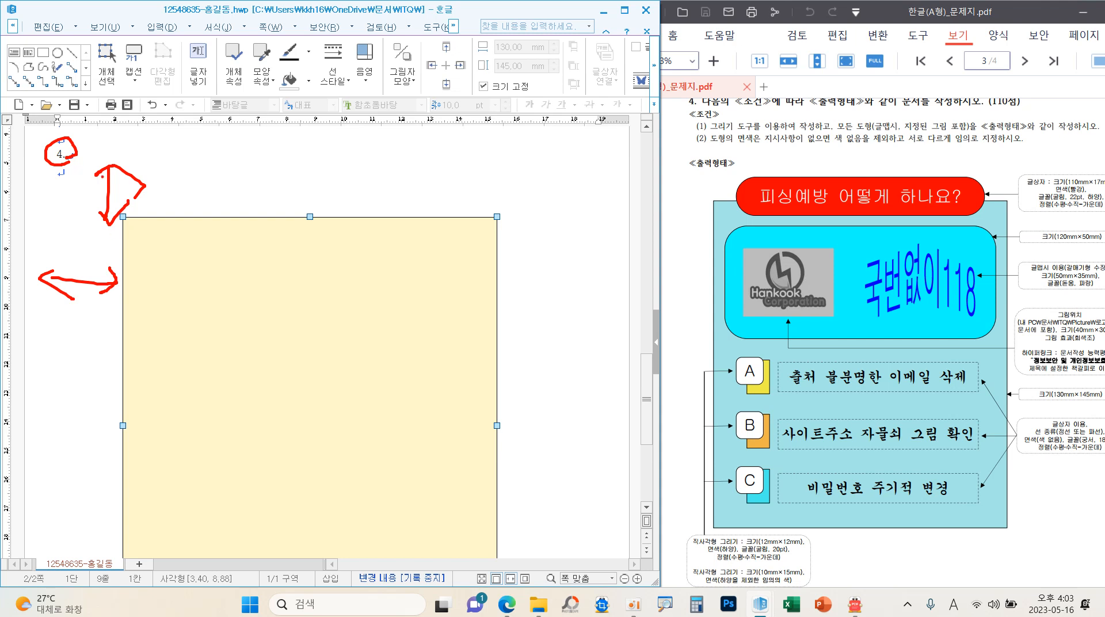
{"action": "key", "text": "Escape"}
{"action": "left_click_drag", "start_coordinate": [244, 302], "coordinate": [244, 302]}
{"action": "left_click", "coordinate": [523, 338]}
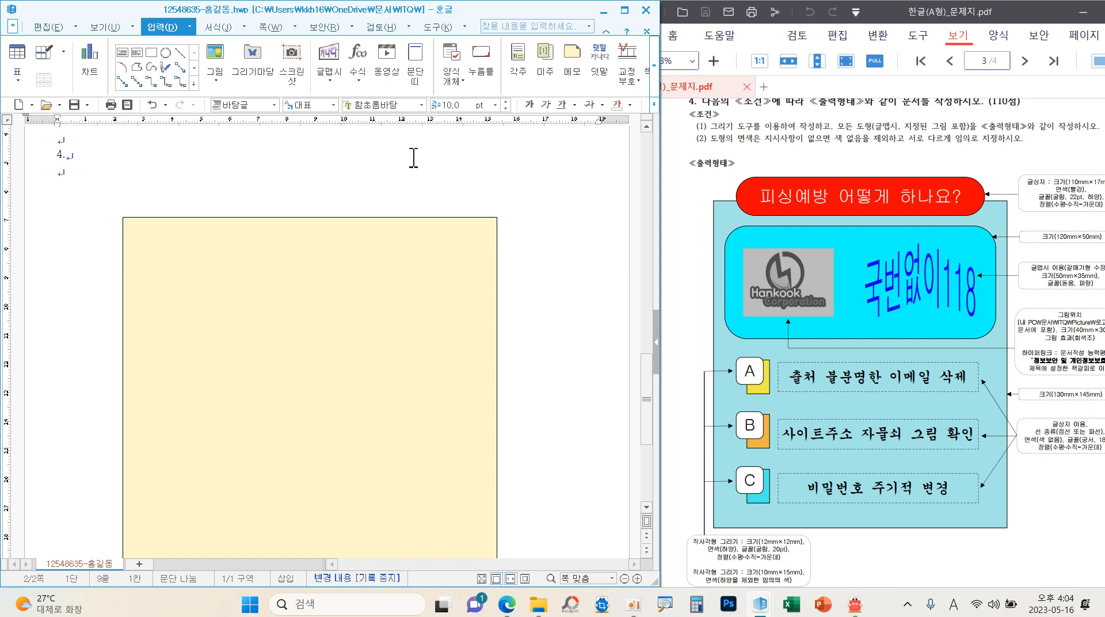
- Draw a text box about 100 × 32 mm overlapping the background rectangle's upper edge and select its frame
{"action": "left_click", "coordinate": [124, 53]}
{"action": "left_click_drag", "start_coordinate": [270, 179], "coordinate": [555, 271]}
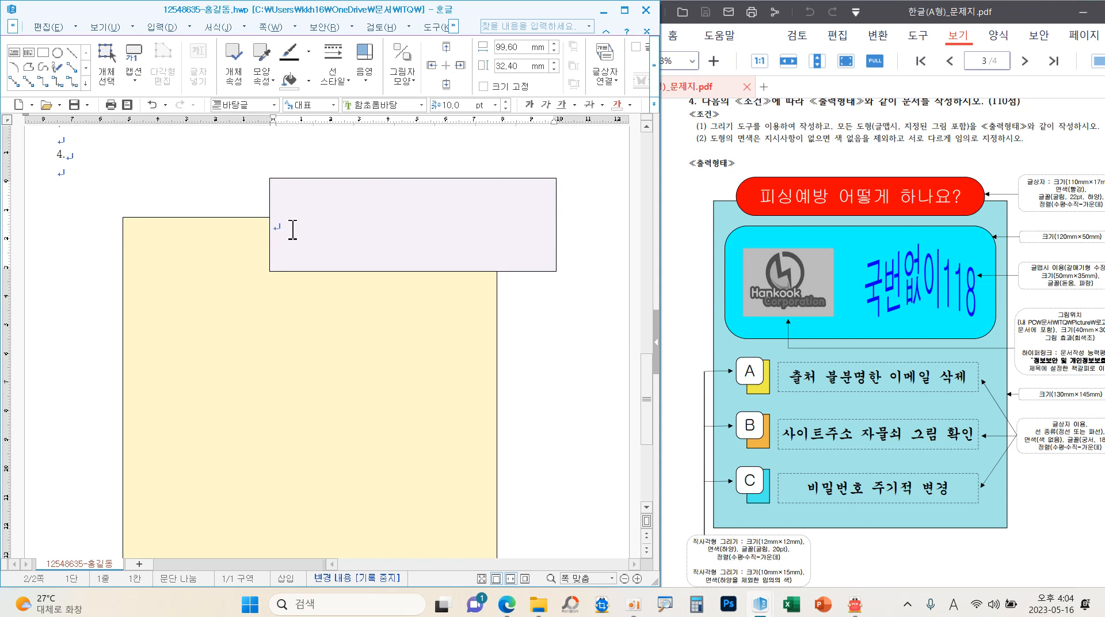
{"action": "left_click", "coordinate": [554, 197]}
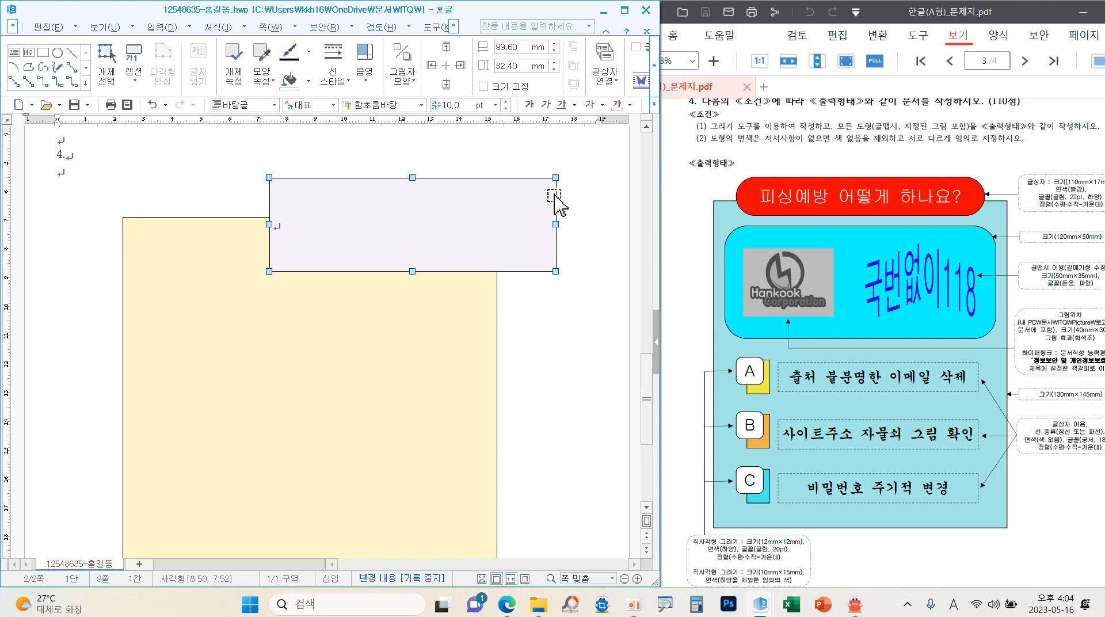
- Set the text box's size to 110 × 17 mm and fix that size
{"action": "double_click", "coordinate": [427, 238]}
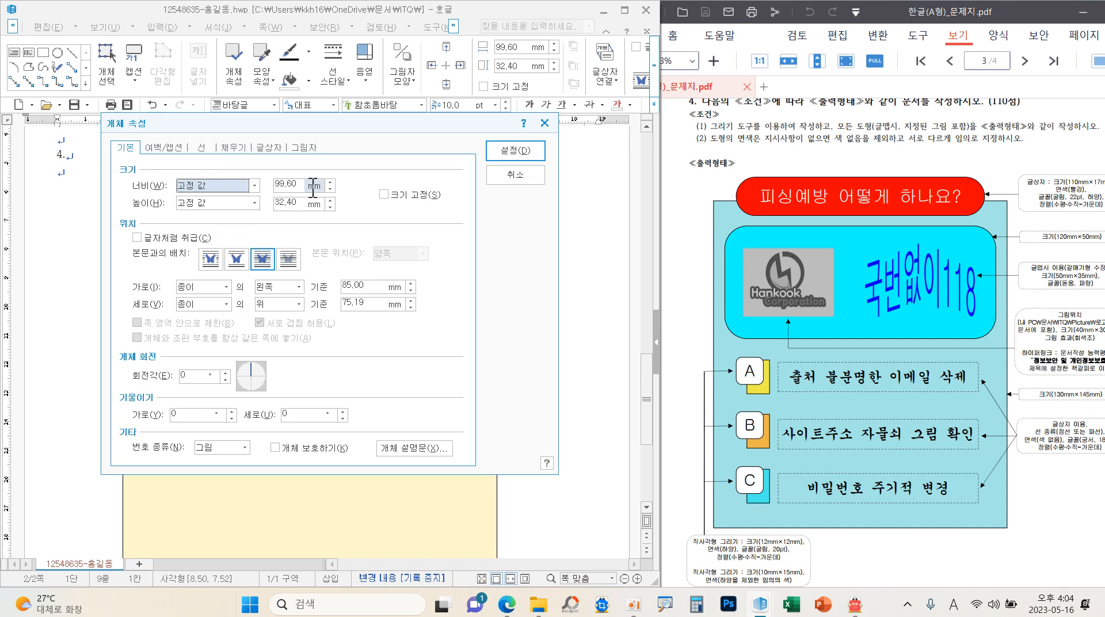
{"action": "left_click", "coordinate": [296, 184]}
{"action": "type", "text": "110"}
{"action": "key", "text": "Tab"}
{"action": "key", "text": "Tab"}
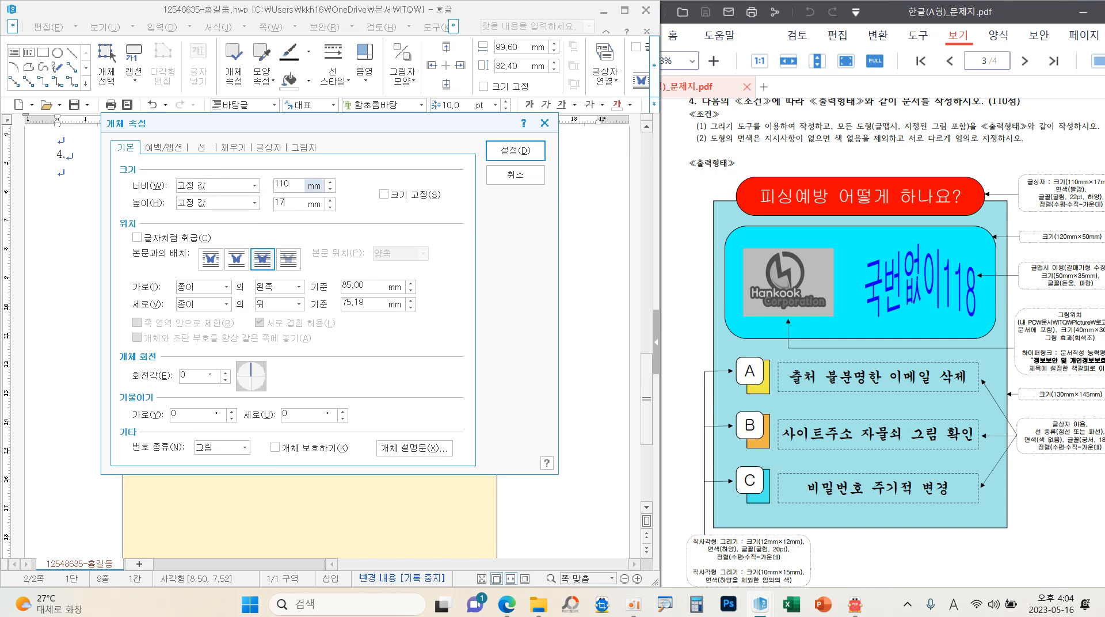
{"action": "left_click", "coordinate": [408, 196]}
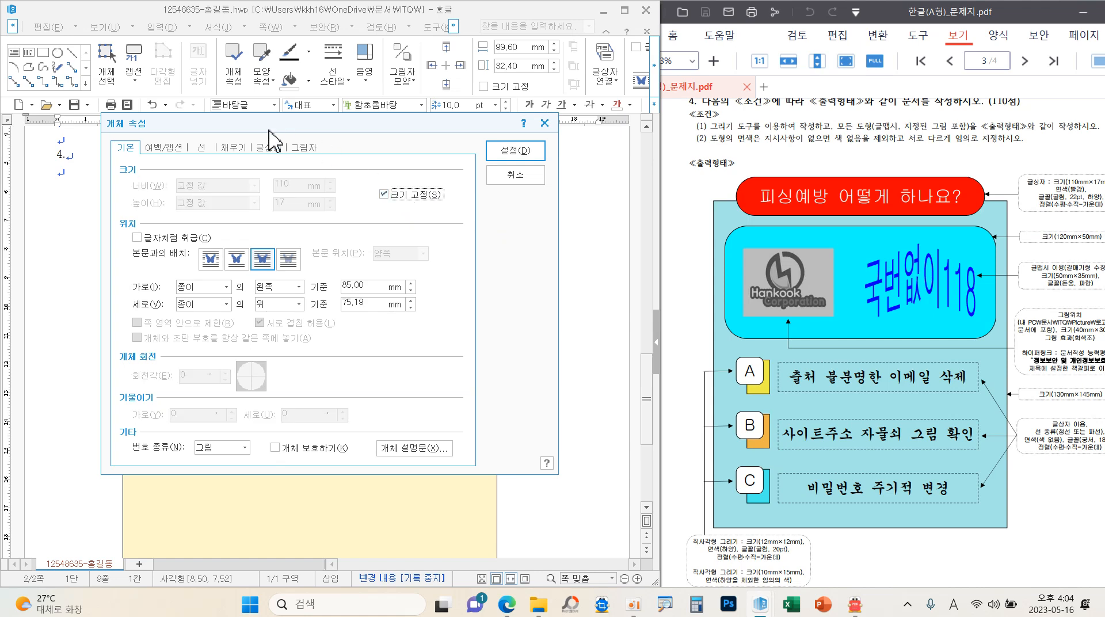
- Give the title text box semicircular corners and a red (255,0,0) fill from the Office palette, and apply the properties
{"action": "left_click", "coordinate": [205, 148]}
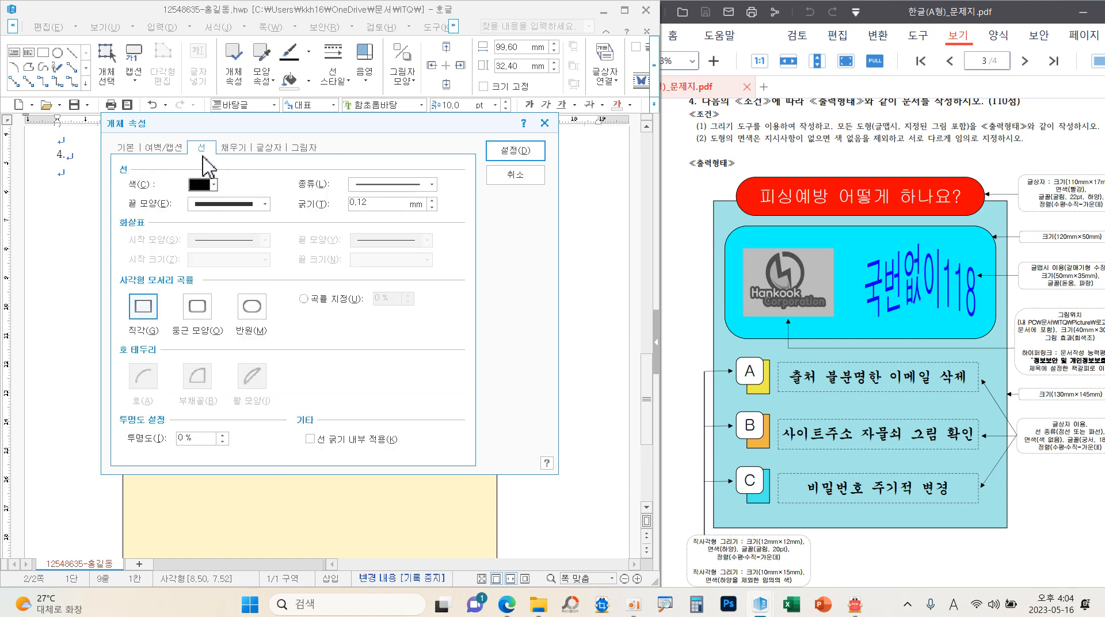
{"action": "left_click", "coordinate": [253, 311]}
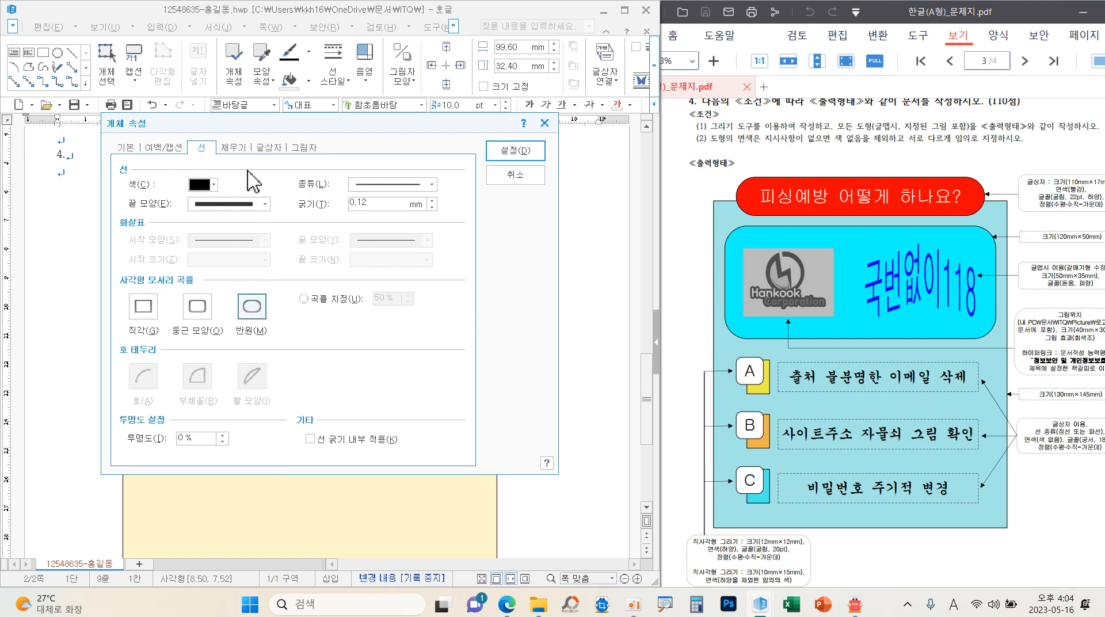
{"action": "left_click", "coordinate": [235, 148]}
{"action": "left_click", "coordinate": [196, 219]}
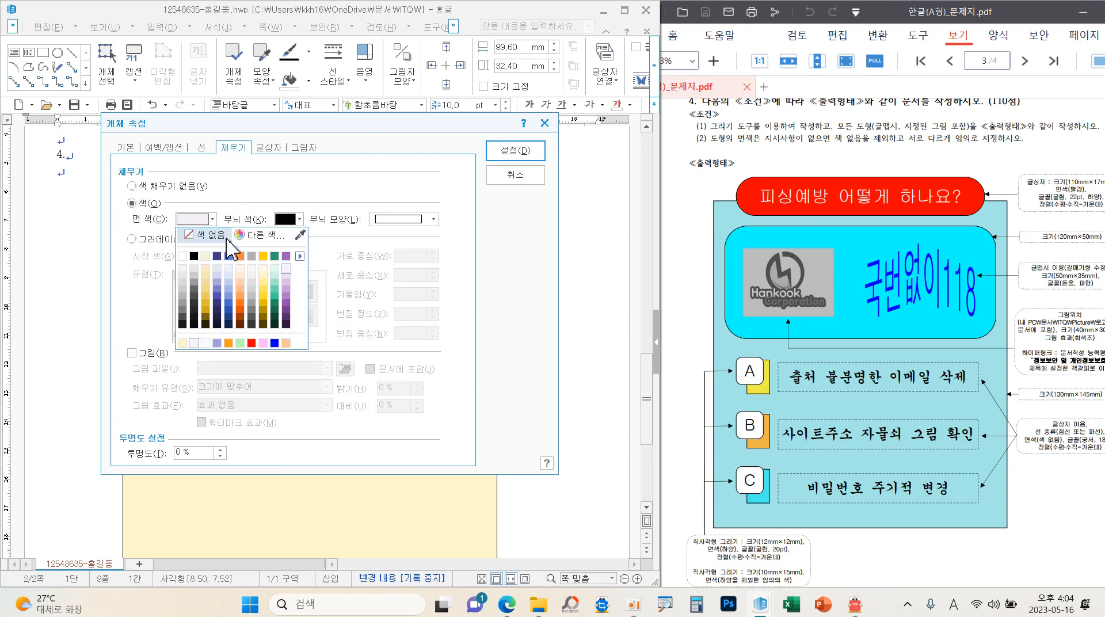
{"action": "left_click", "coordinate": [299, 255]}
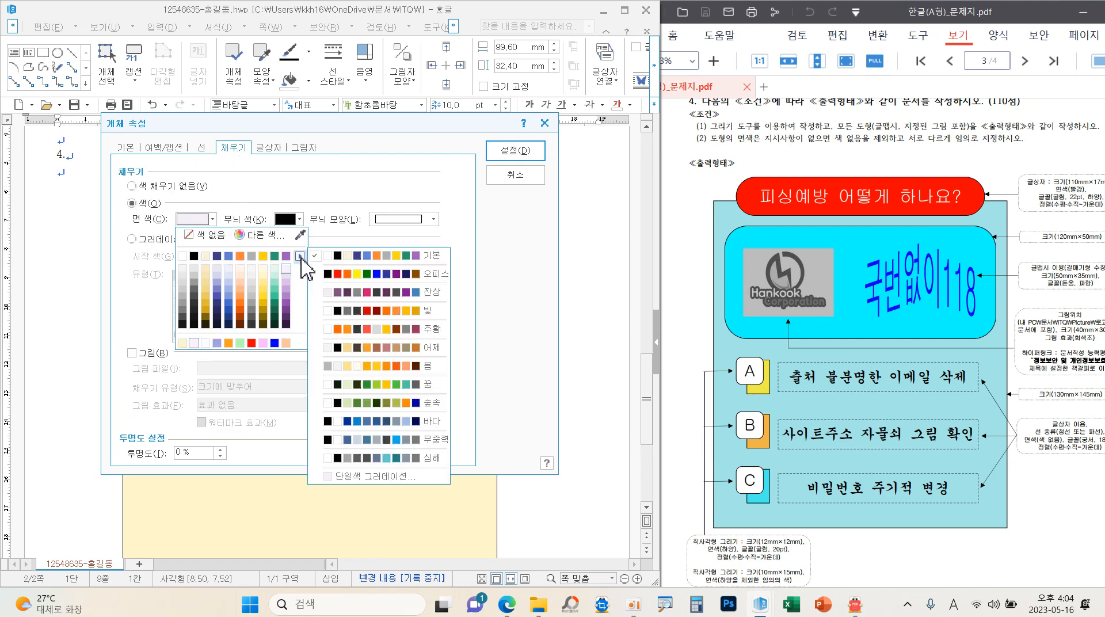
{"action": "left_click", "coordinate": [337, 276]}
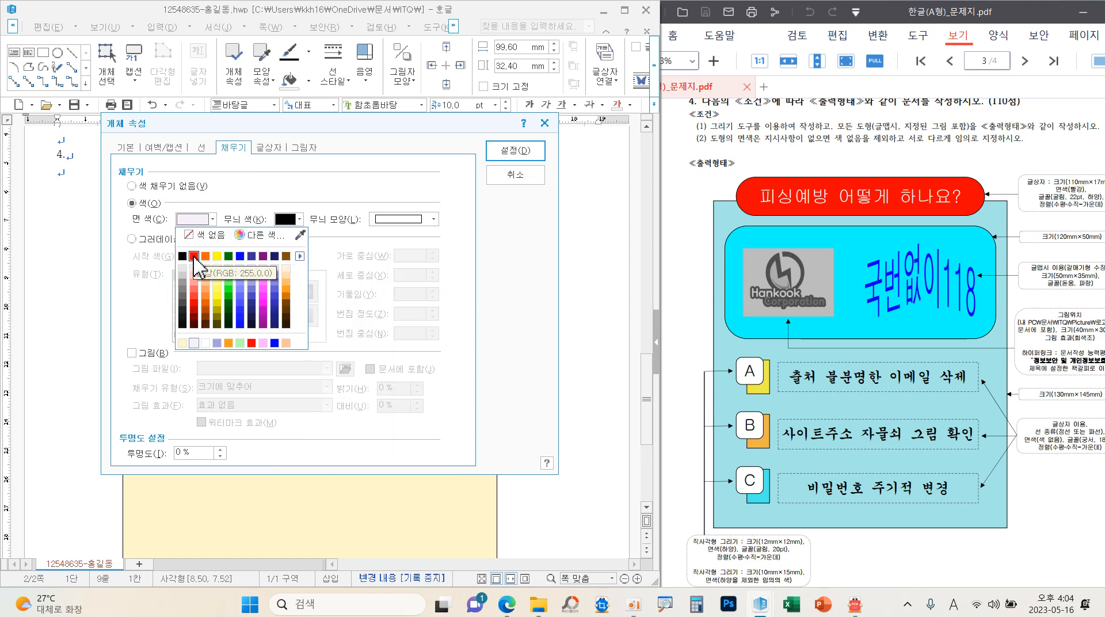
{"action": "left_click", "coordinate": [194, 256]}
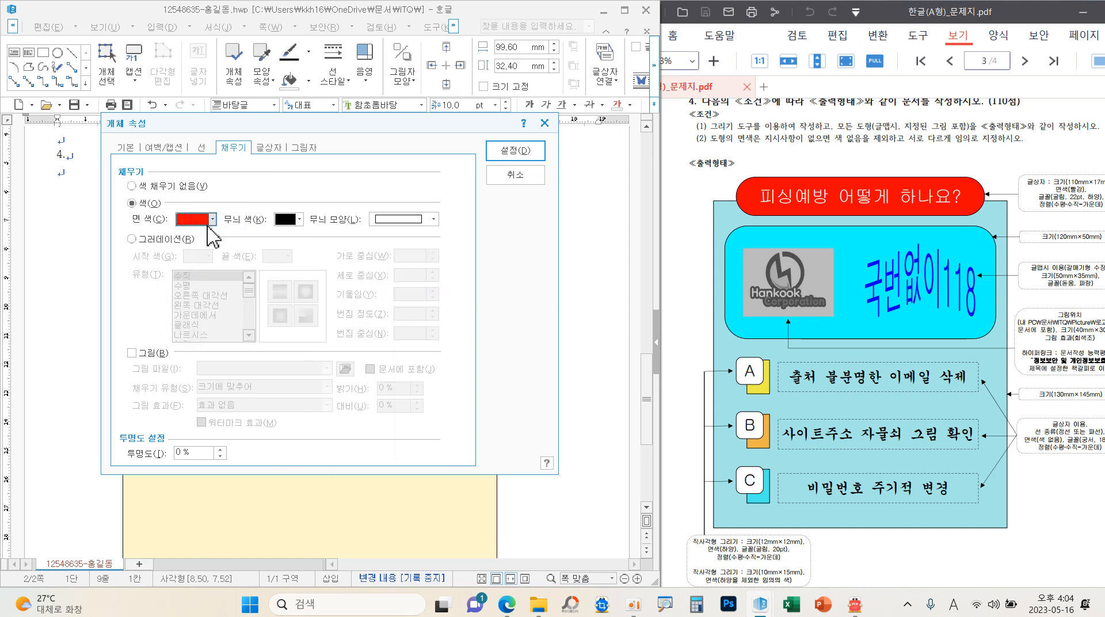
{"action": "left_click", "coordinate": [514, 152]}
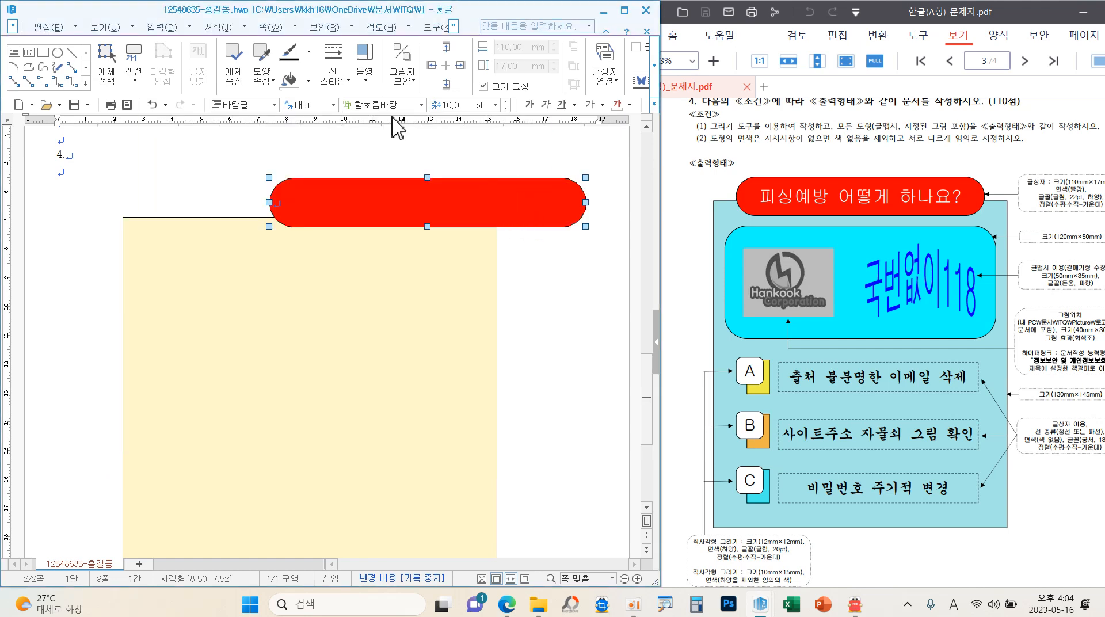
- Set the title text box's font to 굴림 at 22 pt
{"action": "left_click", "coordinate": [421, 105]}
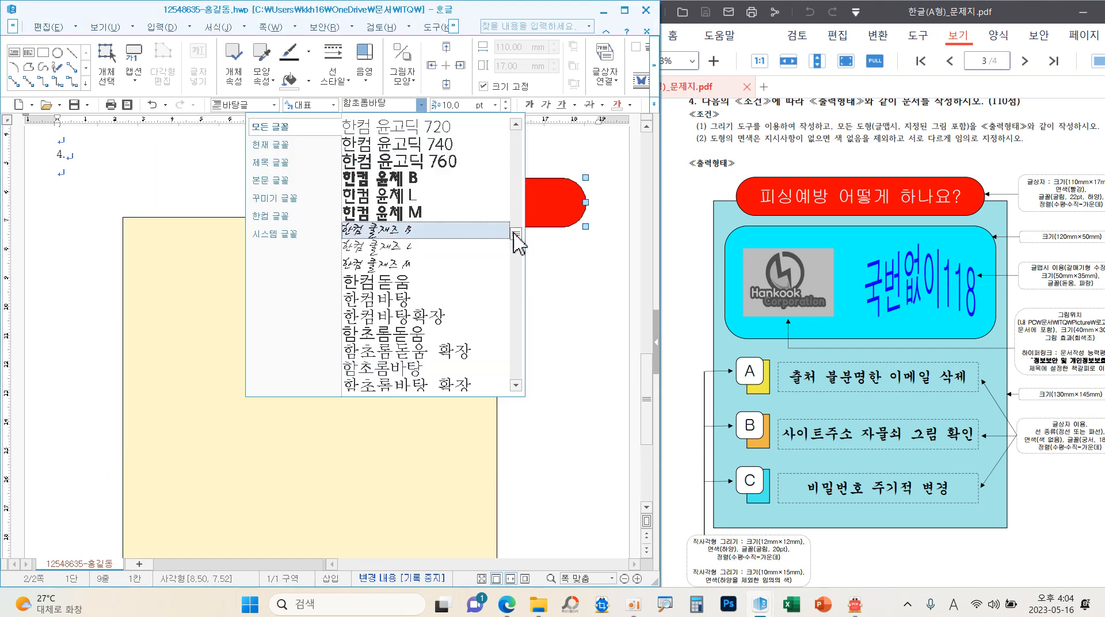
{"action": "left_click_drag", "start_coordinate": [514, 233], "coordinate": [515, 134]}
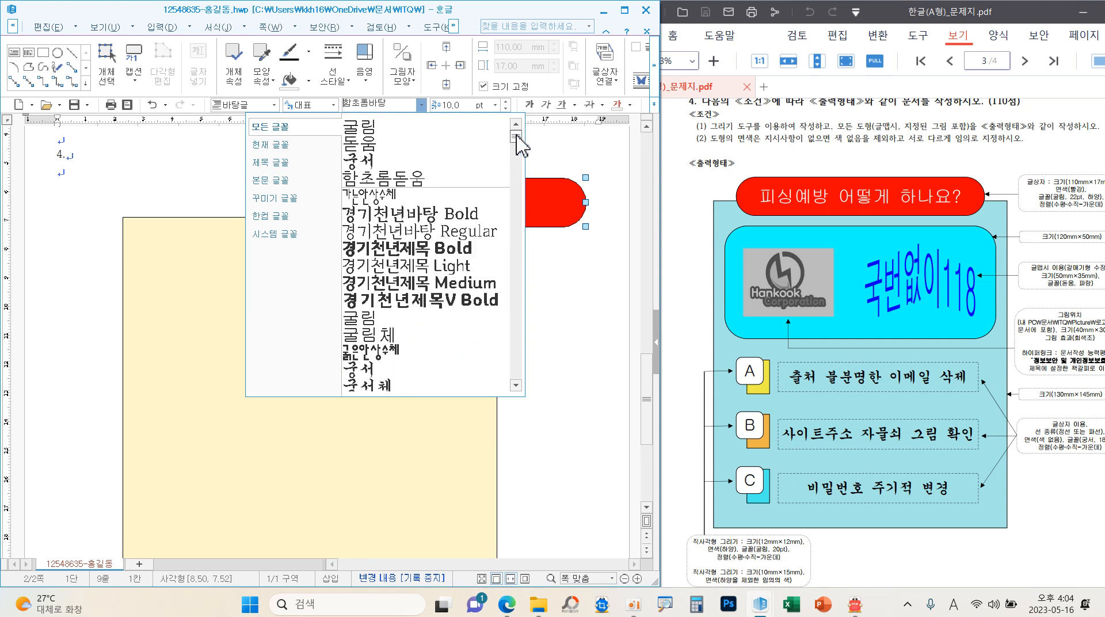
{"action": "left_click", "coordinate": [389, 130]}
{"action": "left_click", "coordinate": [495, 105]}
{"action": "left_click", "coordinate": [446, 236]}
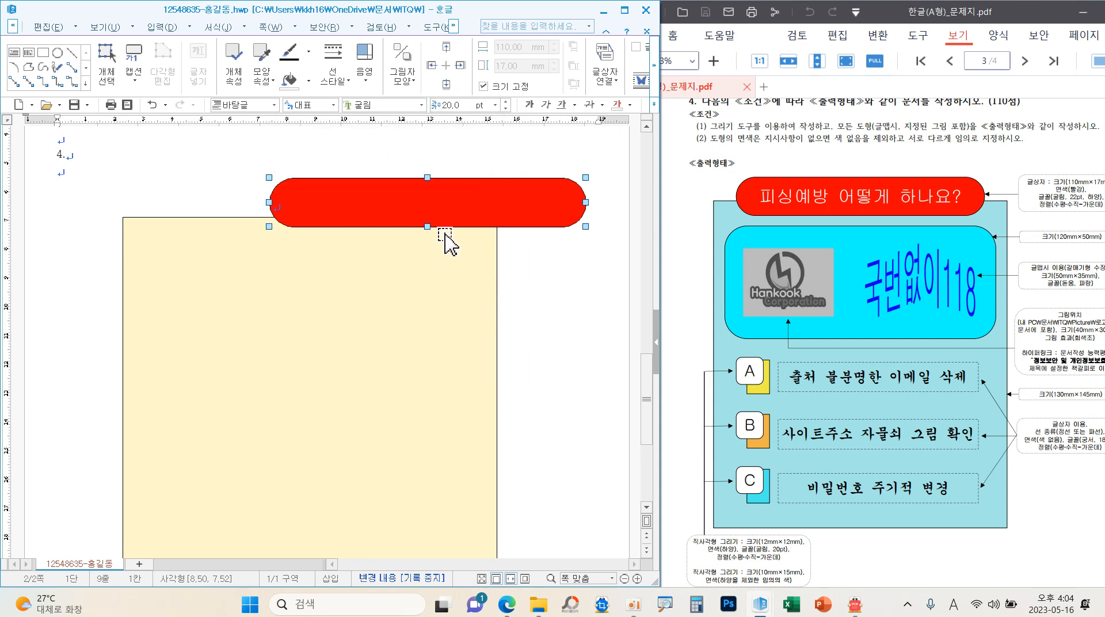
{"action": "left_click", "coordinate": [506, 102]}
- Make the title text box's font color white and center its text
{"action": "left_click", "coordinate": [630, 104]}
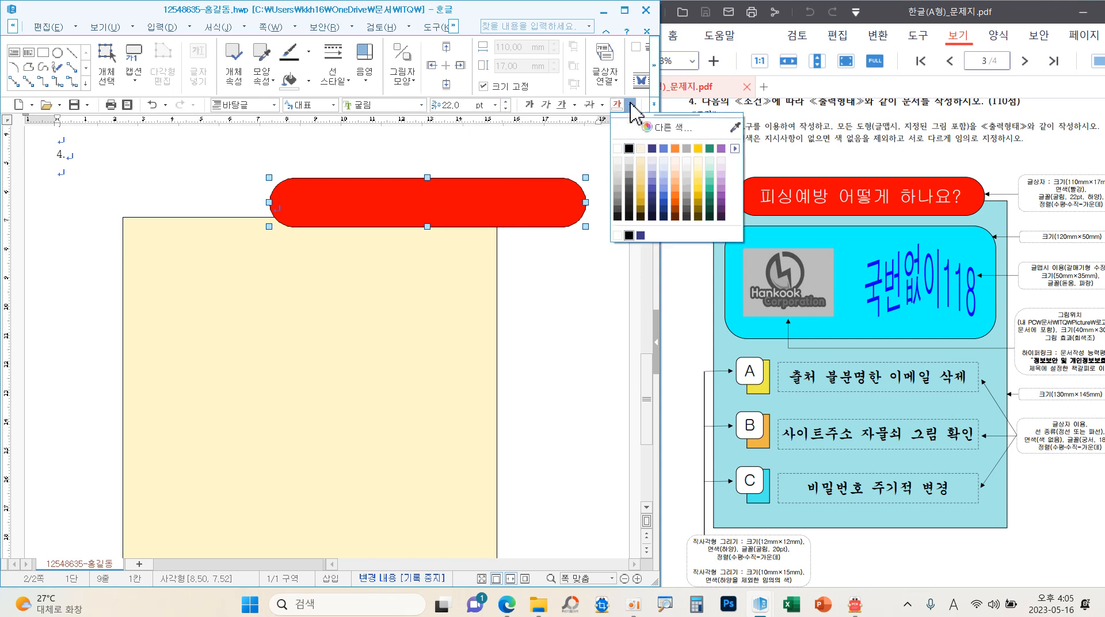
{"action": "left_click", "coordinate": [615, 148]}
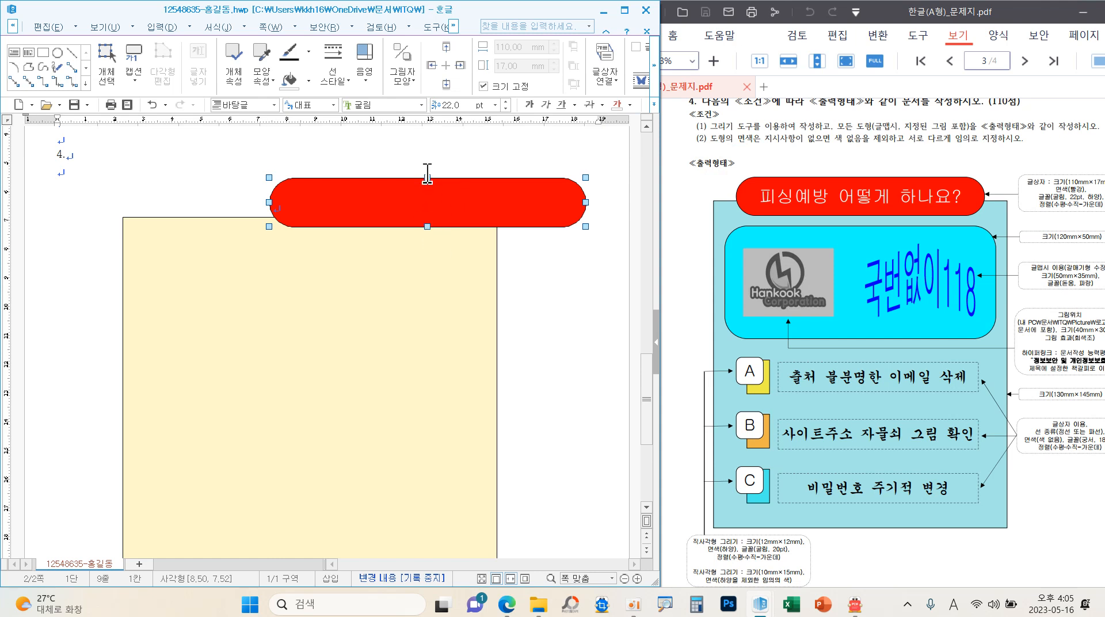
{"action": "left_click", "coordinate": [654, 104]}
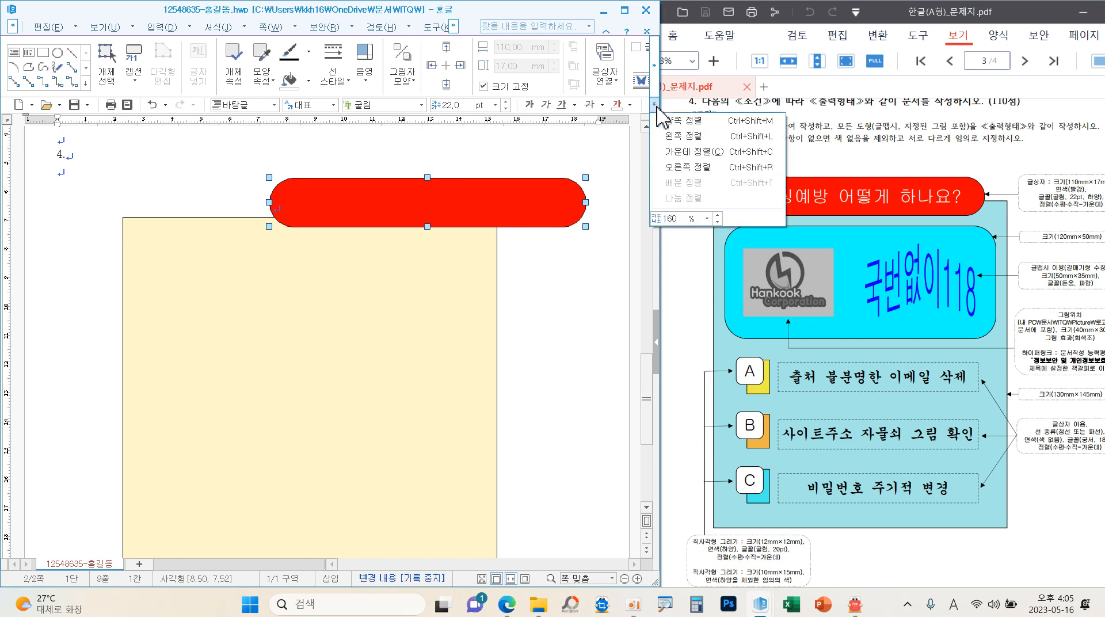
{"action": "left_click", "coordinate": [693, 151]}
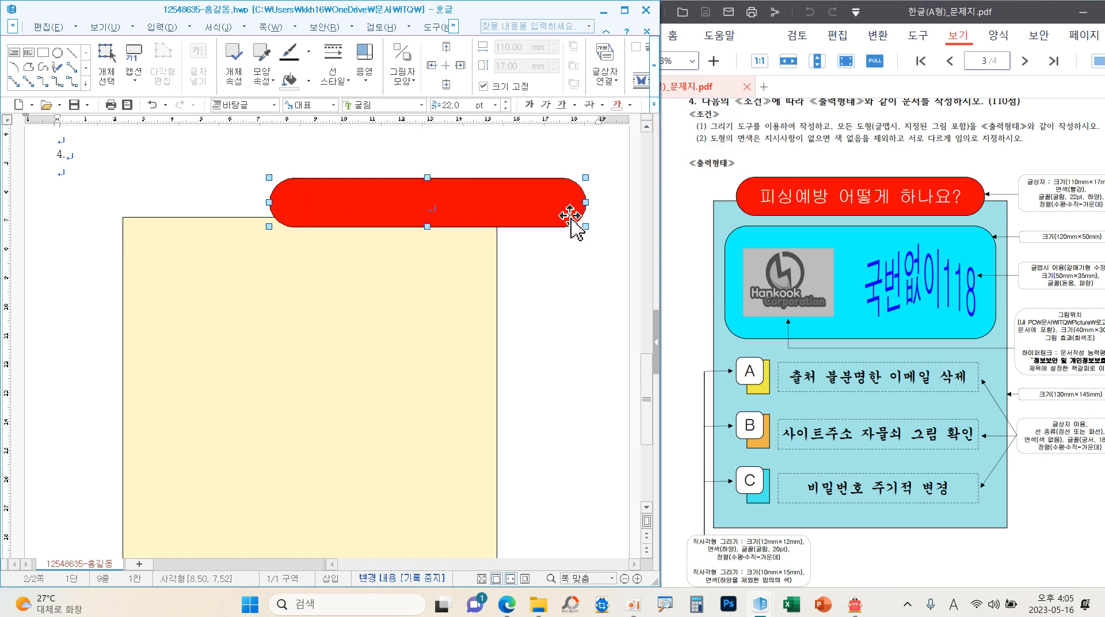
- Move the red title box onto the middle of the background rectangle's upper edge and enter "피싱예방 어떻게 하나요?" in it
{"action": "left_click_drag", "start_coordinate": [571, 219], "coordinate": [439, 228]}
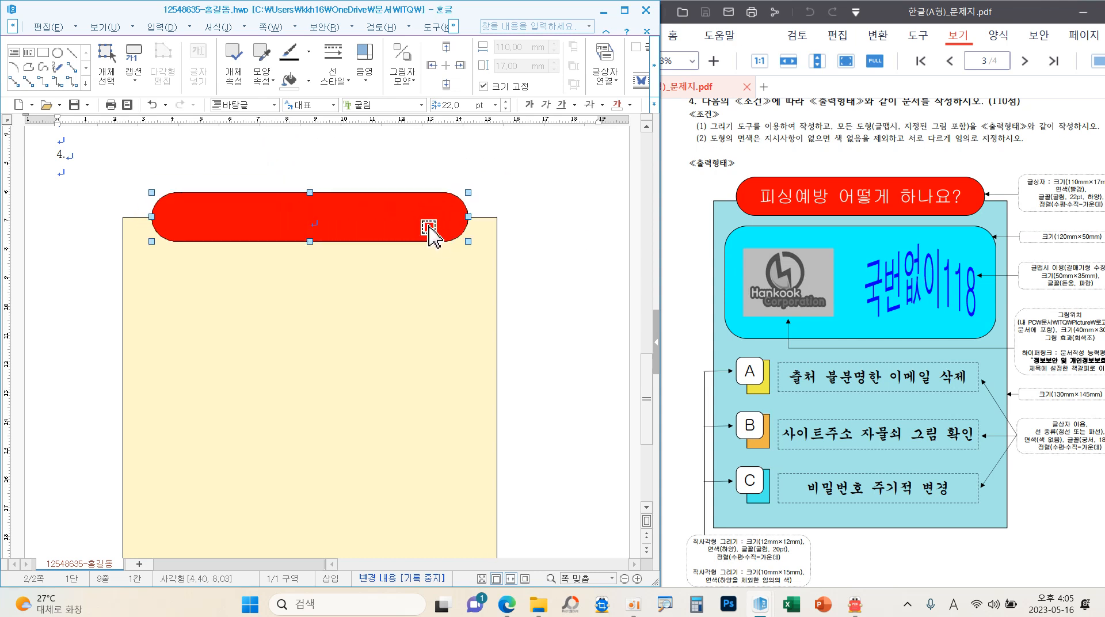
{"action": "left_click", "coordinate": [536, 246]}
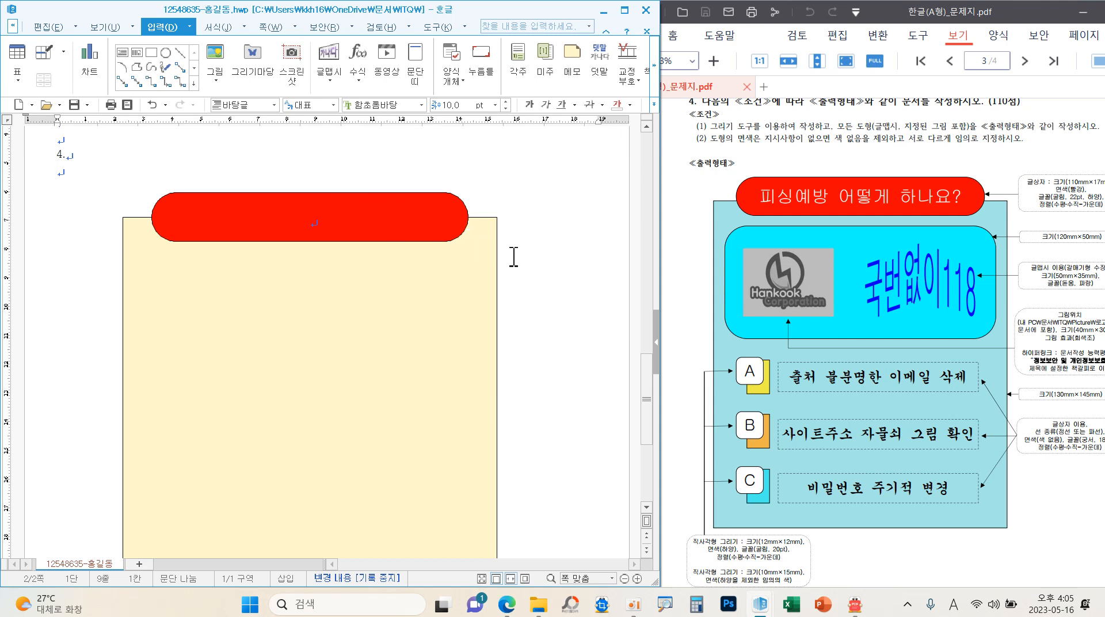
{"action": "left_click", "coordinate": [334, 219]}
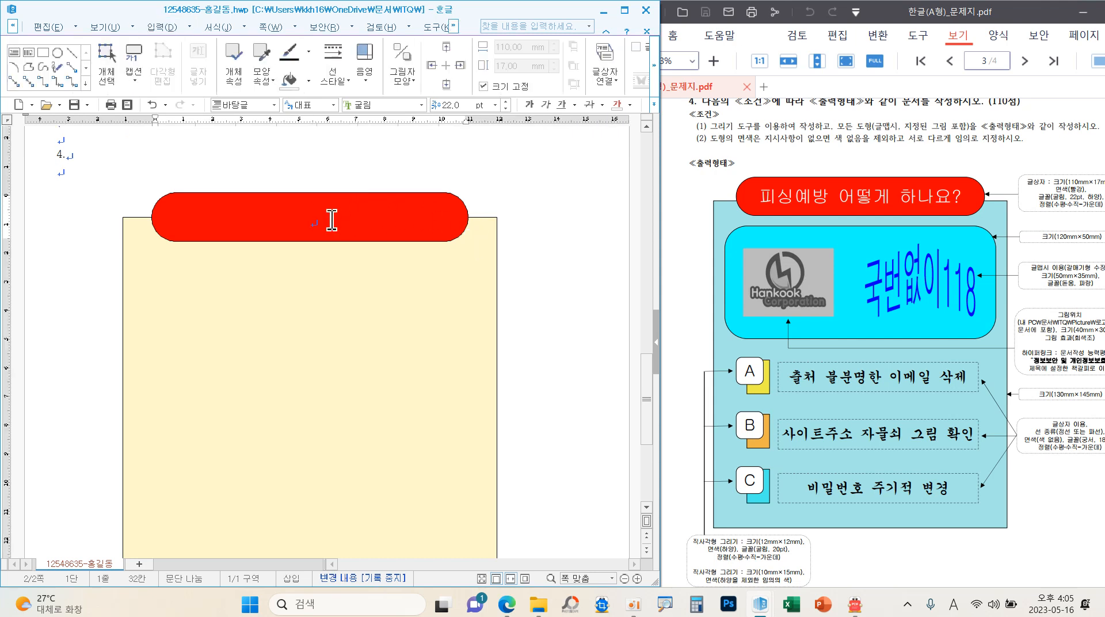
{"action": "type", "text": "피싱예바"}
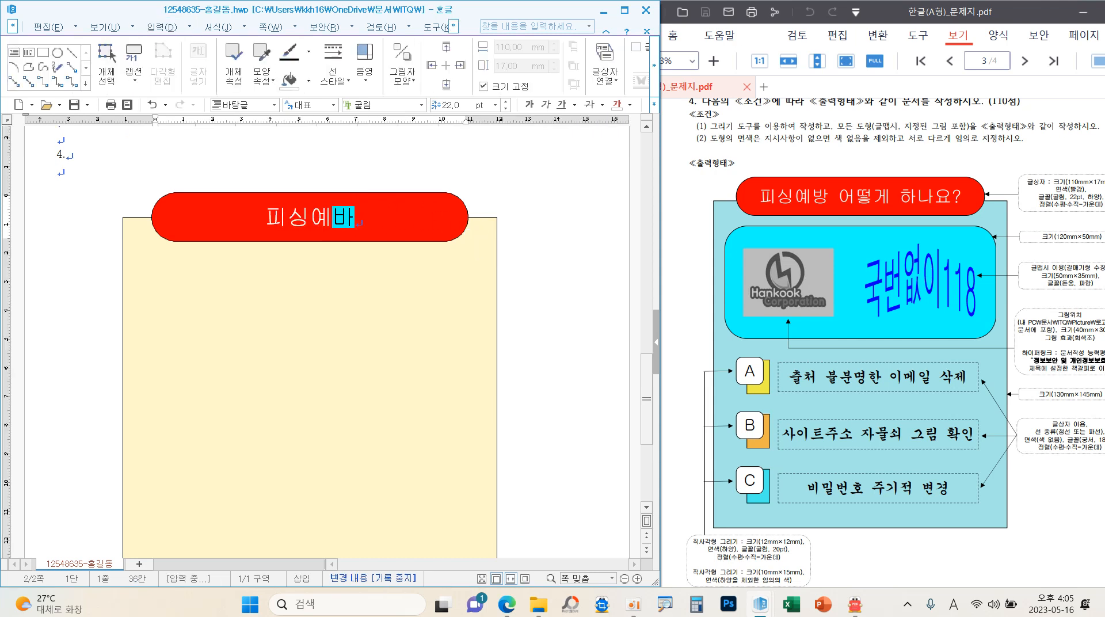
{"action": "type", "text": "ㅇ 어"}
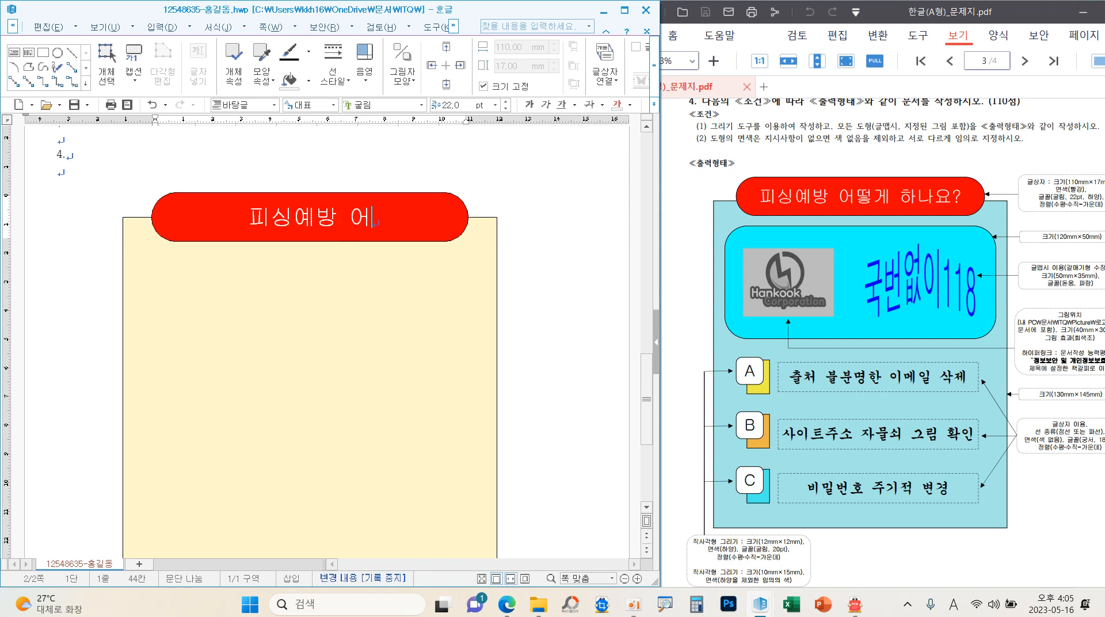
{"action": "type", "text": "떻게 하나요"}
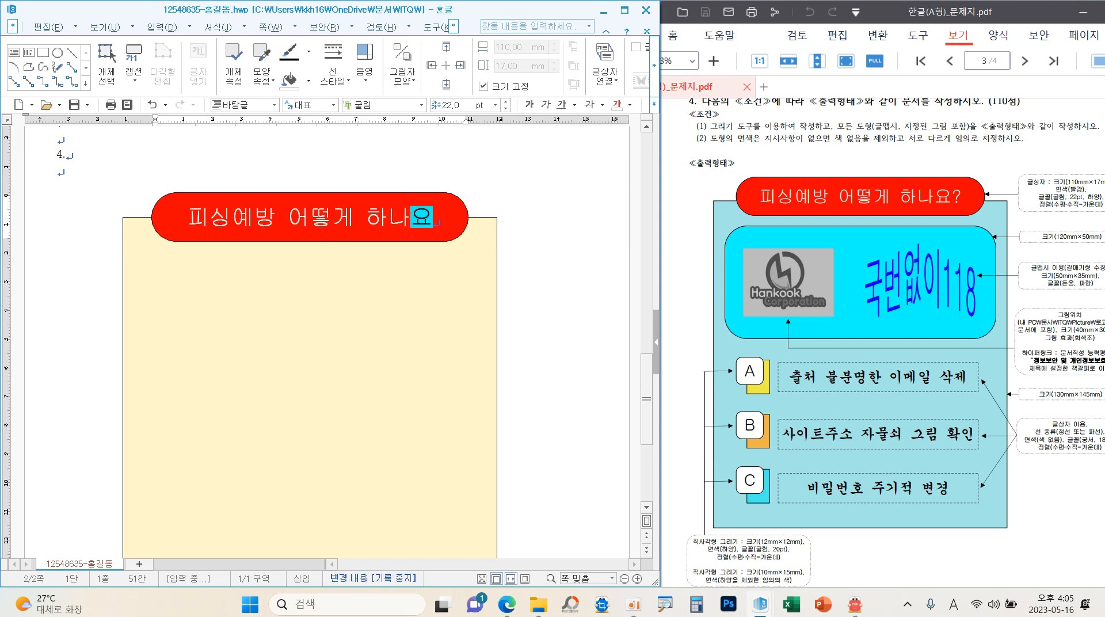
{"action": "type", "text": "?"}
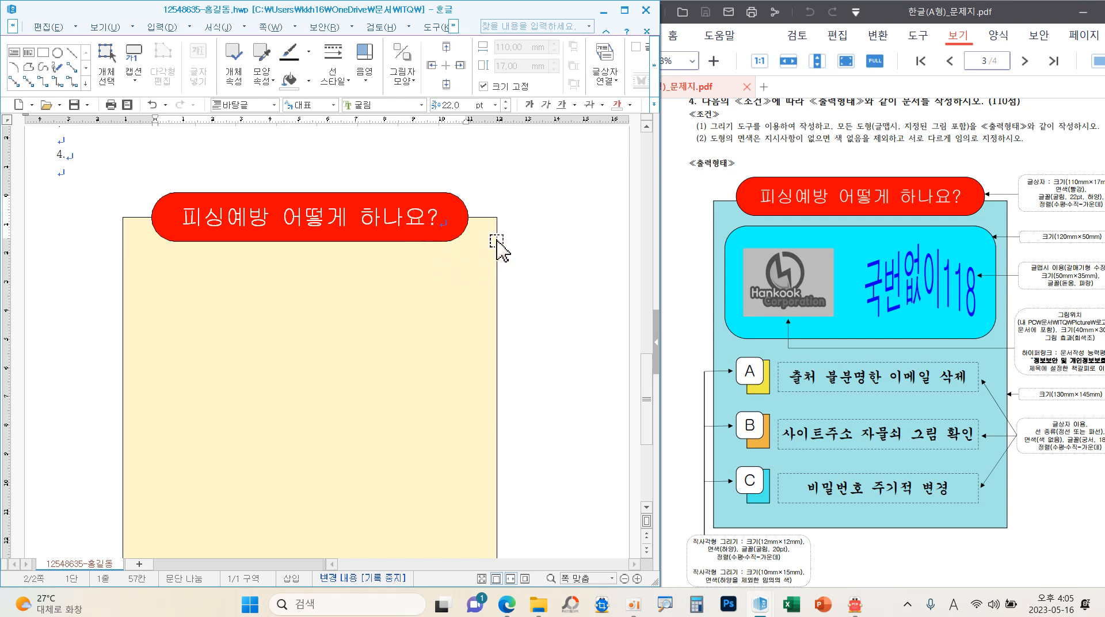
{"action": "key", "text": "shift+Escape"}
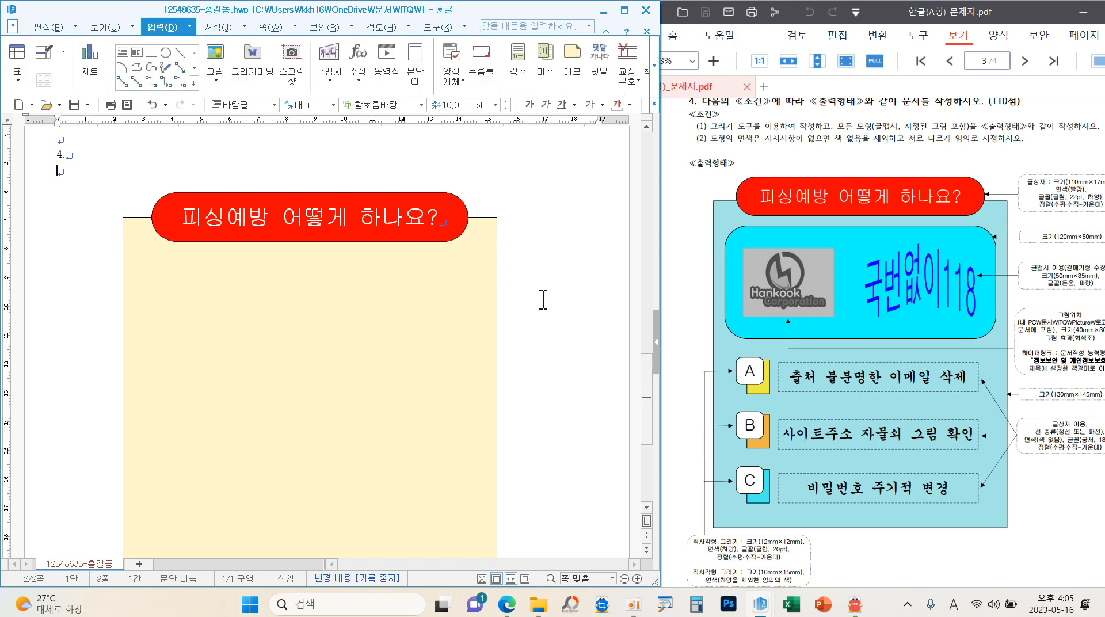
{"action": "left_click_drag", "start_coordinate": [646, 383], "coordinate": [648, 403]}
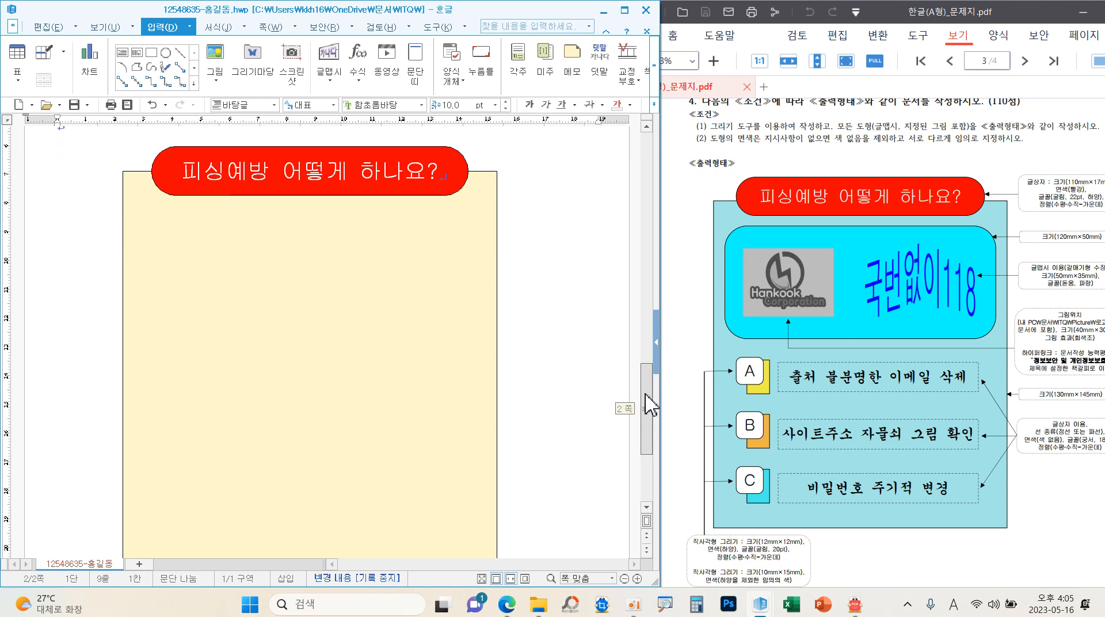
{"action": "scroll", "coordinate": [597, 352], "scroll_direction": "up", "scroll_amount": 1}
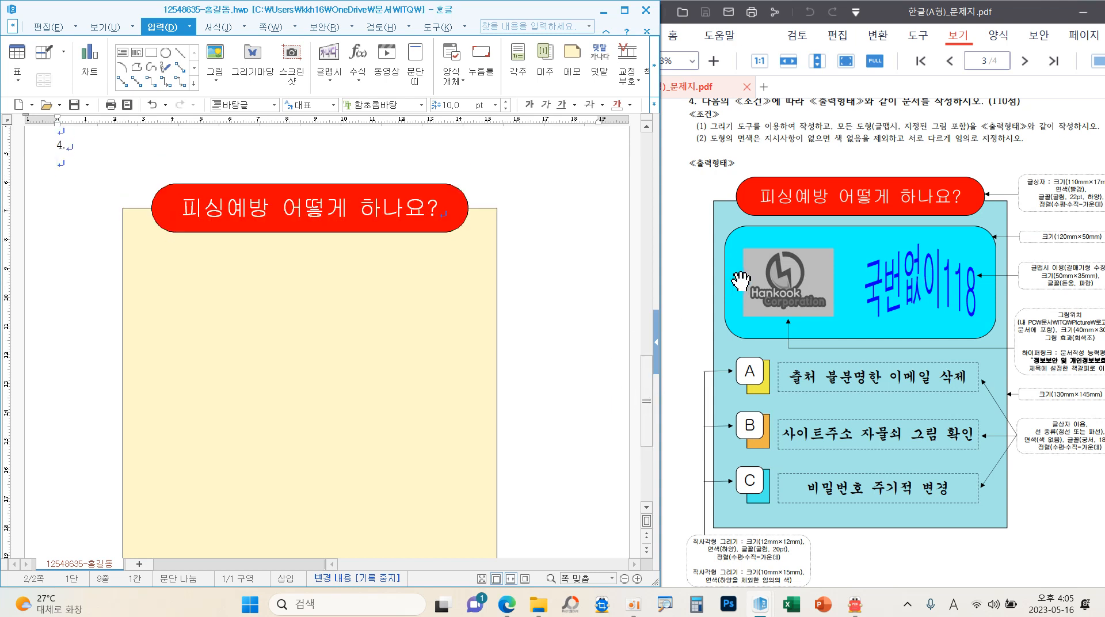
{"action": "key", "text": "ctrl+2"}
{"action": "left_click_drag", "start_coordinate": [1097, 244], "coordinate": [1052, 216]}
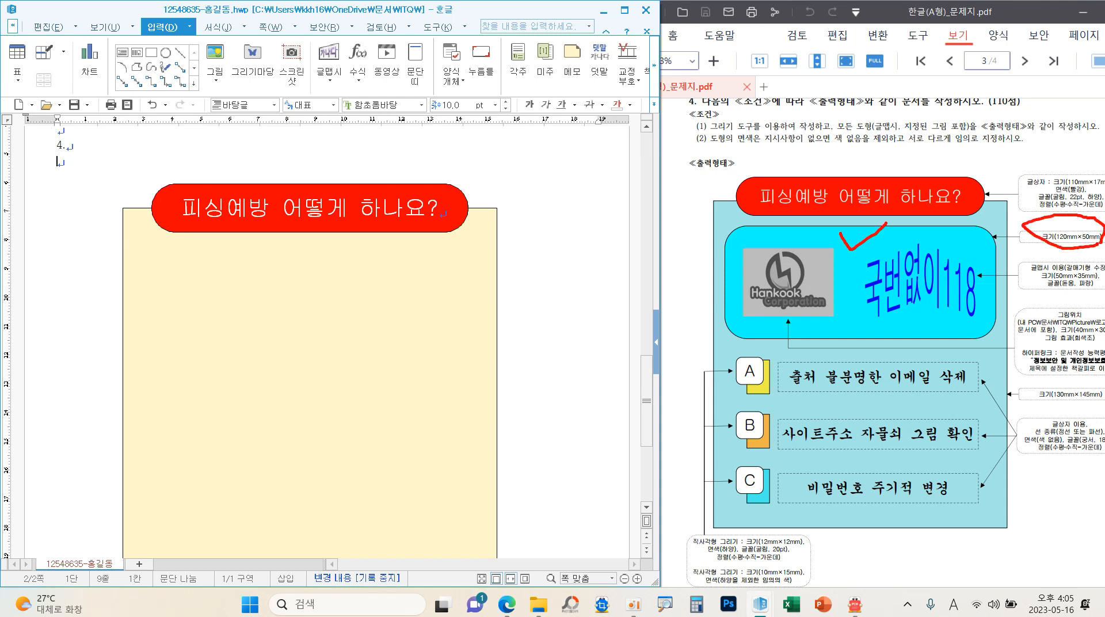
{"action": "key", "text": "Escape"}
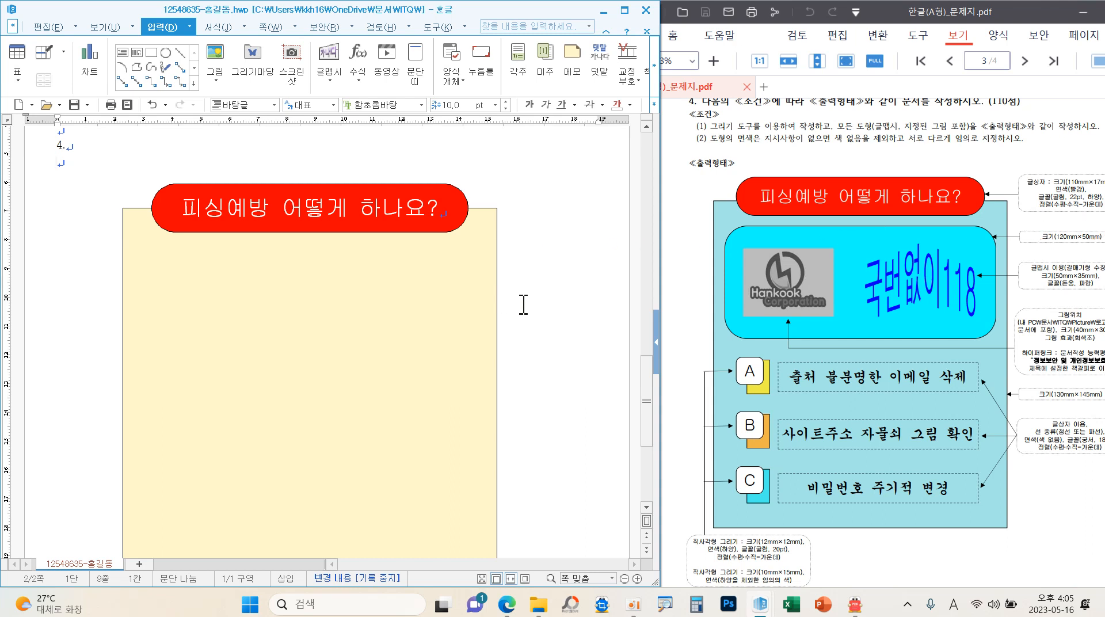
- Draw a rectangle about 84 × 47 mm below the title box, then set its size to 120 × 50 mm and fix that size
{"action": "left_click", "coordinate": [152, 53]}
{"action": "mouse_move", "coordinate": [348, 301]}
{"action": "left_mouse_down"}
{"action": "mouse_move", "coordinate": [451, 341]}
{"action": "mouse_move", "coordinate": [590, 436]}
{"action": "left_mouse_up"}
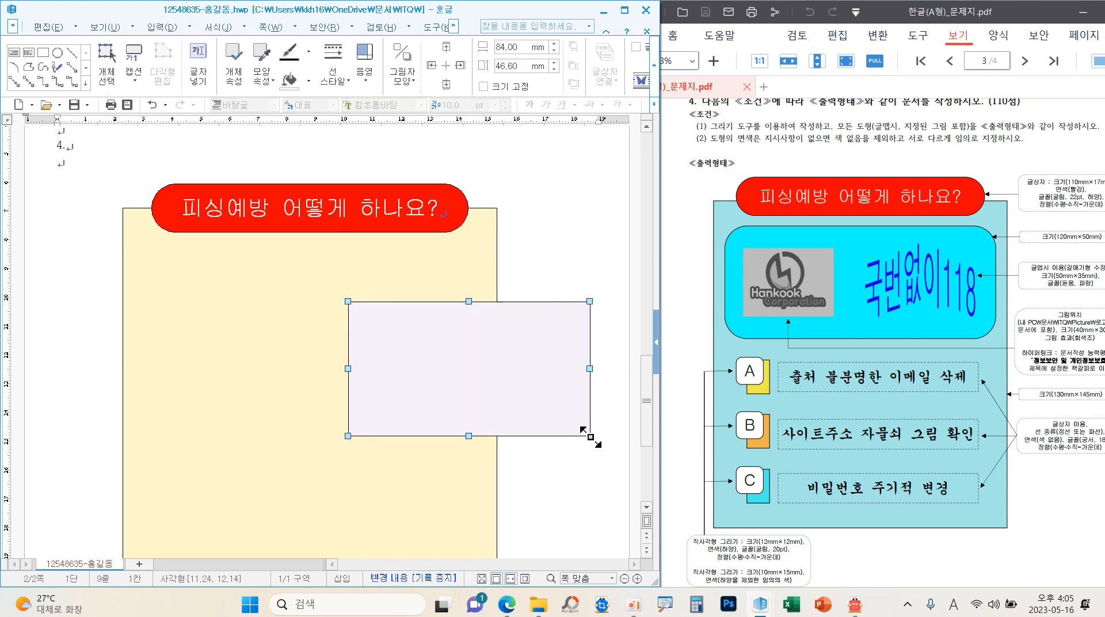
{"action": "double_click", "coordinate": [493, 388]}
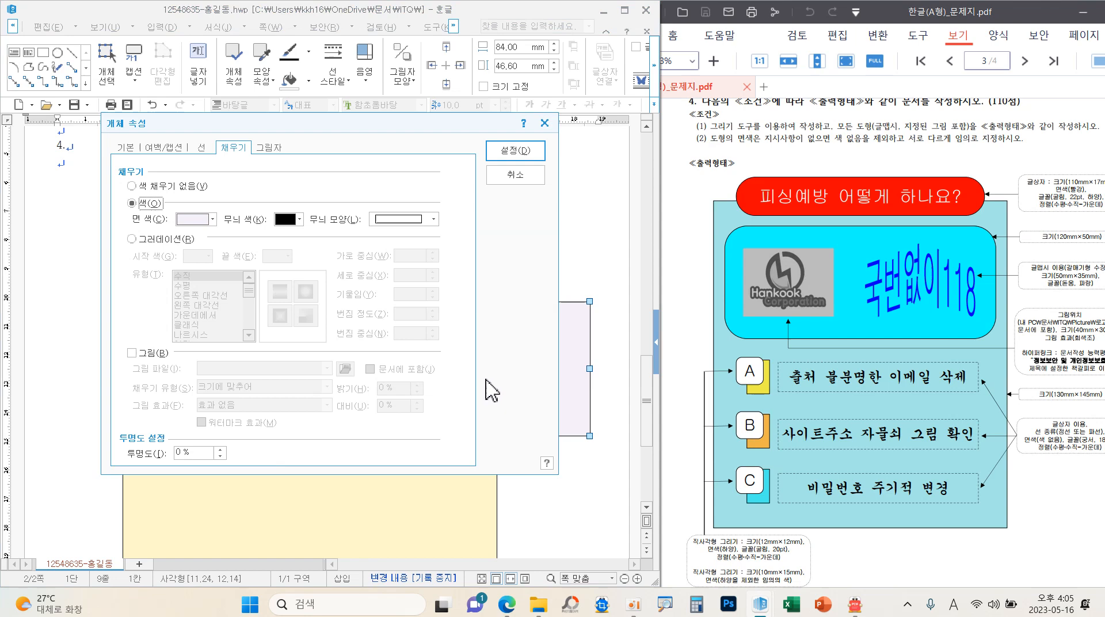
{"action": "left_click", "coordinate": [127, 147]}
{"action": "left_click", "coordinate": [284, 184]}
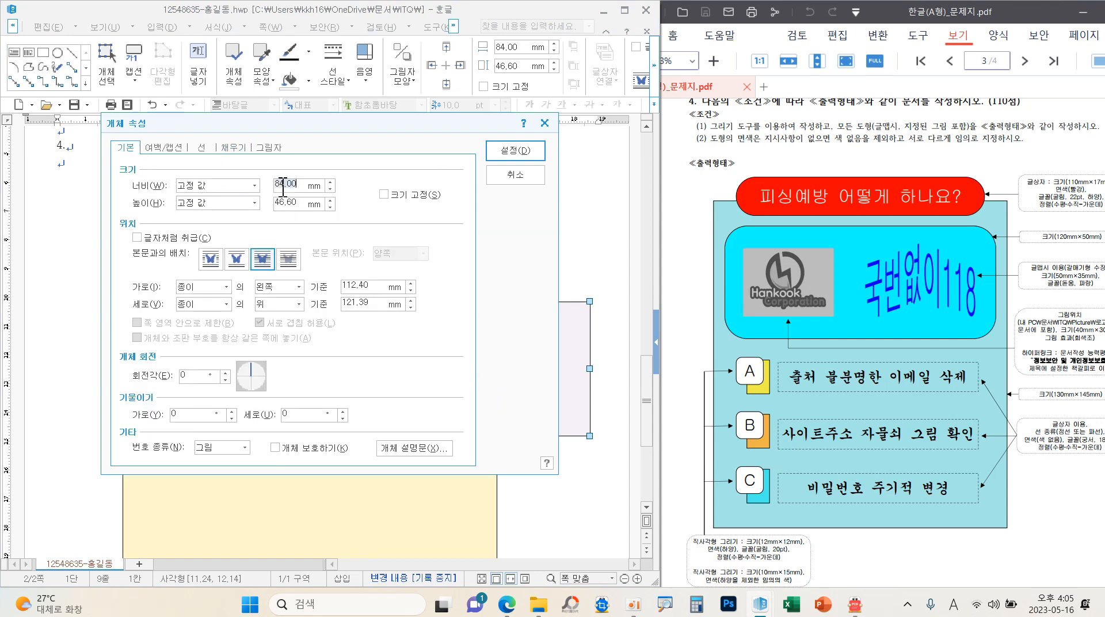
{"action": "key", "text": "Tab"}
{"action": "key", "text": "Tab"}
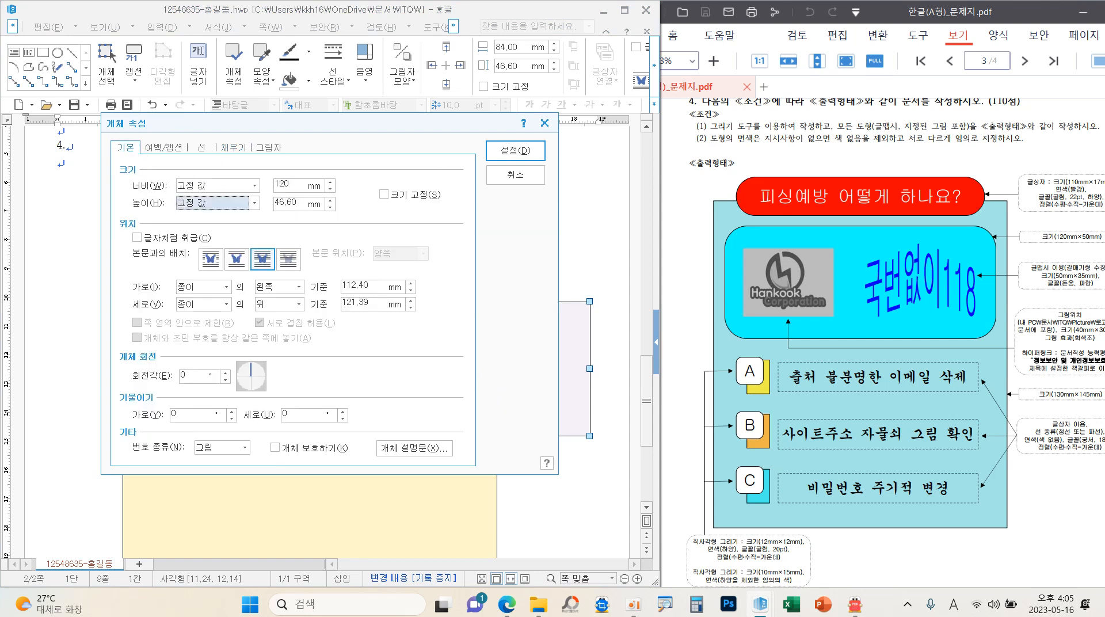
{"action": "left_click", "coordinate": [405, 196]}
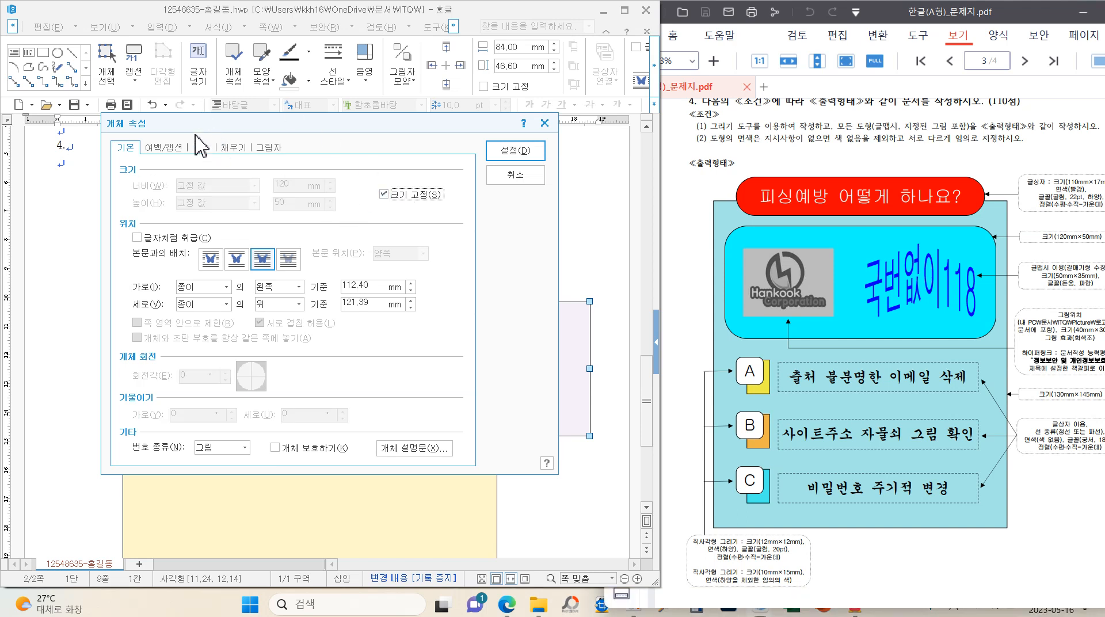
- Give the new rectangle rounded corners (둥근 모양)
{"action": "left_click_drag", "start_coordinate": [192, 135], "coordinate": [213, 136]}
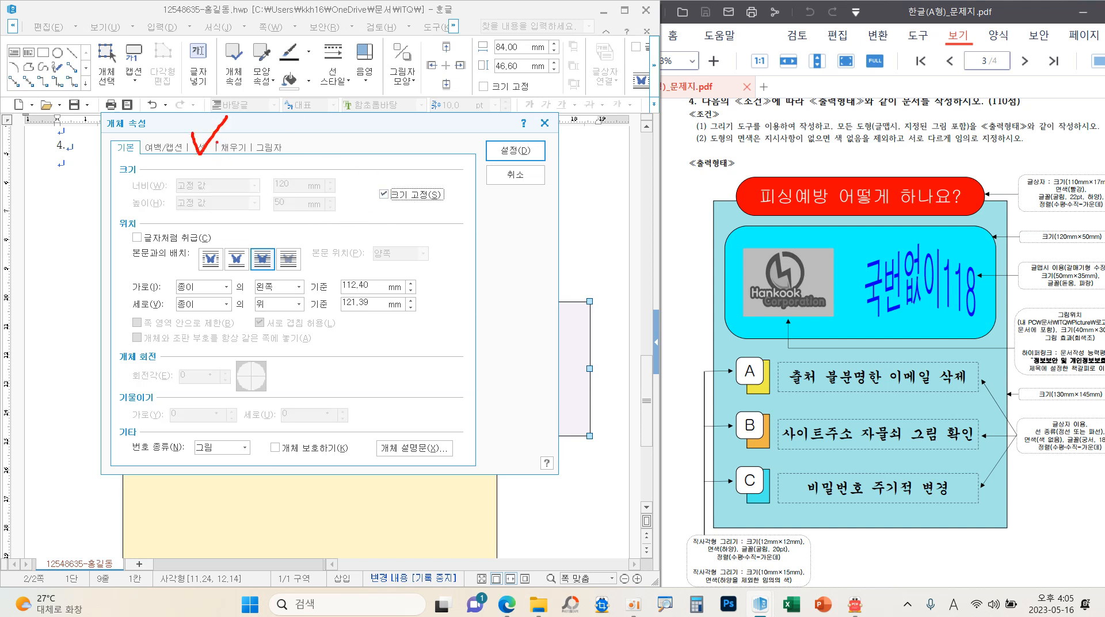
{"action": "left_click", "coordinate": [203, 147]}
{"action": "left_click", "coordinate": [190, 309]}
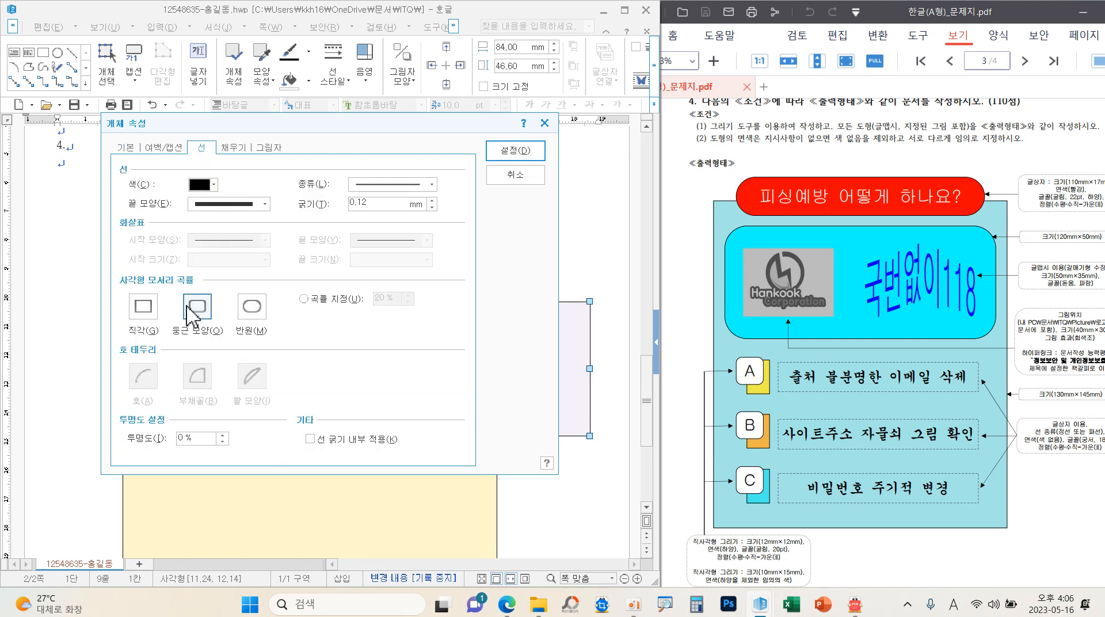
{"action": "key", "text": "ctrl+2"}
{"action": "left_click_drag", "start_coordinate": [170, 282], "coordinate": [232, 335]}
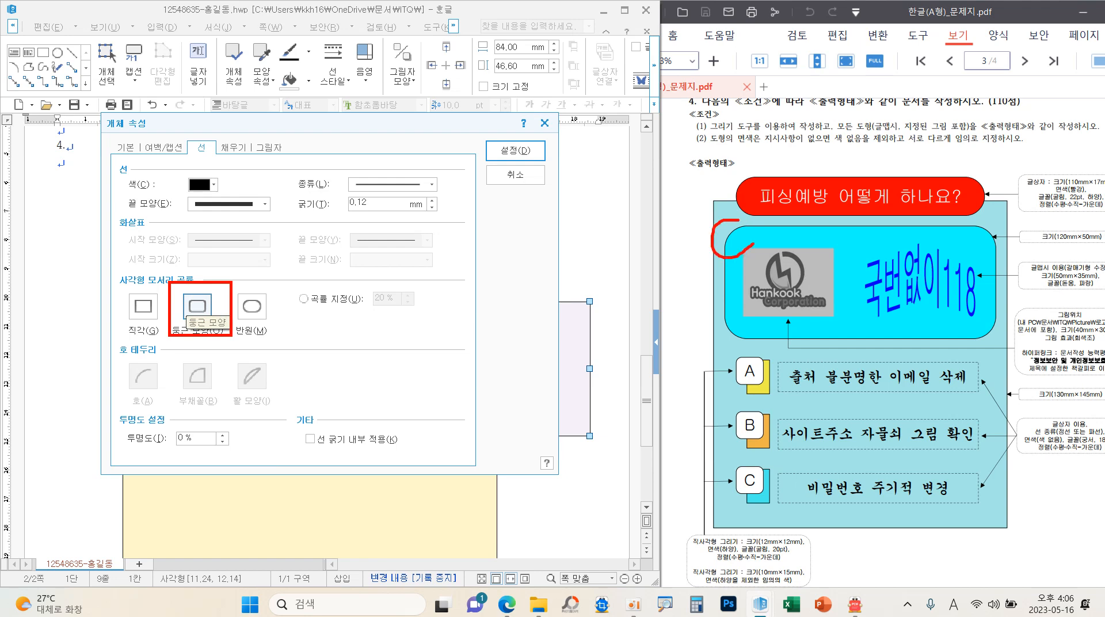
{"action": "key", "text": "Escape"}
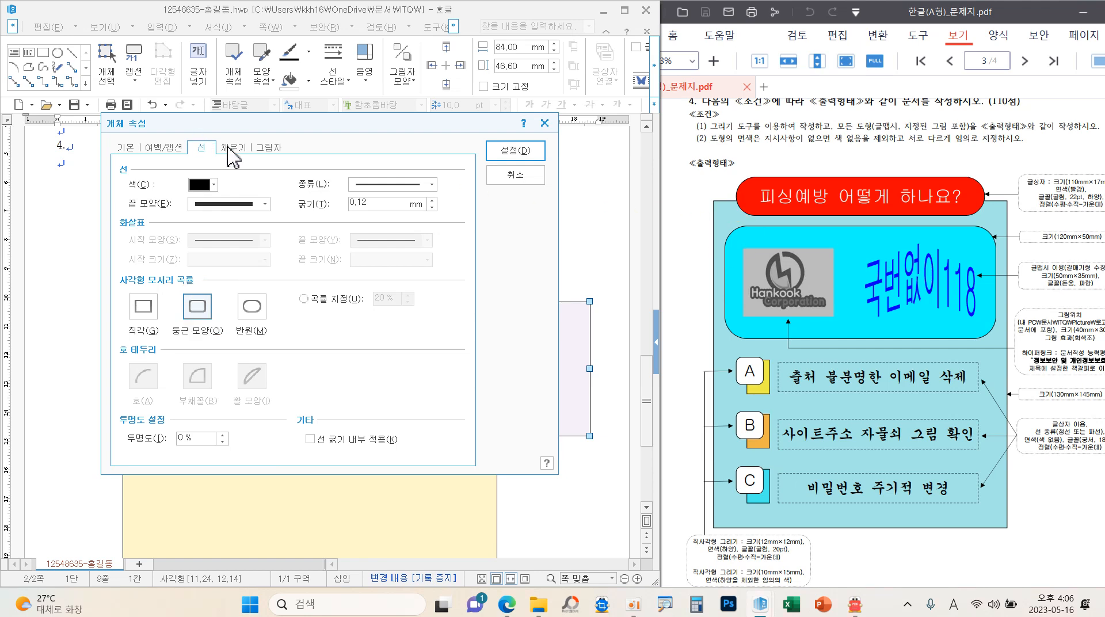
- Apply the rounded rectangle's corner setting and move it onto the background rectangle, centered just below the red title box
{"action": "left_click", "coordinate": [233, 147]}
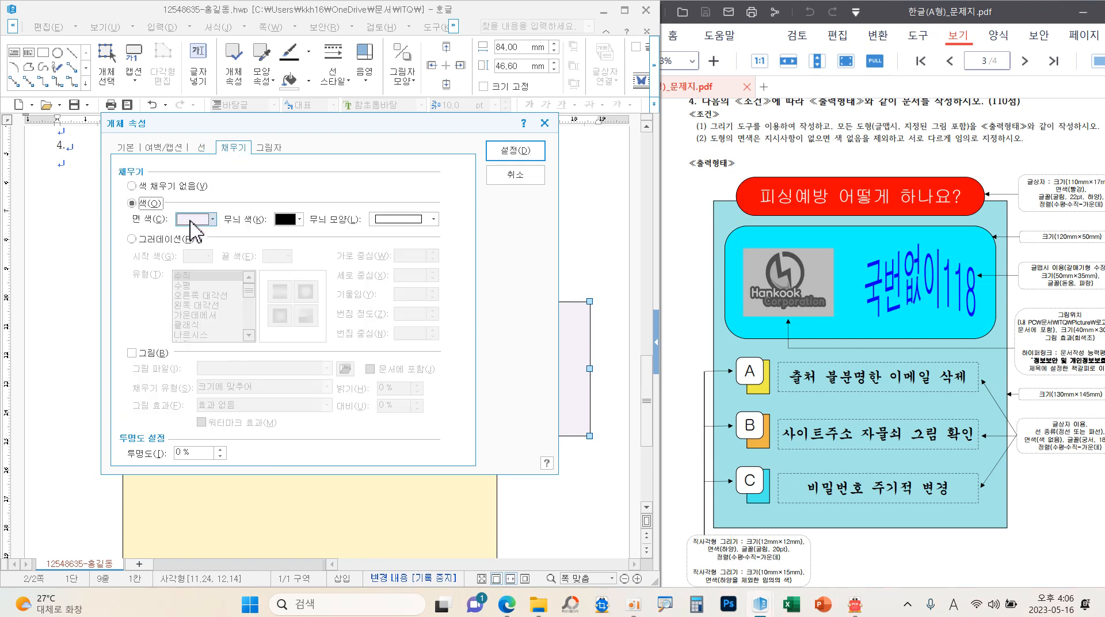
{"action": "left_click", "coordinate": [506, 152]}
{"action": "left_click_drag", "start_coordinate": [352, 300], "coordinate": [316, 326]}
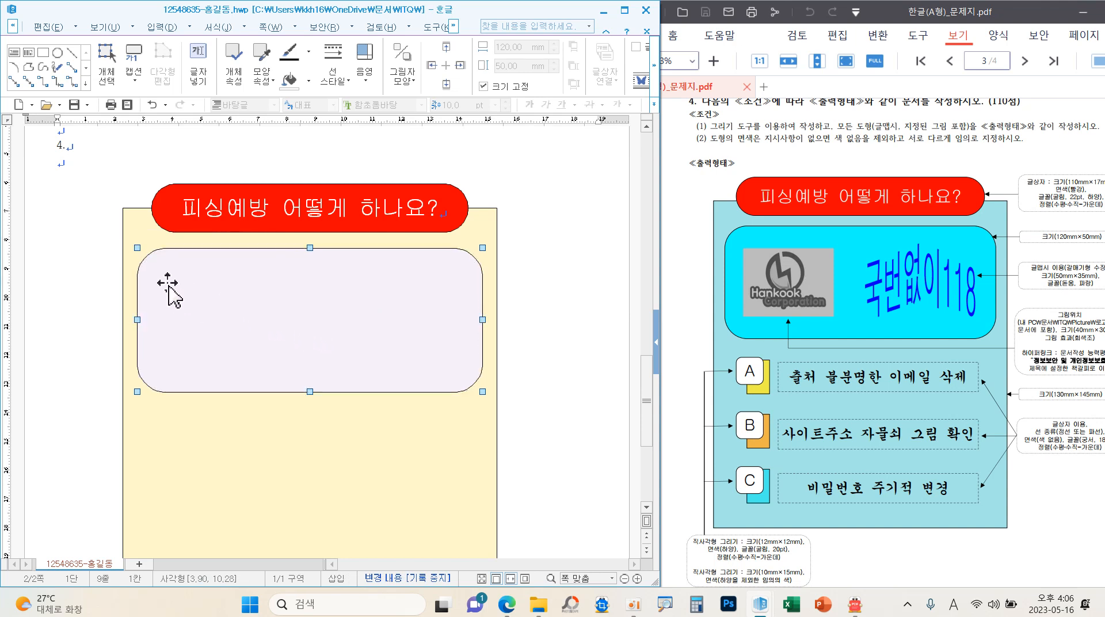
{"action": "left_click", "coordinate": [545, 317]}
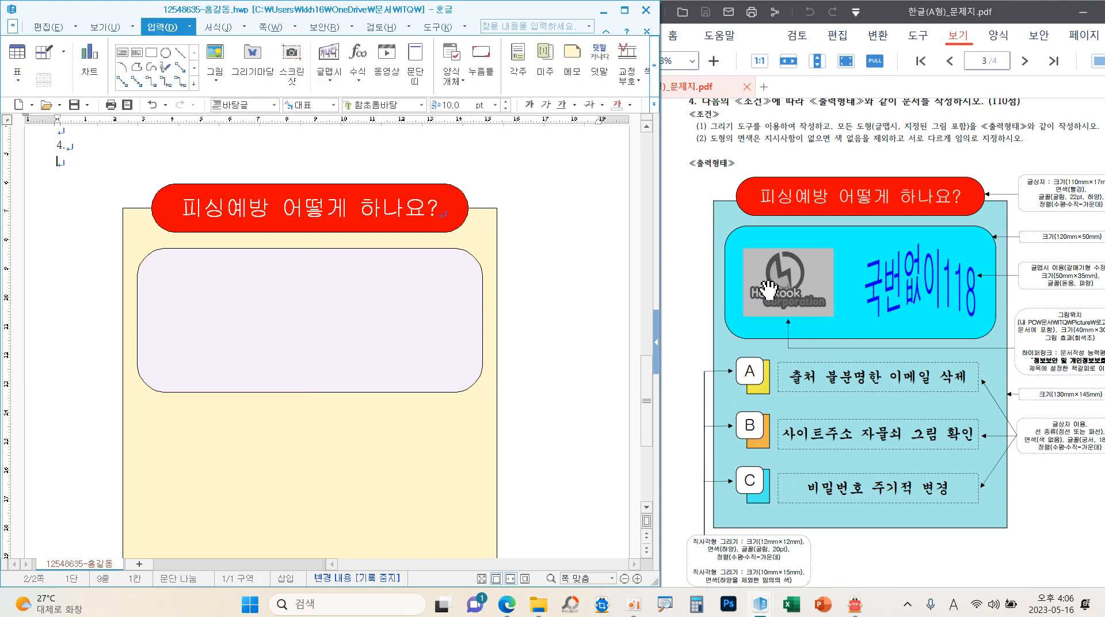
- Insert the picture 로고3 from the ITQ\Pitcure folder, embedded in the document, about 50 × 34 mm beside the rounded rectangle's lower-right corner
{"action": "left_click", "coordinate": [216, 57]}
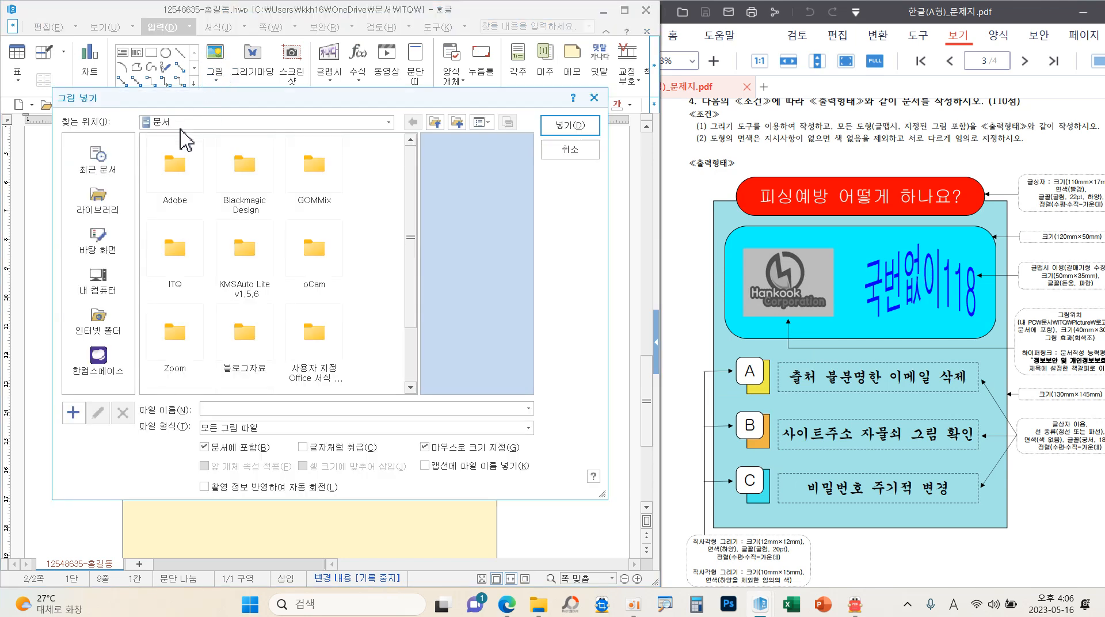
{"action": "left_click_drag", "start_coordinate": [162, 99], "coordinate": [180, 130]}
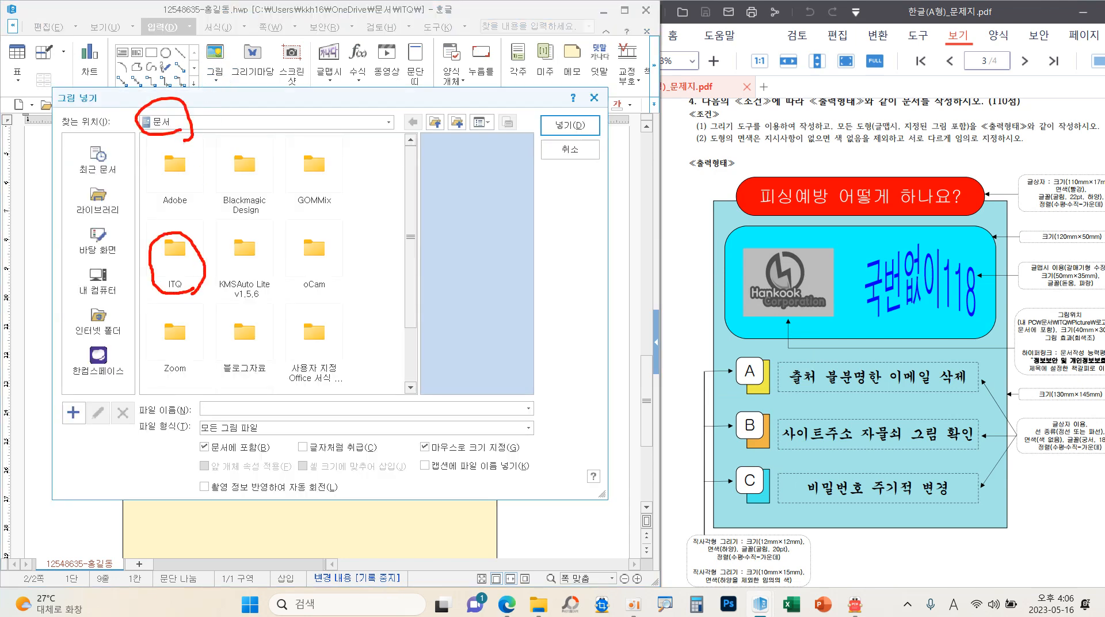
{"action": "double_click", "coordinate": [182, 253]}
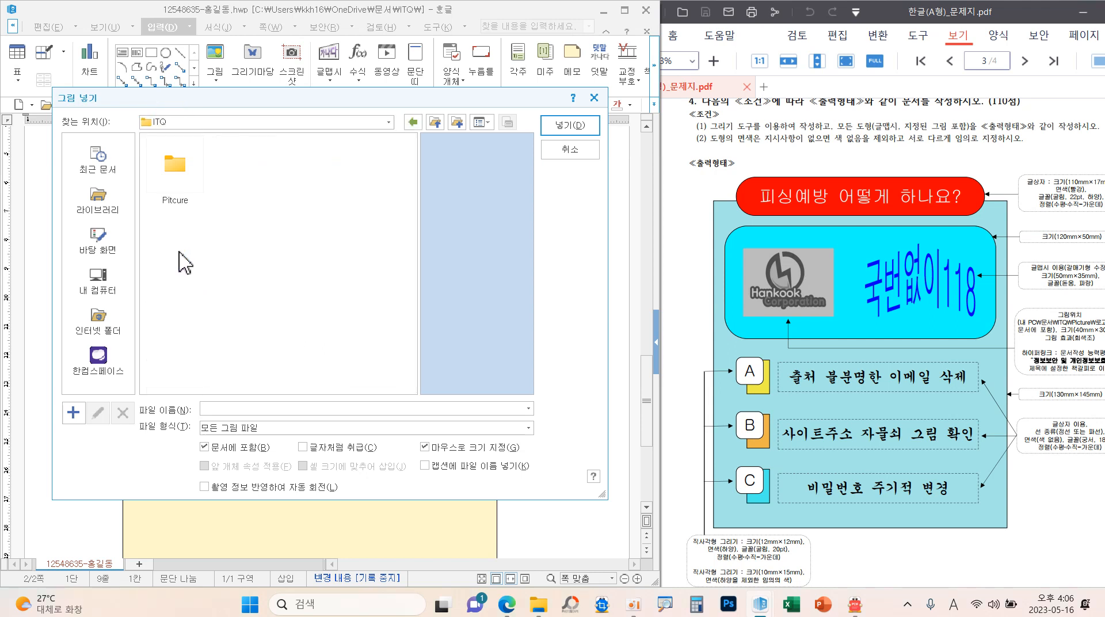
{"action": "double_click", "coordinate": [188, 180]}
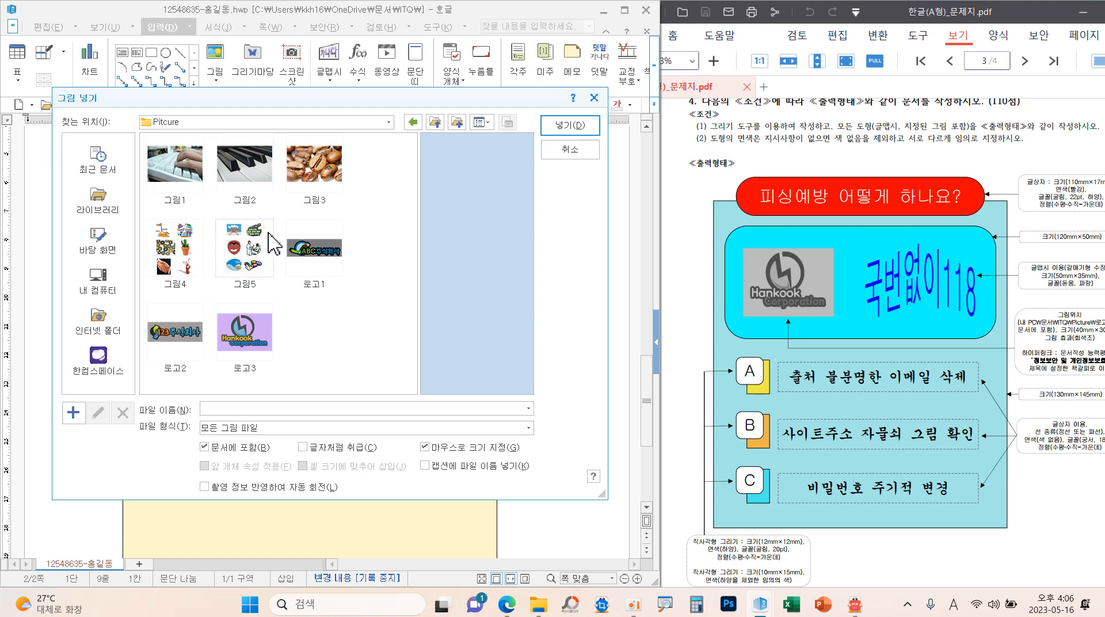
{"action": "left_click", "coordinate": [253, 340]}
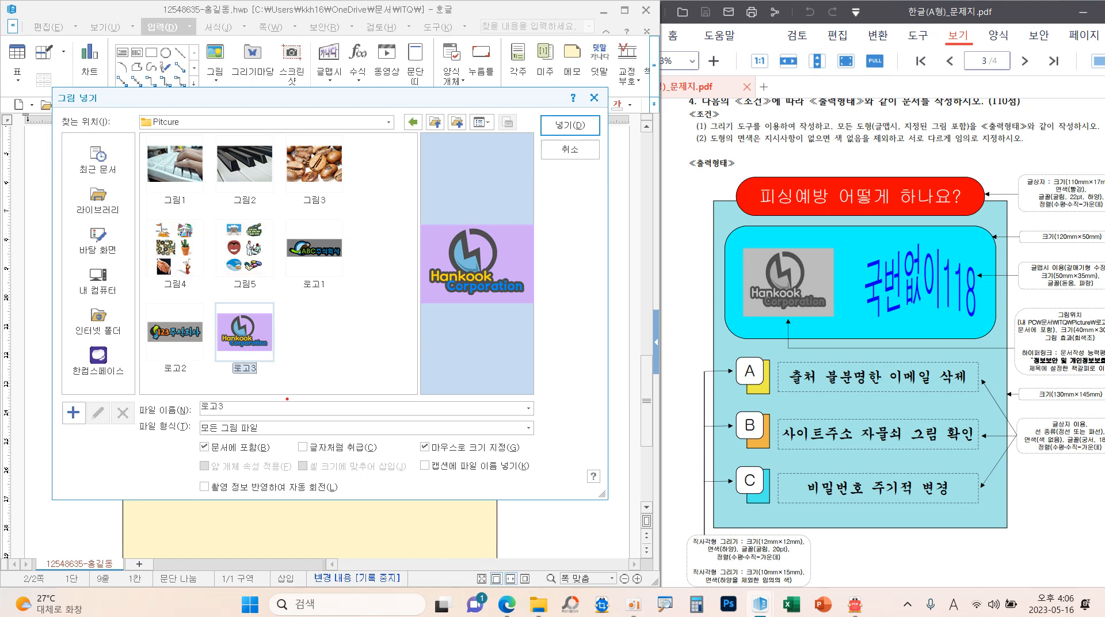
{"action": "mouse_move", "coordinate": [273, 455]}
{"action": "left_mouse_down"}
{"action": "mouse_move", "coordinate": [200, 442]}
{"action": "mouse_move", "coordinate": [183, 426]}
{"action": "left_mouse_up"}
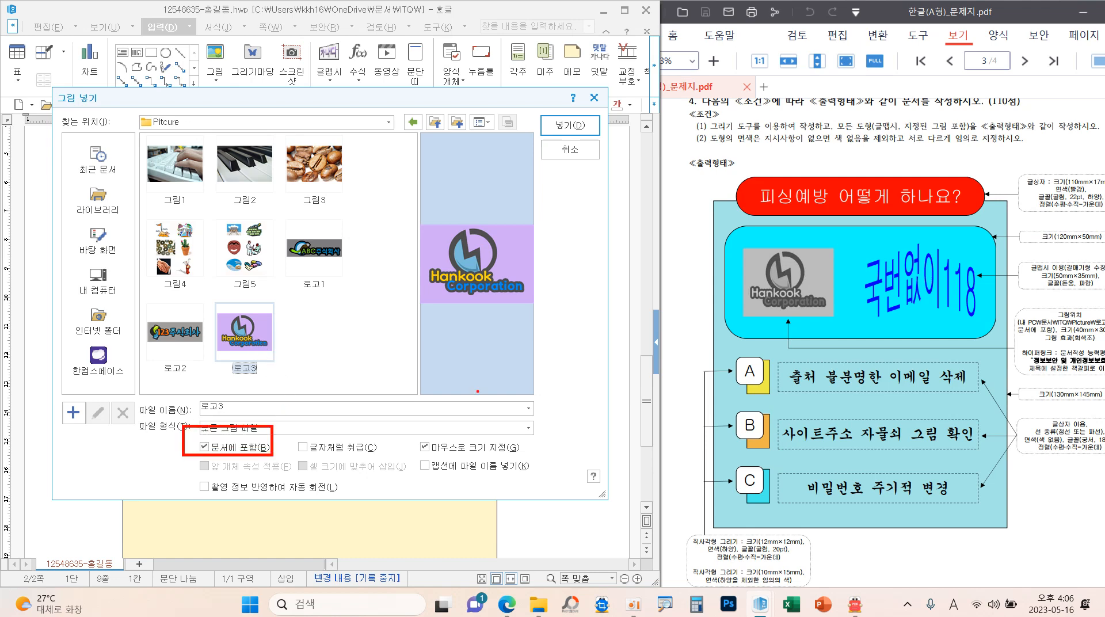
{"action": "left_click_drag", "start_coordinate": [1010, 321], "coordinate": [1057, 335]}
{"action": "left_click", "coordinate": [570, 127]}
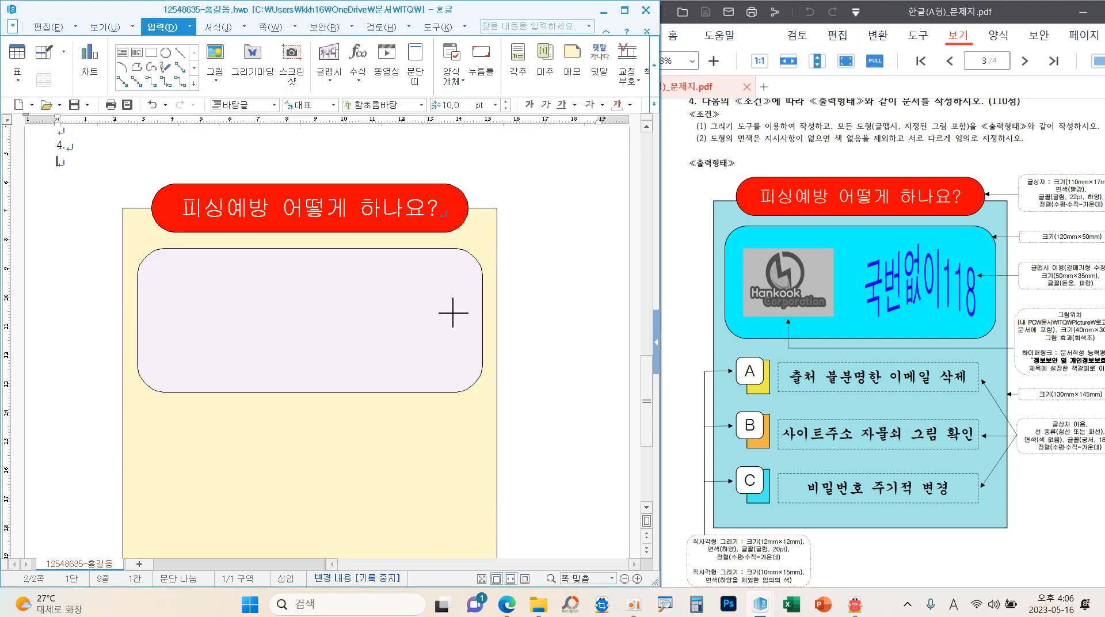
{"action": "left_click_drag", "start_coordinate": [448, 311], "coordinate": [550, 411]}
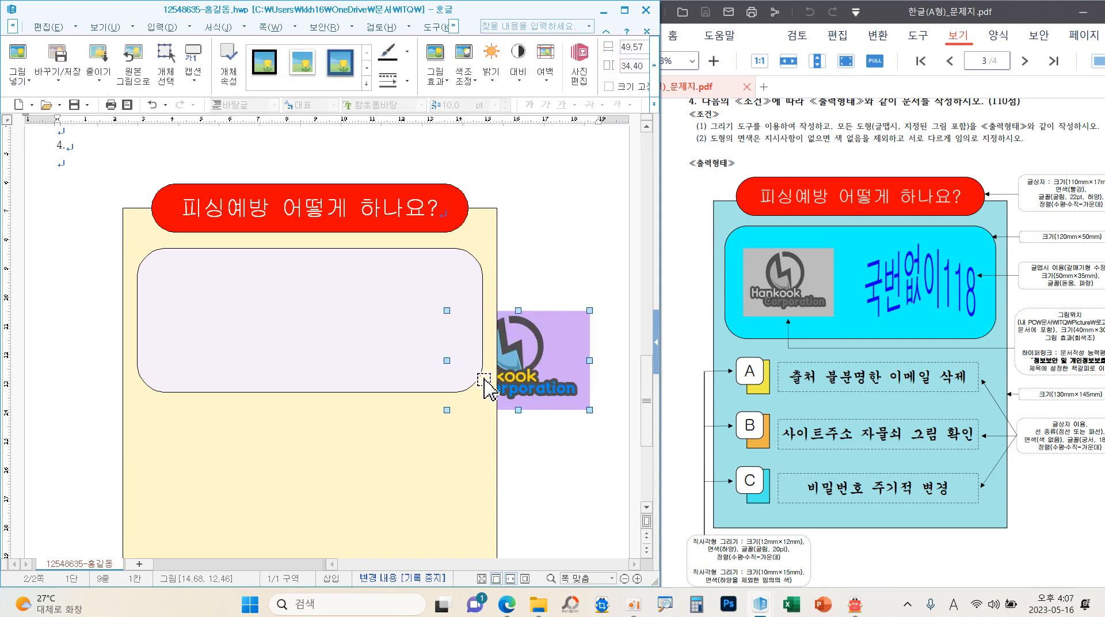
- Set the logo picture's size to 40 × 30 mm, fix that size, and place the picture in front of the text
{"action": "double_click", "coordinate": [541, 374]}
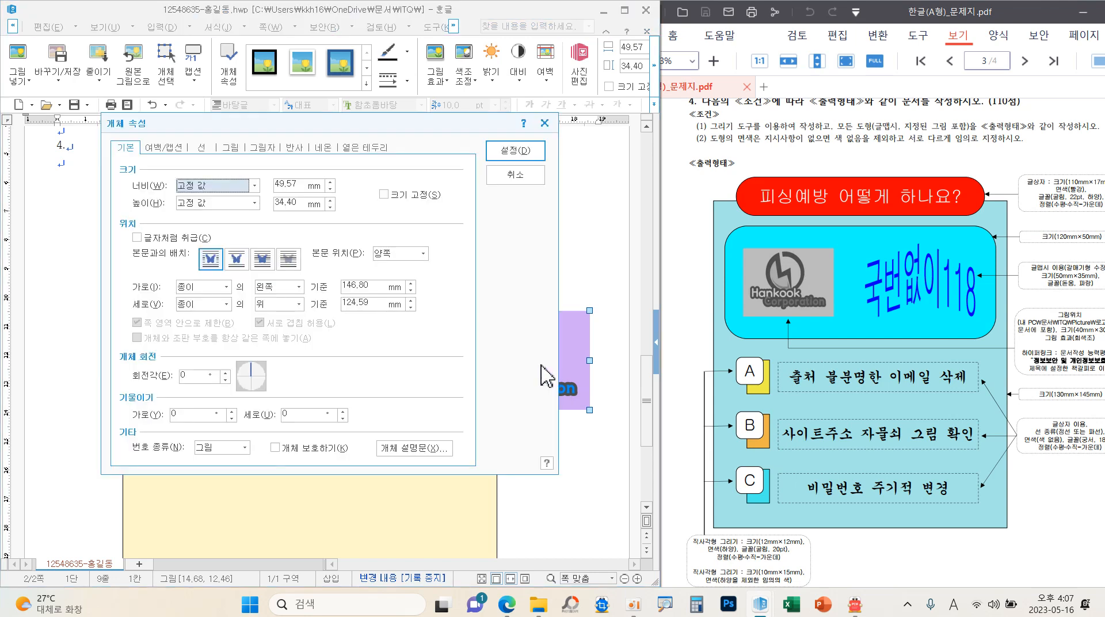
{"action": "double_click", "coordinate": [290, 184]}
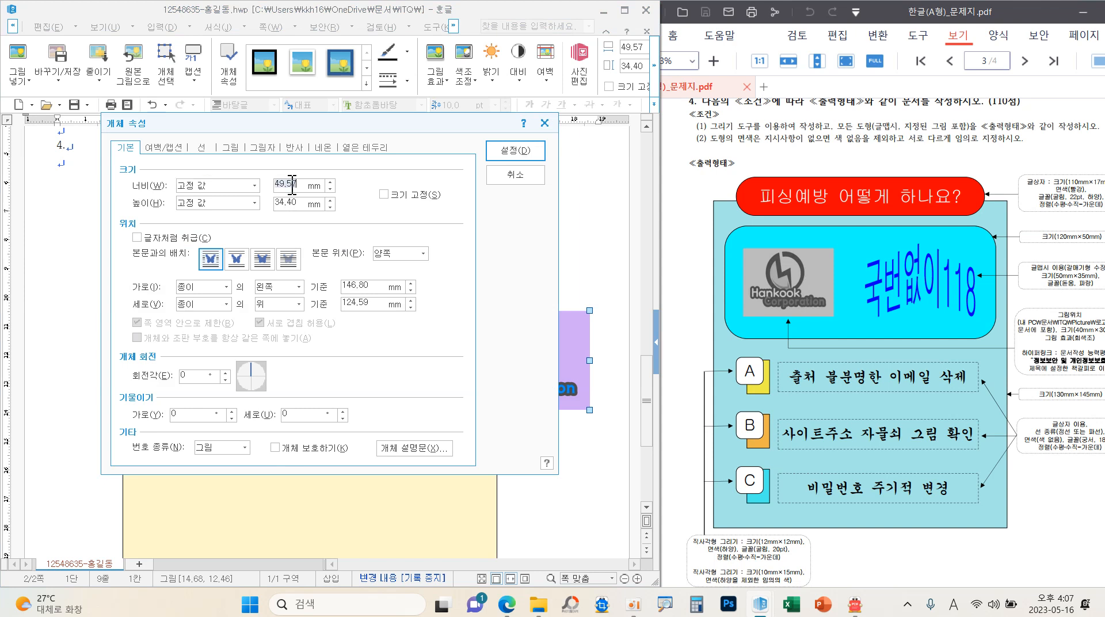
{"action": "type", "text": "40"}
{"action": "key", "text": "Tab"}
{"action": "key", "text": "Tab"}
{"action": "left_click", "coordinate": [423, 194]}
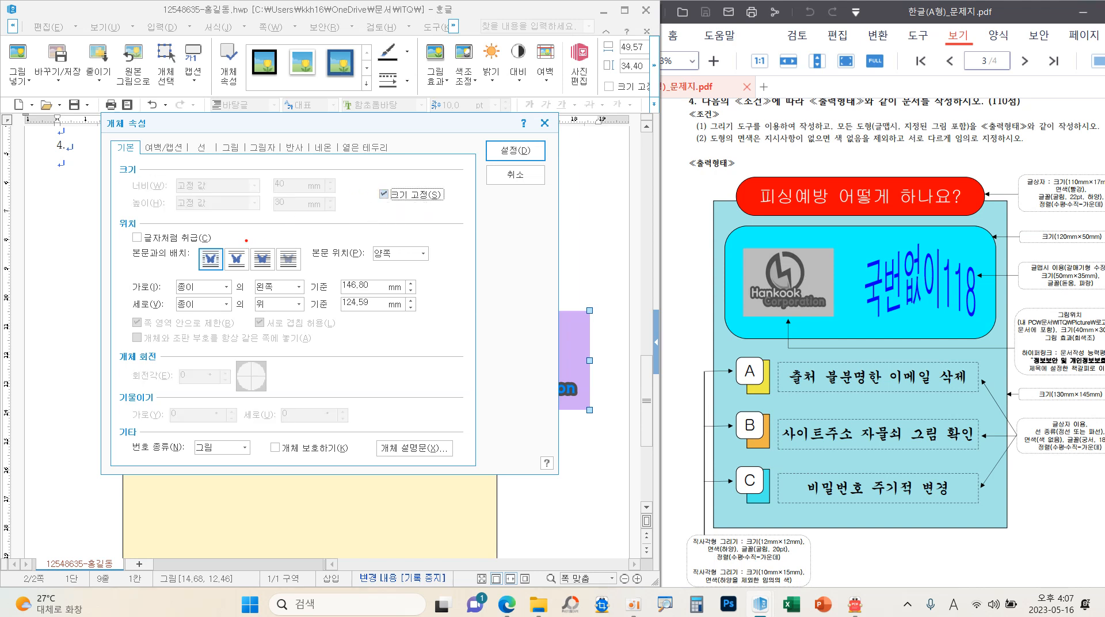
{"action": "left_click_drag", "start_coordinate": [246, 240], "coordinate": [278, 274]}
{"action": "left_click", "coordinate": [262, 259]}
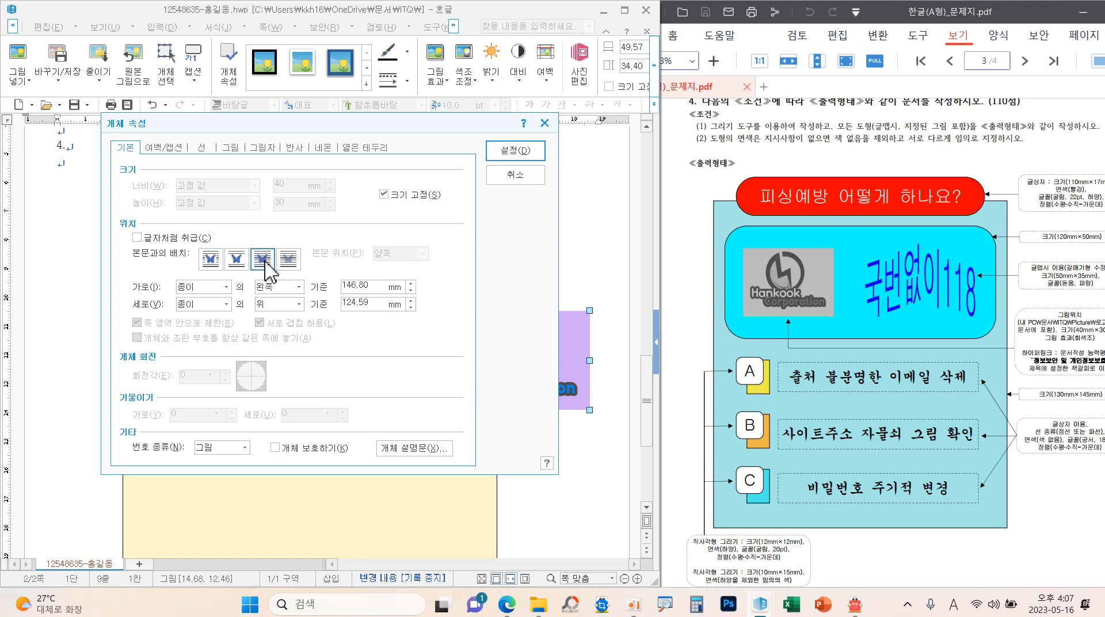
- Give the logo the grayscale (회색조) picture effect and move it into the left part of the rounded rectangle
{"action": "left_click", "coordinate": [232, 148]}
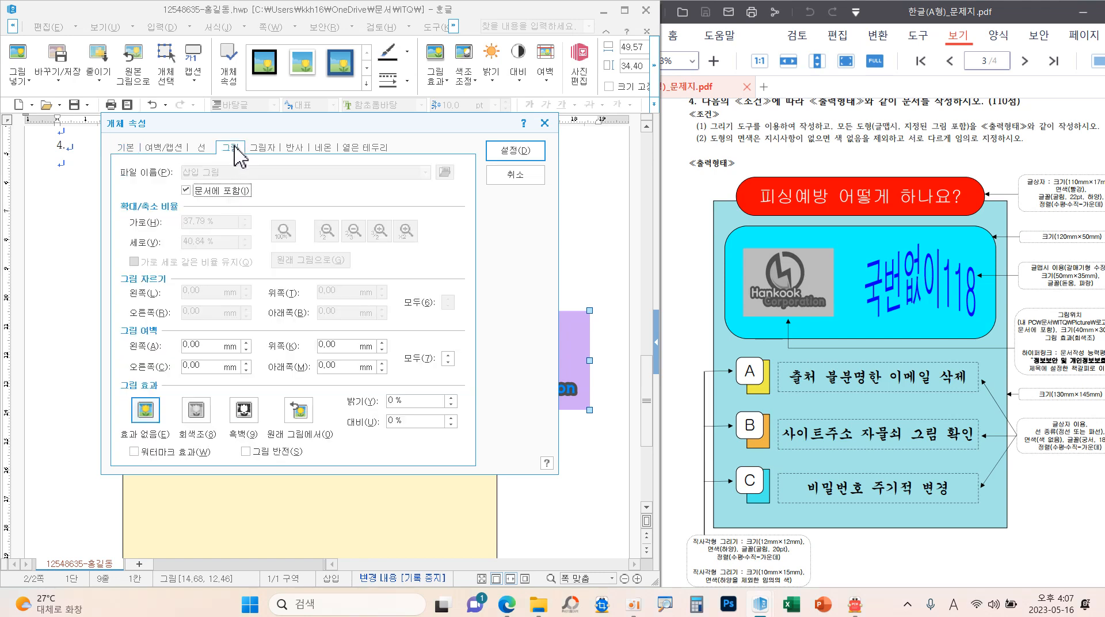
{"action": "left_click", "coordinate": [196, 410]}
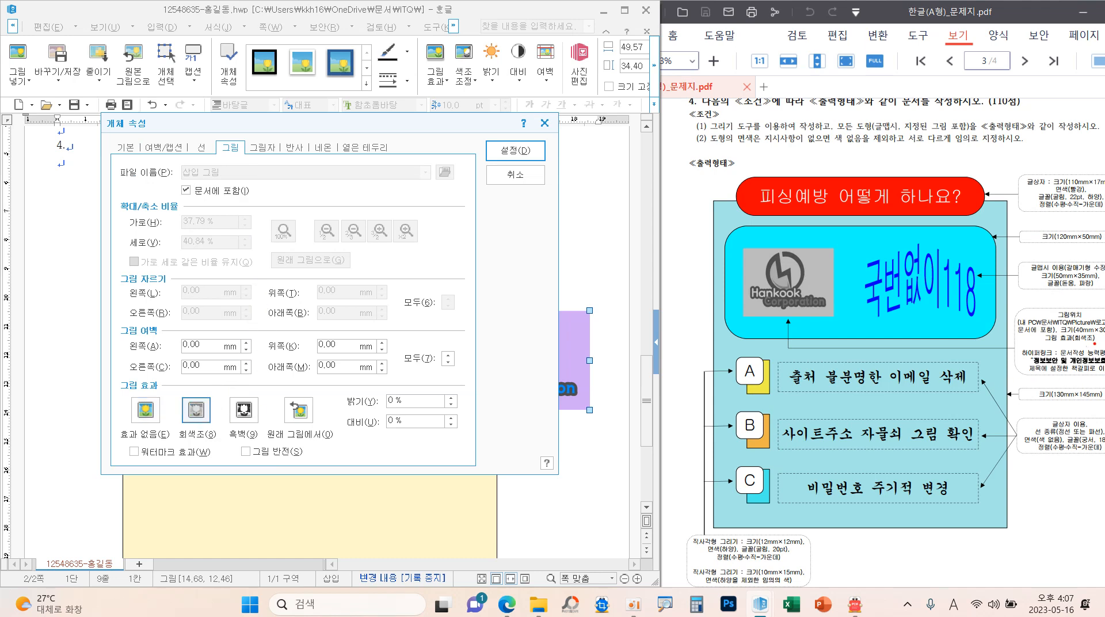
{"action": "mouse_move", "coordinate": [1096, 348]}
{"action": "left_mouse_down"}
{"action": "mouse_move", "coordinate": [1027, 336]}
{"action": "mouse_move", "coordinate": [1027, 327]}
{"action": "left_mouse_up"}
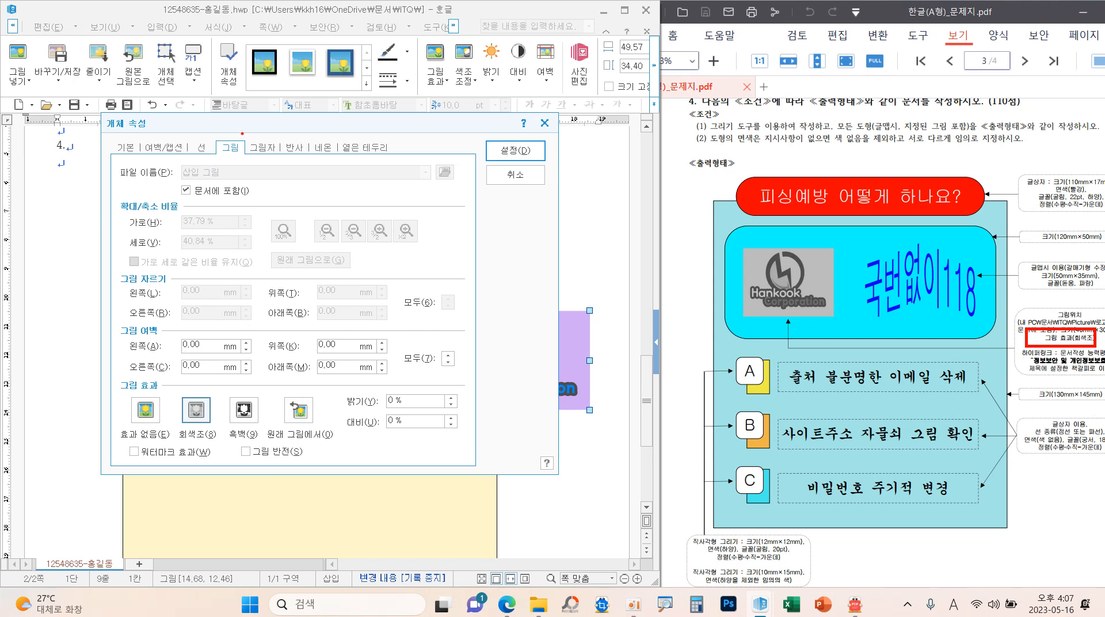
{"action": "left_click_drag", "start_coordinate": [247, 158], "coordinate": [292, 114]}
{"action": "mouse_move", "coordinate": [216, 432]}
{"action": "left_mouse_down"}
{"action": "mouse_move", "coordinate": [209, 385]}
{"action": "mouse_move", "coordinate": [215, 441]}
{"action": "left_mouse_up"}
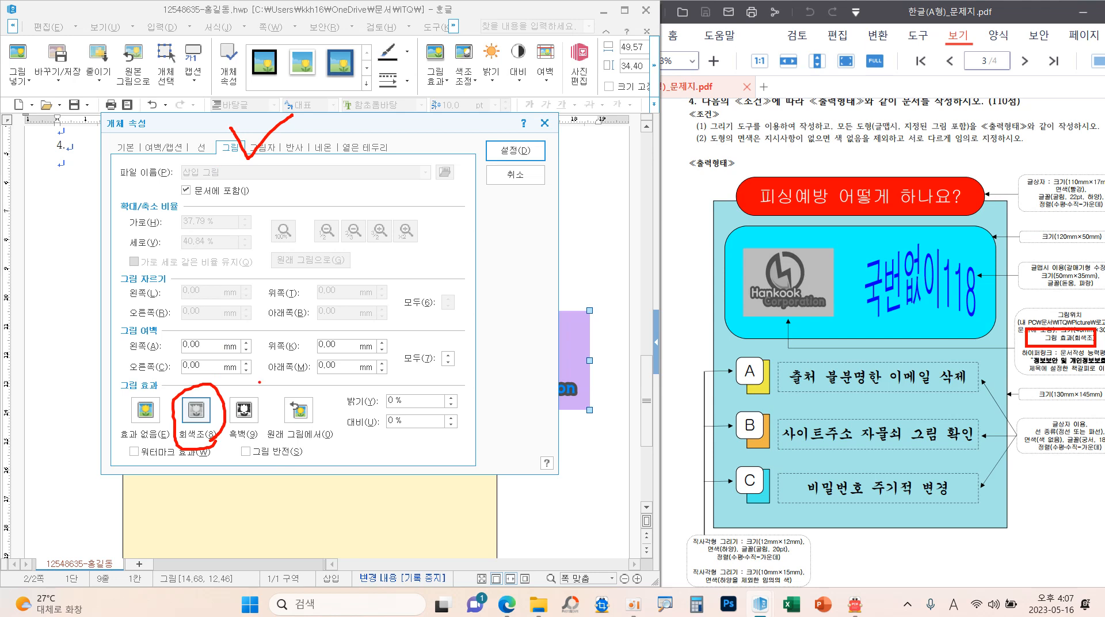
{"action": "key", "text": "Escape"}
{"action": "left_click", "coordinate": [509, 151]}
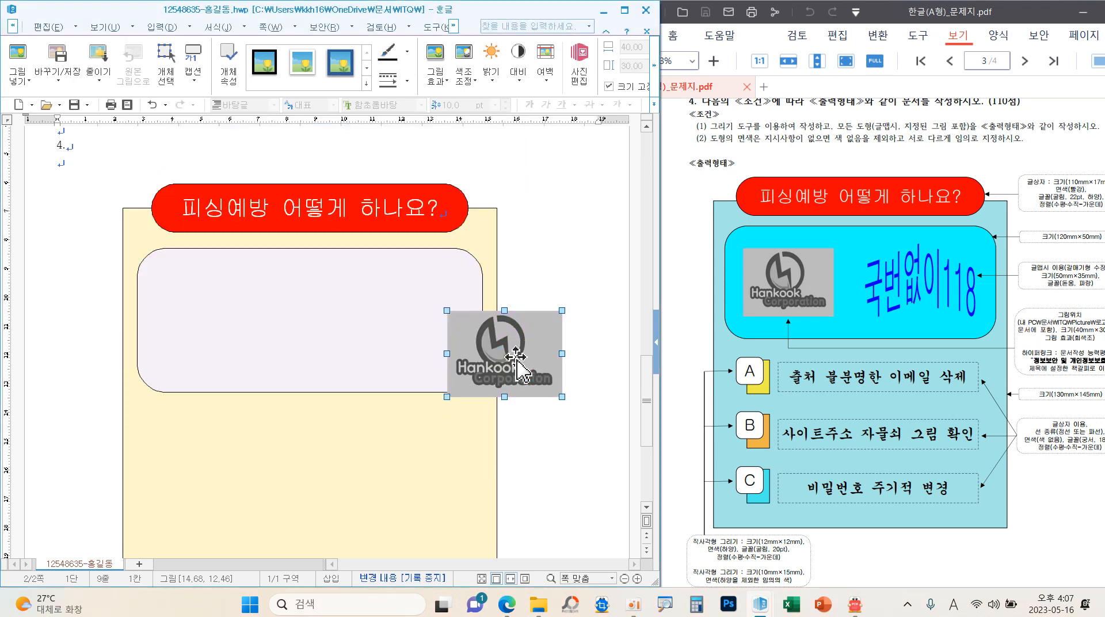
{"action": "left_click_drag", "start_coordinate": [516, 358], "coordinate": [233, 325]}
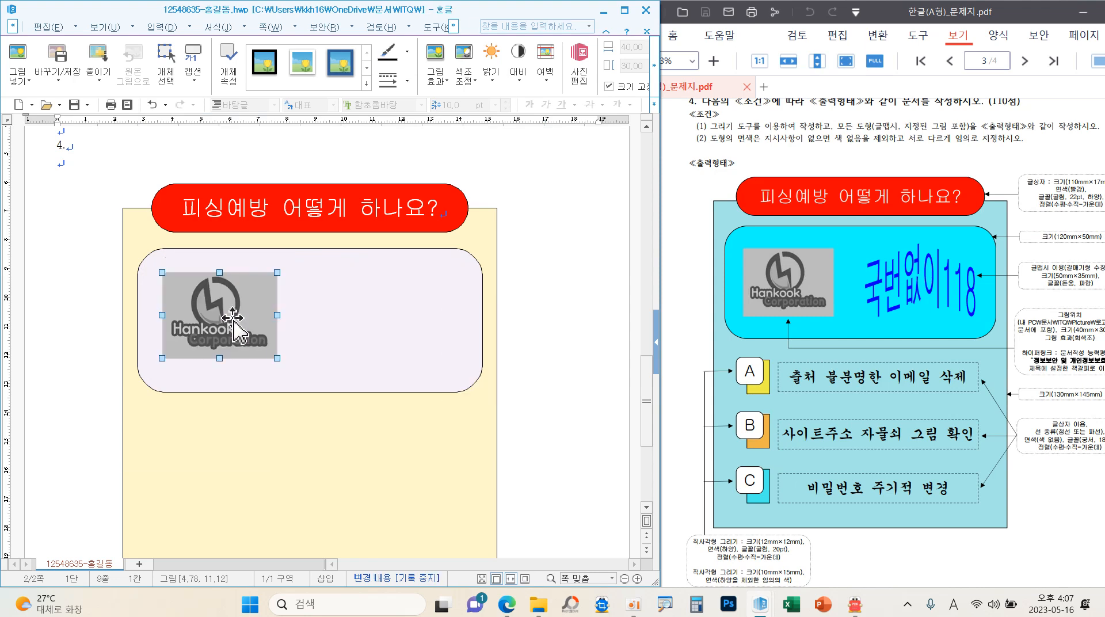
{"action": "left_click", "coordinate": [561, 378]}
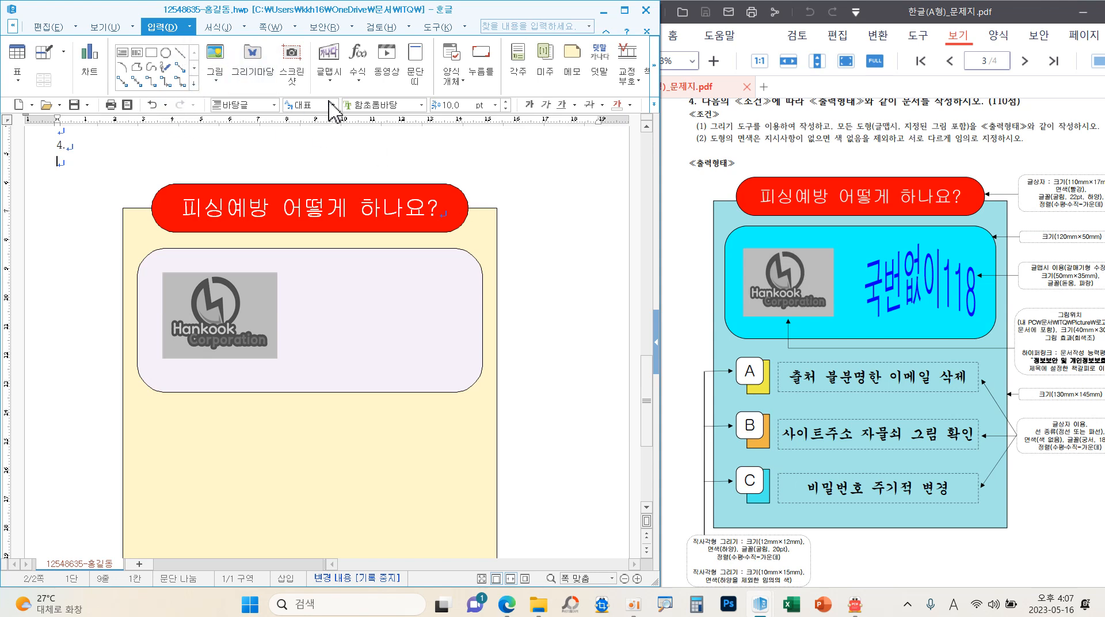
- Start a new 글맵시 with the text "국번없이118" and open its font choices
{"action": "left_click", "coordinate": [329, 64]}
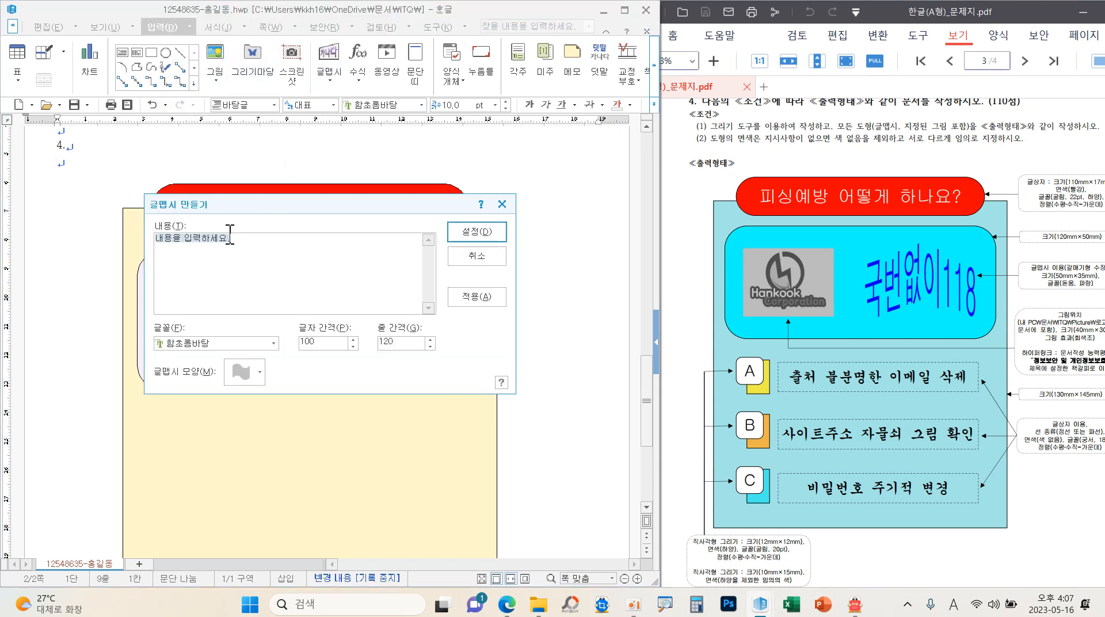
{"action": "type", "text": "국번없이118"}
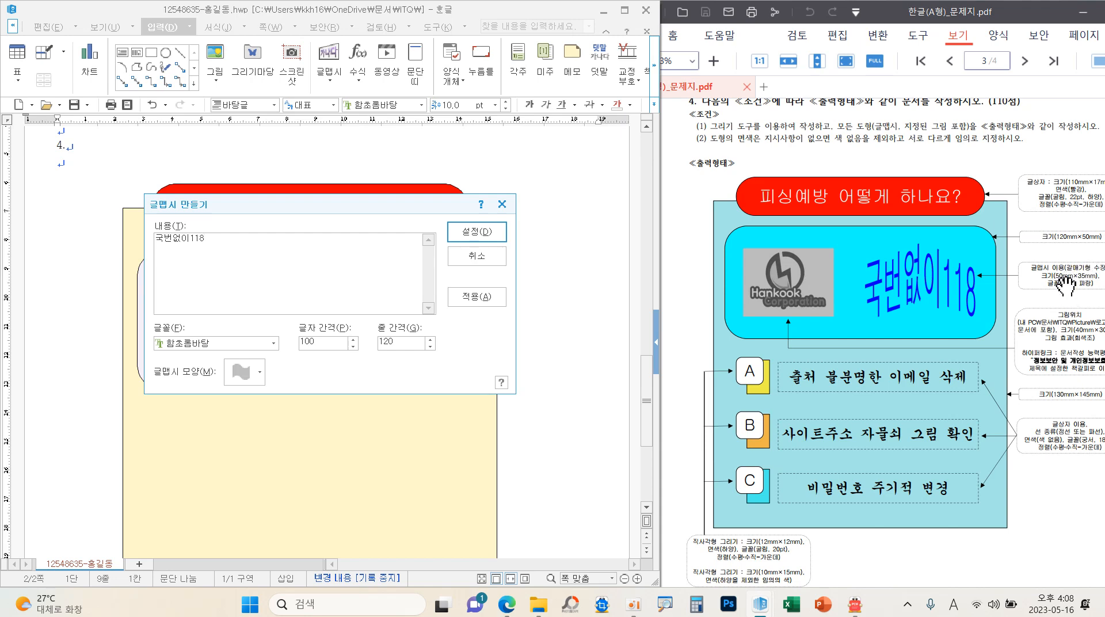
{"action": "left_click", "coordinate": [273, 344]}
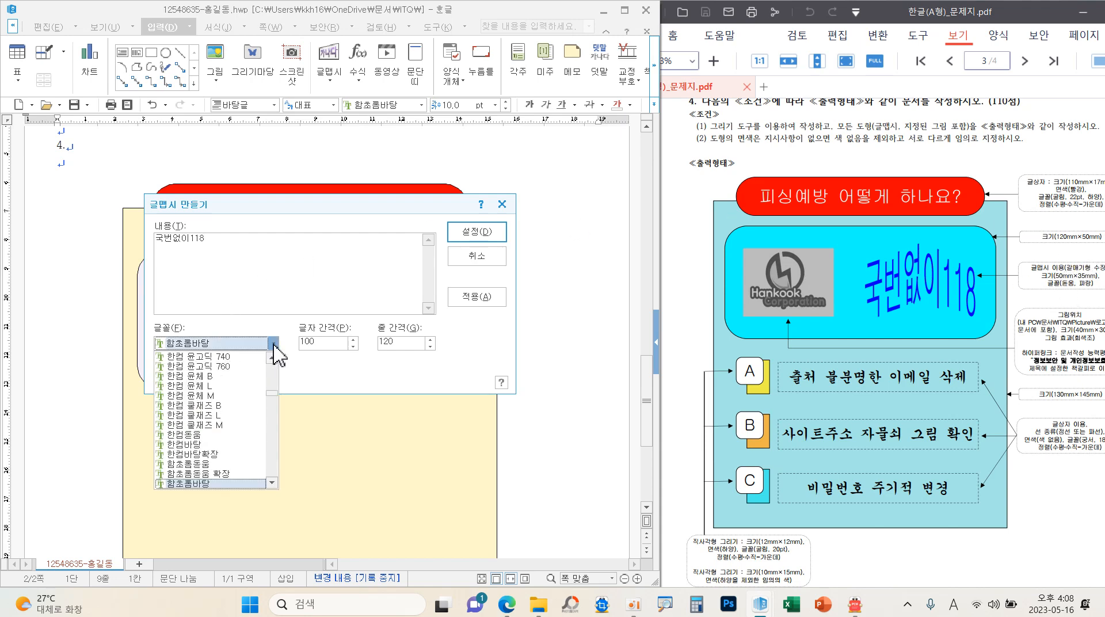
- Set the font of the 국번없이118 WordArt text to 돋움
{"action": "key", "text": "e"}
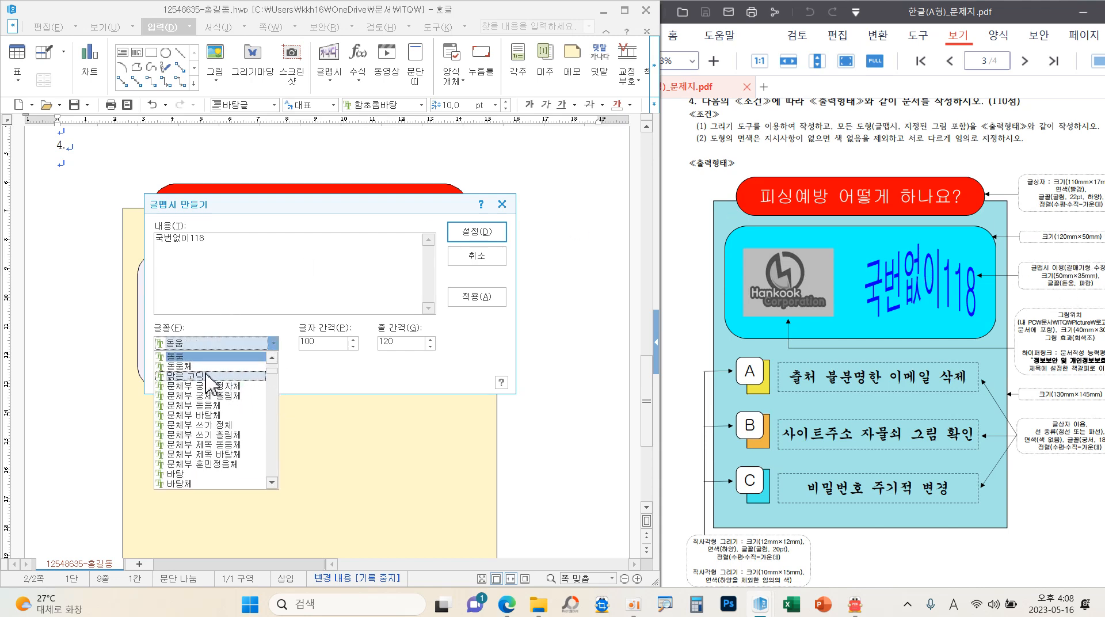
{"action": "left_click", "coordinate": [192, 358]}
{"action": "left_click", "coordinate": [261, 378]}
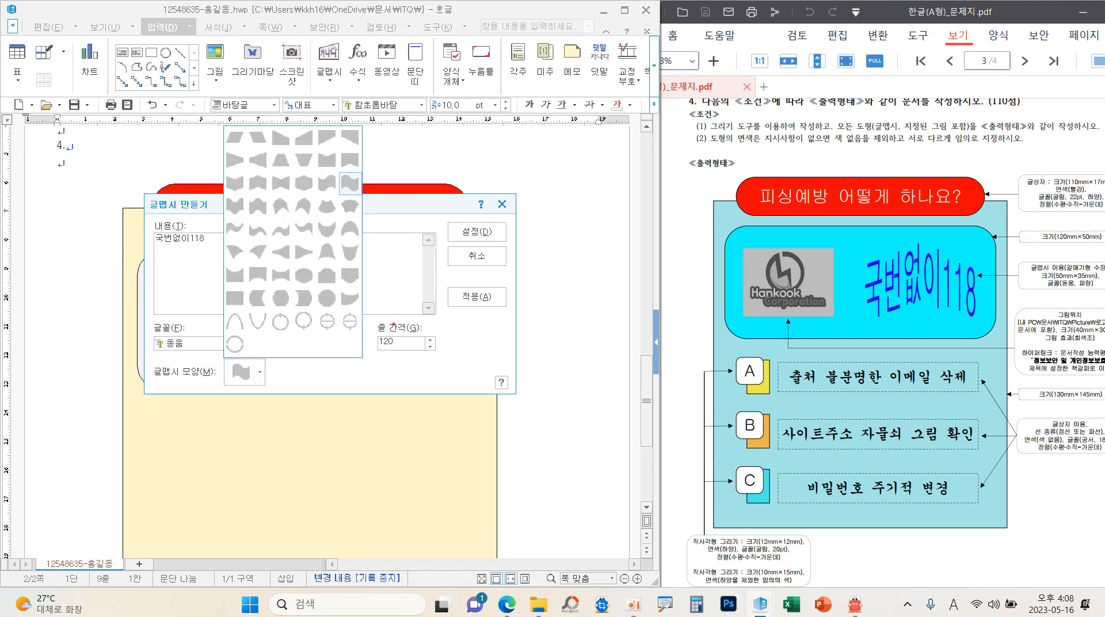
{"action": "mouse_move", "coordinate": [391, 327]}
{"action": "left_mouse_down"}
{"action": "mouse_move", "coordinate": [465, 309]}
{"action": "mouse_move", "coordinate": [532, 273]}
{"action": "mouse_move", "coordinate": [569, 325]}
{"action": "left_mouse_up"}
{"action": "mouse_move", "coordinate": [438, 342]}
{"action": "left_mouse_down"}
{"action": "mouse_move", "coordinate": [486, 340]}
{"action": "mouse_move", "coordinate": [462, 270]}
{"action": "mouse_move", "coordinate": [487, 348]}
{"action": "left_mouse_up"}
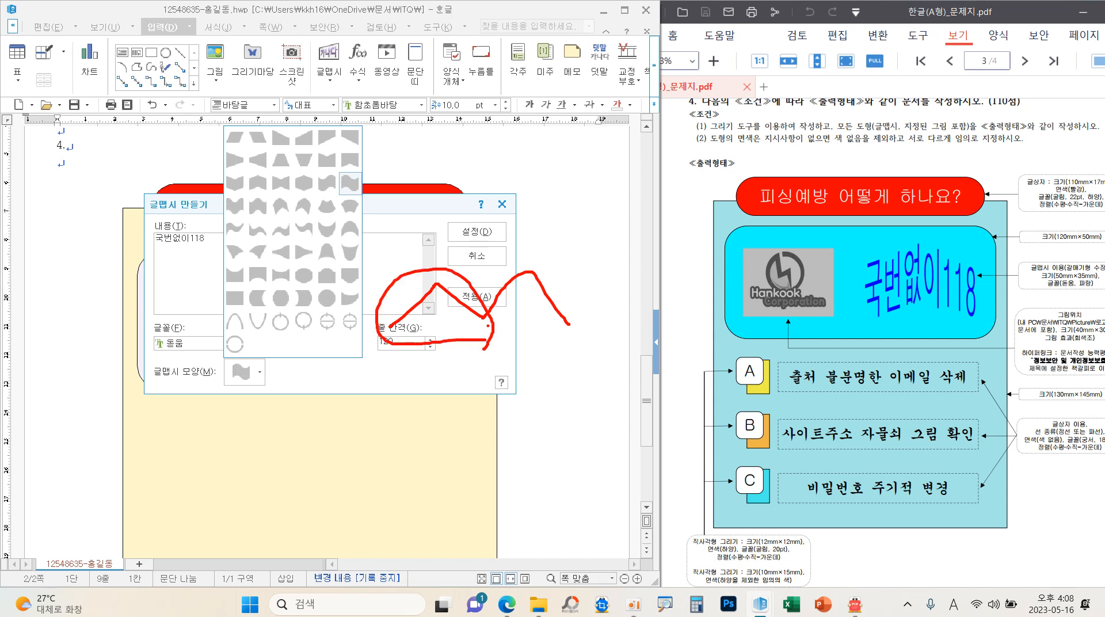
{"action": "mouse_move", "coordinate": [394, 383]}
{"action": "left_mouse_down"}
{"action": "mouse_move", "coordinate": [453, 429]}
{"action": "mouse_move", "coordinate": [527, 375]}
{"action": "left_mouse_up"}
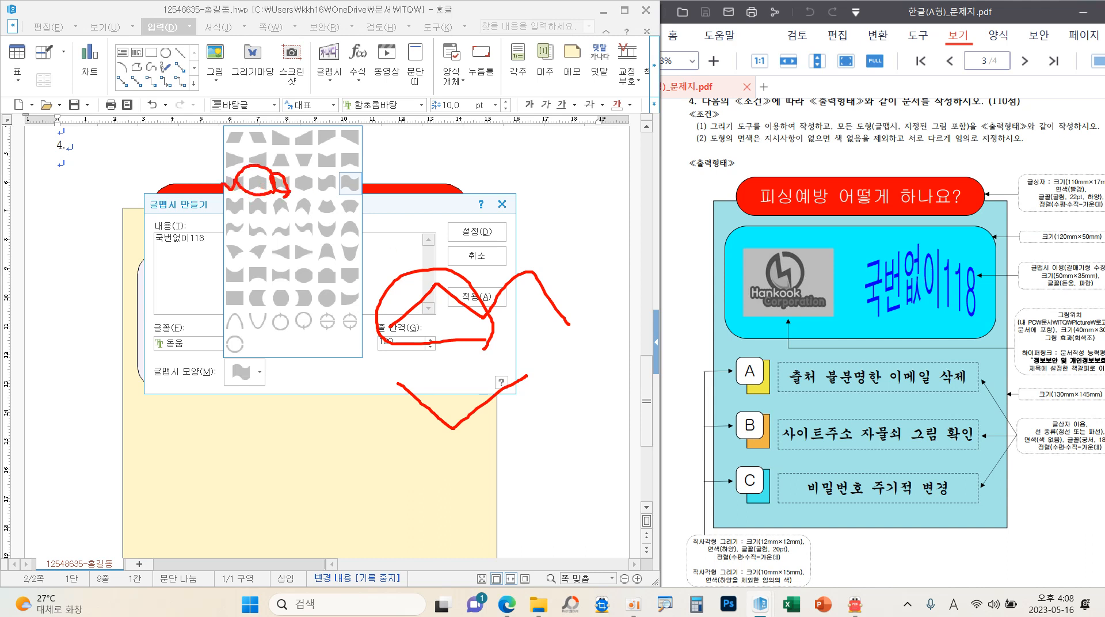
{"action": "key", "text": "Escape"}
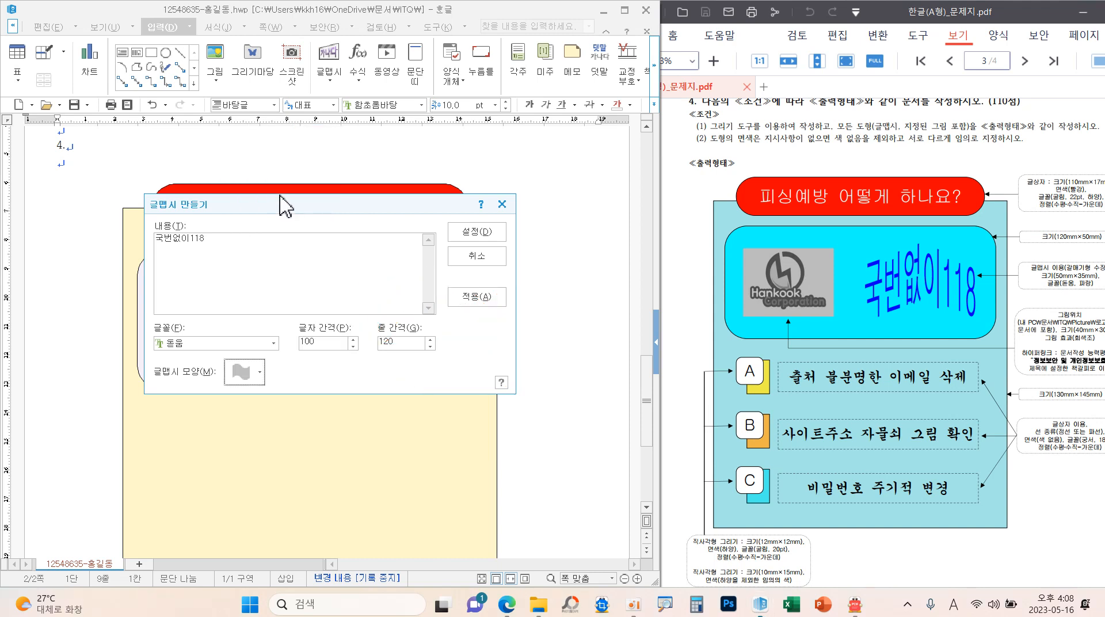
- Give the 국번없이118 WordArt the upward-pointing chevron shape and insert it into the document
{"action": "left_click", "coordinate": [239, 373]}
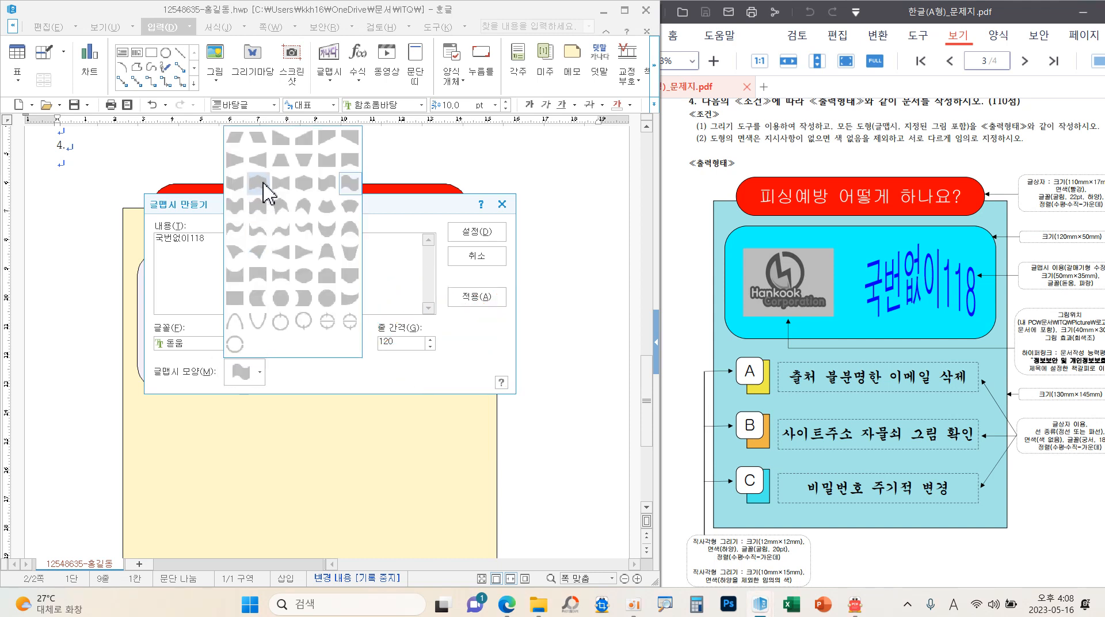
{"action": "left_click", "coordinate": [260, 183]}
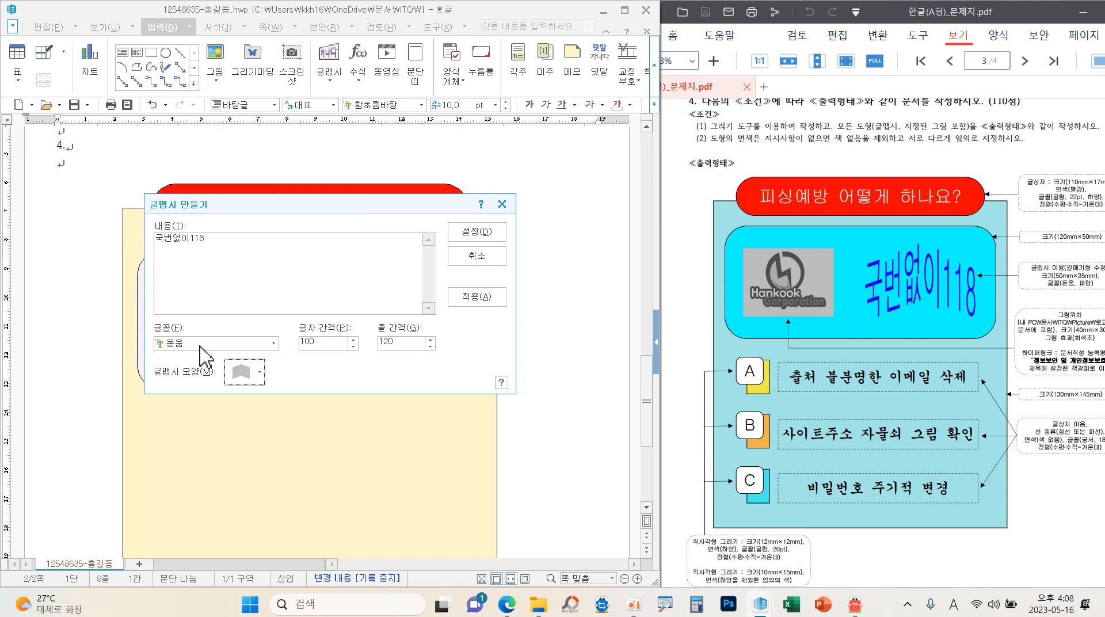
{"action": "left_click", "coordinate": [477, 231]}
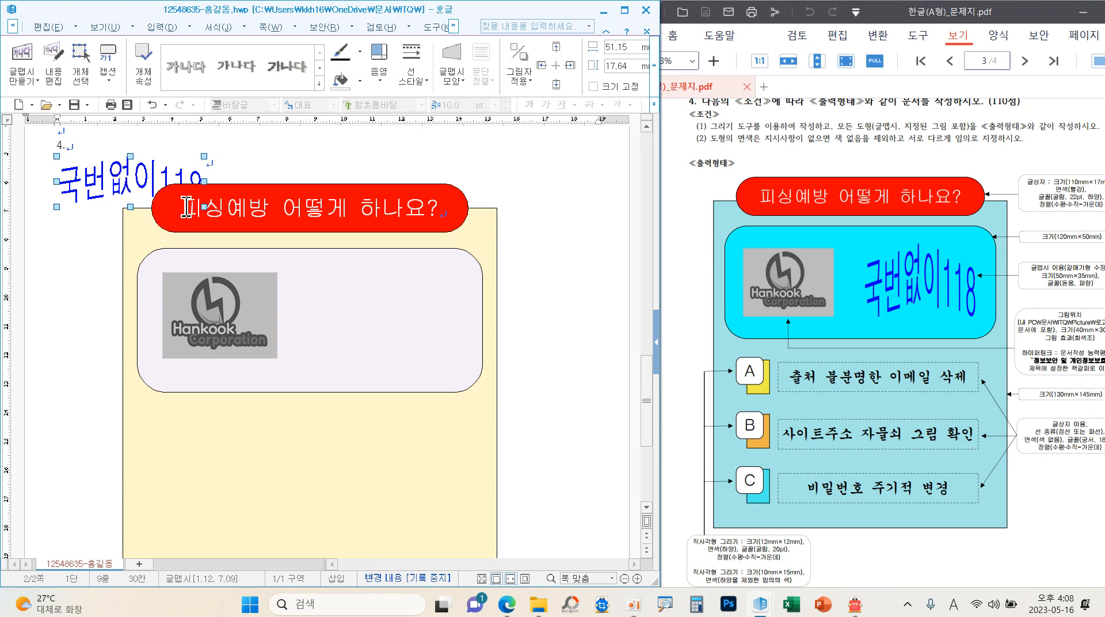
- Set the WordArt to 50 mm wide and 35 mm high, lock its size and place it in front of the text
{"action": "double_click", "coordinate": [138, 174]}
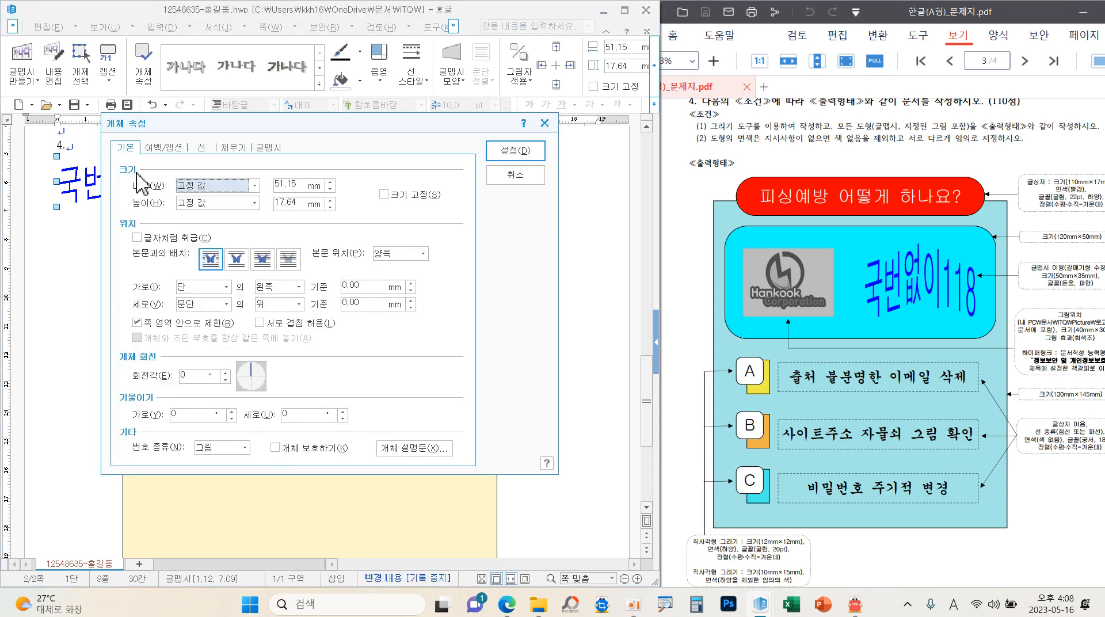
{"action": "left_click", "coordinate": [296, 184]}
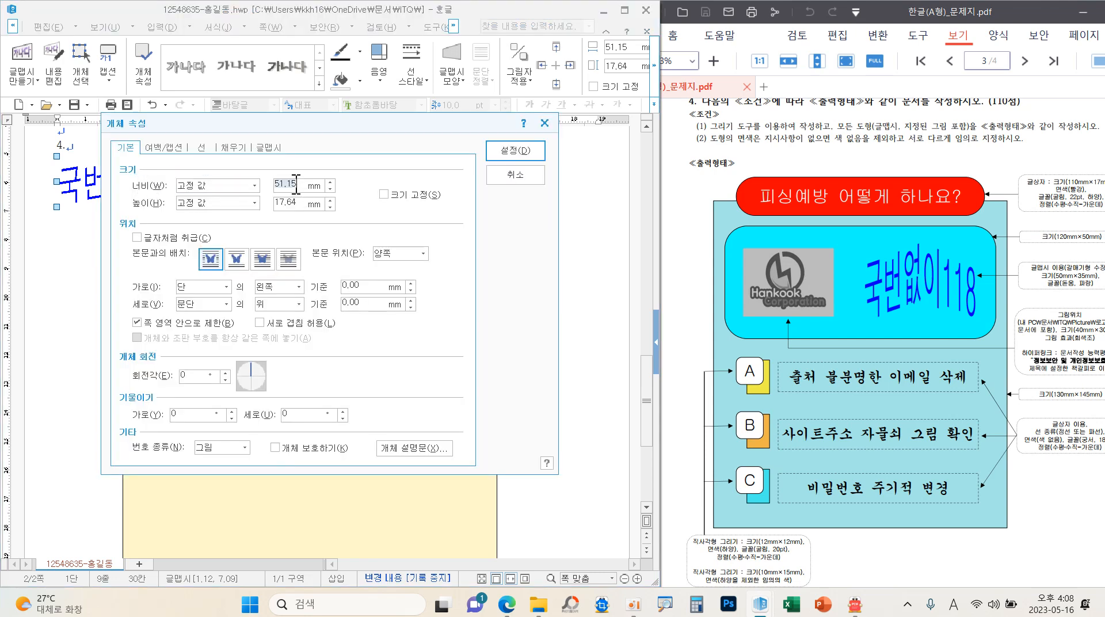
{"action": "type", "text": "50"}
{"action": "key", "text": "Tab"}
{"action": "key", "text": "Tab"}
{"action": "type", "text": "35"}
{"action": "left_click", "coordinate": [410, 195]}
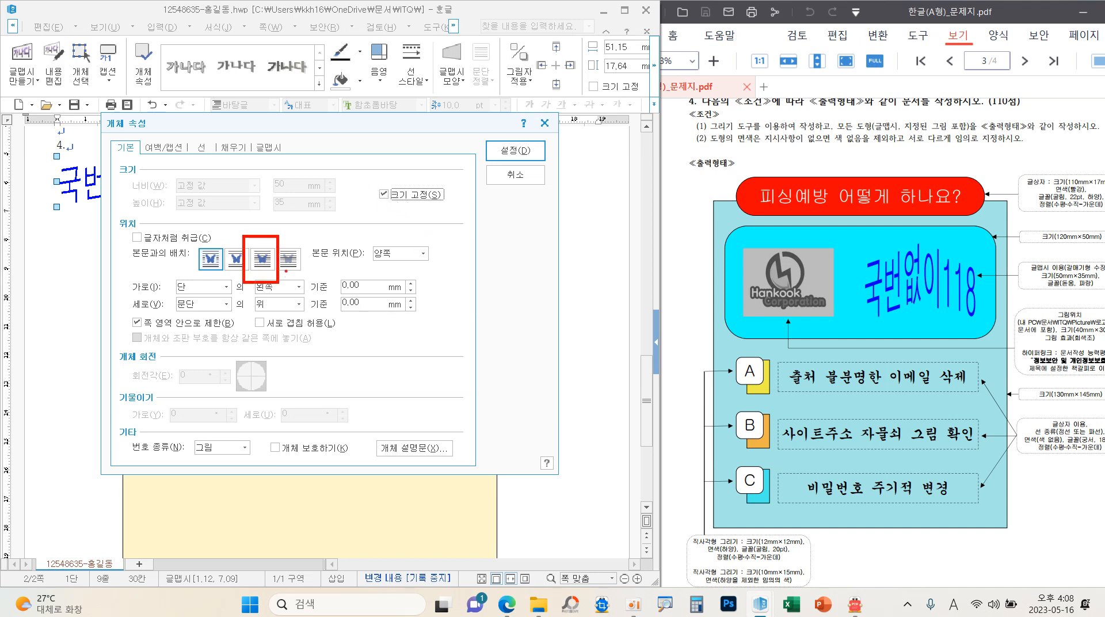
{"action": "left_click", "coordinate": [263, 259]}
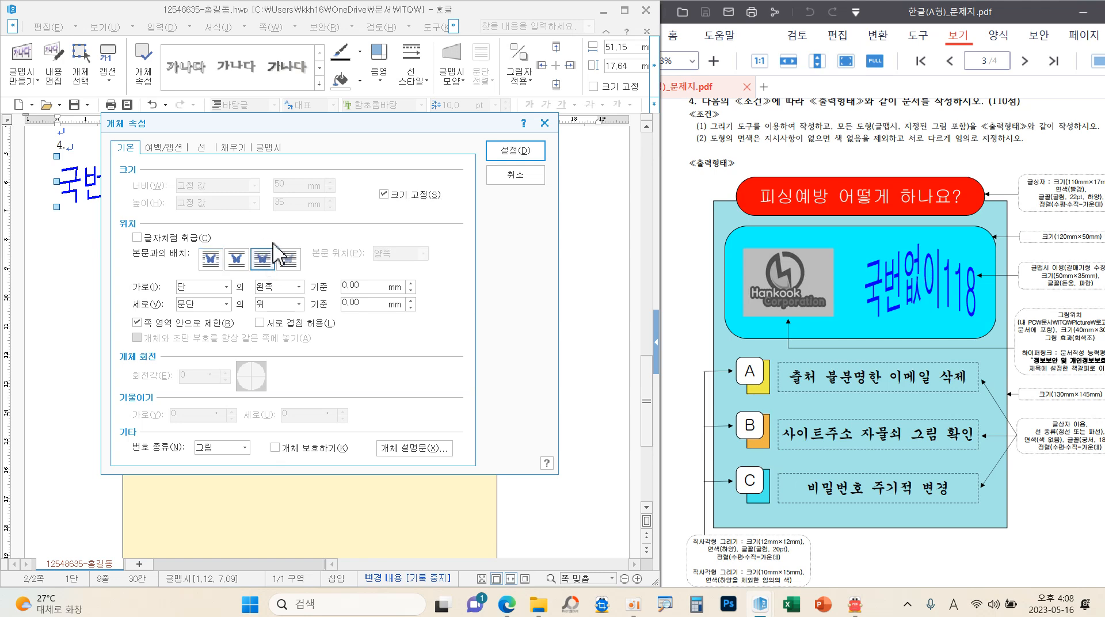
{"action": "left_click", "coordinate": [233, 148]}
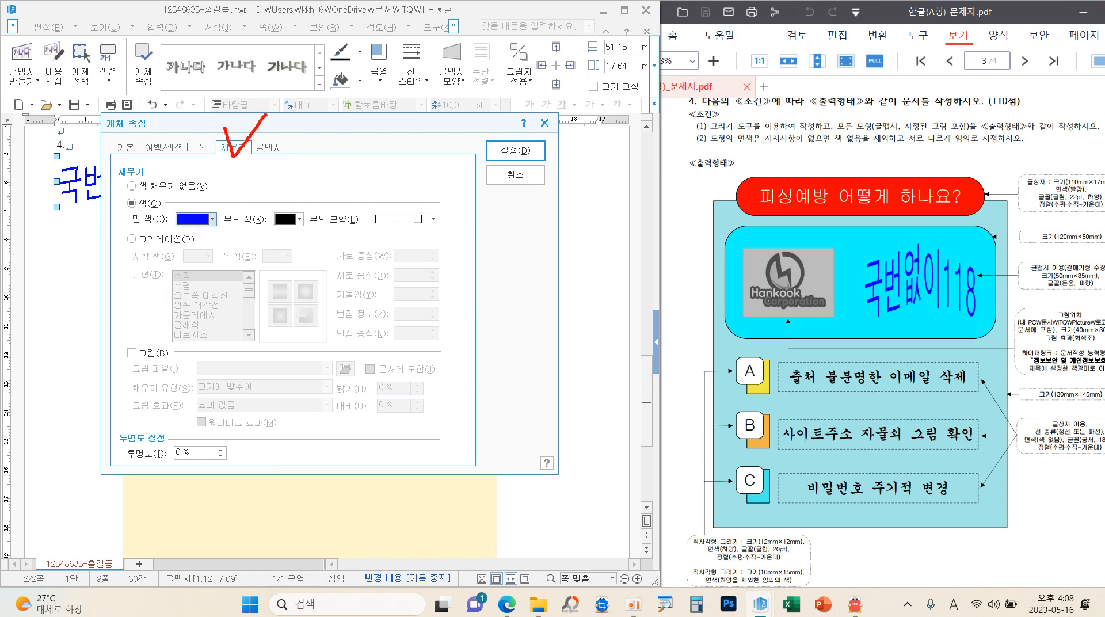
{"action": "mouse_move", "coordinate": [226, 243]}
{"action": "left_mouse_down"}
{"action": "mouse_move", "coordinate": [164, 237]}
{"action": "mouse_move", "coordinate": [210, 201]}
{"action": "mouse_move", "coordinate": [240, 246]}
{"action": "left_mouse_up"}
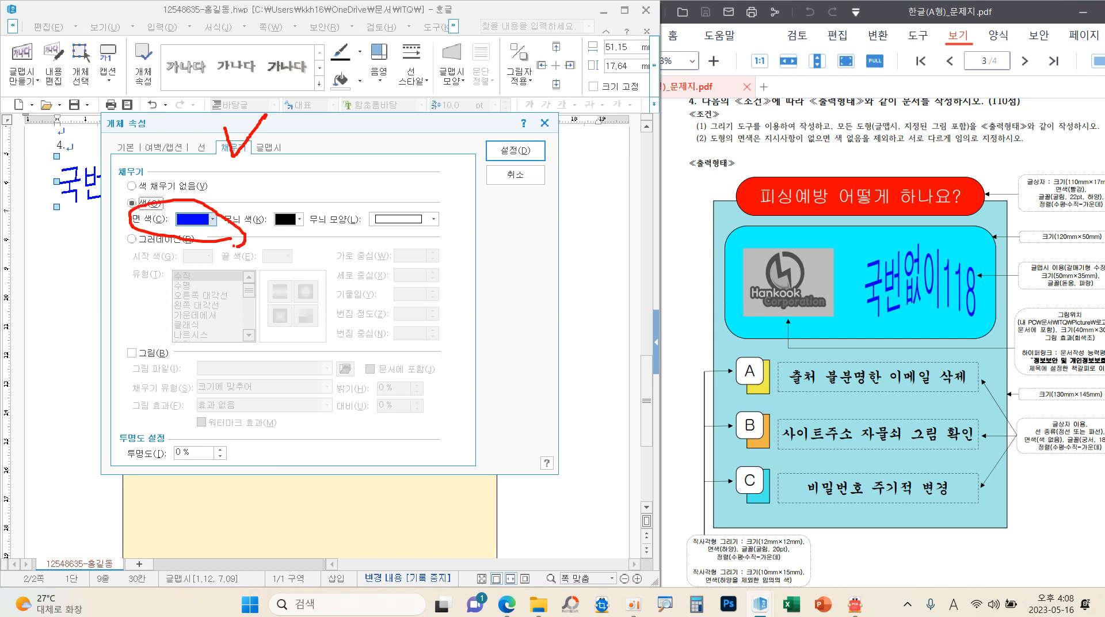
{"action": "left_click", "coordinate": [515, 150]}
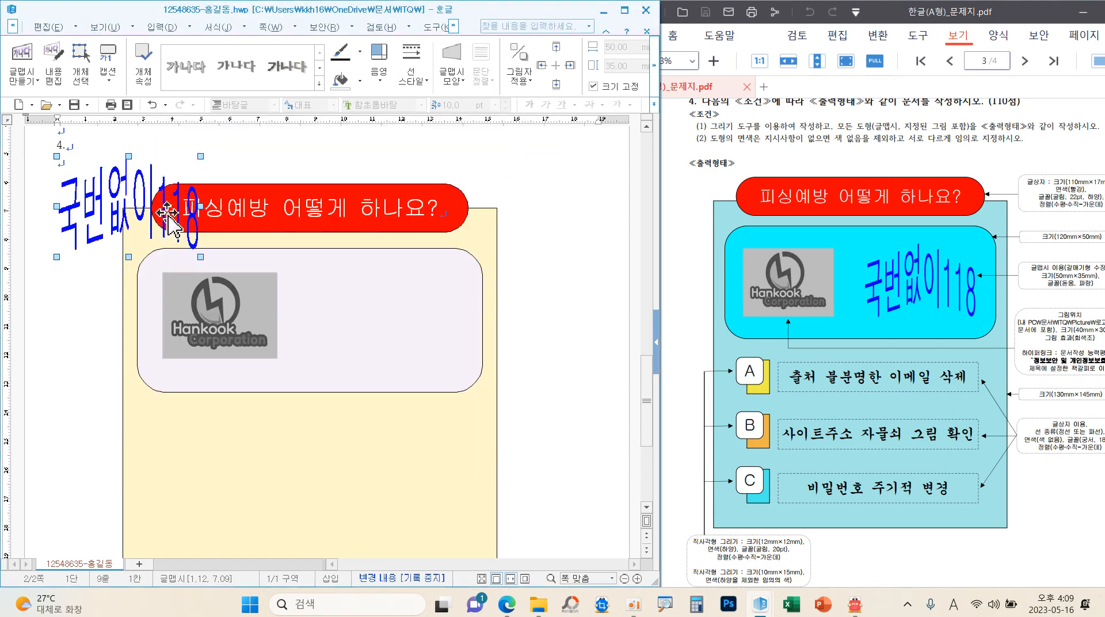
- Move the WordArt inside the rounded box, beside the Hankook Corporation logo, and deselect it
{"action": "left_click_drag", "start_coordinate": [167, 212], "coordinate": [405, 323]}
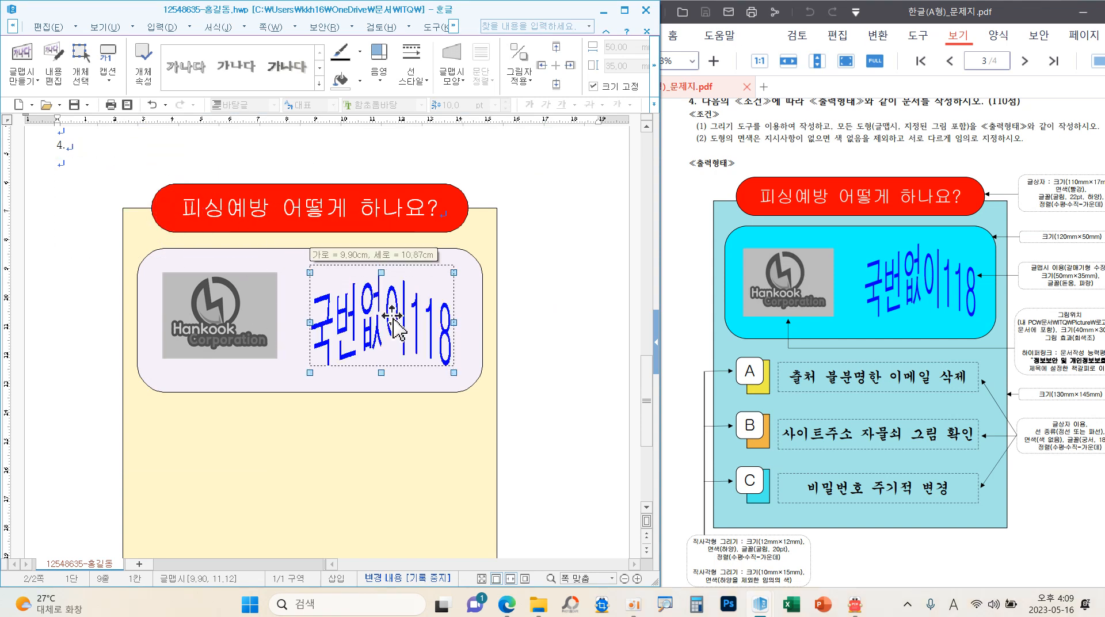
{"action": "left_click", "coordinate": [539, 393]}
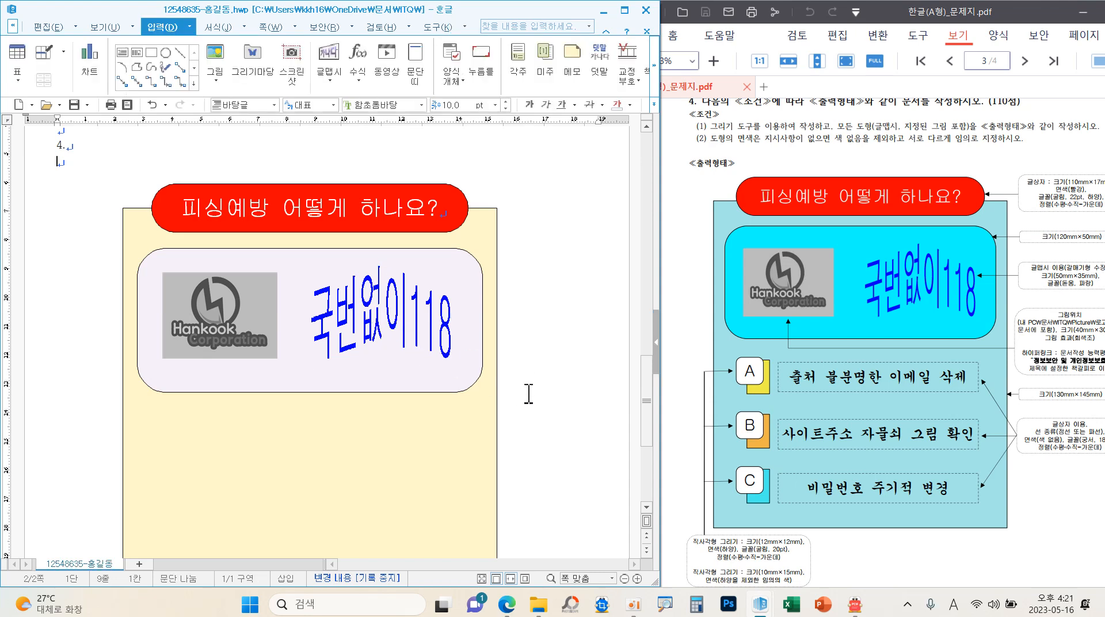
- Draw a rectangle about 24 mm by 20 mm in the blank margin beside the cream background shape
{"action": "scroll", "coordinate": [534, 394], "scroll_direction": "down", "scroll_amount": 3}
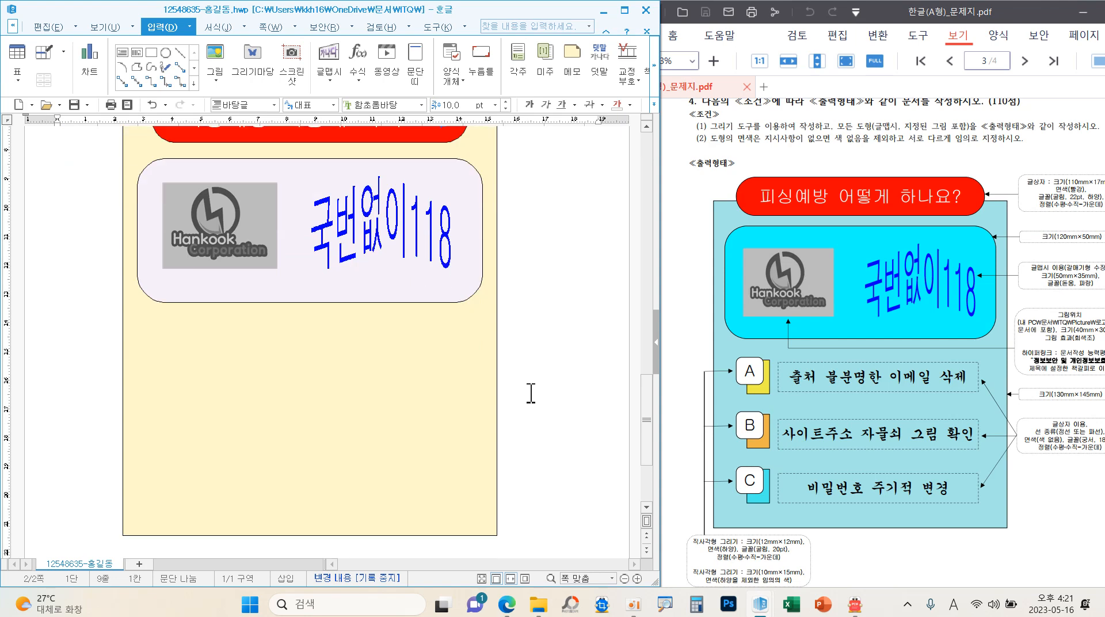
{"action": "scroll", "coordinate": [759, 412], "scroll_direction": "down", "scroll_amount": 1}
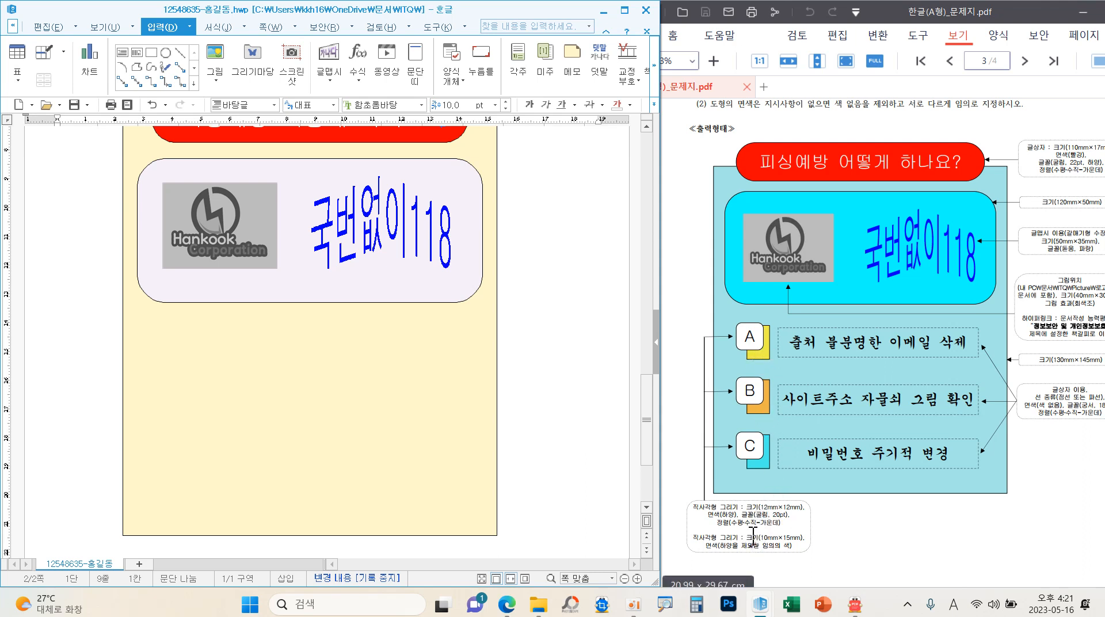
{"action": "left_click_drag", "start_coordinate": [684, 529], "coordinate": [820, 556]}
{"action": "left_click", "coordinate": [150, 52]}
{"action": "mouse_move", "coordinate": [512, 333]}
{"action": "left_mouse_down"}
{"action": "mouse_move", "coordinate": [582, 390]}
{"action": "mouse_move", "coordinate": [552, 363]}
{"action": "left_mouse_up"}
- Set the new rectangle's width to 10 mm and height to 15 mm, and lock its size
{"action": "double_click", "coordinate": [540, 358]}
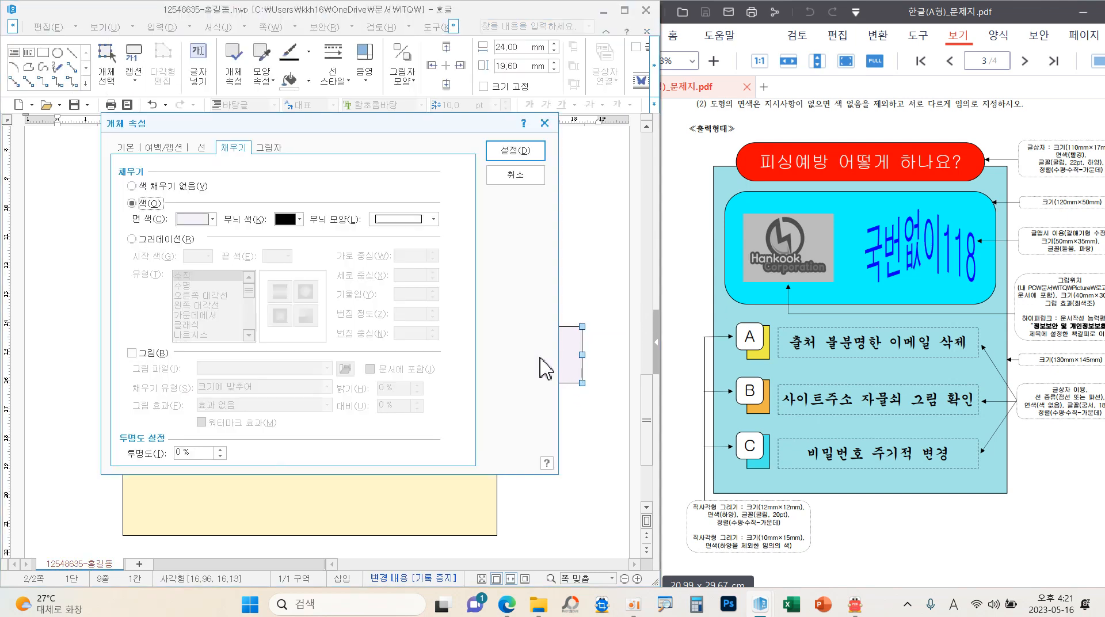
{"action": "left_click", "coordinate": [125, 147]}
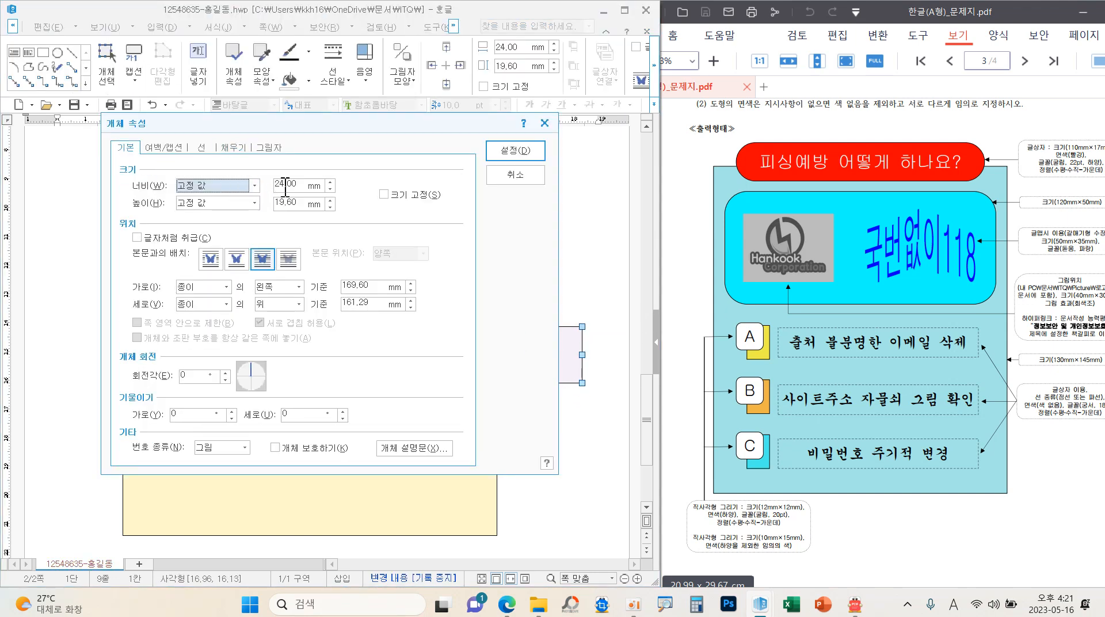
{"action": "type", "text": "10"}
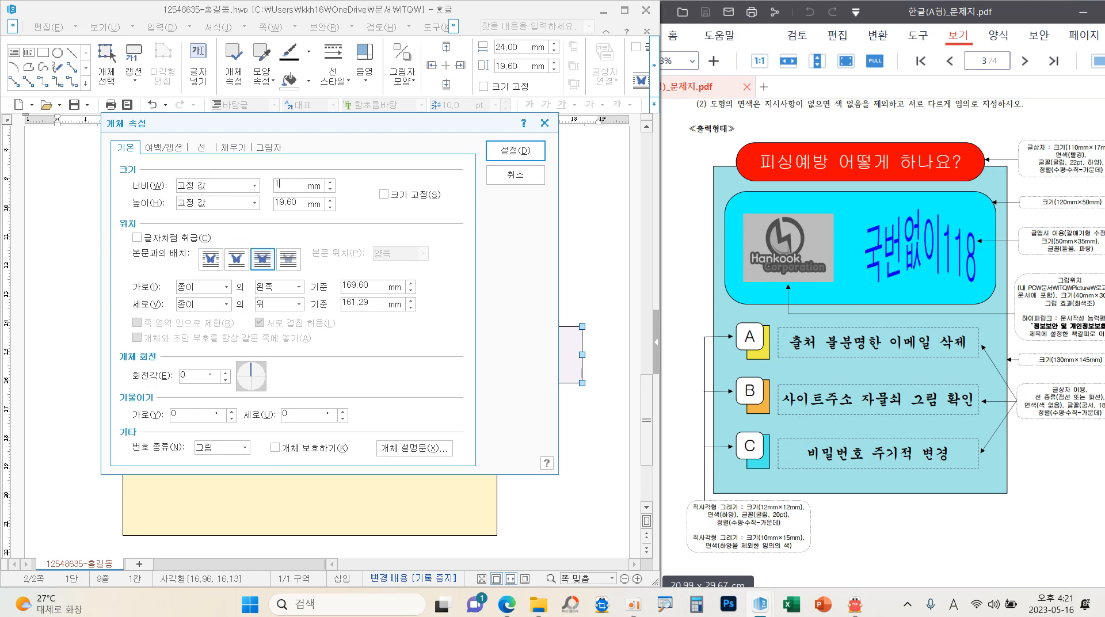
{"action": "key", "text": "Tab"}
{"action": "key", "text": "Tab"}
{"action": "left_click", "coordinate": [398, 196]}
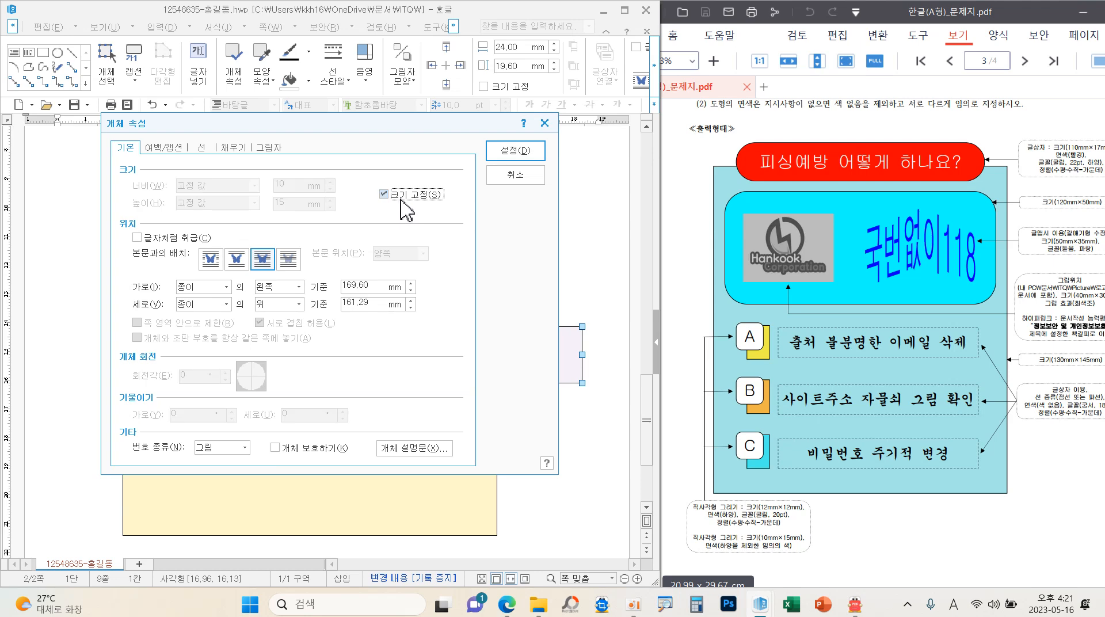
- Fill the 10 × 15 mm rectangle with light green and apply its properties
{"action": "left_click", "coordinate": [203, 147]}
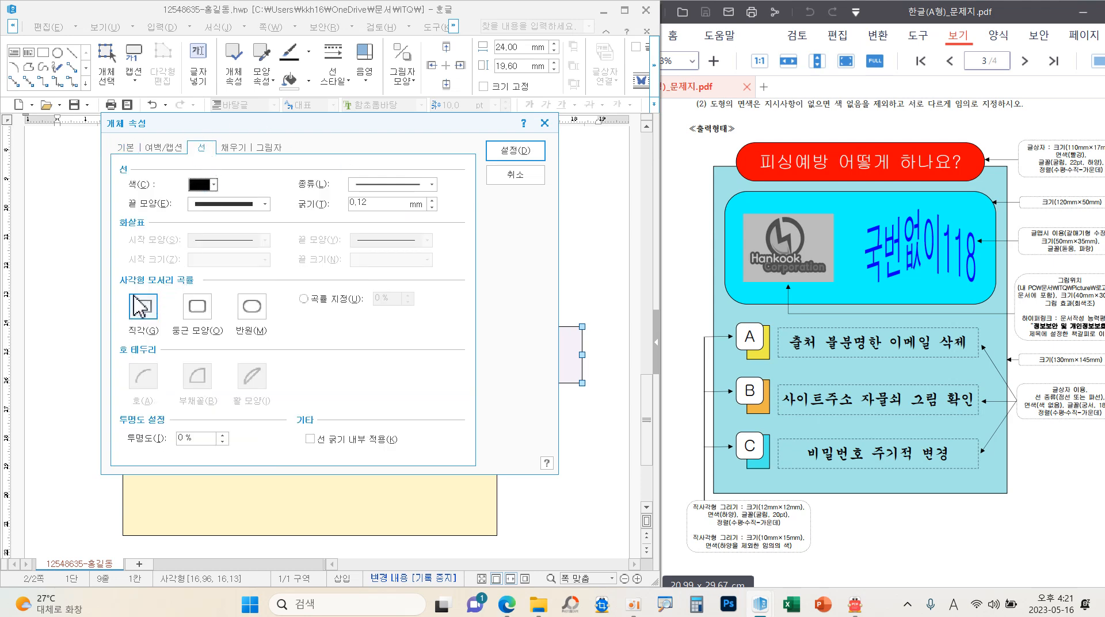
{"action": "left_click", "coordinate": [235, 147]}
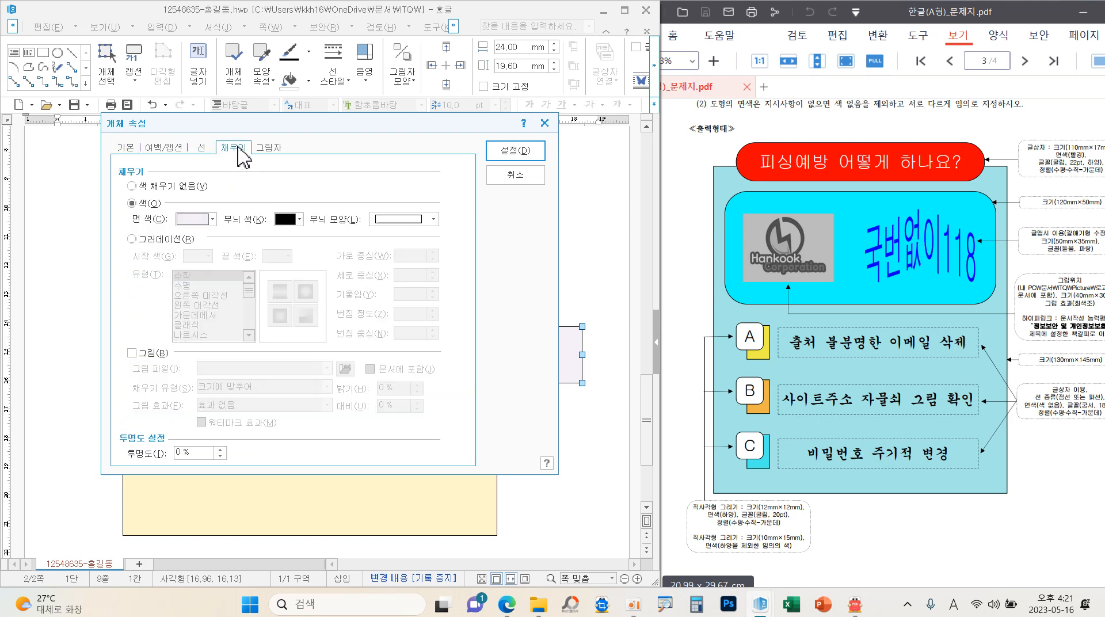
{"action": "left_click", "coordinate": [197, 218]}
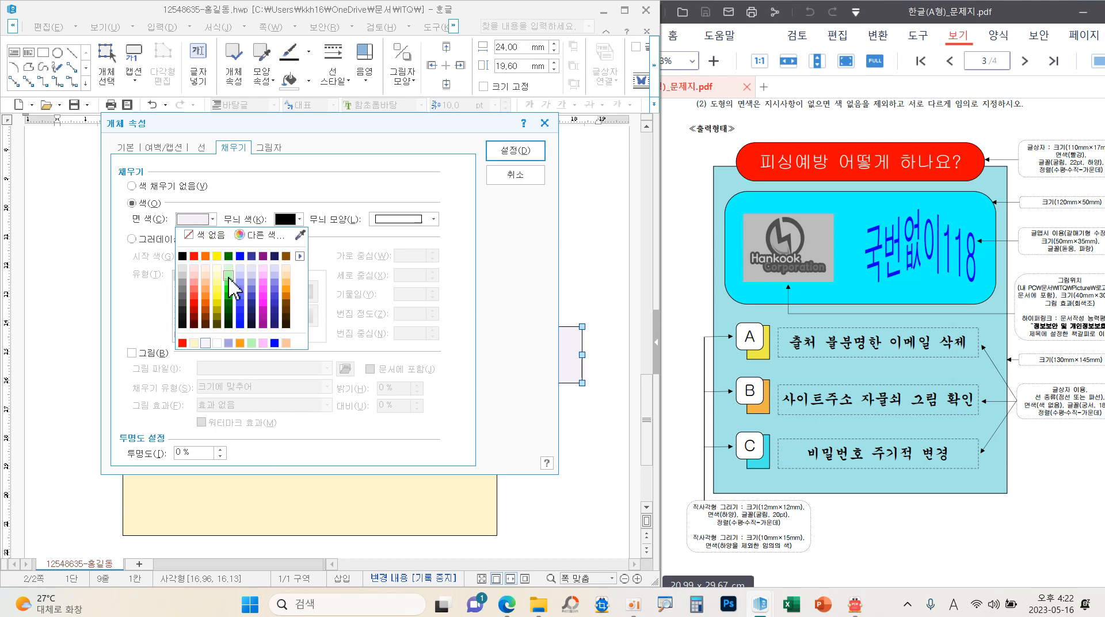
{"action": "left_click", "coordinate": [506, 150]}
- Move the green rectangle below the logo box near the background's edge, and place two evenly spaced copies vertically beneath it
{"action": "left_click_drag", "start_coordinate": [527, 355], "coordinate": [540, 357]}
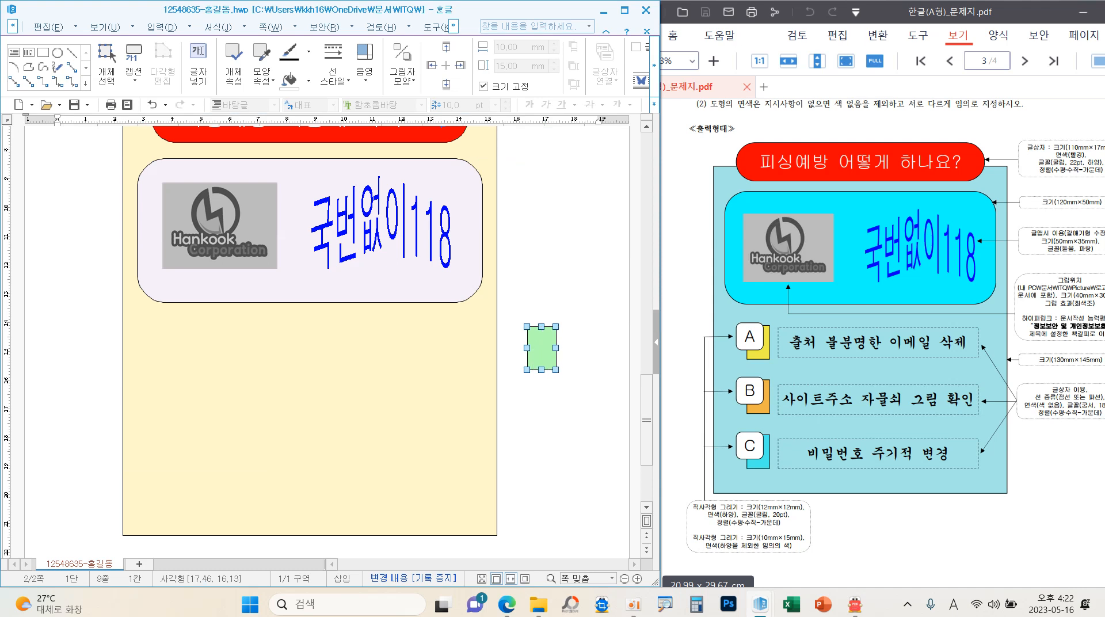
{"action": "mouse_move", "coordinate": [767, 319]}
{"action": "left_mouse_down"}
{"action": "mouse_move", "coordinate": [744, 367]}
{"action": "mouse_move", "coordinate": [712, 360]}
{"action": "left_mouse_up"}
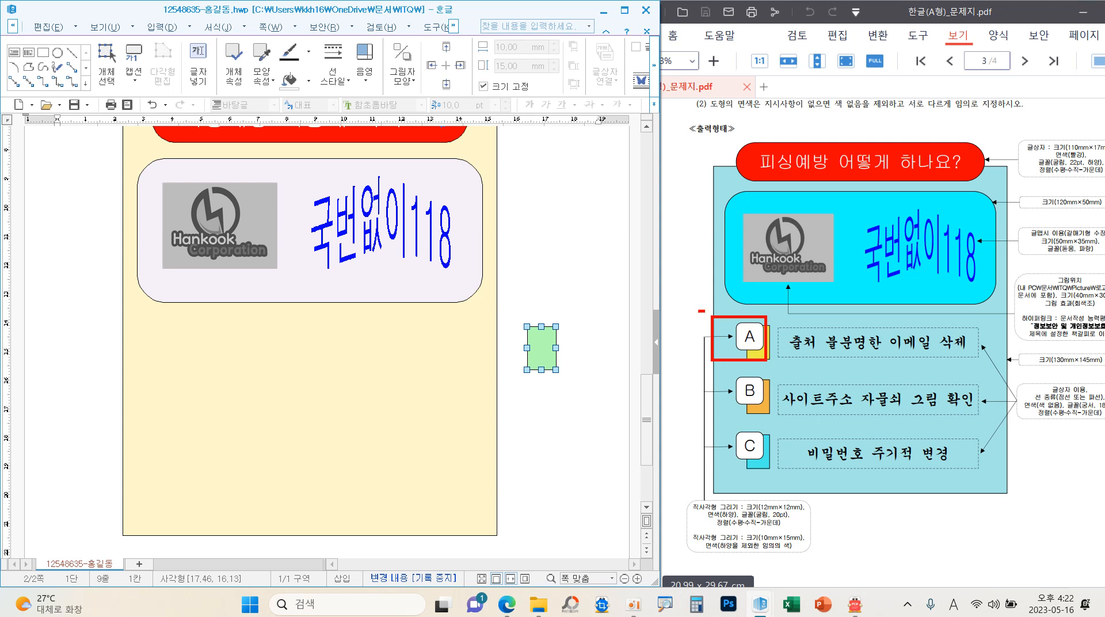
{"action": "left_click_drag", "start_coordinate": [698, 311], "coordinate": [998, 366]}
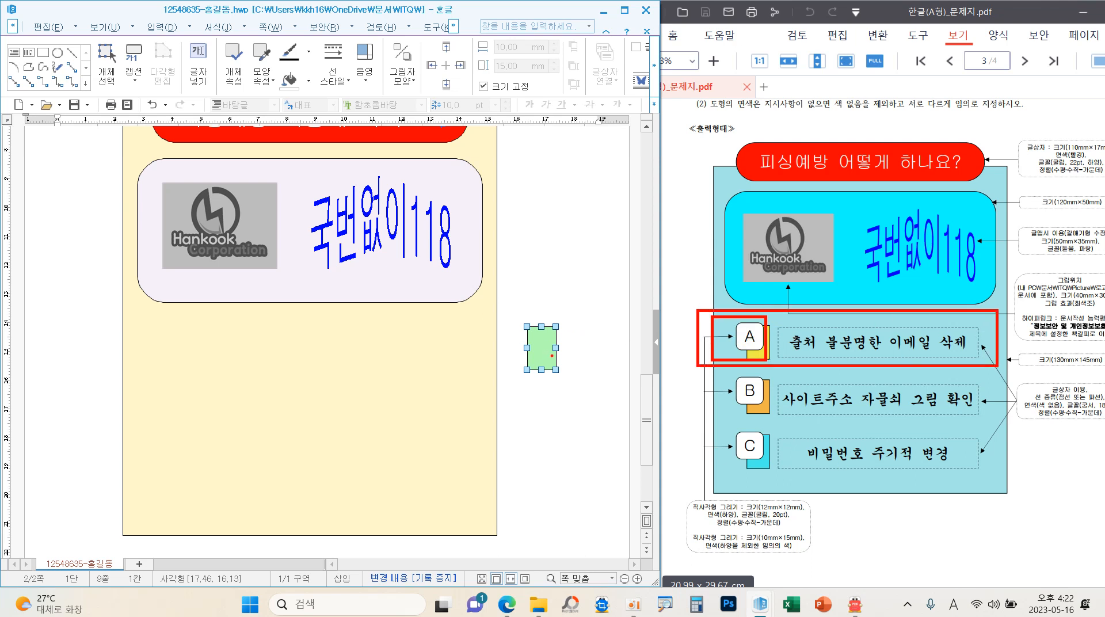
{"action": "mouse_move", "coordinate": [552, 365]}
{"action": "left_mouse_down"}
{"action": "mouse_move", "coordinate": [227, 370]}
{"action": "mouse_move", "coordinate": [173, 357]}
{"action": "left_mouse_up"}
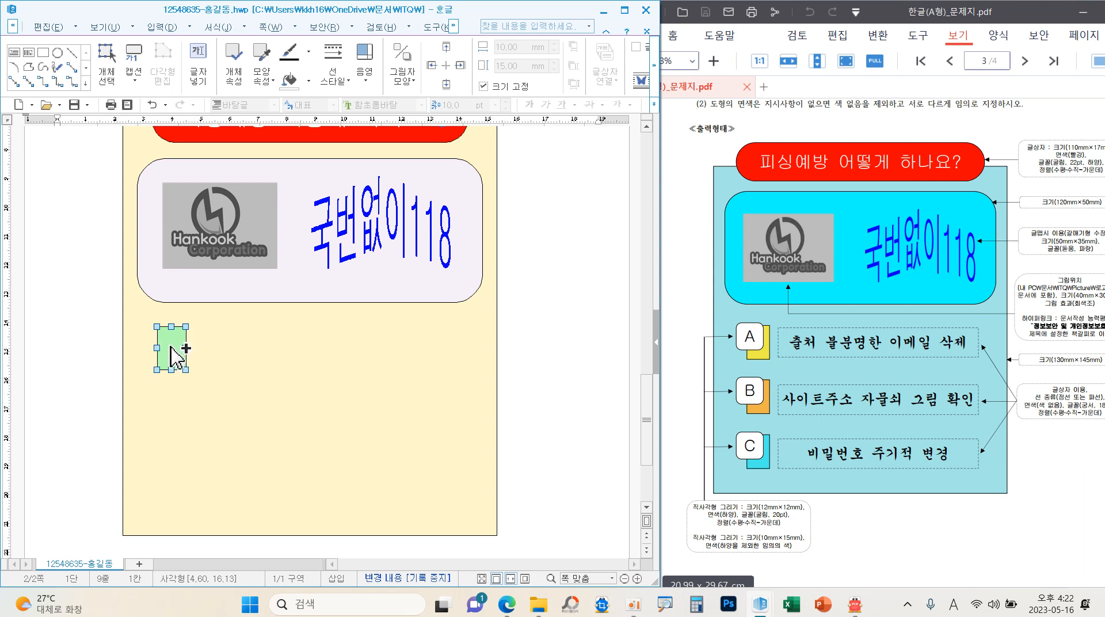
{"action": "left_click_drag", "start_coordinate": [171, 346], "coordinate": [172, 419]}
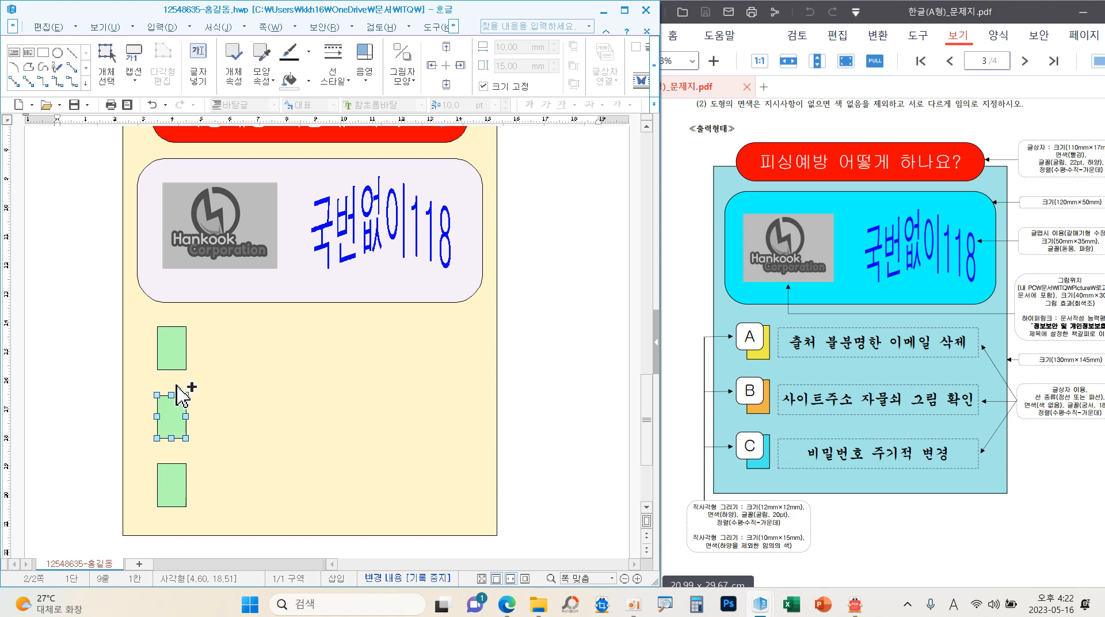
- Change the middle rectangle's fill to a brighter green
{"action": "double_click", "coordinate": [175, 419]}
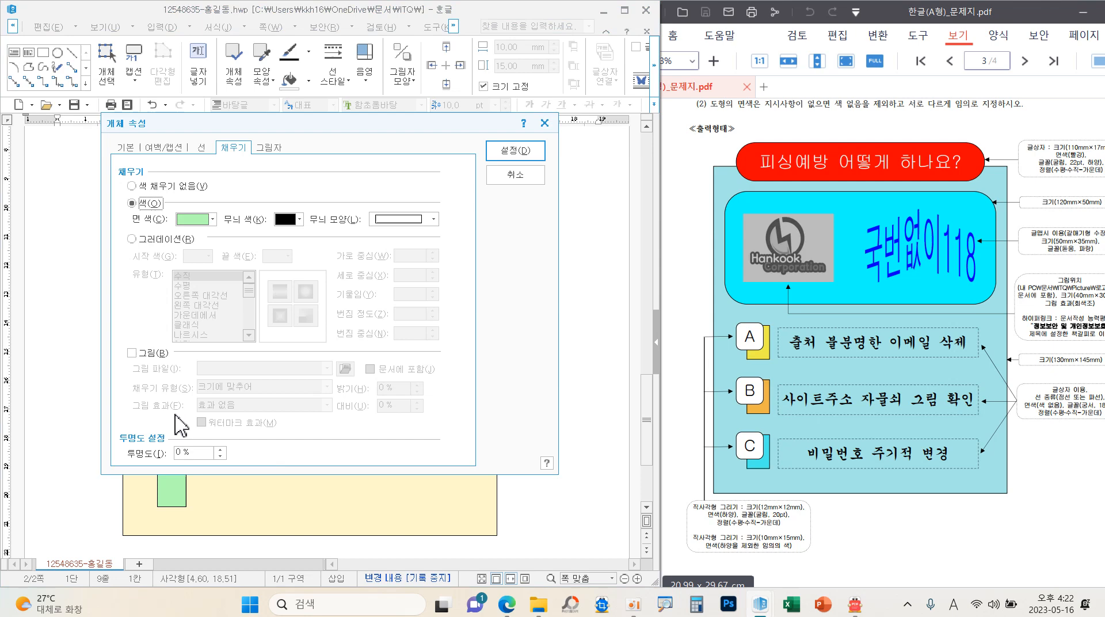
{"action": "left_click", "coordinate": [196, 219]}
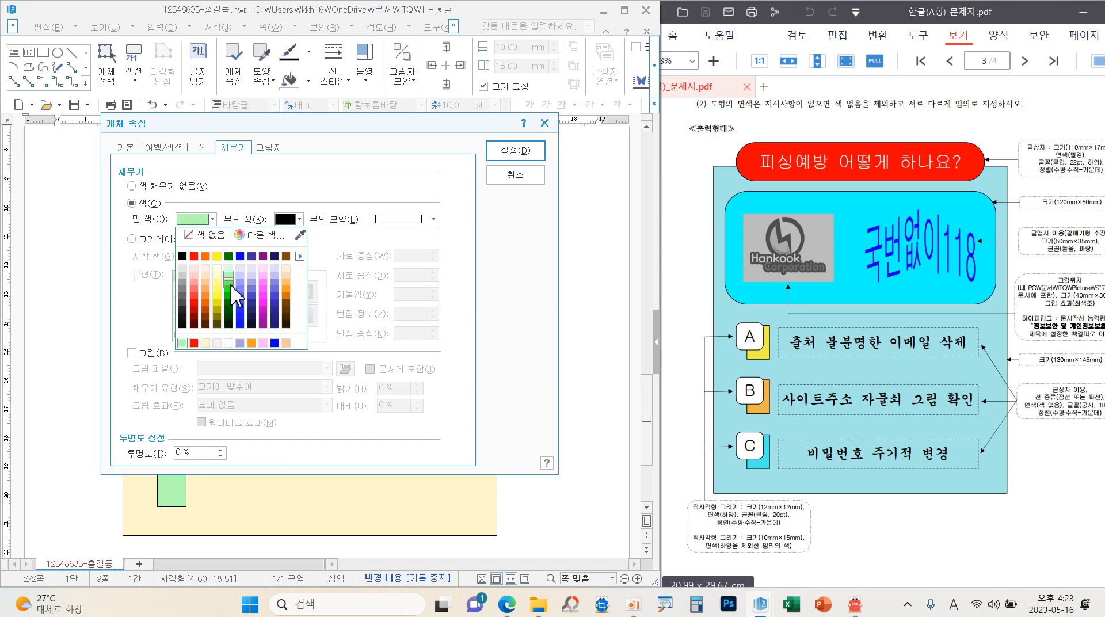
{"action": "left_click", "coordinate": [228, 282]}
{"action": "left_click", "coordinate": [514, 151]}
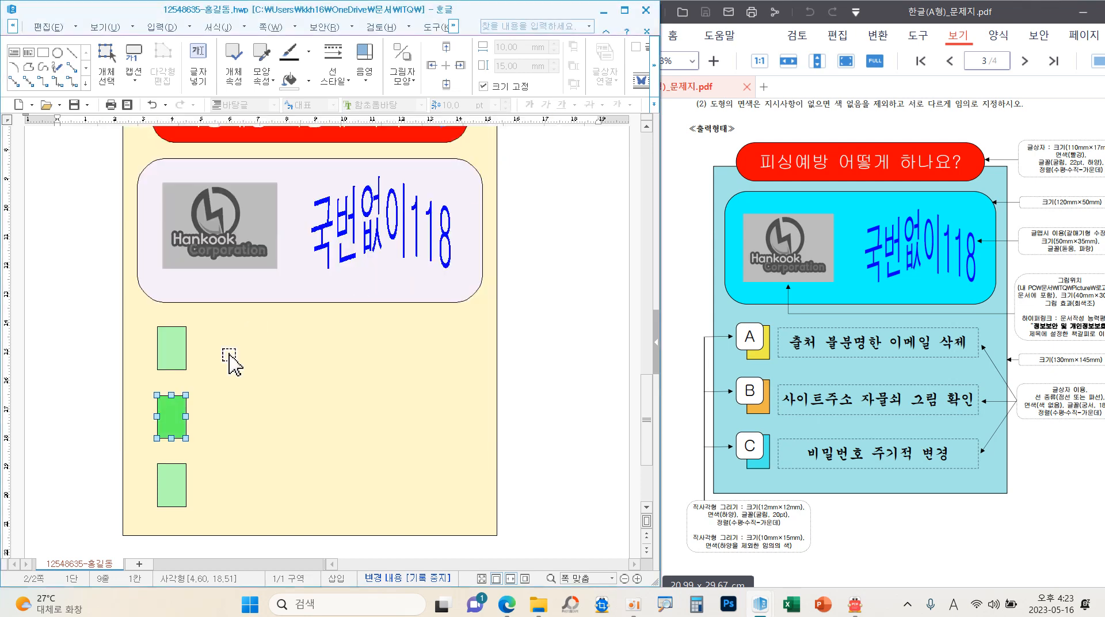
- Change the lowest green rectangle's fill to dark green and apply the properties
{"action": "double_click", "coordinate": [174, 491]}
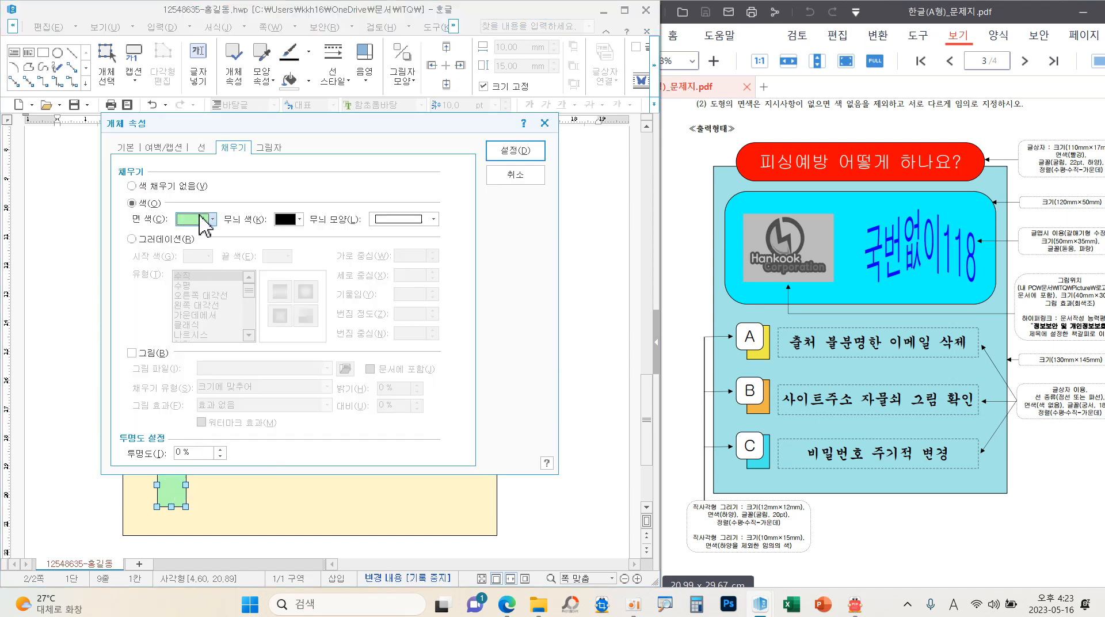
{"action": "left_click", "coordinate": [197, 220]}
{"action": "left_click", "coordinate": [229, 315]}
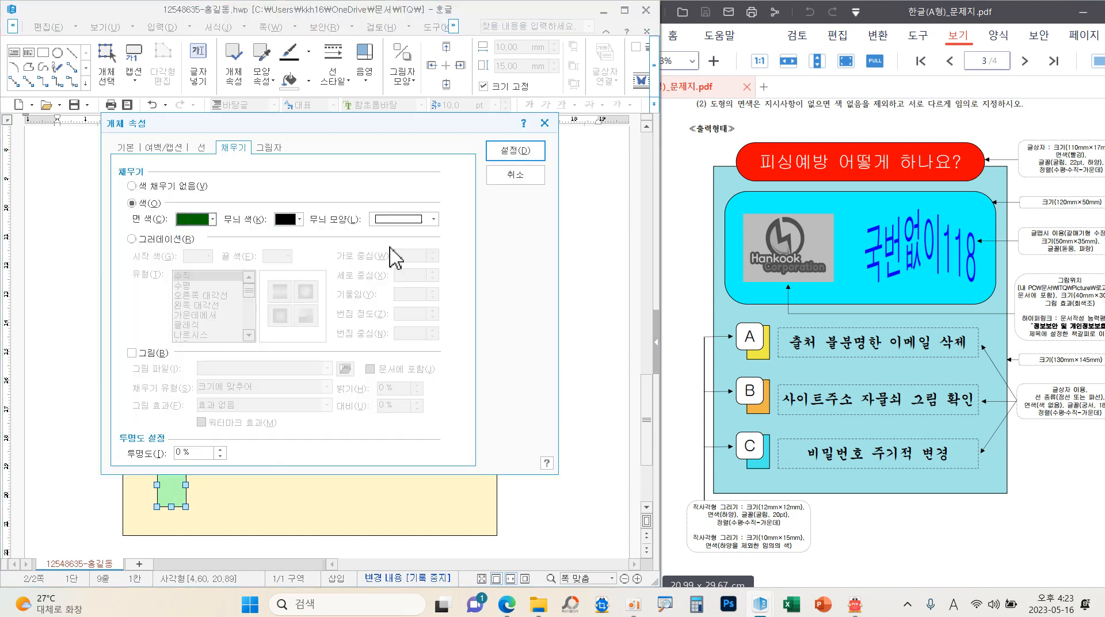
{"action": "left_click", "coordinate": [503, 151]}
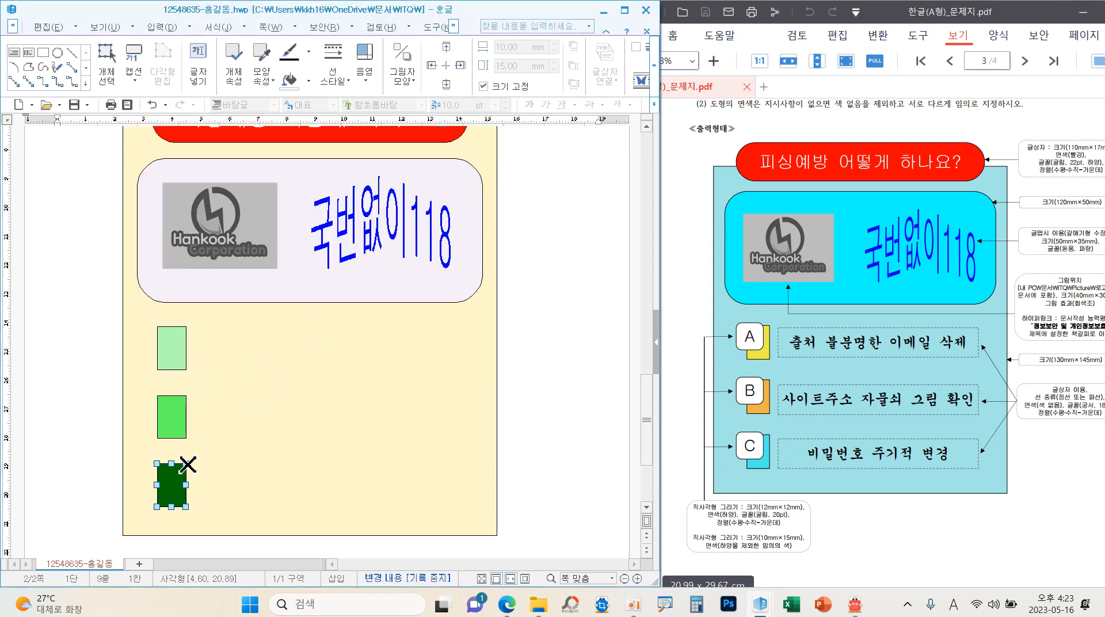
- Draw a rectangle about 21 × 26 mm in the blank page margin beside the cream background
{"action": "left_click", "coordinate": [544, 412]}
{"action": "scroll", "coordinate": [537, 412], "scroll_direction": "down", "scroll_amount": 3}
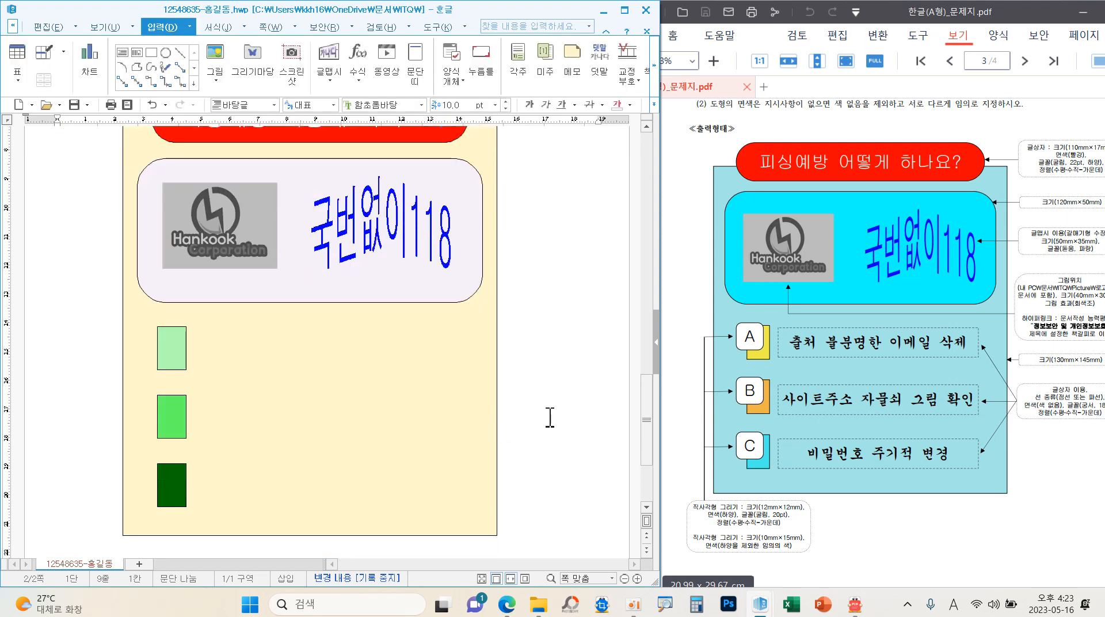
{"action": "left_click", "coordinate": [151, 53]}
{"action": "left_click_drag", "start_coordinate": [519, 333], "coordinate": [580, 406]}
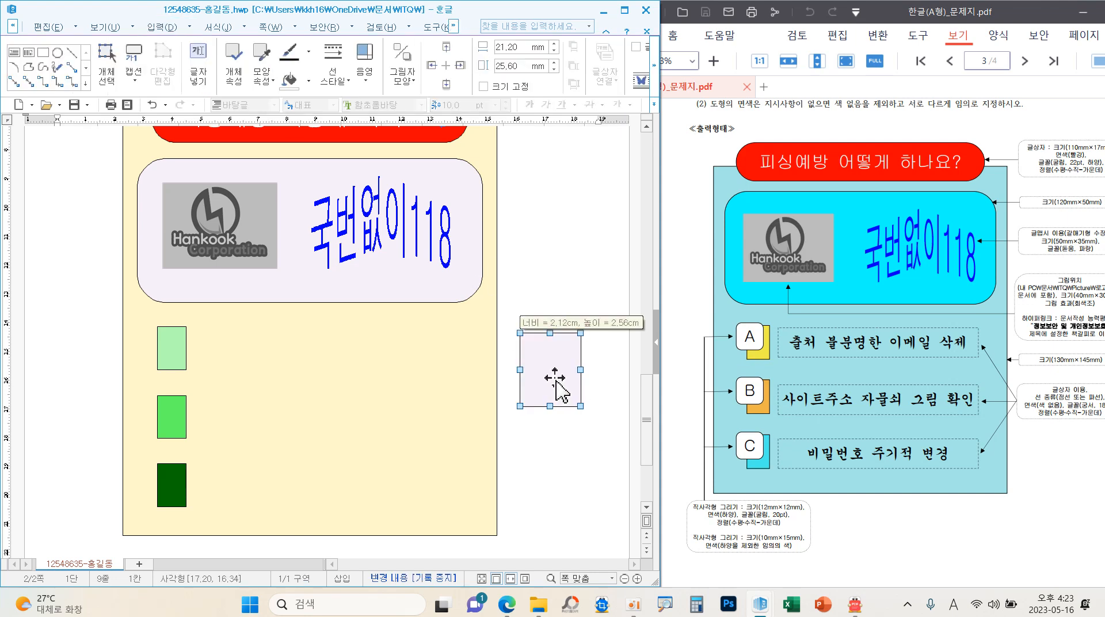
- Set the new rectangle's width and height to 12 mm each, and lock its size
{"action": "double_click", "coordinate": [558, 383]}
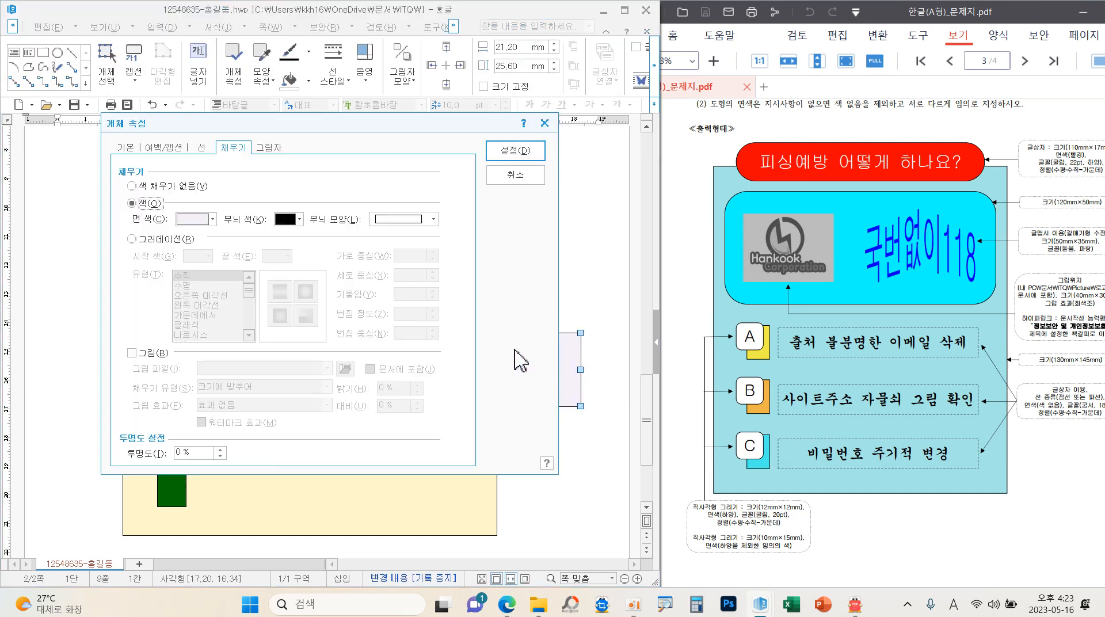
{"action": "left_click", "coordinate": [139, 151]}
{"action": "double_click", "coordinate": [284, 184]}
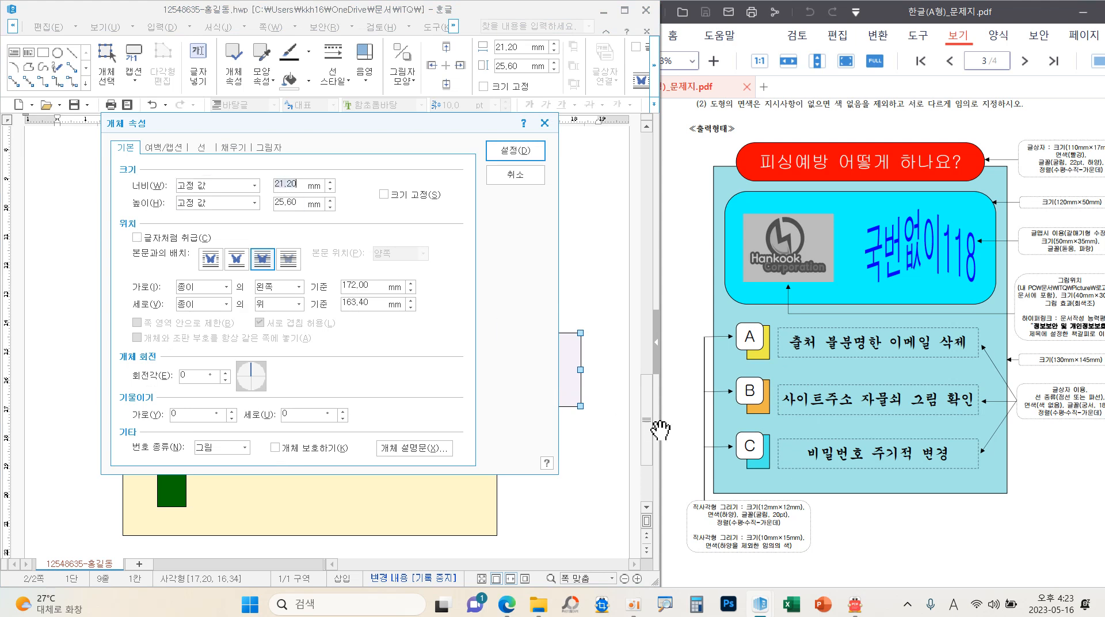
{"action": "left_click_drag", "start_coordinate": [680, 493], "coordinate": [824, 533]}
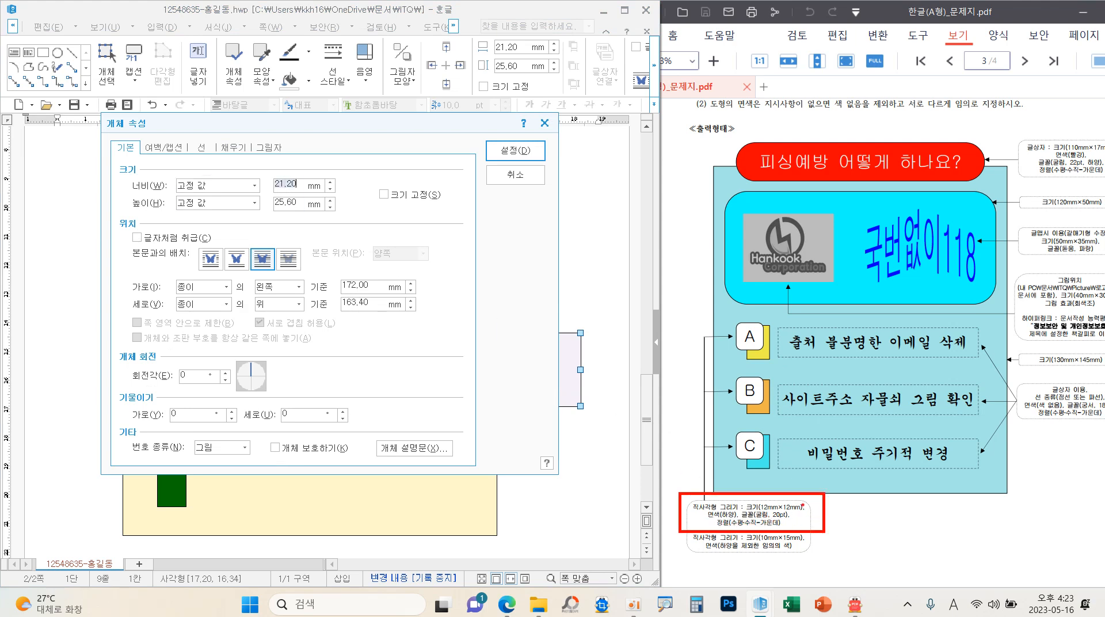
{"action": "key", "text": "Escape"}
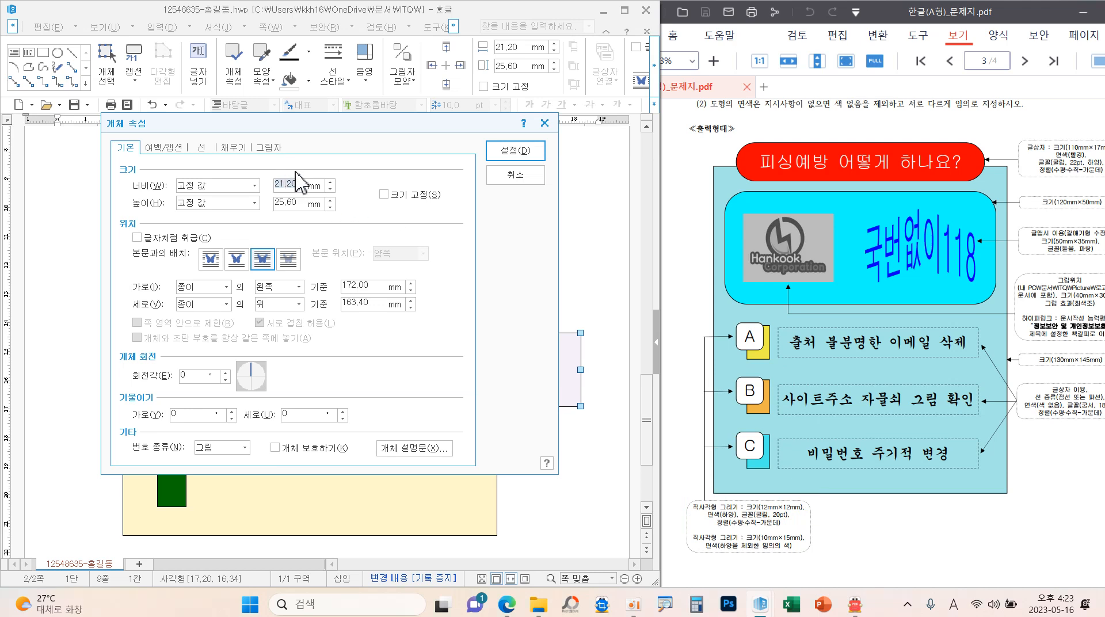
{"action": "type", "text": "12"}
{"action": "key", "text": "Tab"}
{"action": "key", "text": "Tab"}
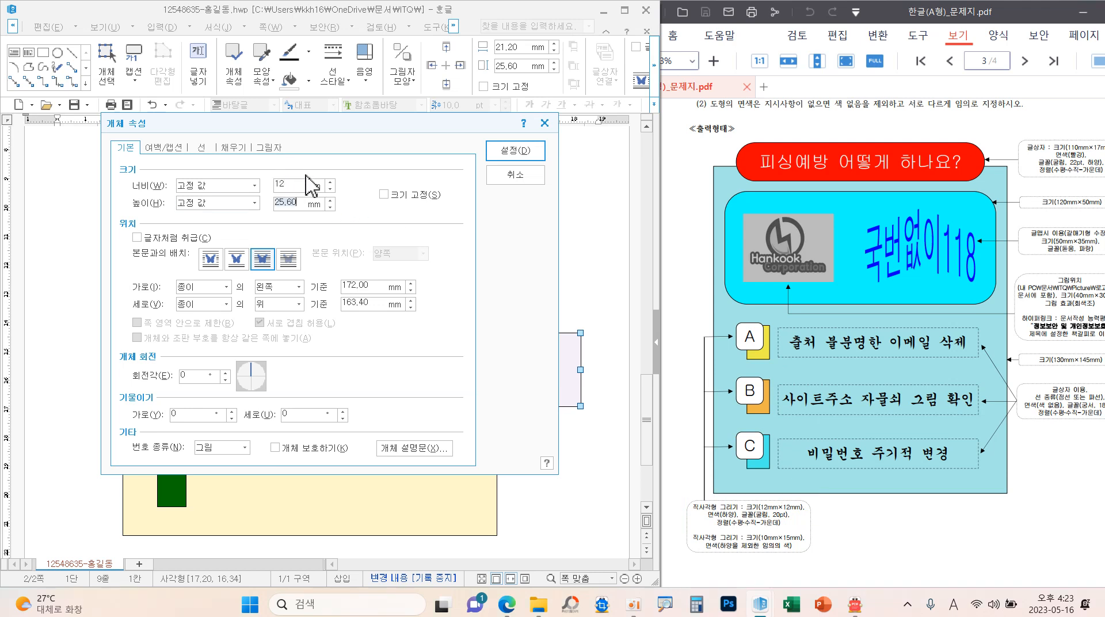
{"action": "type", "text": "12"}
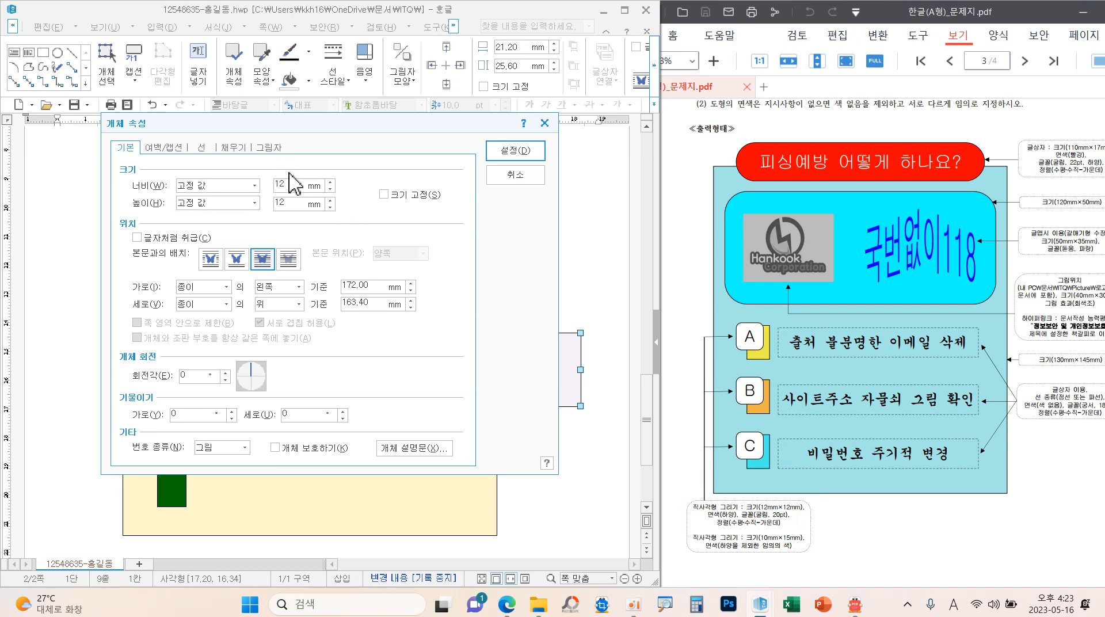
{"action": "left_click", "coordinate": [411, 196]}
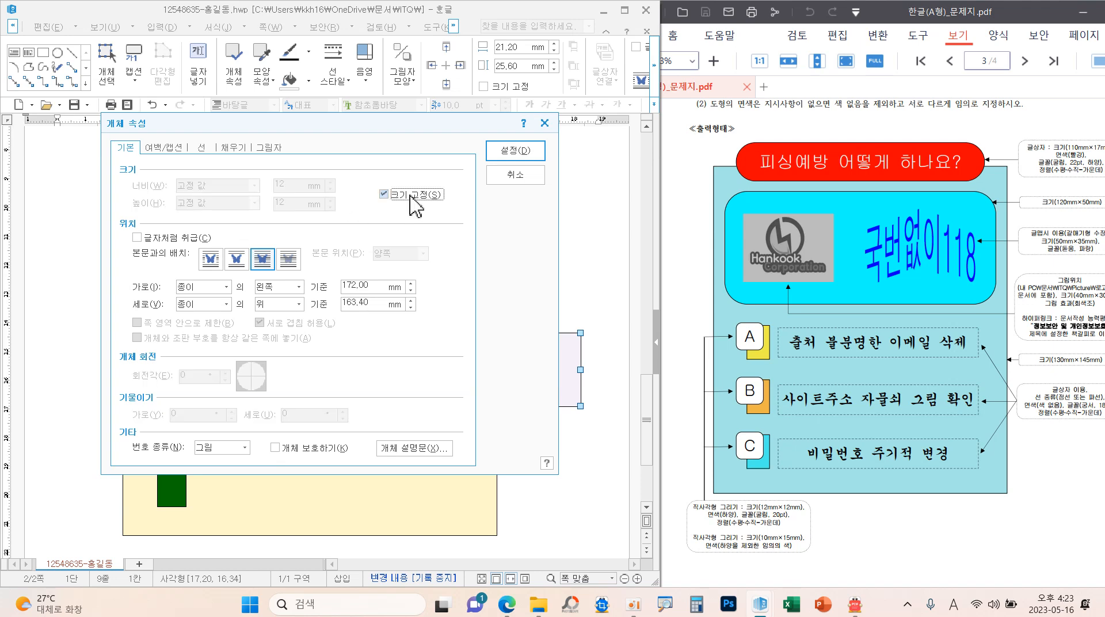
- Give the 12 mm square rounded corners and a white fill from the 기본 palette, and apply the properties
{"action": "left_click", "coordinate": [202, 147]}
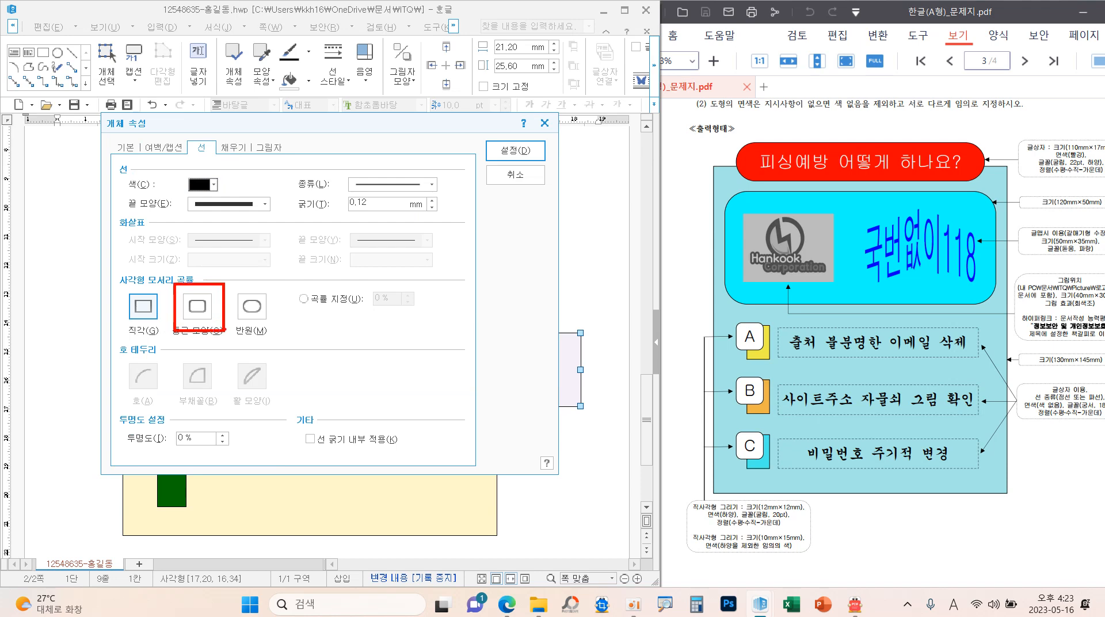
{"action": "left_click", "coordinate": [196, 307]}
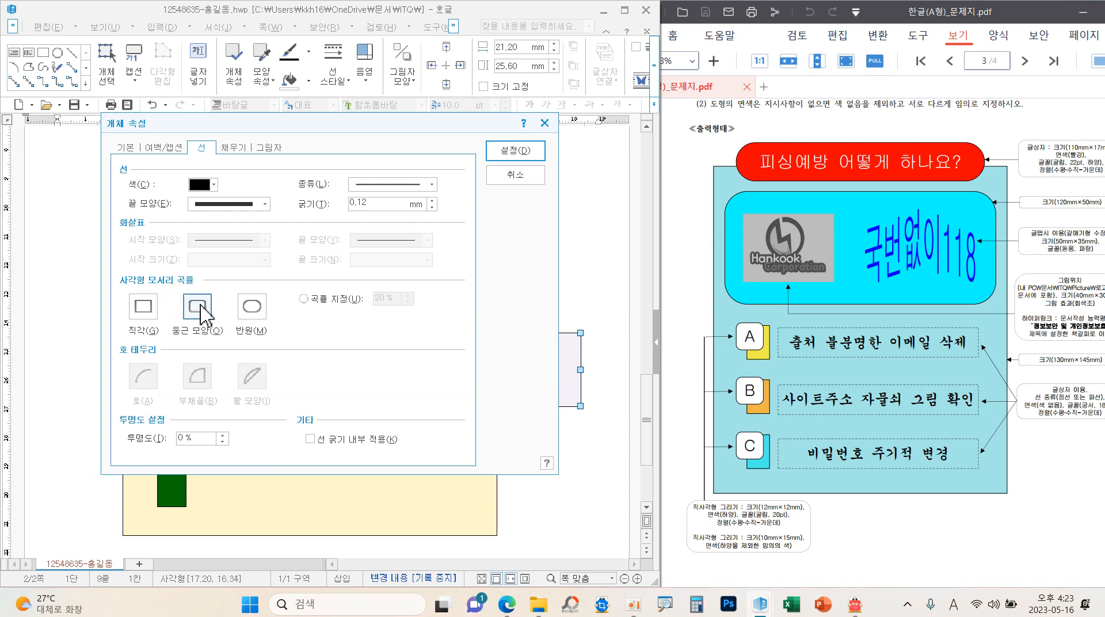
{"action": "left_click", "coordinate": [236, 148]}
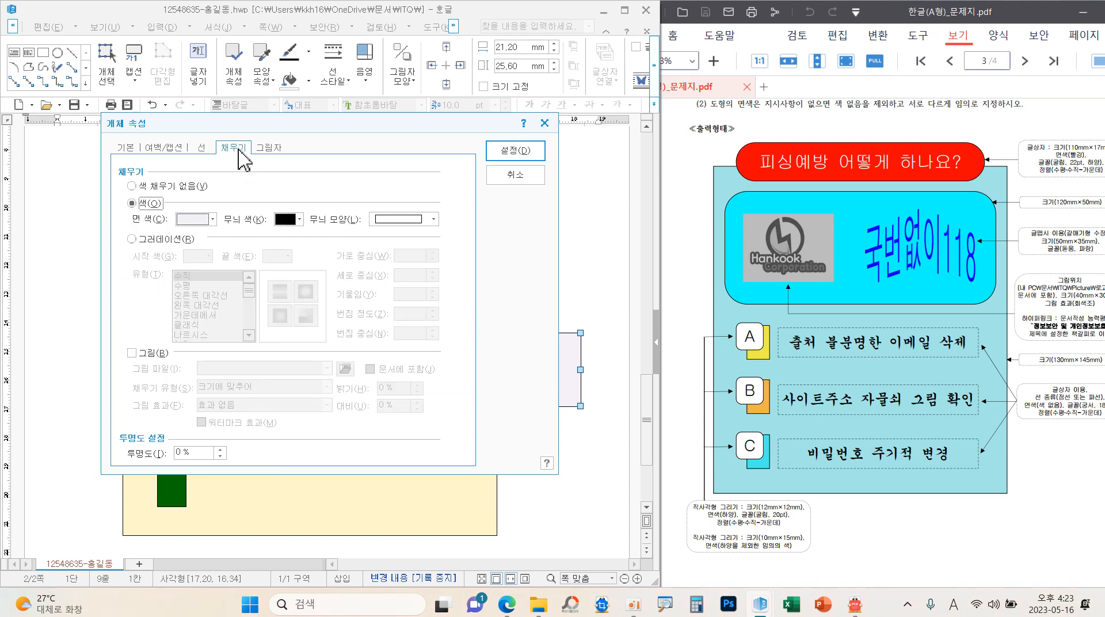
{"action": "left_click", "coordinate": [193, 219]}
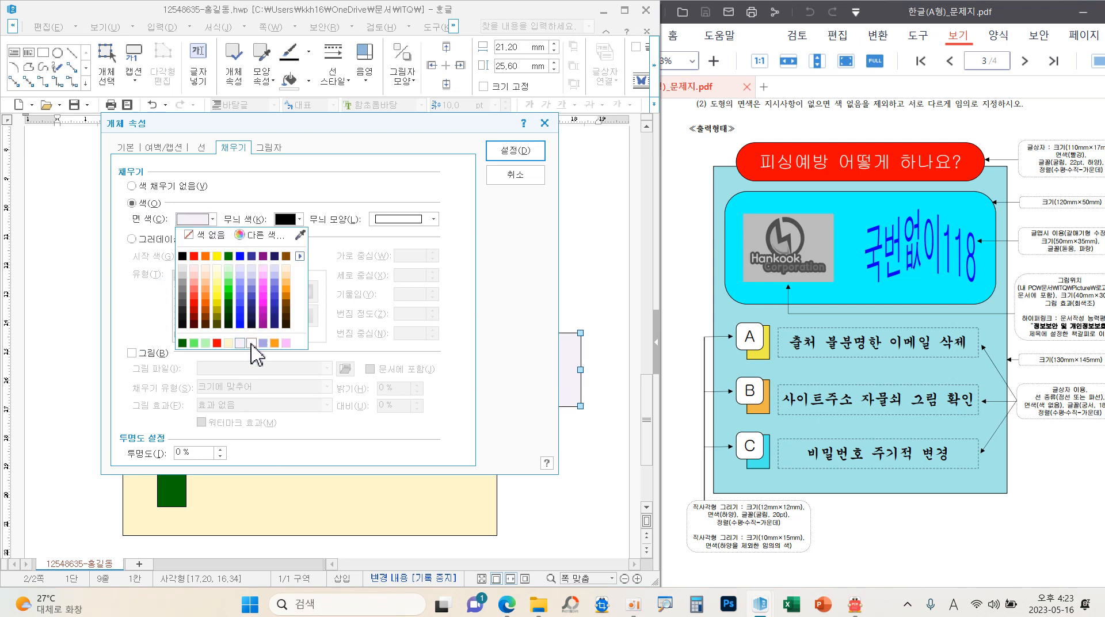
{"action": "left_click", "coordinate": [299, 256]}
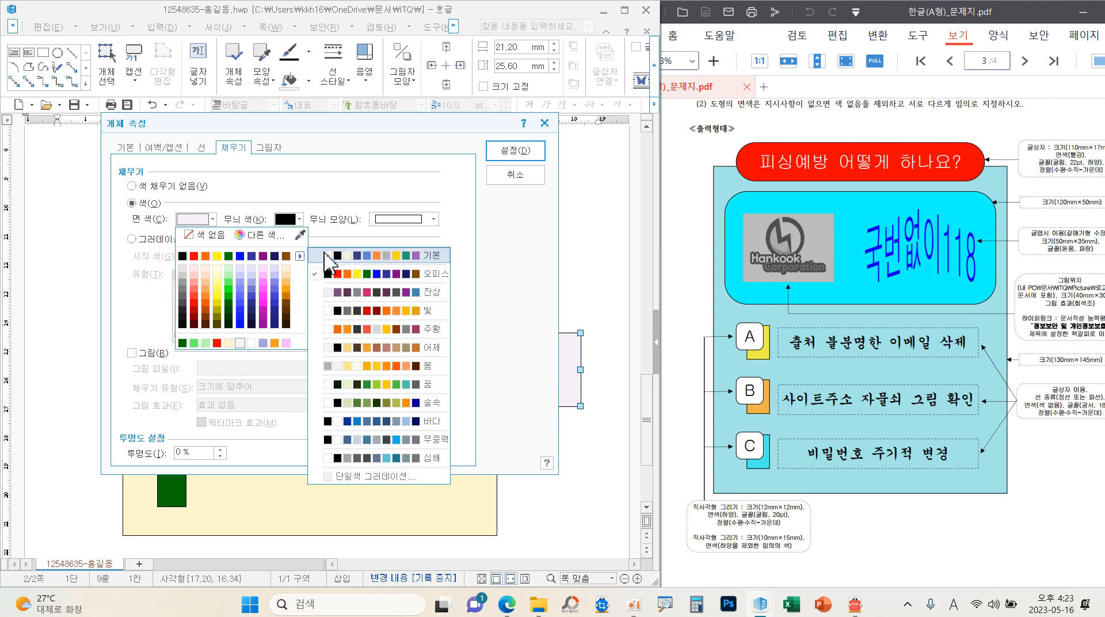
{"action": "left_click", "coordinate": [353, 262]}
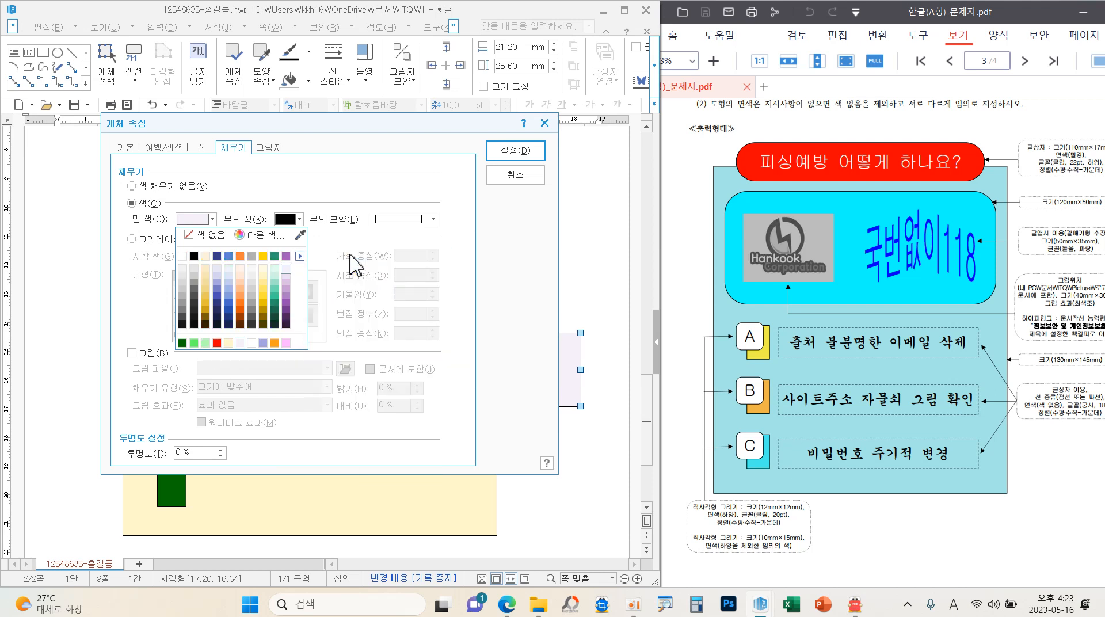
{"action": "left_click", "coordinate": [183, 257]}
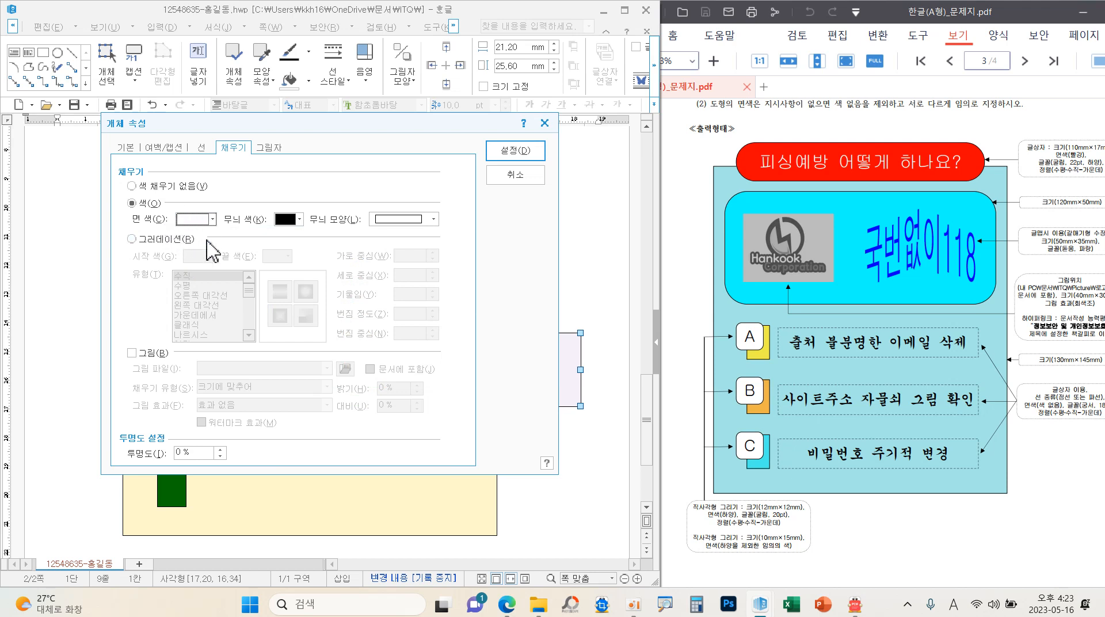
{"action": "left_click", "coordinate": [505, 152]}
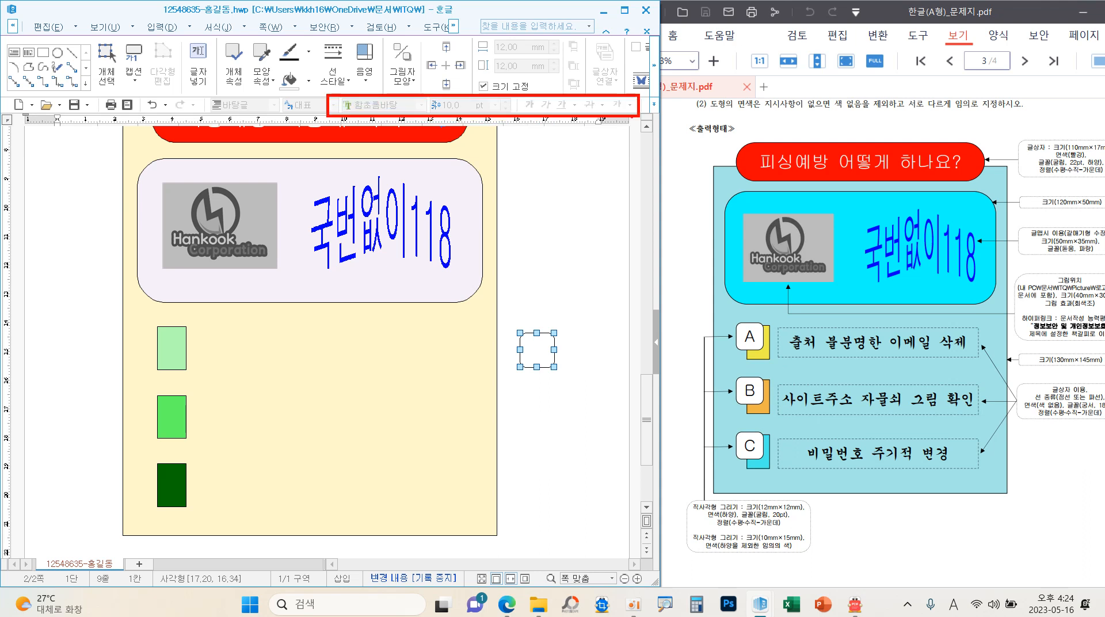
- Enable text inside the white rounded square and format it as 굴림, 20 pt, centre-aligned
{"action": "right_click", "coordinate": [540, 352]}
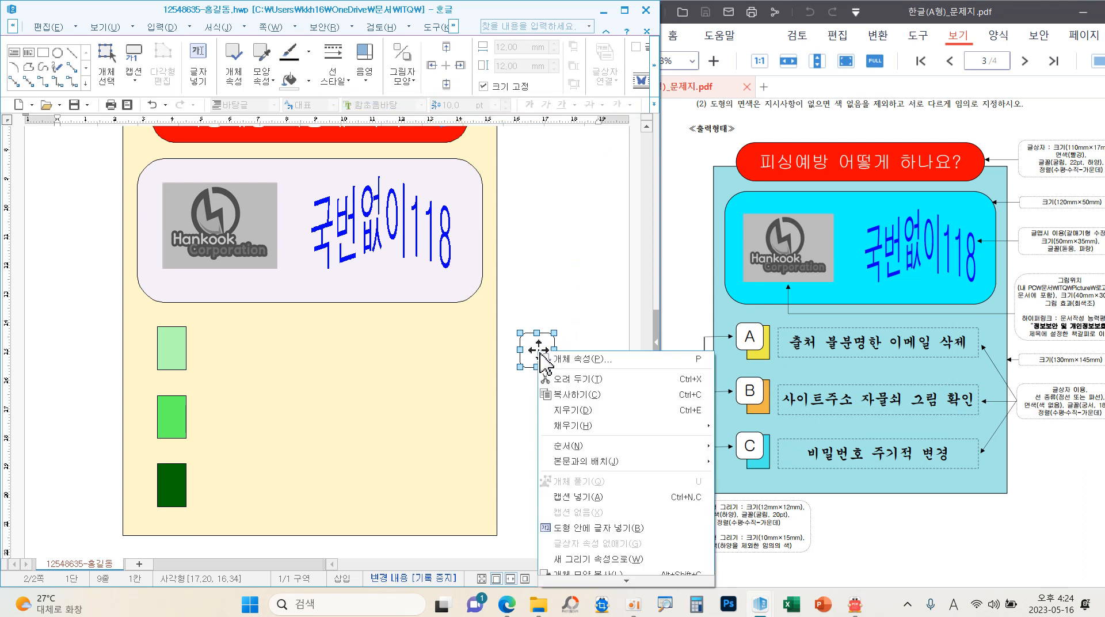
{"action": "left_click", "coordinate": [574, 527]}
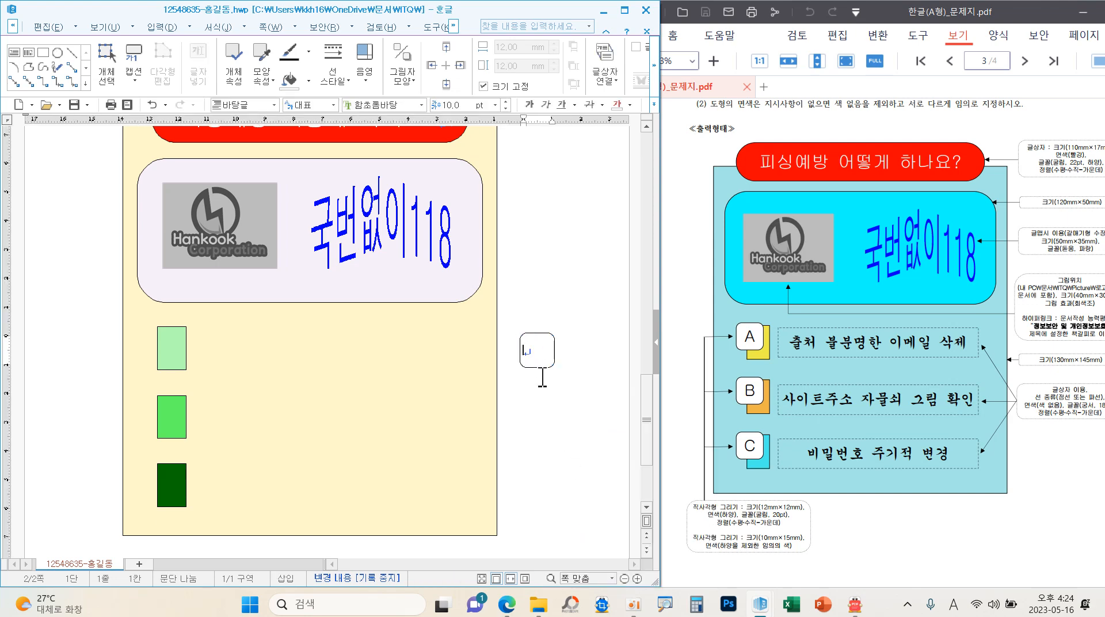
{"action": "left_click", "coordinate": [422, 105]}
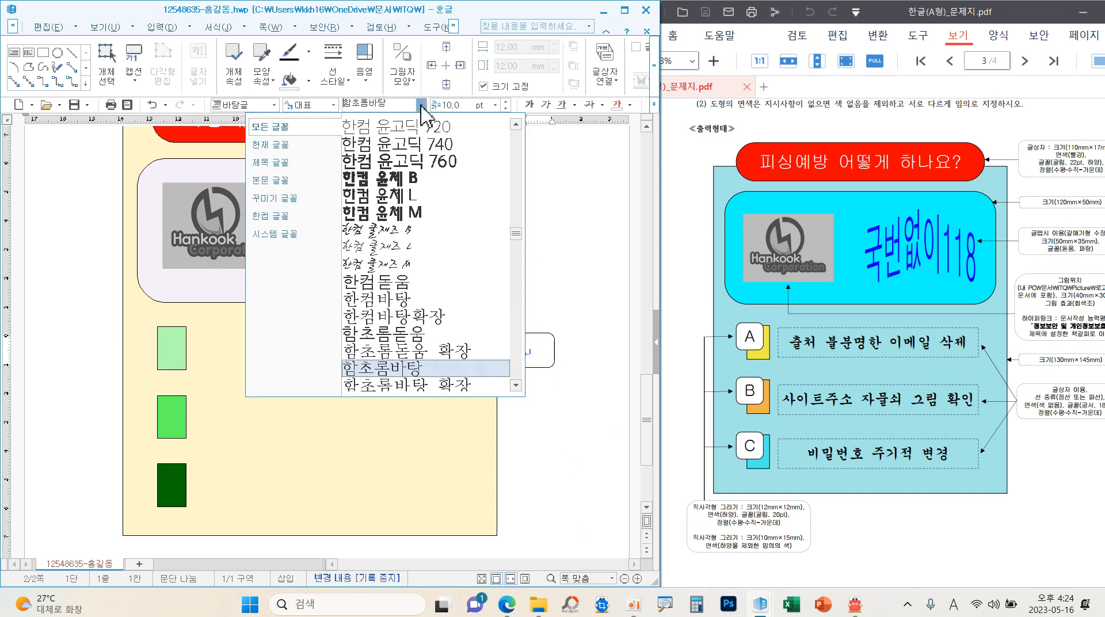
{"action": "left_click_drag", "start_coordinate": [515, 236], "coordinate": [502, 92]}
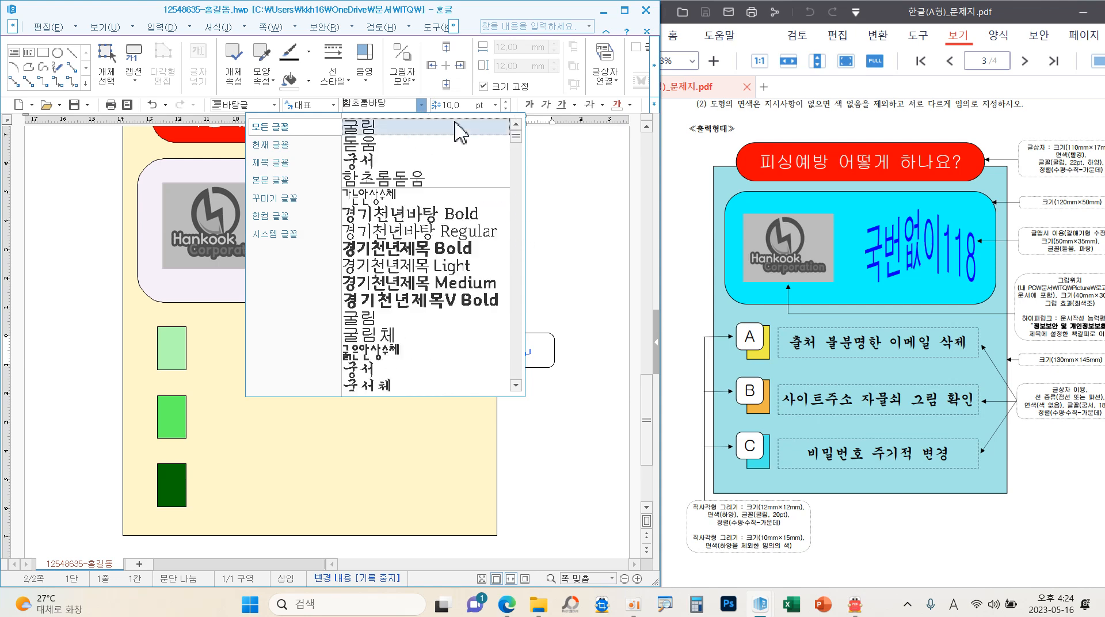
{"action": "left_click", "coordinate": [471, 127]}
{"action": "left_click", "coordinate": [494, 104]}
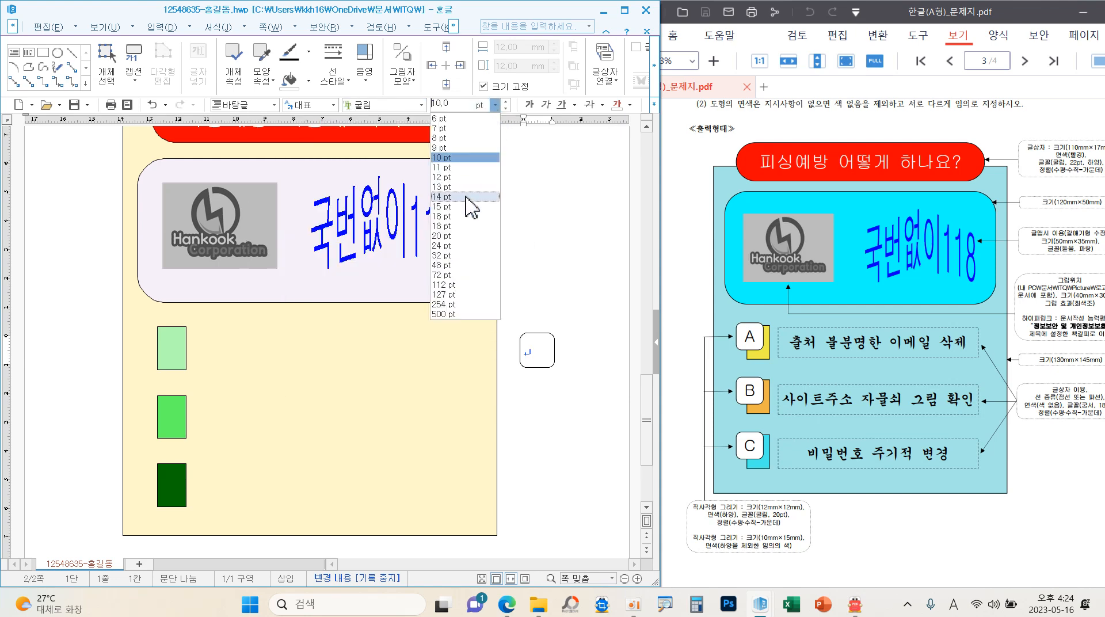
{"action": "left_click", "coordinate": [456, 246]}
{"action": "left_click", "coordinate": [654, 105]}
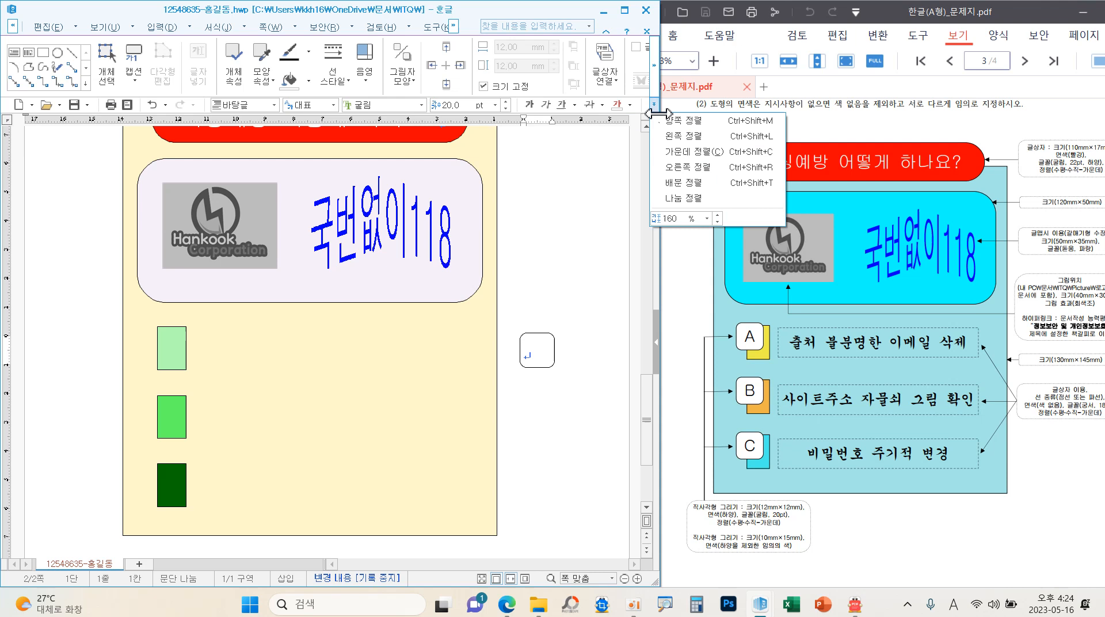
{"action": "left_click", "coordinate": [672, 146]}
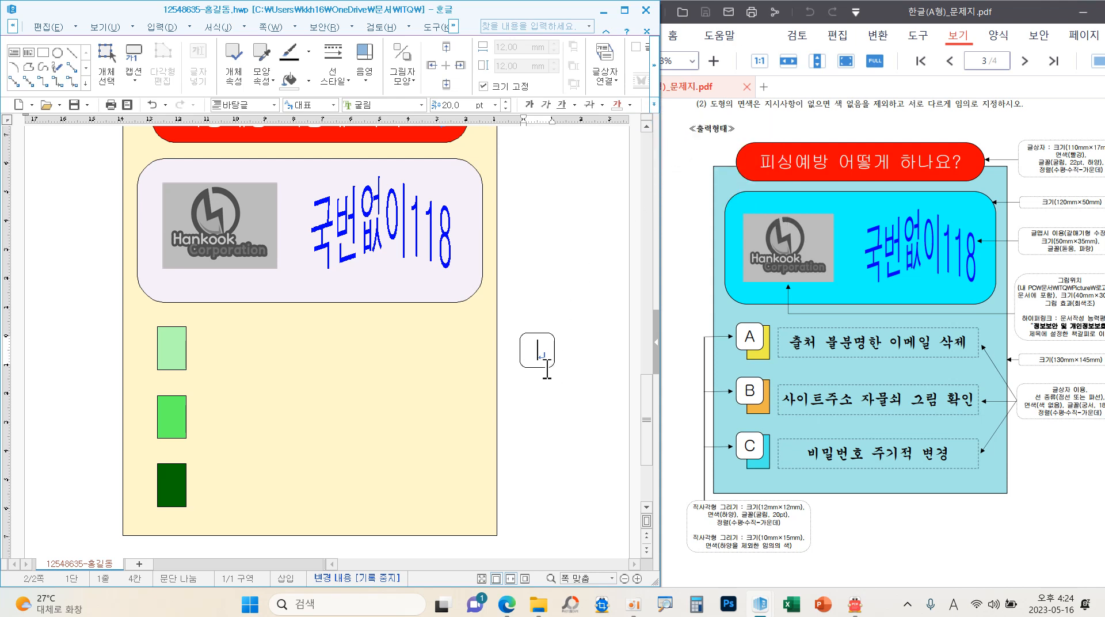
- Place the rounded square and two copies over the upper-left corners of the three green rectangles, and label them A, B and C from top down
{"action": "left_click_drag", "start_coordinate": [542, 366], "coordinate": [158, 405]}
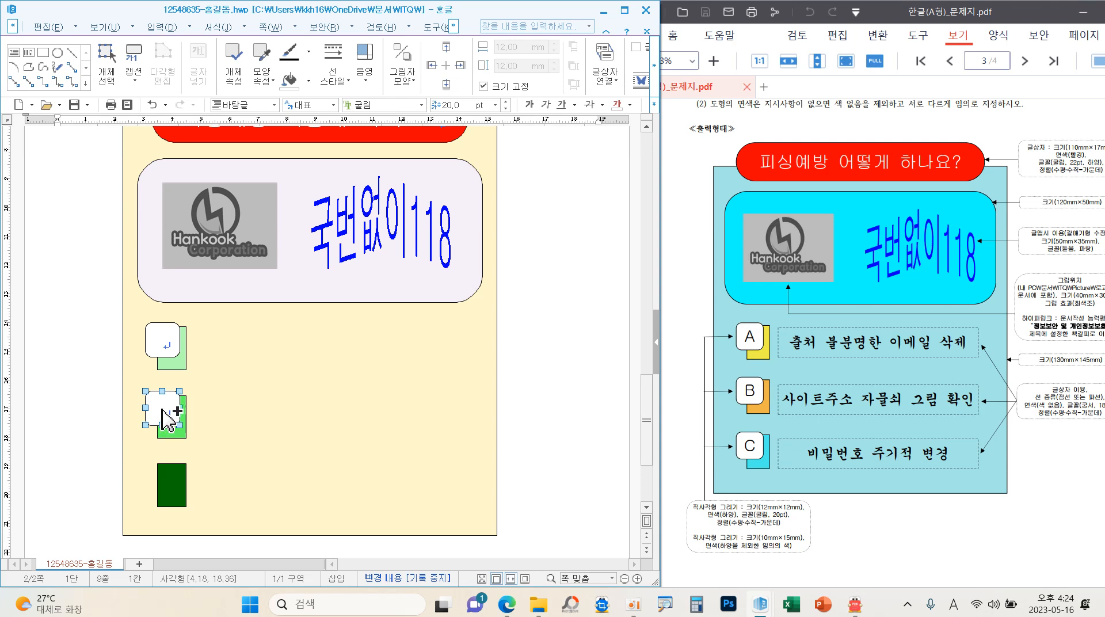
{"action": "left_click_drag", "start_coordinate": [167, 419], "coordinate": [151, 483]}
{"action": "left_click", "coordinate": [156, 340]}
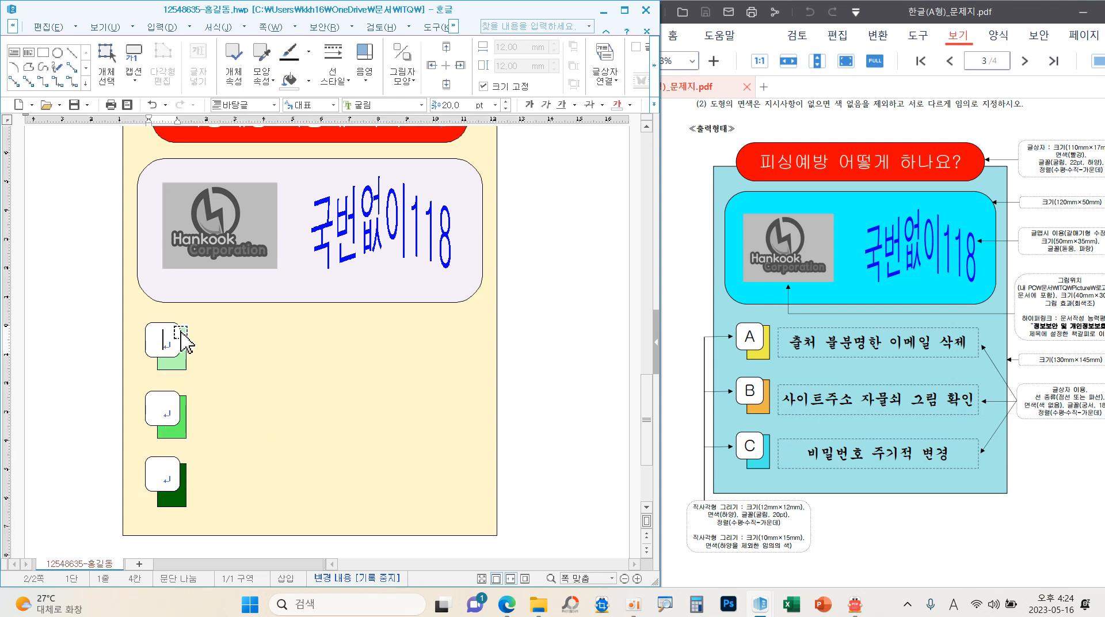
{"action": "type", "text": "A"}
{"action": "left_click", "coordinate": [164, 404]}
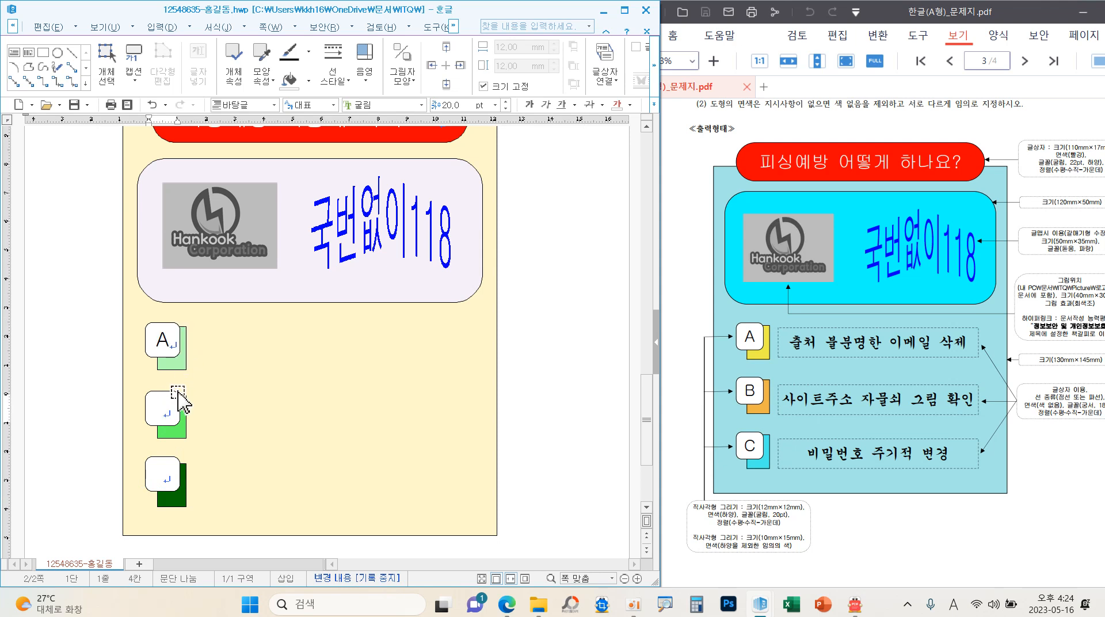
{"action": "type", "text": "B"}
{"action": "left_click", "coordinate": [161, 473]}
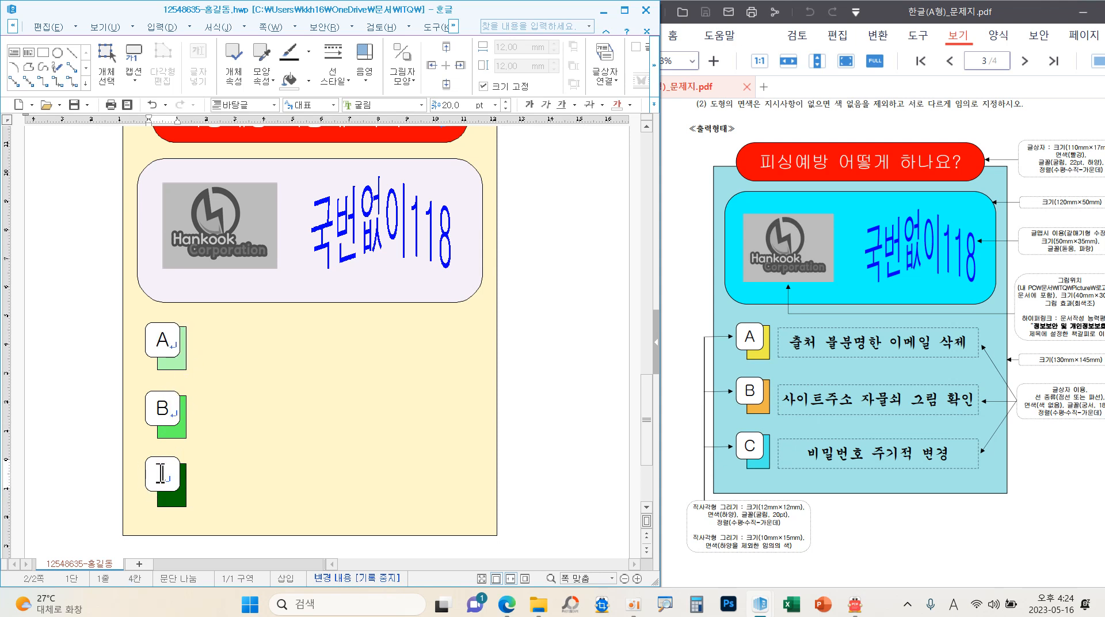
{"action": "type", "text": "C"}
{"action": "left_click", "coordinate": [541, 419]}
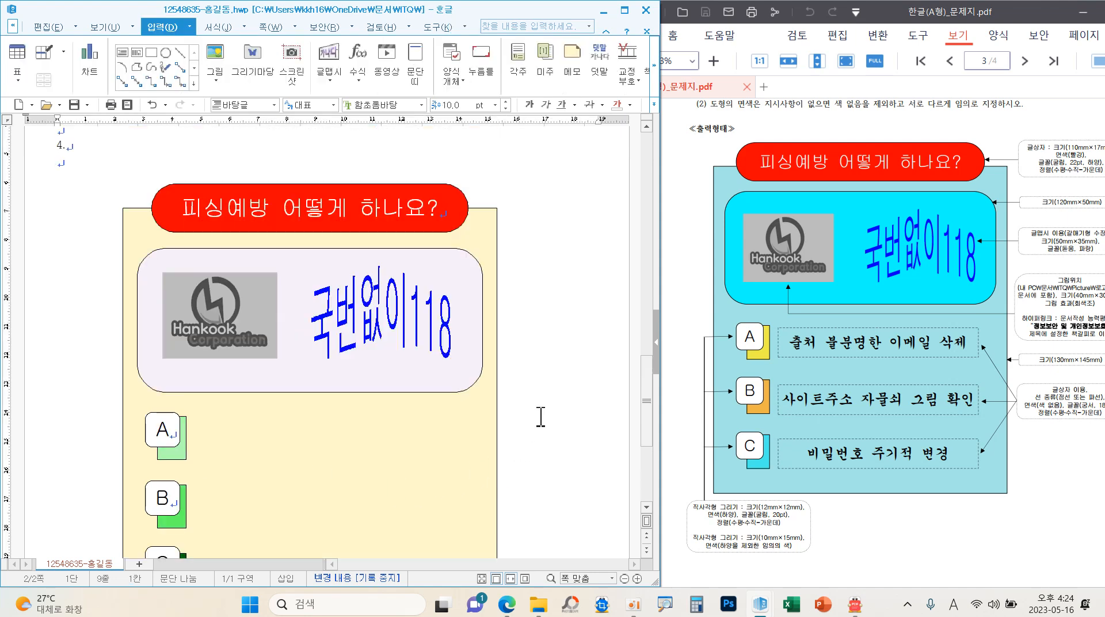
- Draw a text box about 96 × 13 mm beside the A square, reaching close to the background's far edge
{"action": "scroll", "coordinate": [541, 419], "scroll_direction": "down", "scroll_amount": 3}
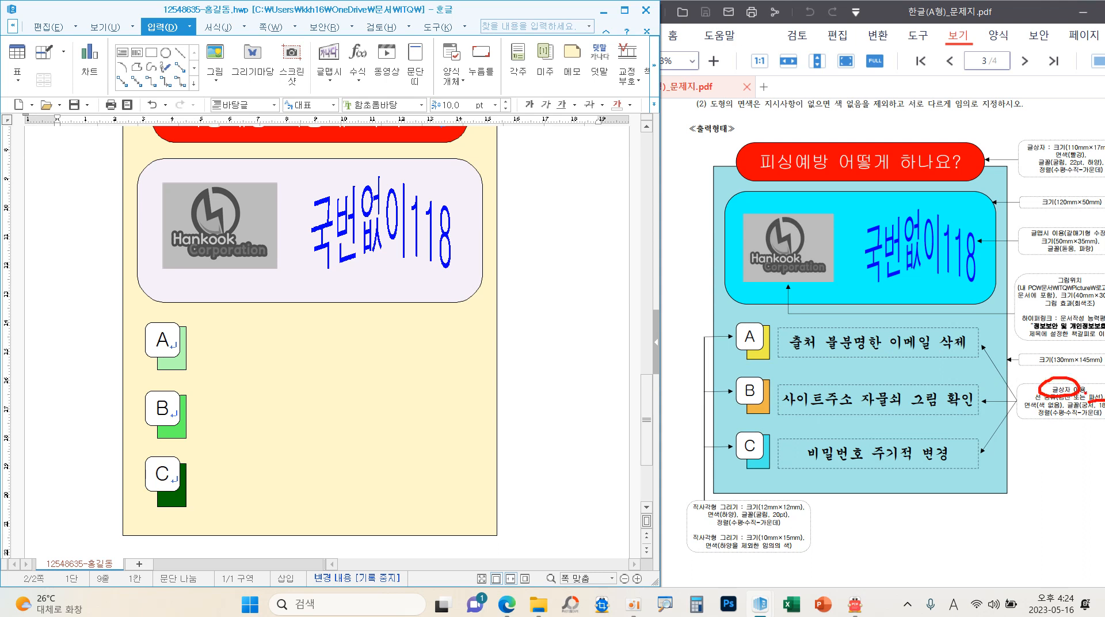
{"action": "left_click", "coordinate": [123, 53]}
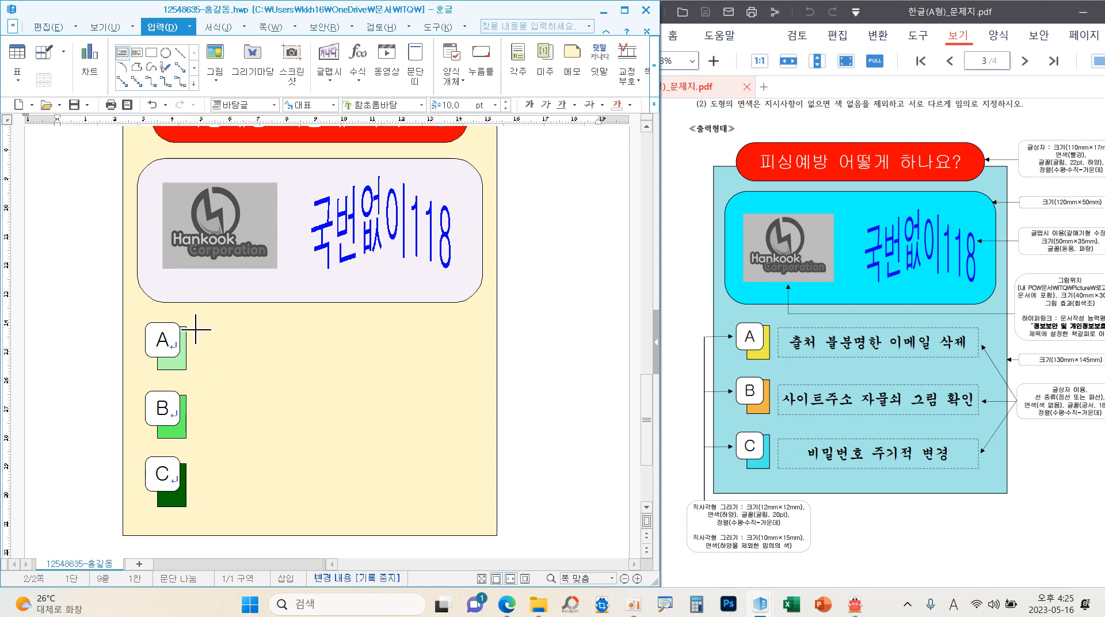
{"action": "left_click_drag", "start_coordinate": [194, 329], "coordinate": [470, 365]}
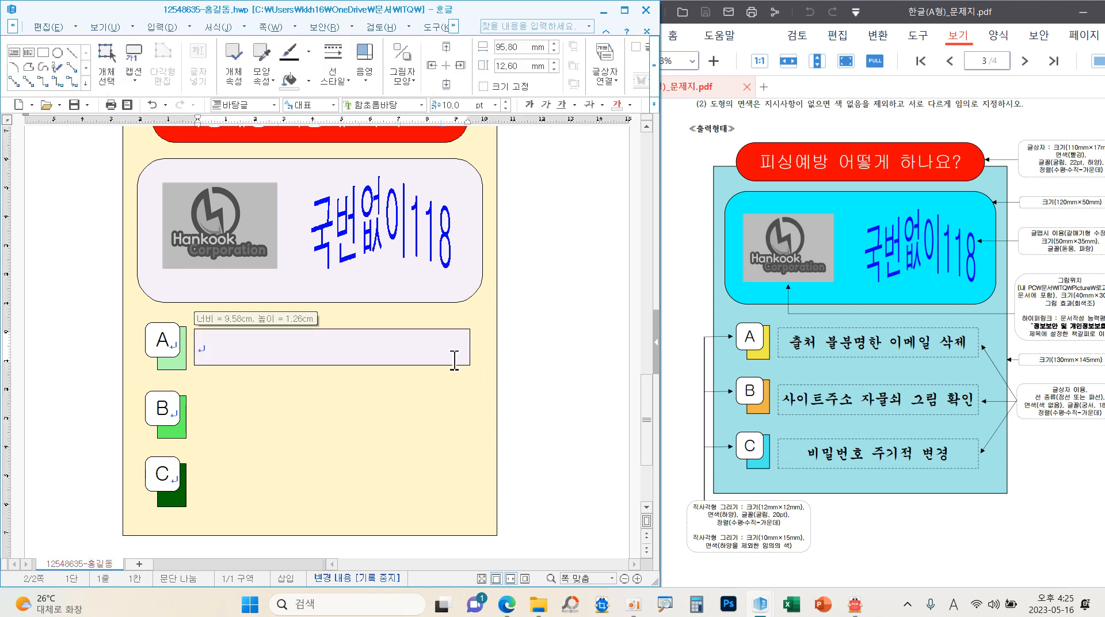
- Give the text box beside the A square a dashed outline and no fill, and apply the properties
{"action": "left_click", "coordinate": [469, 351]}
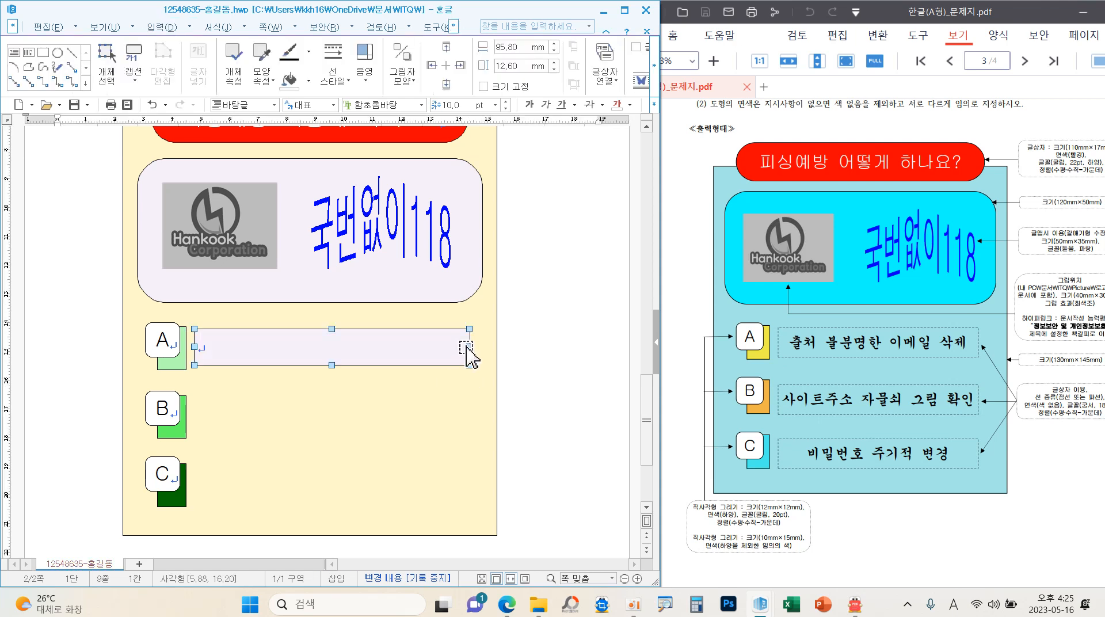
{"action": "double_click", "coordinate": [335, 357]}
{"action": "left_click", "coordinate": [128, 148]}
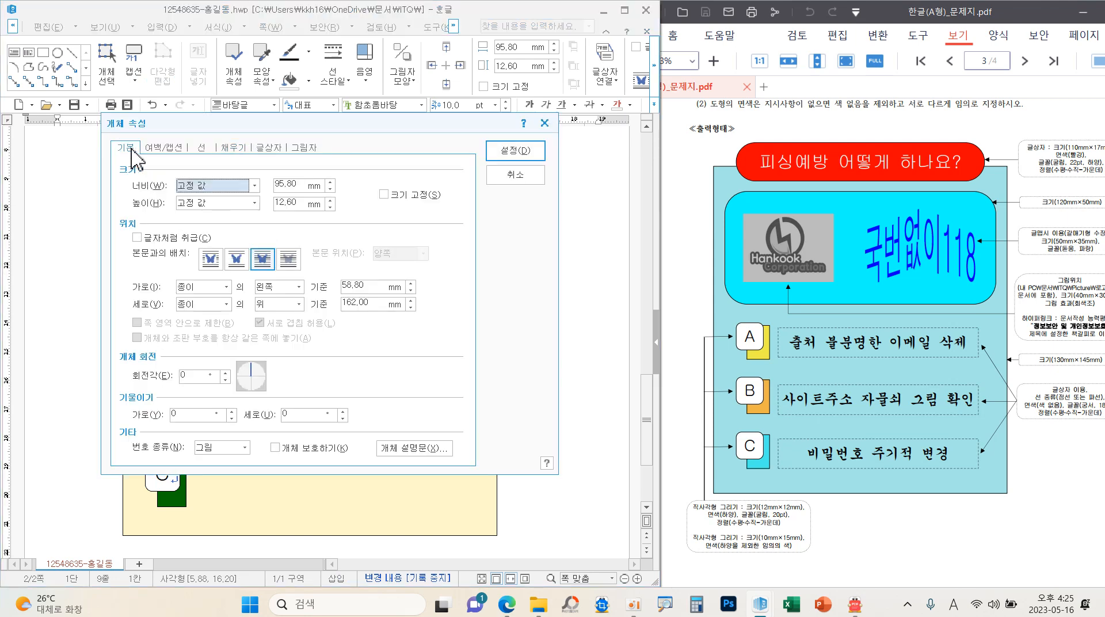
{"action": "left_click", "coordinate": [201, 147]}
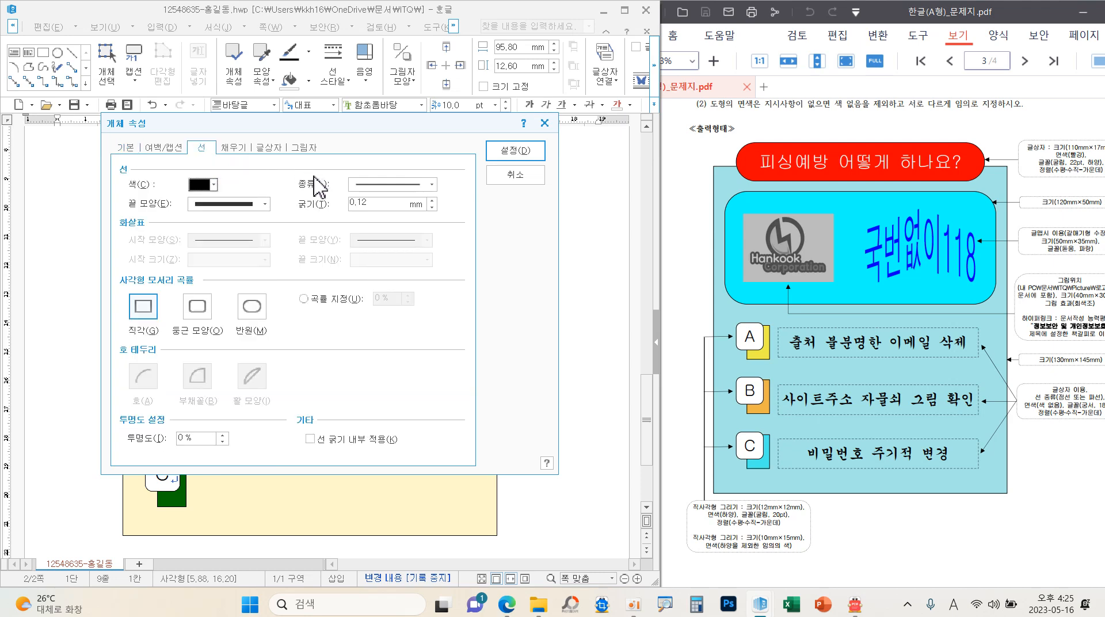
{"action": "mouse_move", "coordinate": [282, 180]}
{"action": "left_mouse_down"}
{"action": "mouse_move", "coordinate": [378, 168]}
{"action": "mouse_move", "coordinate": [455, 197]}
{"action": "mouse_move", "coordinate": [283, 197]}
{"action": "left_mouse_up"}
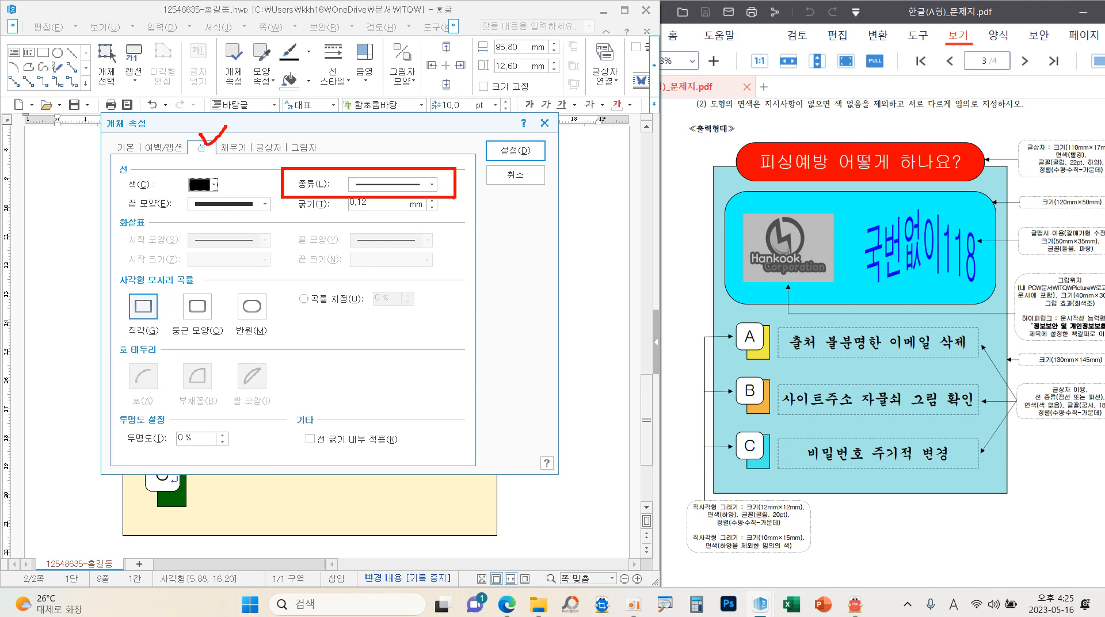
{"action": "left_click", "coordinate": [431, 184]}
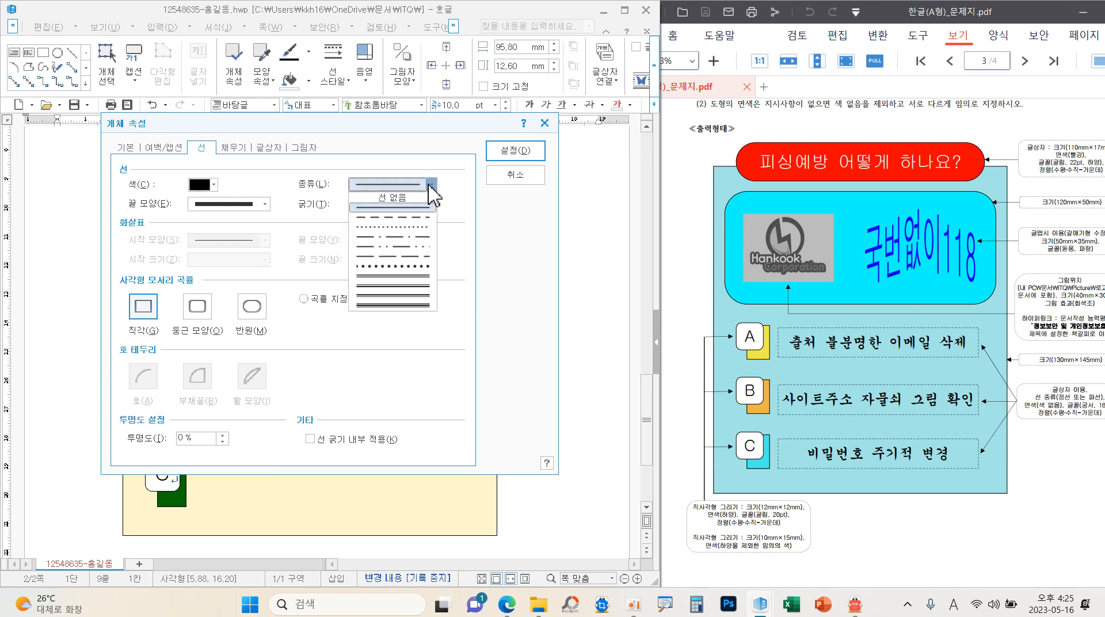
{"action": "left_click", "coordinate": [381, 217]}
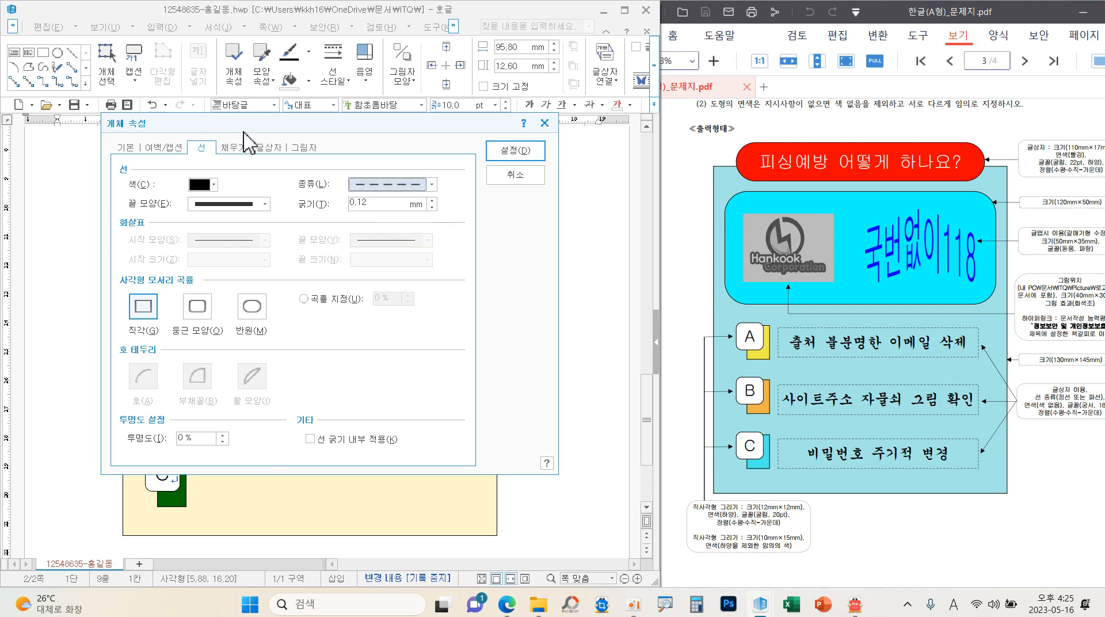
{"action": "left_click", "coordinate": [238, 151]}
{"action": "left_click", "coordinate": [190, 187]}
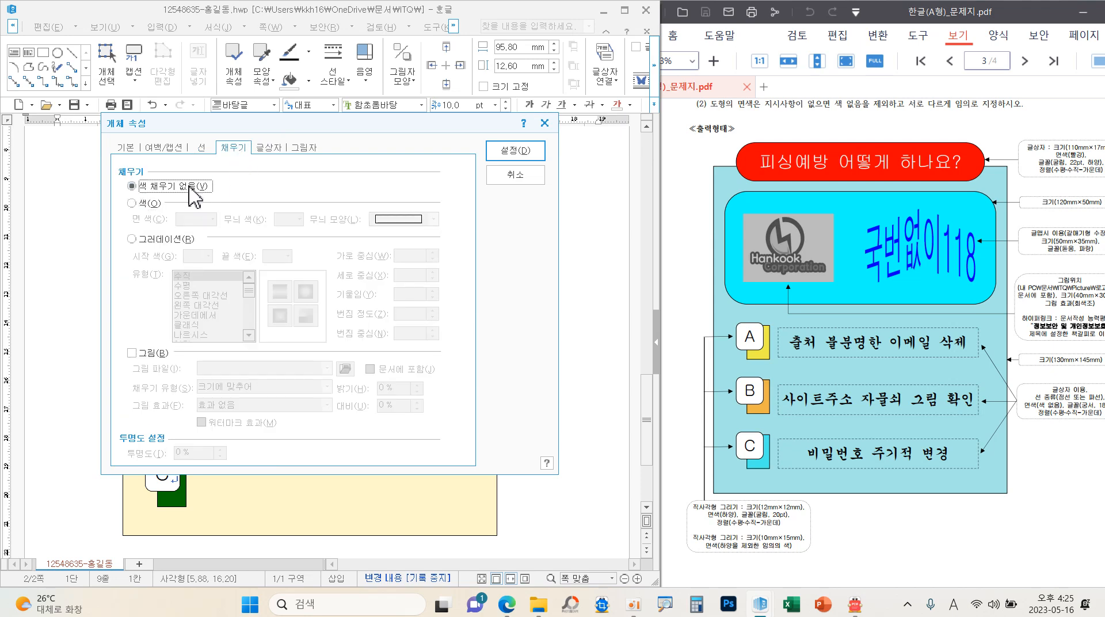
{"action": "left_click", "coordinate": [506, 152]}
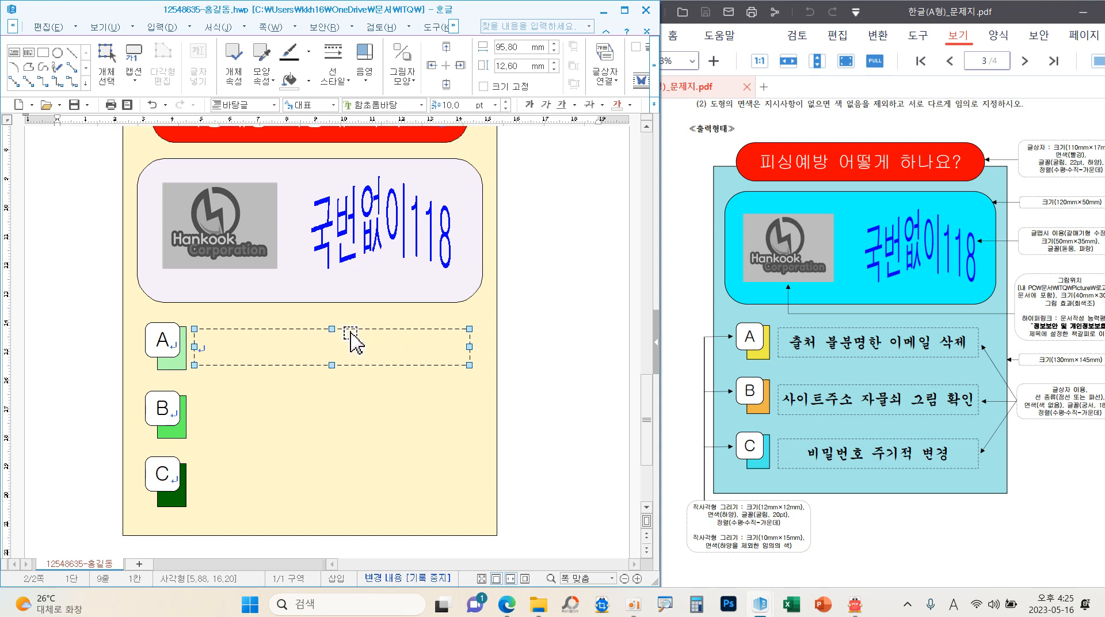
- Format the dashed text box's text as 궁서, 18 pt, centre-aligned, and place copies of the box beside the B and C squares
{"action": "left_click", "coordinate": [424, 106]}
{"action": "left_click_drag", "start_coordinate": [518, 239], "coordinate": [513, 129]}
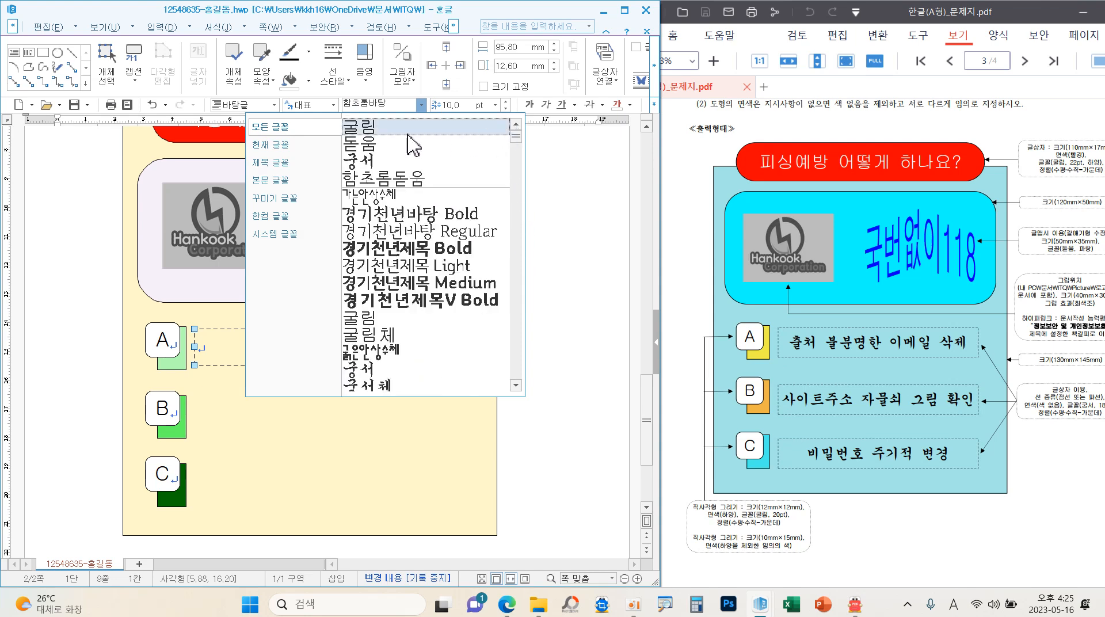
{"action": "left_click", "coordinate": [369, 162]}
{"action": "left_click", "coordinate": [495, 106]}
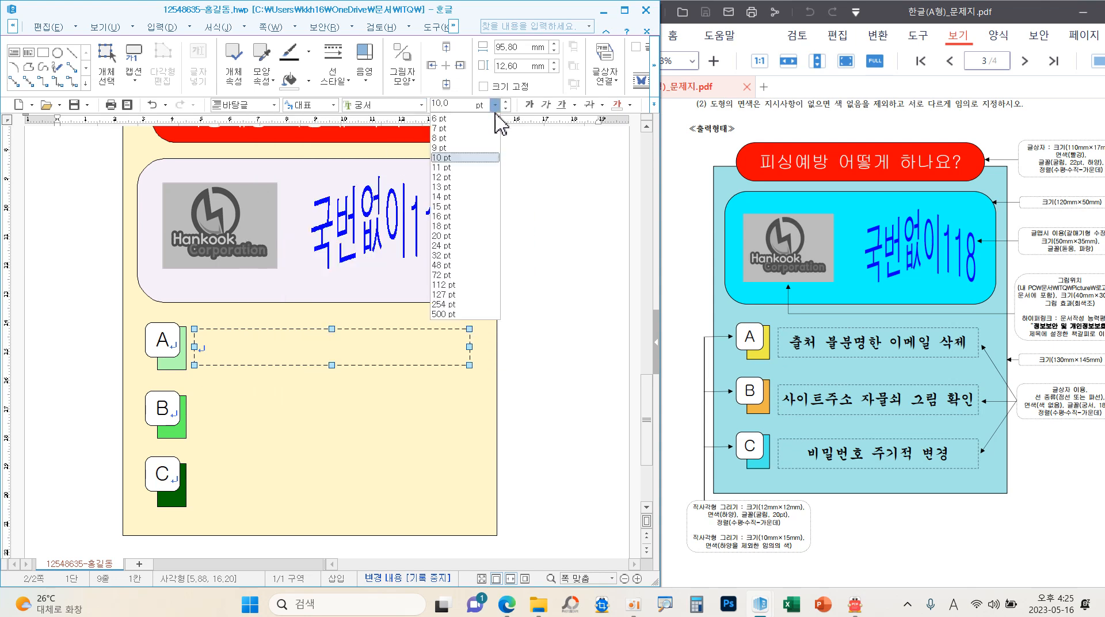
{"action": "left_click", "coordinate": [454, 226]}
{"action": "left_click", "coordinate": [653, 105]}
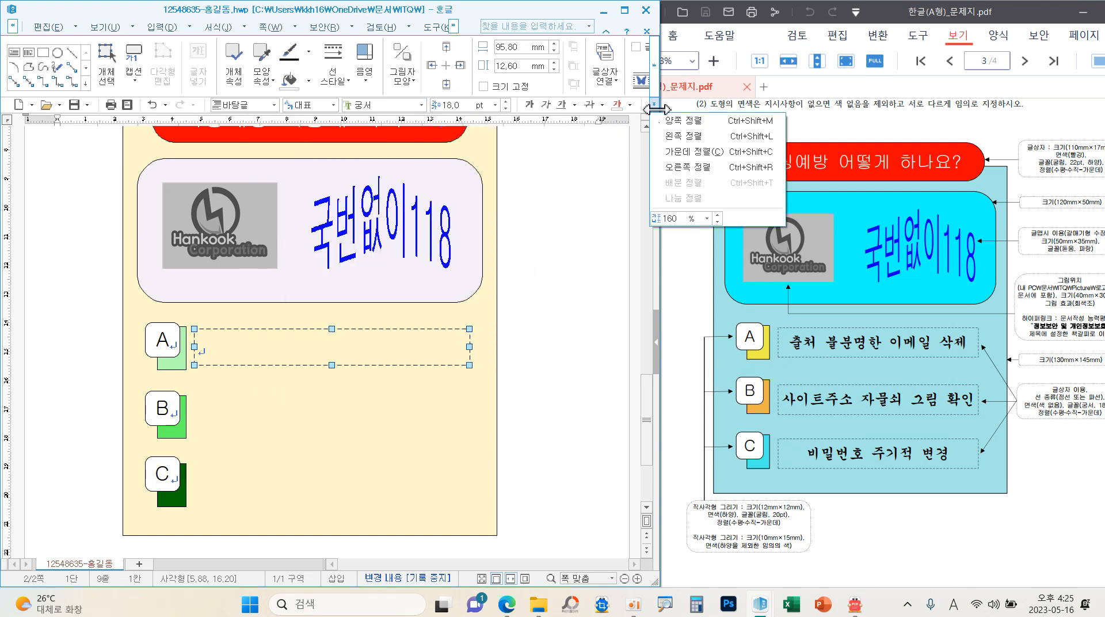
{"action": "left_click", "coordinate": [690, 152]}
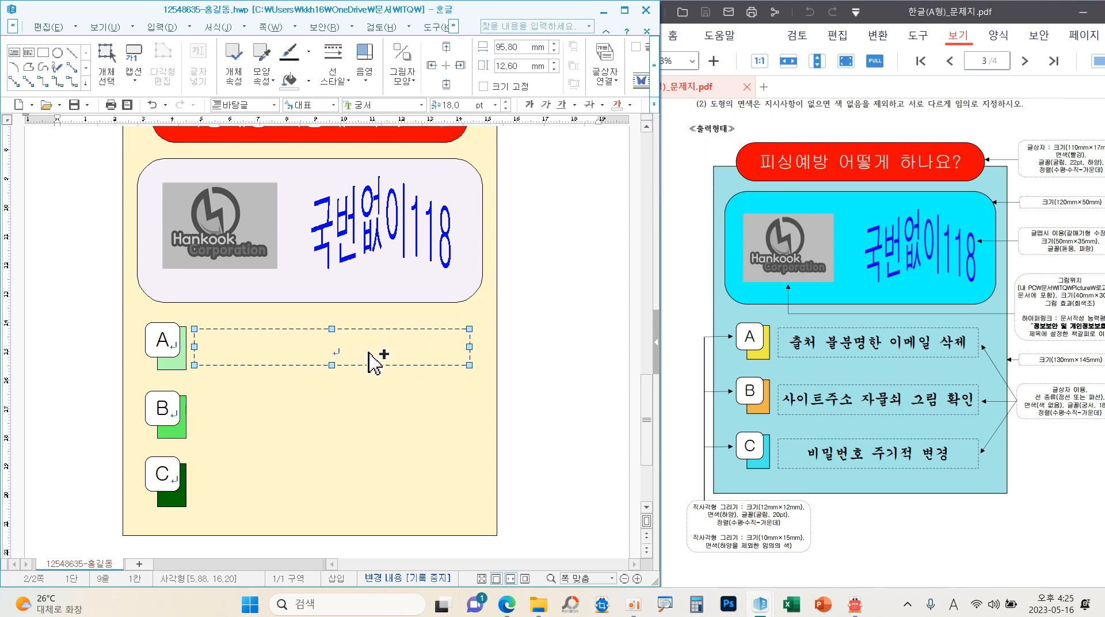
{"action": "left_click_drag", "start_coordinate": [368, 353], "coordinate": [369, 425]}
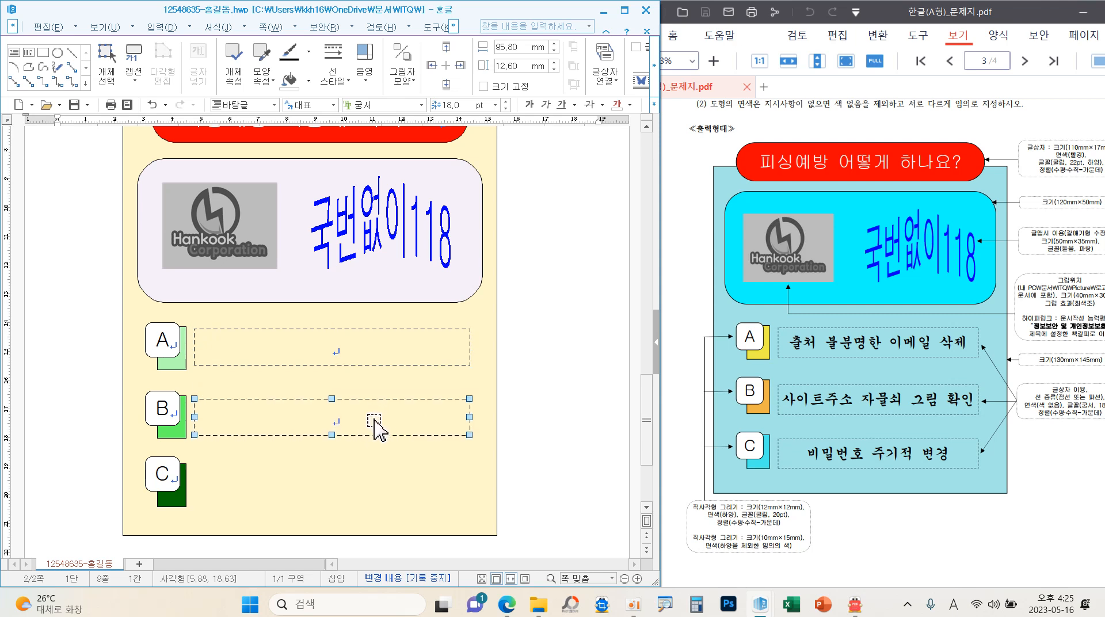
{"action": "left_click_drag", "start_coordinate": [377, 426], "coordinate": [367, 488]}
- Enter "출처 불분명한 이메일 삭제" in the dashed text box beside the A square
{"action": "left_click", "coordinate": [337, 353]}
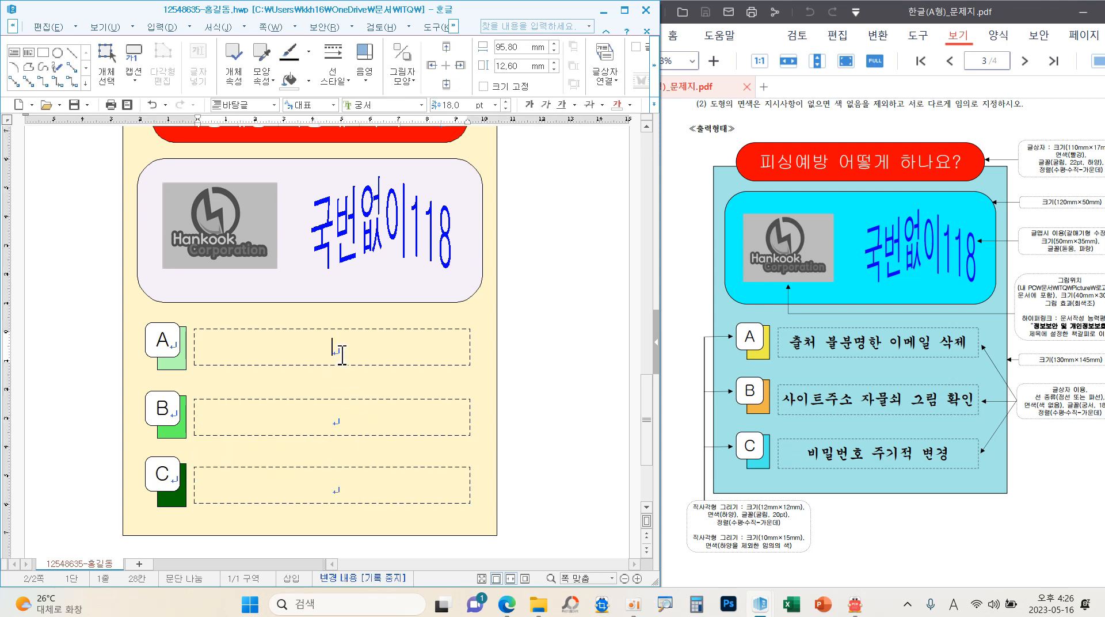
{"action": "type", "text": "jcn"}
{"action": "key", "text": "BackSpace"}
{"action": "key", "text": "BackSpace"}
{"action": "key", "text": "BackSpace"}
{"action": "type", "text": "출처 ㅂㄹ"}
{"action": "key", "text": "BackSpace"}
{"action": "key", "text": "BackSpace"}
{"action": "type", "text": "부"}
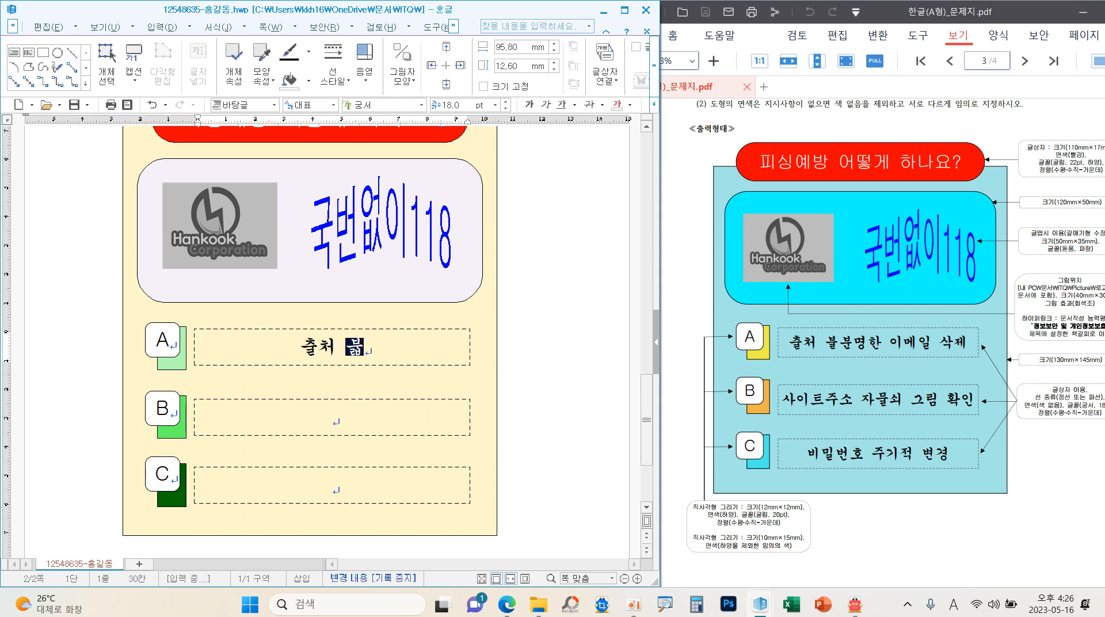
{"action": "type", "text": "분명한 "}
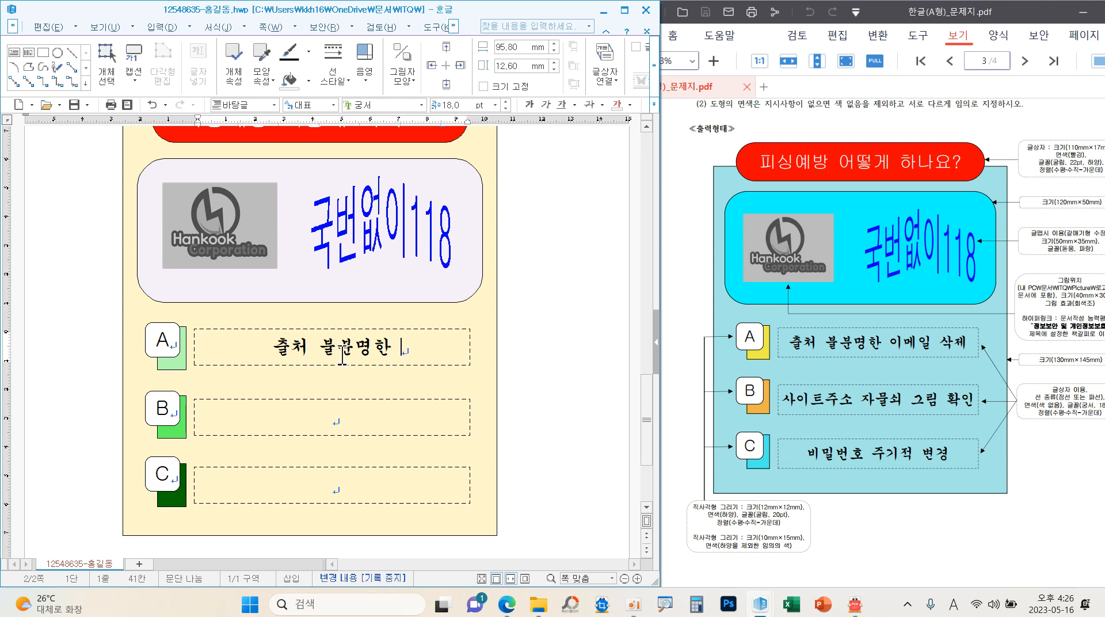
{"action": "type", "text": "이메일 삭제"}
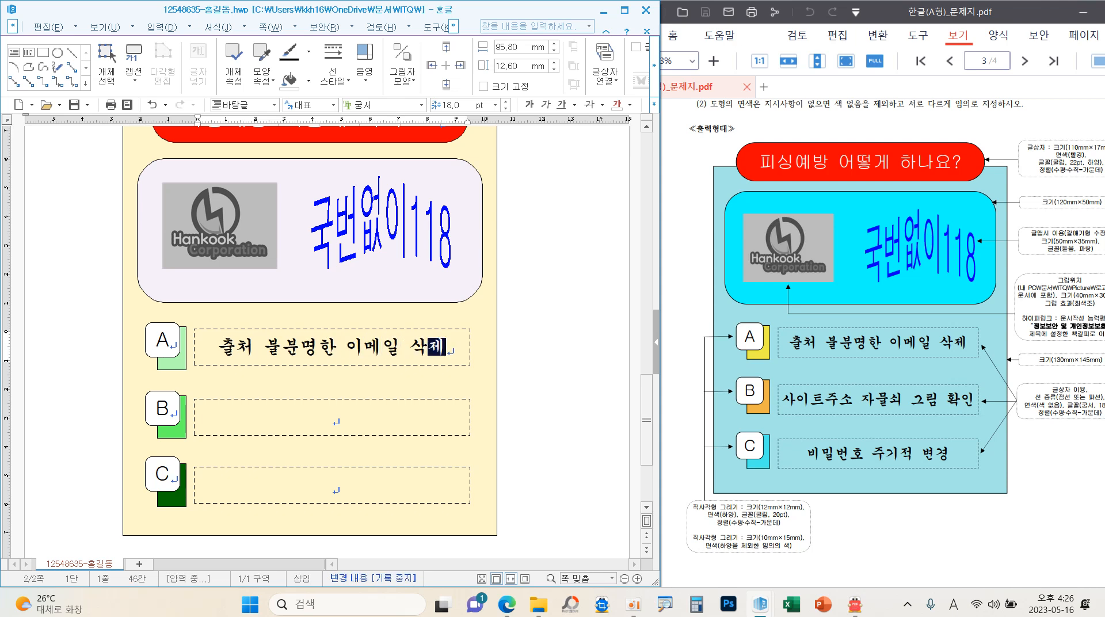
- Enter "사이트주소 자물쇠 그림 확인" in the box beside B and "비밀번호 주기적 변경" in the box beside C
{"action": "left_click", "coordinate": [361, 403]}
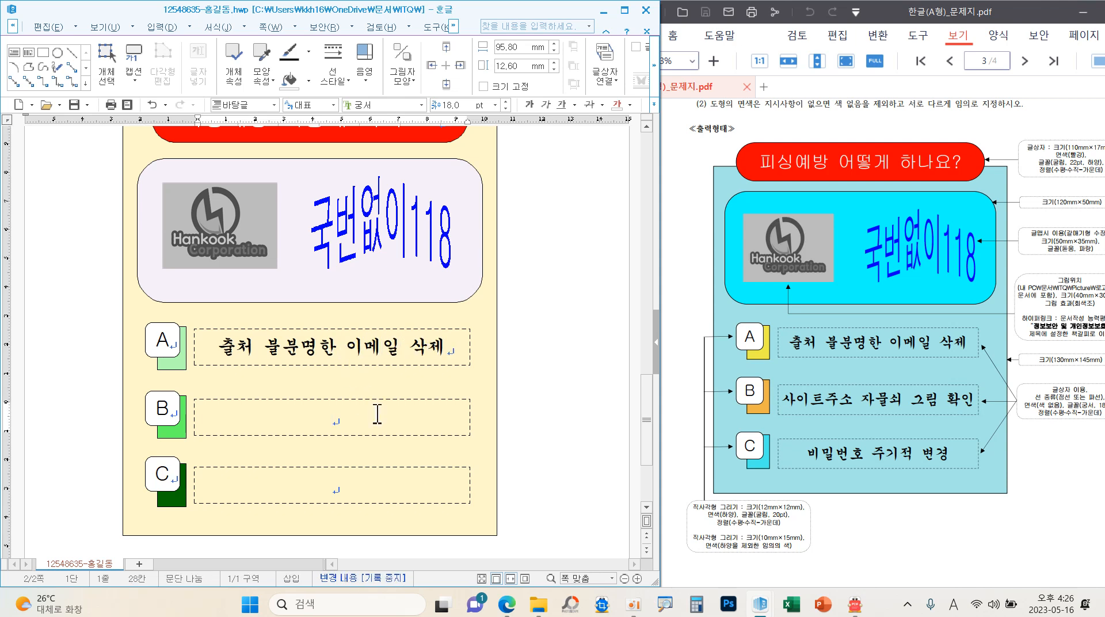
{"action": "type", "text": "사이트주소"}
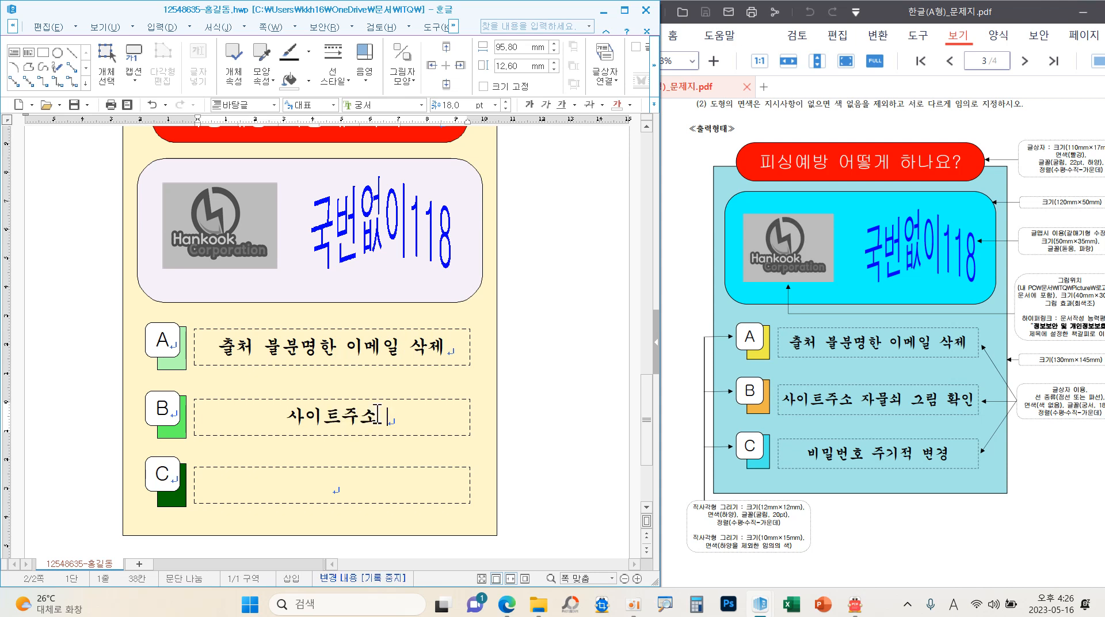
{"action": "type", "text": " 자물쇠 그림"}
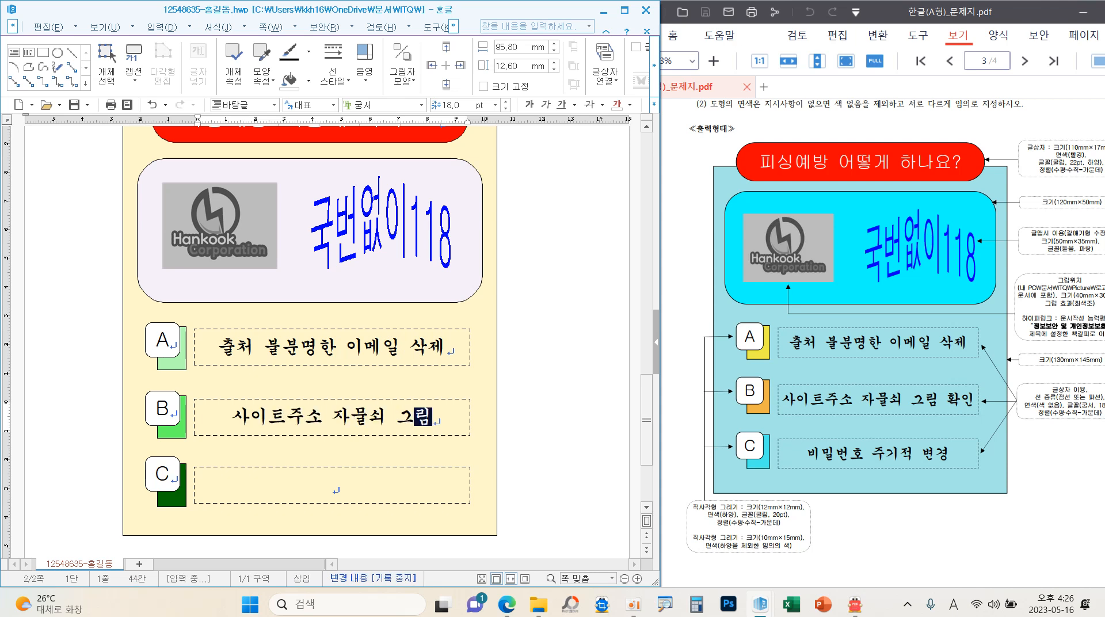
{"action": "type", "text": " 확인"}
{"action": "left_click", "coordinate": [375, 484]}
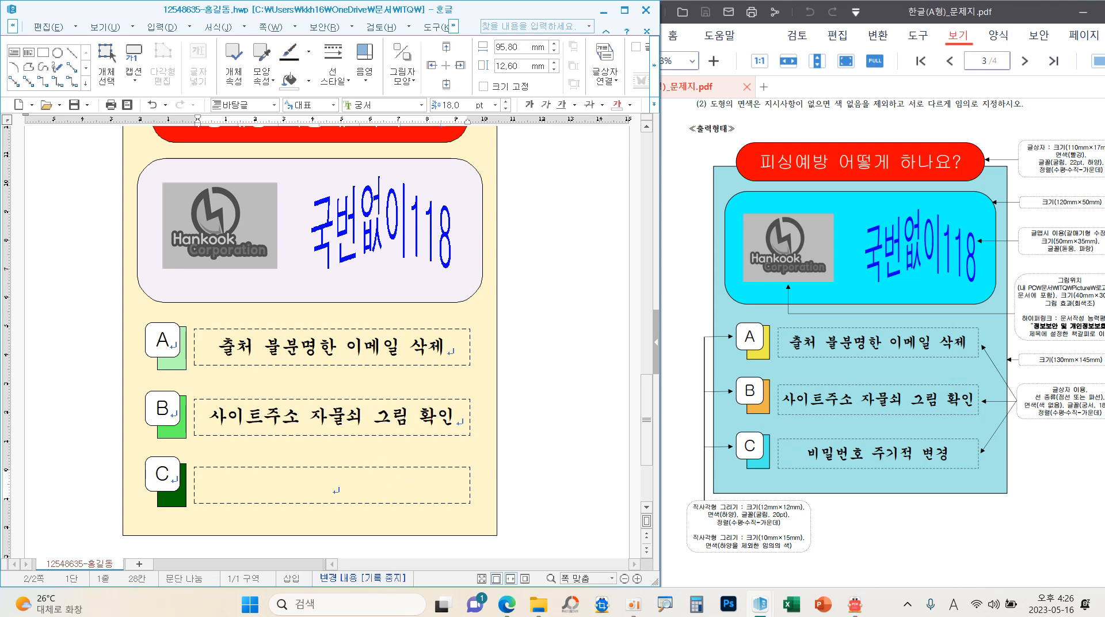
{"action": "type", "text": "ㅂ밀번호"}
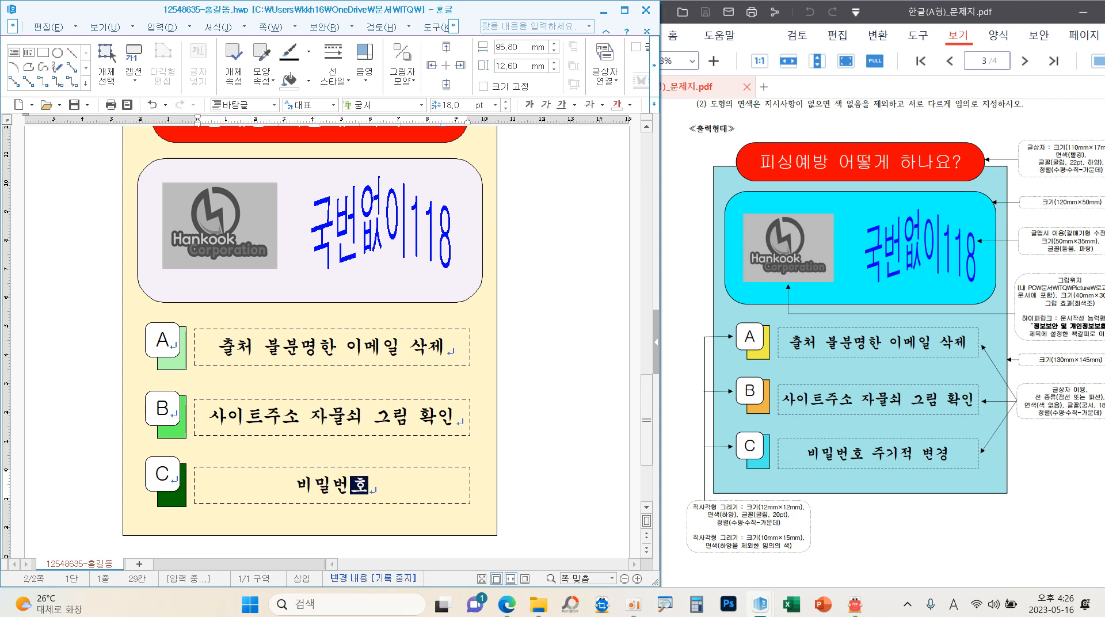
{"action": "type", "text": " 주기저ㄱ 변경"}
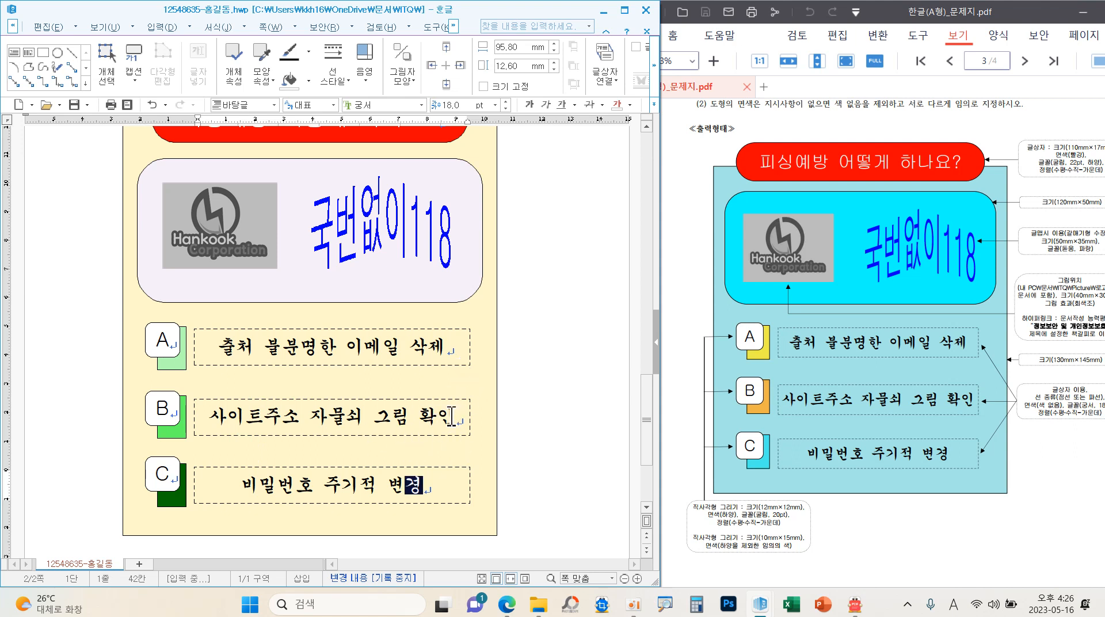
- Select all three dashed text boxes together and narrow them slightly to about 95 mm wide
{"action": "left_click", "coordinate": [452, 366]}
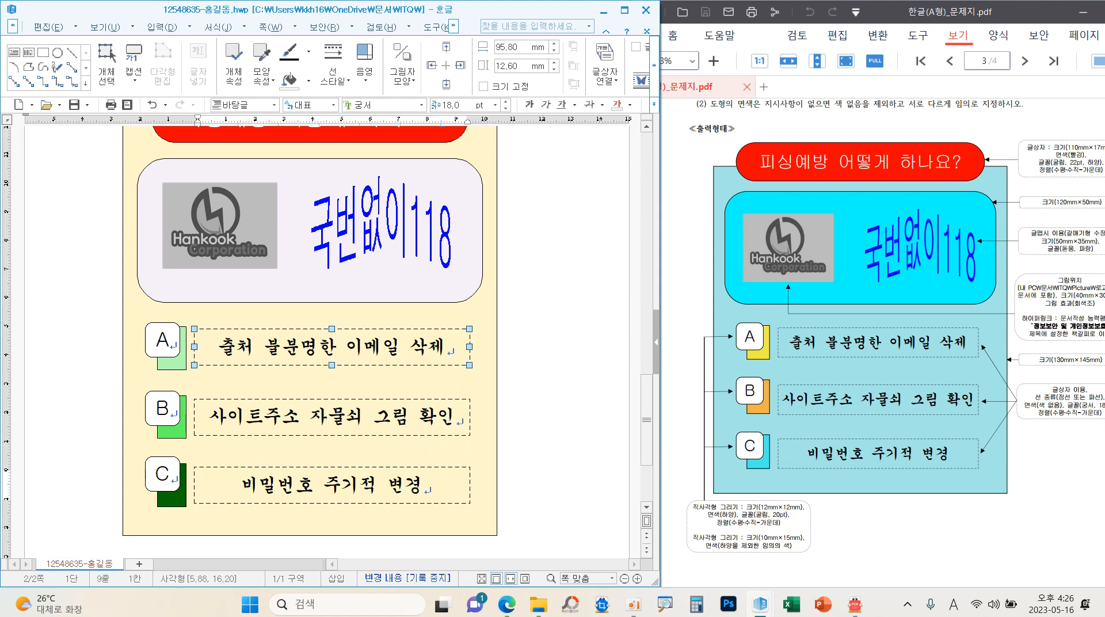
{"action": "left_click", "coordinate": [451, 421], "text": "shift"}
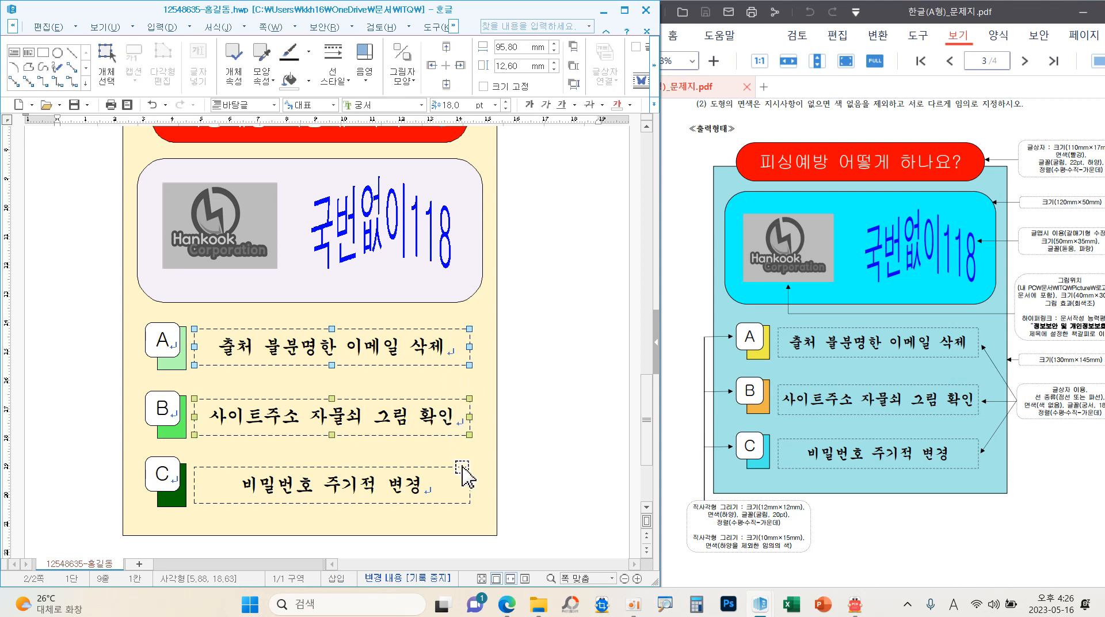
{"action": "left_click", "coordinate": [447, 490], "text": "shift"}
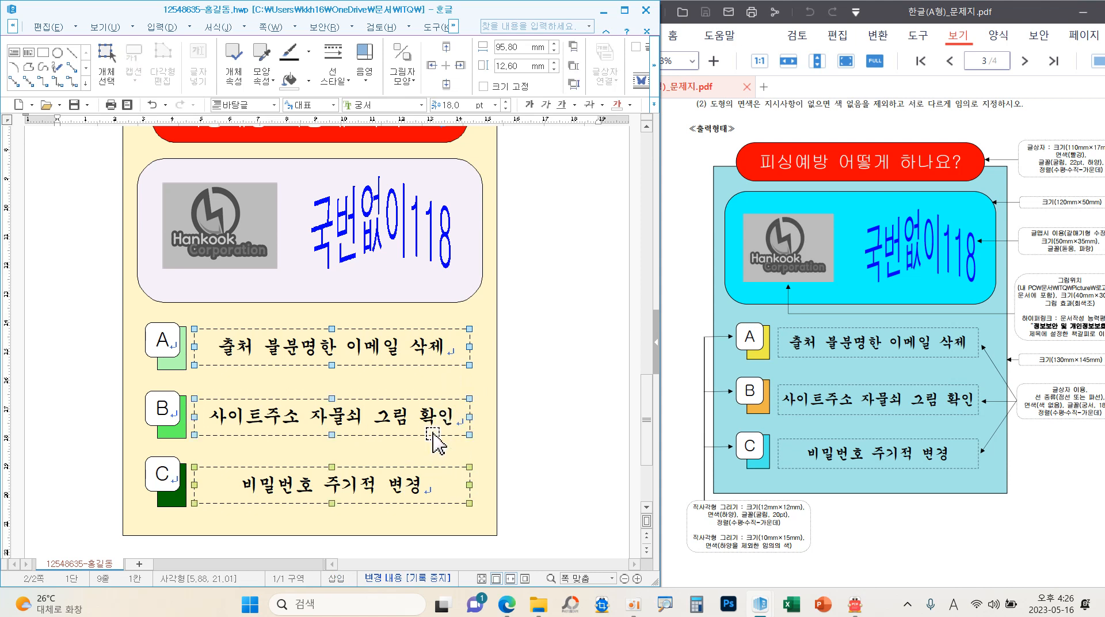
{"action": "mouse_move", "coordinate": [471, 347]}
{"action": "left_mouse_down"}
{"action": "mouse_move", "coordinate": [488, 348]}
{"action": "mouse_move", "coordinate": [468, 347]}
{"action": "left_mouse_up"}
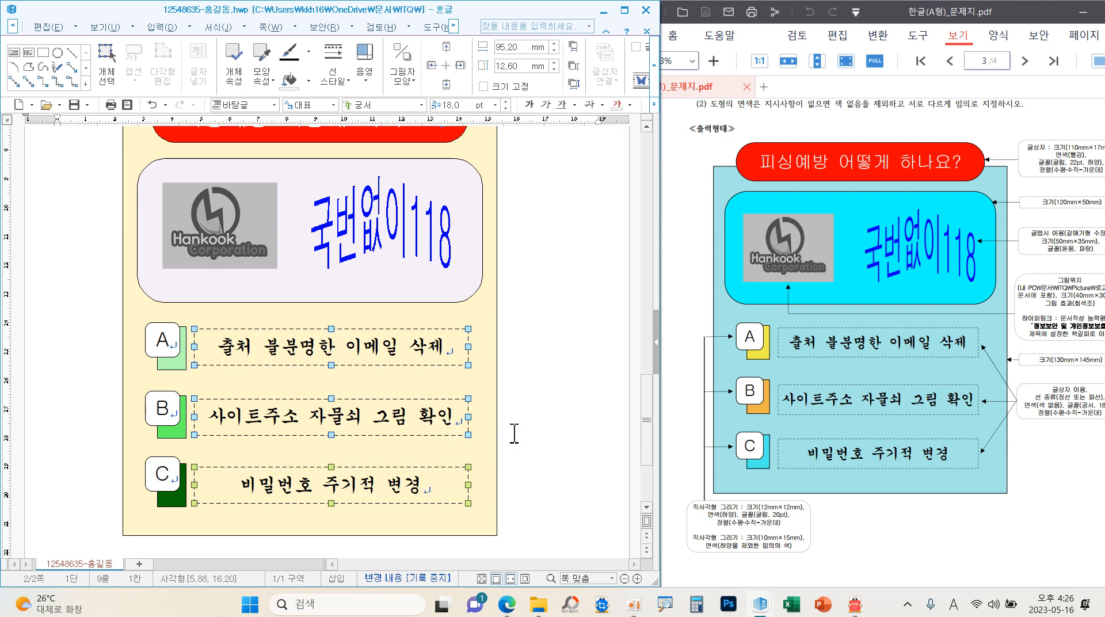
{"action": "left_click", "coordinate": [538, 425]}
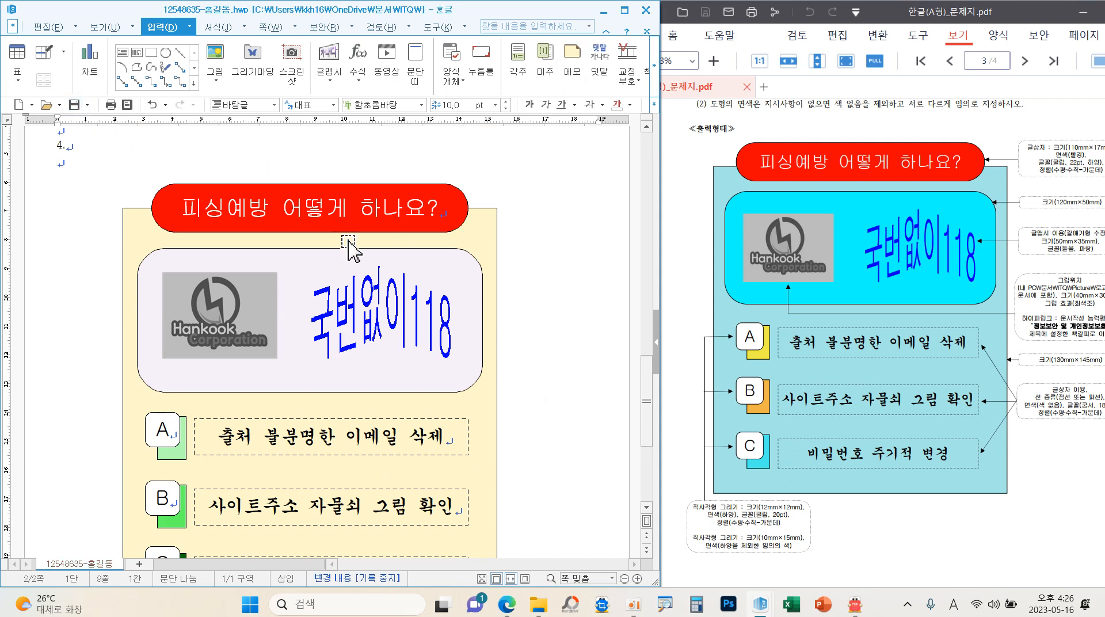
{"action": "mouse_move", "coordinate": [237, 279]}
{"action": "left_mouse_down"}
{"action": "mouse_move", "coordinate": [227, 336]}
{"action": "mouse_move", "coordinate": [171, 342]}
{"action": "mouse_move", "coordinate": [237, 280]}
{"action": "left_mouse_up"}
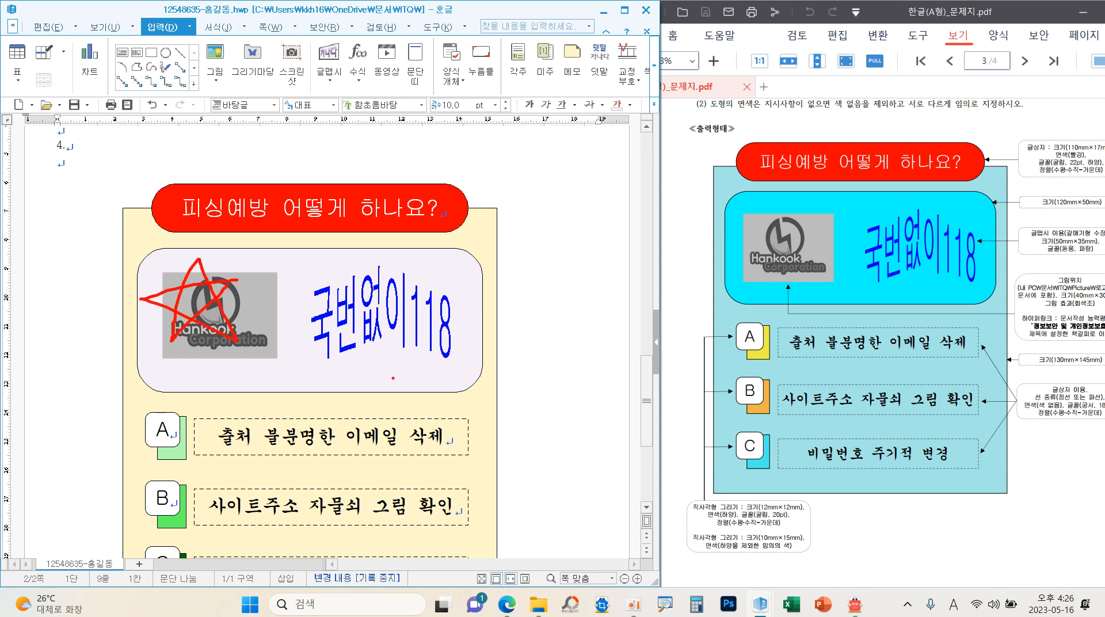
{"action": "key", "text": "ctrl+z"}
{"action": "scroll", "coordinate": [572, 402], "scroll_direction": "down", "scroll_amount": 1}
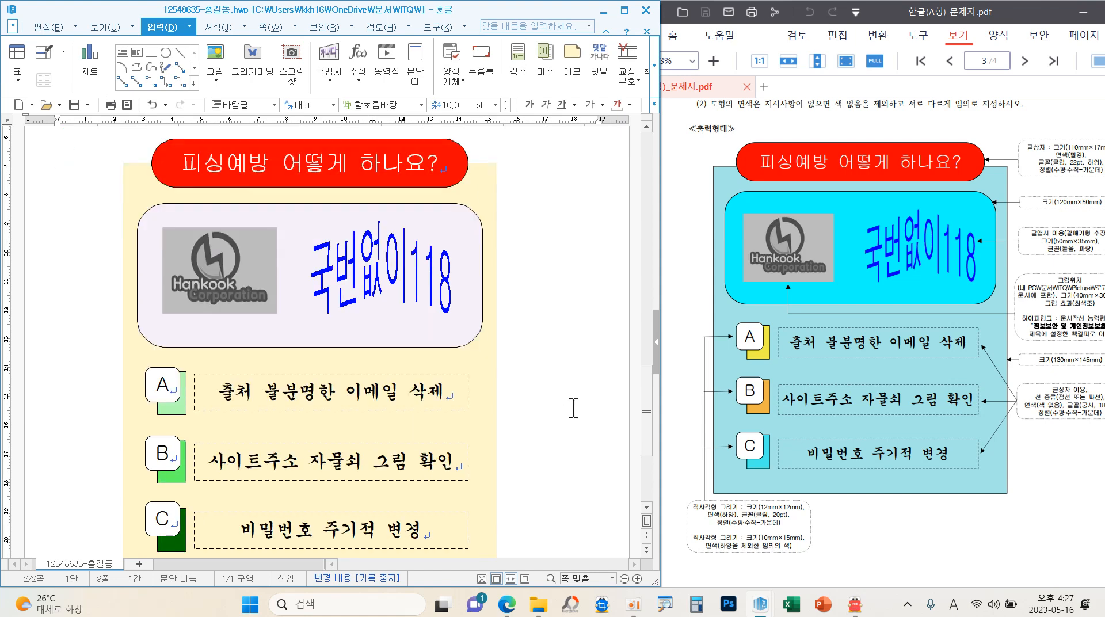
{"action": "scroll", "coordinate": [86, 223], "scroll_direction": "up", "scroll_amount": 2}
- Insert a page break on the empty line below "4." to start page 3 of the document
{"action": "left_click", "coordinate": [66, 220]}
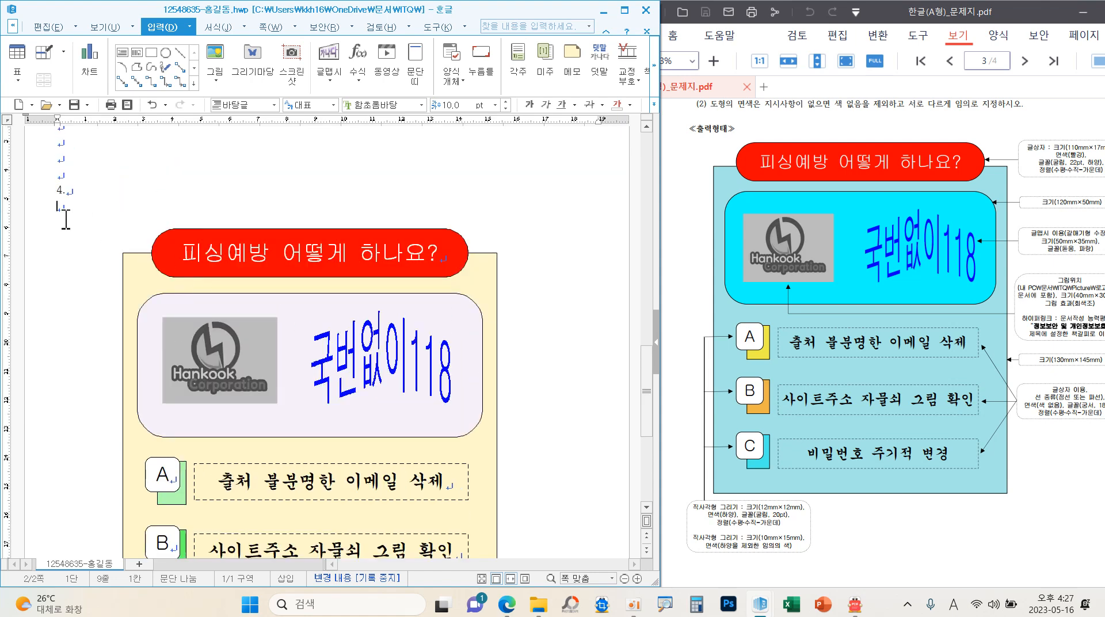
{"action": "key", "text": "ctrl+Return"}
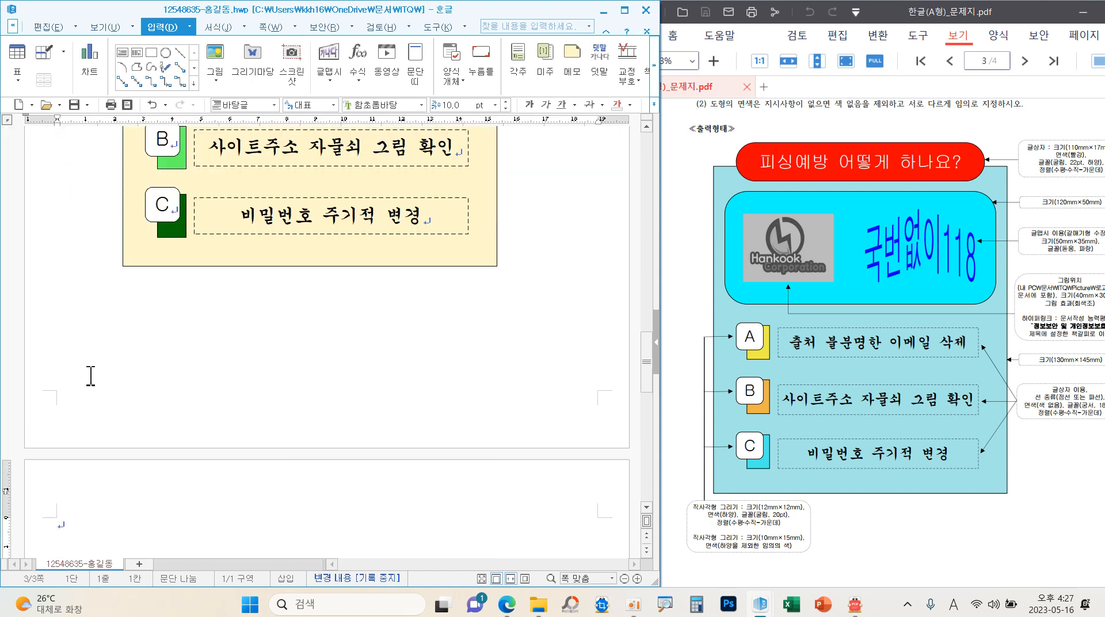
{"action": "scroll", "coordinate": [179, 512], "scroll_direction": "down", "scroll_amount": 5}
{"action": "scroll", "coordinate": [841, 405], "scroll_direction": "down", "scroll_amount": 1}
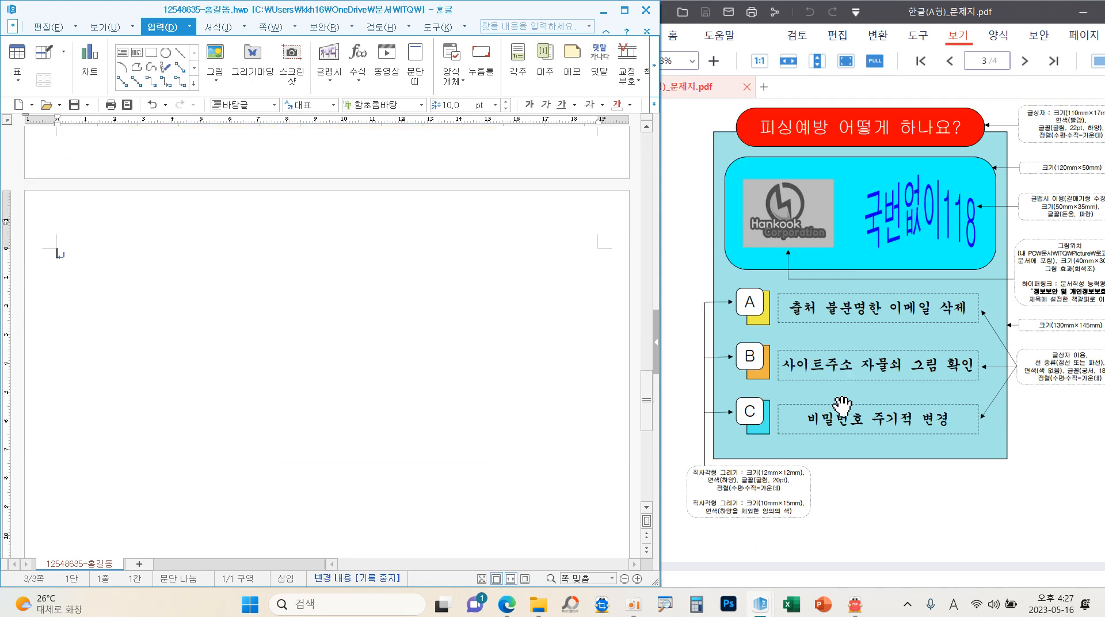
- Examine the specifications on page 4 of the exam paper PDF, from the body text to the table and closing line
{"action": "scroll", "coordinate": [842, 405], "scroll_direction": "down", "scroll_amount": 10}
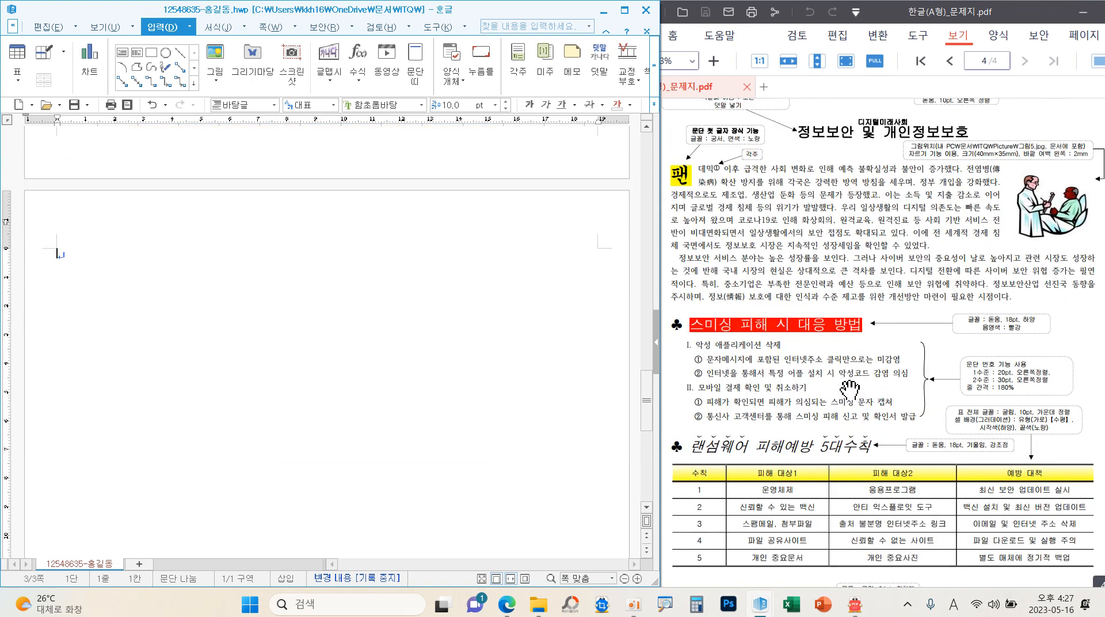
{"action": "scroll", "coordinate": [850, 391], "scroll_direction": "down", "scroll_amount": 1}
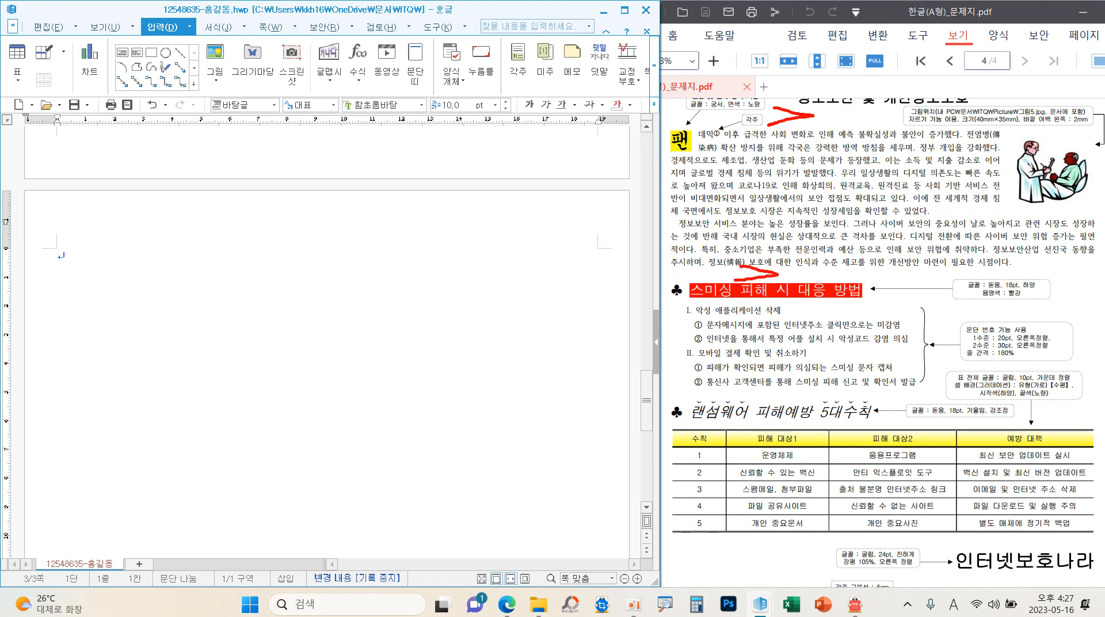
{"action": "left_click_drag", "start_coordinate": [754, 387], "coordinate": [768, 396]}
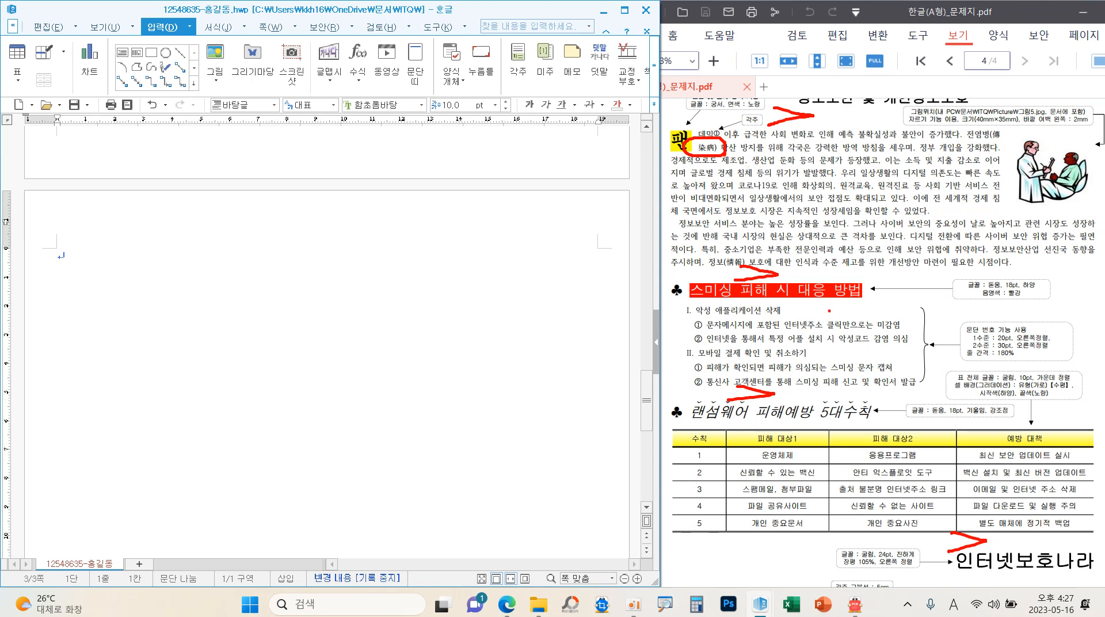
{"action": "mouse_move", "coordinate": [655, 305]}
{"action": "left_mouse_down"}
{"action": "mouse_move", "coordinate": [697, 287]}
{"action": "mouse_move", "coordinate": [588, 291]}
{"action": "mouse_move", "coordinate": [593, 309]}
{"action": "left_mouse_up"}
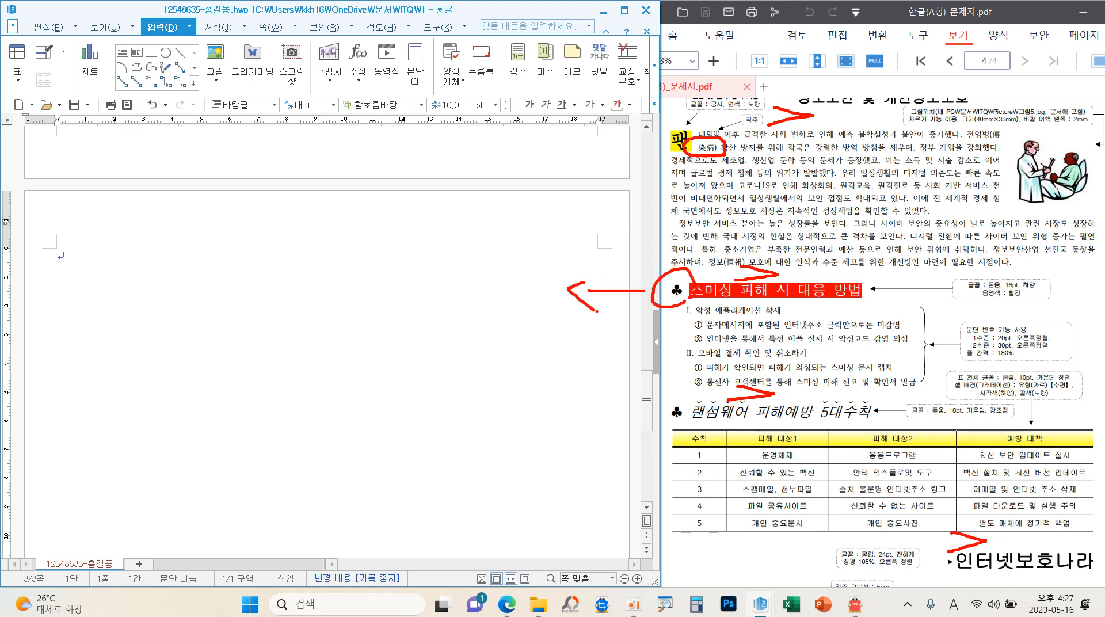
{"action": "mouse_move", "coordinate": [379, 297]}
{"action": "left_mouse_down"}
{"action": "mouse_move", "coordinate": [351, 341]}
{"action": "mouse_move", "coordinate": [378, 342]}
{"action": "left_mouse_up"}
{"action": "mouse_move", "coordinate": [374, 315]}
{"action": "left_mouse_down"}
{"action": "mouse_move", "coordinate": [408, 314]}
{"action": "mouse_move", "coordinate": [387, 313]}
{"action": "left_mouse_up"}
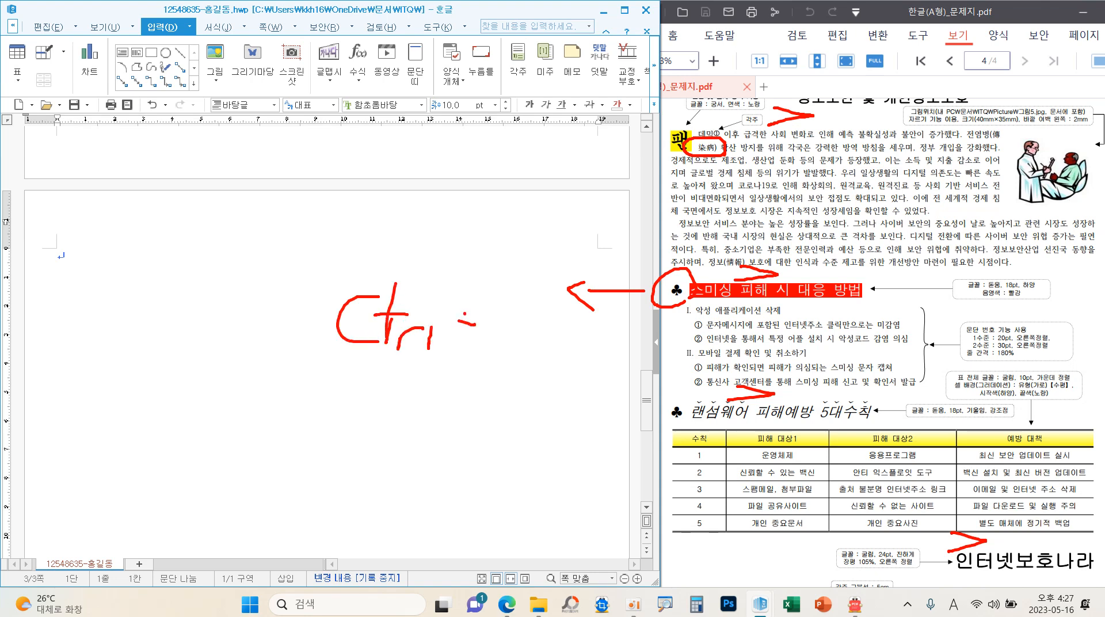
{"action": "left_click_drag", "start_coordinate": [466, 323], "coordinate": [465, 348]}
{"action": "left_click_drag", "start_coordinate": [506, 307], "coordinate": [502, 366]}
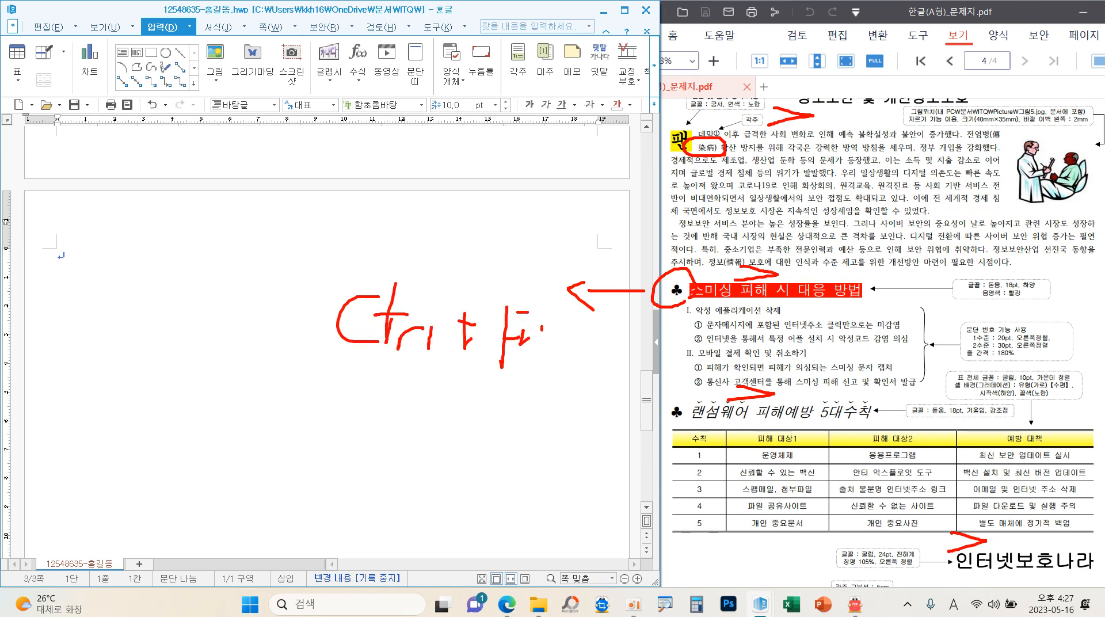
{"action": "left_click_drag", "start_coordinate": [541, 331], "coordinate": [534, 363]}
{"action": "left_click_drag", "start_coordinate": [561, 334], "coordinate": [582, 344]}
{"action": "key", "text": "Escape"}
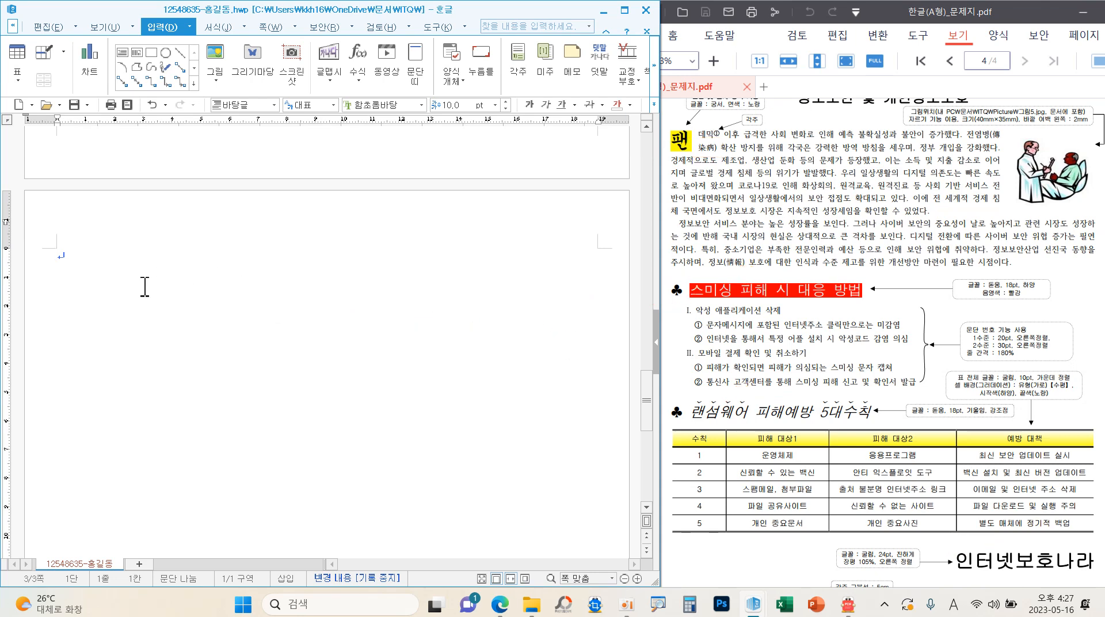
{"action": "key", "text": "ctrl+F10"}
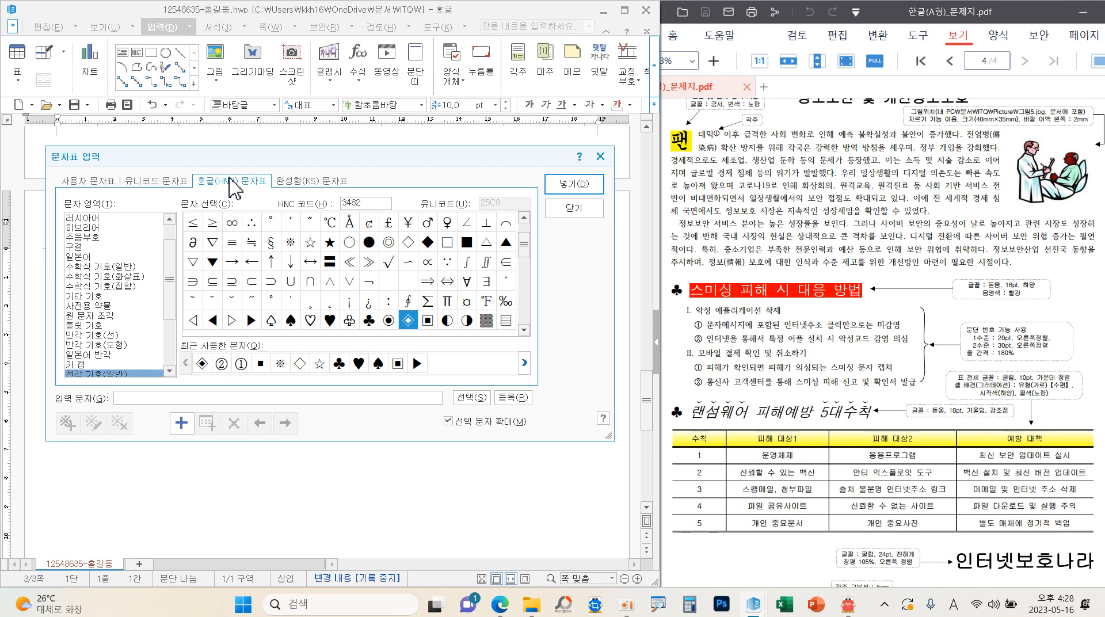
{"action": "left_click_drag", "start_coordinate": [215, 160], "coordinate": [252, 167]}
{"action": "mouse_move", "coordinate": [67, 372]}
{"action": "left_mouse_down"}
{"action": "mouse_move", "coordinate": [134, 381]}
{"action": "mouse_move", "coordinate": [80, 365]}
{"action": "mouse_move", "coordinate": [146, 384]}
{"action": "left_mouse_up"}
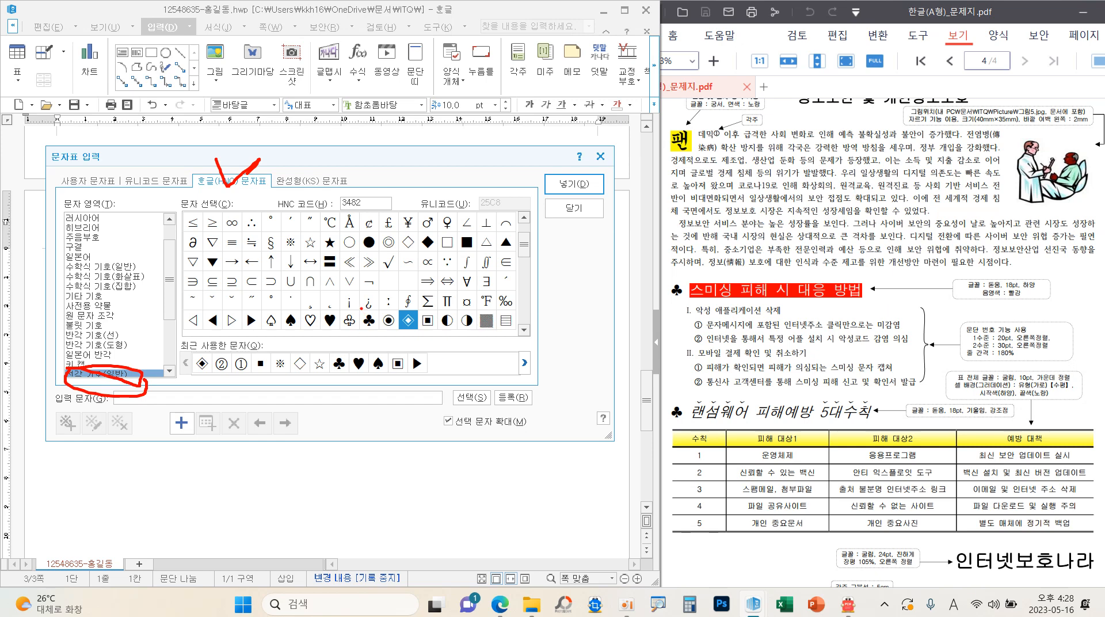
{"action": "key", "text": "Escape"}
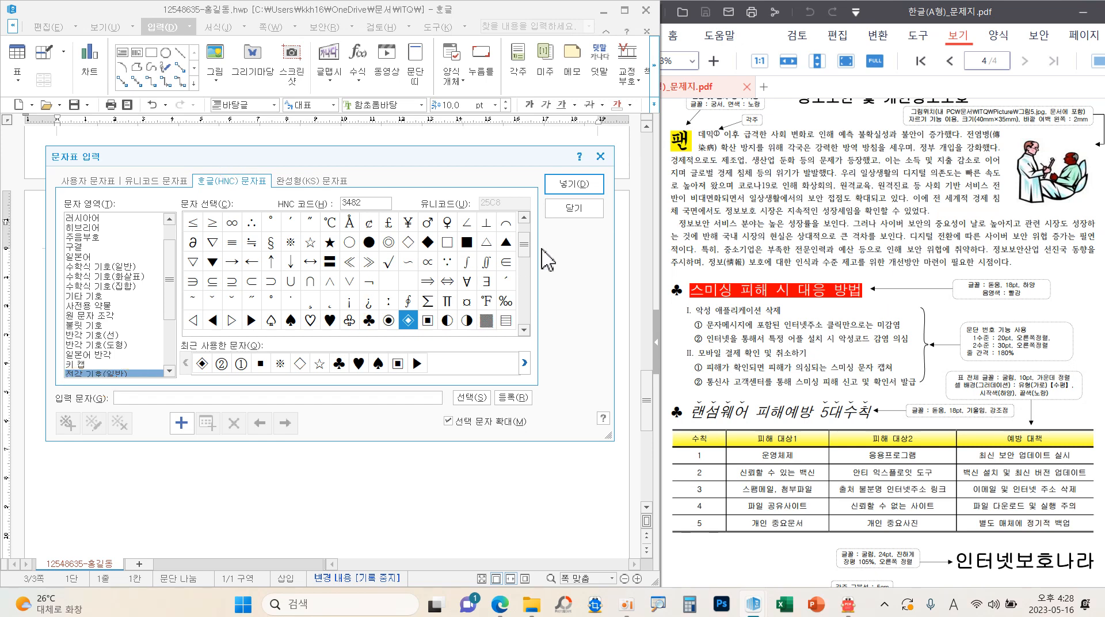
{"action": "left_click", "coordinate": [567, 209]}
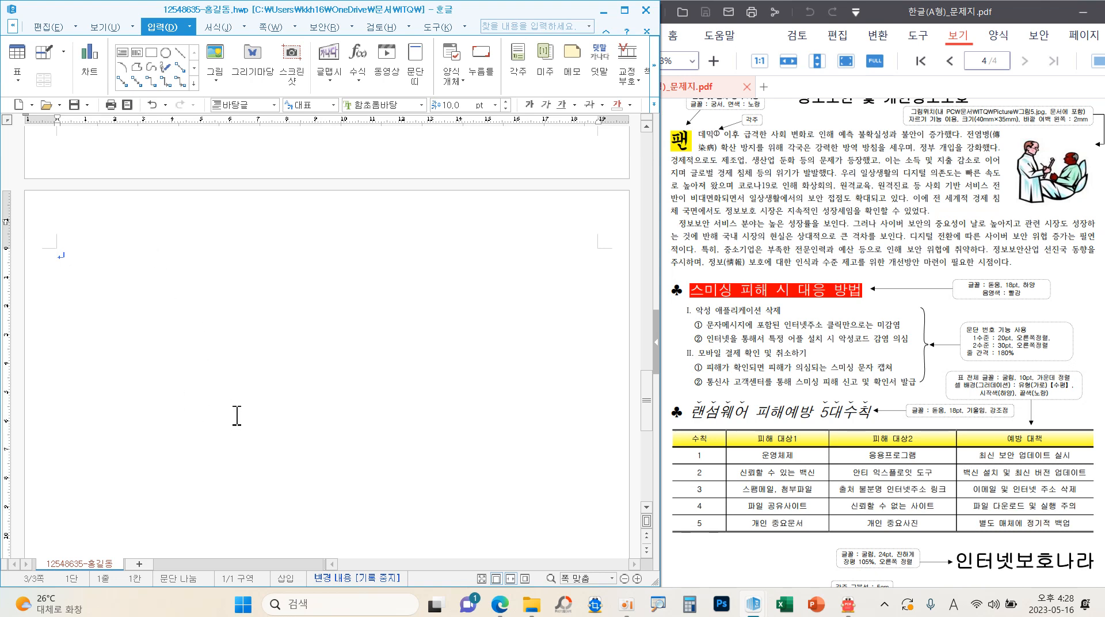
- Paste the article text, from the title "정보보안 및 개인정보보호" to the heading "♣ 랜섬웨어 피해예방 5대수칙", at the start of page 3
{"action": "key", "text": "ctrl+v"}
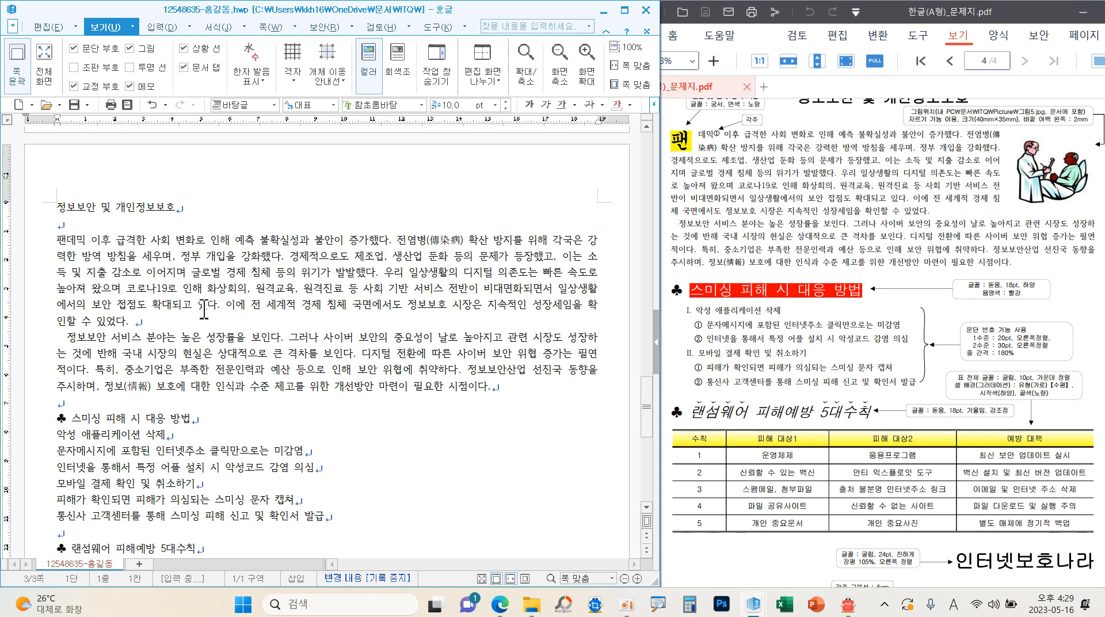
{"action": "scroll", "coordinate": [206, 309], "scroll_direction": "down", "scroll_amount": 2}
{"action": "scroll", "coordinate": [203, 307], "scroll_direction": "up", "scroll_amount": 2}
{"action": "scroll", "coordinate": [247, 357], "scroll_direction": "down", "scroll_amount": 2}
{"action": "scroll", "coordinate": [245, 355], "scroll_direction": "up", "scroll_amount": 1}
{"action": "scroll", "coordinate": [245, 355], "scroll_direction": "down", "scroll_amount": 1}
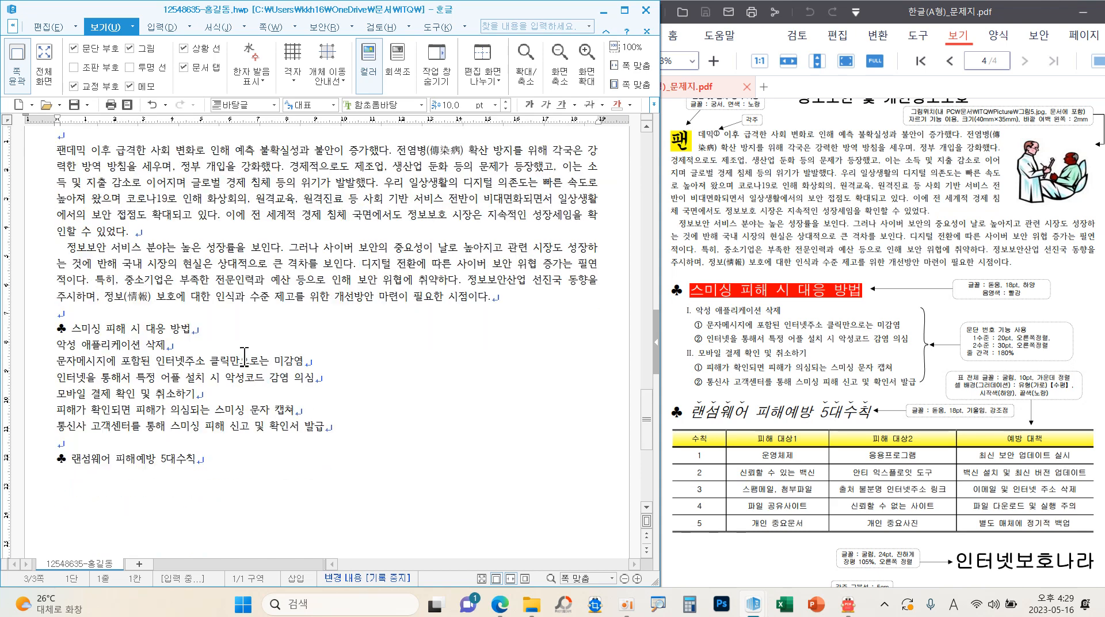
{"action": "scroll", "coordinate": [290, 477], "scroll_direction": "up", "scroll_amount": 2}
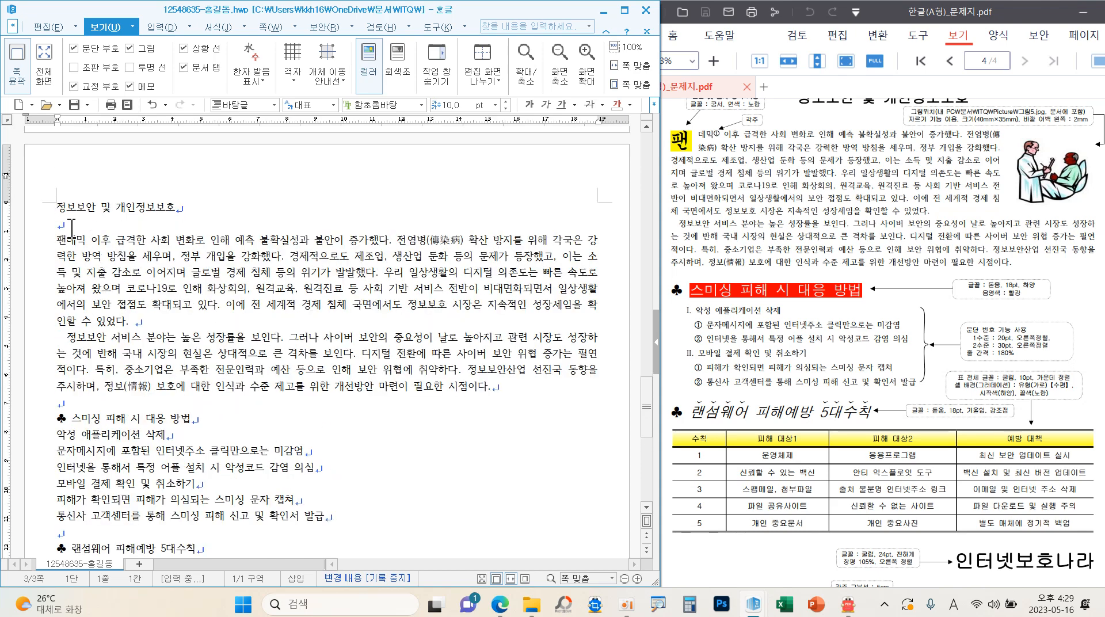
{"action": "left_click_drag", "start_coordinate": [60, 219], "coordinate": [46, 237]}
{"action": "left_click_drag", "start_coordinate": [50, 392], "coordinate": [95, 404]}
{"action": "left_click_drag", "start_coordinate": [40, 515], "coordinate": [78, 527]}
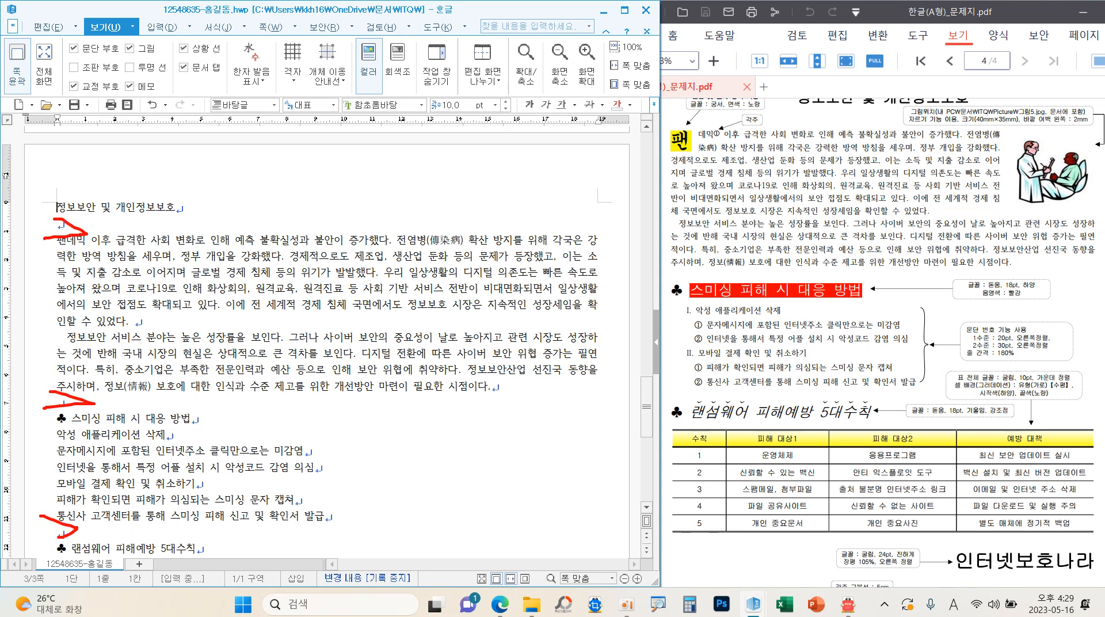
{"action": "key", "text": "Escape"}
- Insert a table with 6 rows and 4 columns on a new line below the heading "♣ 랜섬웨어 피해예방 5대수칙"
{"action": "scroll", "coordinate": [151, 513], "scroll_direction": "down", "scroll_amount": 1}
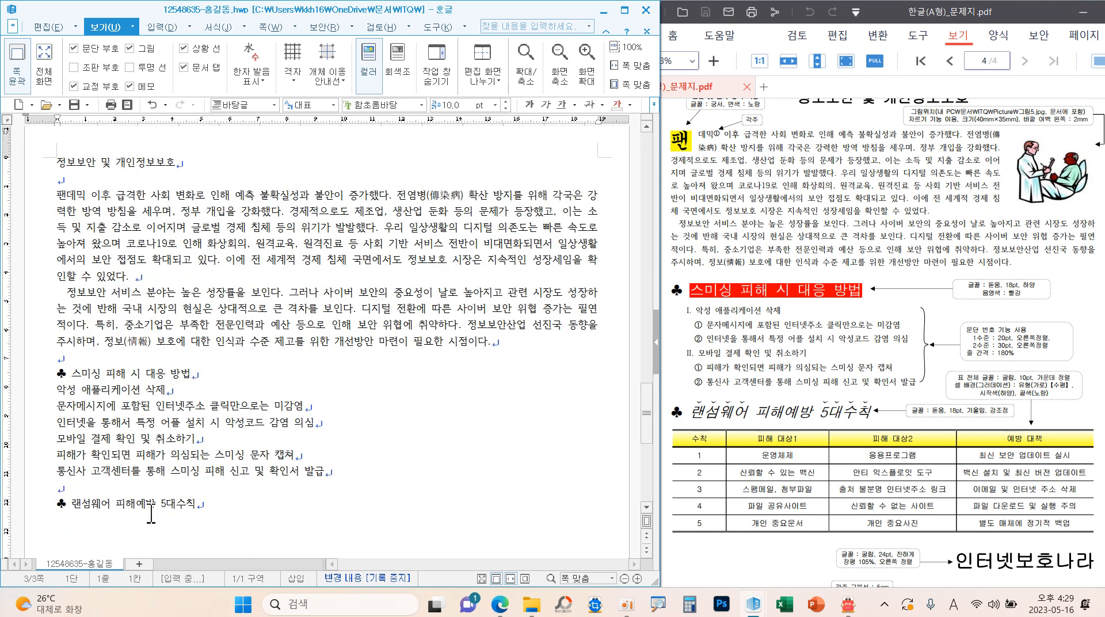
{"action": "left_click", "coordinate": [204, 510]}
{"action": "key", "text": "Return"}
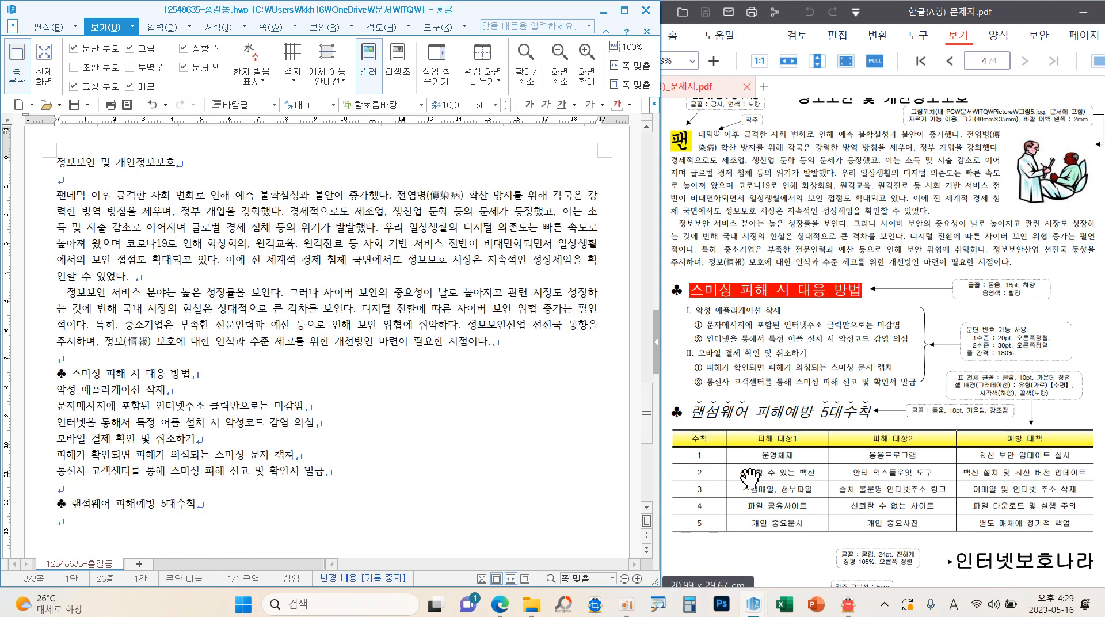
{"action": "key", "text": "ctrl+2"}
{"action": "mouse_move", "coordinate": [688, 432]}
{"action": "left_mouse_down"}
{"action": "mouse_move", "coordinate": [721, 411]}
{"action": "mouse_move", "coordinate": [810, 412]}
{"action": "left_mouse_up"}
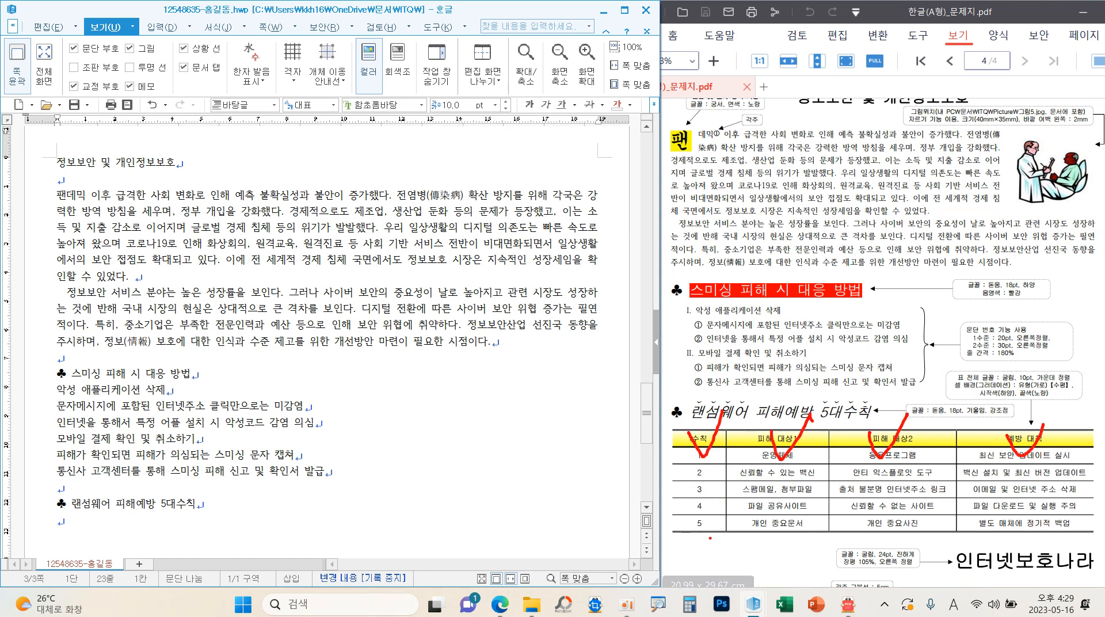
{"action": "key", "text": "Escape"}
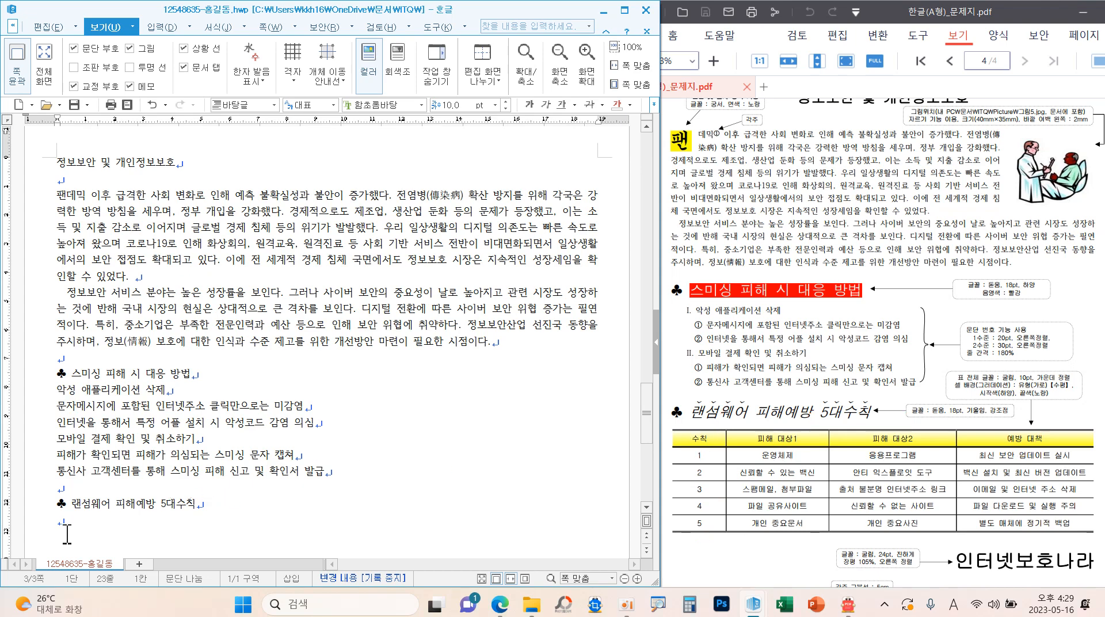
{"action": "scroll", "coordinate": [207, 515], "scroll_direction": "down", "scroll_amount": 3}
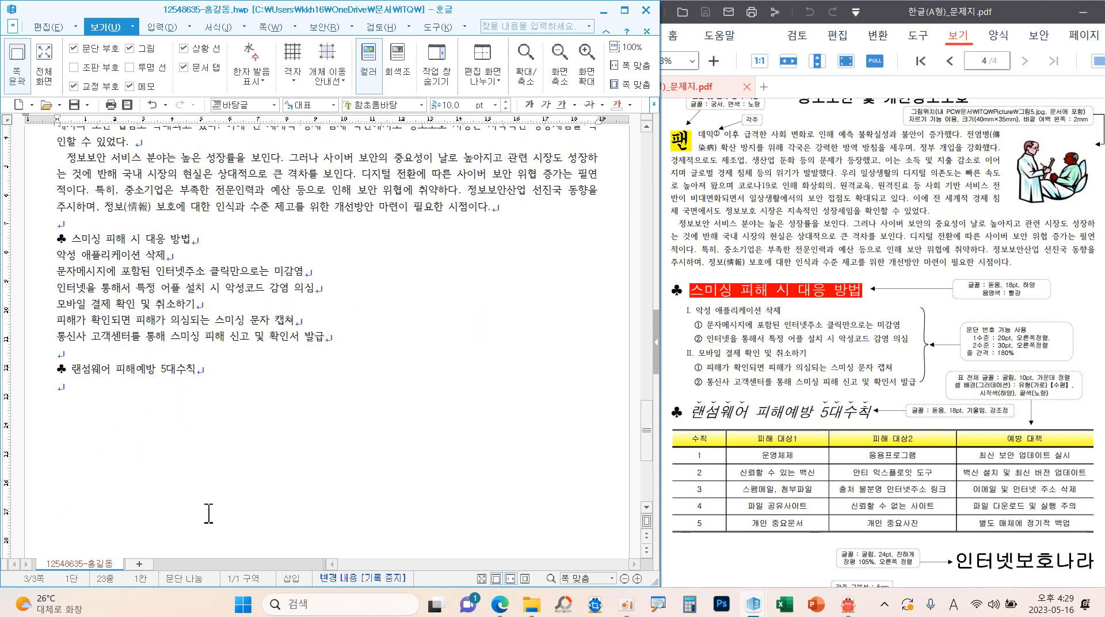
{"action": "left_click", "coordinate": [161, 27]}
{"action": "left_click", "coordinate": [19, 56]}
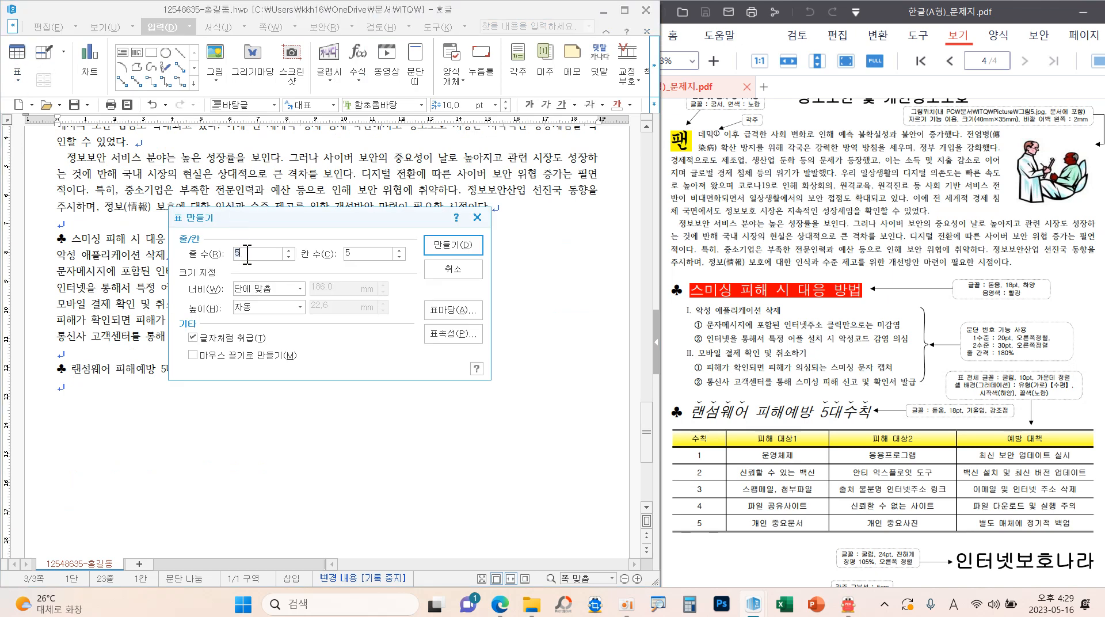
{"action": "type", "text": "6"}
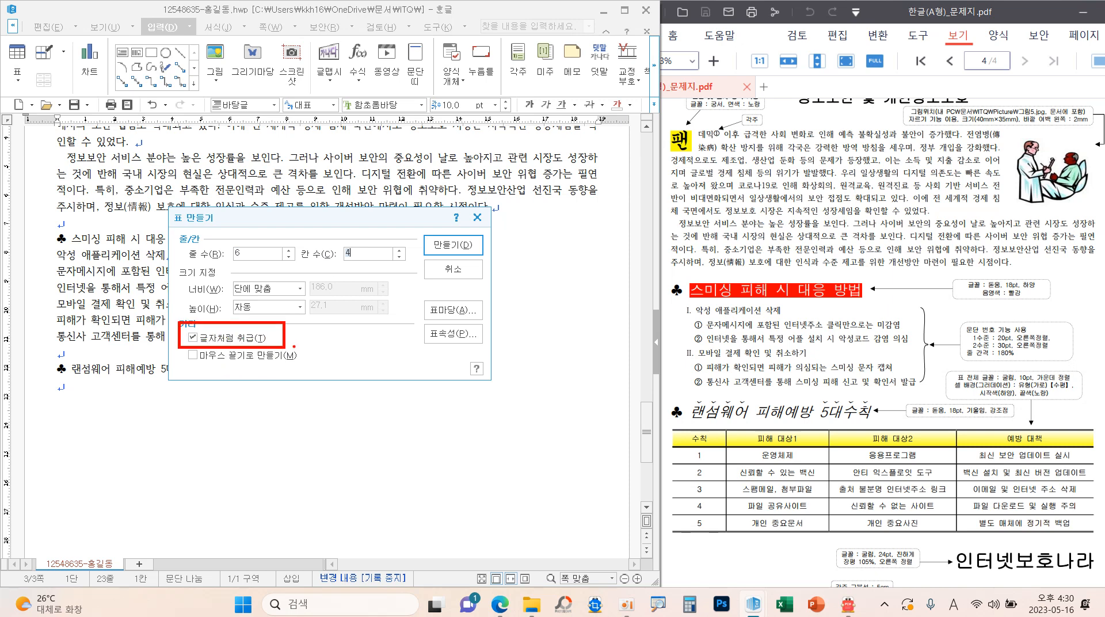
{"action": "left_click", "coordinate": [453, 245]}
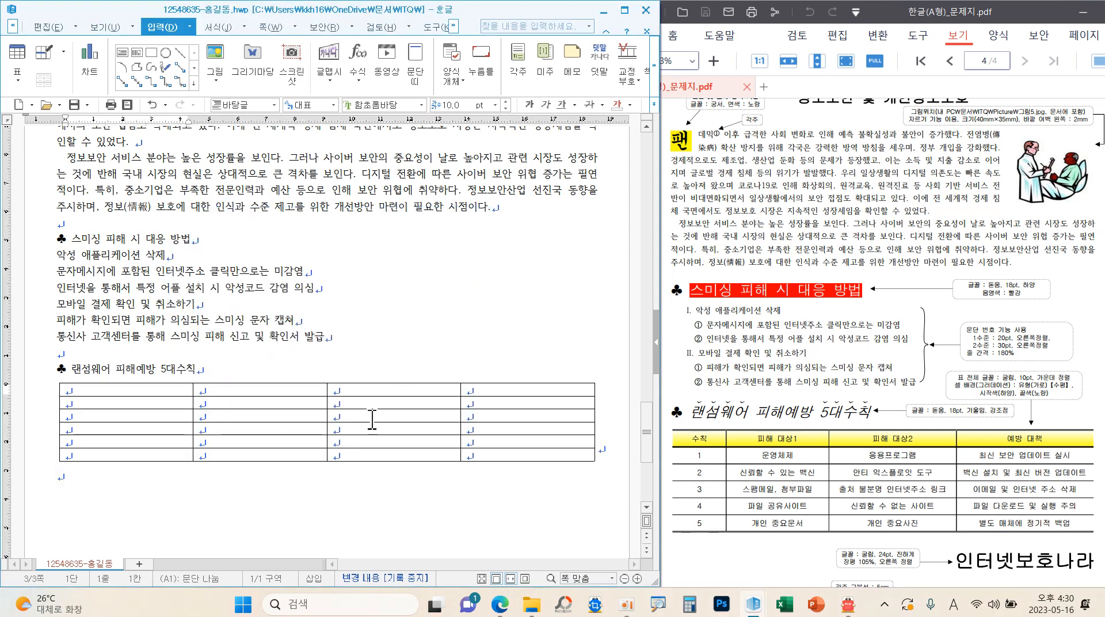
- Select all cells of the new table and increase the row heights by two increments
{"action": "left_click", "coordinate": [183, 392]}
{"action": "key", "text": "F5"}
{"action": "key", "text": "F5"}
{"action": "key", "text": "F5"}
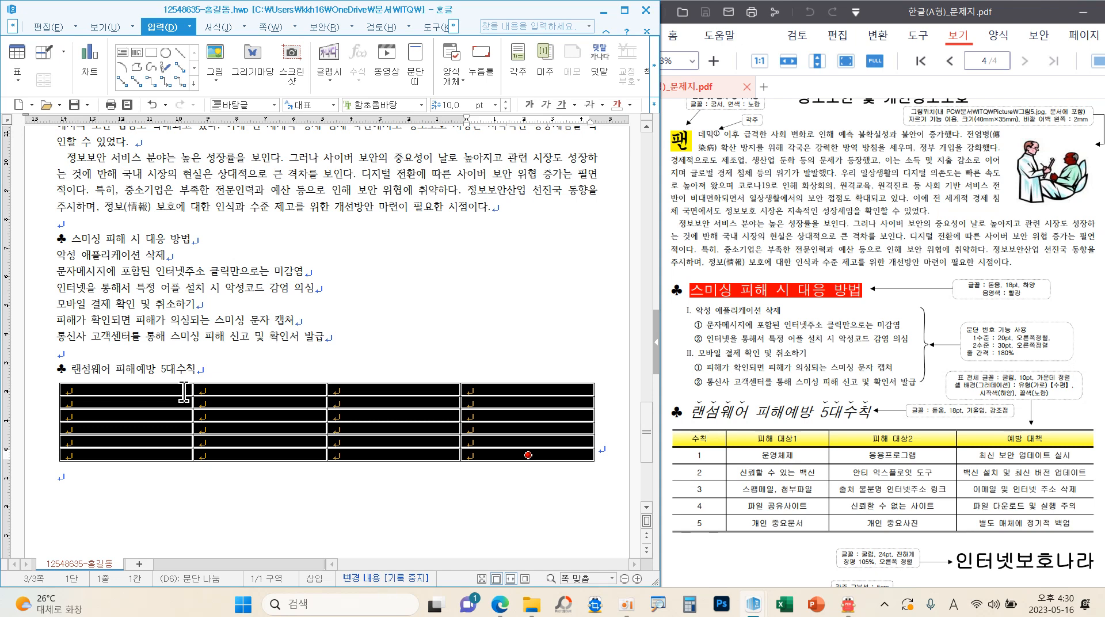
{"action": "key", "text": "ctrl+Down"}
{"action": "key", "text": "ctrl+Down"}
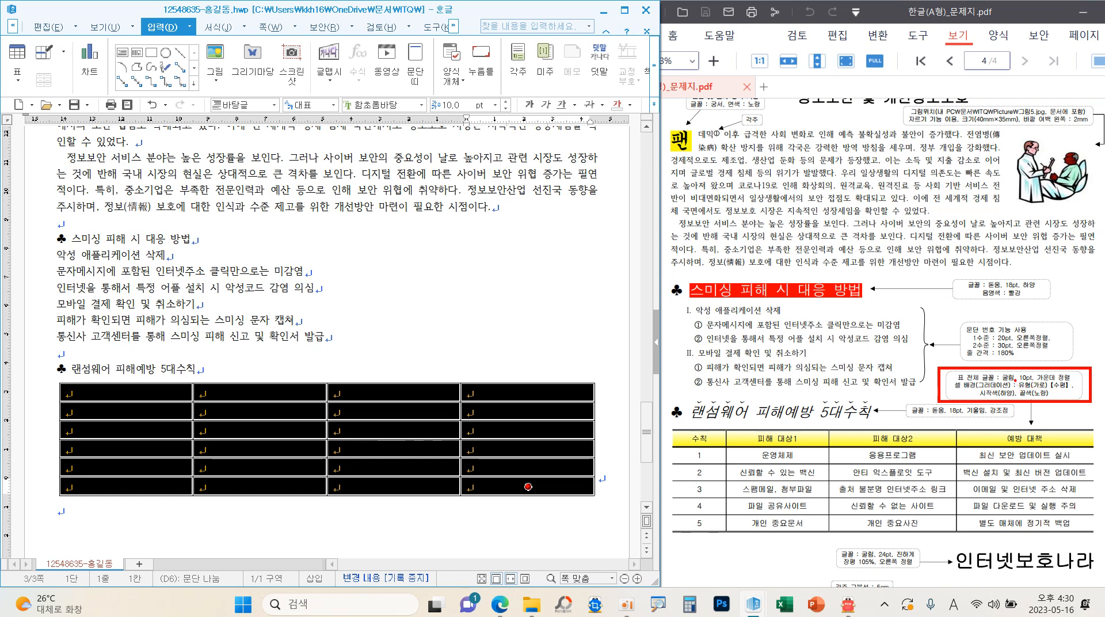
- Set the font of all table cells to 굴림 and center their text
{"action": "left_click", "coordinate": [422, 105]}
{"action": "left_click_drag", "start_coordinate": [516, 233], "coordinate": [525, 124]}
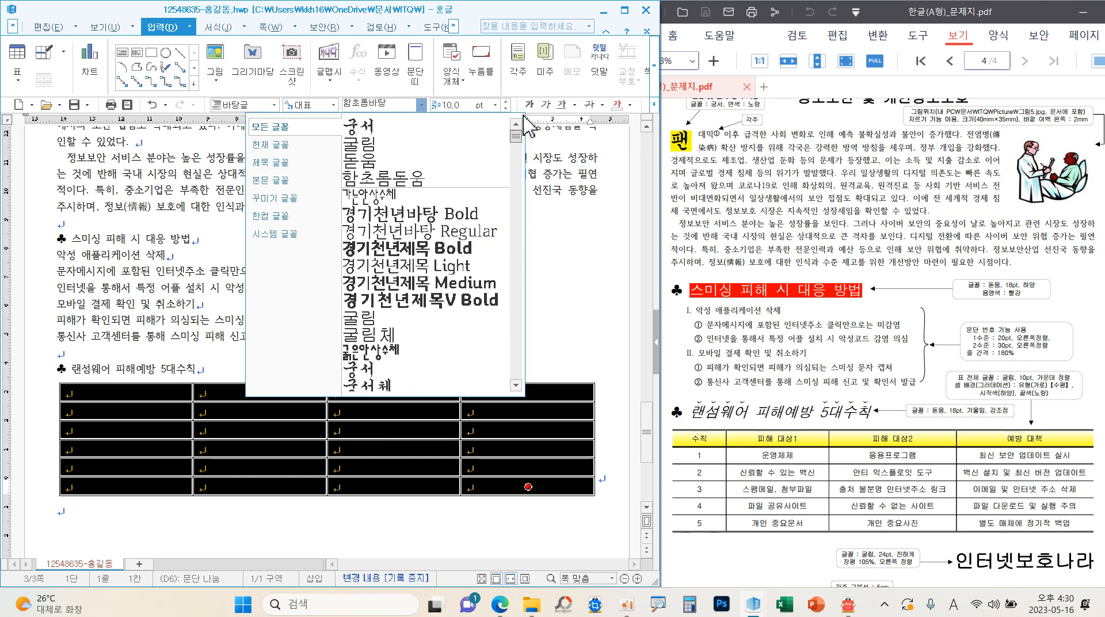
{"action": "left_click", "coordinate": [412, 144]}
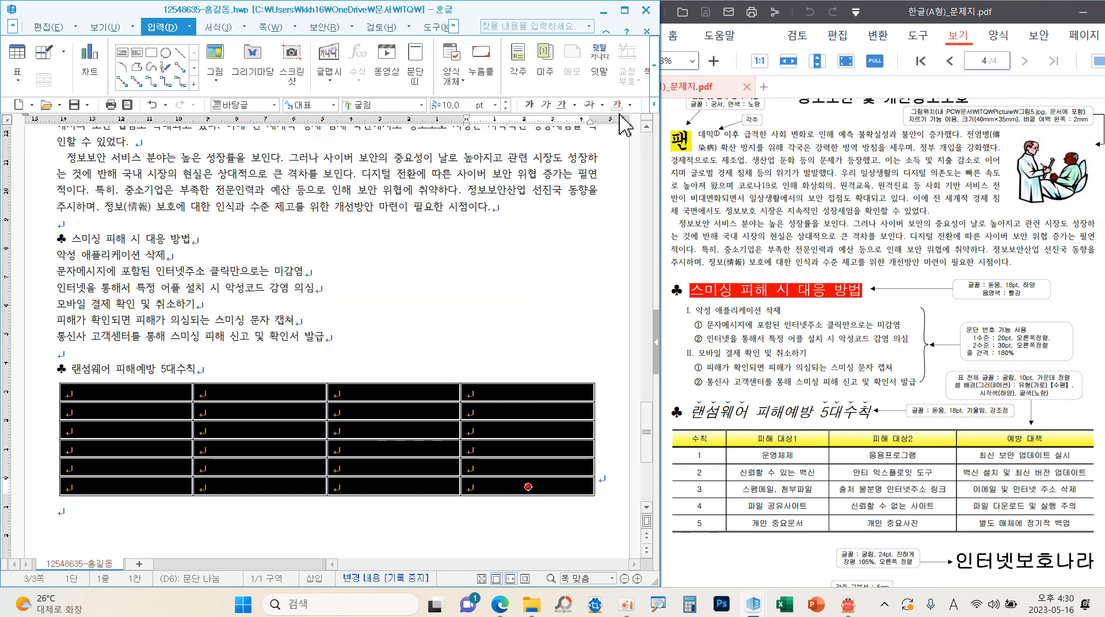
{"action": "left_click", "coordinate": [654, 105]}
{"action": "left_click", "coordinate": [674, 143]}
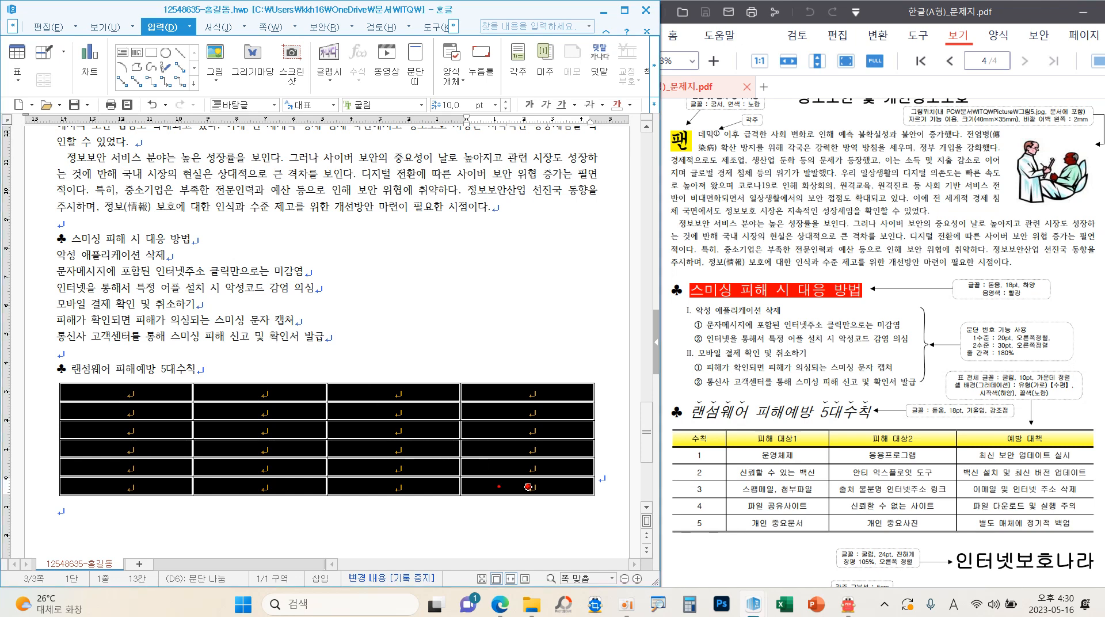
{"action": "mouse_move", "coordinate": [810, 430]}
{"action": "left_mouse_down"}
{"action": "mouse_move", "coordinate": [826, 429]}
{"action": "mouse_move", "coordinate": [812, 455]}
{"action": "mouse_move", "coordinate": [819, 447]}
{"action": "left_mouse_up"}
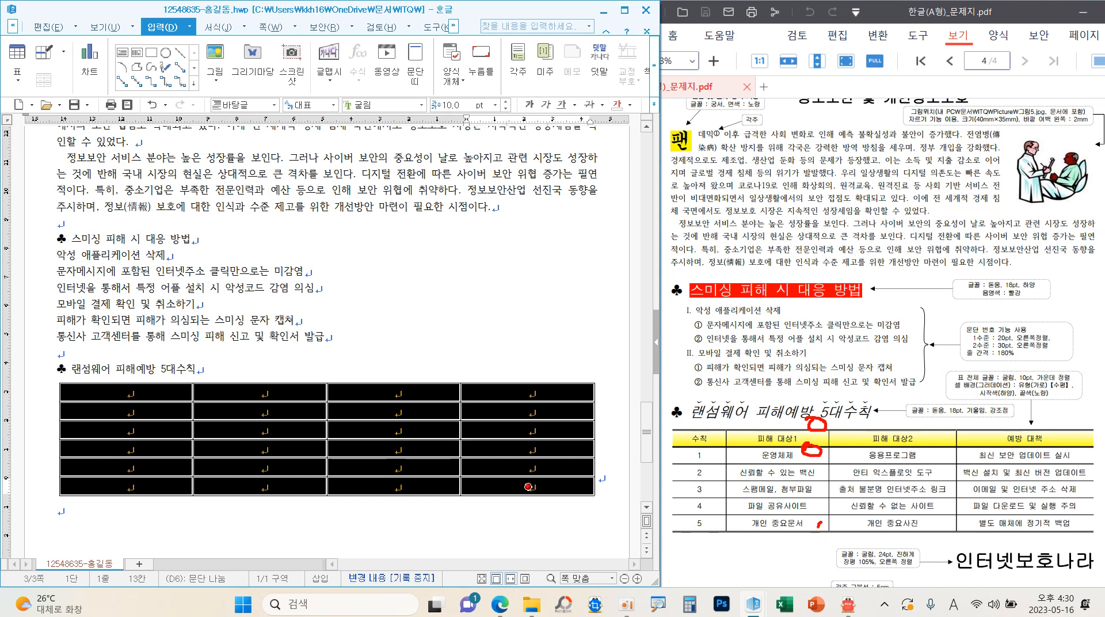
{"action": "left_click_drag", "start_coordinate": [819, 524], "coordinate": [834, 525]}
{"action": "left_click_drag", "start_coordinate": [665, 472], "coordinate": [695, 462]}
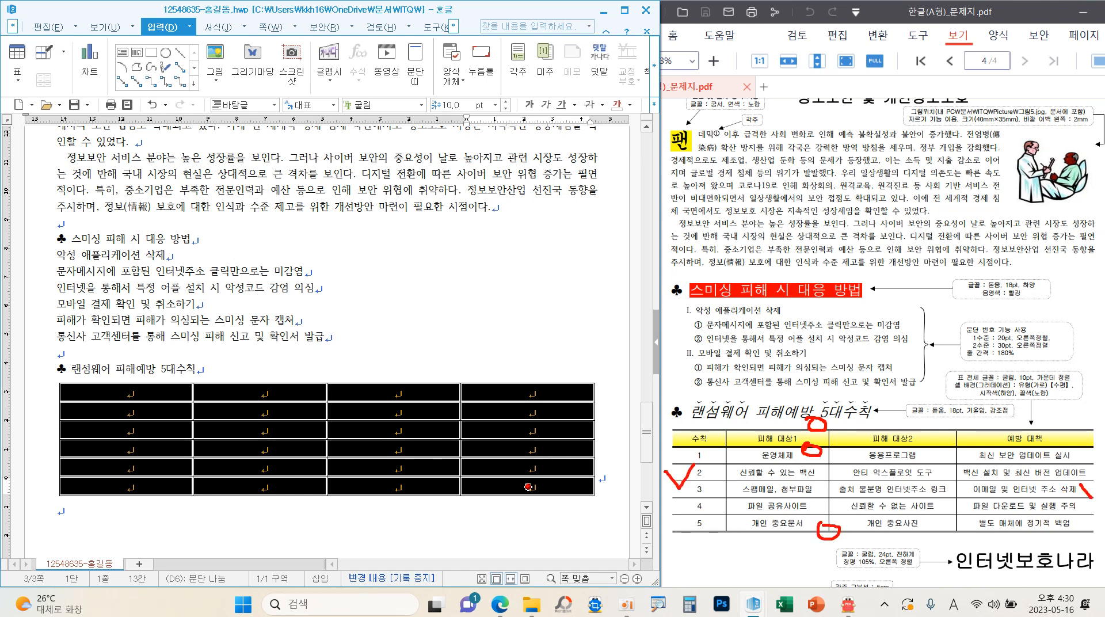
{"action": "left_click_drag", "start_coordinate": [1091, 496], "coordinate": [1103, 475]}
- Remove the outer left and right borders of the table by setting them to 선 없음
{"action": "key", "text": "l"}
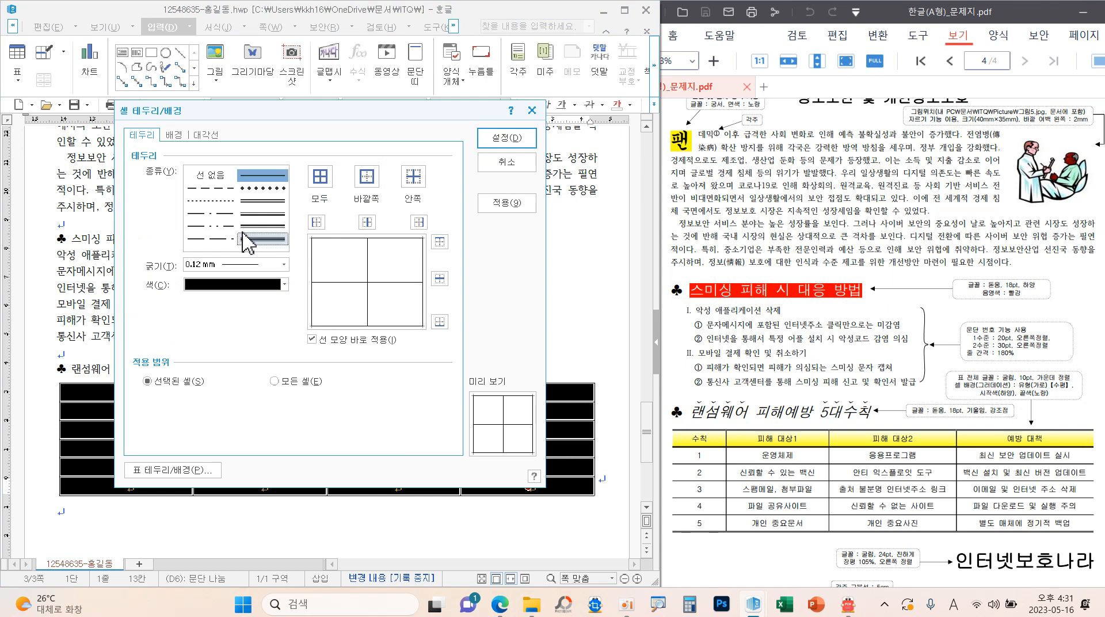
{"action": "left_click", "coordinate": [211, 175]}
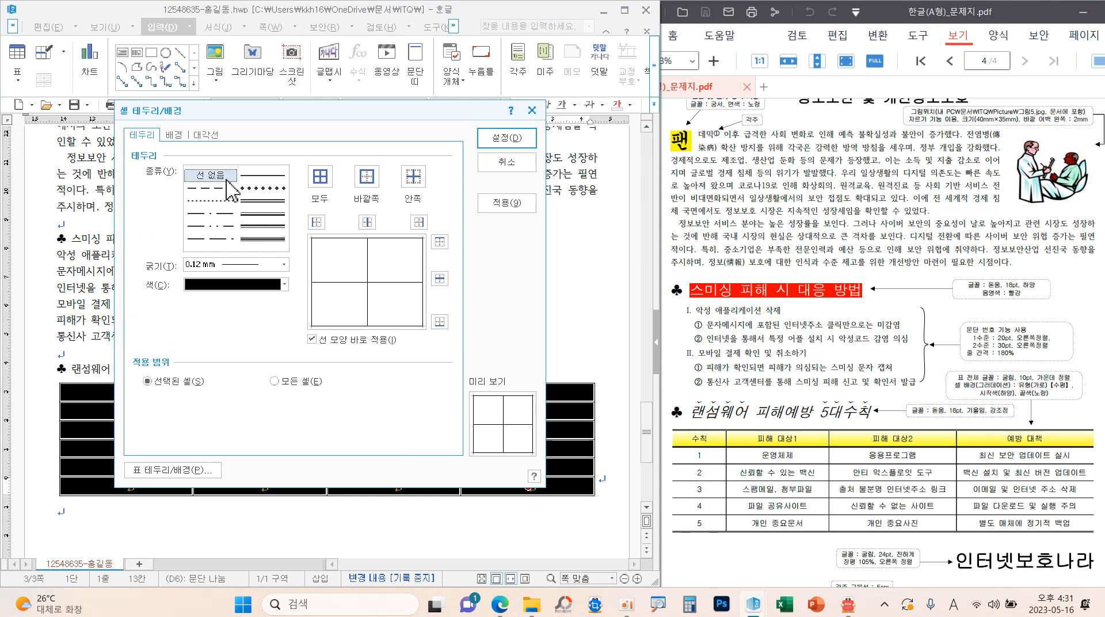
{"action": "left_click", "coordinate": [317, 223]}
{"action": "left_click", "coordinate": [419, 222]}
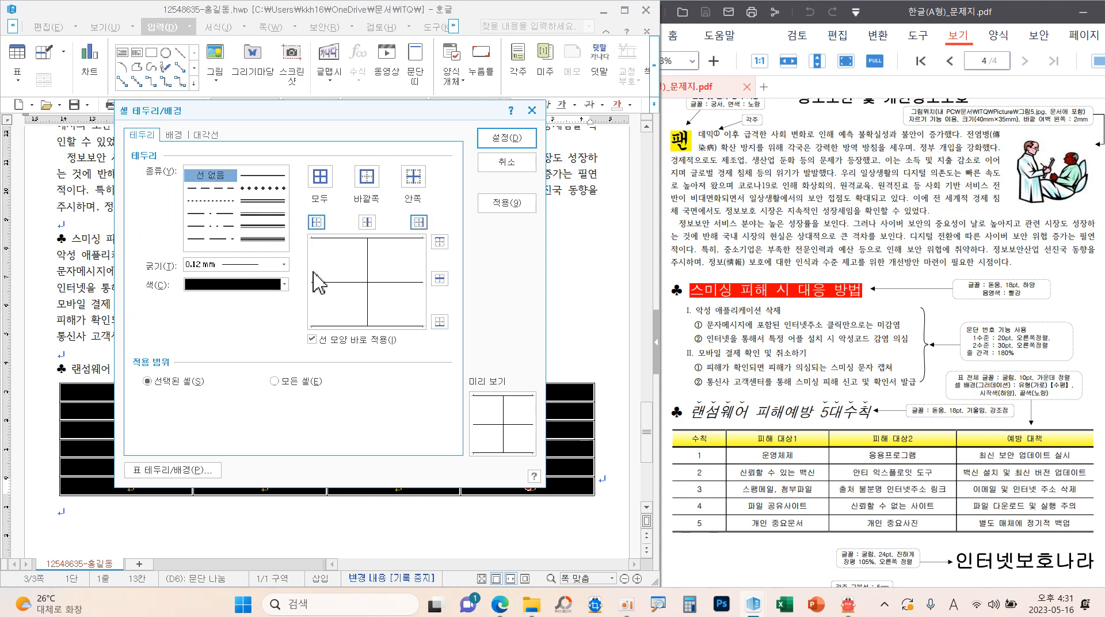
{"action": "left_click_drag", "start_coordinate": [300, 262], "coordinate": [317, 289]}
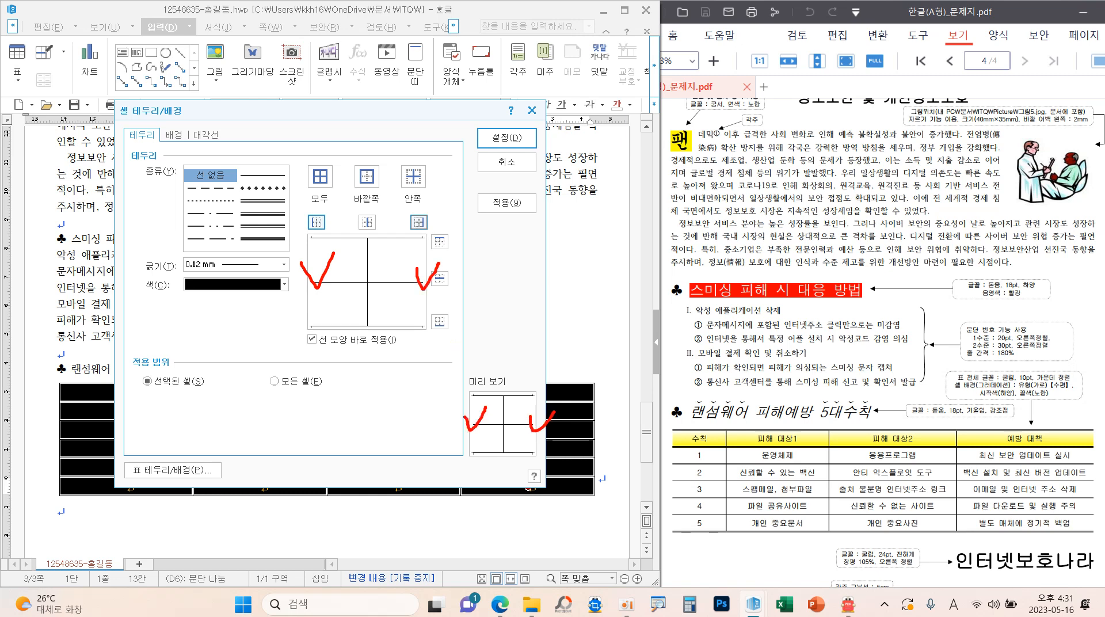
{"action": "key", "text": "Escape"}
{"action": "left_click", "coordinate": [507, 139]}
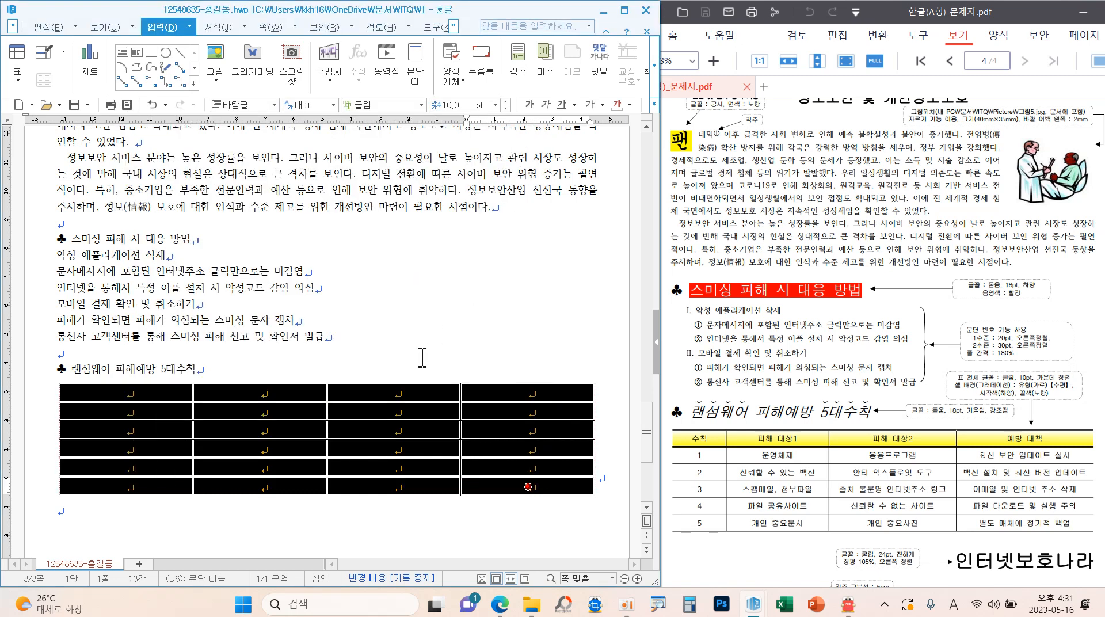
- Apply a 0.5 mm double line to the outer top and bottom borders of the whole table
{"action": "key", "text": "l"}
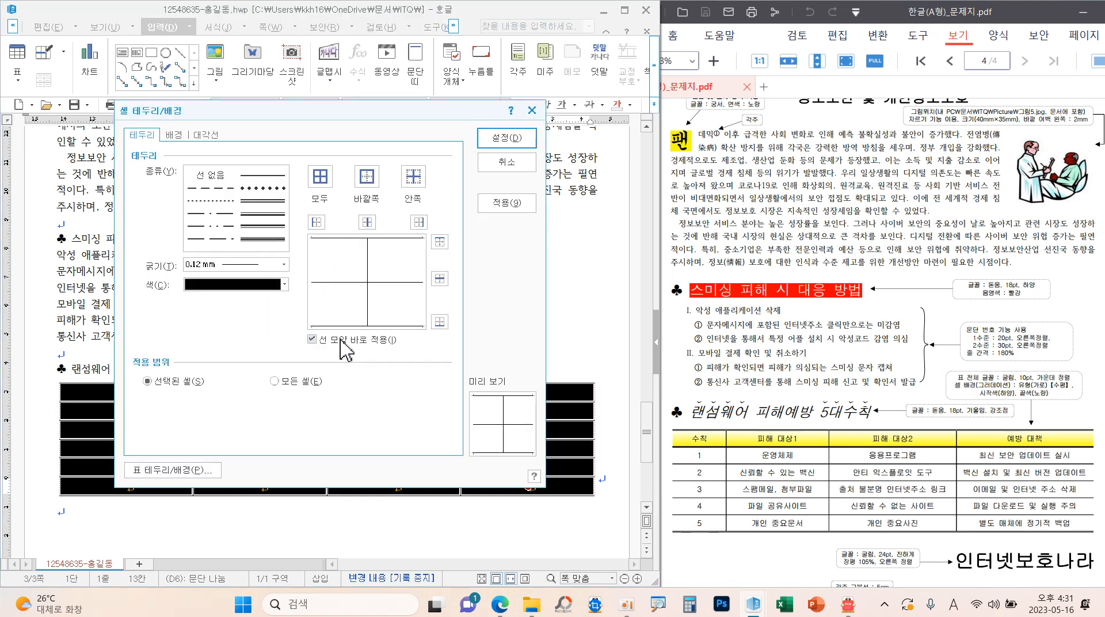
{"action": "left_click", "coordinate": [270, 201]}
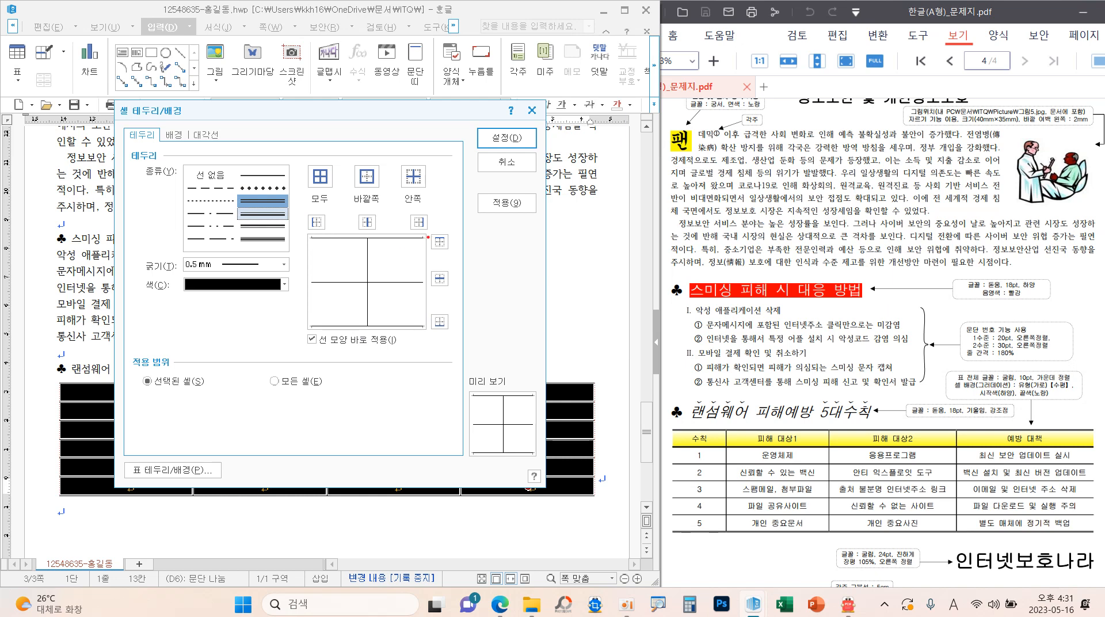
{"action": "left_click_drag", "start_coordinate": [436, 315], "coordinate": [470, 309]}
{"action": "left_click", "coordinate": [439, 241]}
{"action": "left_click", "coordinate": [439, 321]}
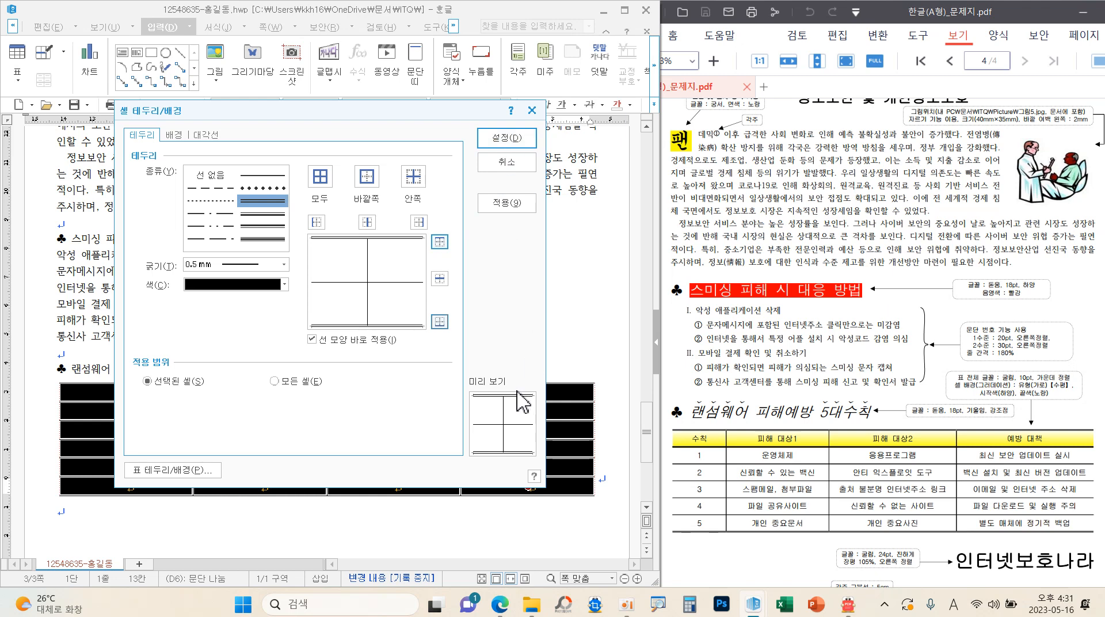
{"action": "mouse_move", "coordinate": [449, 379]}
{"action": "left_mouse_down"}
{"action": "mouse_move", "coordinate": [584, 477]}
{"action": "mouse_move", "coordinate": [562, 480]}
{"action": "left_mouse_up"}
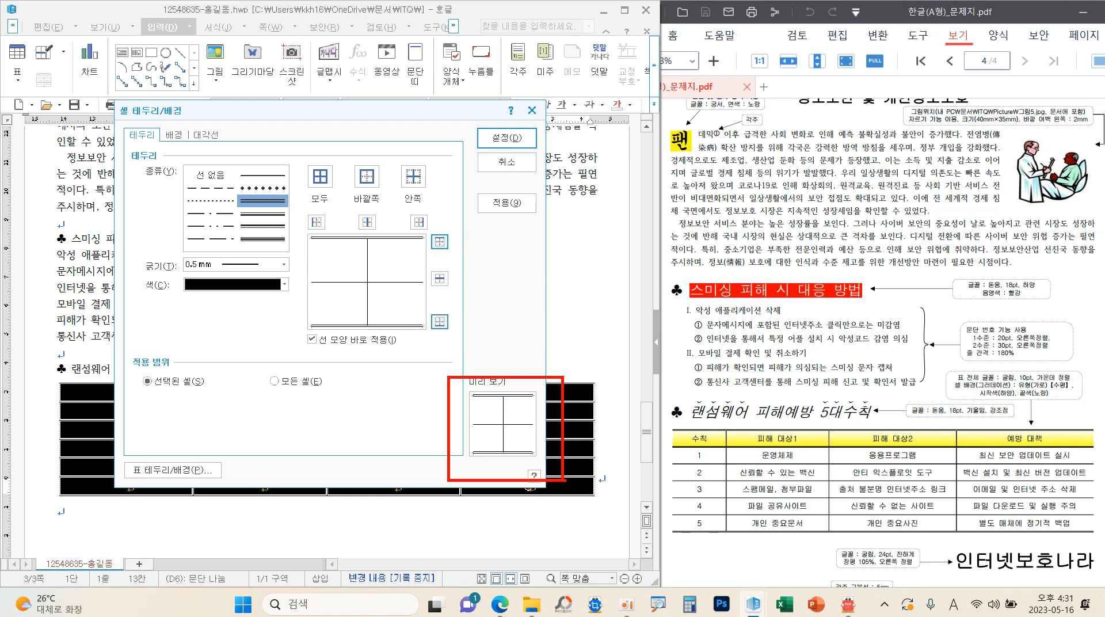
{"action": "left_click", "coordinate": [506, 137]}
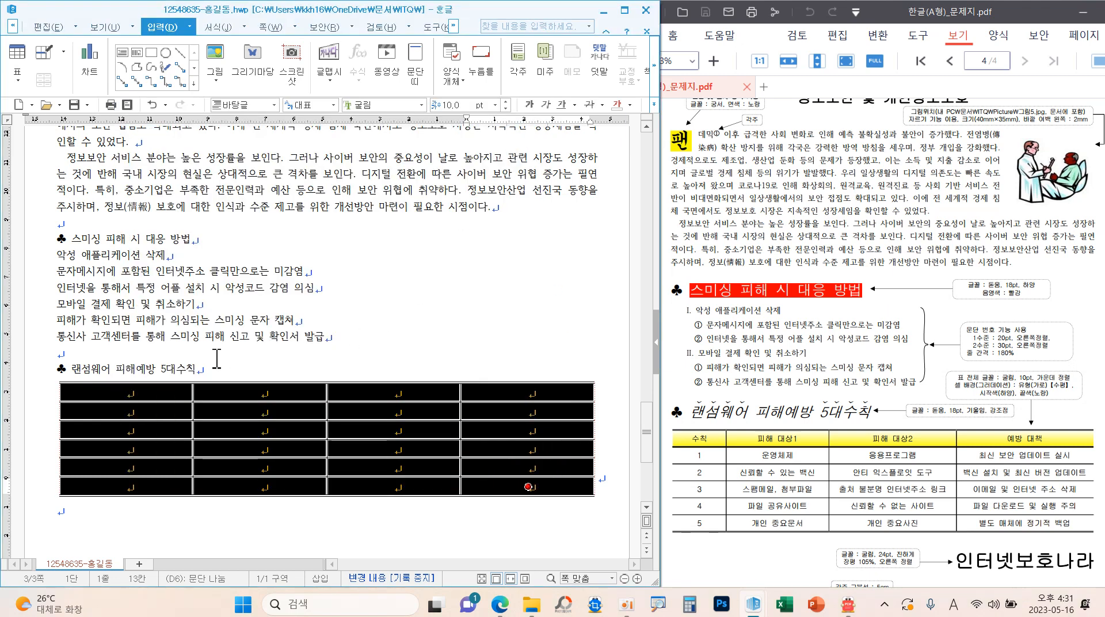
- Apply a 0.5 mm double line to the bottom border of the table's first row
{"action": "left_click_drag", "start_coordinate": [181, 393], "coordinate": [502, 397]}
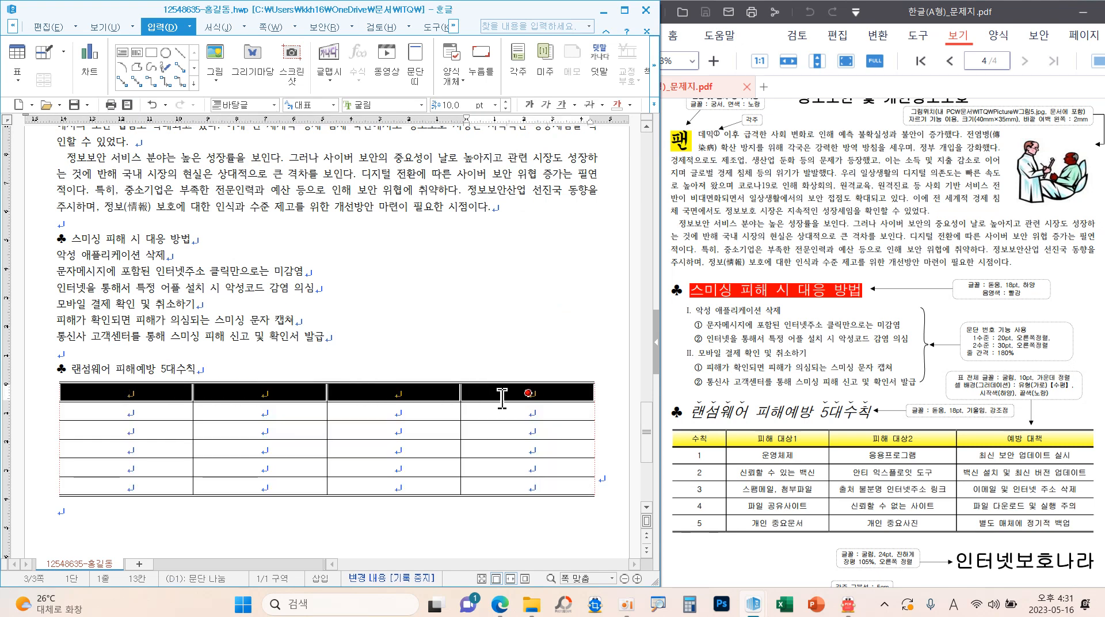
{"action": "key", "text": "l"}
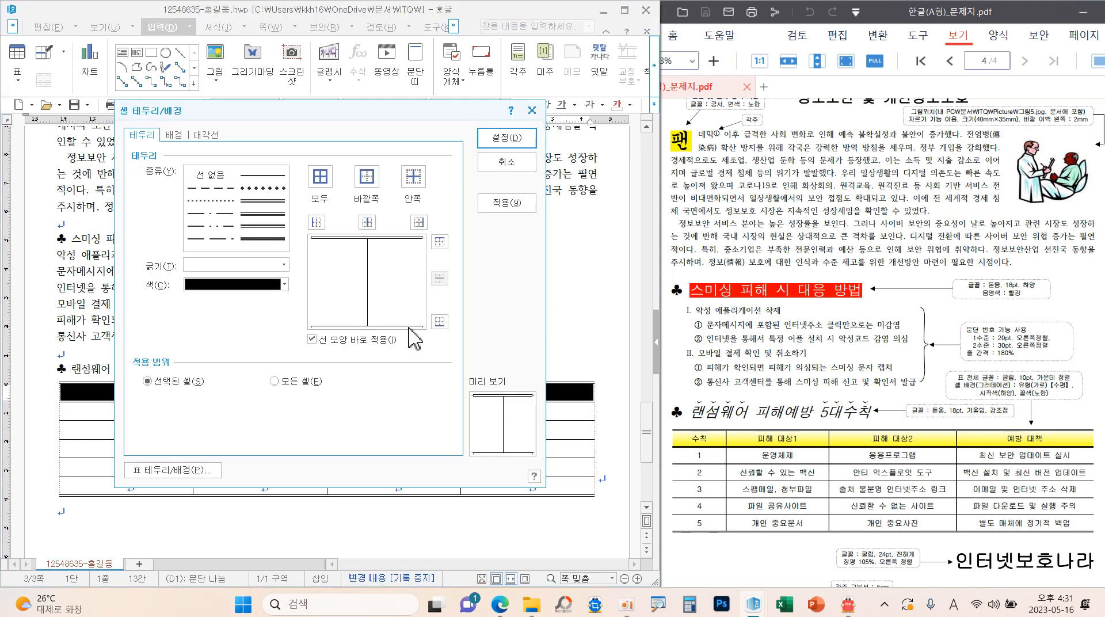
{"action": "left_click", "coordinate": [264, 200]}
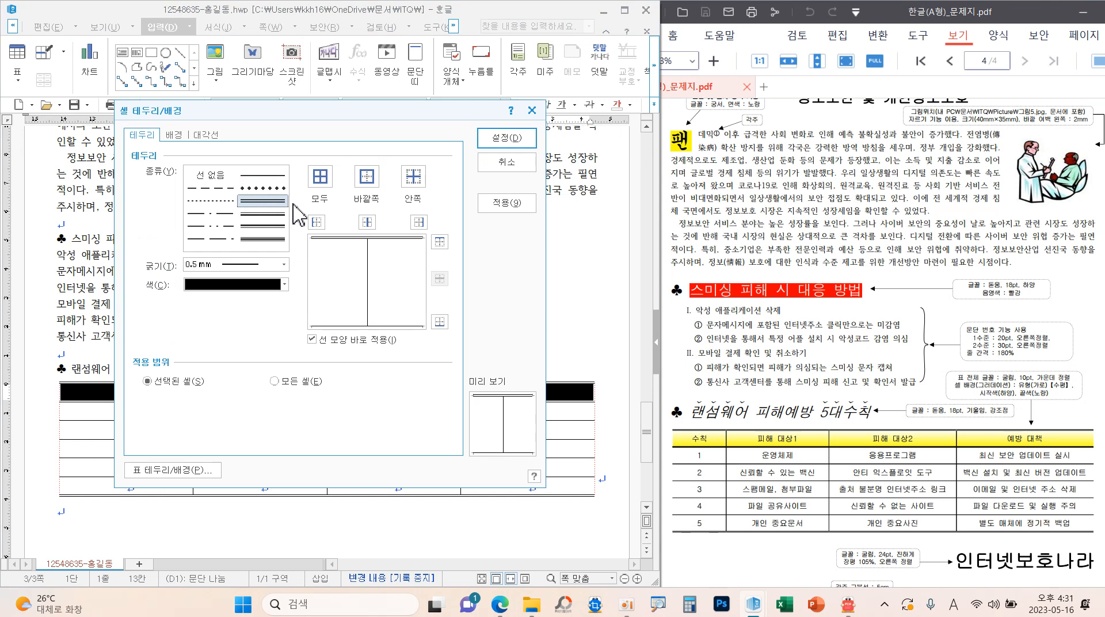
{"action": "left_click", "coordinate": [440, 322]}
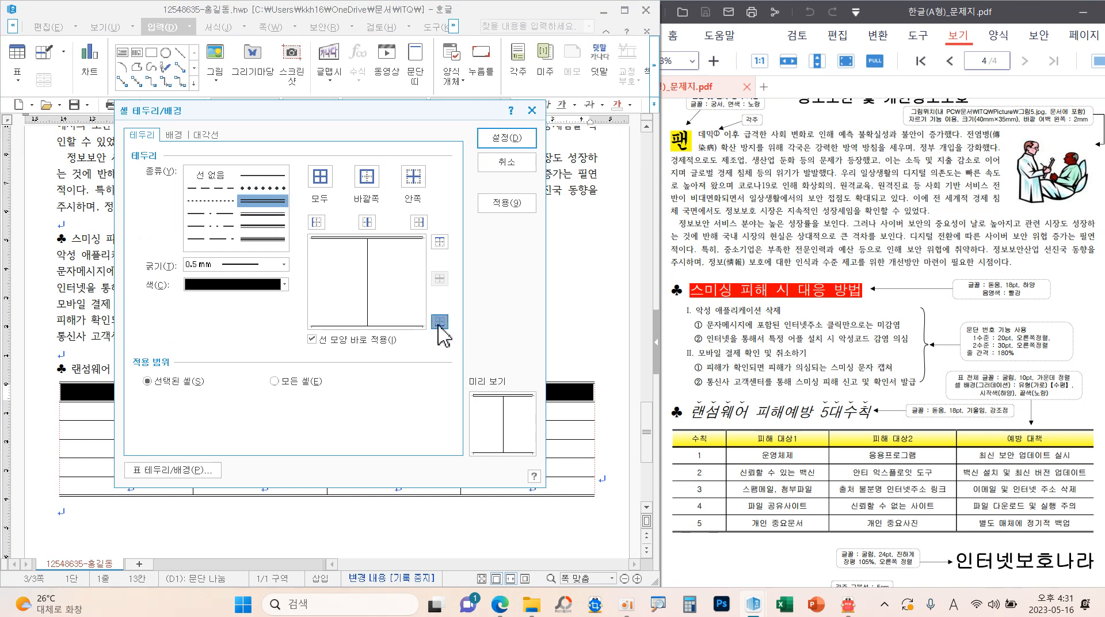
{"action": "left_click", "coordinate": [507, 138]}
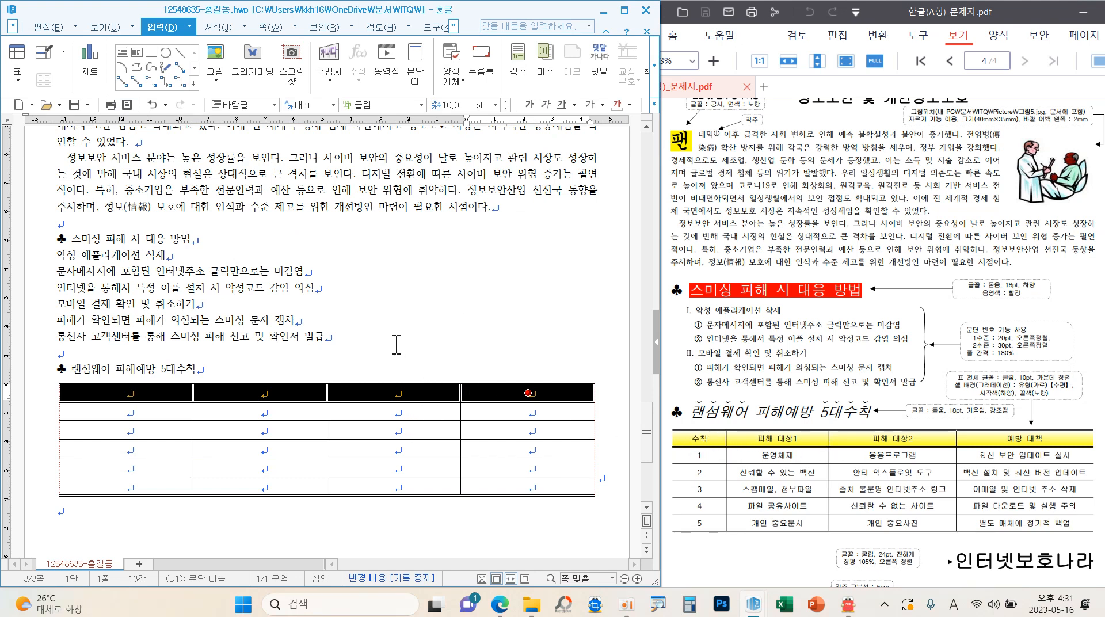
- Fill the table's first row with a 수평 gradient using white as the start color and yellow as the end color
{"action": "key", "text": "l"}
{"action": "left_click", "coordinate": [182, 227]}
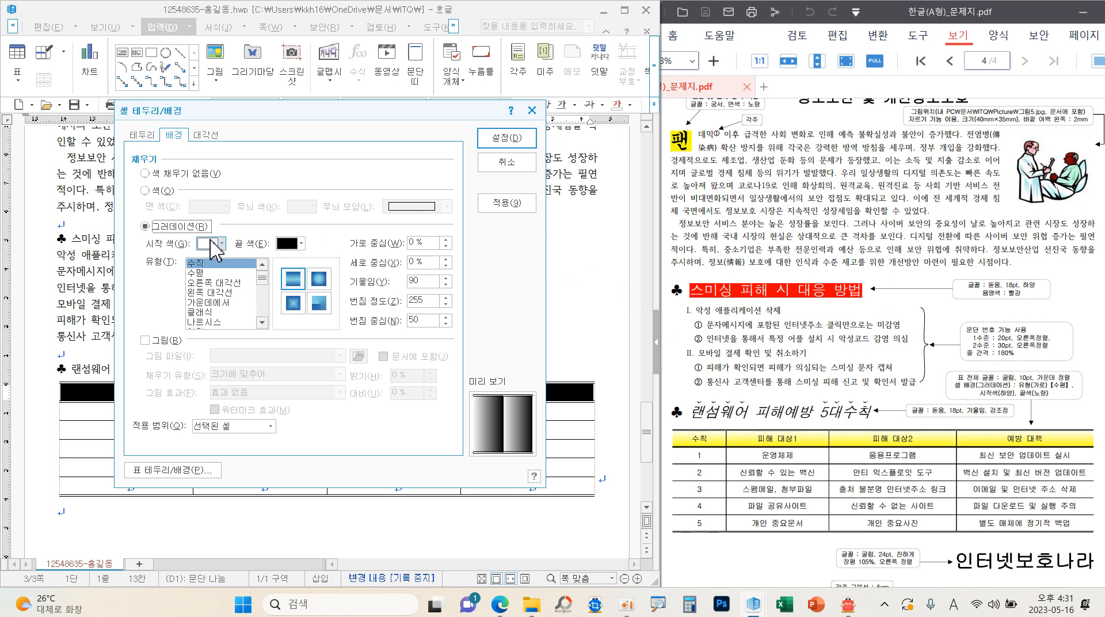
{"action": "left_click", "coordinate": [286, 243]}
{"action": "left_click", "coordinate": [326, 283]}
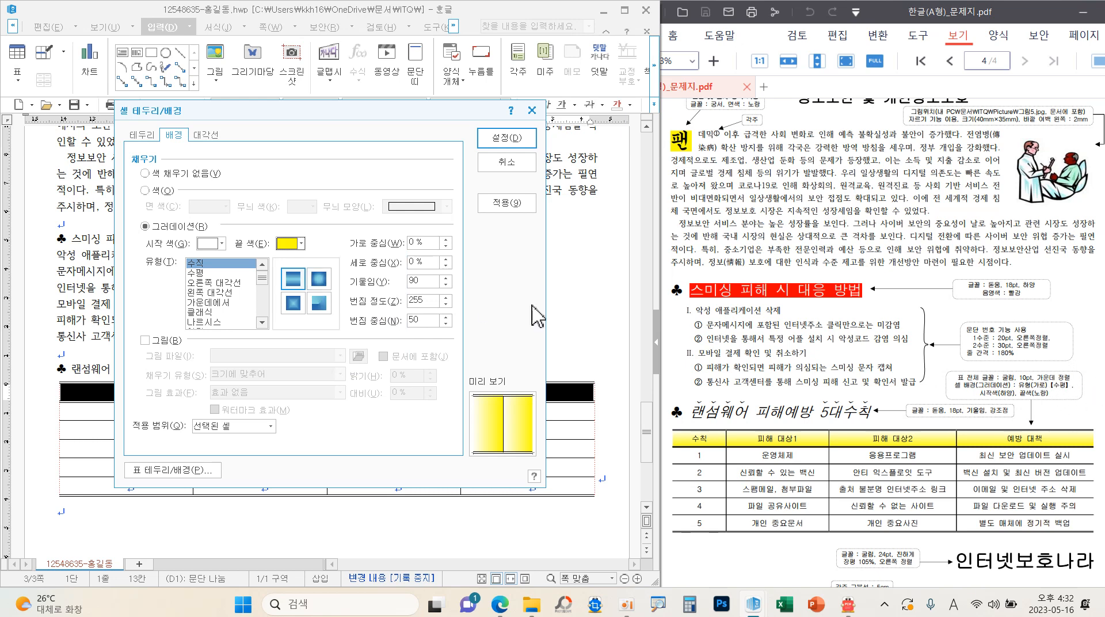
{"action": "left_click", "coordinate": [212, 273]}
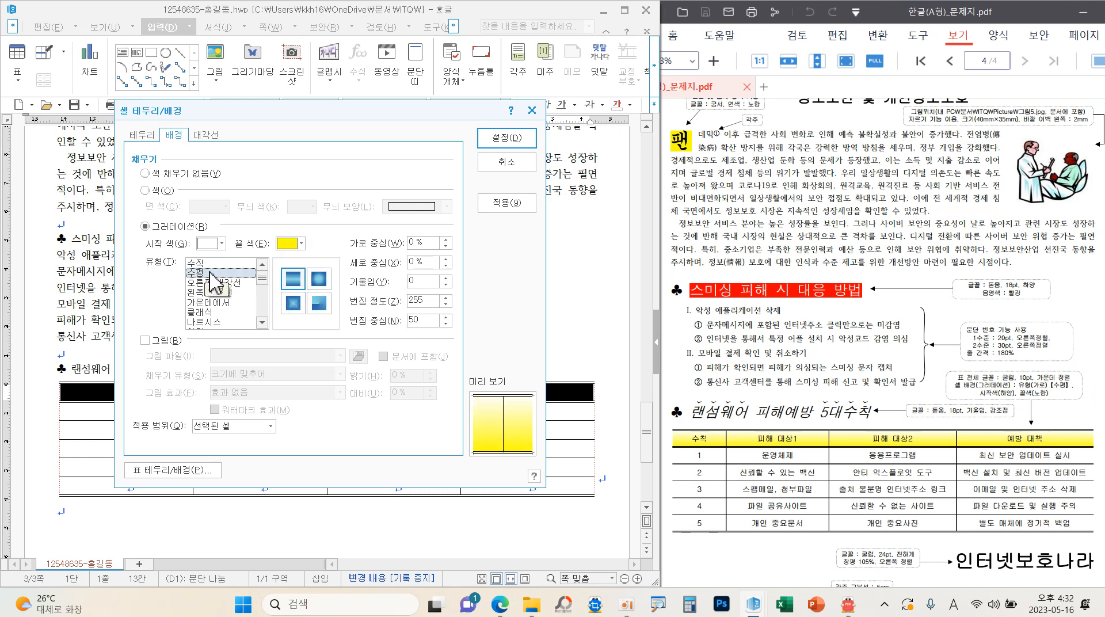
{"action": "key", "text": "ctrl+2"}
{"action": "left_click_drag", "start_coordinate": [202, 228], "coordinate": [229, 221]}
{"action": "mouse_move", "coordinate": [228, 299]}
{"action": "left_mouse_down"}
{"action": "mouse_move", "coordinate": [240, 272]}
{"action": "mouse_move", "coordinate": [230, 300]}
{"action": "left_mouse_up"}
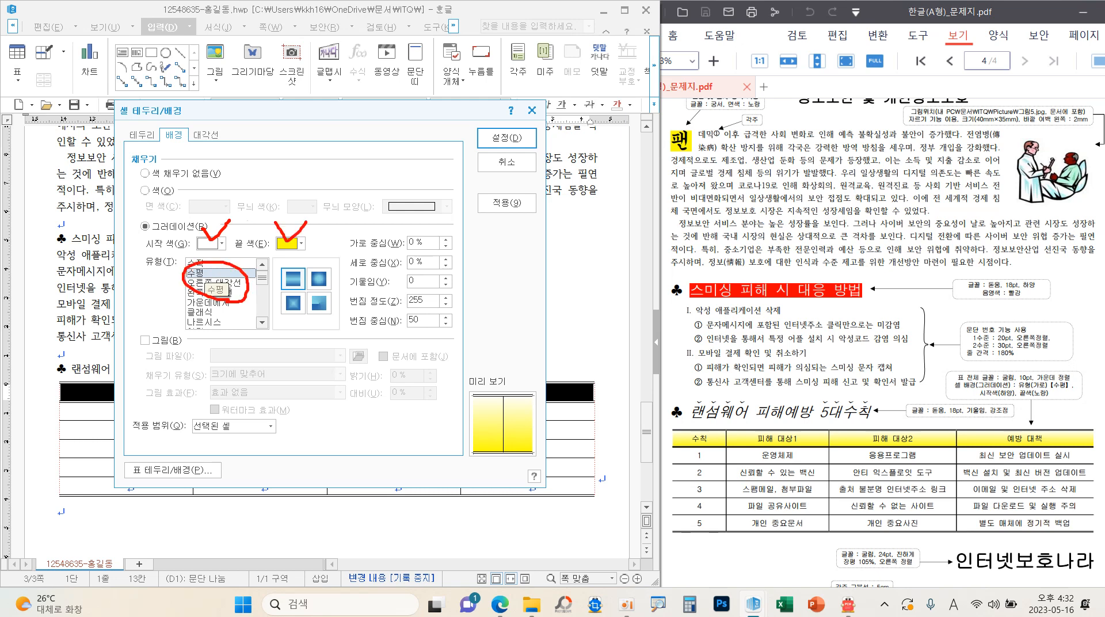
{"action": "key", "text": "Escape"}
{"action": "left_click", "coordinate": [518, 141]}
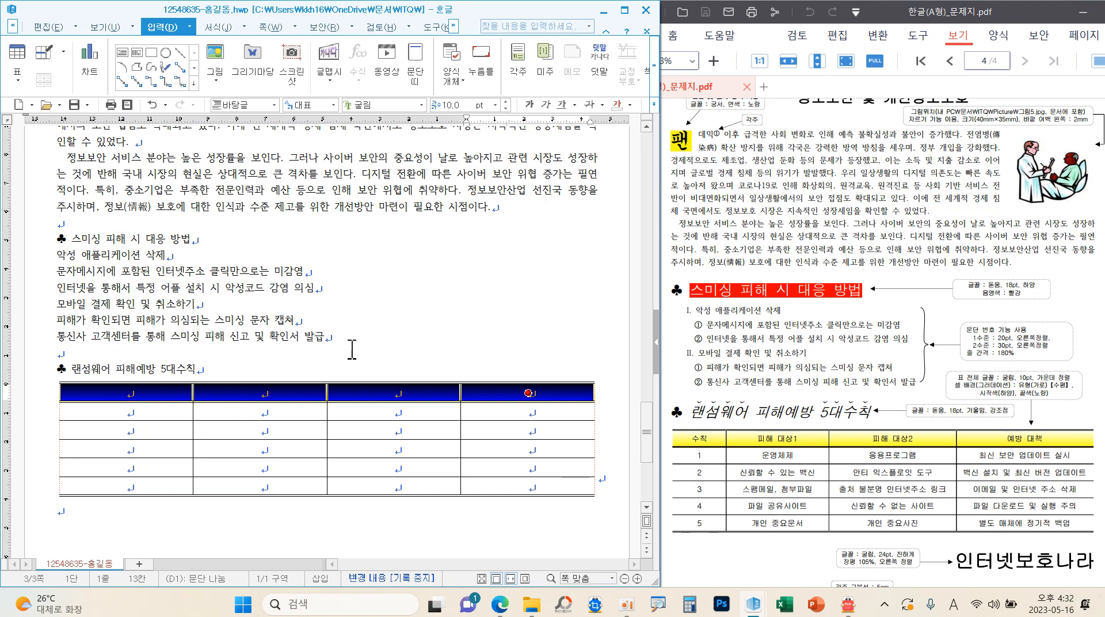
- Adjust the table's column widths, making the first column narrowest and the last wide enough for single-line entries
{"action": "left_click", "coordinate": [179, 391]}
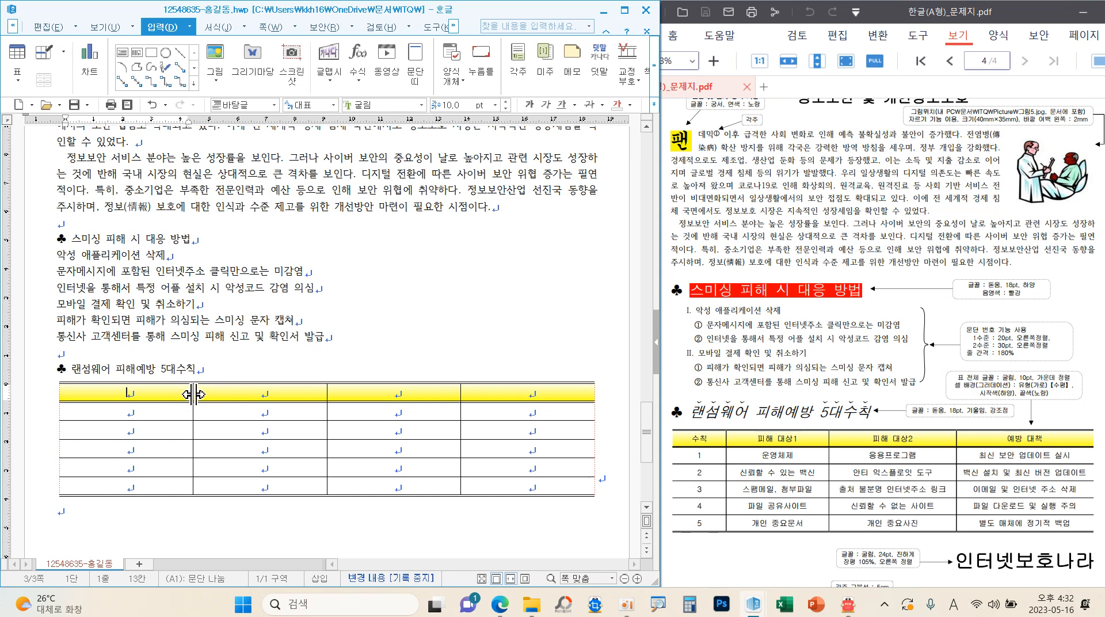
{"action": "left_click_drag", "start_coordinate": [193, 394], "coordinate": [147, 396]}
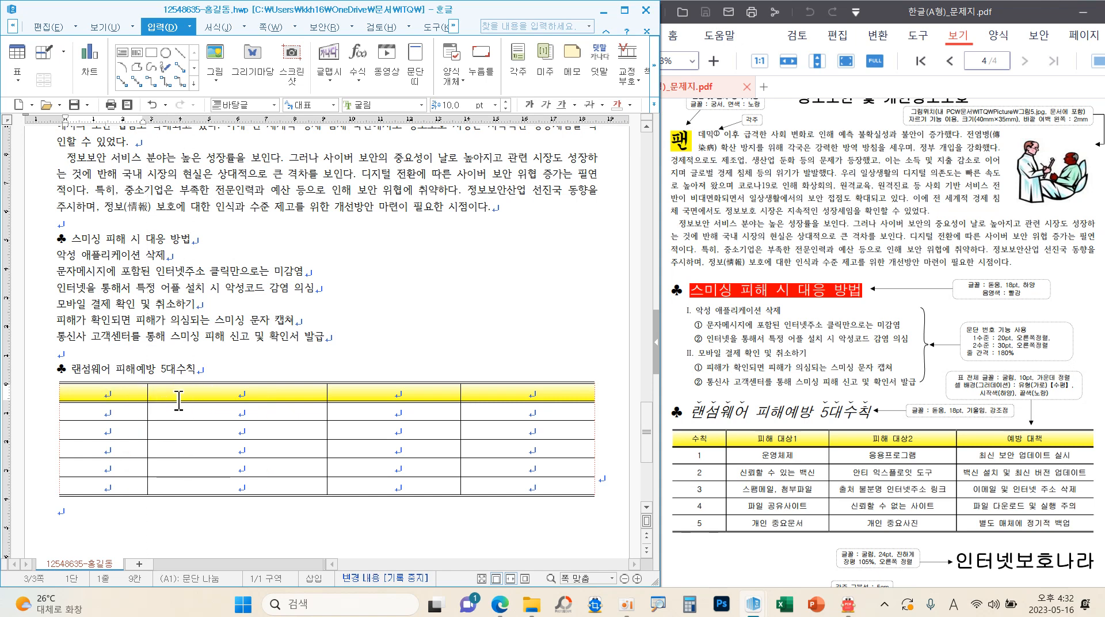
{"action": "left_click_drag", "start_coordinate": [327, 394], "coordinate": [263, 394]}
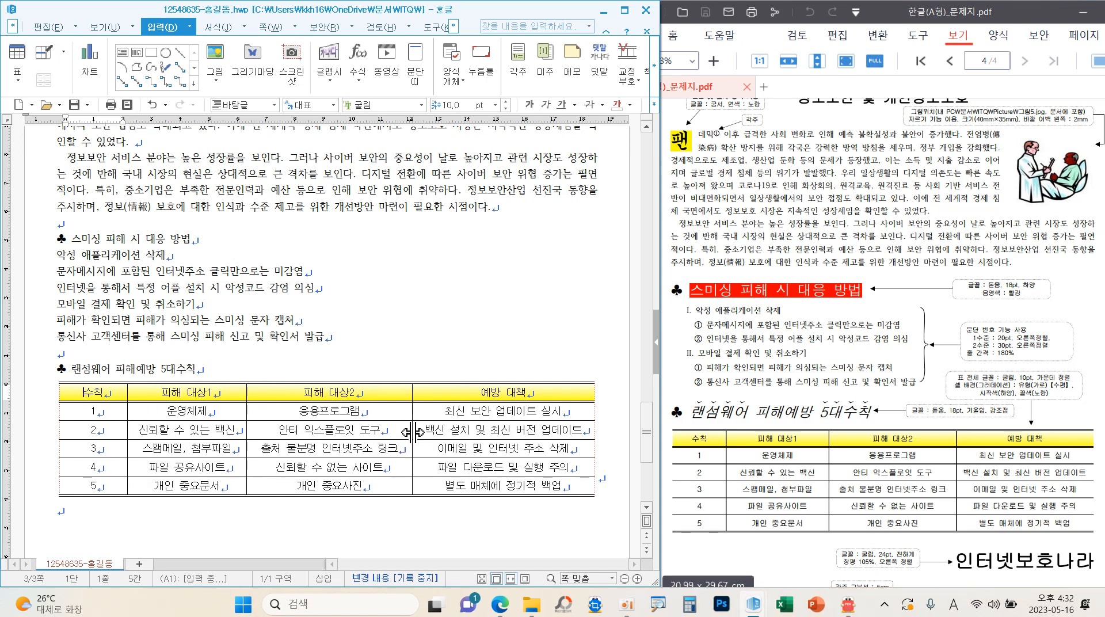
{"action": "left_click_drag", "start_coordinate": [414, 448], "coordinate": [447, 447]}
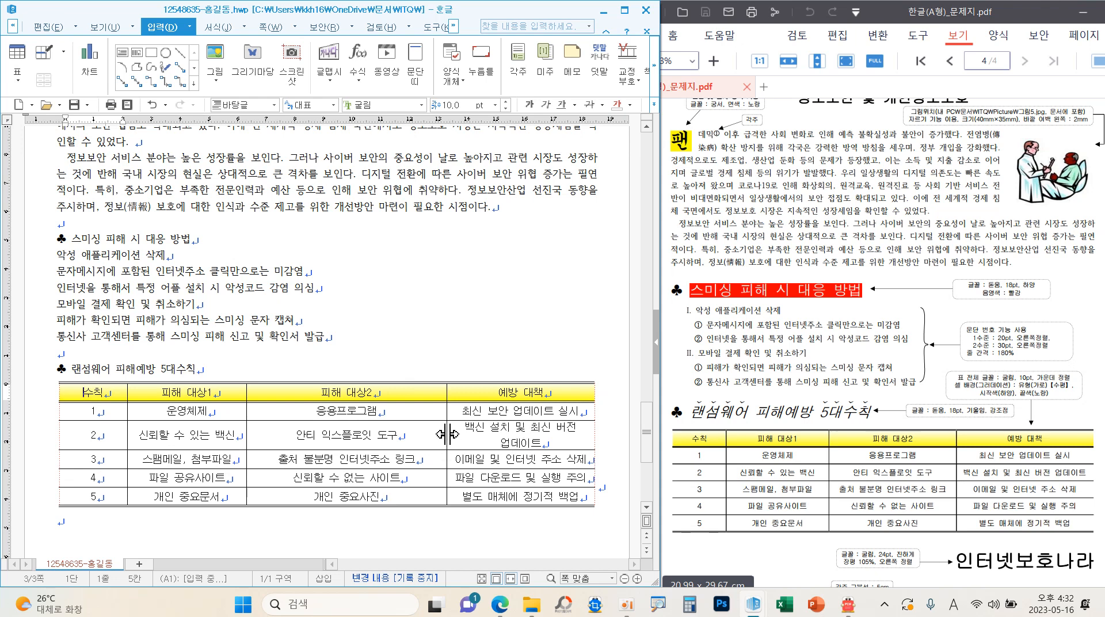
{"action": "left_click_drag", "start_coordinate": [447, 433], "coordinate": [412, 433]}
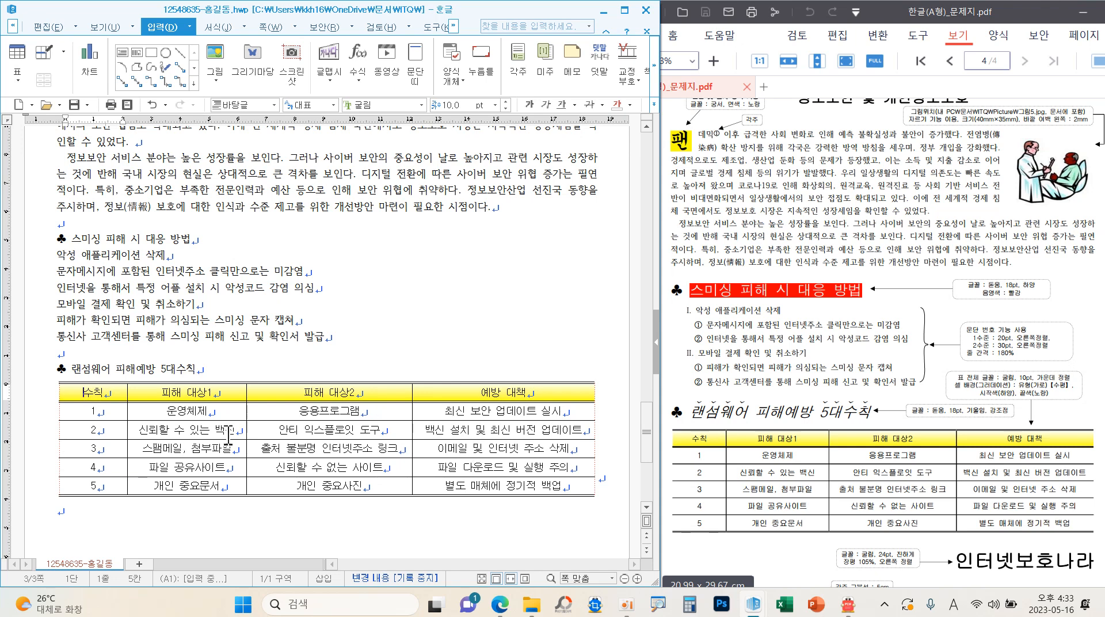
- Add the line "인터넷보호나라" below the table, leaving one blank line in between
{"action": "left_click", "coordinate": [65, 514]}
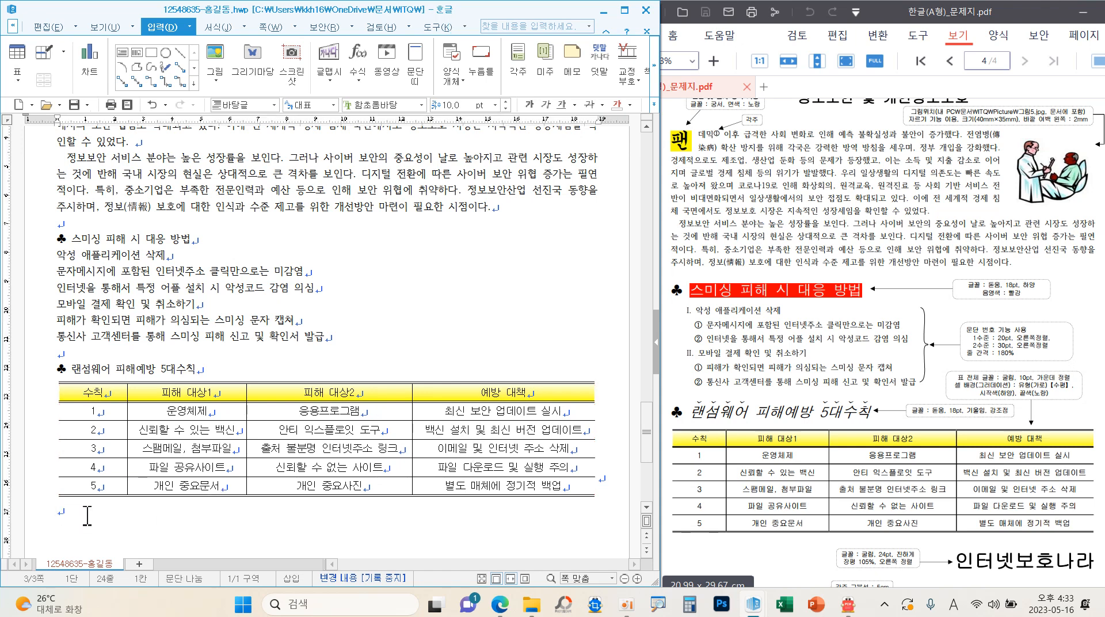
{"action": "key", "text": "Return"}
{"action": "type", "text": "인터"}
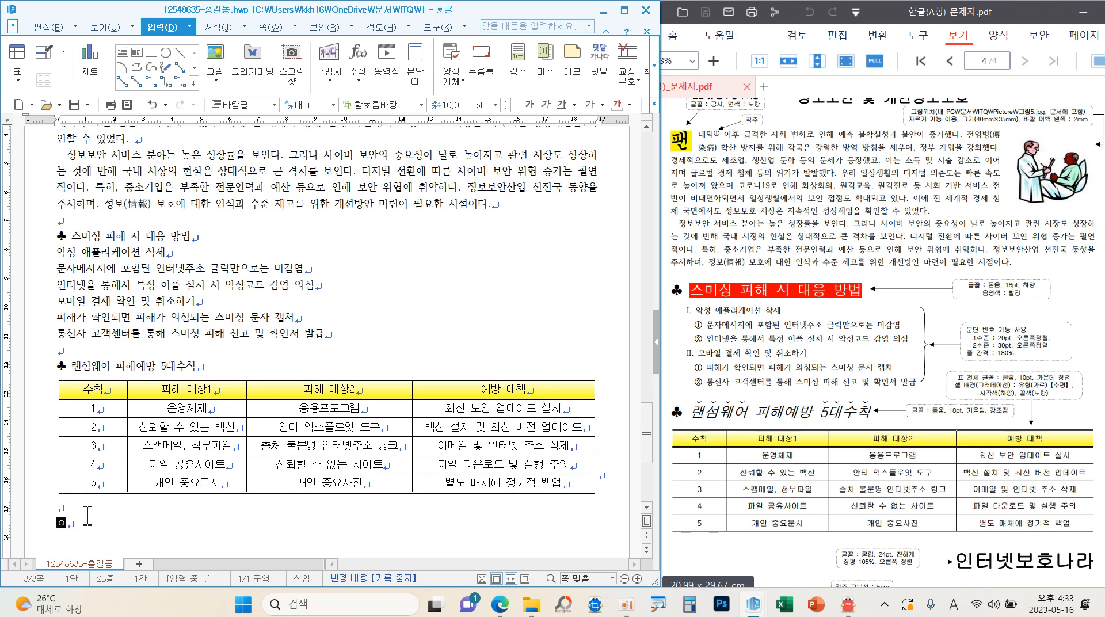
{"action": "type", "text": "넷보호나라"}
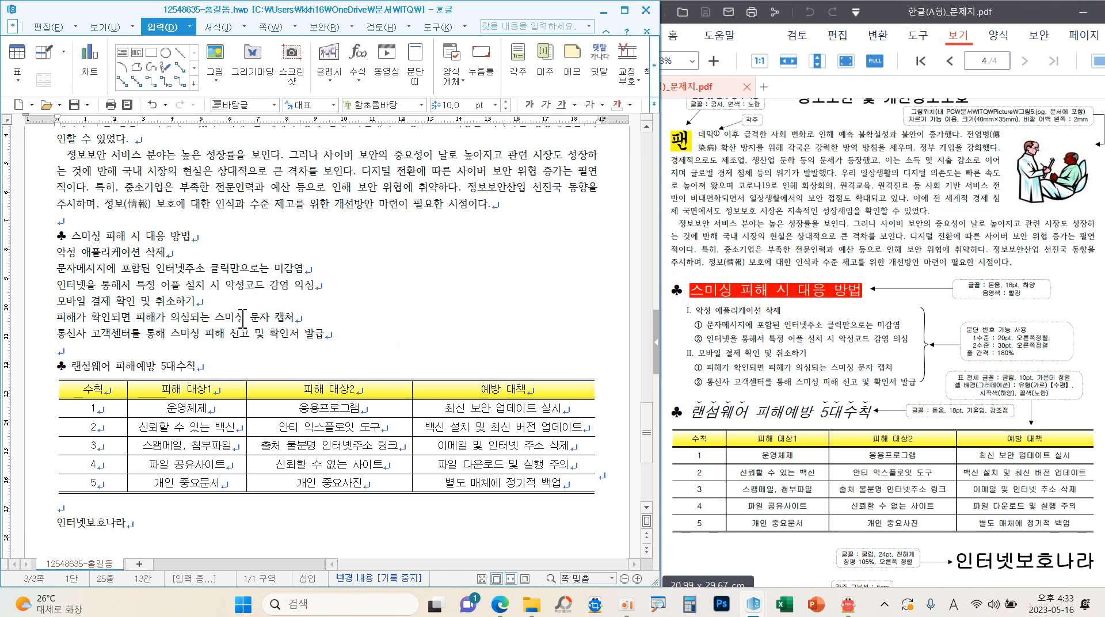
- Insert a footnote right after the word 팬데믹 at the start of the article's first paragraph
{"action": "scroll", "coordinate": [245, 289], "scroll_direction": "down", "scroll_amount": 3}
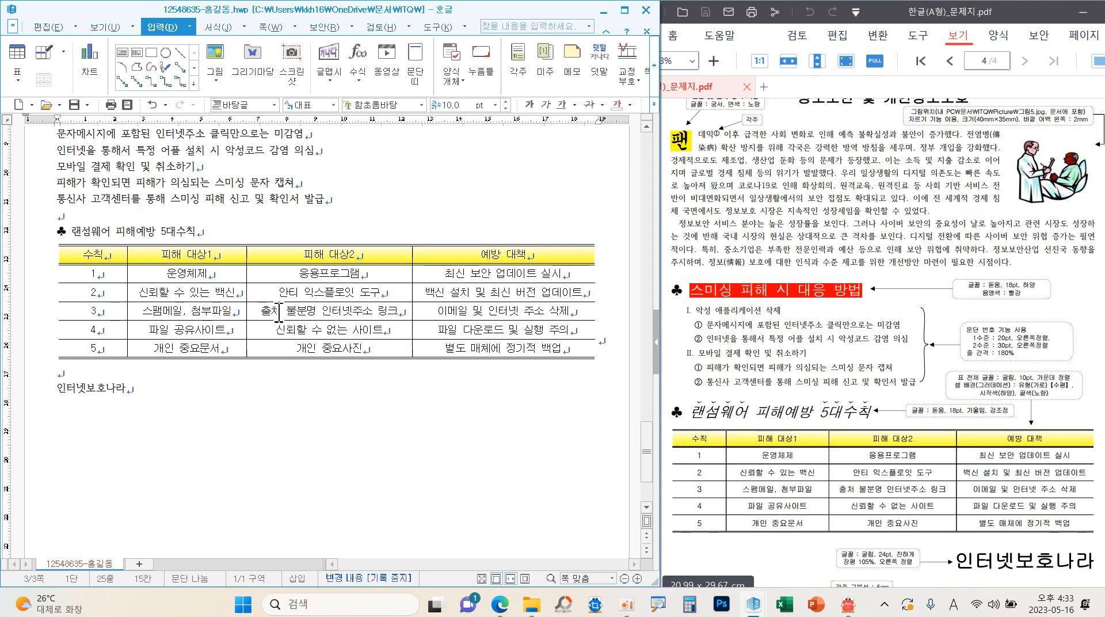
{"action": "scroll", "coordinate": [278, 313], "scroll_direction": "up", "scroll_amount": 6}
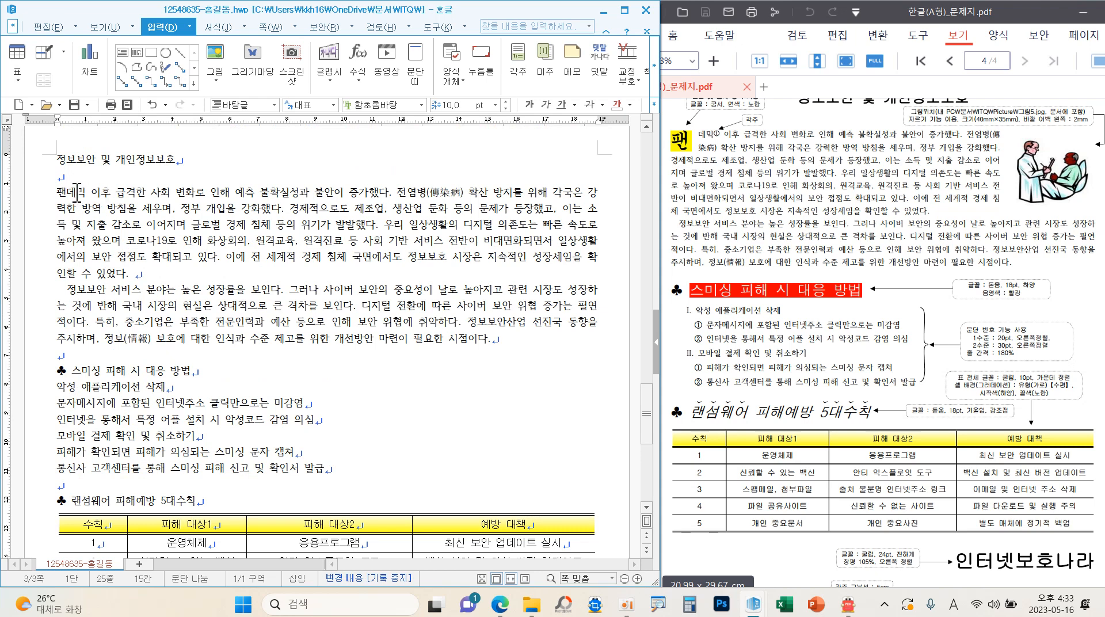
{"action": "left_click", "coordinate": [86, 191]}
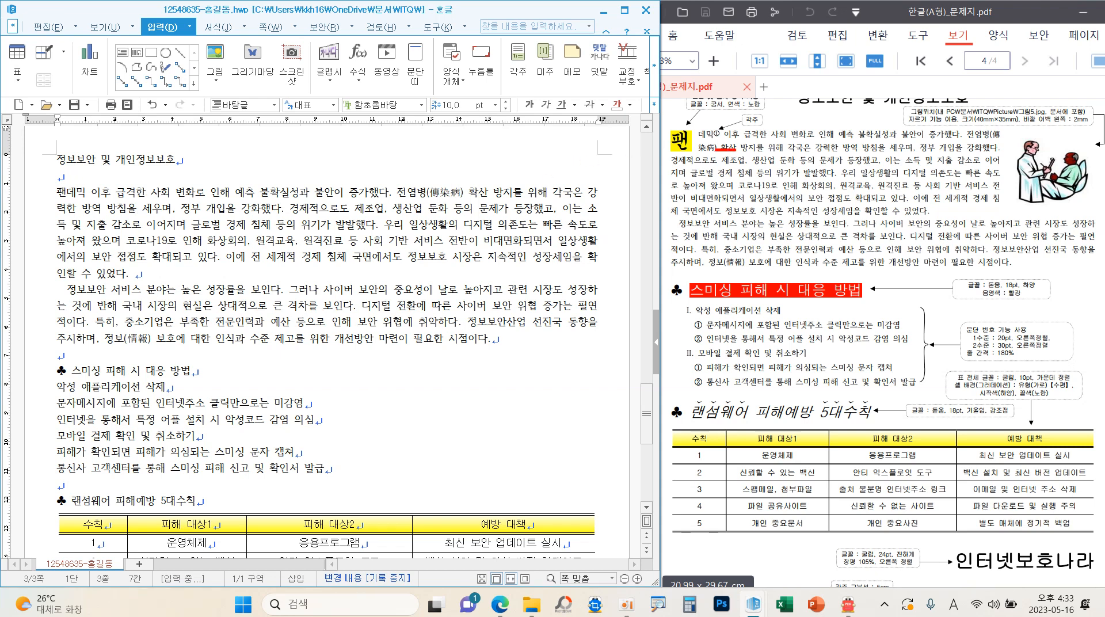
{"action": "left_click_drag", "start_coordinate": [715, 151], "coordinate": [731, 130]}
{"action": "key", "text": "Escape"}
{"action": "left_click", "coordinate": [521, 75]}
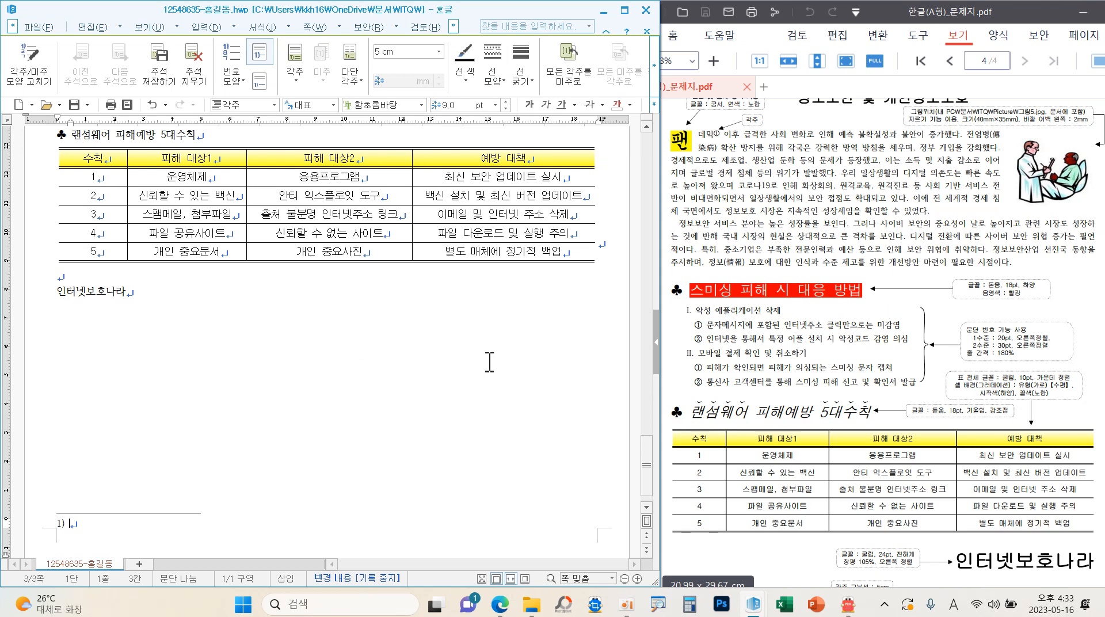
- Change the footnote's number format to ①,②,③, matching the footnote in the exam paper
{"action": "scroll", "coordinate": [812, 438], "scroll_direction": "down", "scroll_amount": 2}
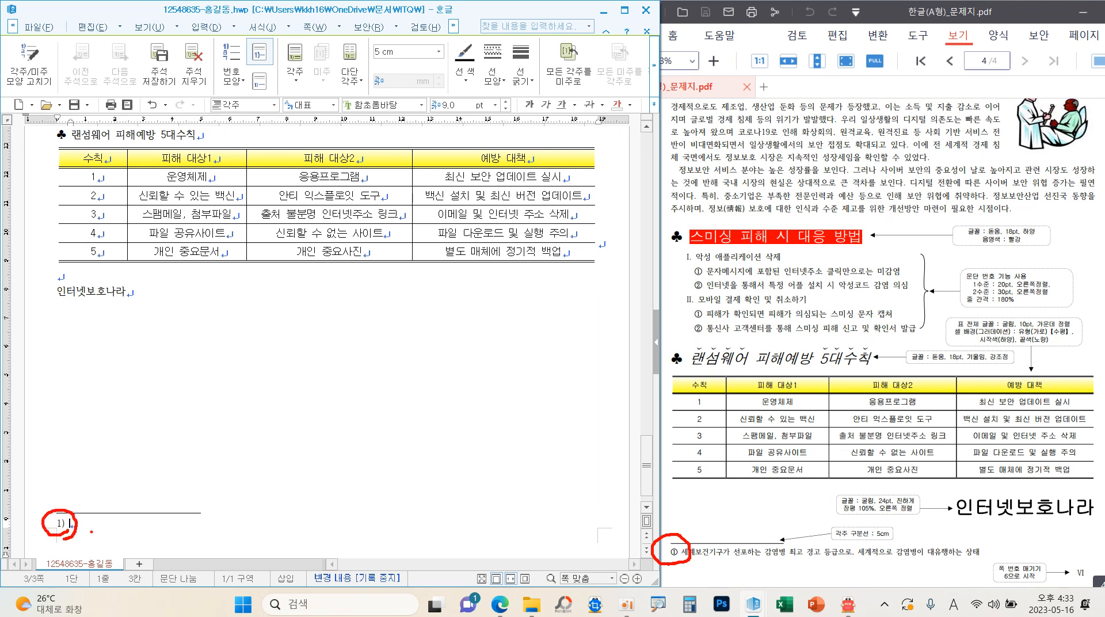
{"action": "key", "text": "Escape"}
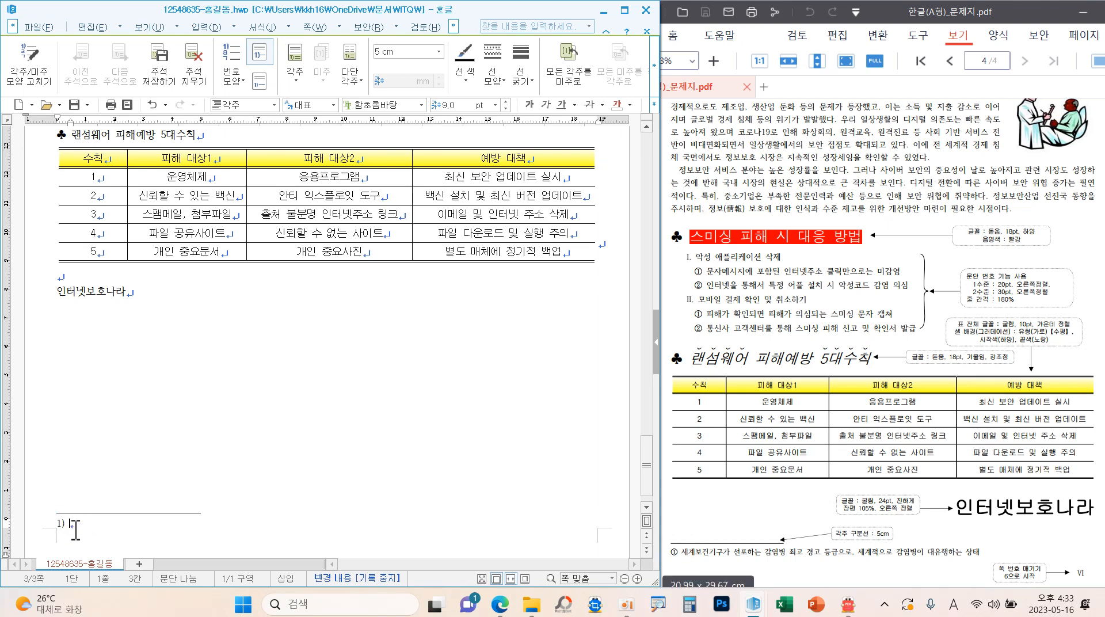
{"action": "right_click", "coordinate": [75, 529]}
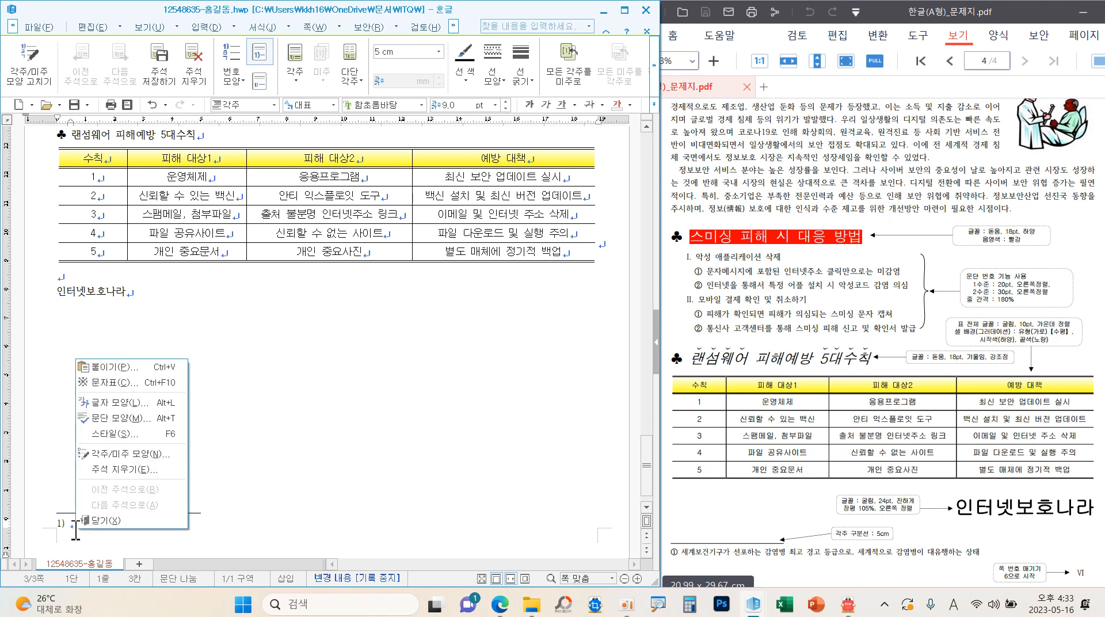
{"action": "left_click", "coordinate": [121, 454]}
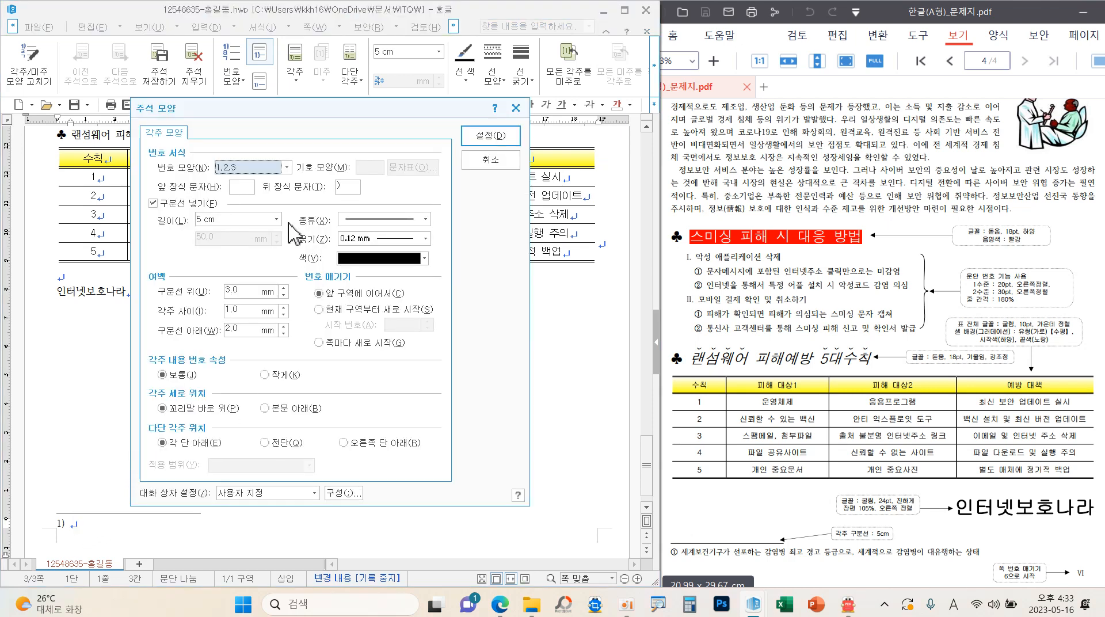
{"action": "key", "text": "ctrl+2"}
{"action": "mouse_move", "coordinate": [141, 147]}
{"action": "left_mouse_down"}
{"action": "mouse_move", "coordinate": [261, 183]}
{"action": "mouse_move", "coordinate": [303, 179]}
{"action": "left_mouse_up"}
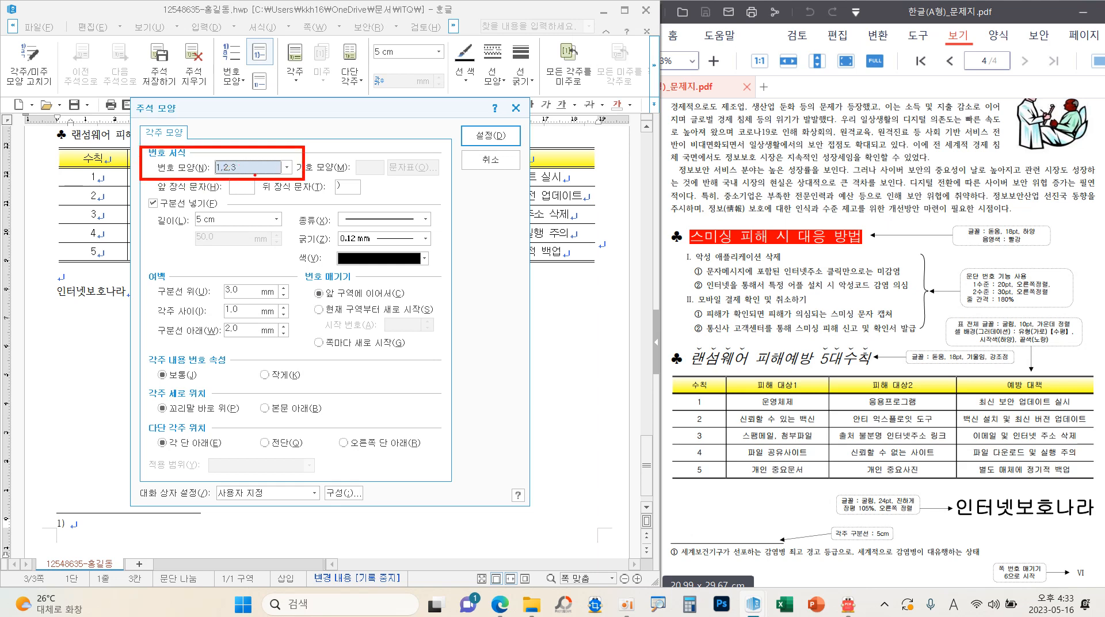
{"action": "key", "text": "Escape"}
{"action": "left_click", "coordinate": [271, 172]}
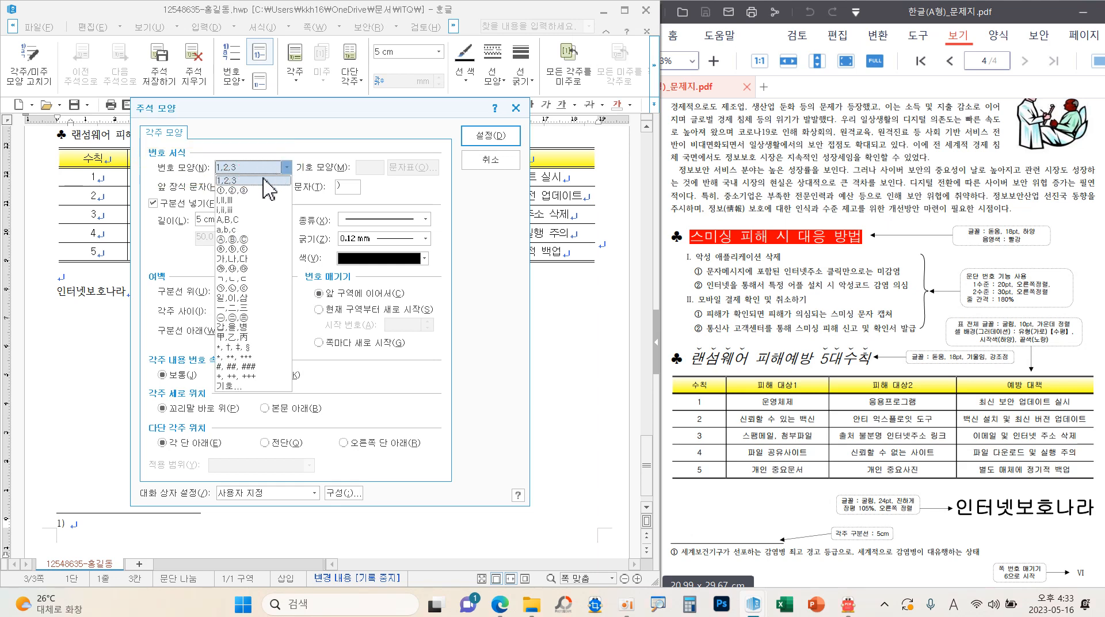
{"action": "left_click", "coordinate": [253, 190]}
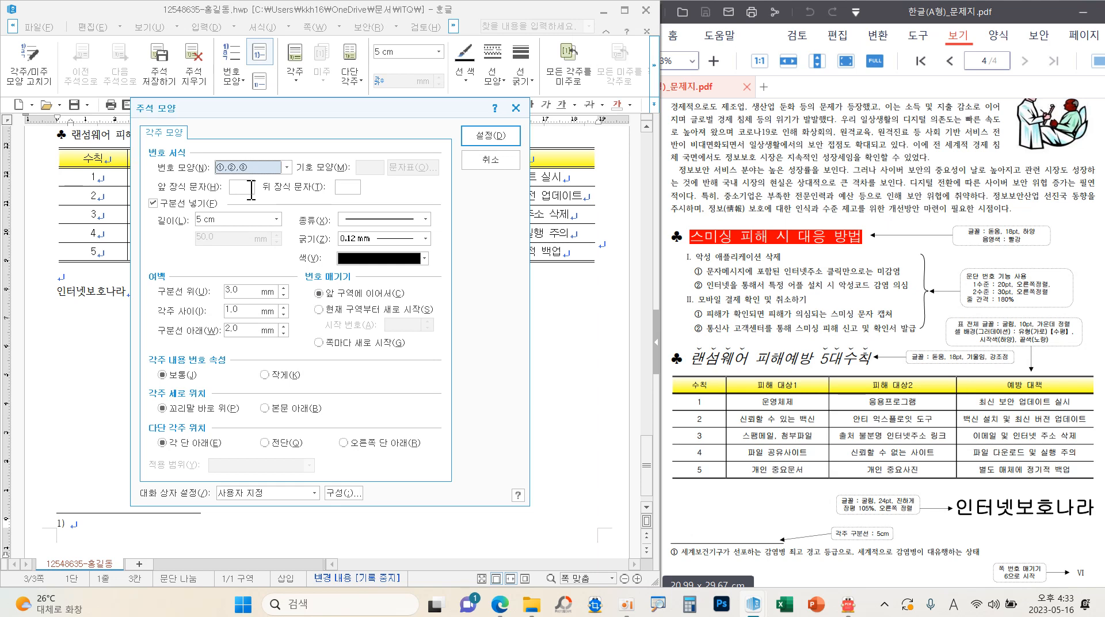
{"action": "left_click", "coordinate": [475, 137]}
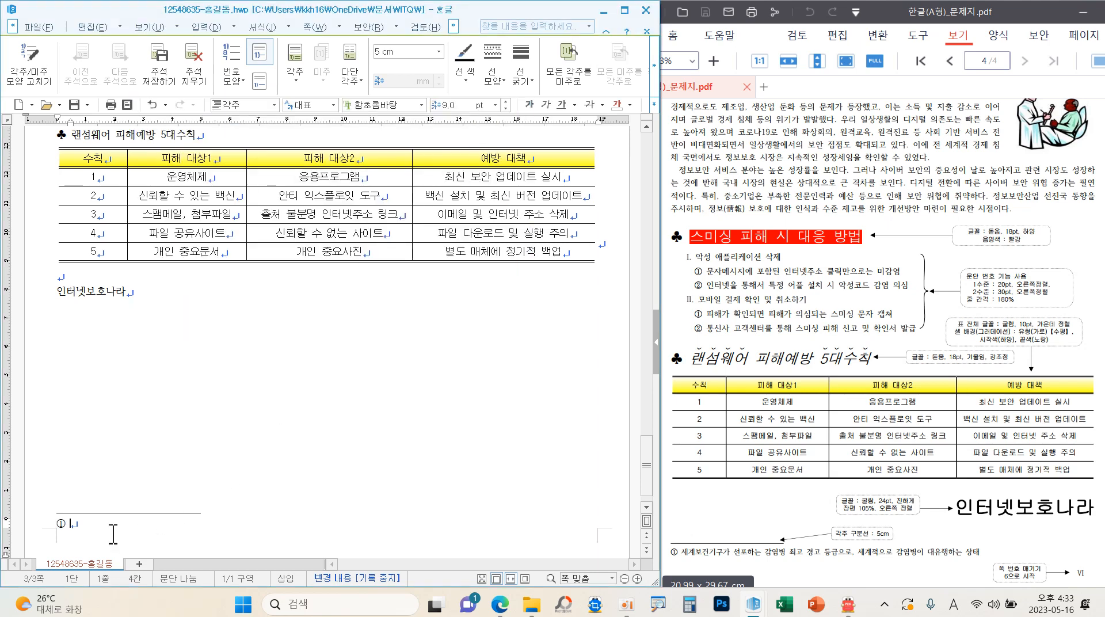
- Enter the footnote text "세계보건기구가 선포하는 감염병 최고 경고 등급으로, 세계적으로 감염병이 대유행하는 상태"
{"action": "type", "text": "ㅅ"}
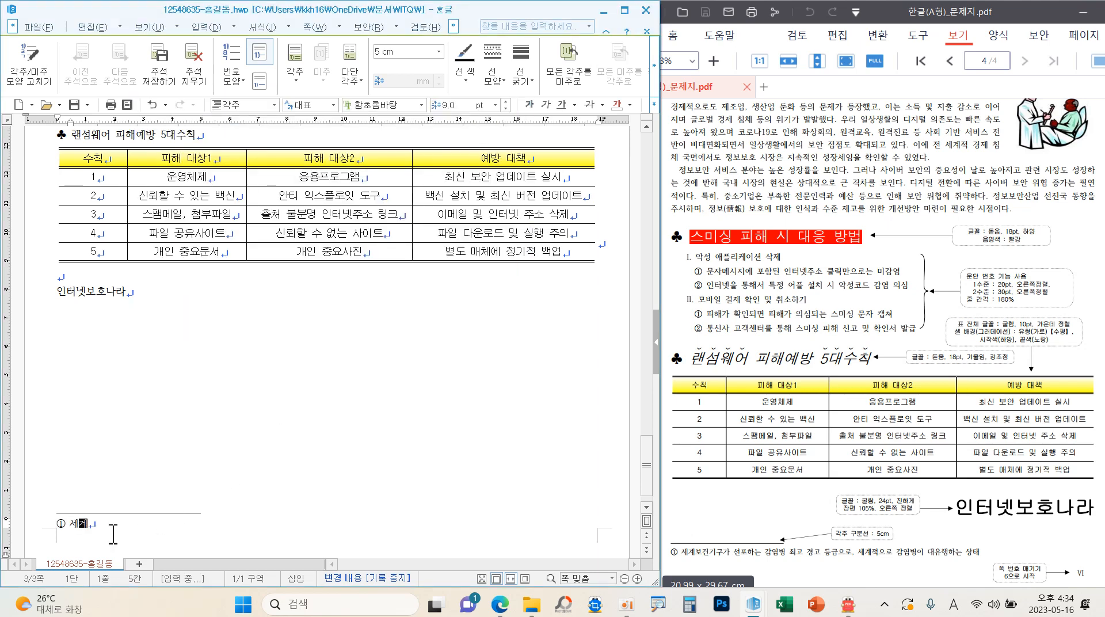
{"action": "type", "text": "기구"}
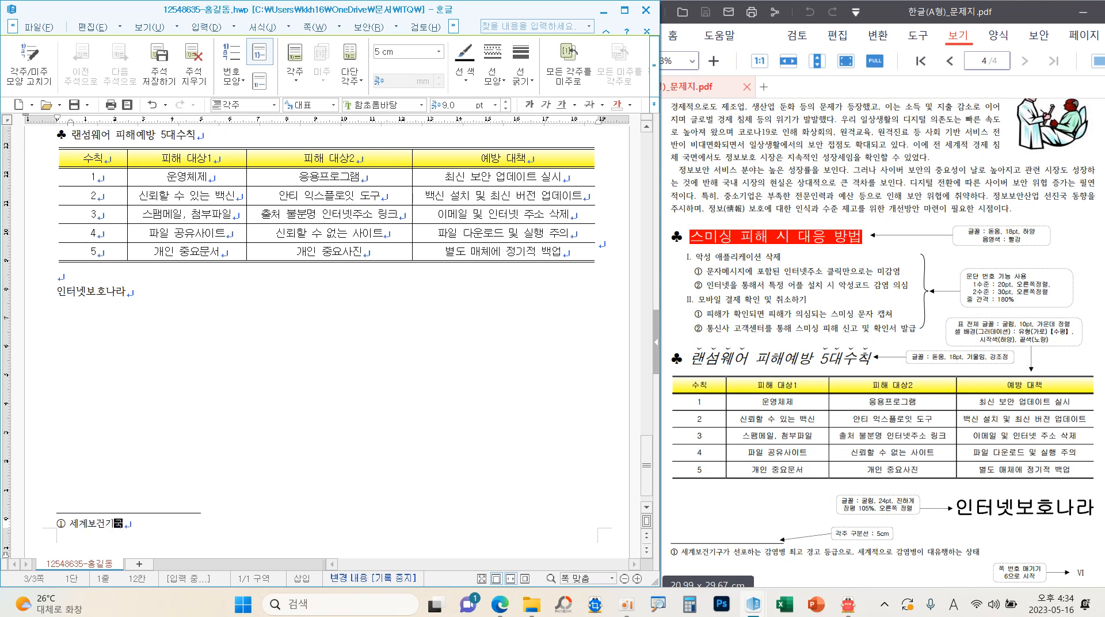
{"action": "type", "text": "가 ㅅ"}
{"action": "type", "text": "포하는 가"}
{"action": "type", "text": "염병 최고"}
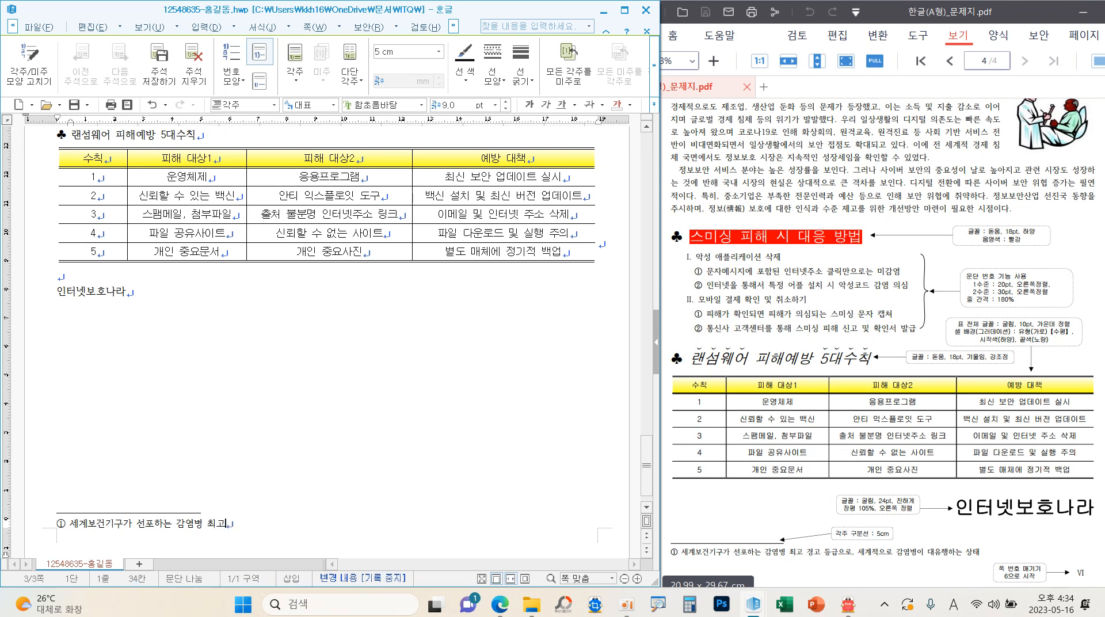
{"action": "type", "text": " 경고  경"}
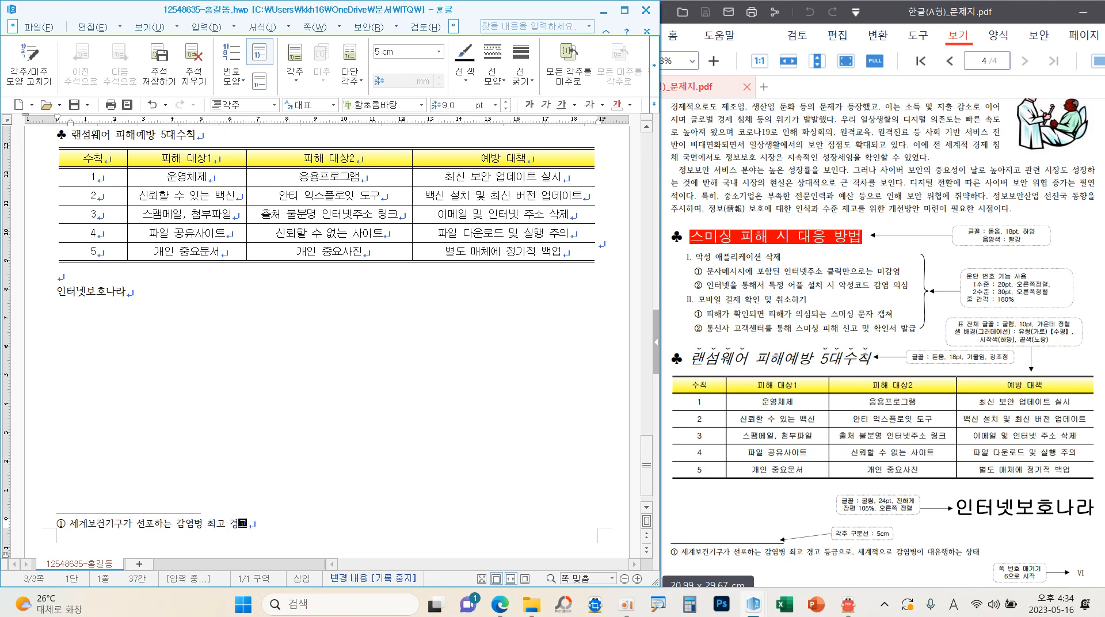
{"action": "type", "text": "고 등급으"}
{"action": "type", "text": "로, ㅅ"}
{"action": "type", "text": "계적으로 감"}
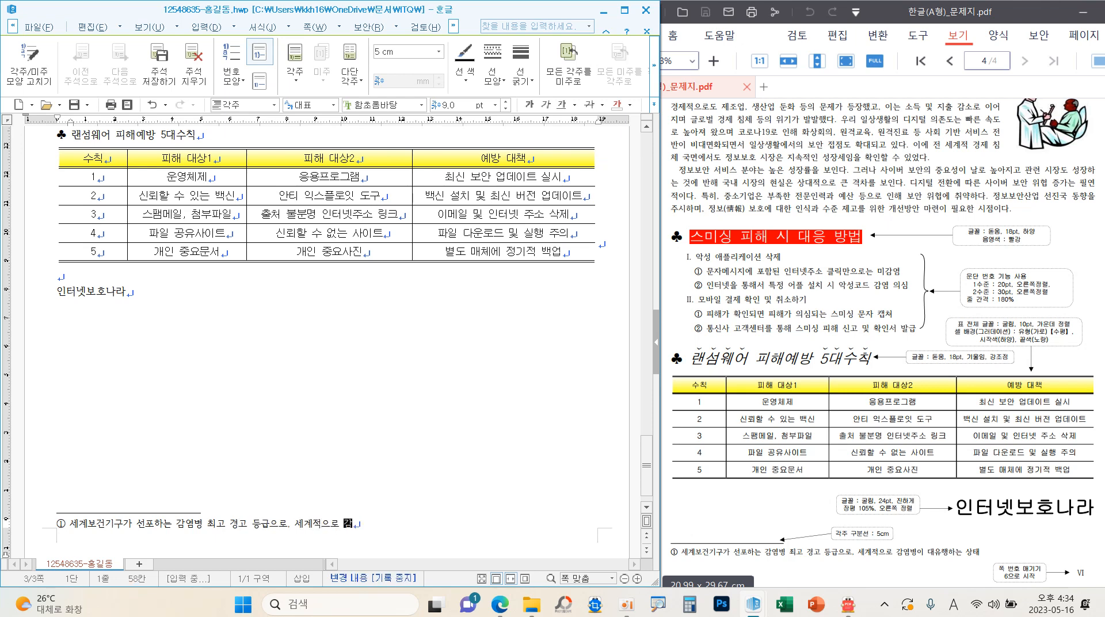
{"action": "type", "text": "염병이 "}
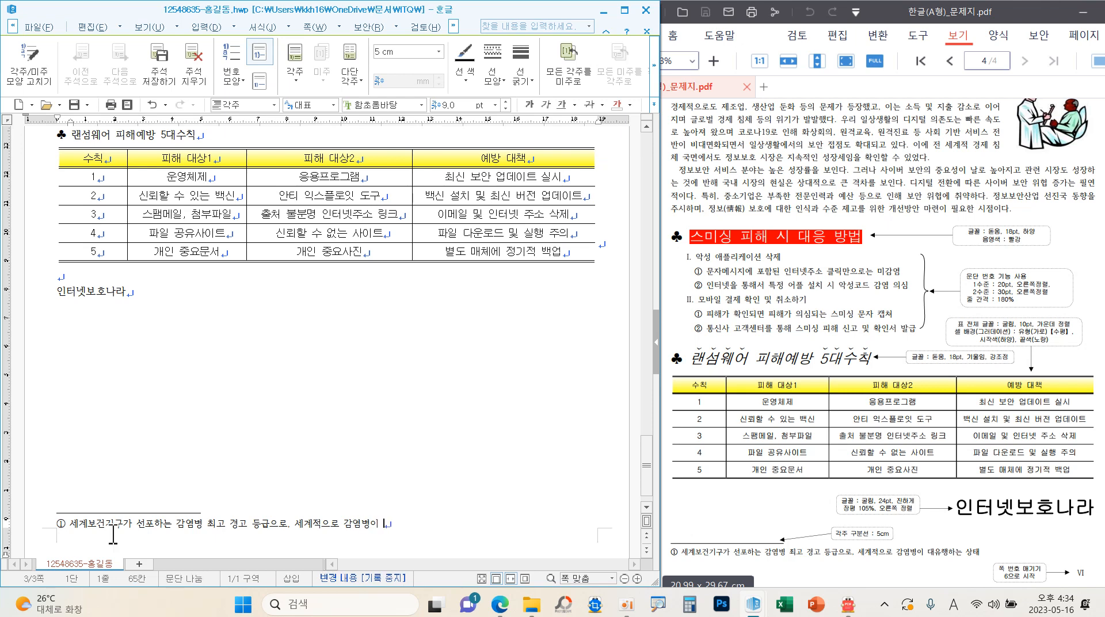
{"action": "type", "text": "ㄷㅐ유행하는 ㅅ"}
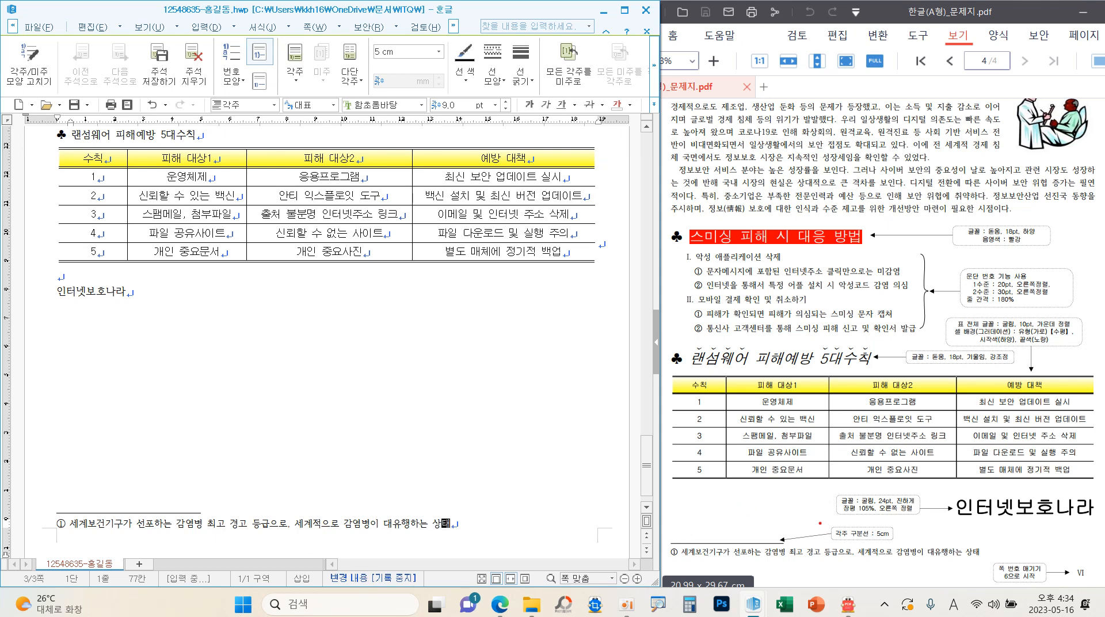
- Check the footnote separator line against the exam paper's 5cm requirement and examine the second paragraph's leading indent
{"action": "mouse_move", "coordinate": [820, 521]}
{"action": "left_mouse_down"}
{"action": "mouse_move", "coordinate": [879, 527]}
{"action": "mouse_move", "coordinate": [904, 545]}
{"action": "left_mouse_up"}
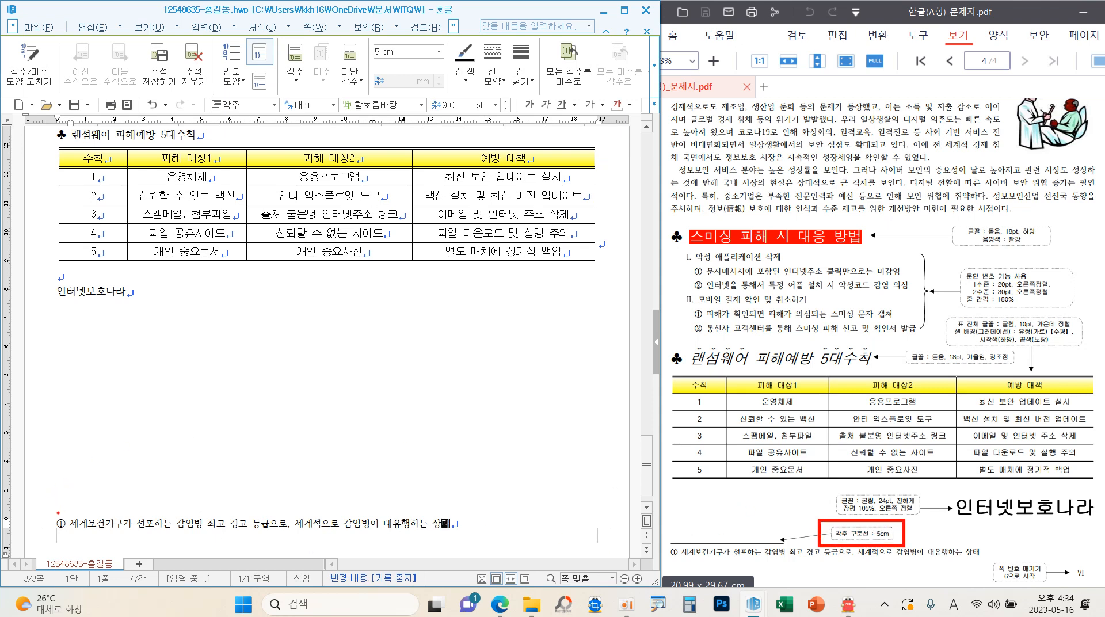
{"action": "mouse_move", "coordinate": [53, 499]}
{"action": "left_mouse_down"}
{"action": "mouse_move", "coordinate": [155, 522]}
{"action": "mouse_move", "coordinate": [217, 521]}
{"action": "left_mouse_up"}
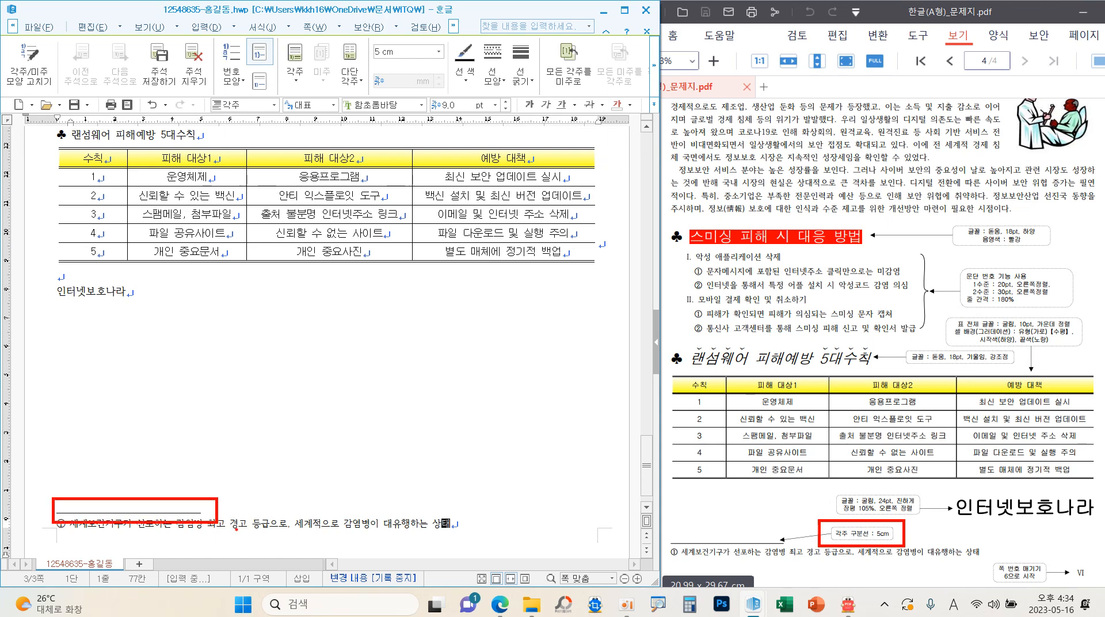
{"action": "key", "text": "Escape"}
{"action": "scroll", "coordinate": [289, 511], "scroll_direction": "up", "scroll_amount": 10}
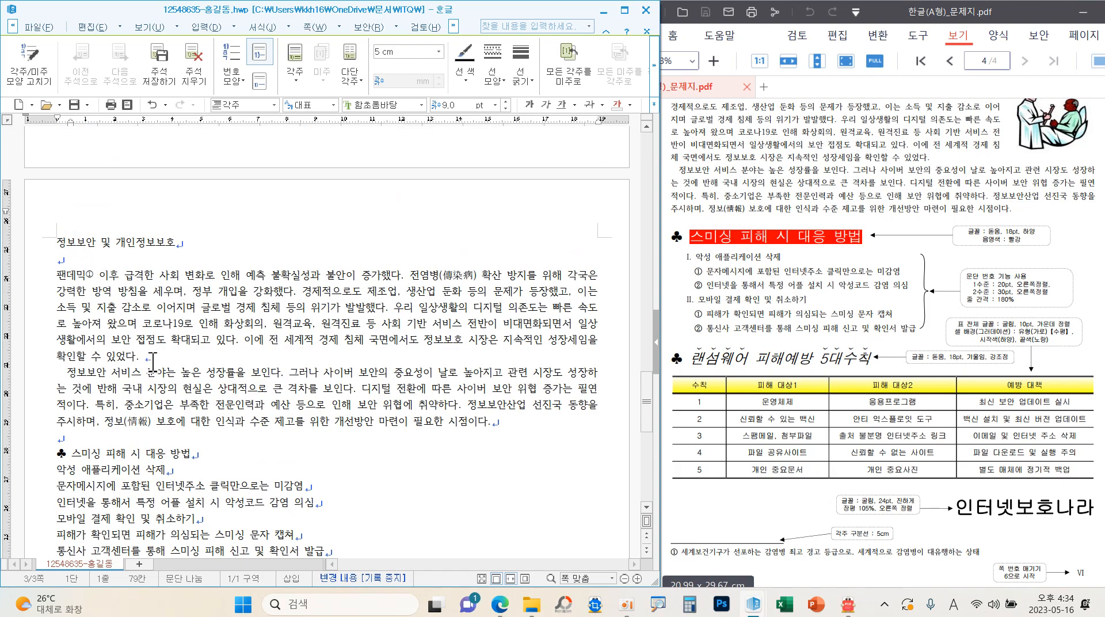
{"action": "scroll", "coordinate": [179, 391], "scroll_direction": "down", "scroll_amount": 8}
{"action": "scroll", "coordinate": [179, 417], "scroll_direction": "up", "scroll_amount": 6}
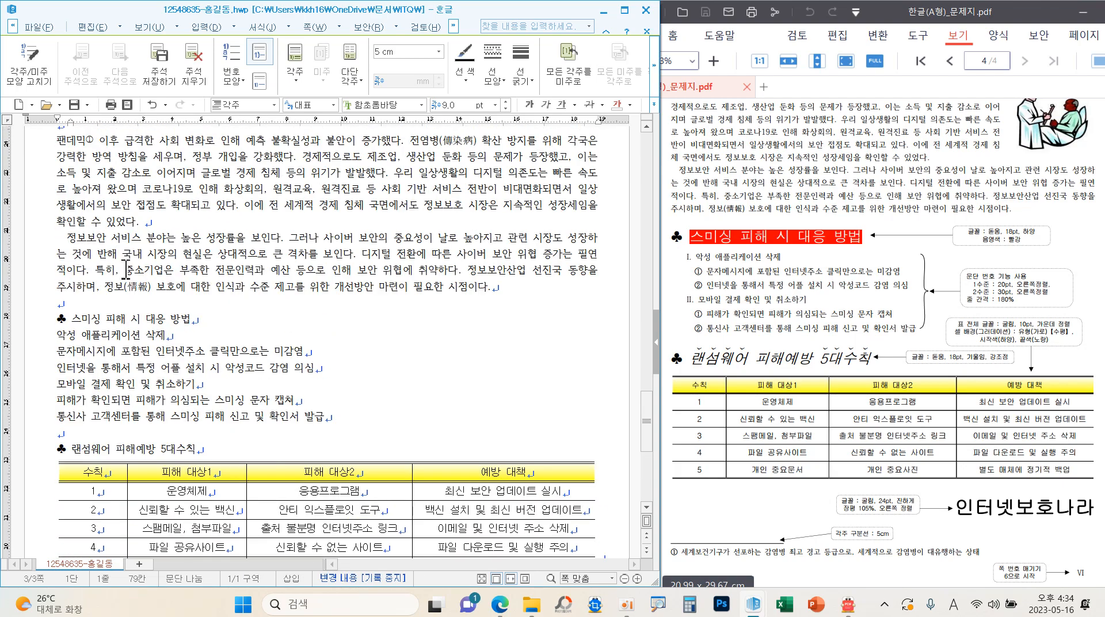
{"action": "left_click", "coordinate": [62, 236]}
{"action": "left_click_drag", "start_coordinate": [62, 236], "coordinate": [52, 236]}
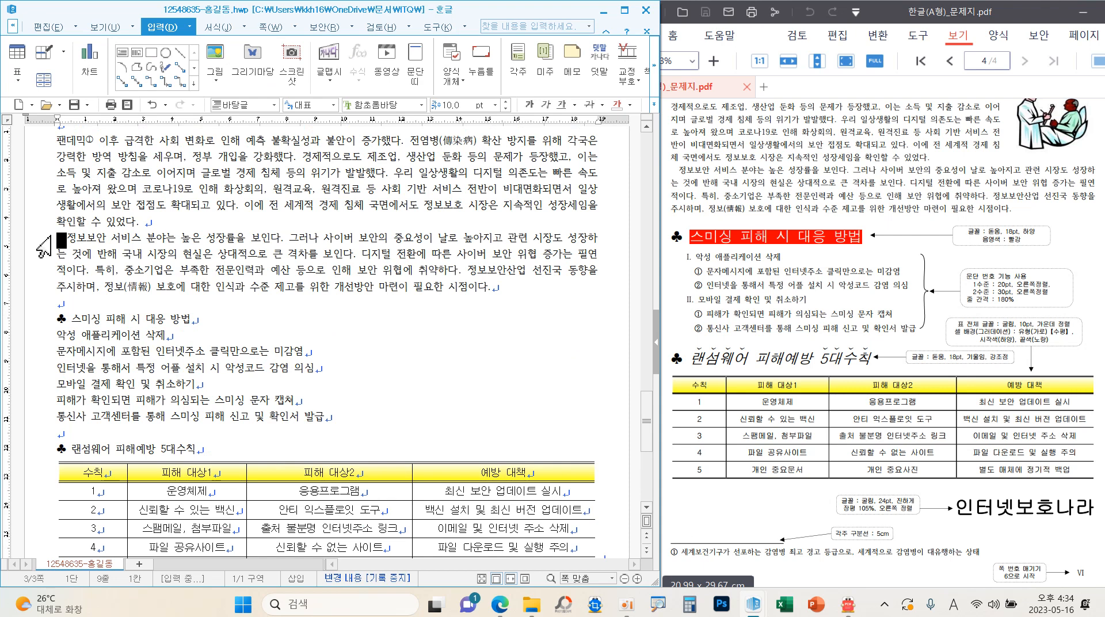
{"action": "left_click", "coordinate": [68, 235]}
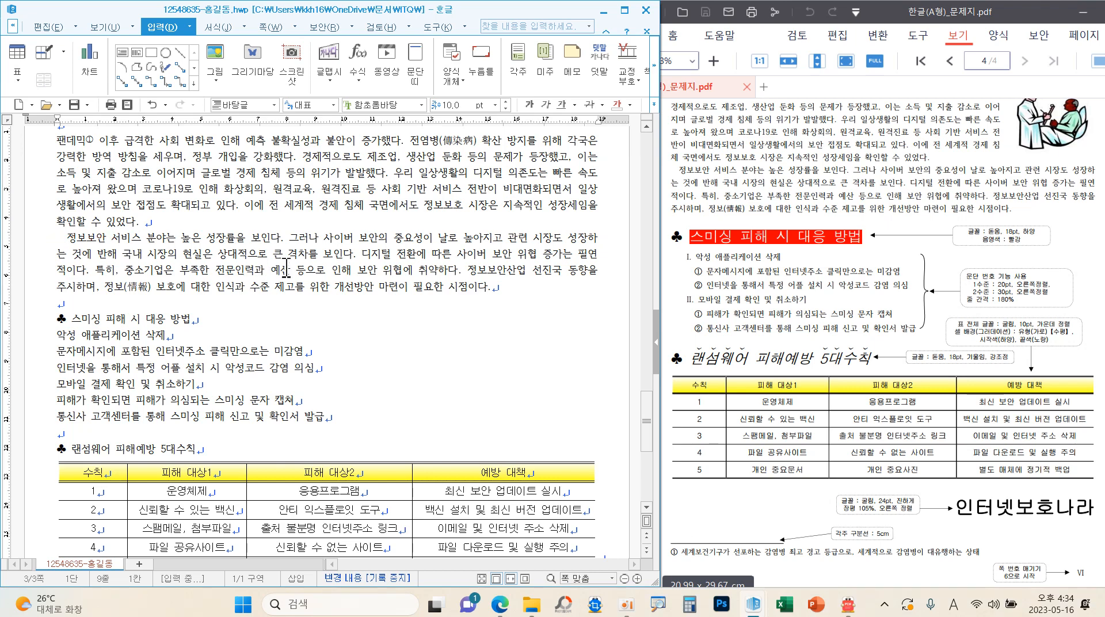
- Format the page 3 title 정보보안 및 개인정보보호 in 굴림, 18 pt, bold and centred
{"action": "scroll", "coordinate": [287, 267], "scroll_direction": "up", "scroll_amount": 3}
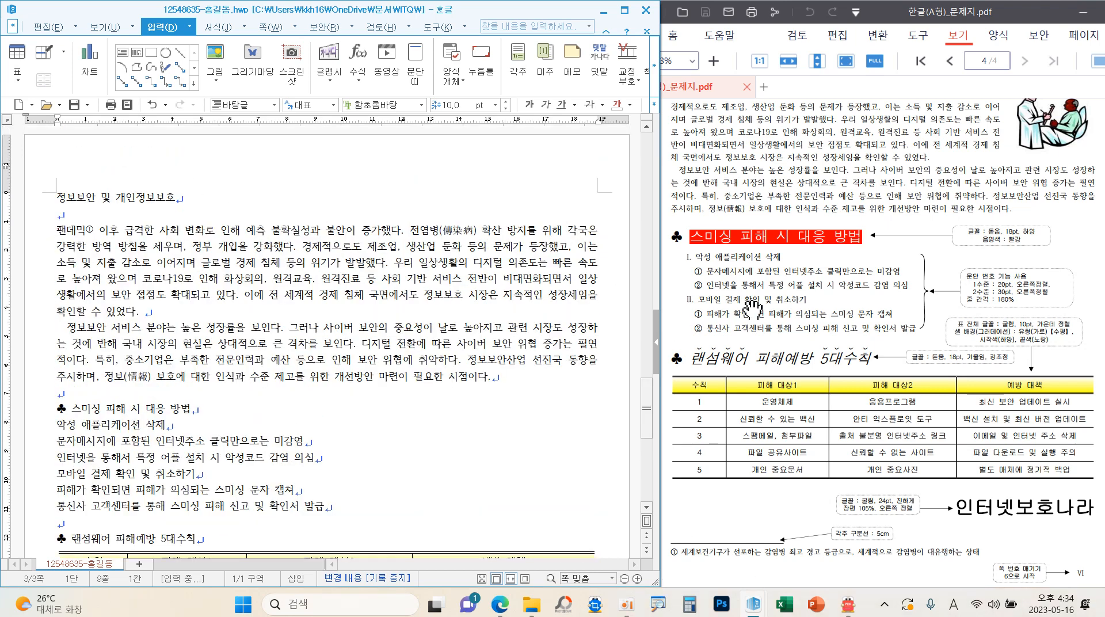
{"action": "scroll", "coordinate": [836, 254], "scroll_direction": "up", "scroll_amount": 1}
{"action": "scroll", "coordinate": [830, 283], "scroll_direction": "up", "scroll_amount": 3}
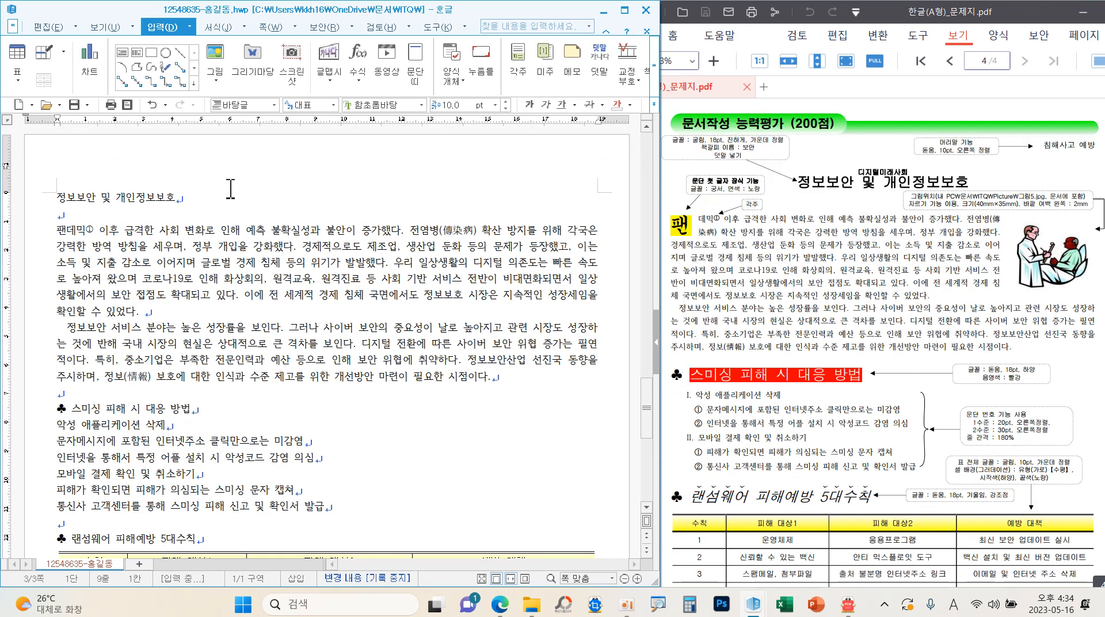
{"action": "left_click", "coordinate": [54, 197]}
{"action": "left_click_drag", "start_coordinate": [54, 196], "coordinate": [176, 197]}
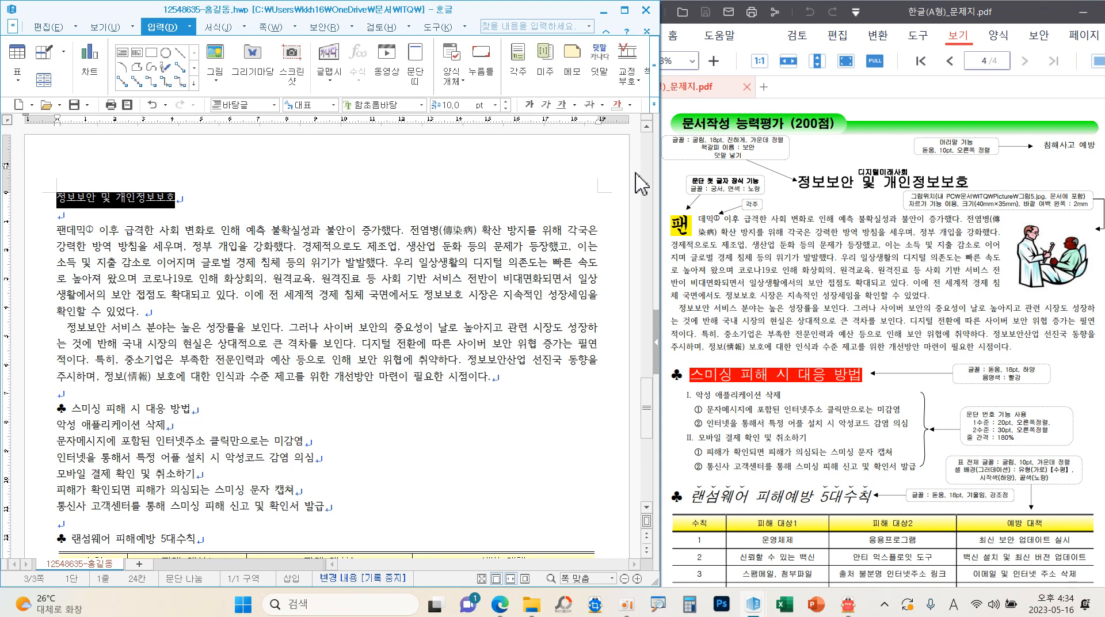
{"action": "left_click", "coordinate": [422, 105]}
{"action": "left_click_drag", "start_coordinate": [515, 234], "coordinate": [521, 137]}
{"action": "left_click", "coordinate": [494, 126]}
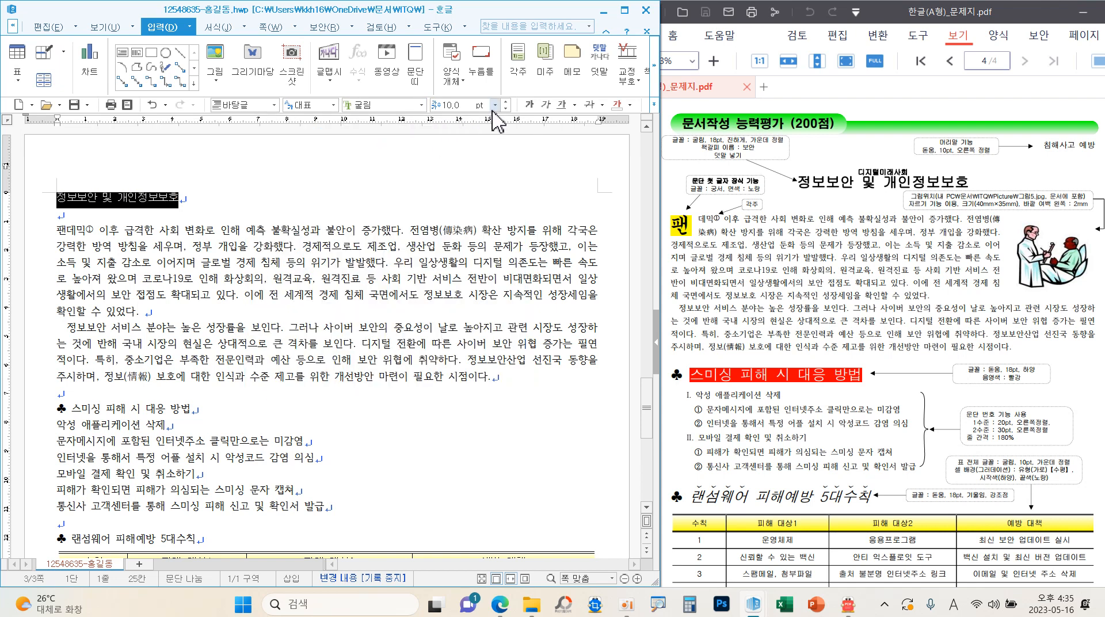
{"action": "left_click", "coordinate": [496, 105]}
{"action": "left_click", "coordinate": [452, 226]}
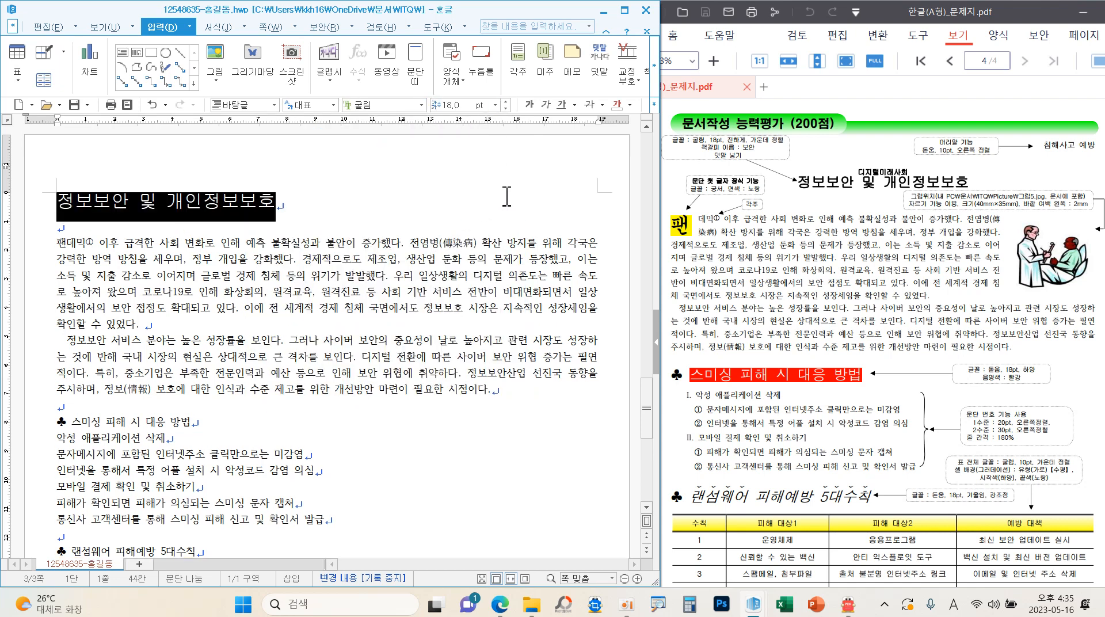
{"action": "left_click", "coordinate": [654, 104]}
{"action": "left_click", "coordinate": [688, 151]}
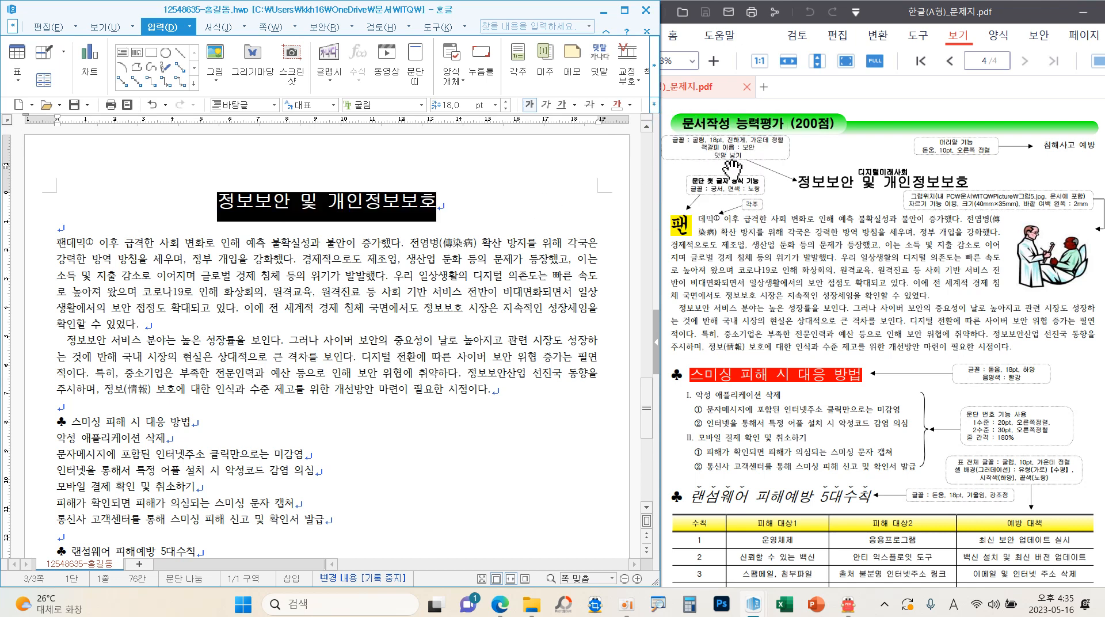
- Add the ruby text (덧말) "디지털미래사회" above the title 정보보안 및 개인정보보호
{"action": "mouse_move", "coordinate": [754, 169]}
{"action": "left_mouse_down"}
{"action": "mouse_move", "coordinate": [728, 168]}
{"action": "mouse_move", "coordinate": [720, 145]}
{"action": "mouse_move", "coordinate": [752, 164]}
{"action": "mouse_move", "coordinate": [874, 165]}
{"action": "left_mouse_up"}
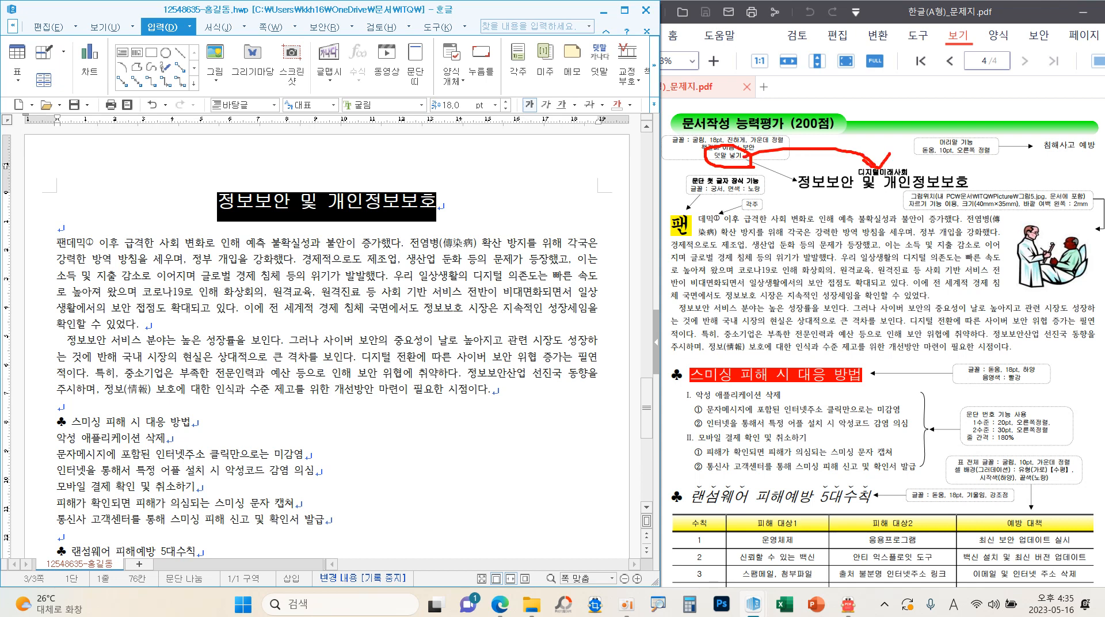
{"action": "key", "text": "Escape"}
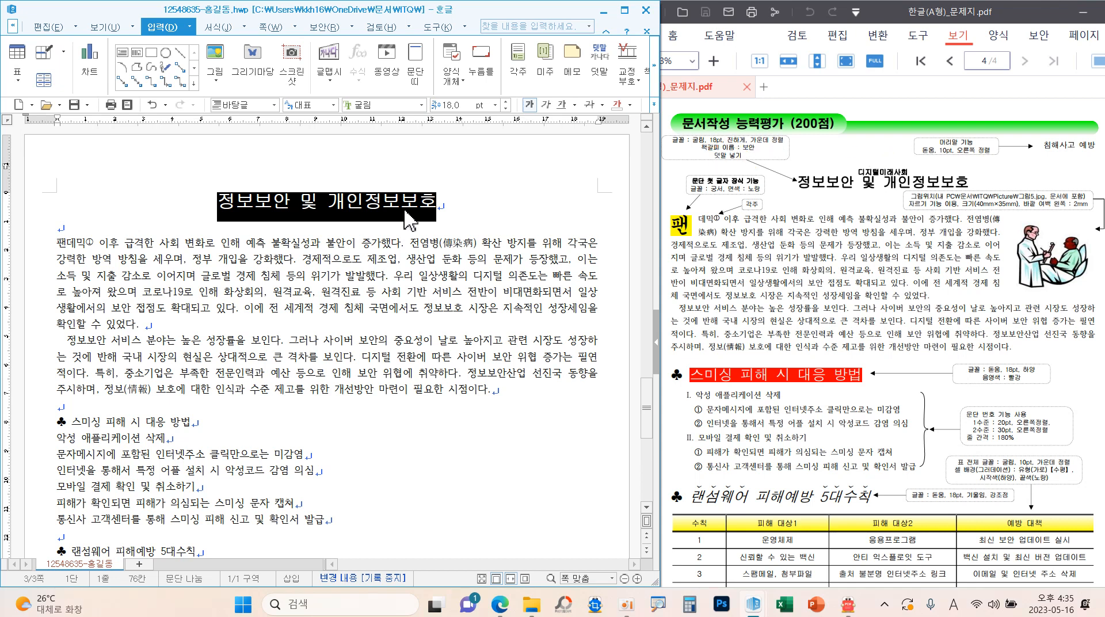
{"action": "left_click", "coordinate": [598, 81]}
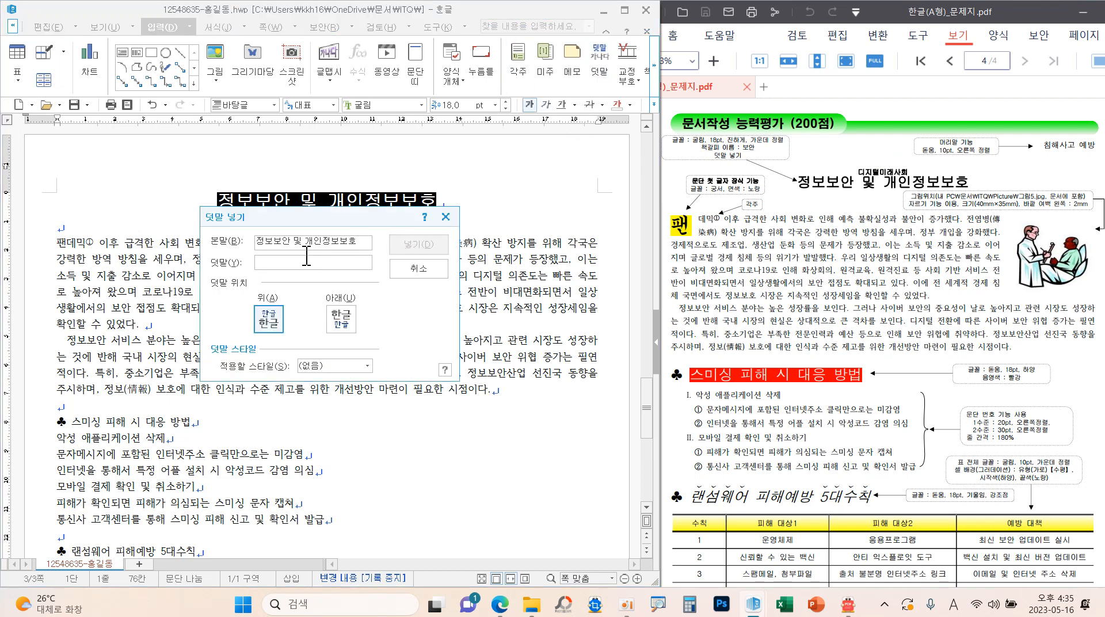
{"action": "type", "text": "ㄷ"}
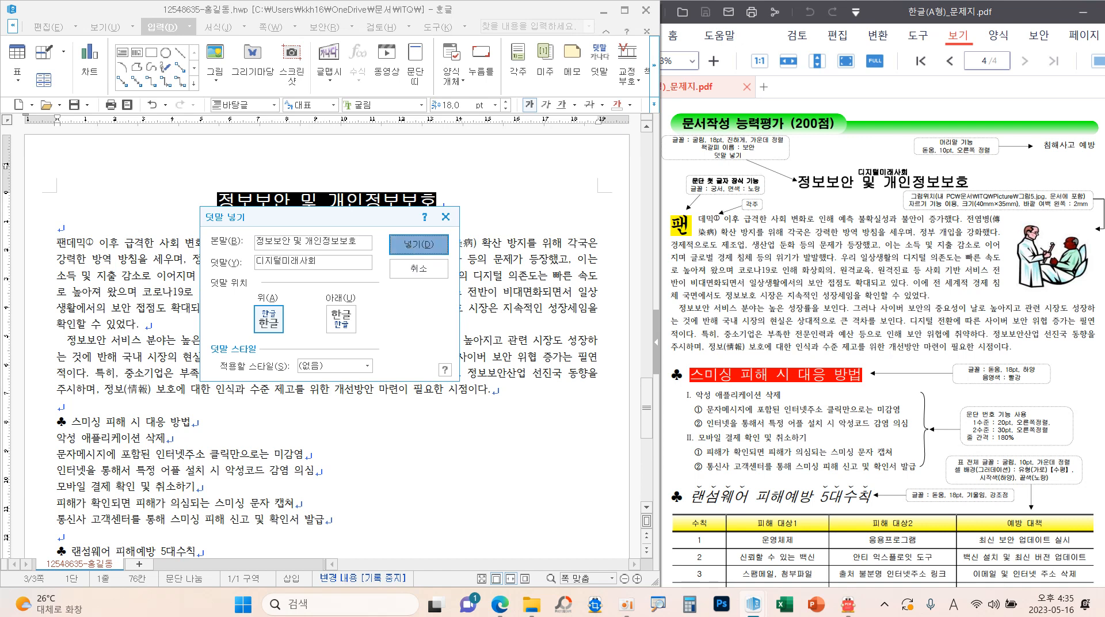
{"action": "left_click", "coordinate": [418, 244]}
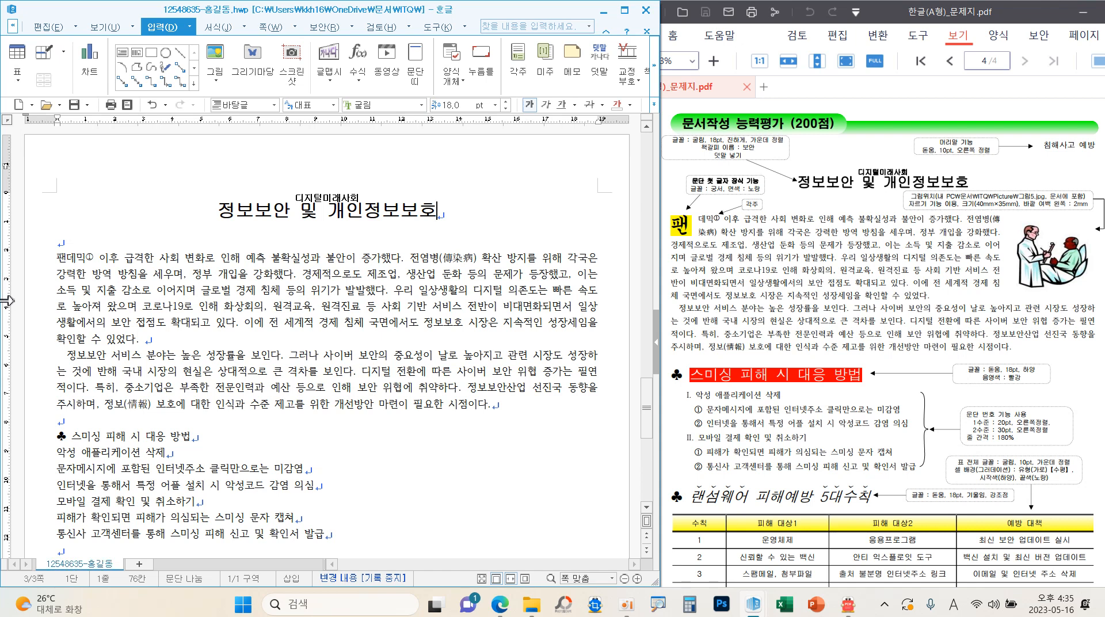
- Insert a bookmark named "보안" at the very start of the page 3 title
{"action": "left_click", "coordinate": [223, 212]}
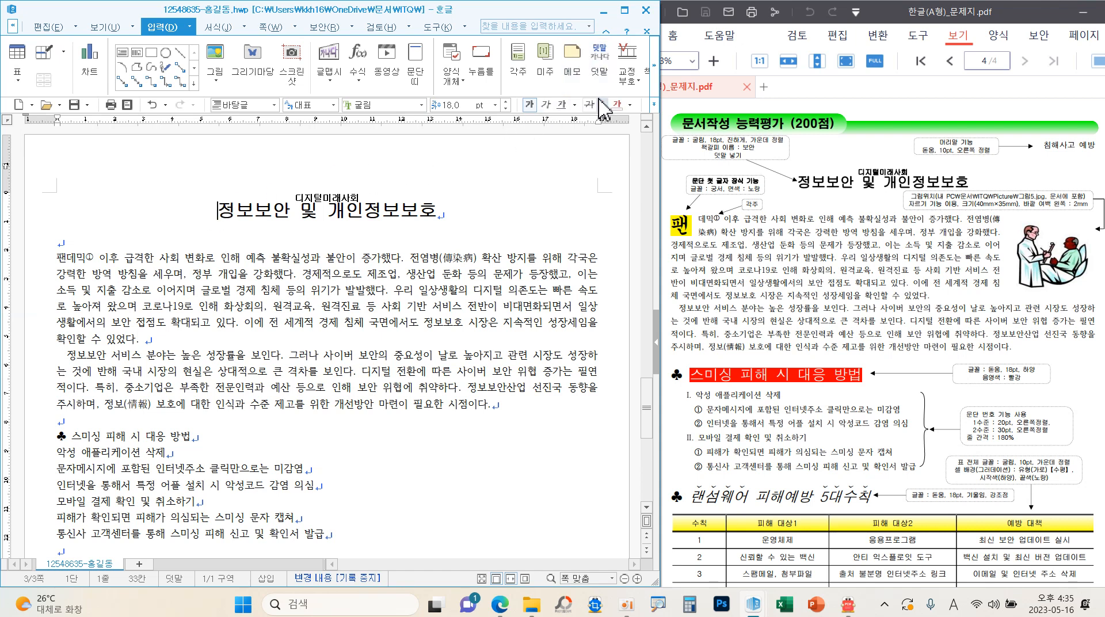
{"action": "left_click", "coordinate": [656, 78]}
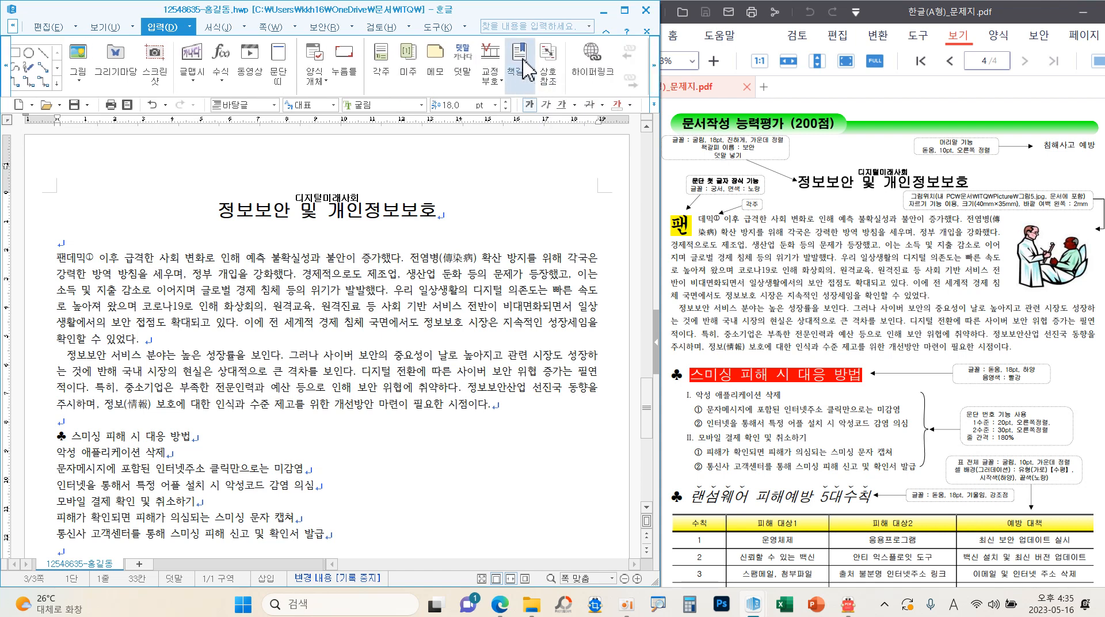
{"action": "left_click", "coordinate": [512, 78]}
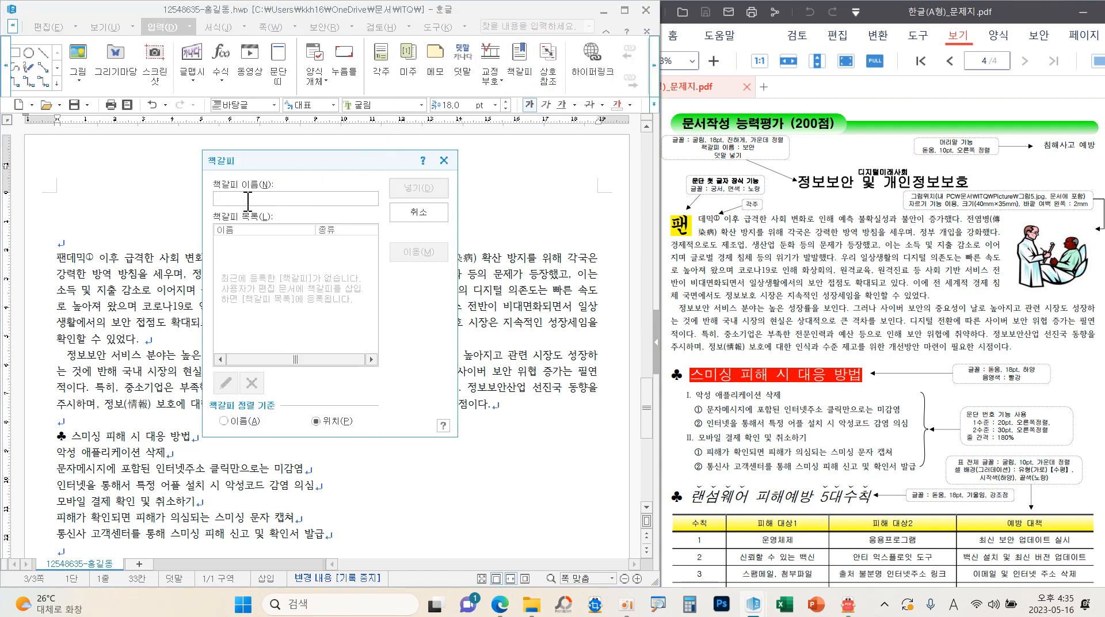
{"action": "type", "text": "ㅂ"}
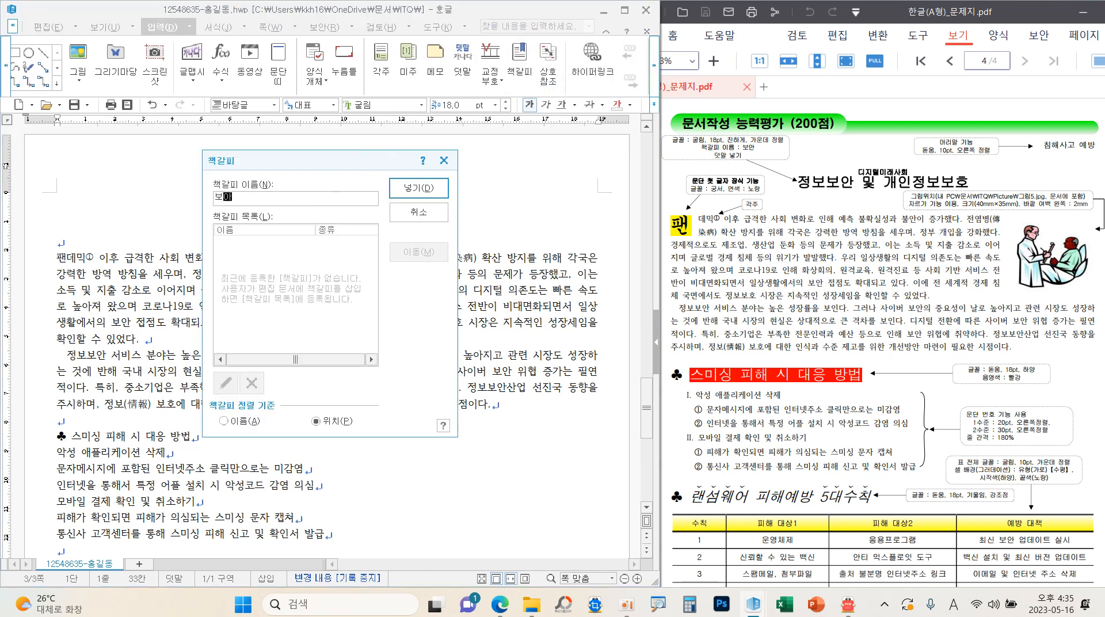
{"action": "left_click", "coordinate": [407, 188]}
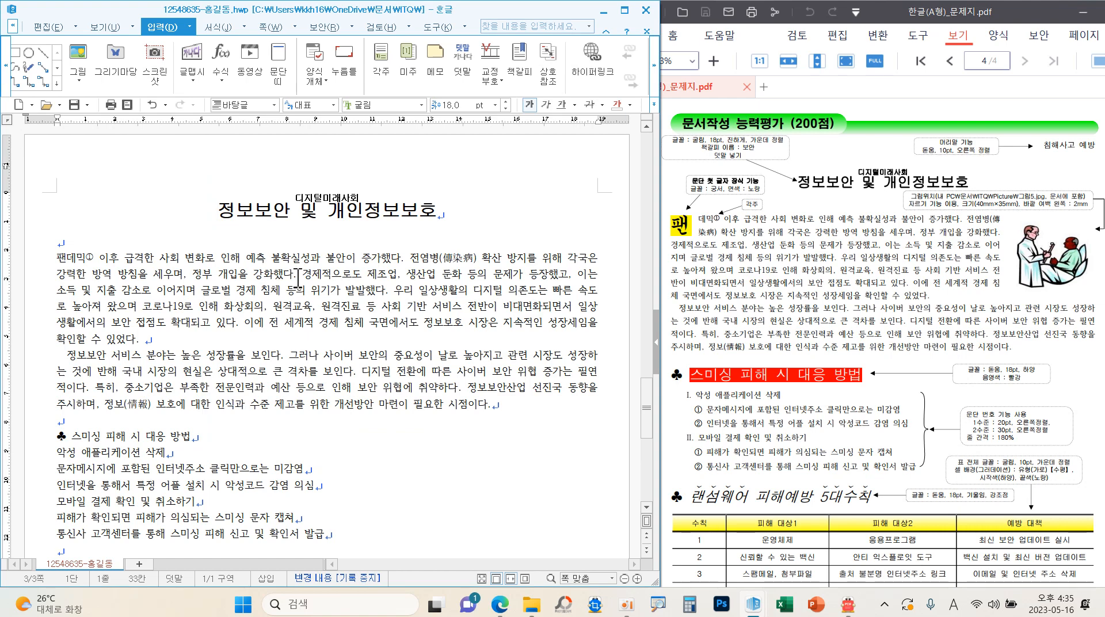
- Hyperlink the logo picture on page 2 to the bookmark 보안 in the current document
{"action": "scroll", "coordinate": [297, 279], "scroll_direction": "up", "scroll_amount": 10}
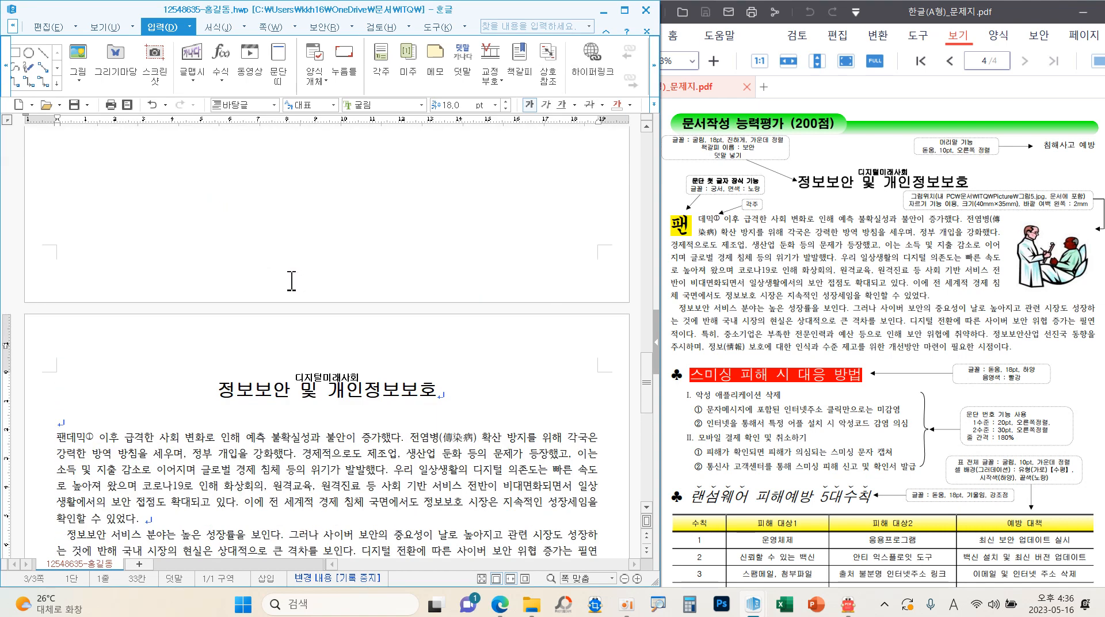
{"action": "left_click", "coordinate": [255, 227]}
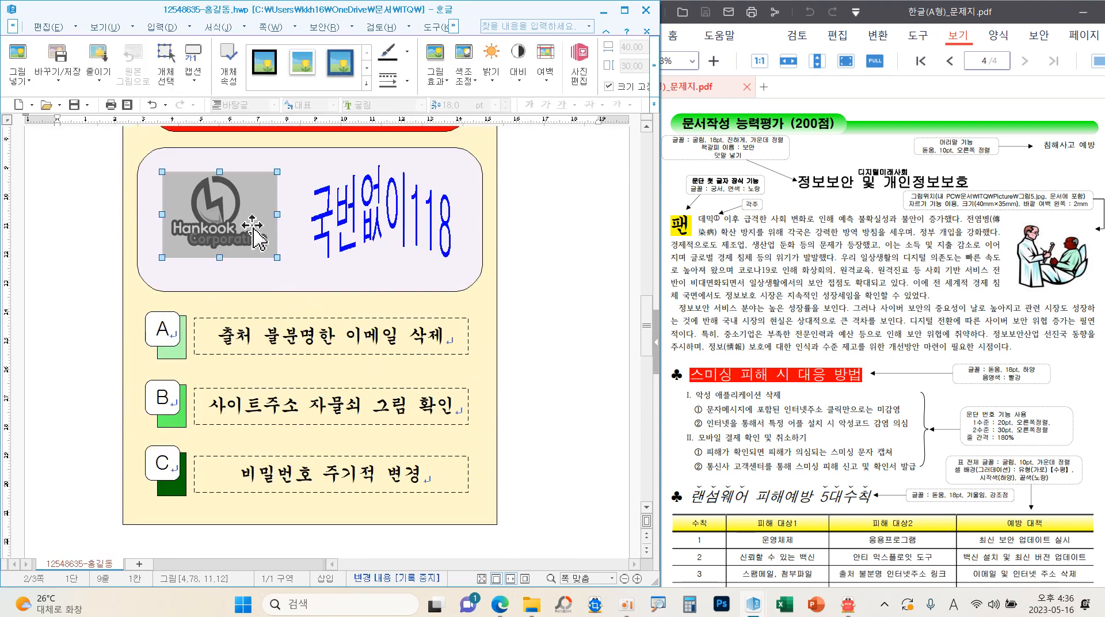
{"action": "scroll", "coordinate": [955, 421], "scroll_direction": "up", "scroll_amount": 6}
{"action": "scroll", "coordinate": [955, 421], "scroll_direction": "up", "scroll_amount": 3}
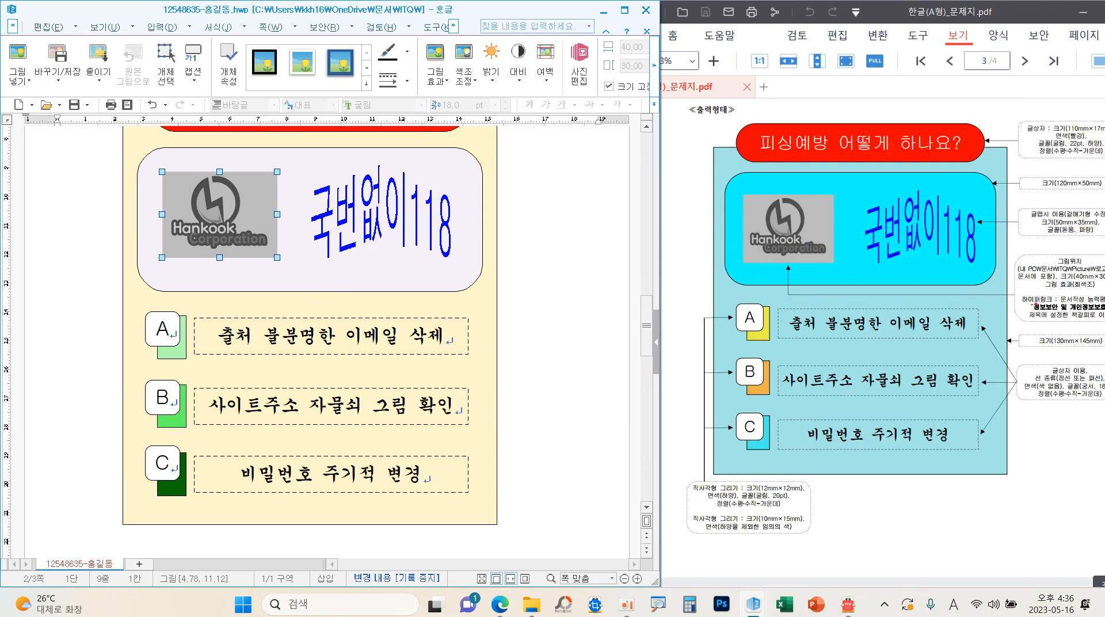
{"action": "left_click_drag", "start_coordinate": [1049, 323], "coordinate": [1085, 287]}
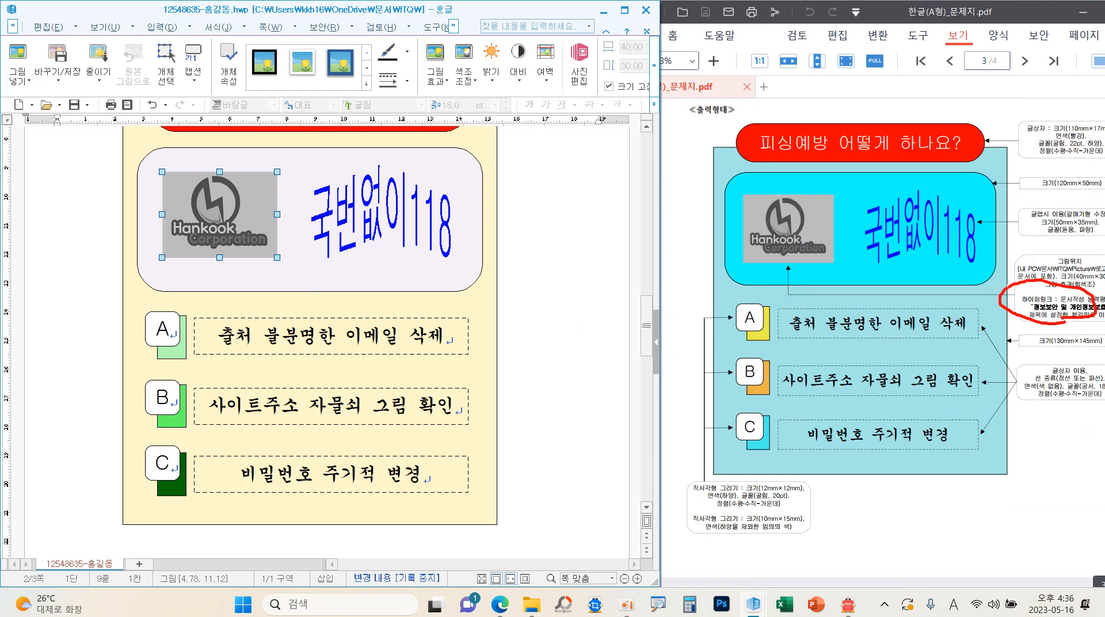
{"action": "left_click_drag", "start_coordinate": [218, 197], "coordinate": [301, 175]}
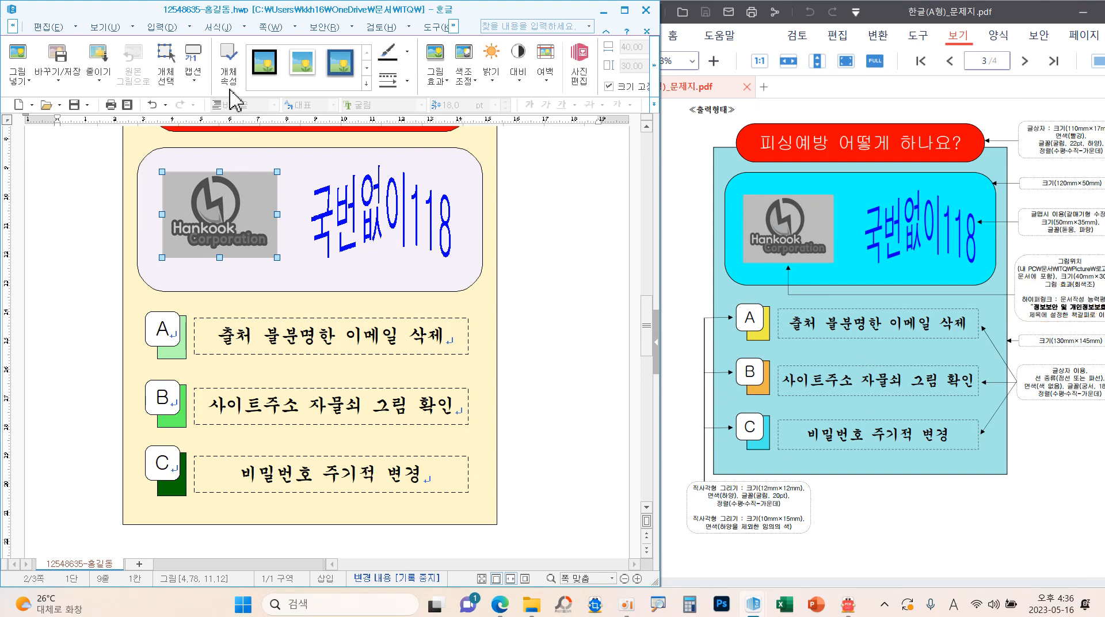
{"action": "left_click", "coordinate": [163, 29]}
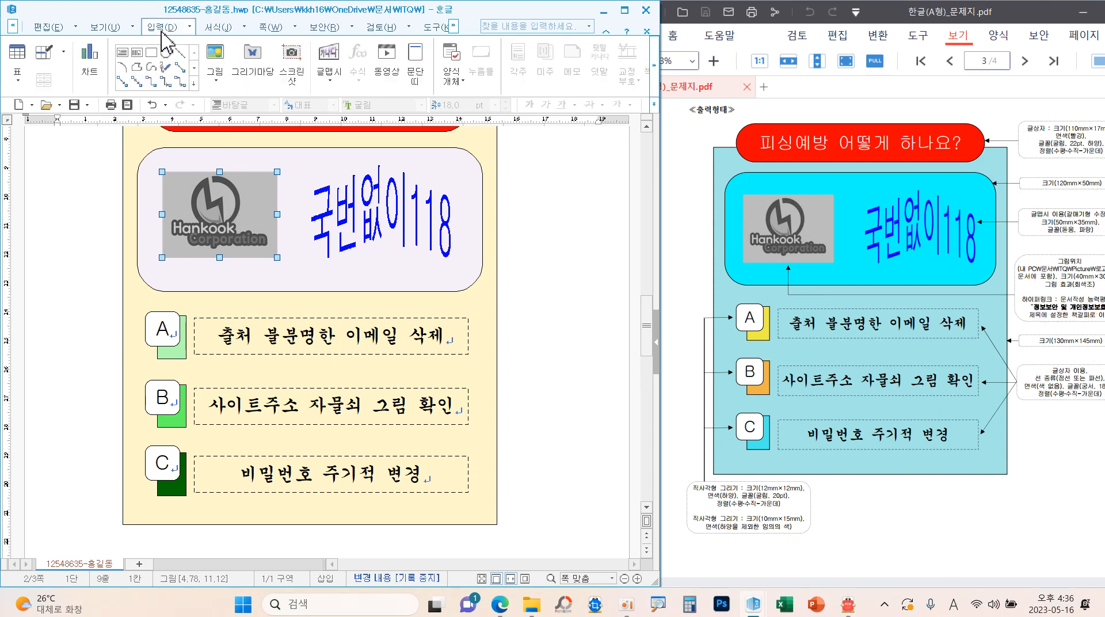
{"action": "left_click", "coordinate": [657, 80]}
{"action": "left_click", "coordinate": [656, 80]}
{"action": "left_click", "coordinate": [592, 58]}
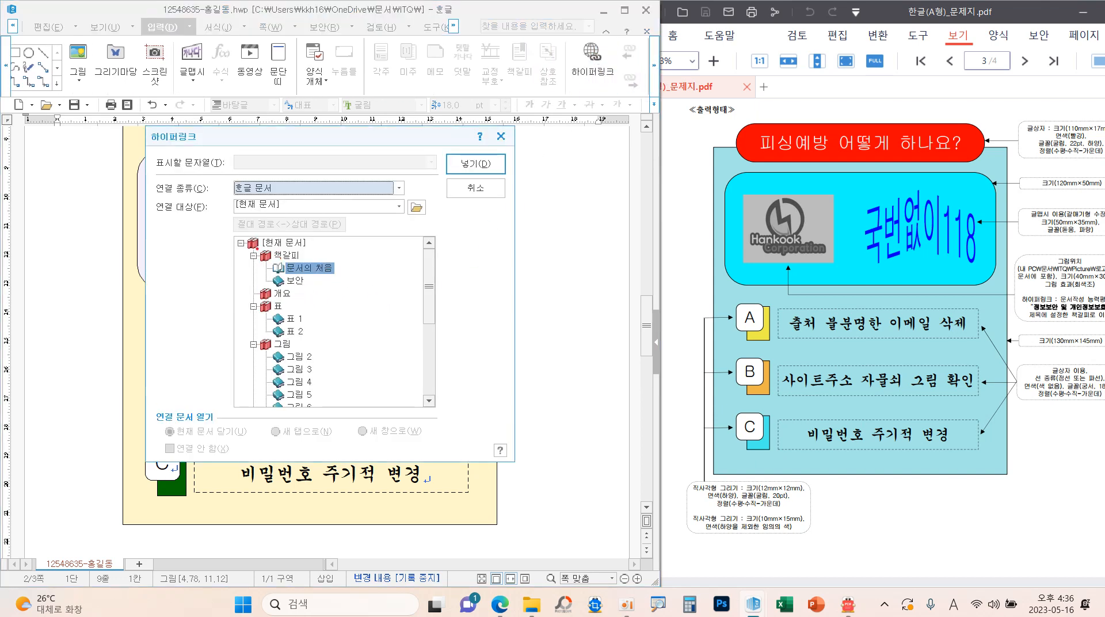
{"action": "left_click_drag", "start_coordinate": [302, 279], "coordinate": [345, 248]}
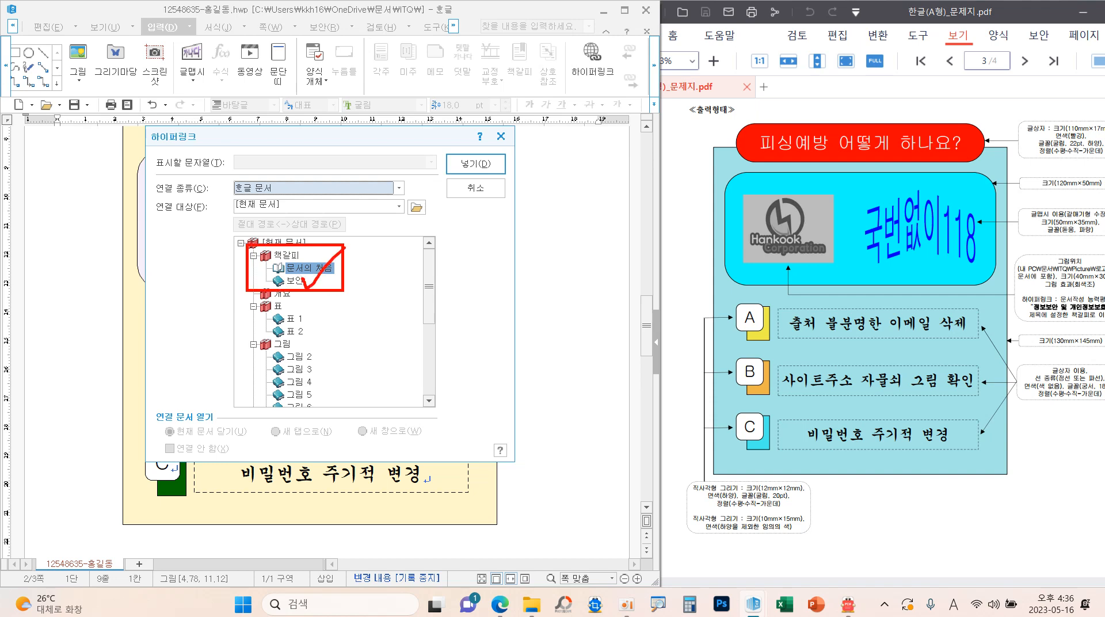
{"action": "left_click", "coordinate": [295, 281]}
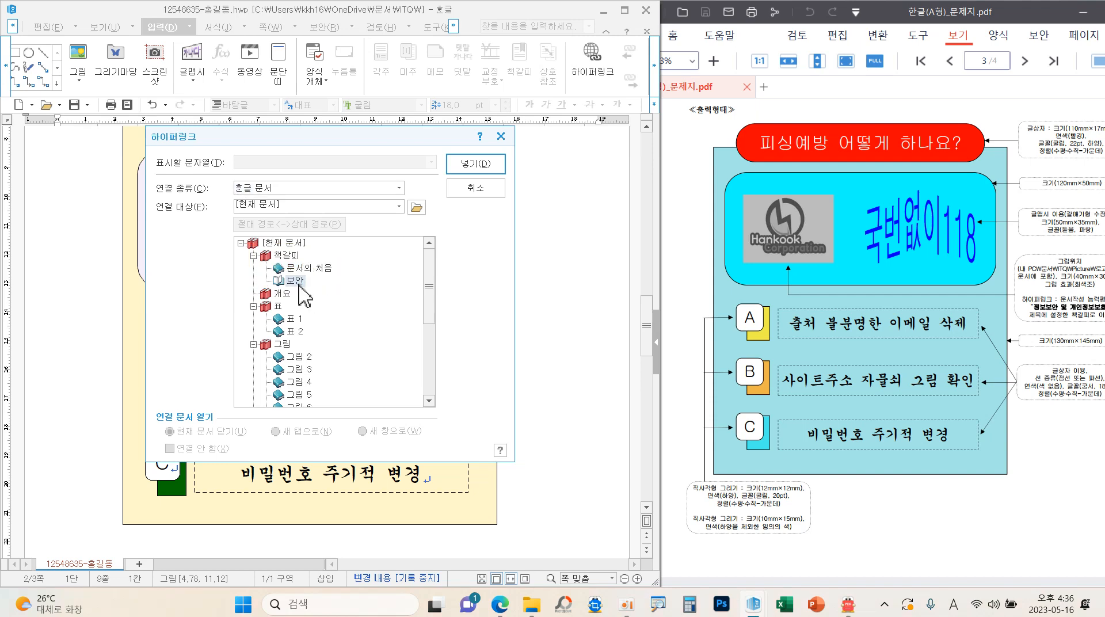
{"action": "left_click", "coordinate": [474, 164]}
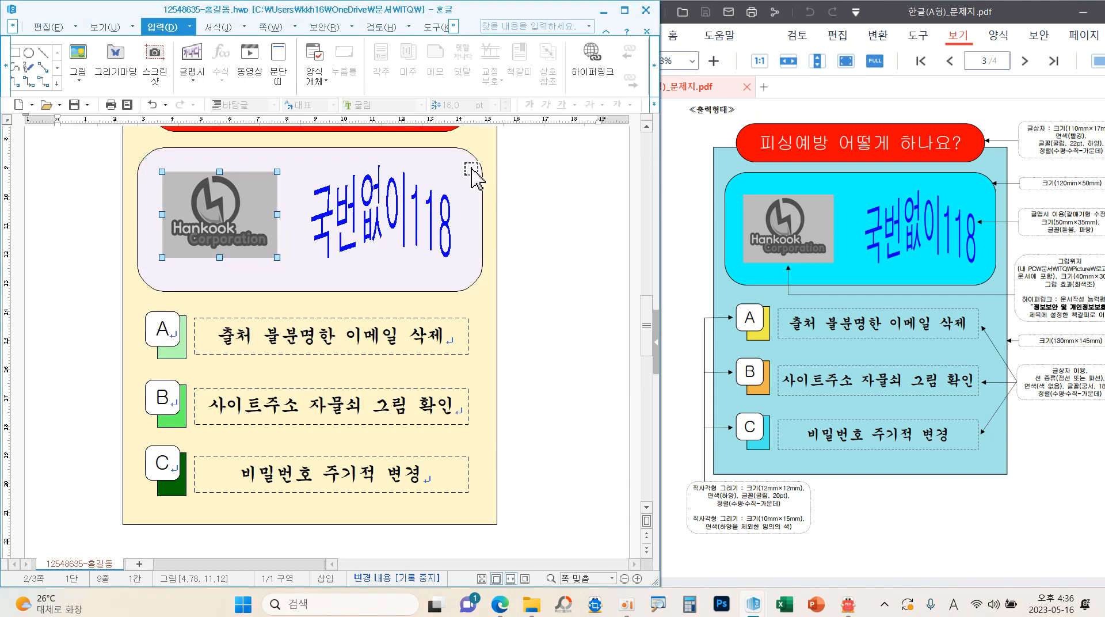
- Test the logo picture's hyperlink by following it to its target
{"action": "left_click", "coordinate": [554, 238]}
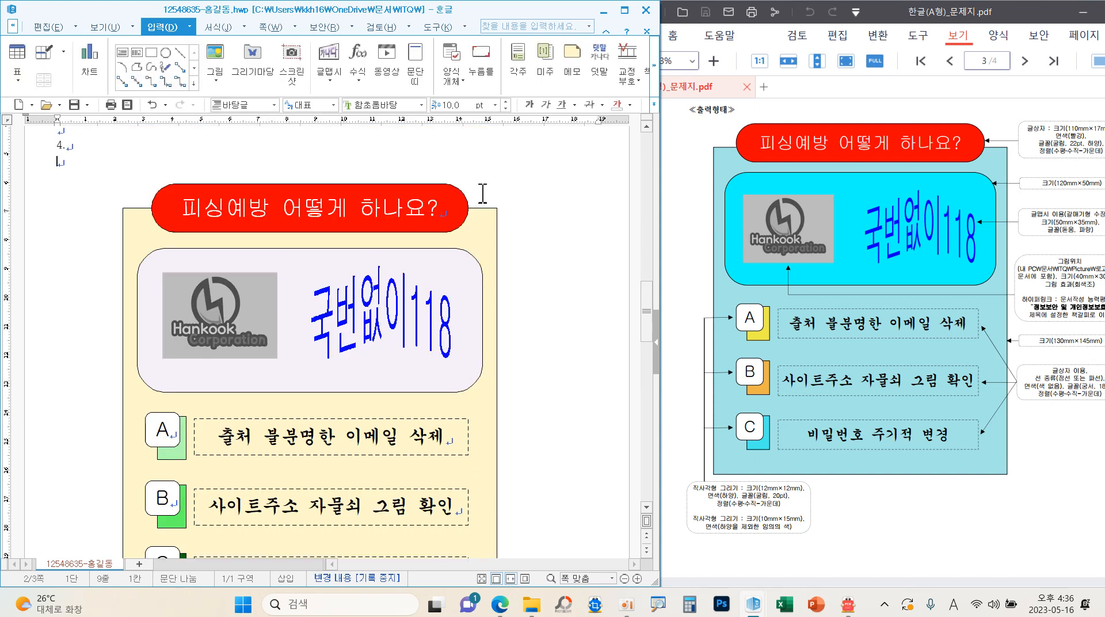
{"action": "left_click", "coordinate": [240, 318]}
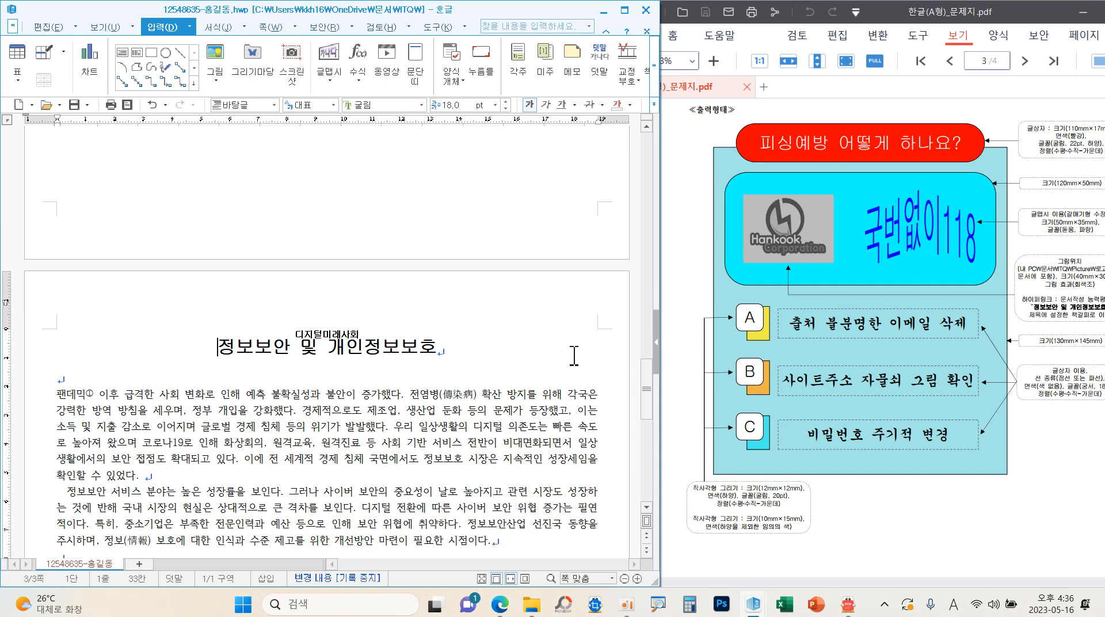
- Create a header for both odd and even pages (양 쪽) on page 3 with the text "침해사고 예방"
{"action": "scroll", "coordinate": [831, 352], "scroll_direction": "down", "scroll_amount": 7}
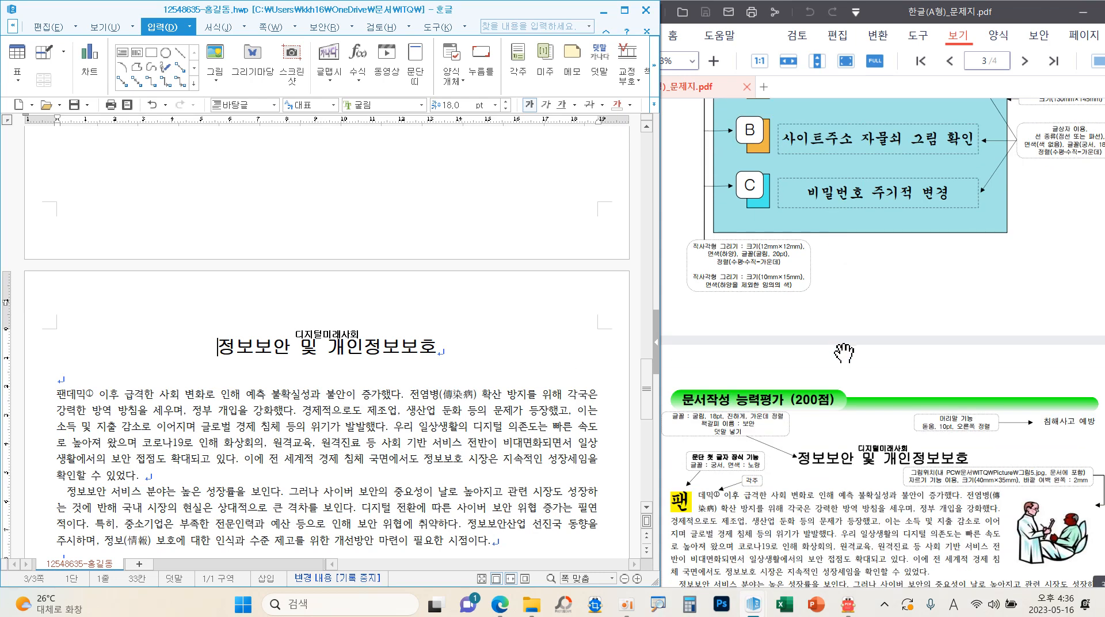
{"action": "scroll", "coordinate": [806, 265], "scroll_direction": "down", "scroll_amount": 1}
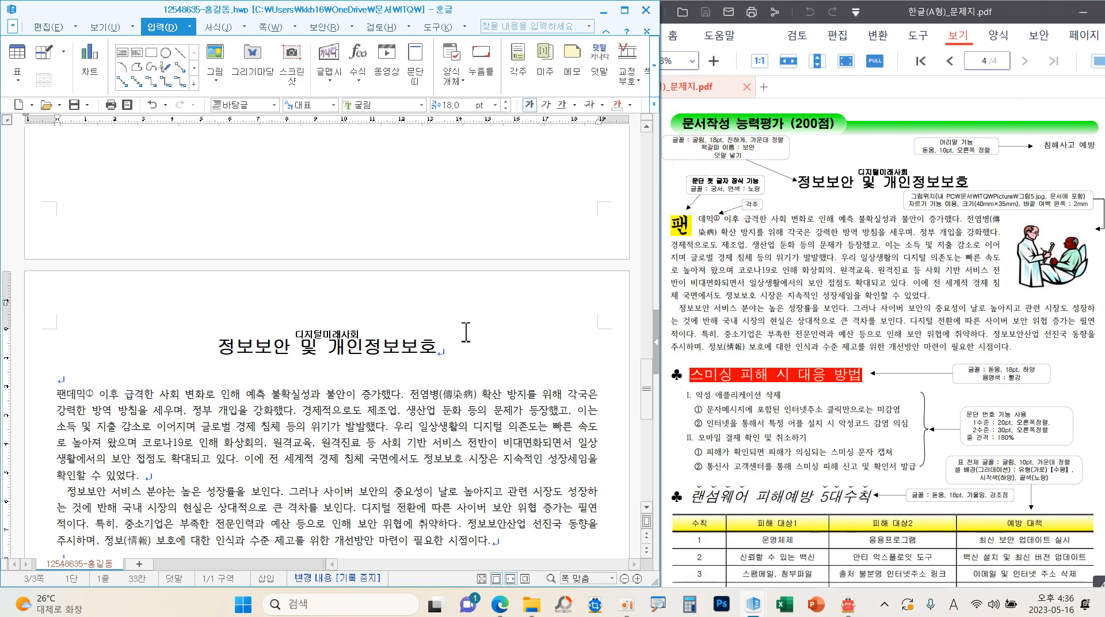
{"action": "scroll", "coordinate": [468, 331], "scroll_direction": "down", "scroll_amount": 3}
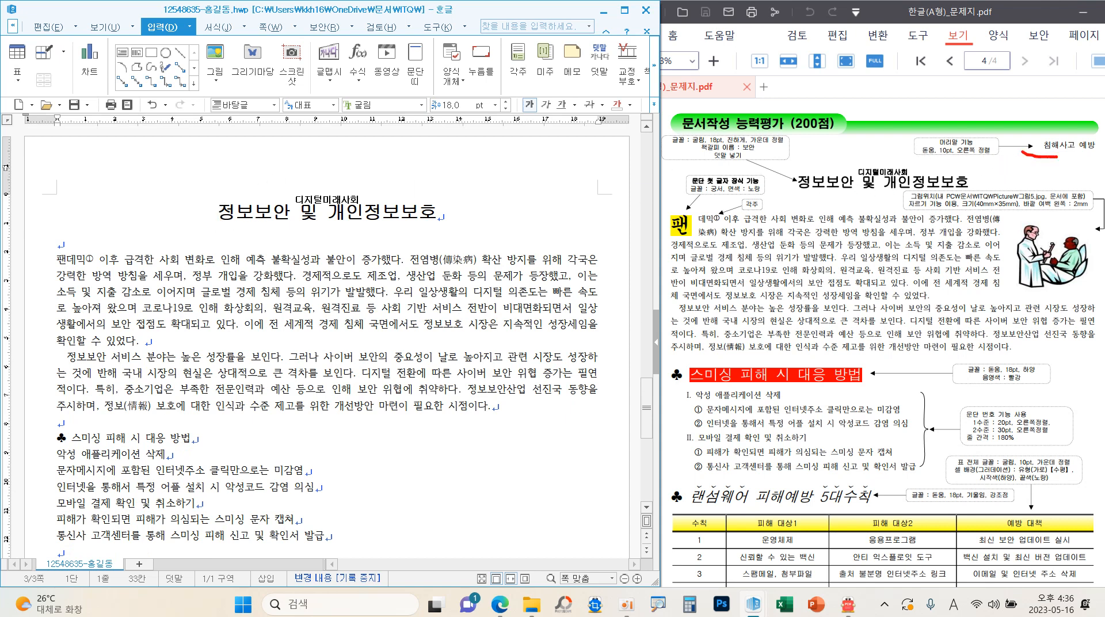
{"action": "left_click_drag", "start_coordinate": [1022, 151], "coordinate": [1071, 161]}
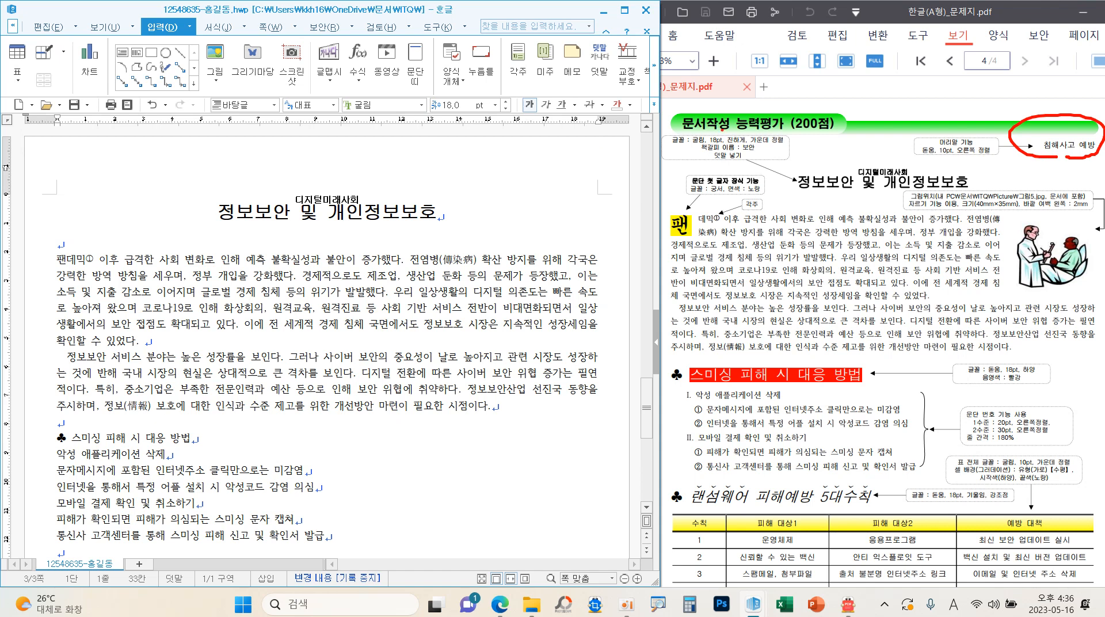
{"action": "key", "text": "Escape"}
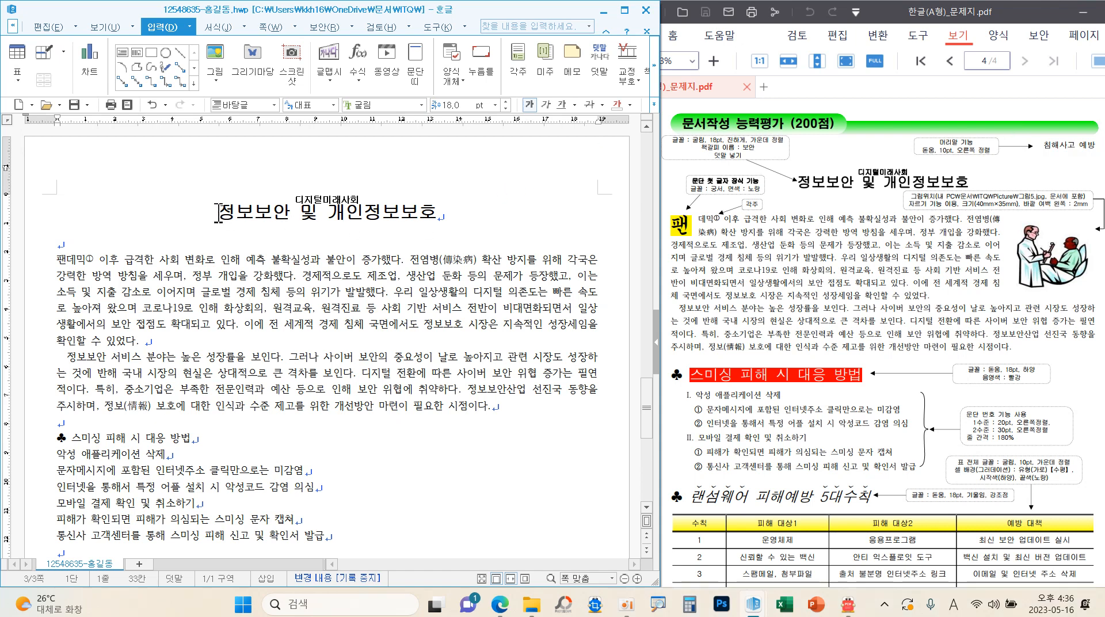
{"action": "left_click", "coordinate": [273, 30]}
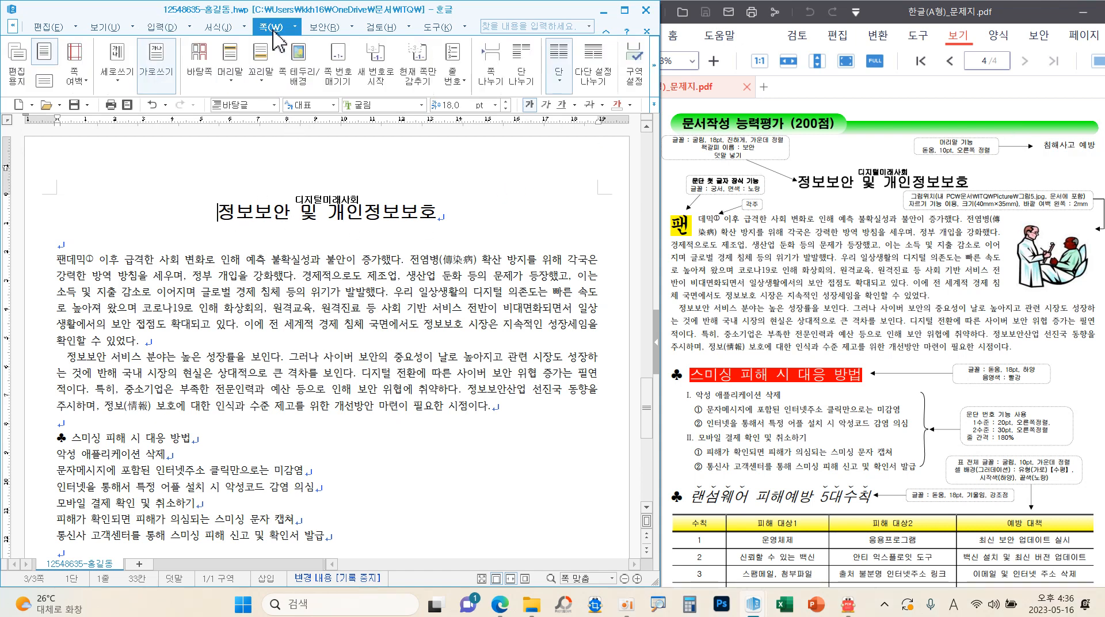
{"action": "left_click", "coordinate": [231, 55]}
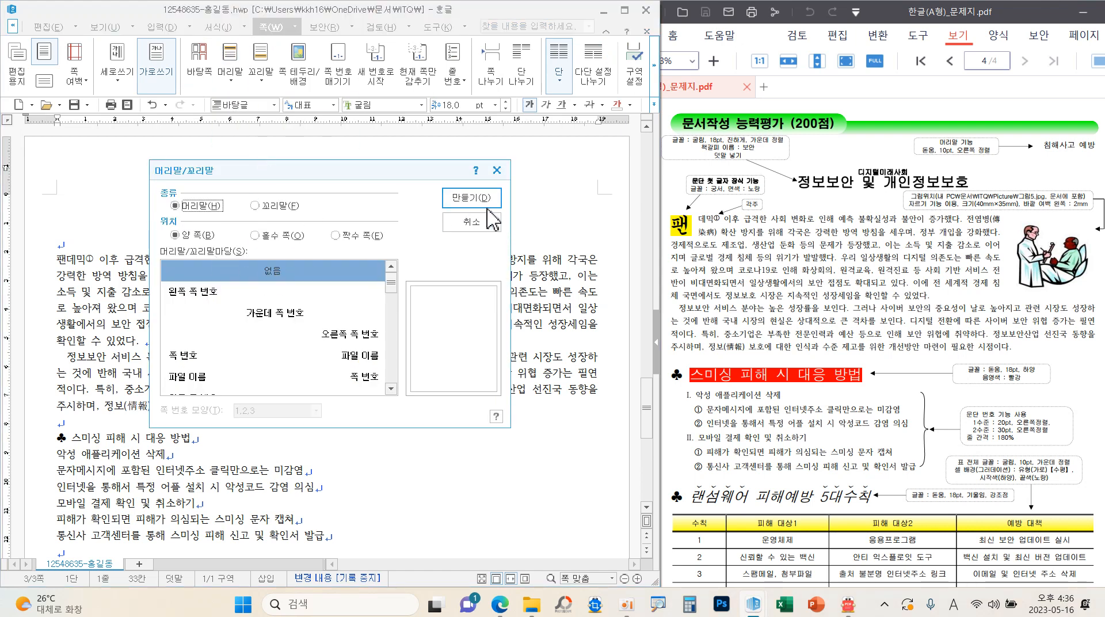
{"action": "left_click", "coordinate": [486, 203]}
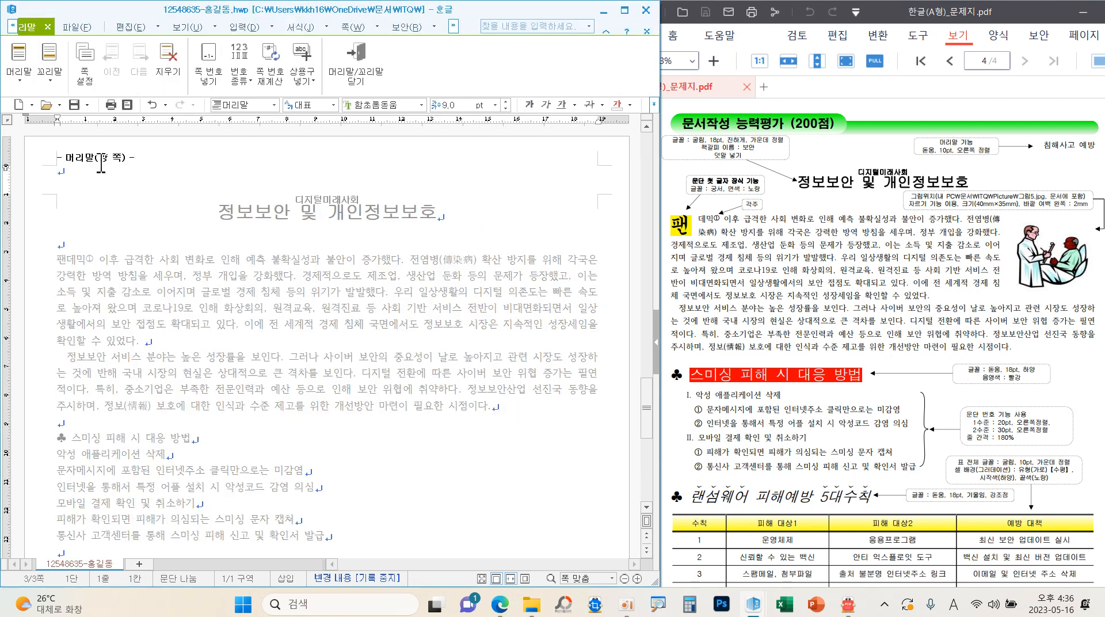
{"action": "type", "text": "ㅊ"}
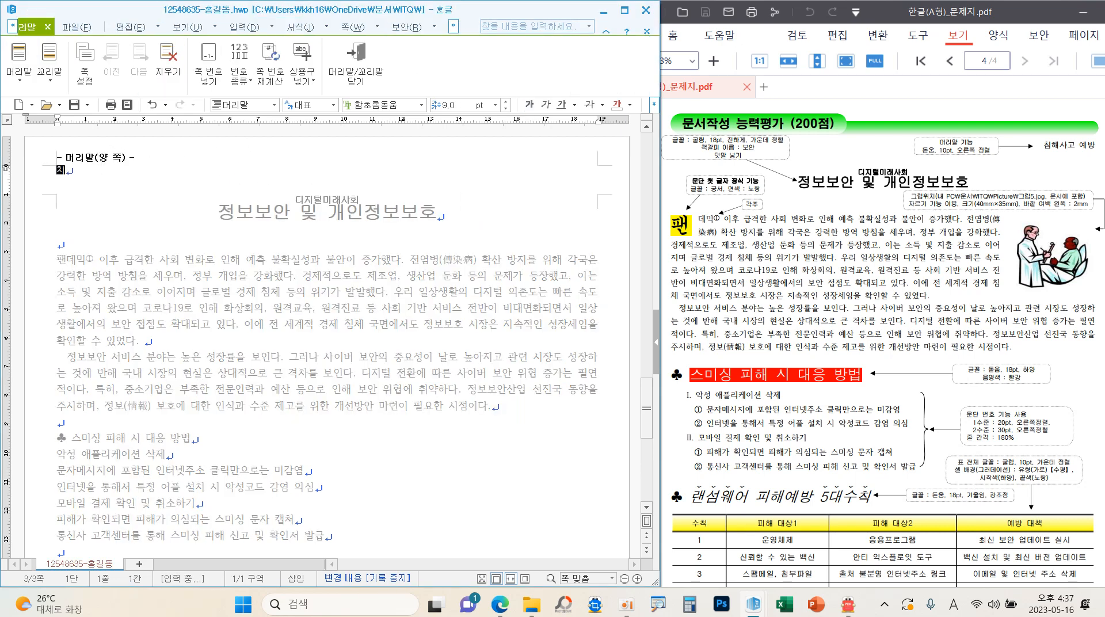
{"action": "type", "text": "해사고 예방"}
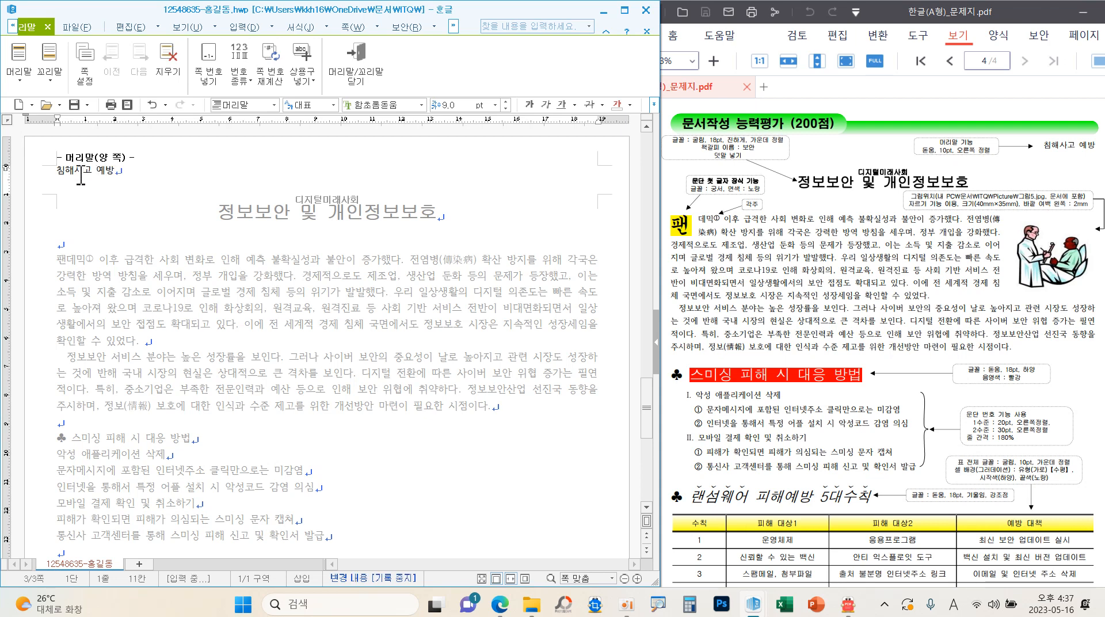
- Format the header text 침해사고 예방 in 돋움, 10 pt, right-aligned, and leave header editing
{"action": "key", "text": "shift+Home"}
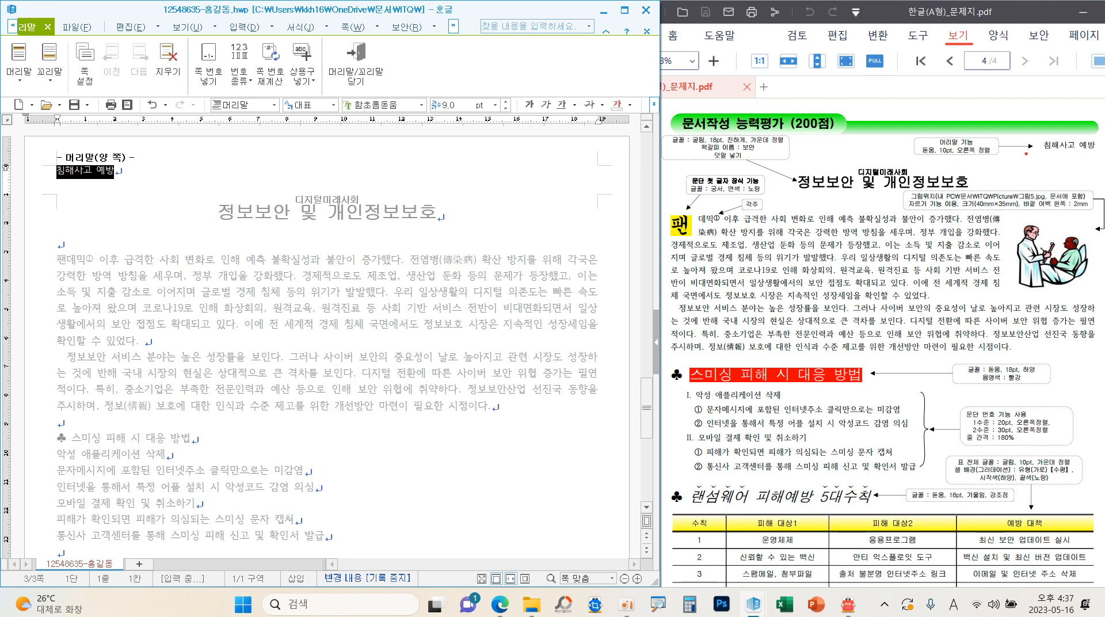
{"action": "mouse_move", "coordinate": [1001, 163]}
{"action": "left_mouse_down"}
{"action": "mouse_move", "coordinate": [906, 137]}
{"action": "mouse_move", "coordinate": [1003, 151]}
{"action": "left_mouse_up"}
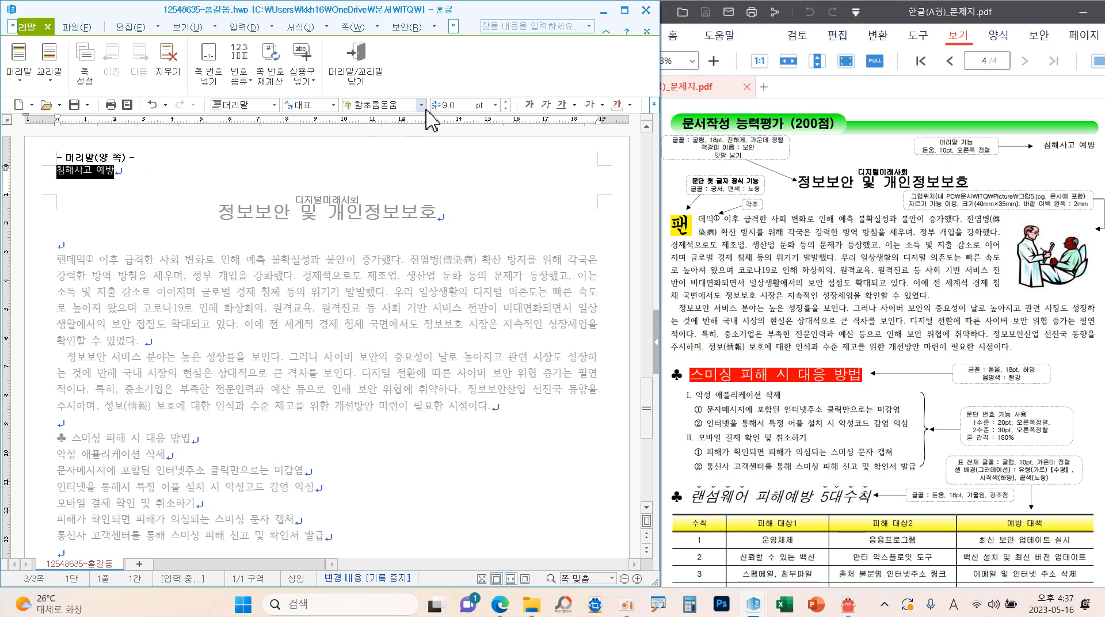
{"action": "left_click", "coordinate": [422, 104]}
{"action": "left_click", "coordinate": [426, 161]}
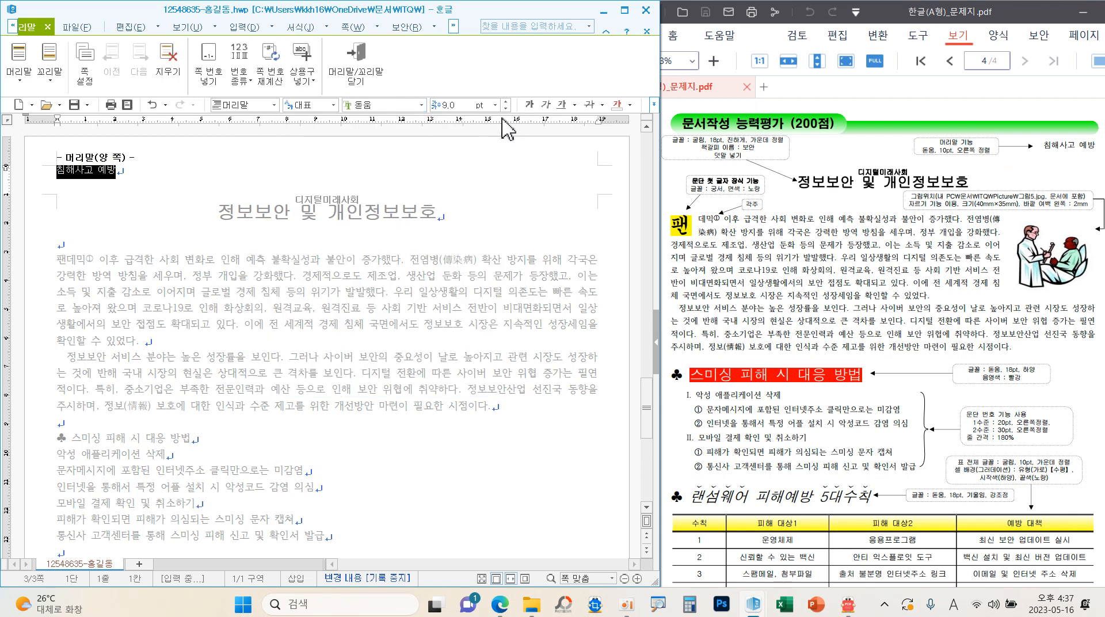
{"action": "left_click", "coordinate": [495, 105]}
{"action": "left_click", "coordinate": [453, 158]}
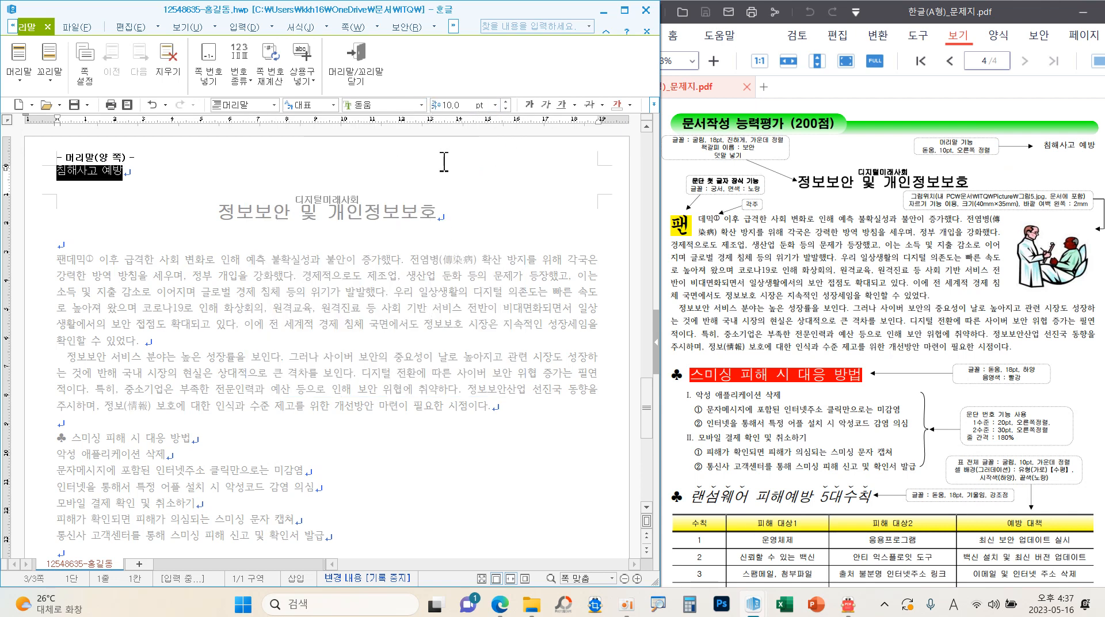
{"action": "left_click", "coordinate": [653, 104]}
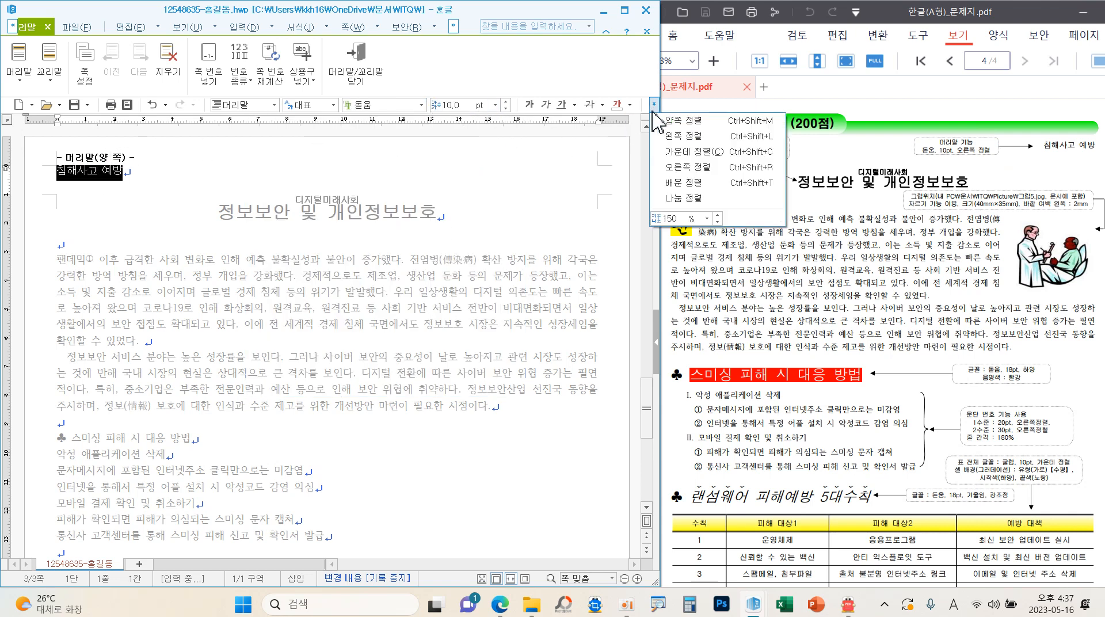
{"action": "left_click", "coordinate": [686, 167]}
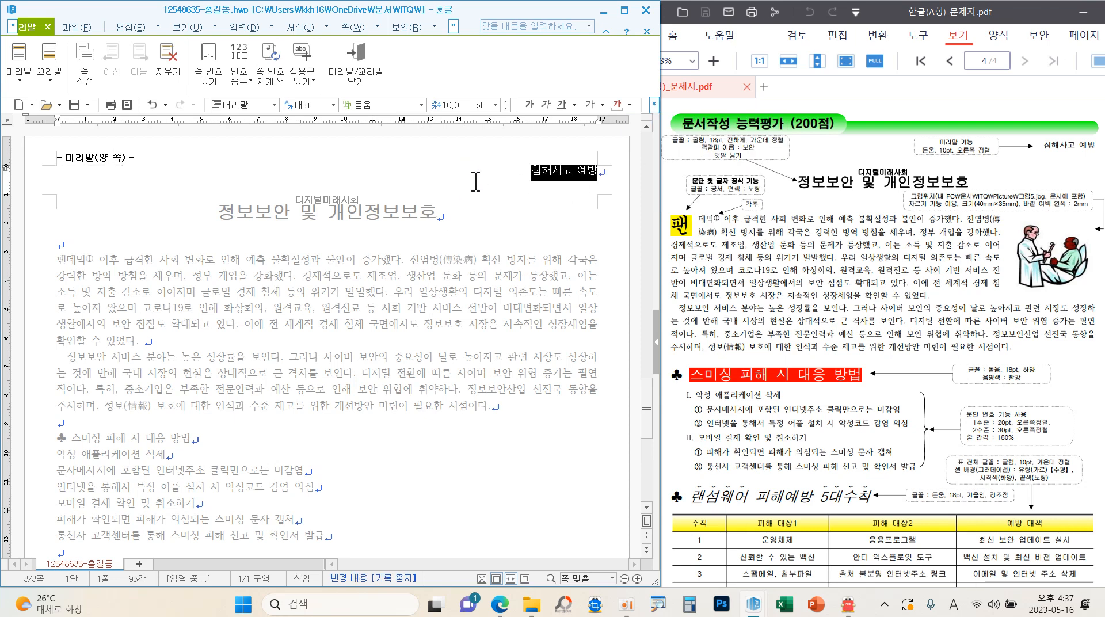
{"action": "left_click", "coordinate": [361, 59]}
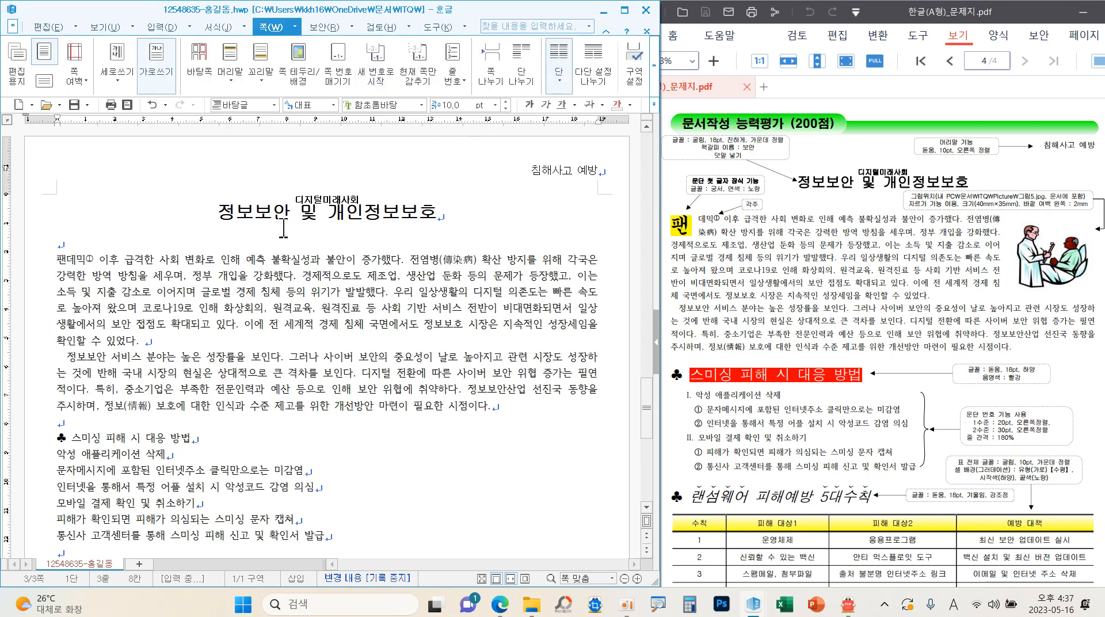
- Insert a page number at the bottom right of page 3 in the I,II,III number format without surrounding dashes
{"action": "left_click", "coordinate": [219, 214]}
{"action": "scroll", "coordinate": [948, 371], "scroll_direction": "down", "scroll_amount": 3}
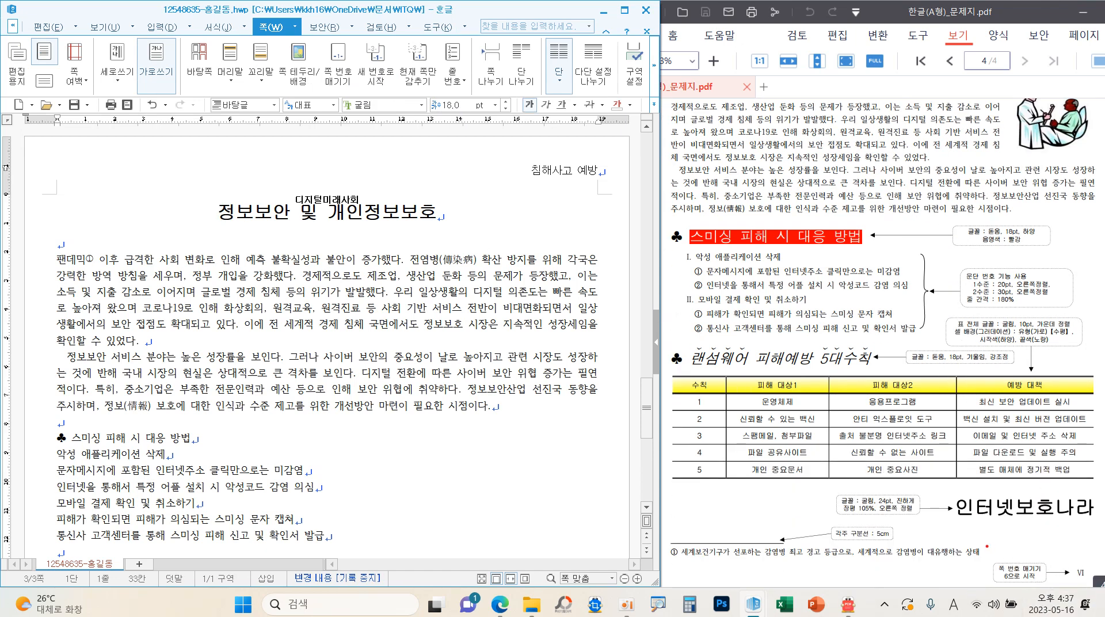
{"action": "mouse_move", "coordinate": [979, 548]}
{"action": "left_mouse_down"}
{"action": "mouse_move", "coordinate": [1016, 573]}
{"action": "mouse_move", "coordinate": [1097, 593]}
{"action": "left_mouse_up"}
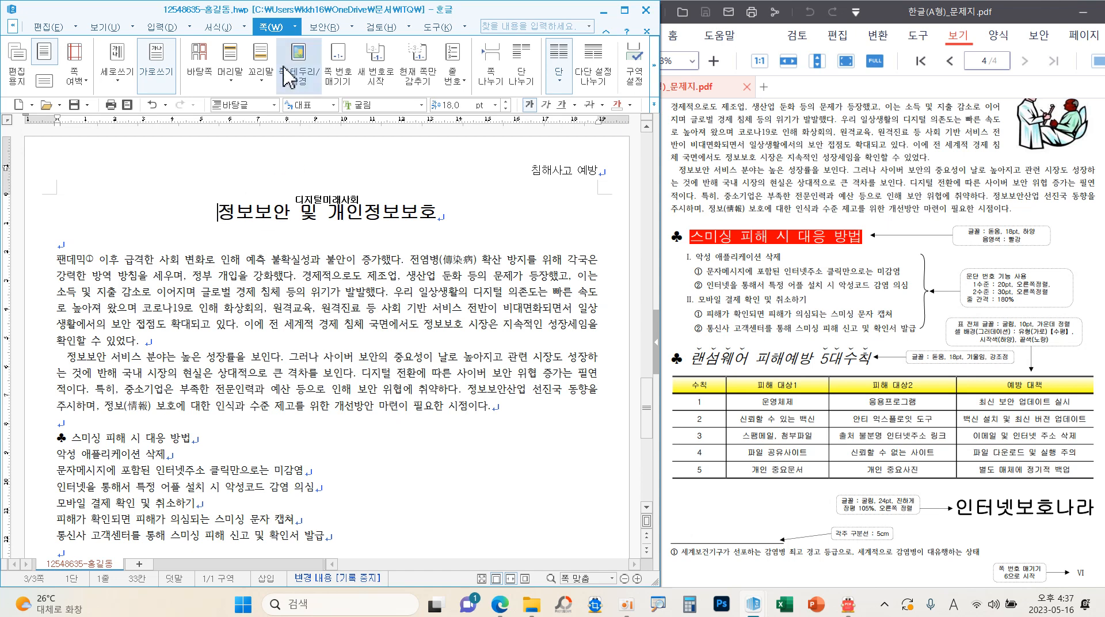
{"action": "left_click", "coordinate": [343, 86]}
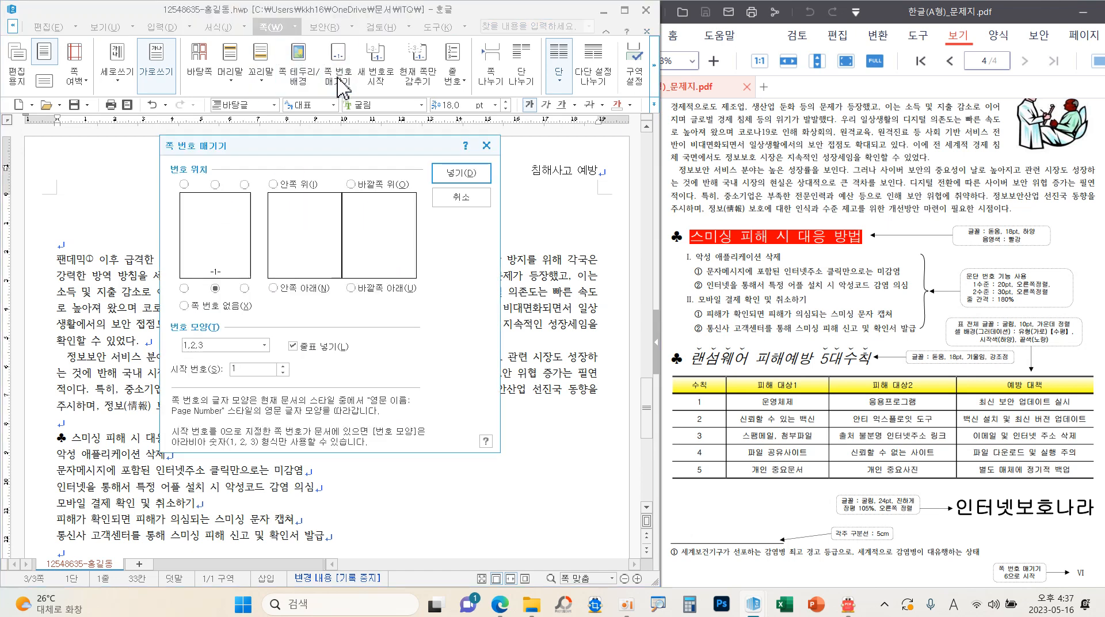
{"action": "left_click", "coordinate": [244, 287]}
{"action": "left_click", "coordinate": [293, 346]}
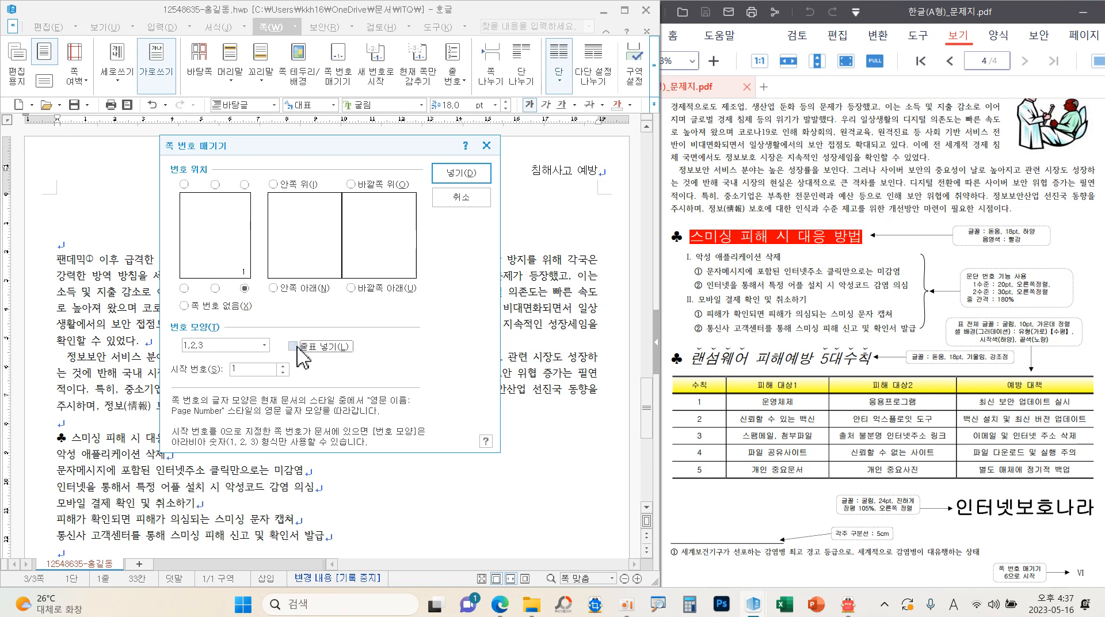
{"action": "left_click", "coordinate": [264, 345]}
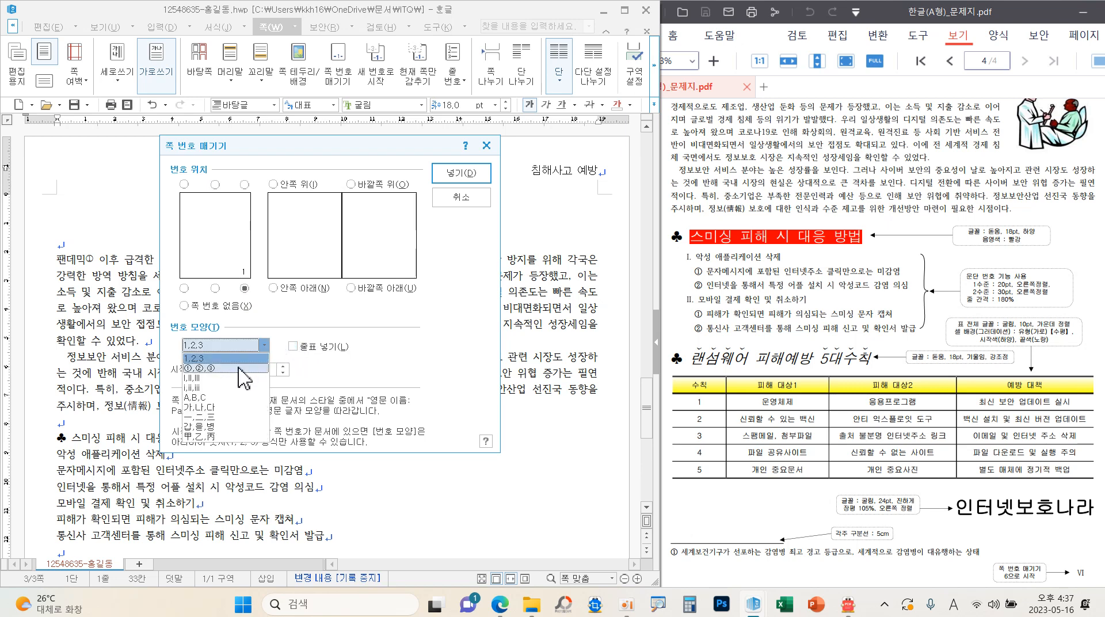
{"action": "left_click", "coordinate": [204, 378]}
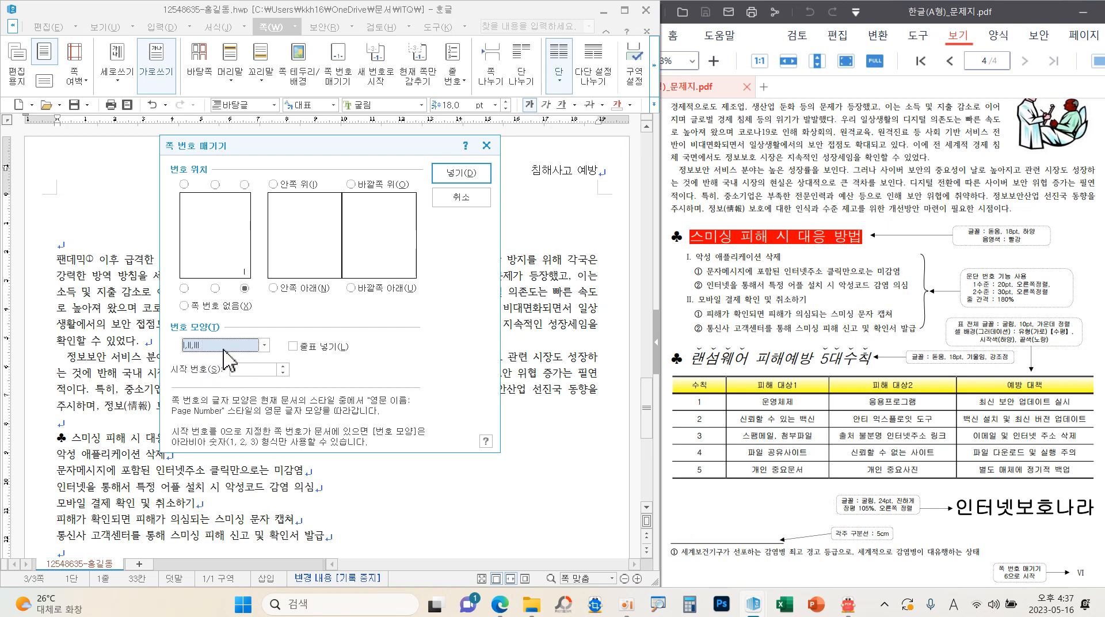
{"action": "left_click_drag", "start_coordinate": [257, 297], "coordinate": [263, 266]}
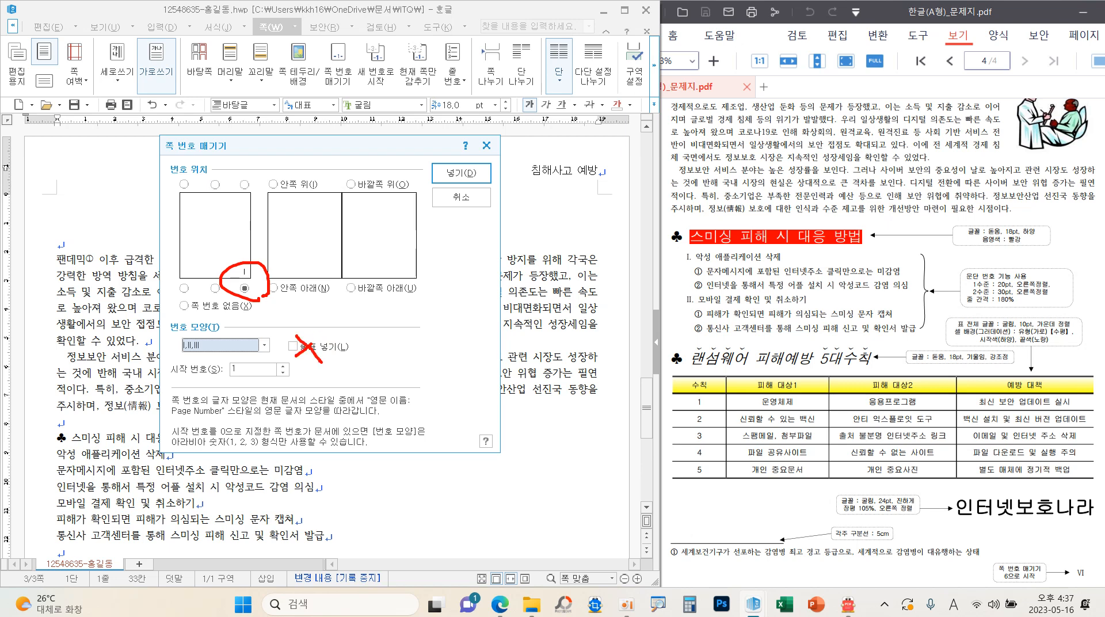
{"action": "mouse_move", "coordinate": [239, 350]}
{"action": "left_mouse_down"}
{"action": "mouse_move", "coordinate": [176, 346]}
{"action": "mouse_move", "coordinate": [244, 357]}
{"action": "left_mouse_up"}
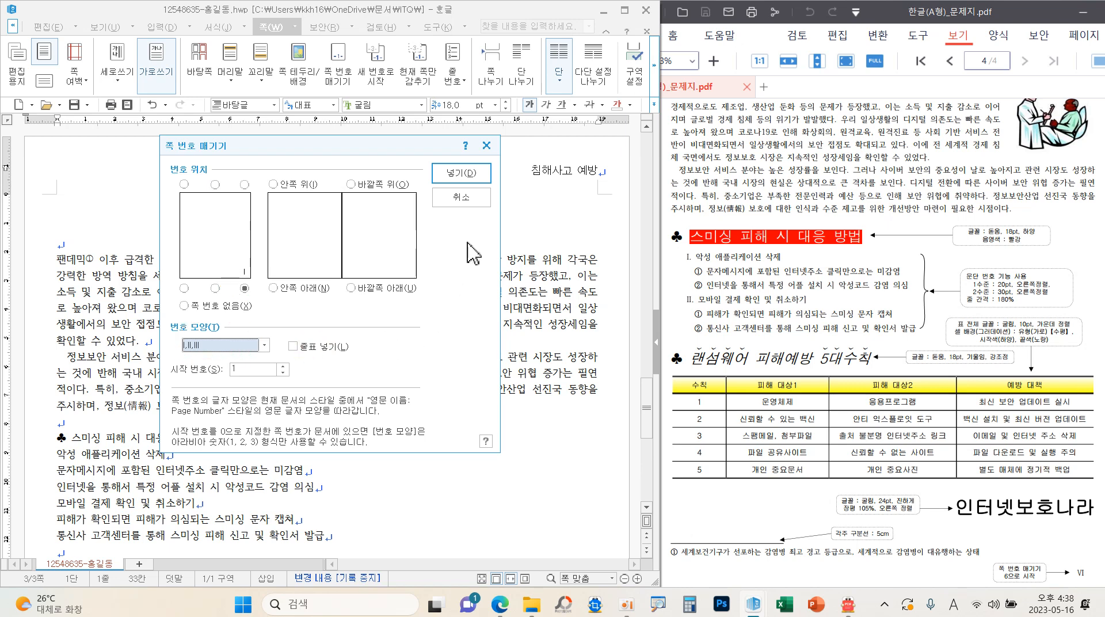
{"action": "left_click", "coordinate": [461, 172]}
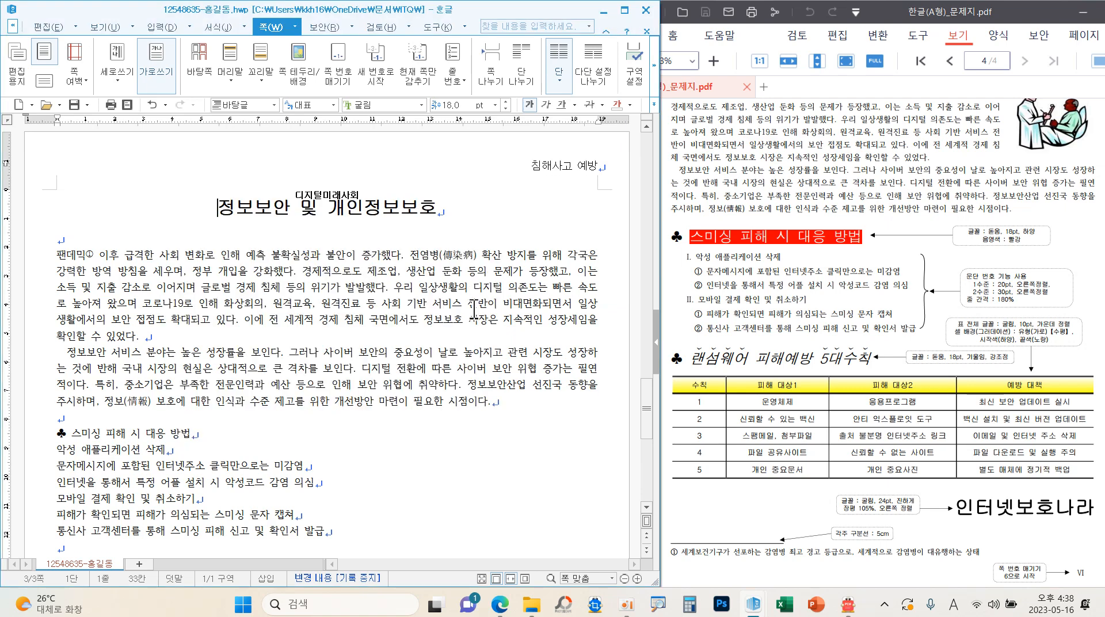
{"action": "scroll", "coordinate": [511, 350], "scroll_direction": "down", "scroll_amount": 8}
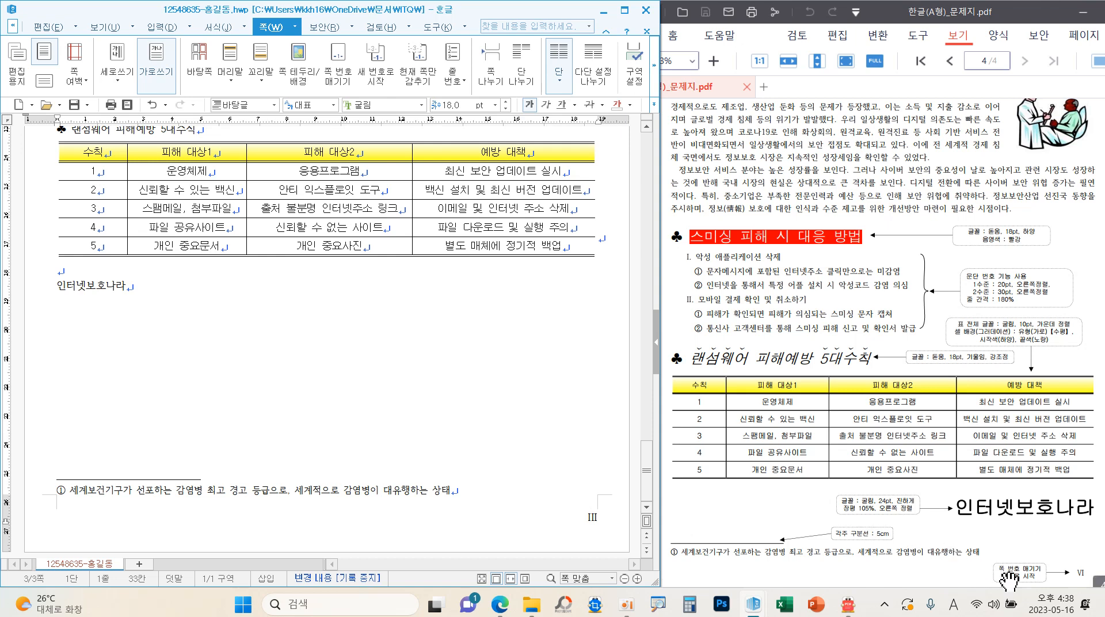
- Restart the page numbering on page 3 with a new page number (쪽 번호) starting at 6
{"action": "scroll", "coordinate": [380, 347], "scroll_direction": "up", "scroll_amount": 5}
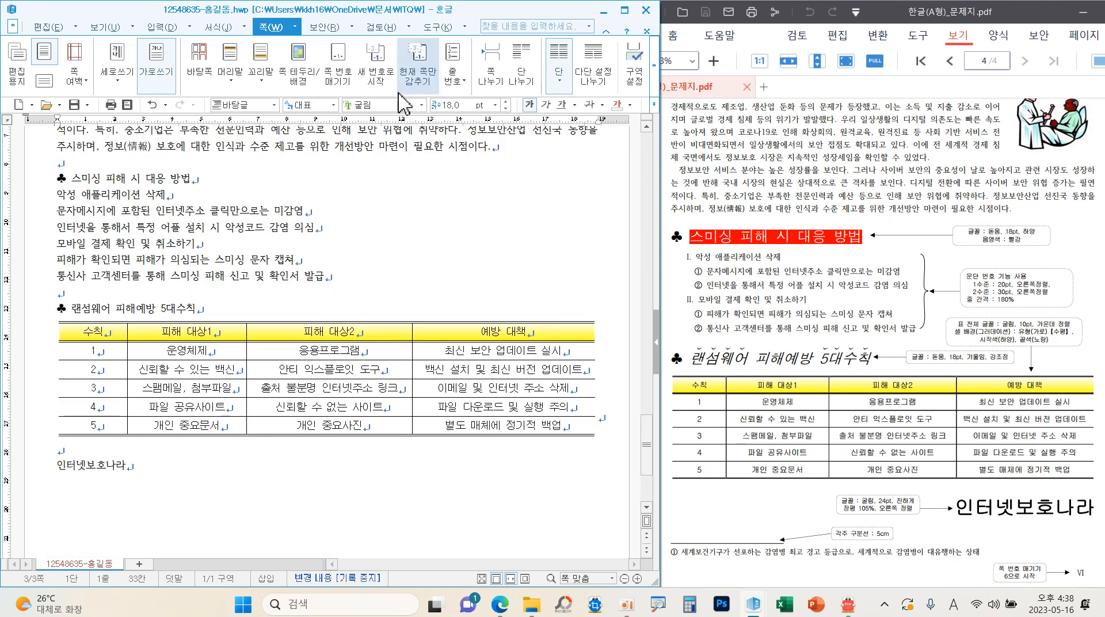
{"action": "left_click", "coordinate": [377, 80]}
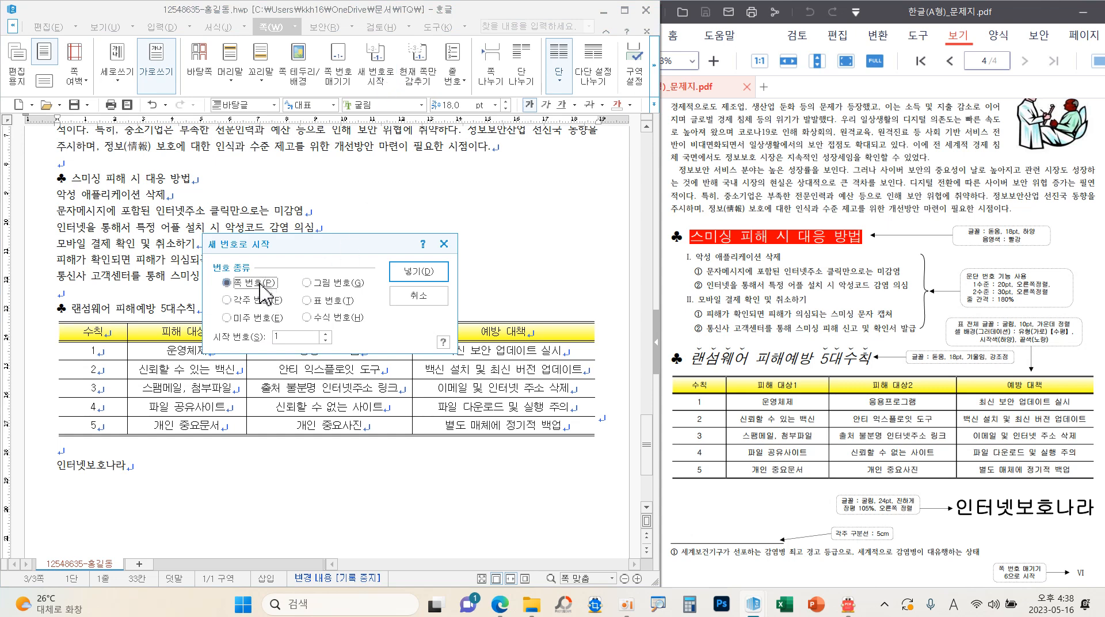
{"action": "left_click", "coordinate": [326, 333]}
{"action": "left_click", "coordinate": [325, 334]}
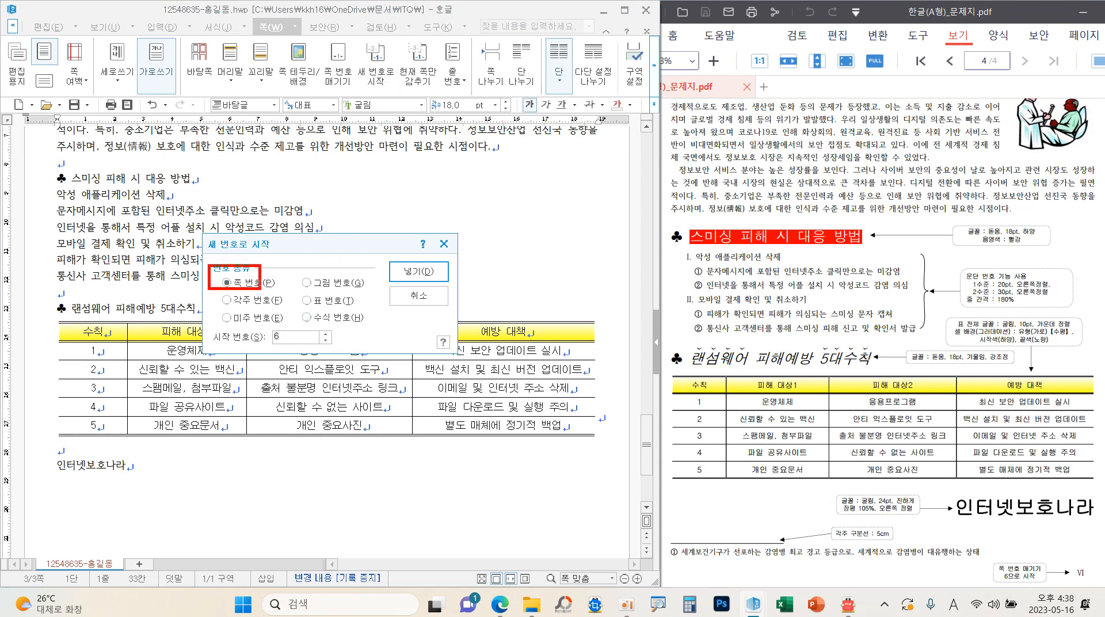
{"action": "left_click_drag", "start_coordinate": [406, 249], "coordinate": [456, 227]}
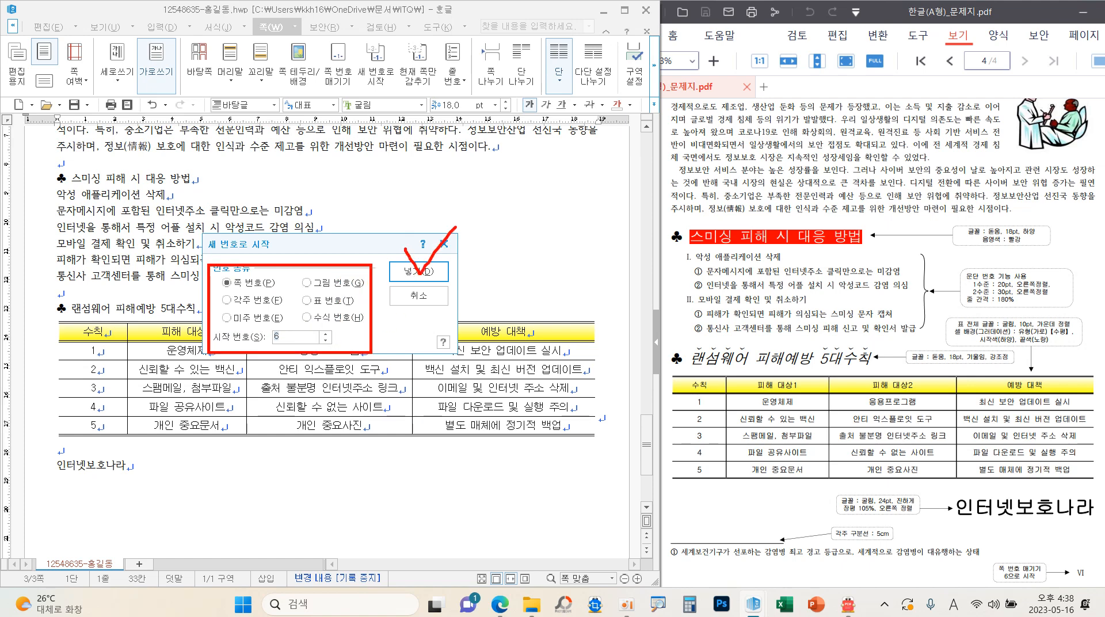
{"action": "left_click", "coordinate": [418, 271]}
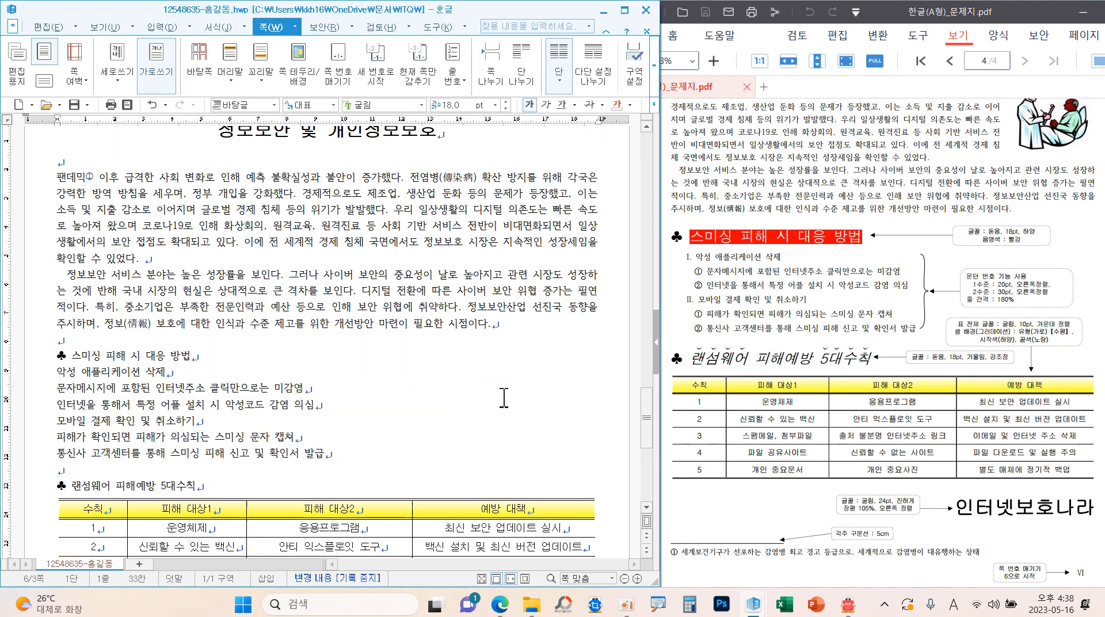
{"action": "scroll", "coordinate": [518, 400], "scroll_direction": "down", "scroll_amount": 6}
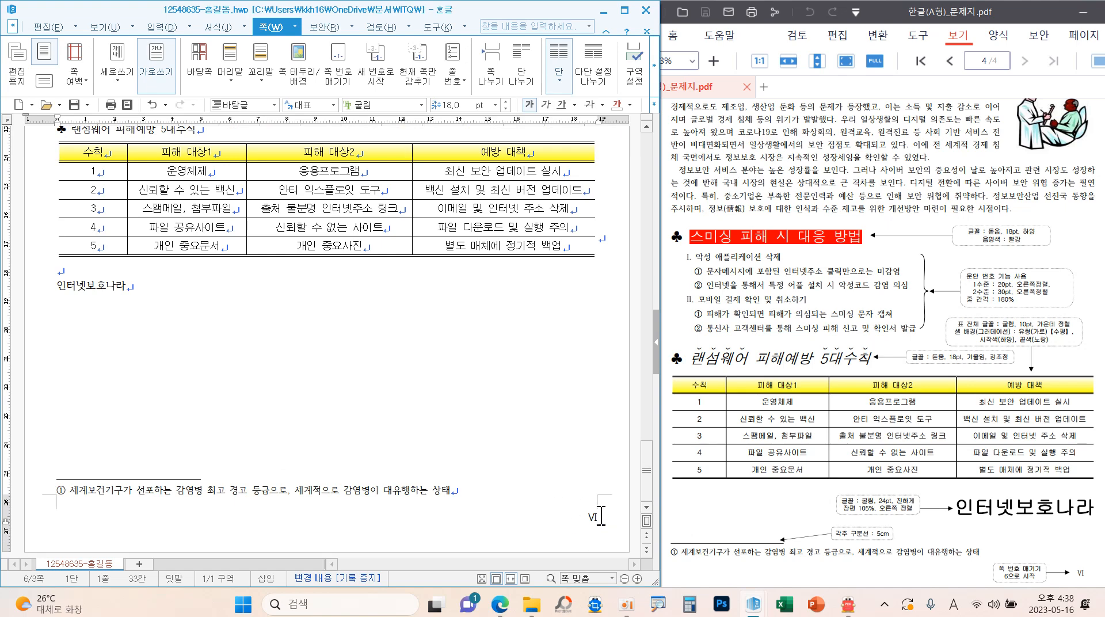
- Start a first-letter decoration (문단 첫 글자 장식) for the first body paragraph, beginning with 팬데믹, using the two-line shape
{"action": "scroll", "coordinate": [518, 420], "scroll_direction": "up", "scroll_amount": 10}
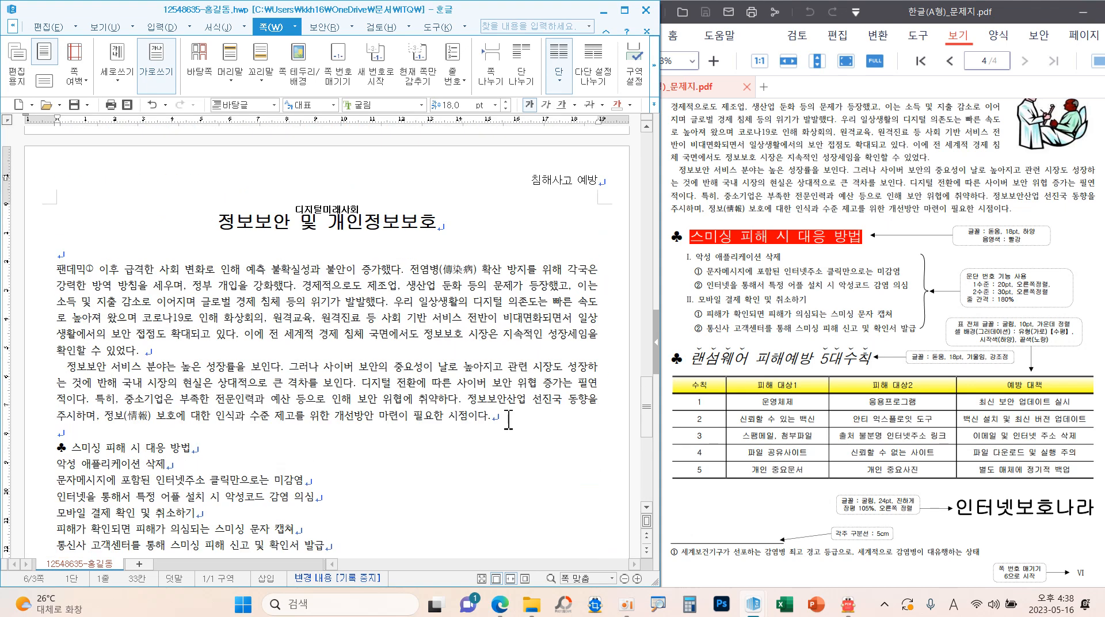
{"action": "left_click", "coordinate": [46, 269]}
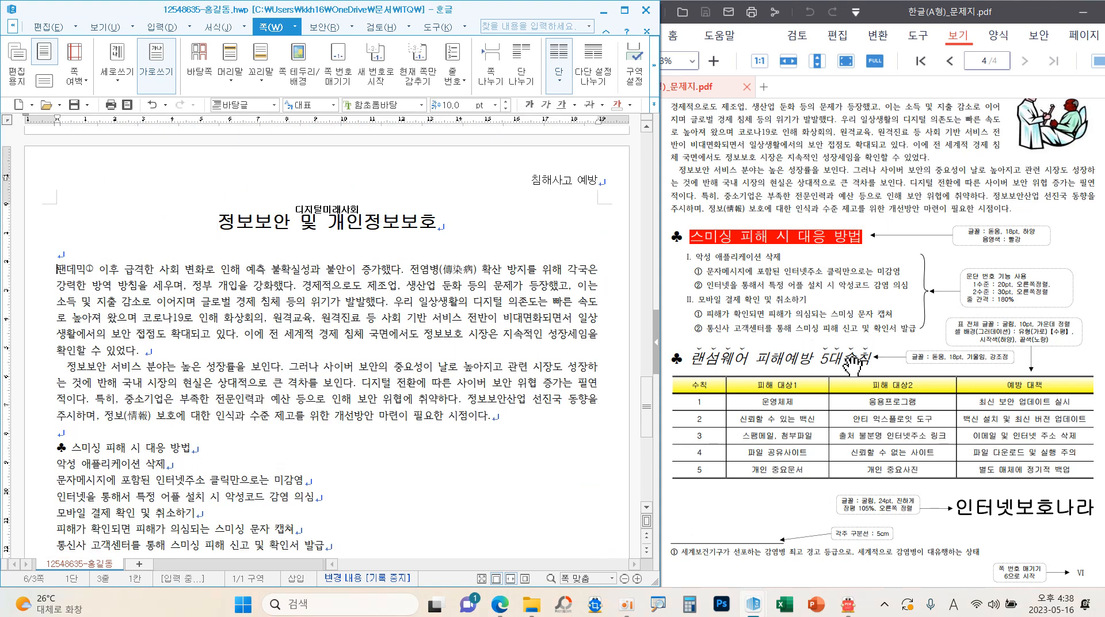
{"action": "scroll", "coordinate": [851, 367], "scroll_direction": "up", "scroll_amount": 2}
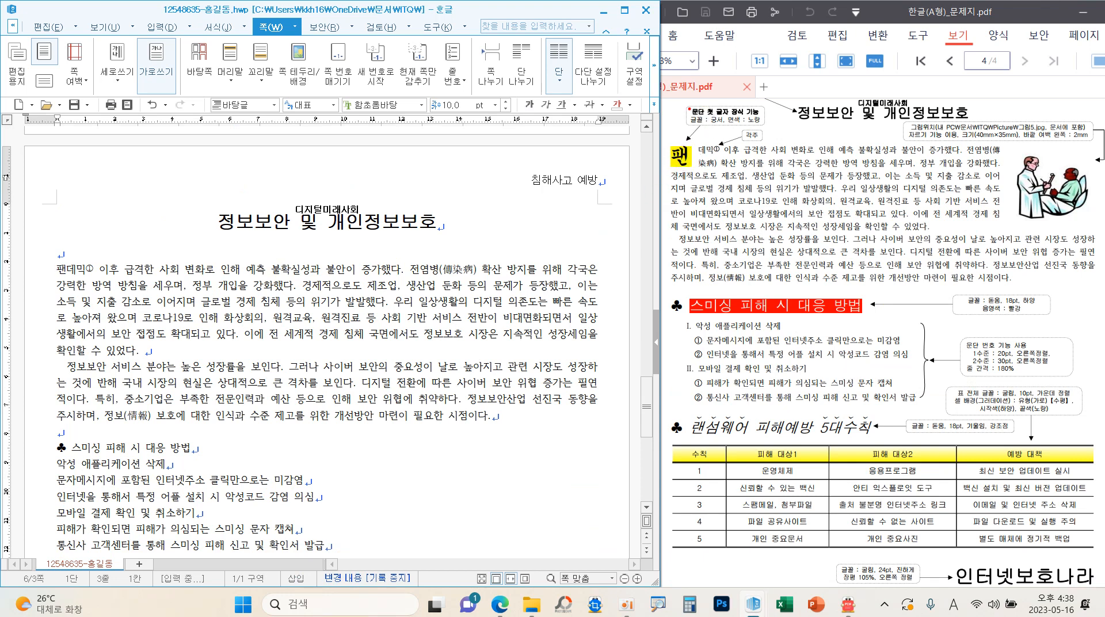
{"action": "left_click_drag", "start_coordinate": [691, 109], "coordinate": [773, 139]}
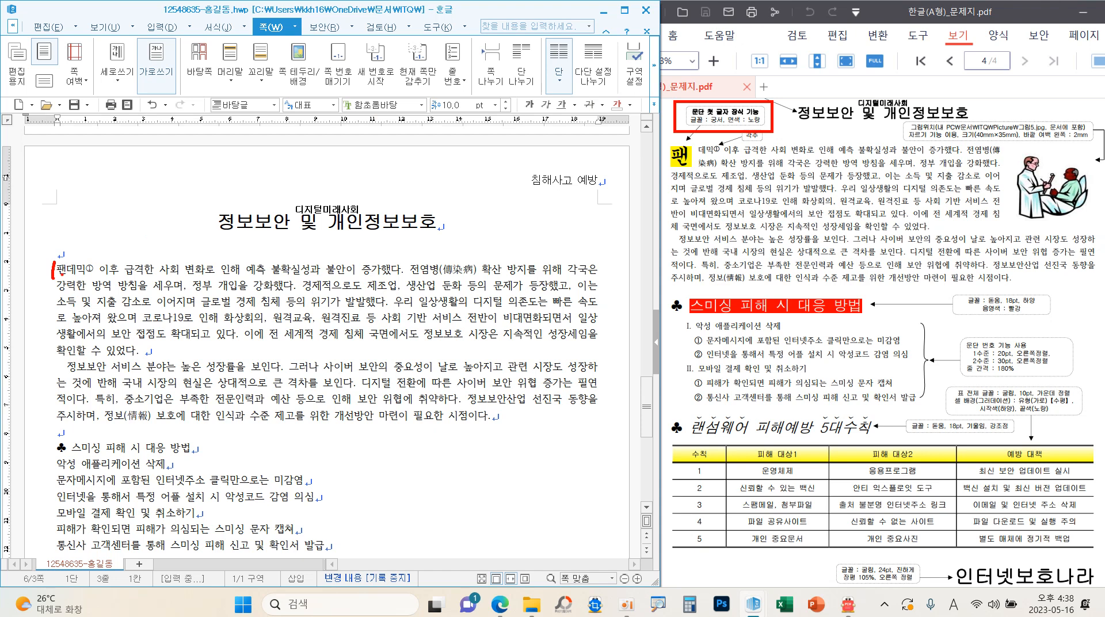
{"action": "key", "text": "Escape"}
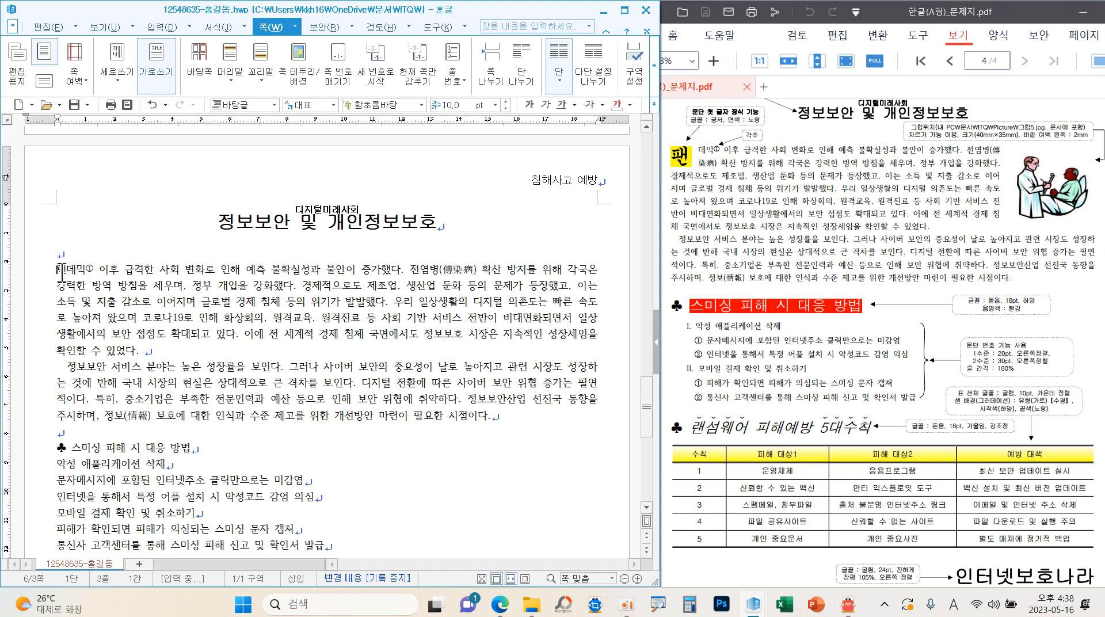
{"action": "left_click", "coordinate": [227, 27]}
{"action": "left_click", "coordinate": [654, 77]}
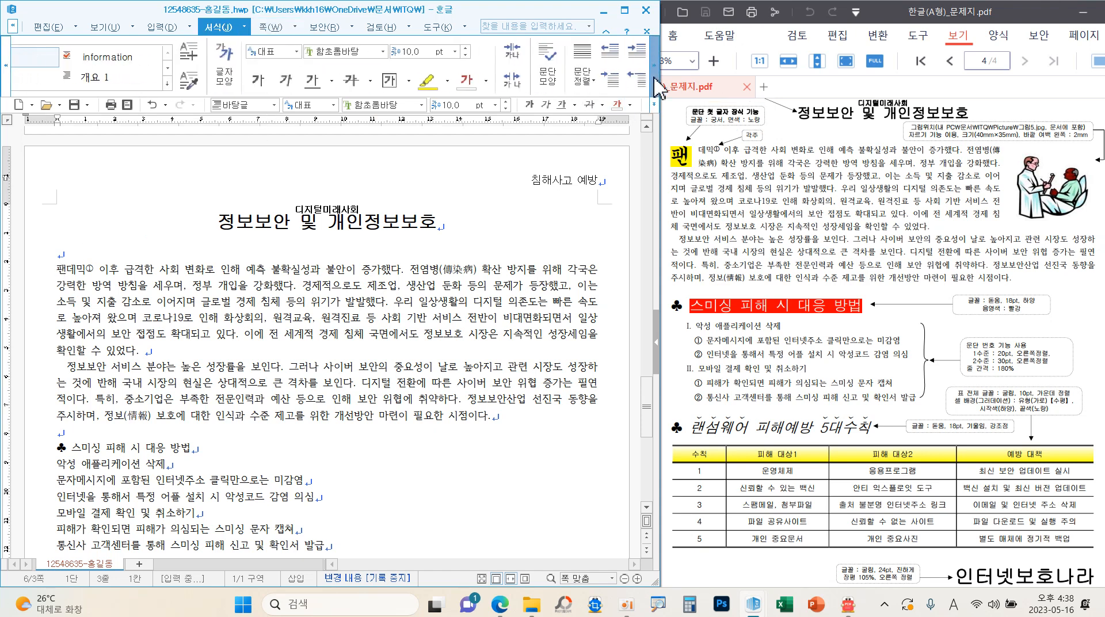
{"action": "left_click", "coordinate": [629, 63]}
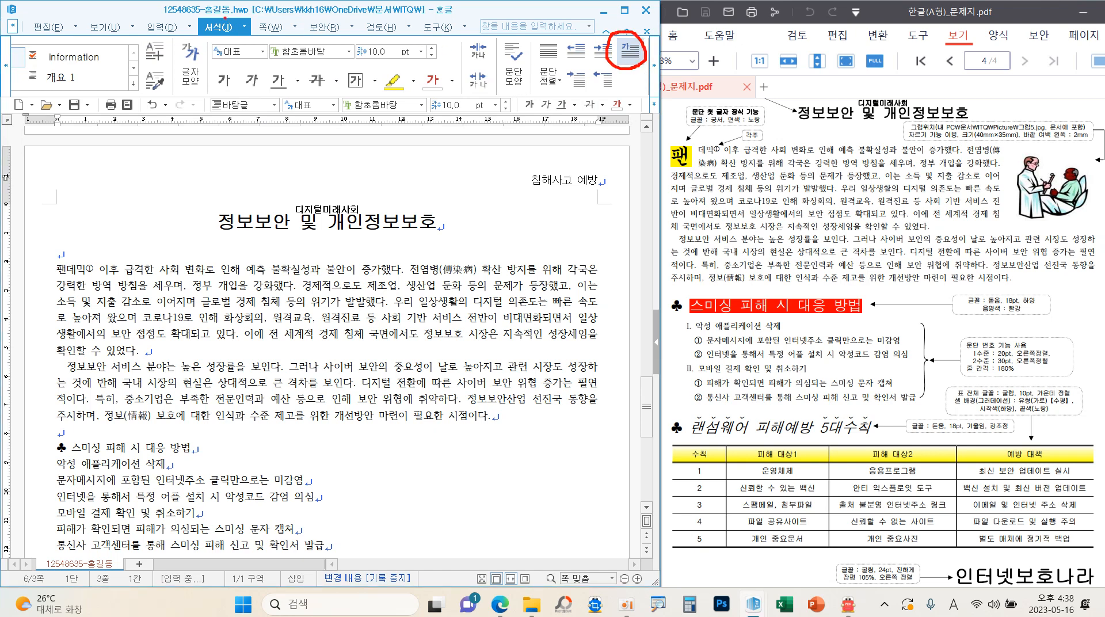
{"action": "left_click_drag", "start_coordinate": [223, 16], "coordinate": [286, 3]}
{"action": "left_click", "coordinate": [629, 57]}
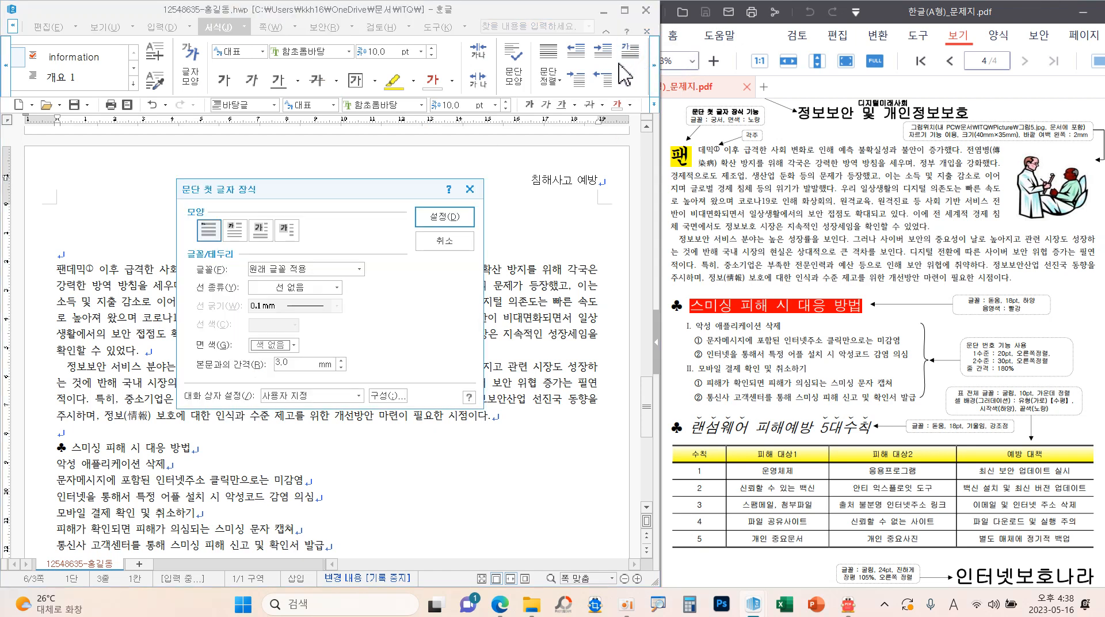
{"action": "left_click", "coordinate": [234, 230]}
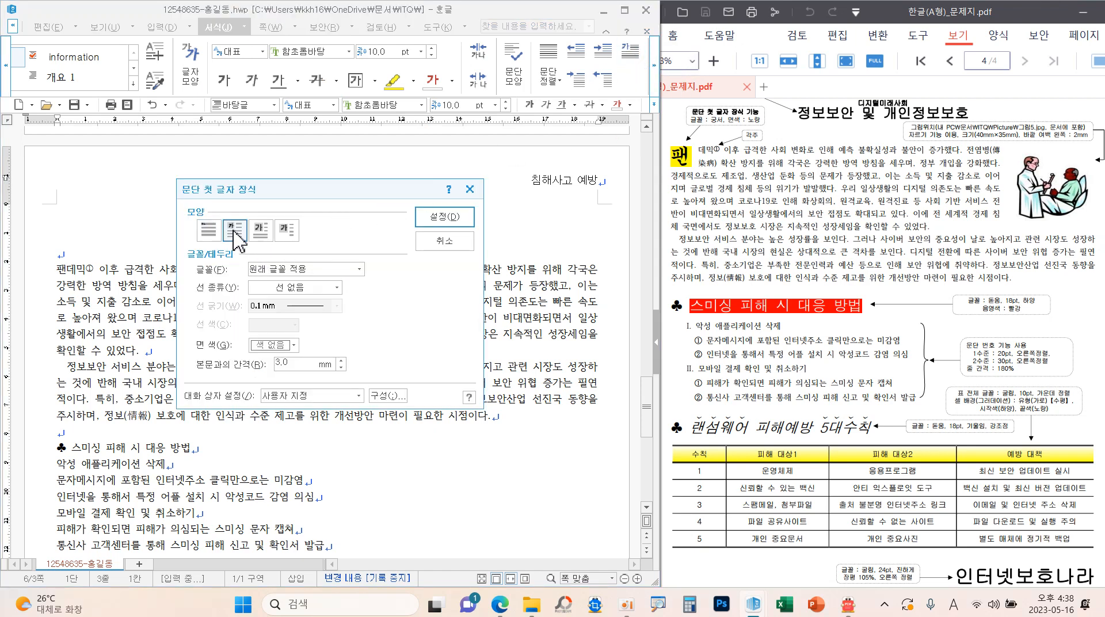
- Set the decorated first letter's font to 궁서 and its fill colour to yellow, and apply the decoration
{"action": "left_click", "coordinate": [310, 270]}
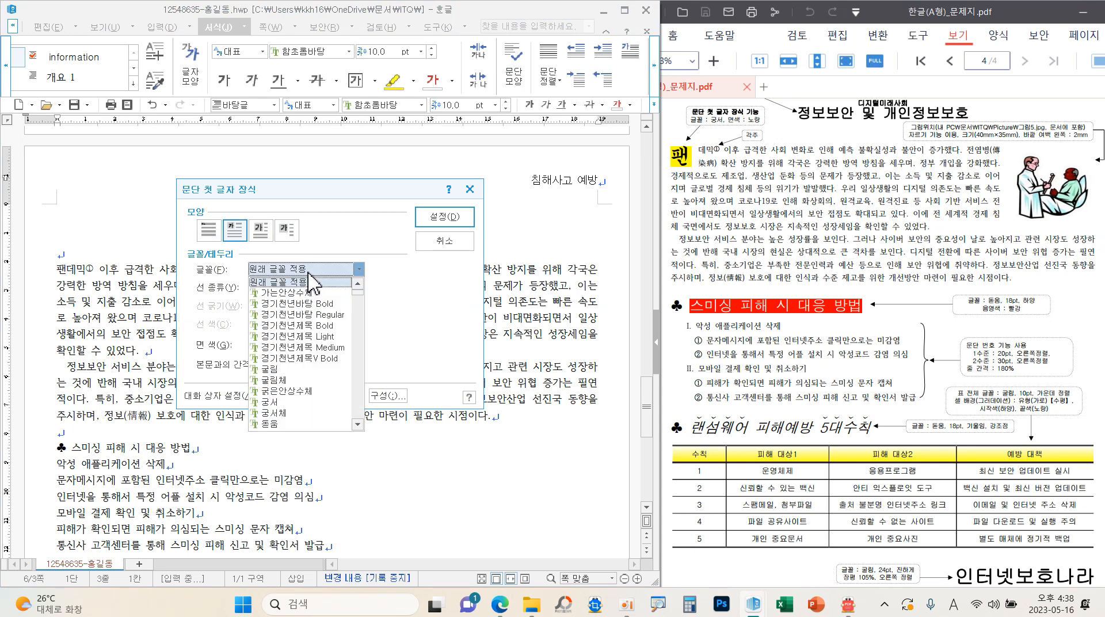
{"action": "left_click", "coordinate": [270, 402]}
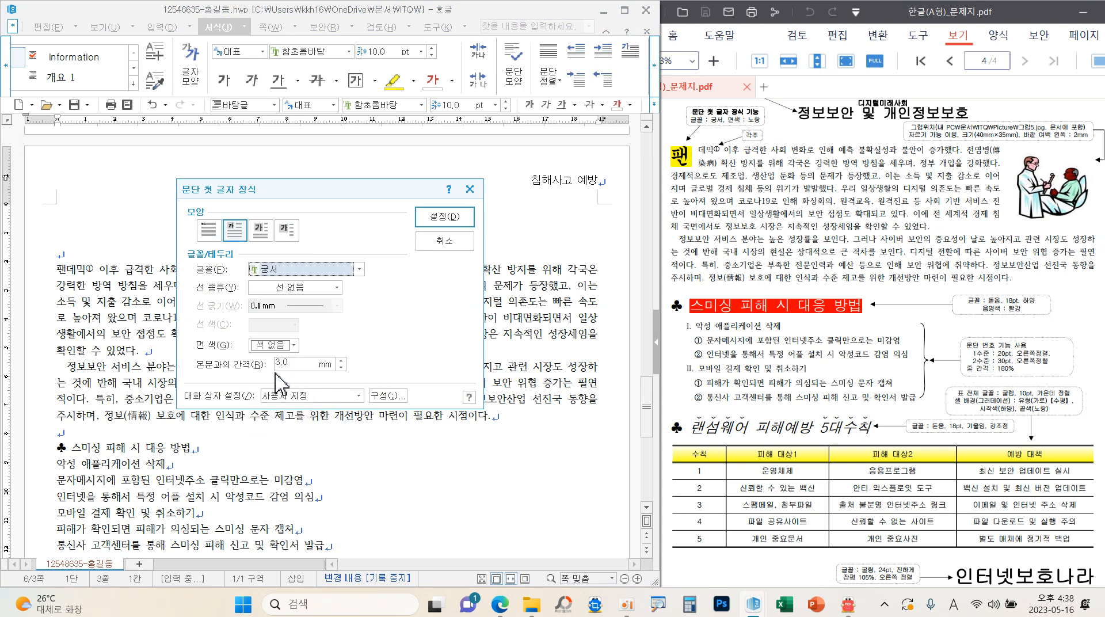
{"action": "left_click", "coordinate": [275, 345]}
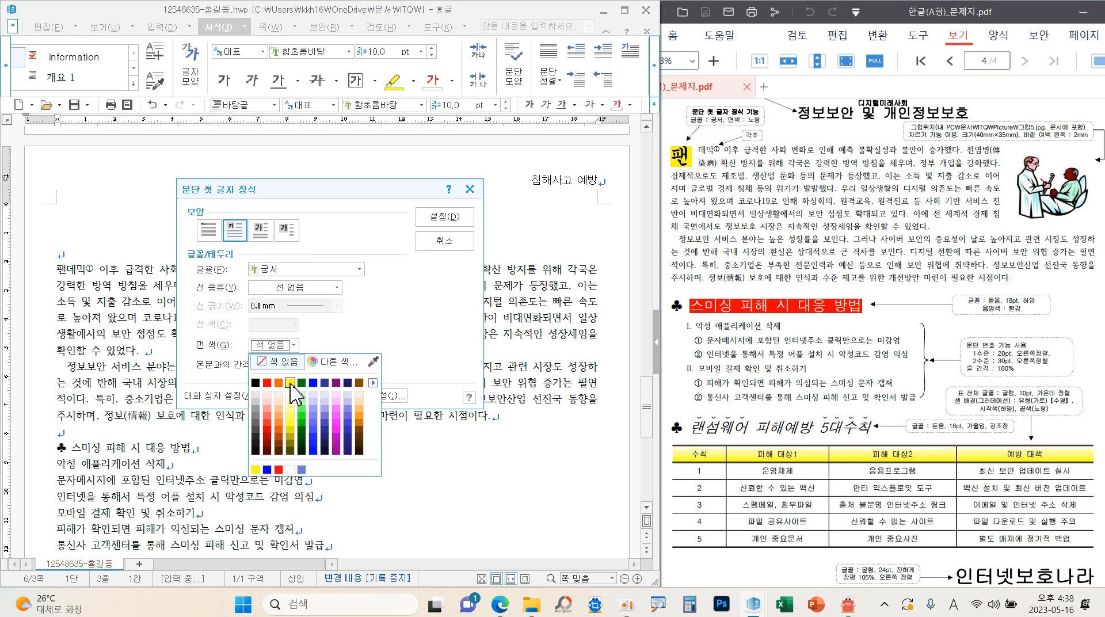
{"action": "left_click", "coordinate": [296, 393]}
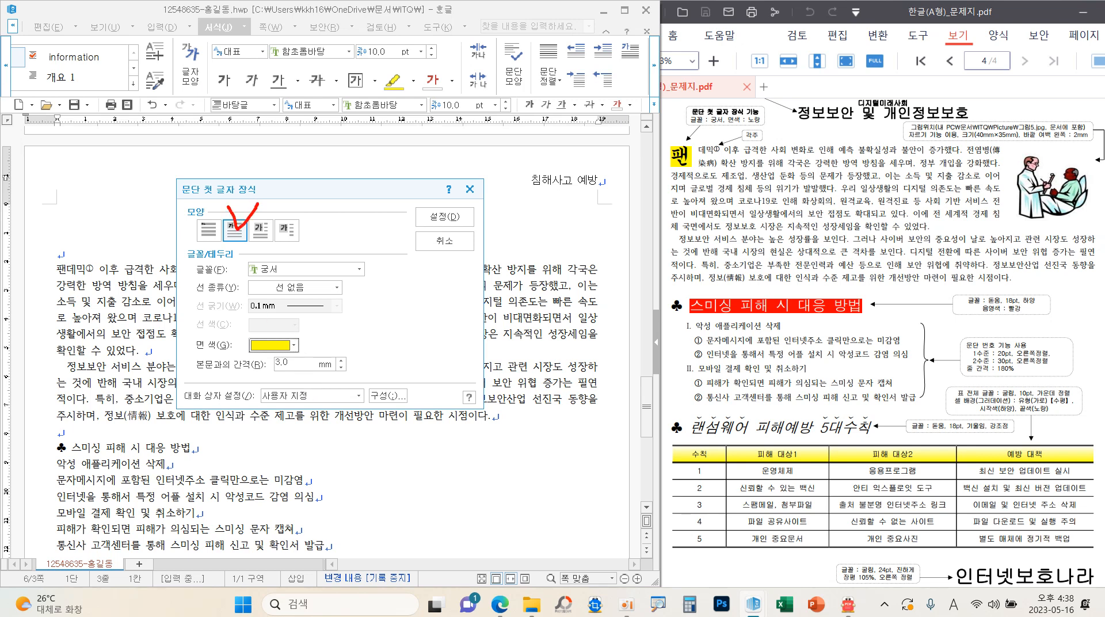
{"action": "left_click_drag", "start_coordinate": [198, 257], "coordinate": [292, 278]}
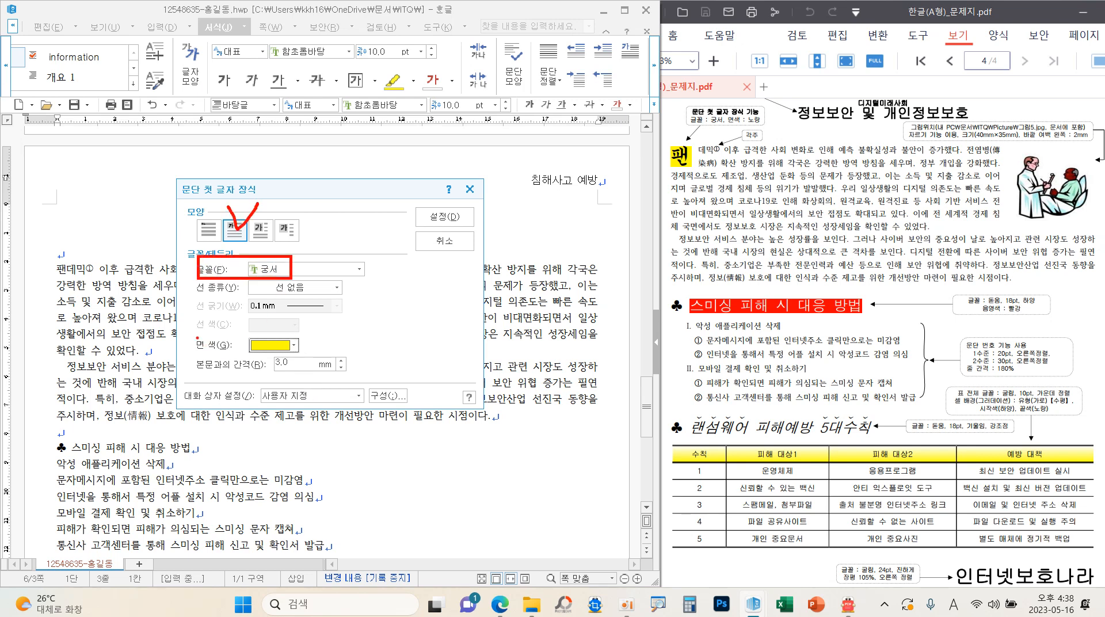
{"action": "left_click_drag", "start_coordinate": [191, 331], "coordinate": [315, 360]}
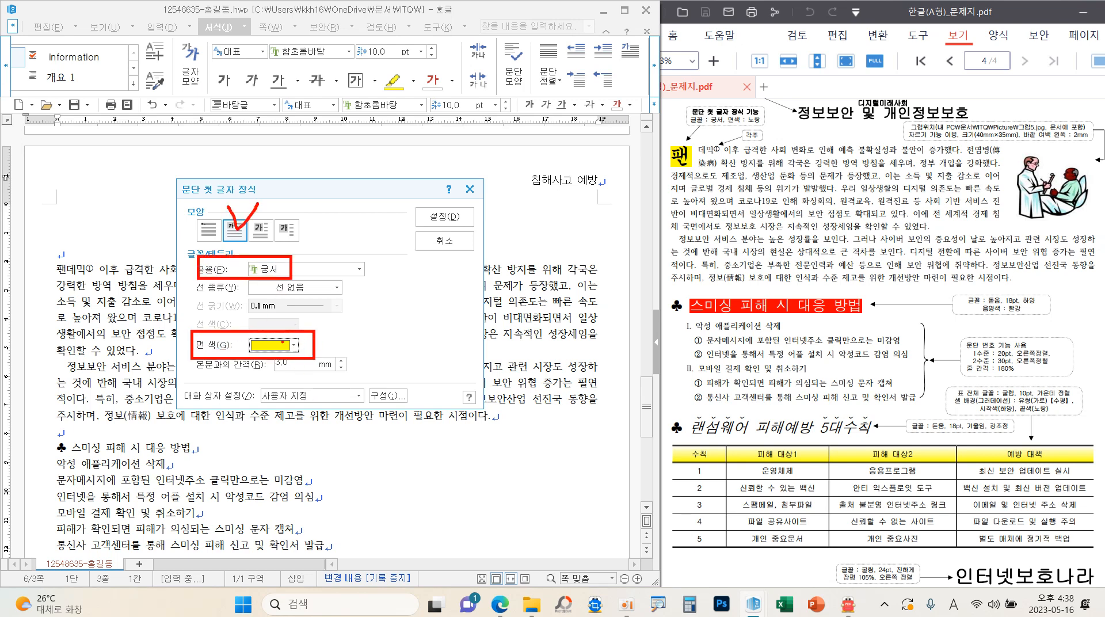
{"action": "left_click", "coordinate": [446, 217]}
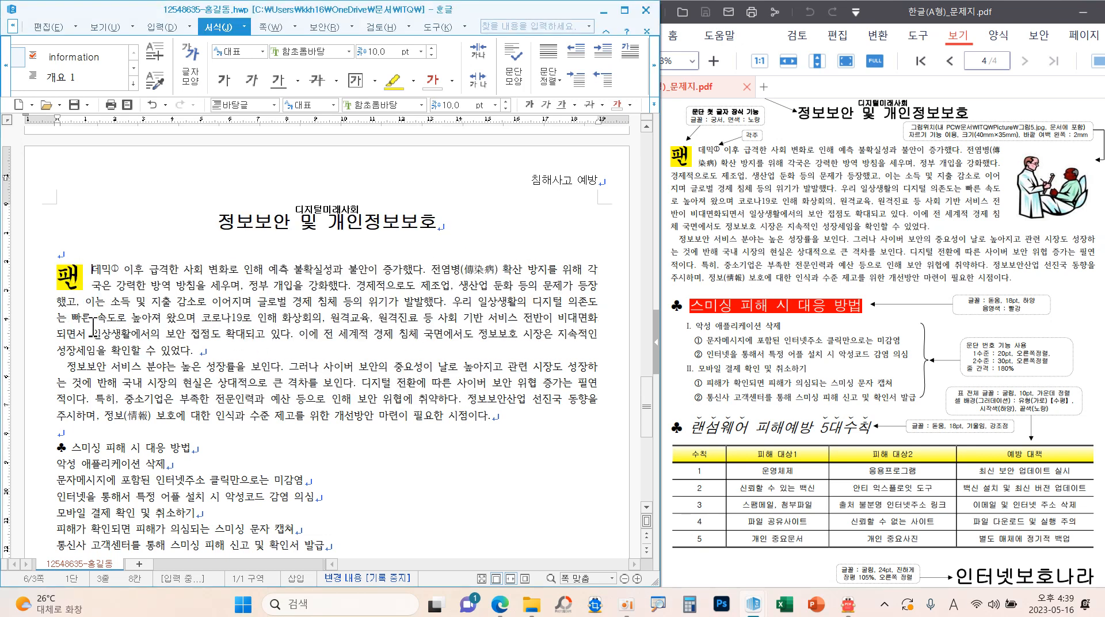
{"action": "left_click", "coordinate": [331, 317]}
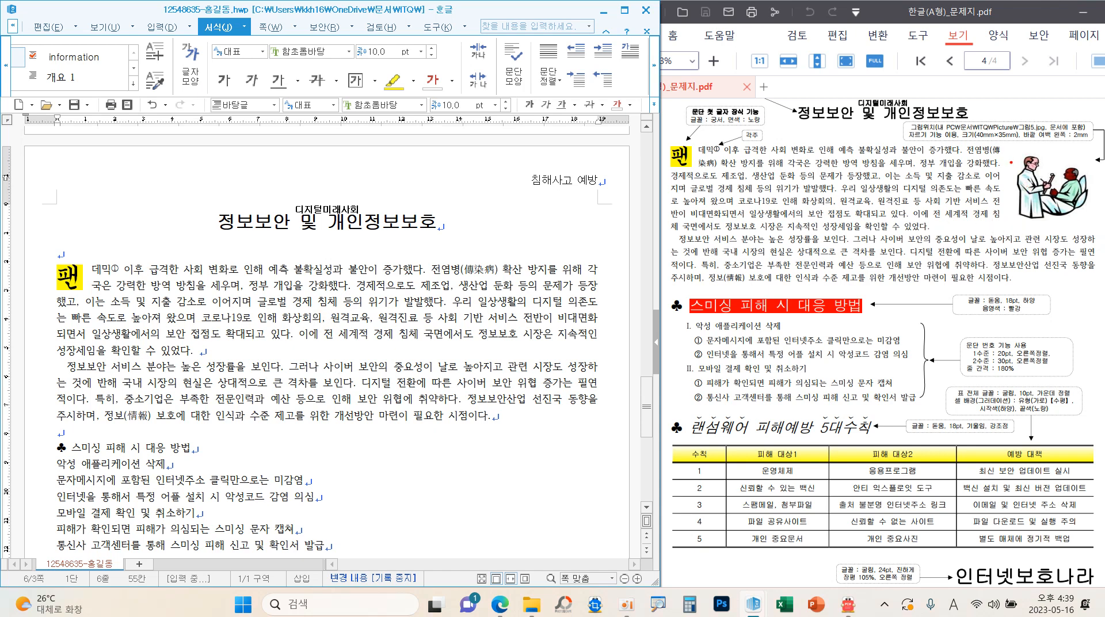
{"action": "mouse_move", "coordinate": [900, 109]}
{"action": "left_mouse_down"}
{"action": "mouse_move", "coordinate": [1068, 153]}
{"action": "mouse_move", "coordinate": [1102, 148]}
{"action": "left_mouse_up"}
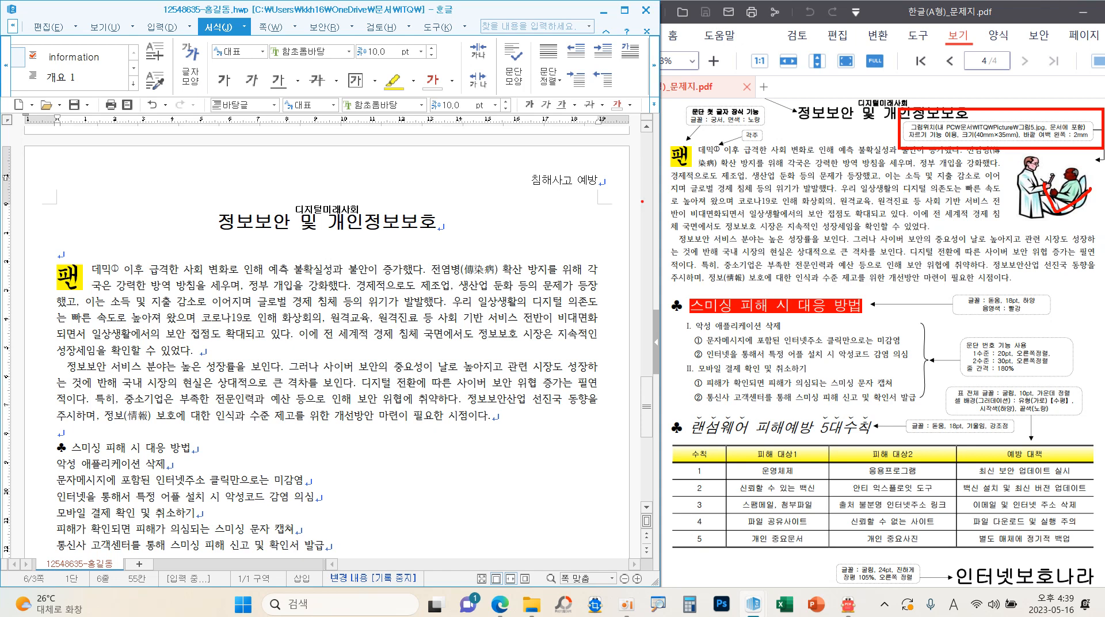
{"action": "key", "text": "Escape"}
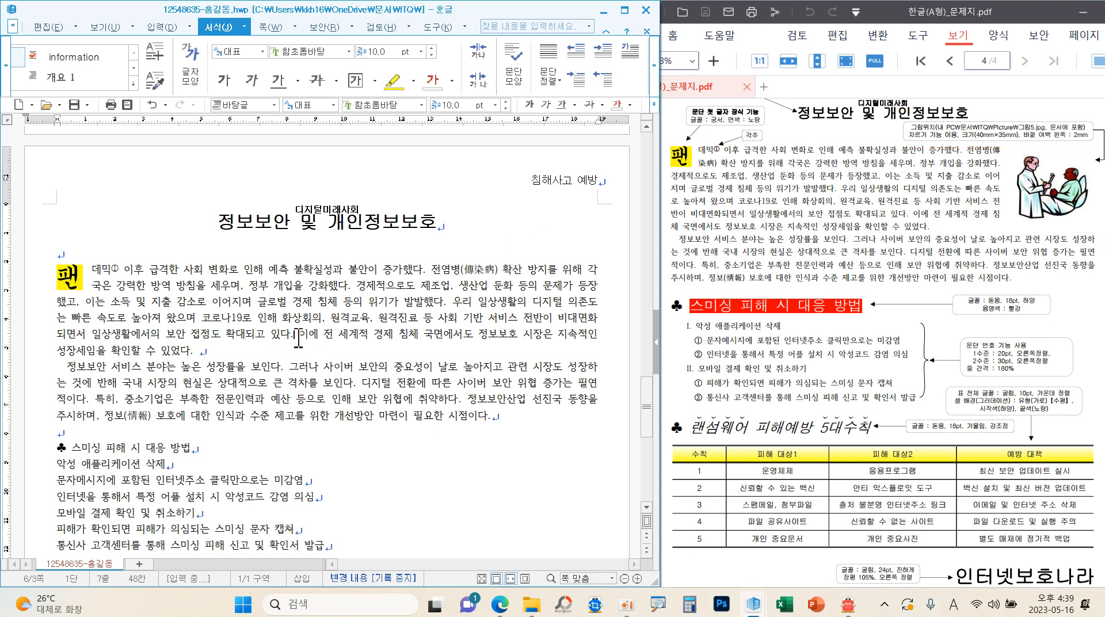
- Insert the picture 그림5 from the Picture folder, embedded in the document, about 57 × 76 mm over the body text
{"action": "left_click", "coordinate": [162, 27]}
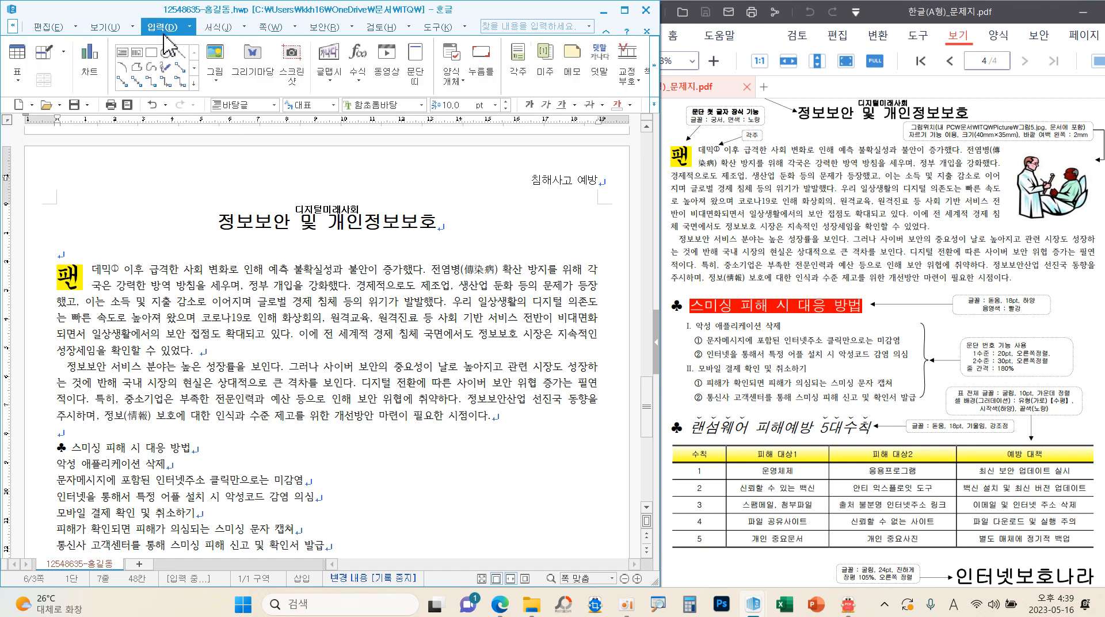
{"action": "left_click", "coordinate": [216, 67]}
{"action": "left_click", "coordinate": [251, 260]}
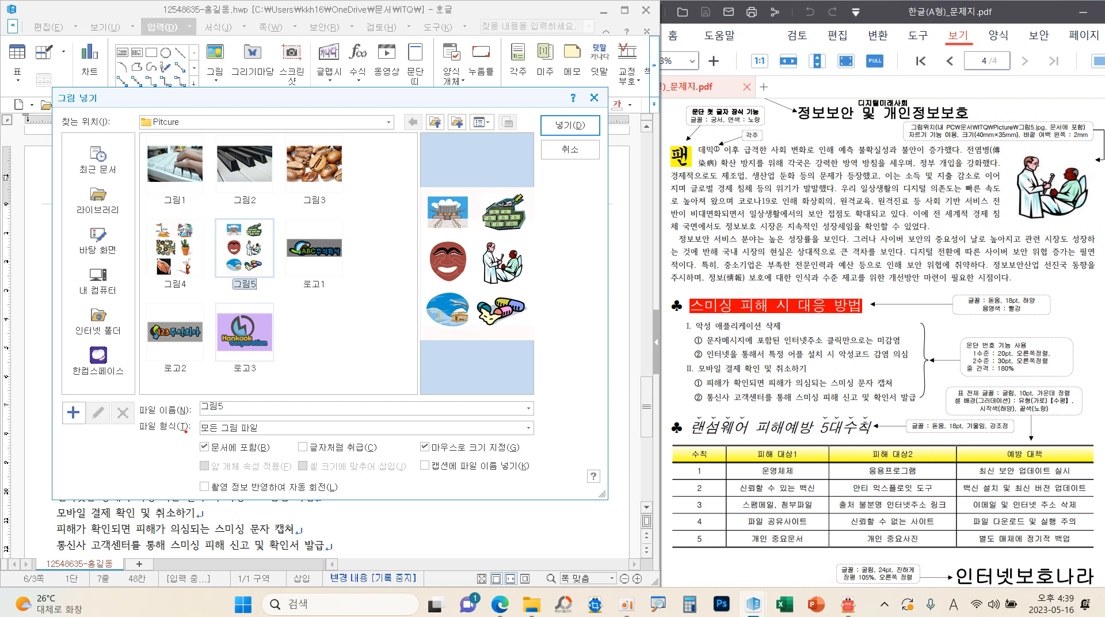
{"action": "left_click_drag", "start_coordinate": [186, 432], "coordinate": [275, 458]}
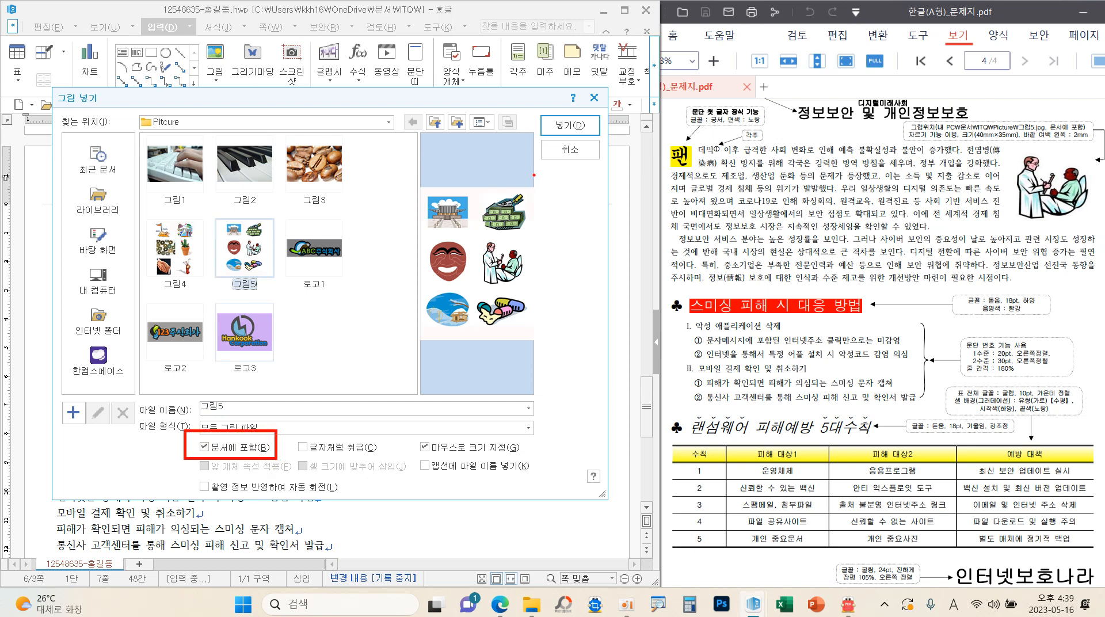
{"action": "left_click", "coordinate": [569, 124]}
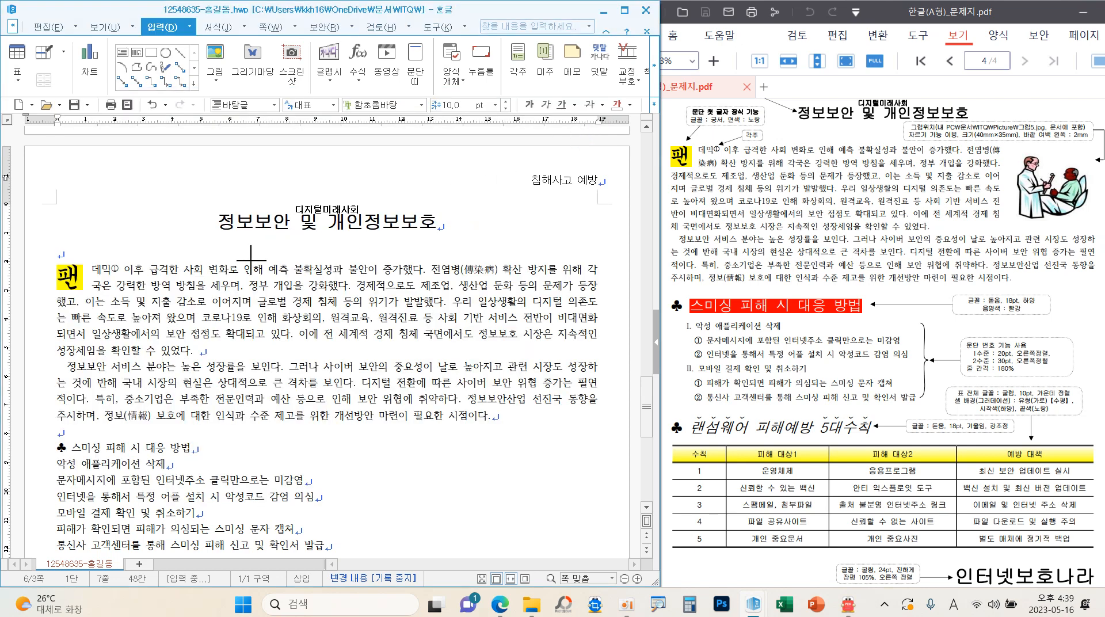
{"action": "left_click_drag", "start_coordinate": [245, 248], "coordinate": [401, 475]}
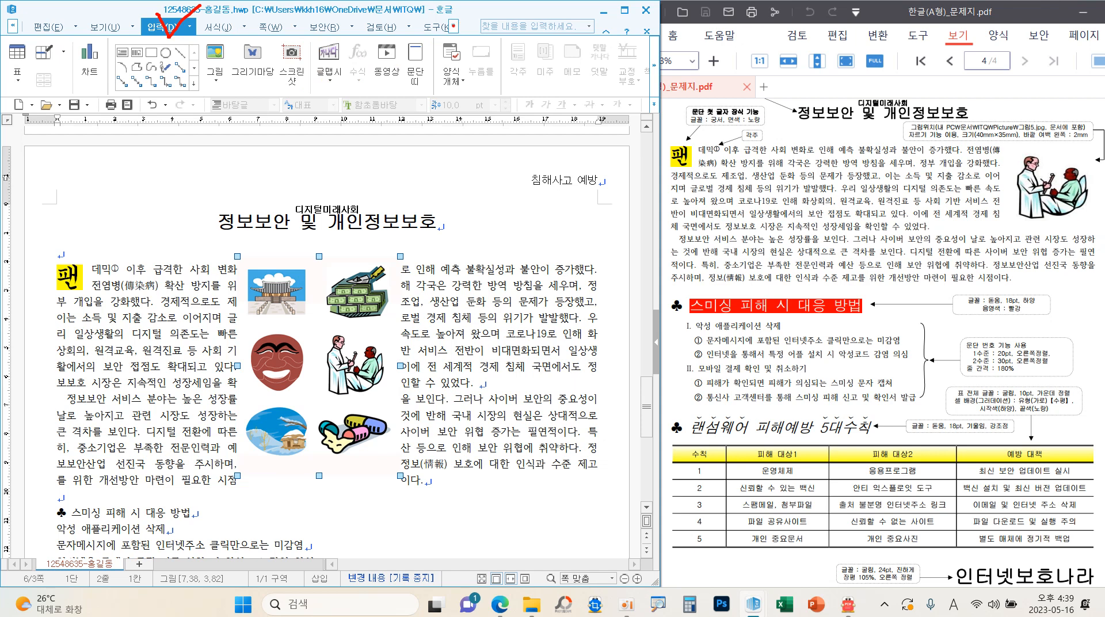
{"action": "left_click", "coordinate": [464, 33]}
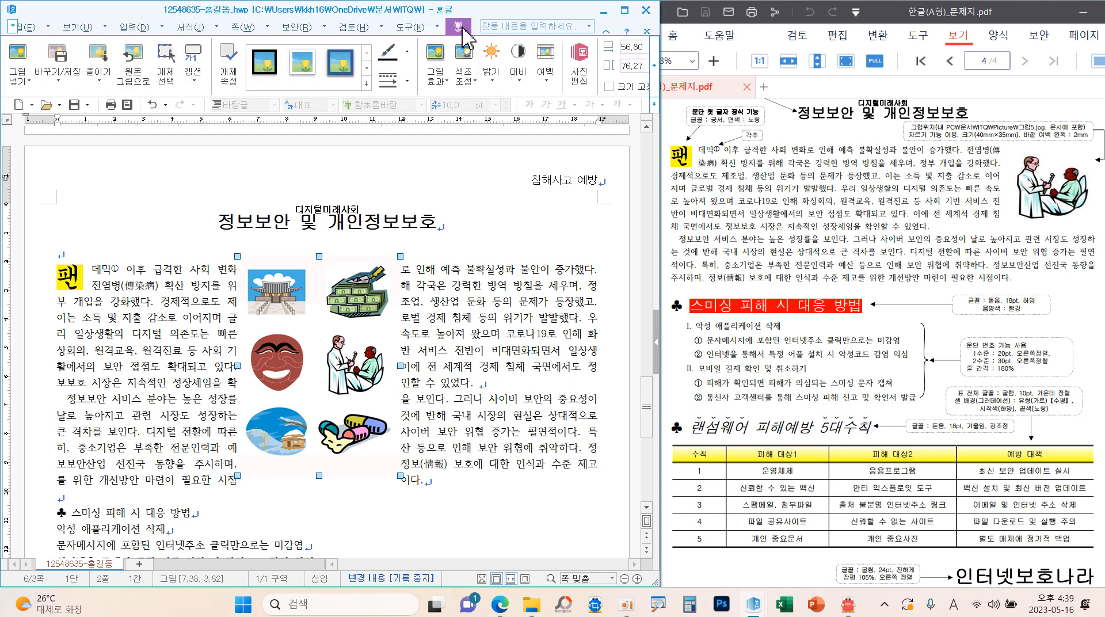
{"action": "left_click_drag", "start_coordinate": [475, 42], "coordinate": [443, 6]}
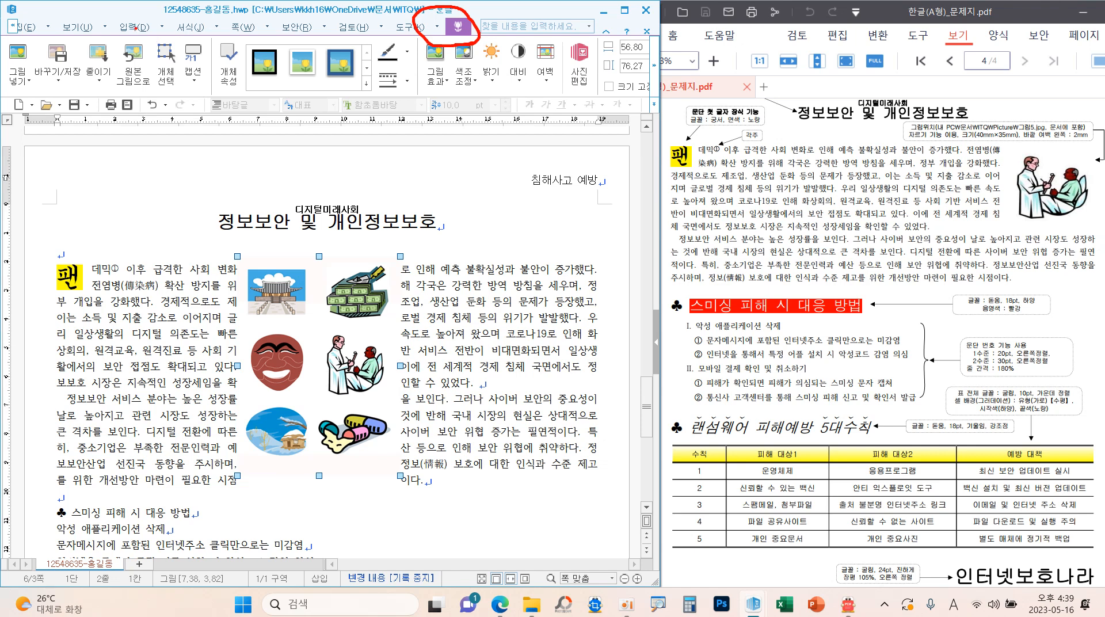
{"action": "left_click", "coordinate": [144, 27]}
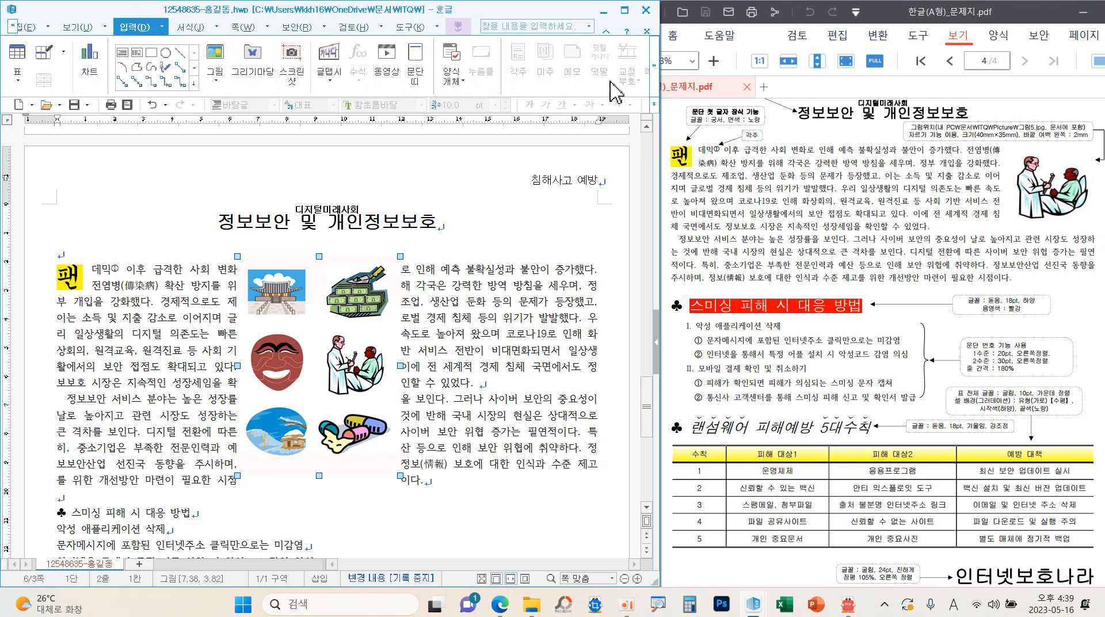
- Crop the inserted picture down to the doctor-and-patient illustration in its middle row, about 22 × 23 mm
{"action": "left_click", "coordinate": [461, 29]}
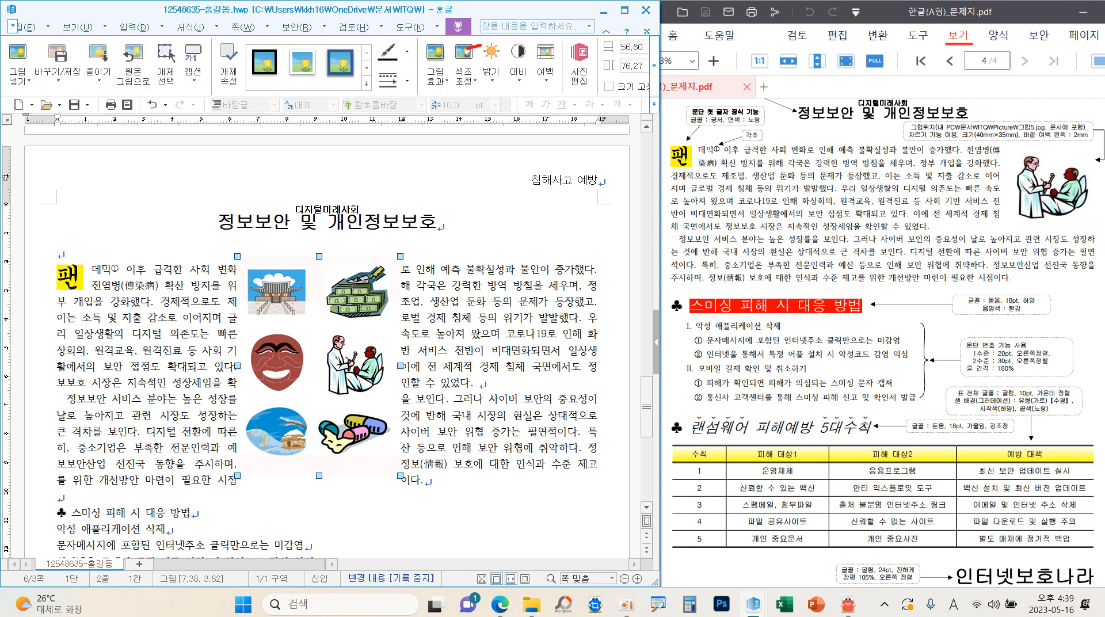
{"action": "left_click_drag", "start_coordinate": [471, 46], "coordinate": [478, 15]}
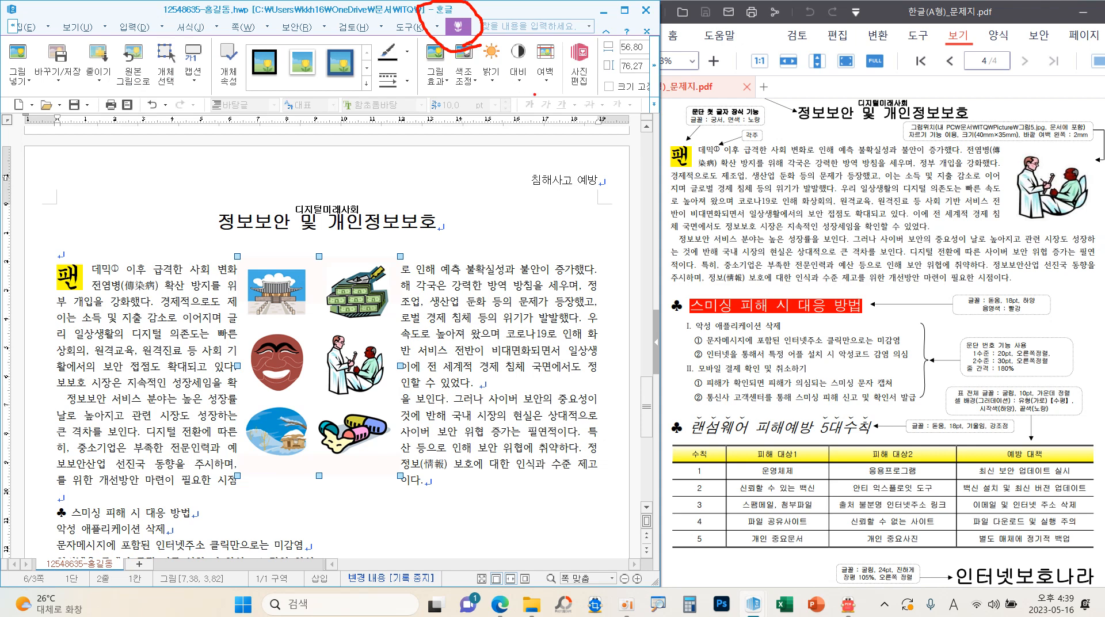
{"action": "left_click", "coordinate": [656, 86]}
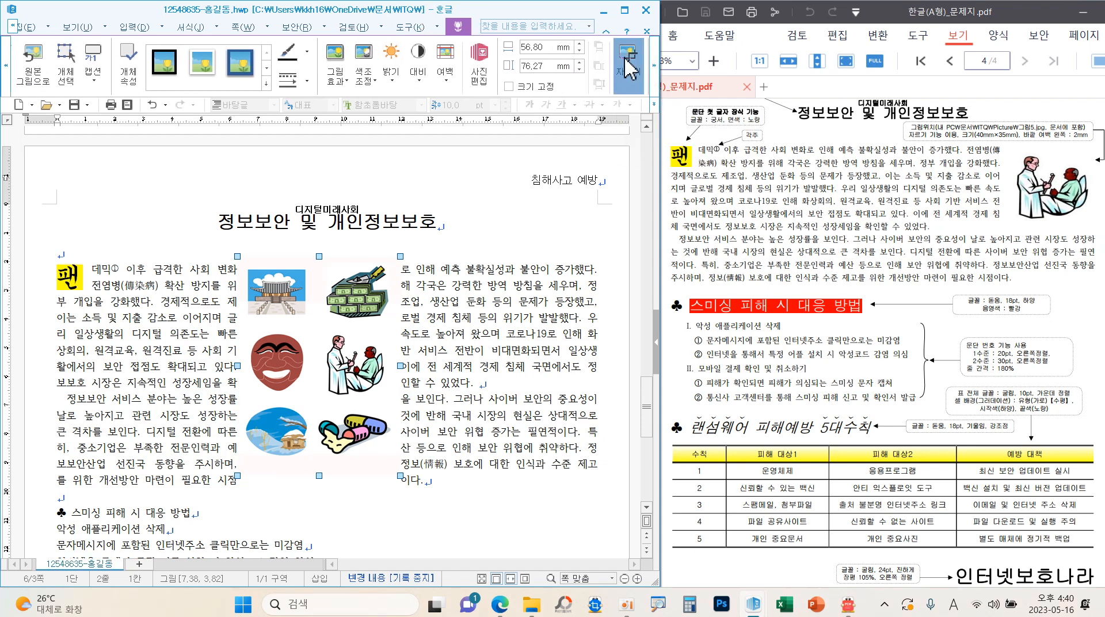
{"action": "left_click", "coordinate": [630, 63]}
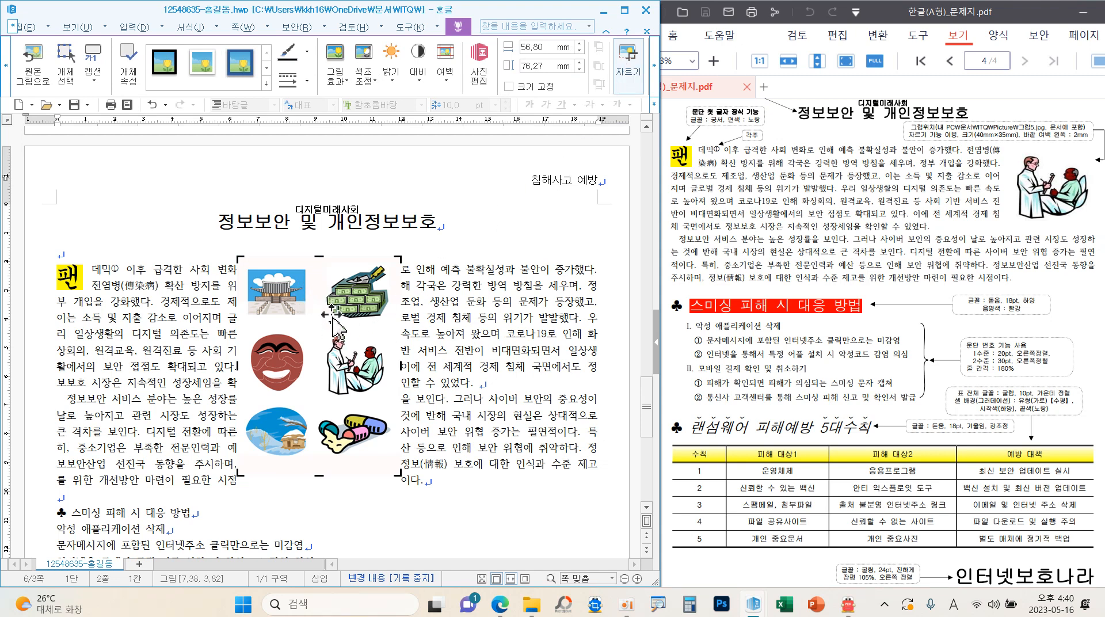
{"action": "left_click_drag", "start_coordinate": [320, 257], "coordinate": [324, 330]}
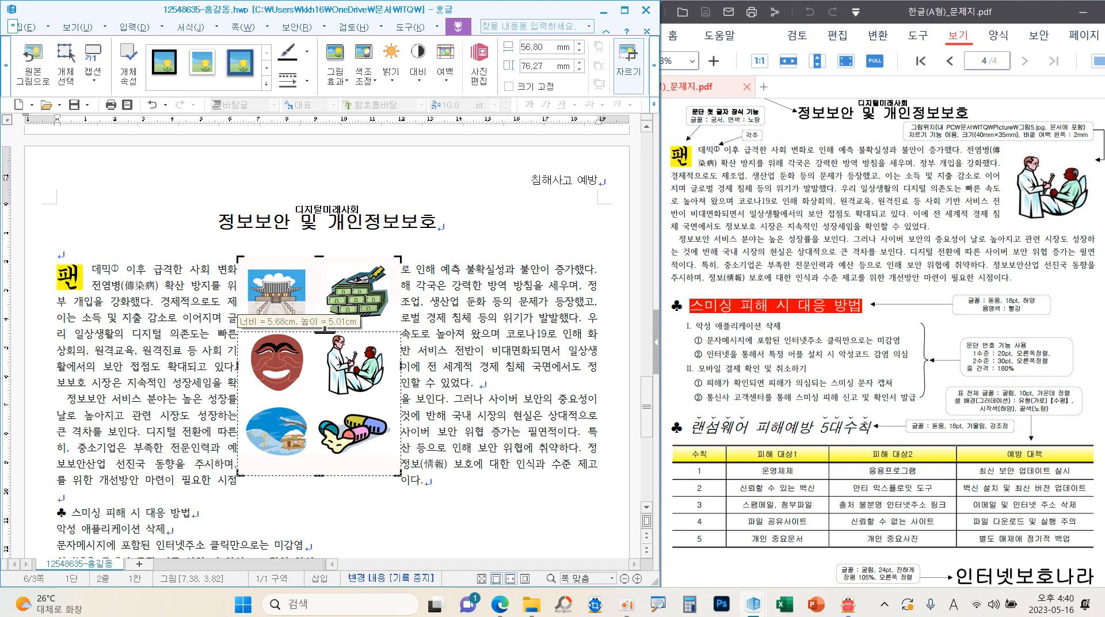
{"action": "left_click_drag", "start_coordinate": [242, 469], "coordinate": [322, 406]}
{"action": "left_click_drag", "start_coordinate": [323, 401], "coordinate": [324, 398]}
{"action": "left_click_drag", "start_coordinate": [399, 334], "coordinate": [386, 334]}
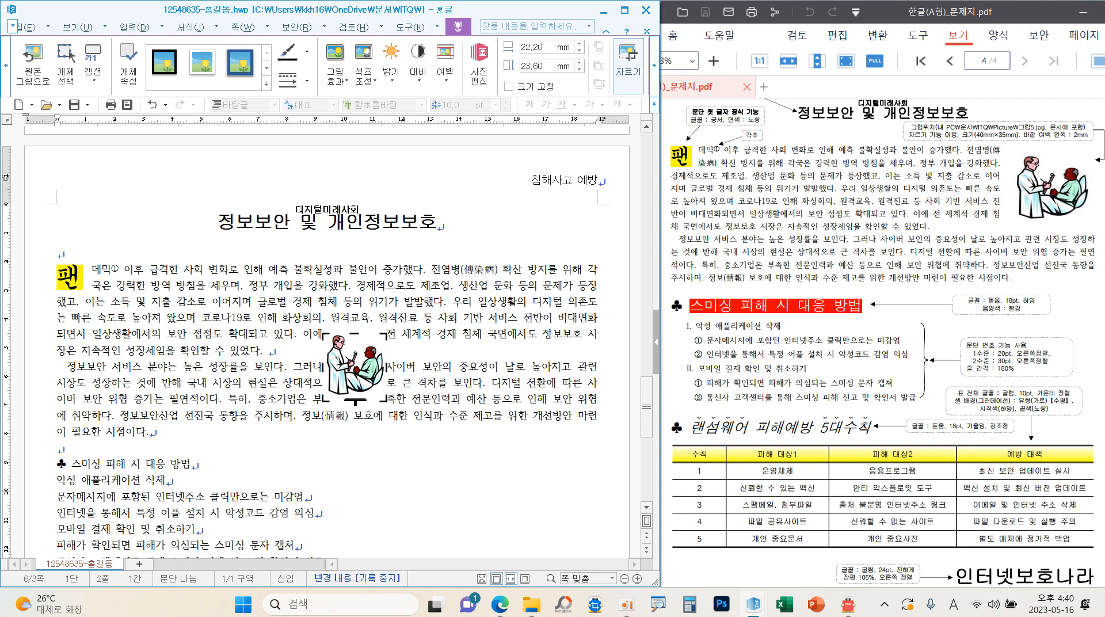
{"action": "left_click", "coordinate": [440, 387]}
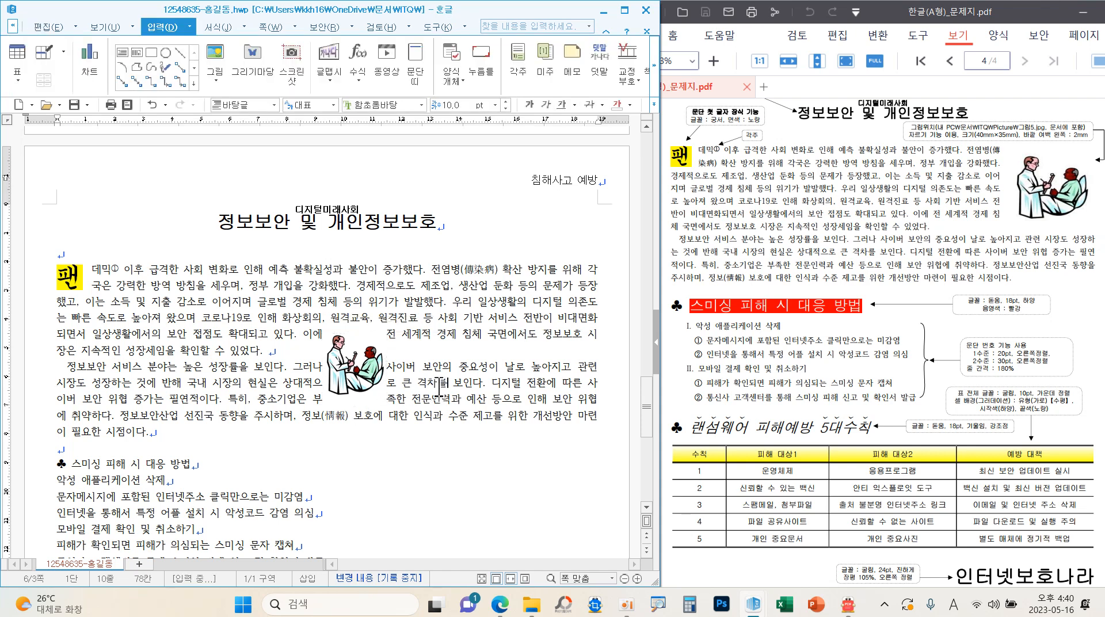
- Set the cropped picture's width to 40 mm and height to 35 mm in its object properties, and lock its size (크기 고정)
{"action": "double_click", "coordinate": [355, 365]}
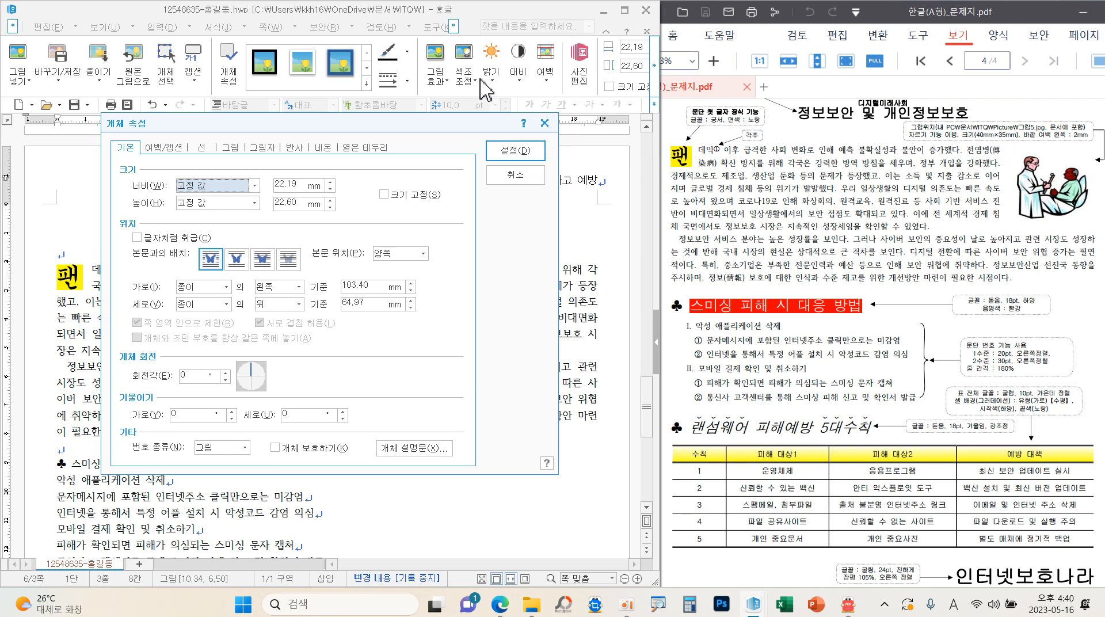
{"action": "left_click", "coordinate": [300, 183]}
{"action": "type", "text": "40"}
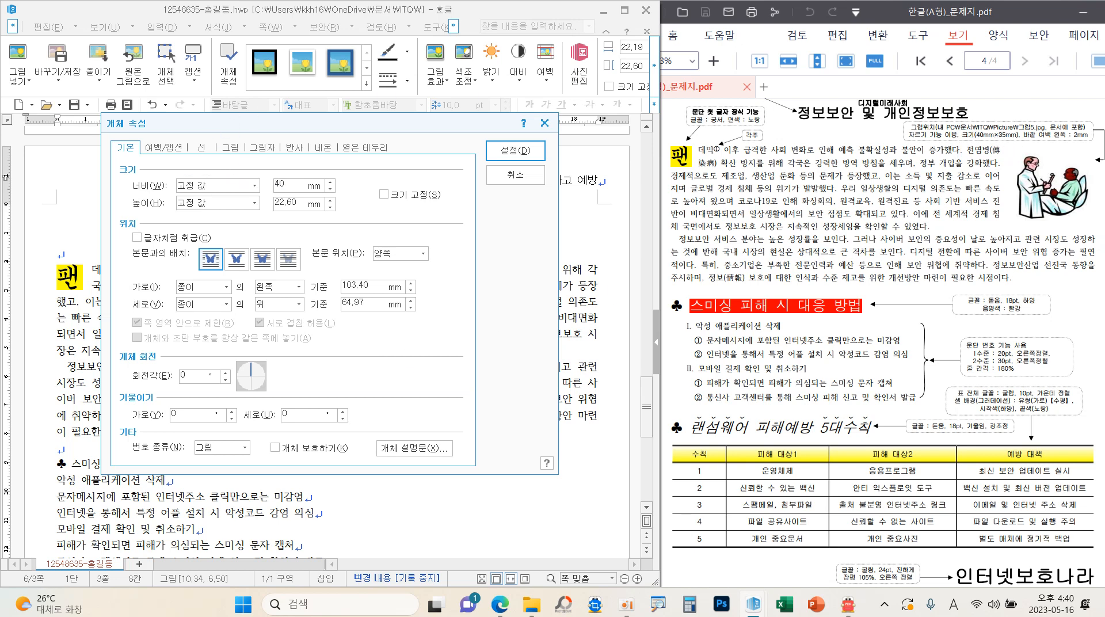
{"action": "key", "text": "Tab"}
{"action": "key", "text": "Tab"}
{"action": "left_click", "coordinate": [410, 195]}
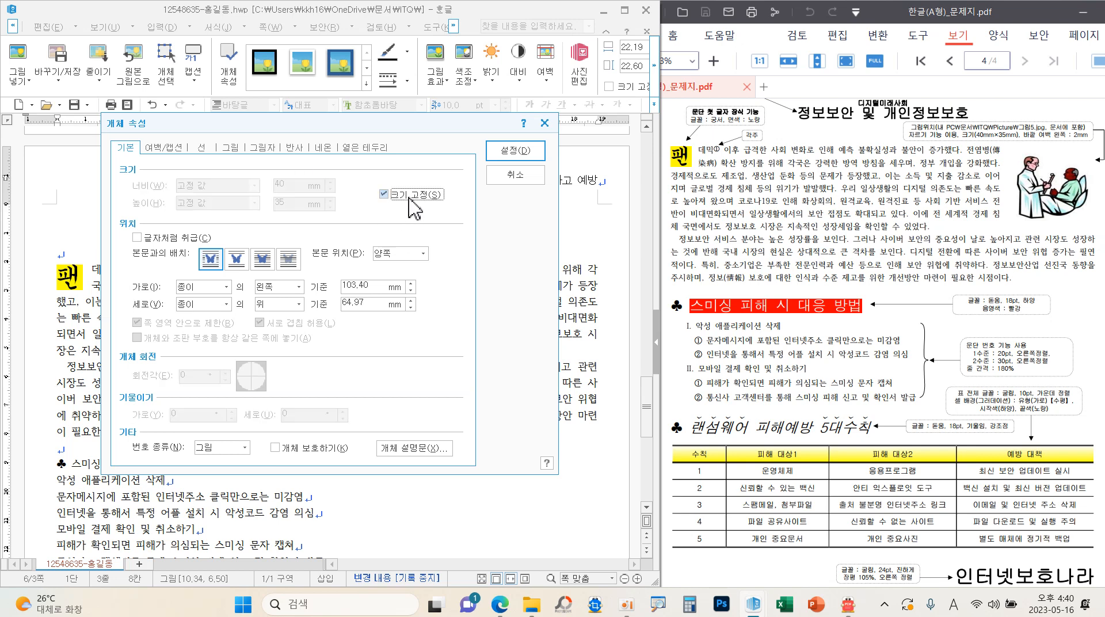
- Set the picture's left outer margin to 2 mm and apply the object properties
{"action": "left_click_drag", "start_coordinate": [223, 277], "coordinate": [197, 230]}
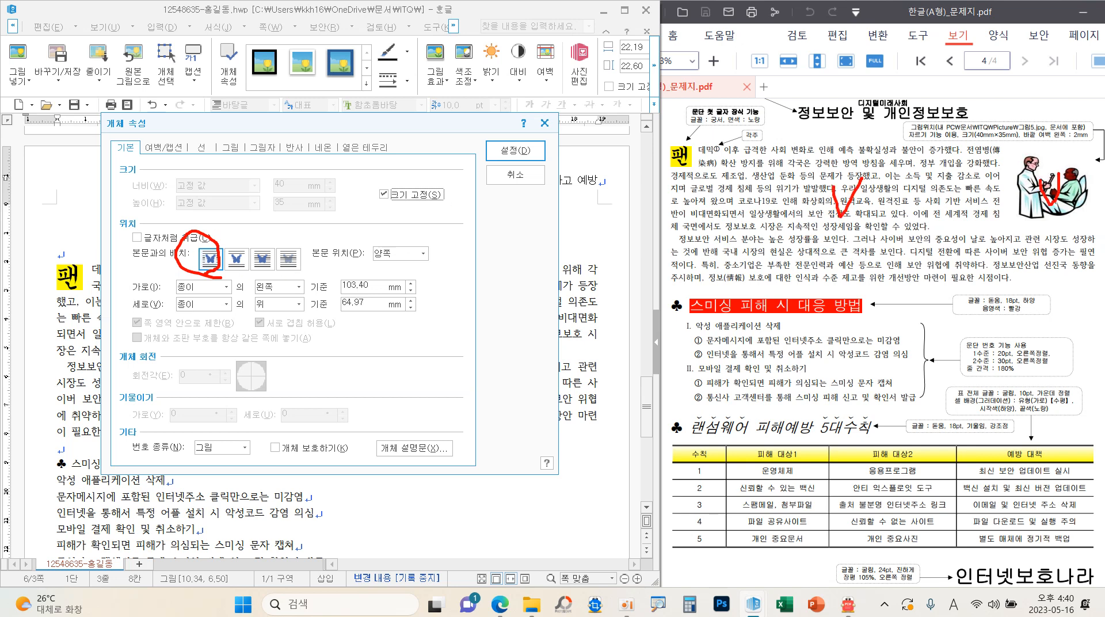
{"action": "left_click", "coordinate": [164, 148]}
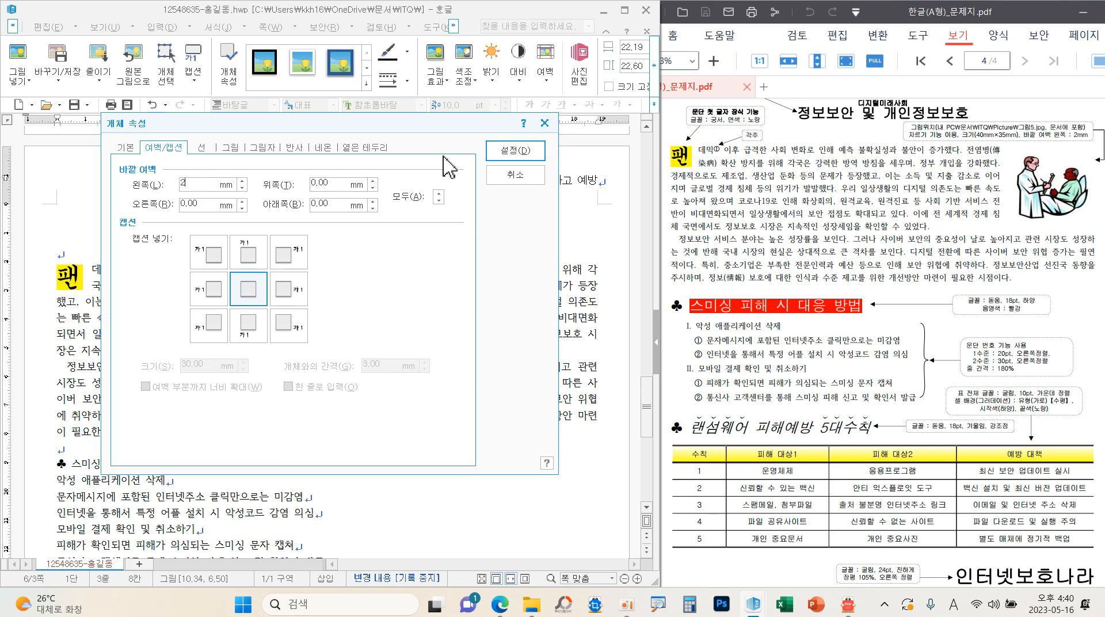
{"action": "left_click", "coordinate": [515, 150]}
- Move the picture to the right end of the first body paragraph, matching the placement in the exam paper
{"action": "left_click_drag", "start_coordinate": [419, 386], "coordinate": [553, 325]}
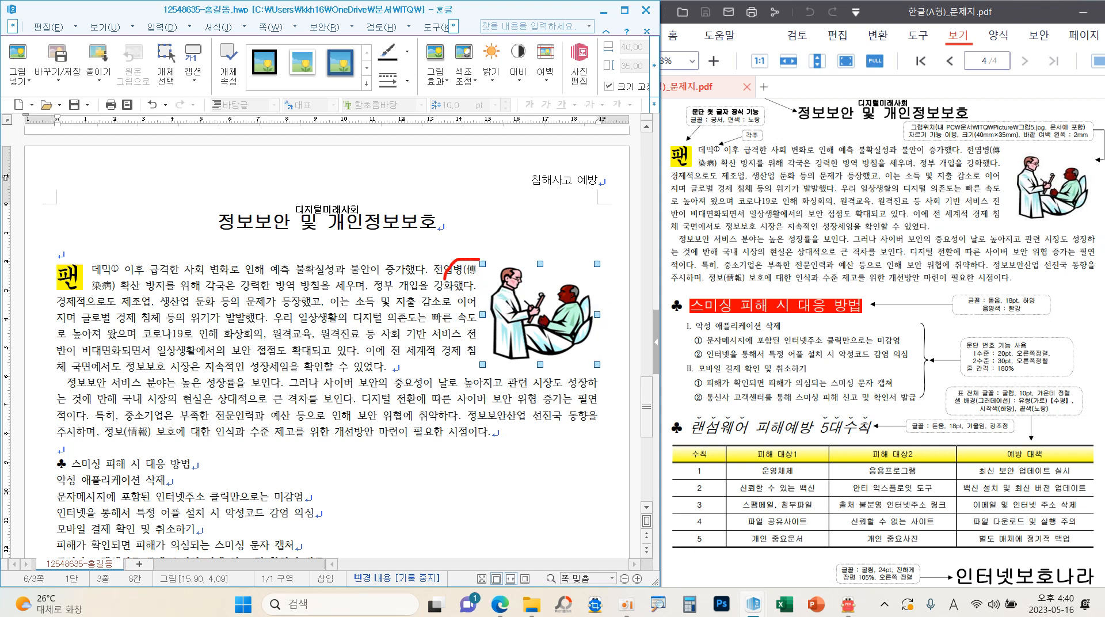
{"action": "mouse_move", "coordinate": [445, 278]}
{"action": "left_mouse_down"}
{"action": "mouse_move", "coordinate": [505, 319]}
{"action": "mouse_move", "coordinate": [473, 262]}
{"action": "left_mouse_up"}
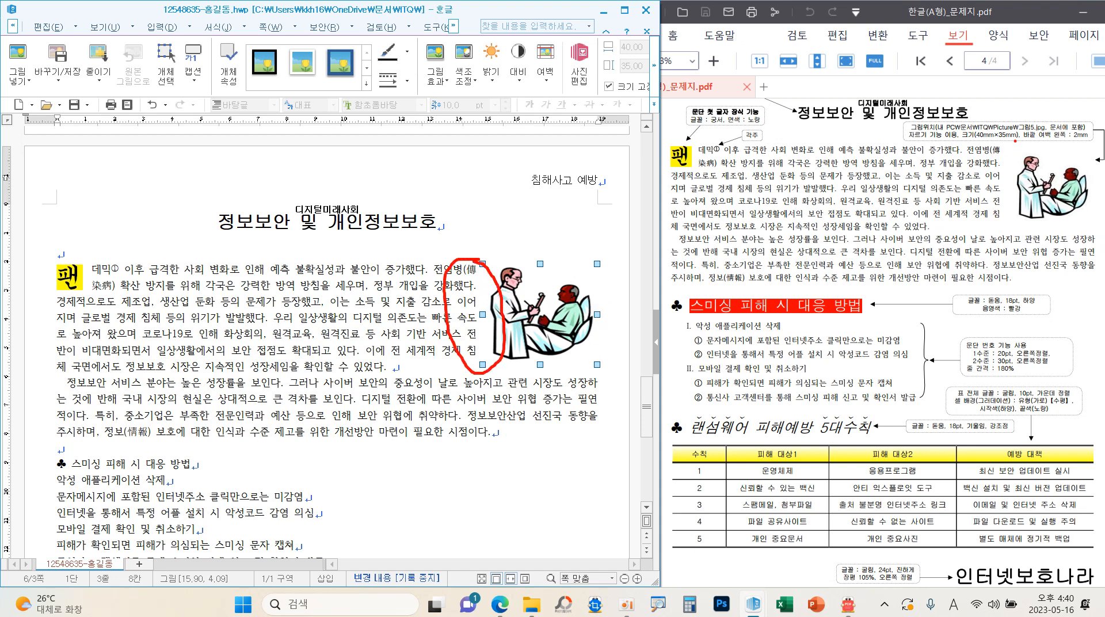
{"action": "mouse_move", "coordinate": [1017, 135]}
{"action": "left_mouse_down"}
{"action": "mouse_move", "coordinate": [956, 206]}
{"action": "mouse_move", "coordinate": [1026, 171]}
{"action": "left_mouse_up"}
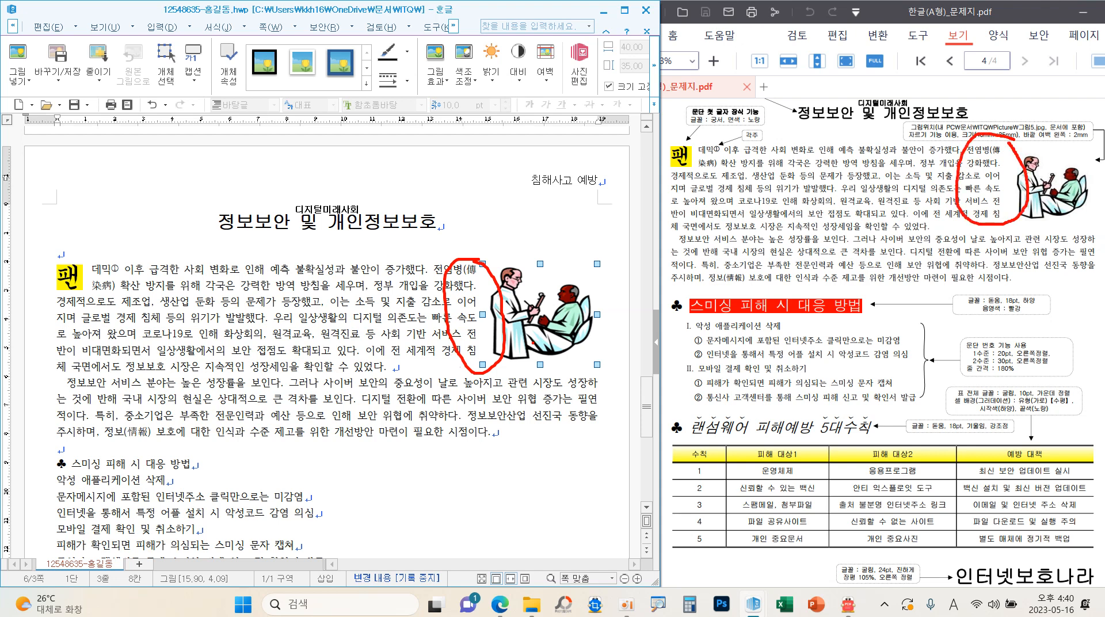
{"action": "key", "text": "Escape"}
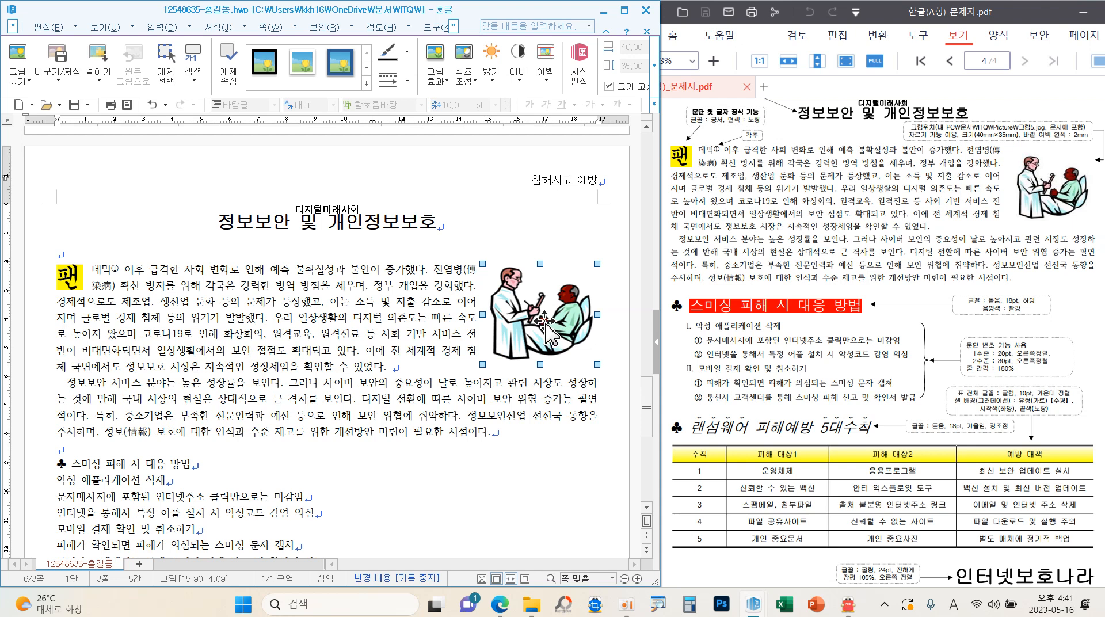
- Nudge the picture slightly left until the line breaks of the first body paragraph match the exam paper
{"action": "key", "text": "Left"}
{"action": "key", "text": "Left"}
{"action": "key", "text": "Left"}
{"action": "key", "text": "Left"}
{"action": "key", "text": "Left"}
{"action": "key", "text": "Left"}
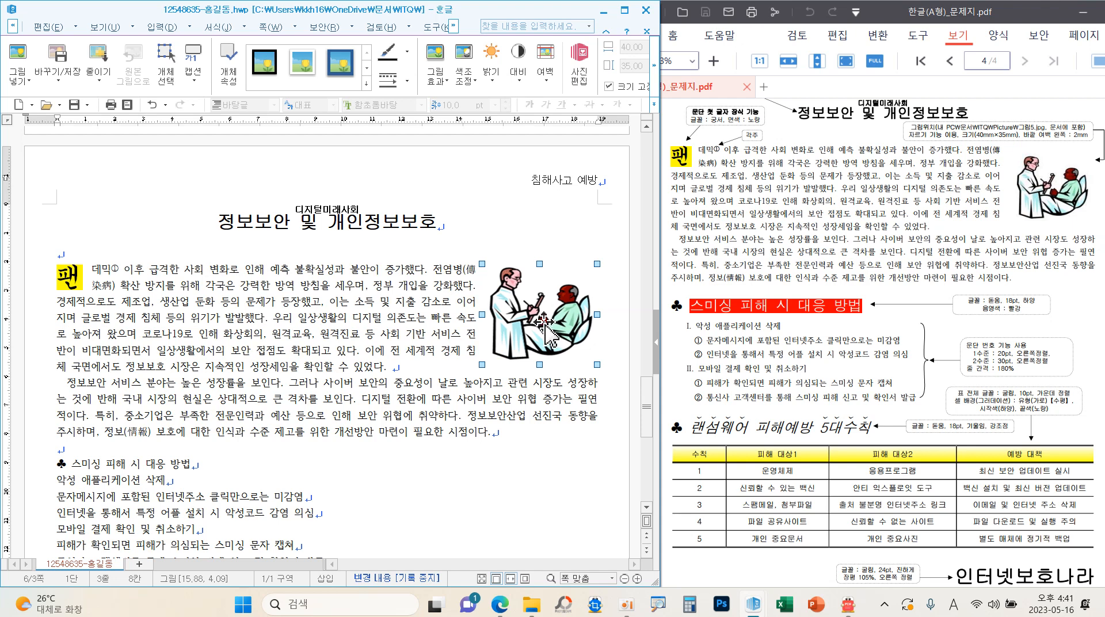
{"action": "key", "text": "Right"}
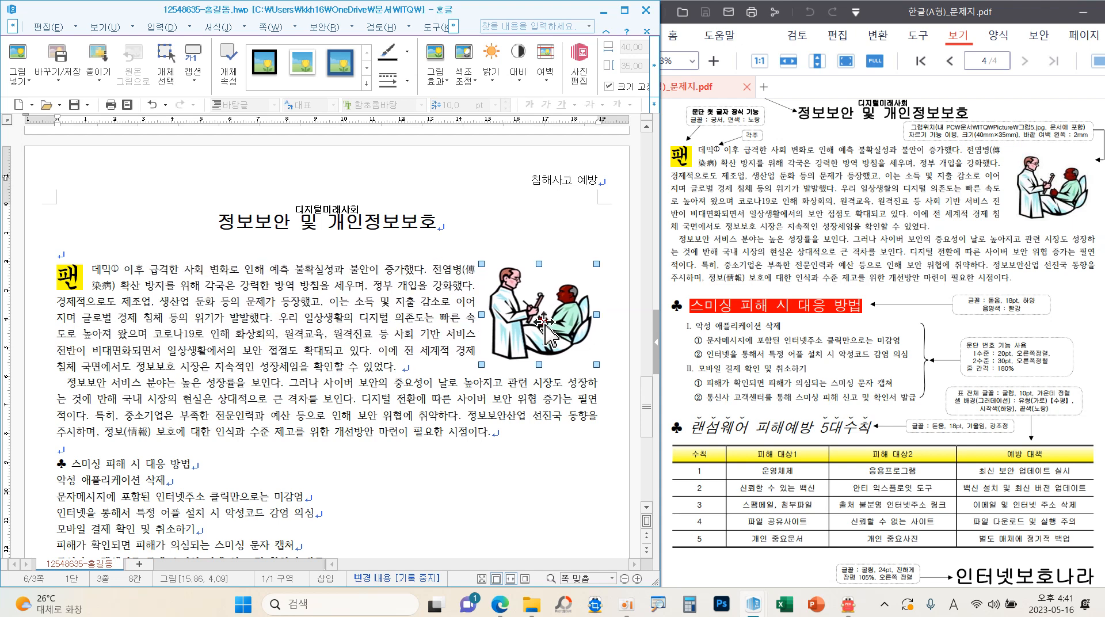
{"action": "key", "text": "Right"}
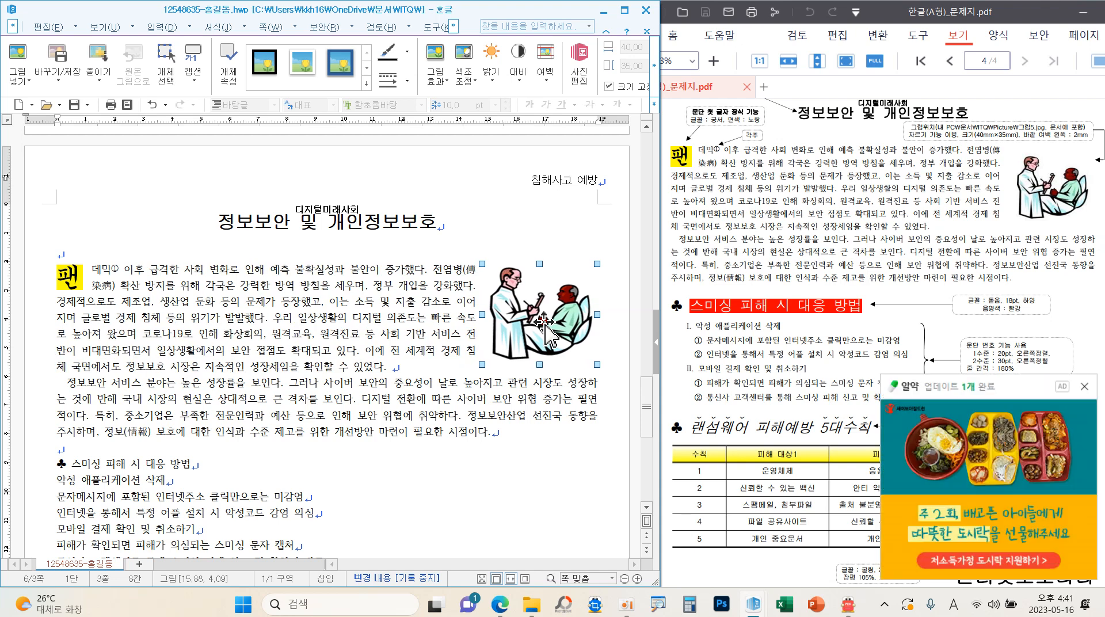
{"action": "left_click", "coordinate": [1084, 386]}
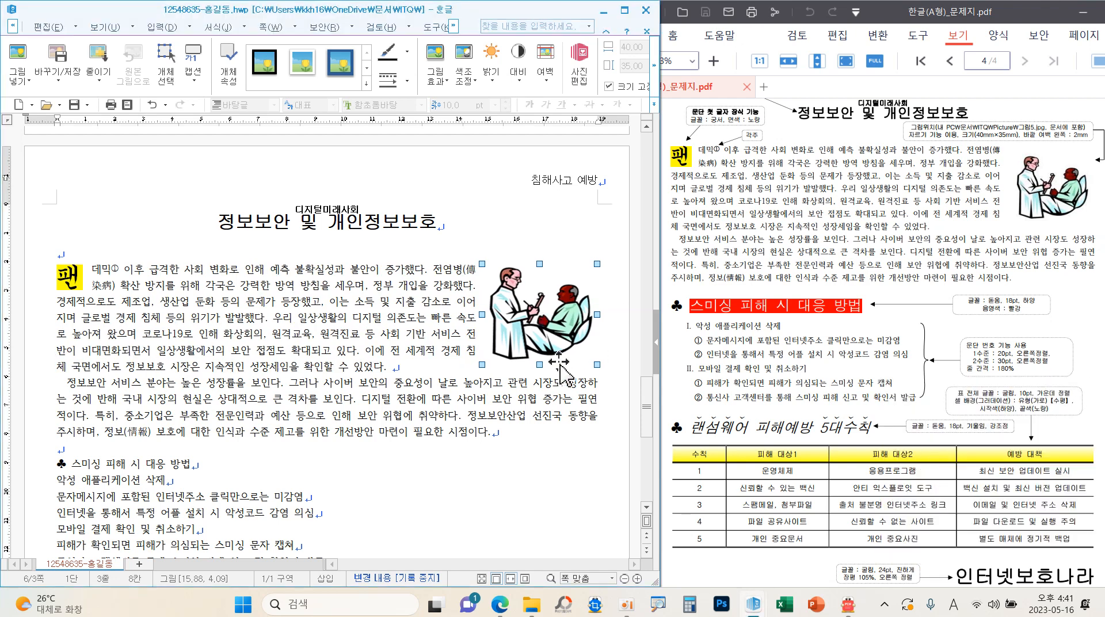
{"action": "left_click", "coordinate": [527, 382]}
{"action": "mouse_move", "coordinate": [600, 379]}
{"action": "left_mouse_down"}
{"action": "mouse_move", "coordinate": [553, 420]}
{"action": "mouse_move", "coordinate": [614, 378]}
{"action": "left_mouse_up"}
{"action": "left_click_drag", "start_coordinate": [1089, 224], "coordinate": [1068, 278]}
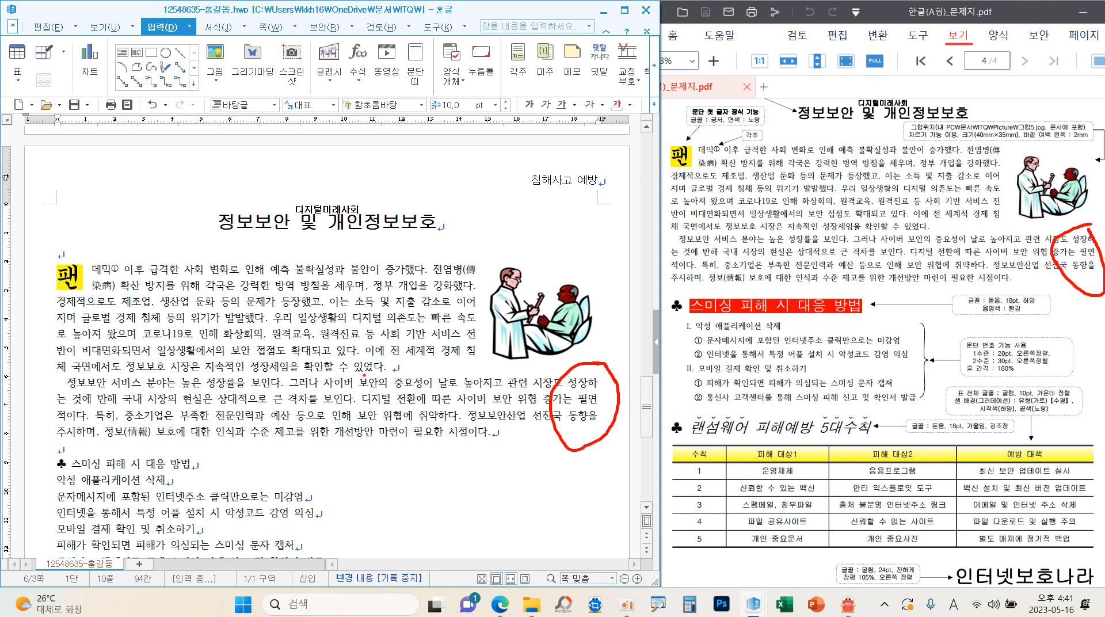
{"action": "key", "text": "Escape"}
- Examine the exam paper's formatting notes for the two ♣ headings and the closing line 인터넷보호나라
{"action": "scroll", "coordinate": [415, 389], "scroll_direction": "down", "scroll_amount": 5}
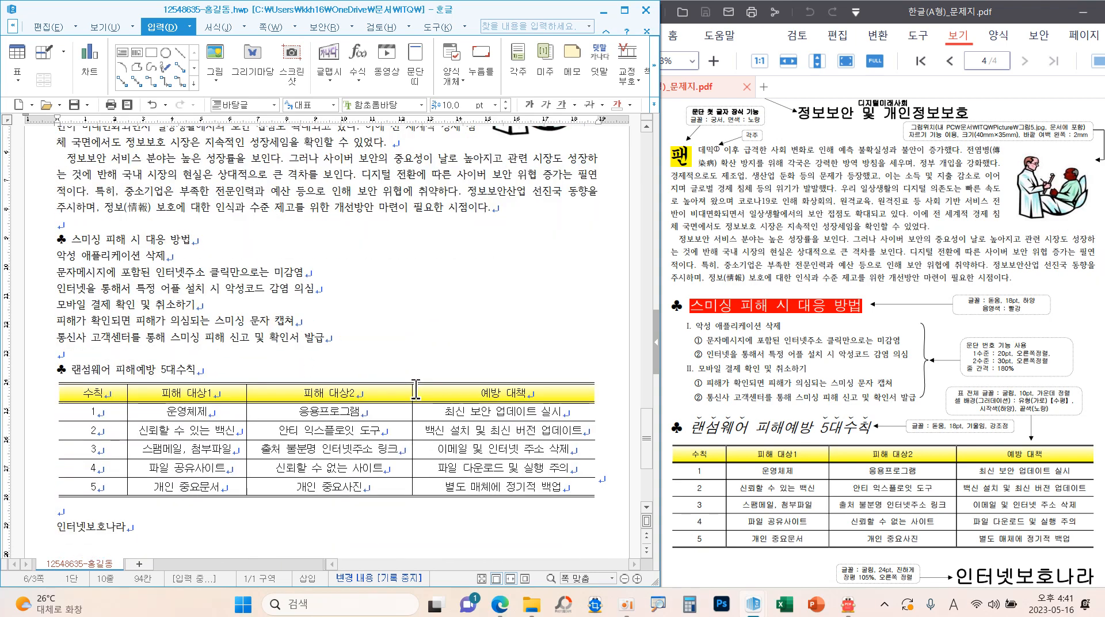
{"action": "scroll", "coordinate": [420, 389], "scroll_direction": "down", "scroll_amount": 1}
{"action": "scroll", "coordinate": [815, 398], "scroll_direction": "down", "scroll_amount": 3}
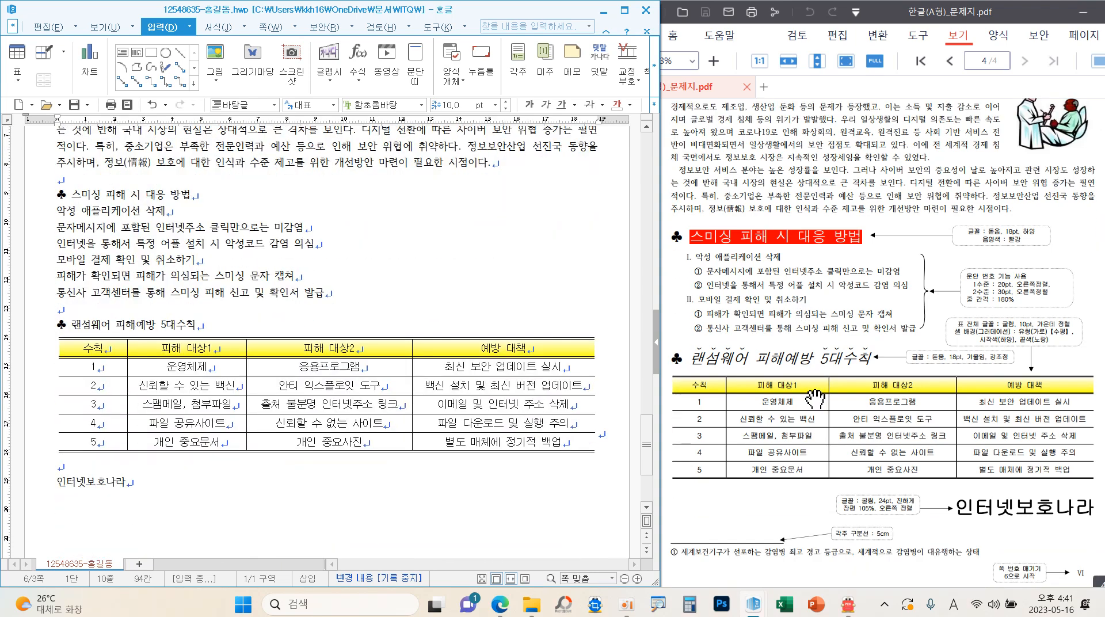
{"action": "key", "text": "ctrl+2"}
{"action": "left_click_drag", "start_coordinate": [837, 349], "coordinate": [877, 335]}
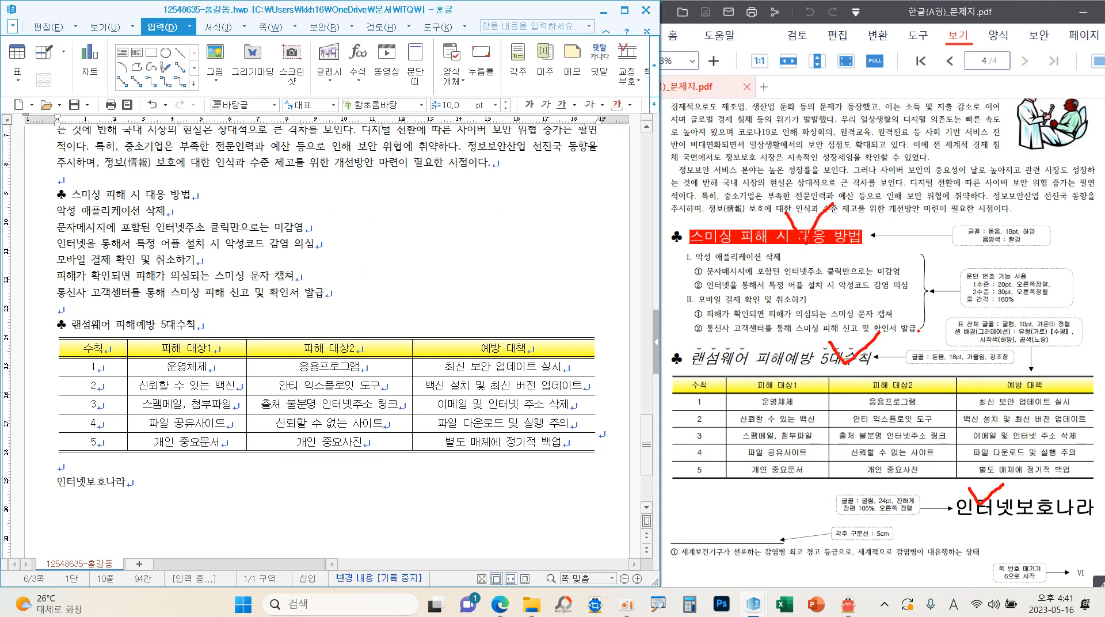
{"action": "left_click_drag", "start_coordinate": [993, 233], "coordinate": [1039, 248]}
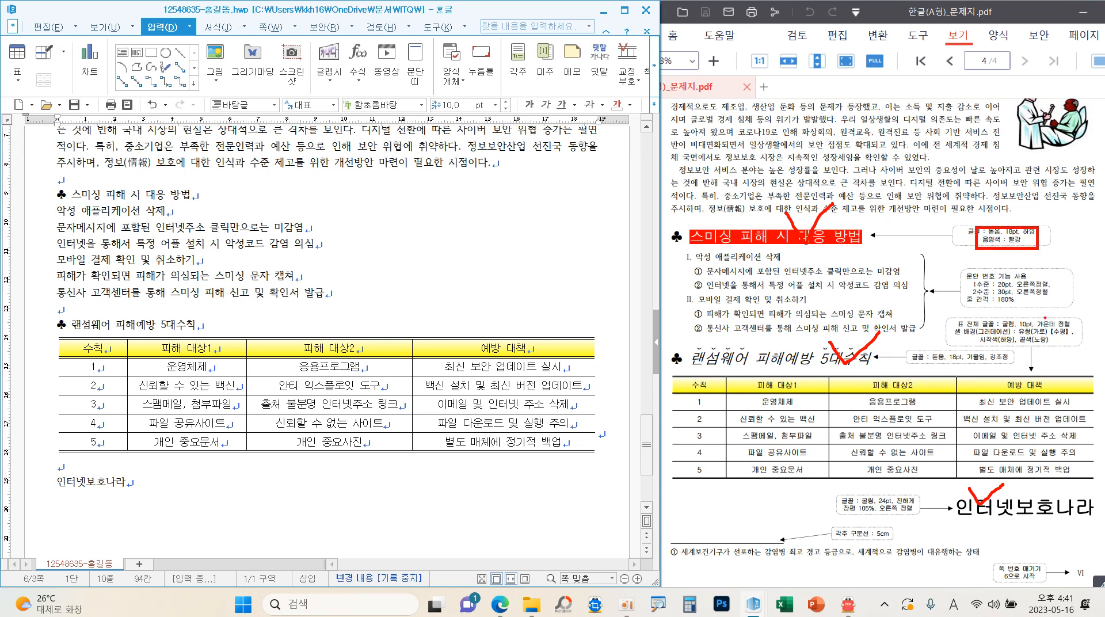
{"action": "left_click_drag", "start_coordinate": [981, 351], "coordinate": [1027, 366]}
{"action": "left_click_drag", "start_coordinate": [833, 500], "coordinate": [888, 519]}
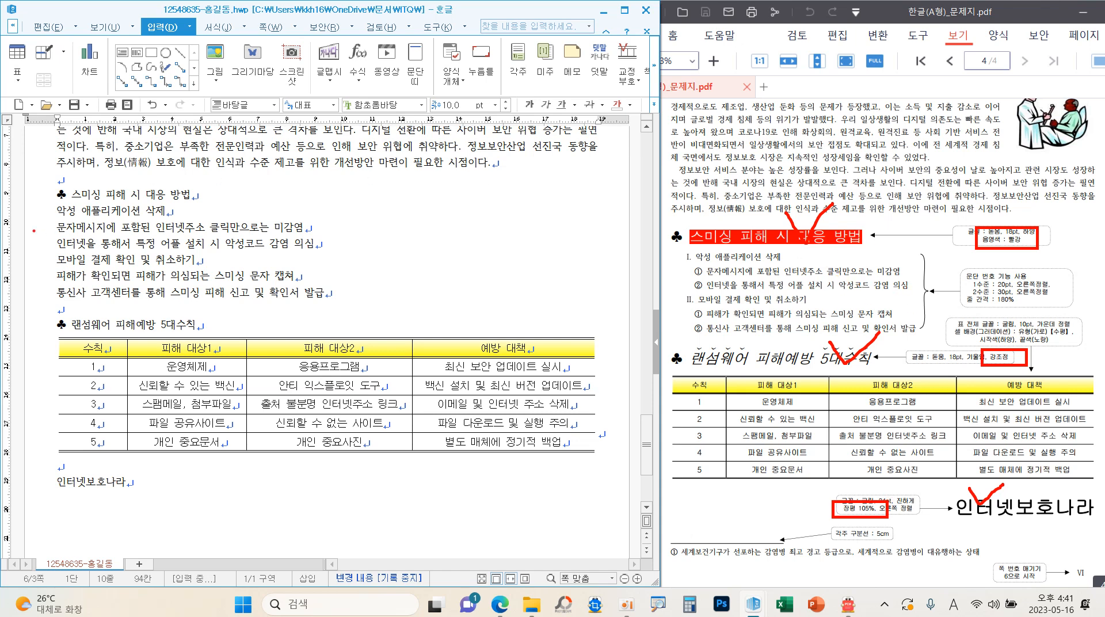
{"action": "key", "text": "Escape"}
- Format the heading line ♣ 스미싱 피해 시 대응 방법 in the 돋움 font at 18 pt
{"action": "left_click_drag", "start_coordinate": [56, 196], "coordinate": [221, 201]}
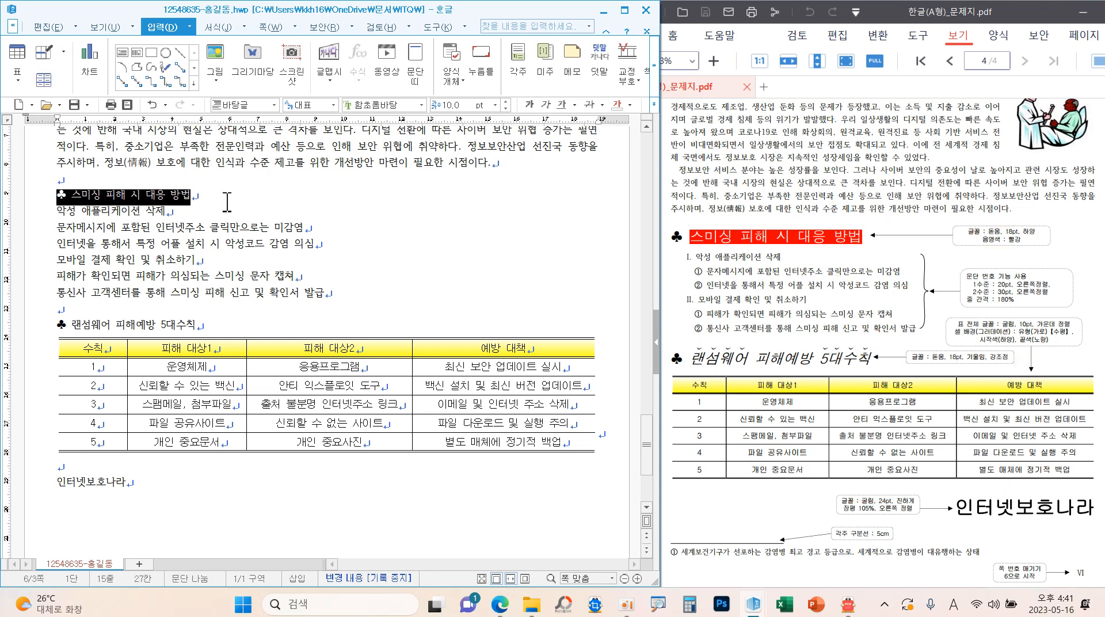
{"action": "left_click", "coordinate": [421, 105]}
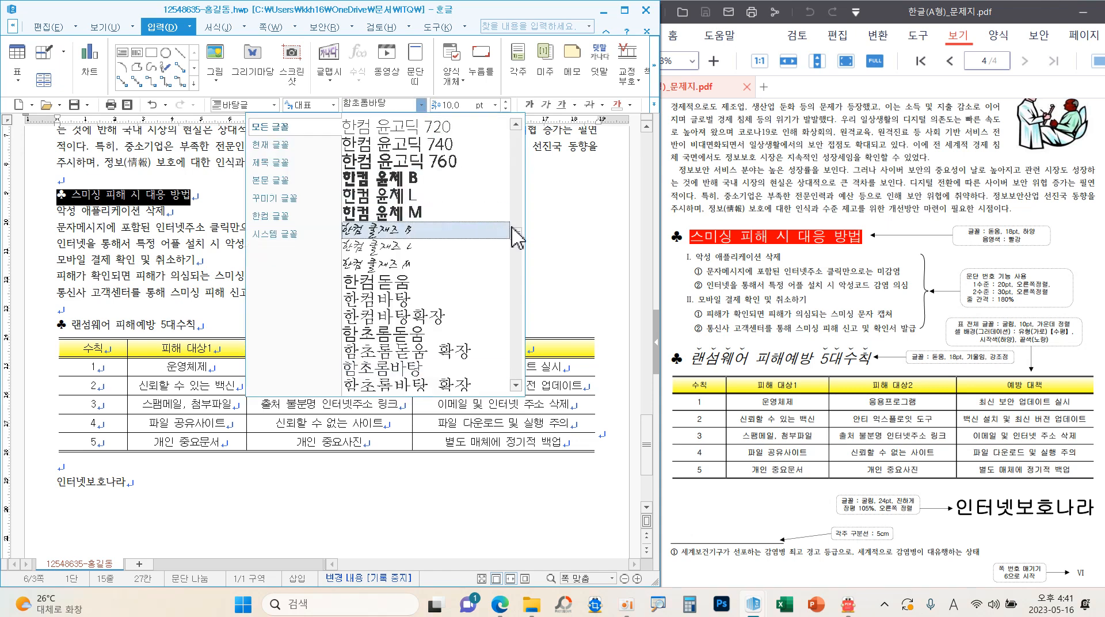
{"action": "left_click_drag", "start_coordinate": [511, 241], "coordinate": [523, 123]}
{"action": "left_click", "coordinate": [465, 127]}
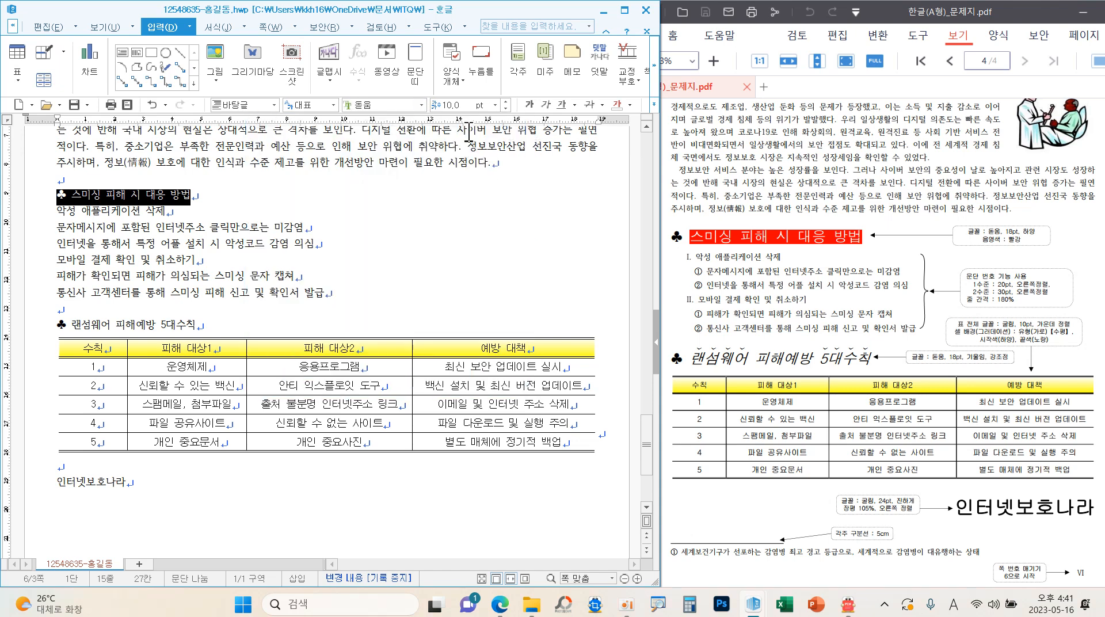
{"action": "left_click", "coordinate": [496, 108]}
{"action": "left_click", "coordinate": [456, 226]}
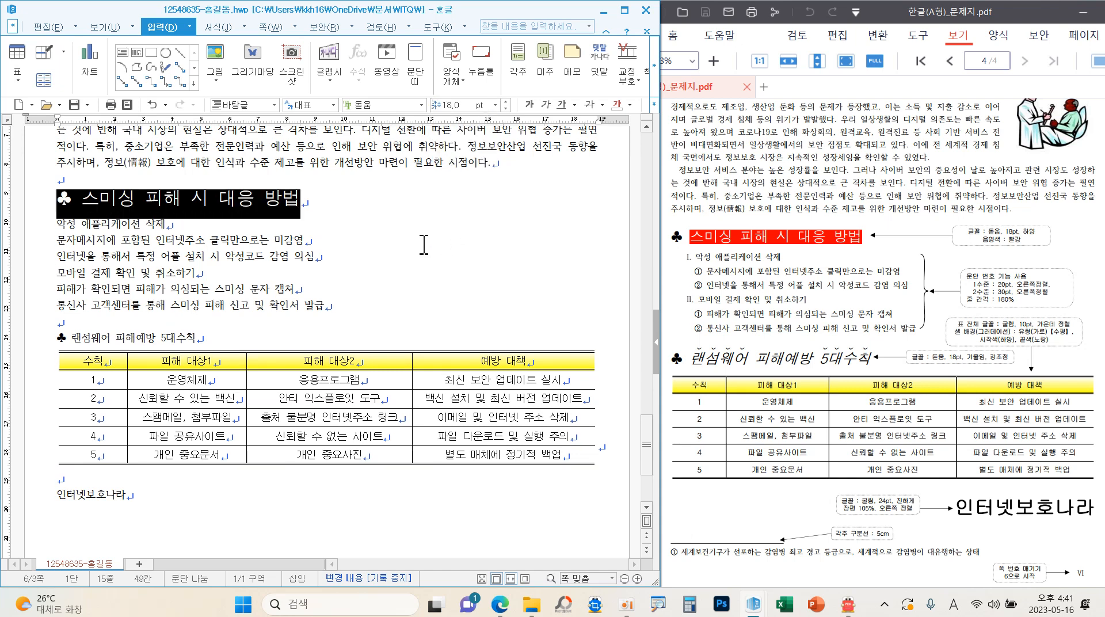
{"action": "left_click", "coordinate": [374, 275]}
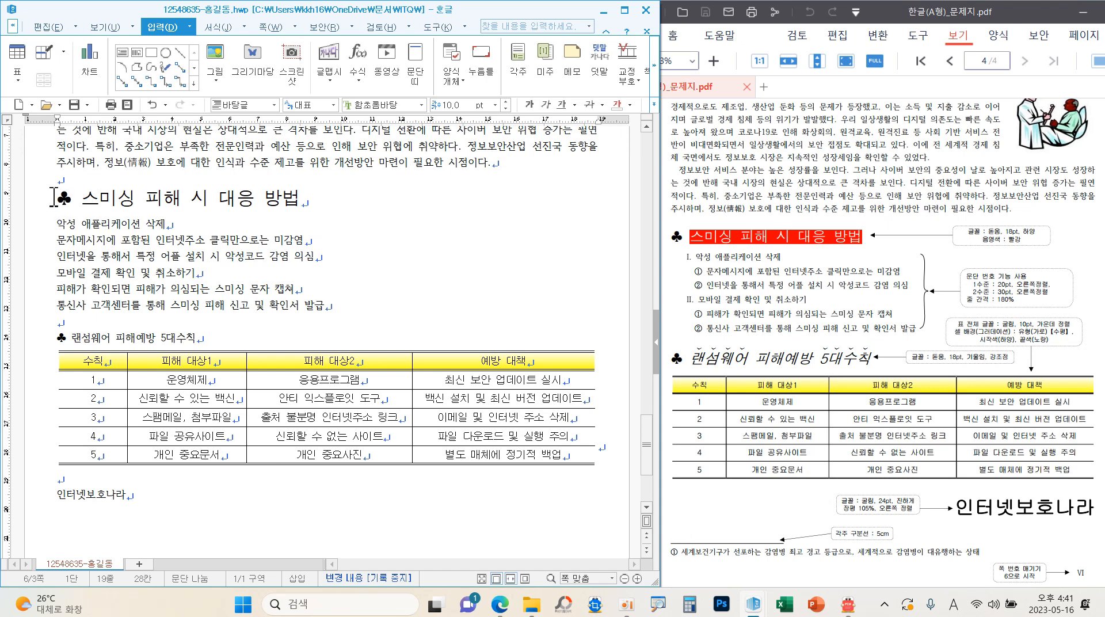
- Give the first heading's text, without the ♣ symbol, a white font color and red shading
{"action": "left_click_drag", "start_coordinate": [81, 202], "coordinate": [302, 215]}
{"action": "right_click", "coordinate": [390, 219]}
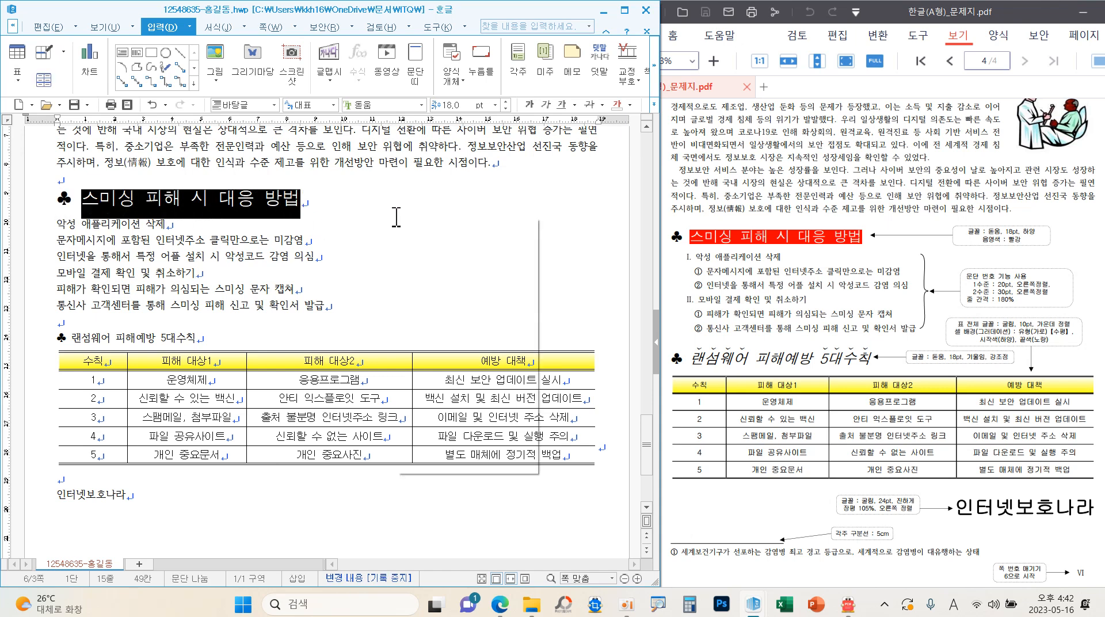
{"action": "left_click", "coordinate": [447, 297]}
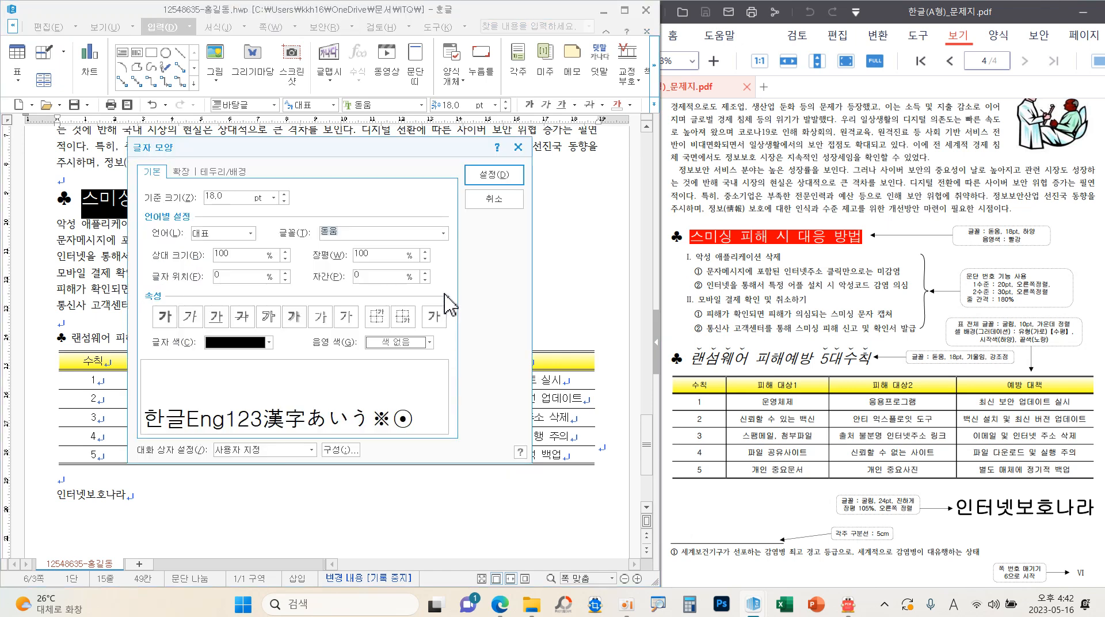
{"action": "left_click_drag", "start_coordinate": [368, 148], "coordinate": [429, 135]}
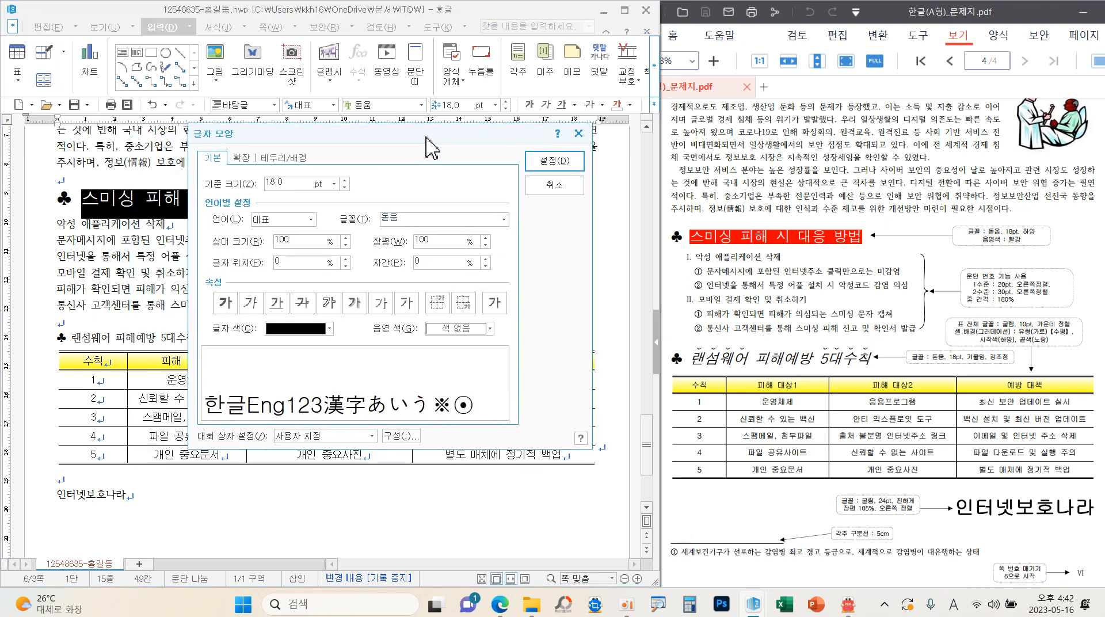
{"action": "left_click", "coordinate": [302, 331]}
{"action": "left_click", "coordinate": [271, 376]}
{"action": "left_click", "coordinate": [441, 328]}
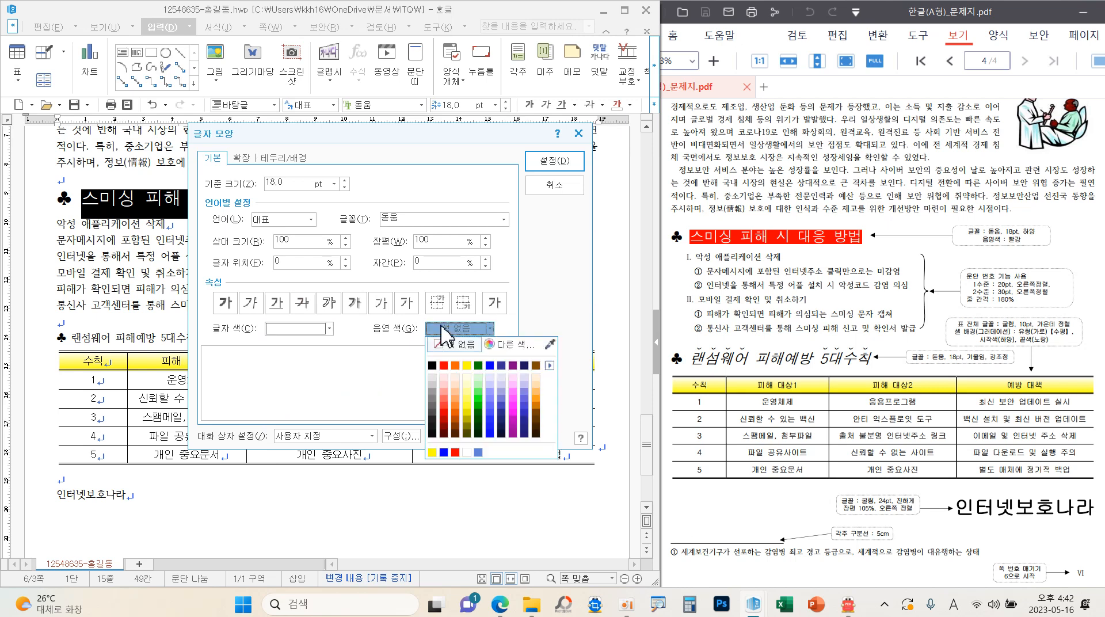
{"action": "left_click", "coordinate": [444, 365]}
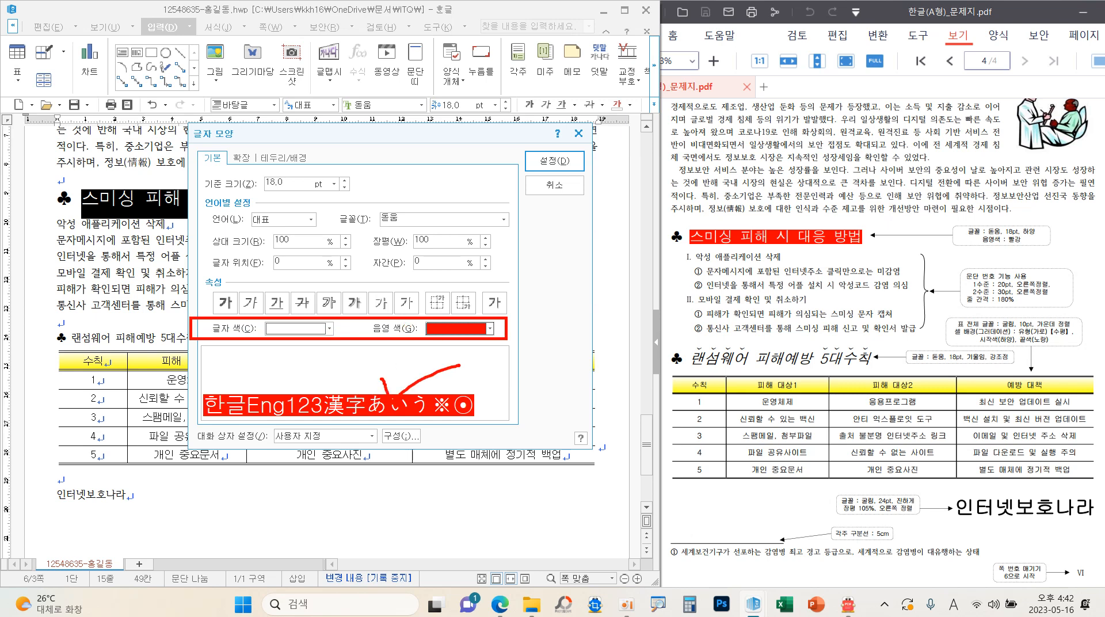
{"action": "left_click", "coordinate": [554, 161]}
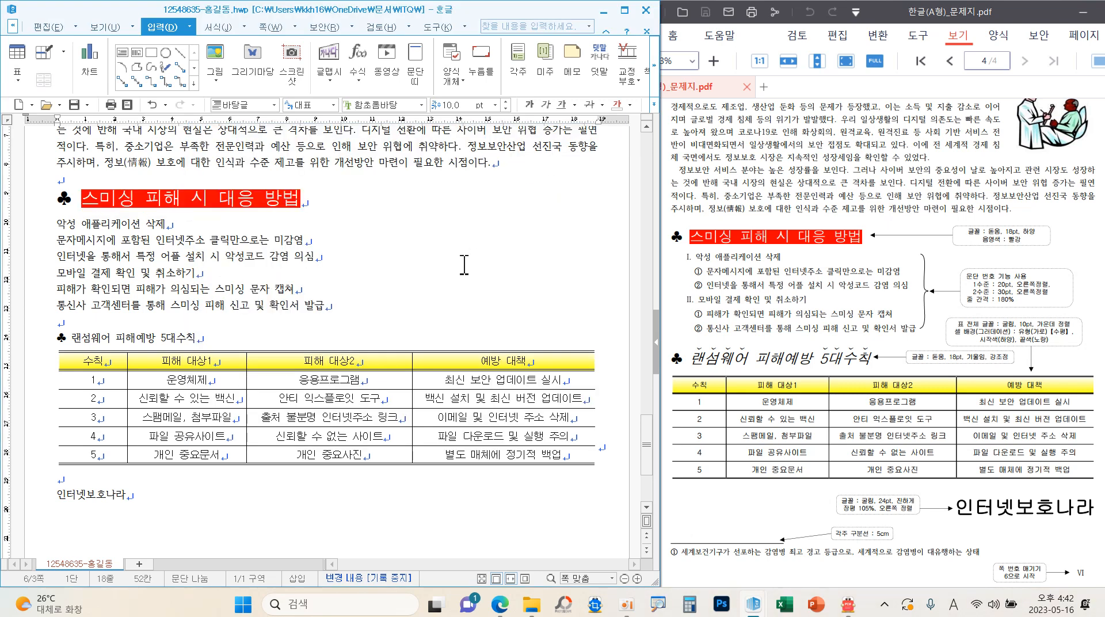
- Format the heading line ♣ 랜섬웨어 피해예방 5대수칙 in the 돋움 font at 18 pt
{"action": "left_click_drag", "start_coordinate": [58, 338], "coordinate": [230, 338]}
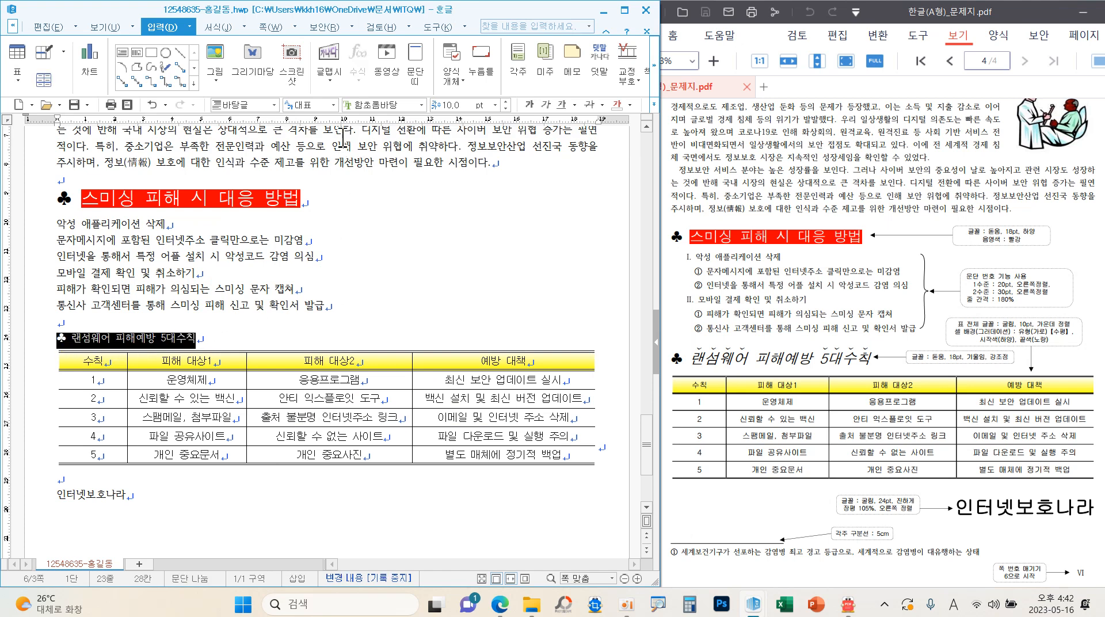
{"action": "left_click", "coordinate": [421, 105]}
{"action": "left_click_drag", "start_coordinate": [525, 247], "coordinate": [532, 123]}
{"action": "left_click", "coordinate": [465, 127]}
{"action": "left_click", "coordinate": [495, 106]}
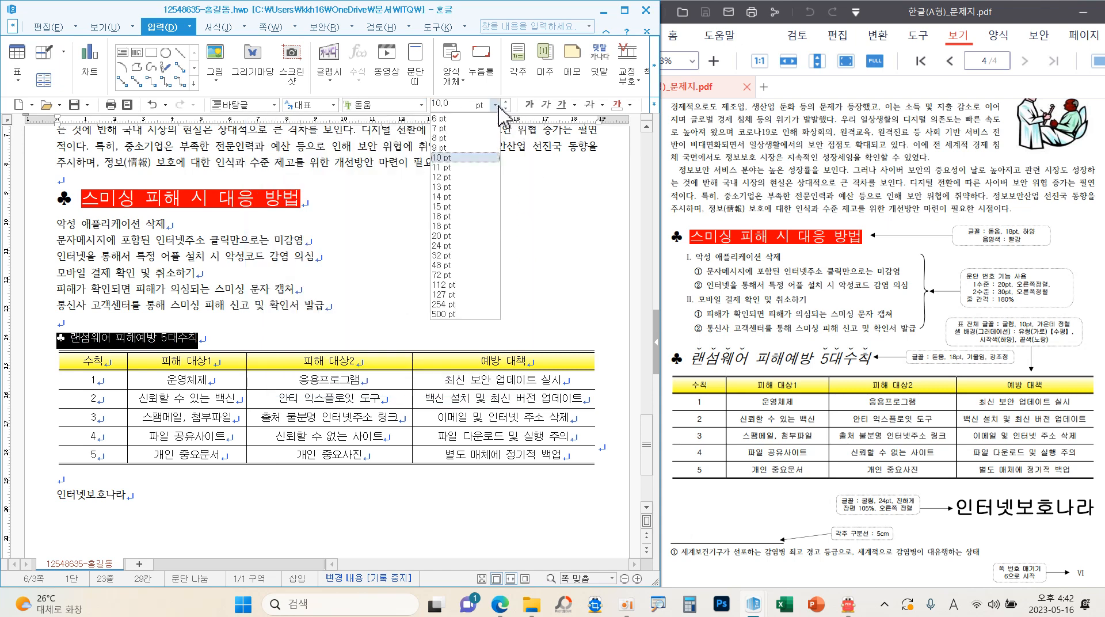
{"action": "left_click", "coordinate": [467, 225]}
{"action": "left_click", "coordinate": [421, 289]}
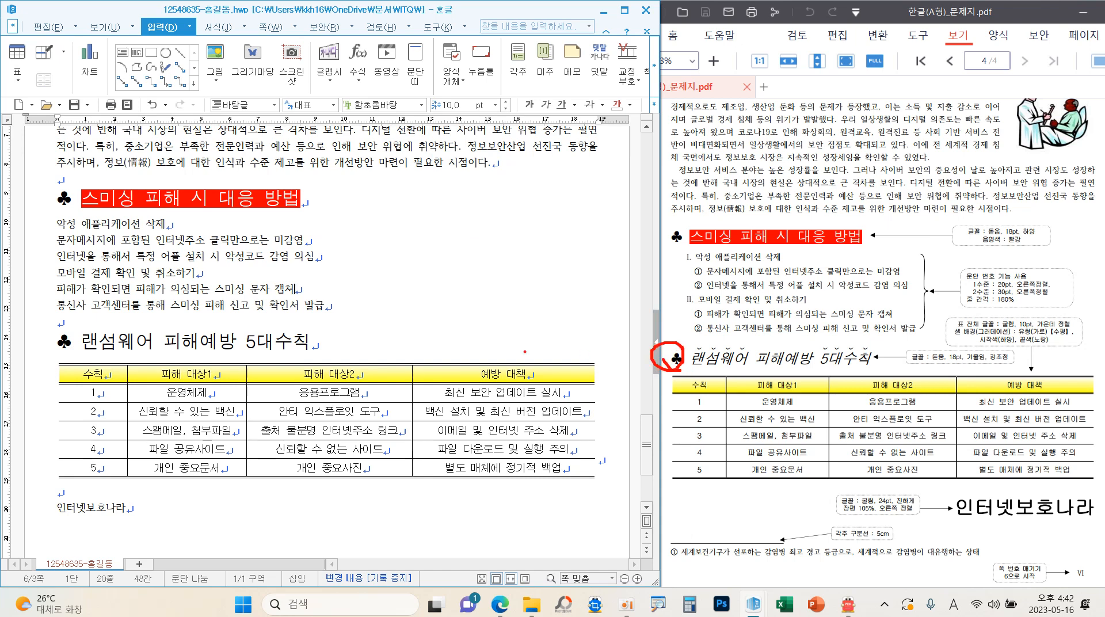
- Italicize the second heading's text 랜섬웨어 피해예방 5대수칙, leaving out the ♣ symbol
{"action": "left_click_drag", "start_coordinate": [82, 342], "coordinate": [322, 346]}
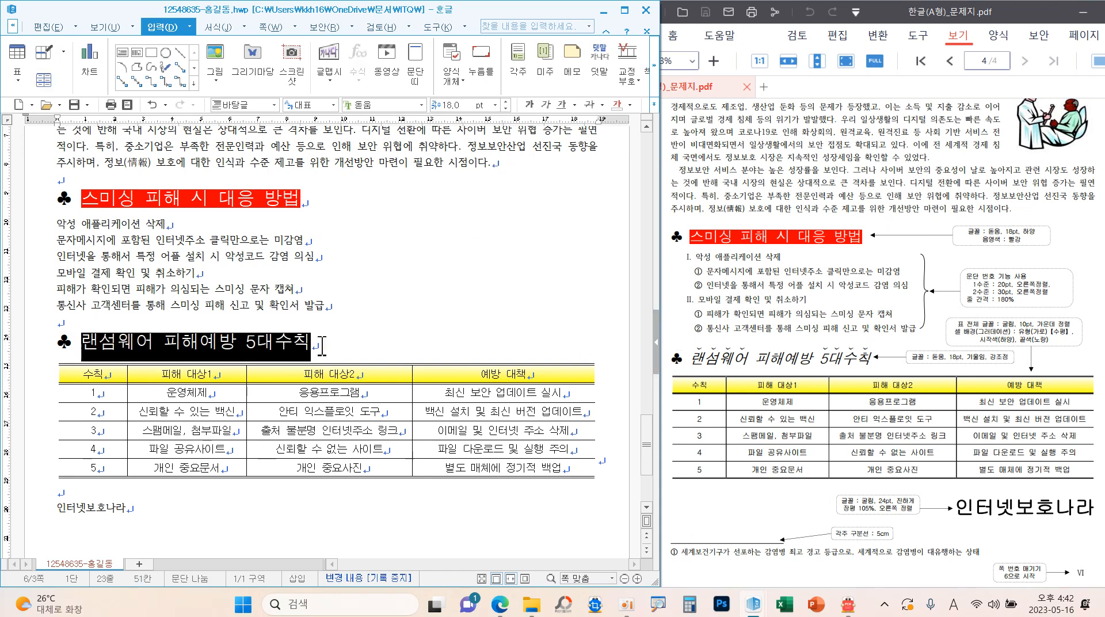
{"action": "left_click", "coordinate": [545, 105]}
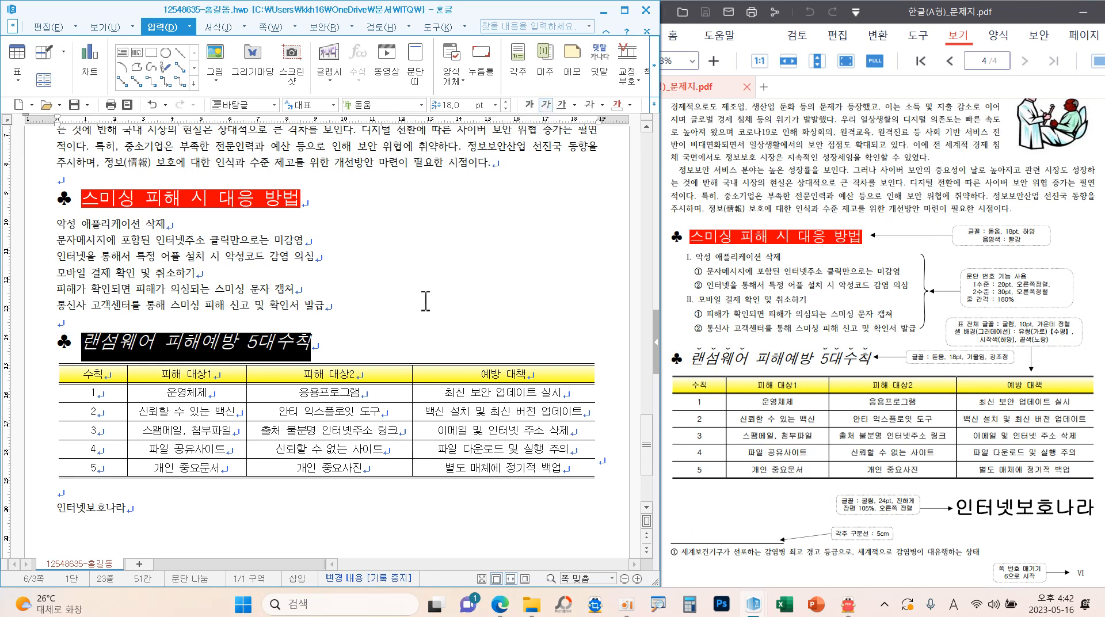
{"action": "left_click", "coordinate": [428, 302]}
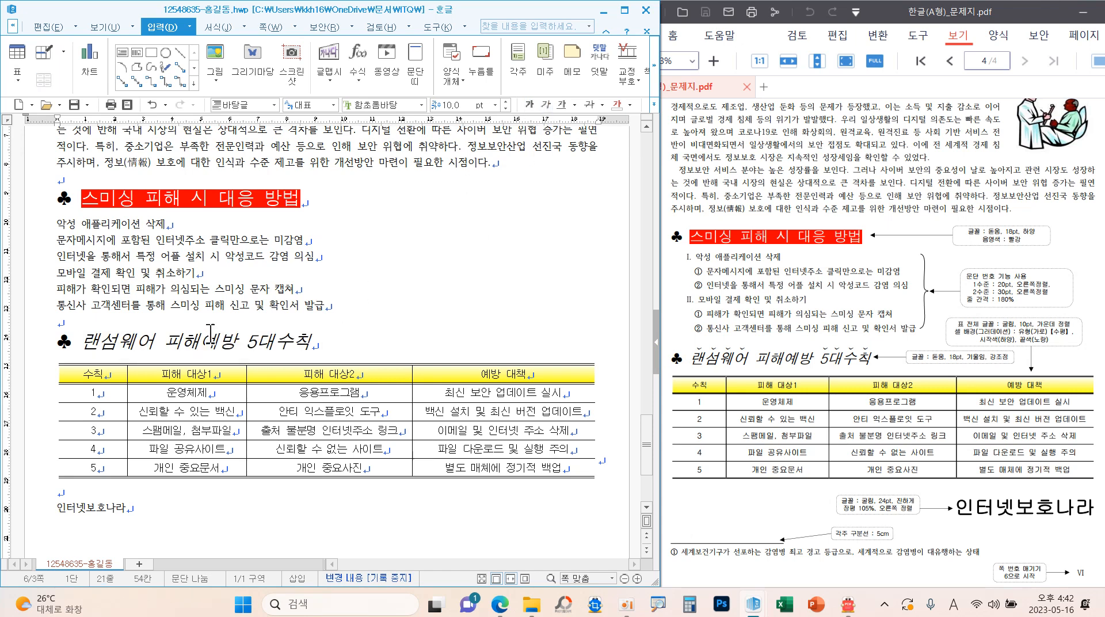
- Add the curved emphasis mark from the exam paper above the word 랜섬웨어 in the second heading
{"action": "double_click", "coordinate": [86, 344]}
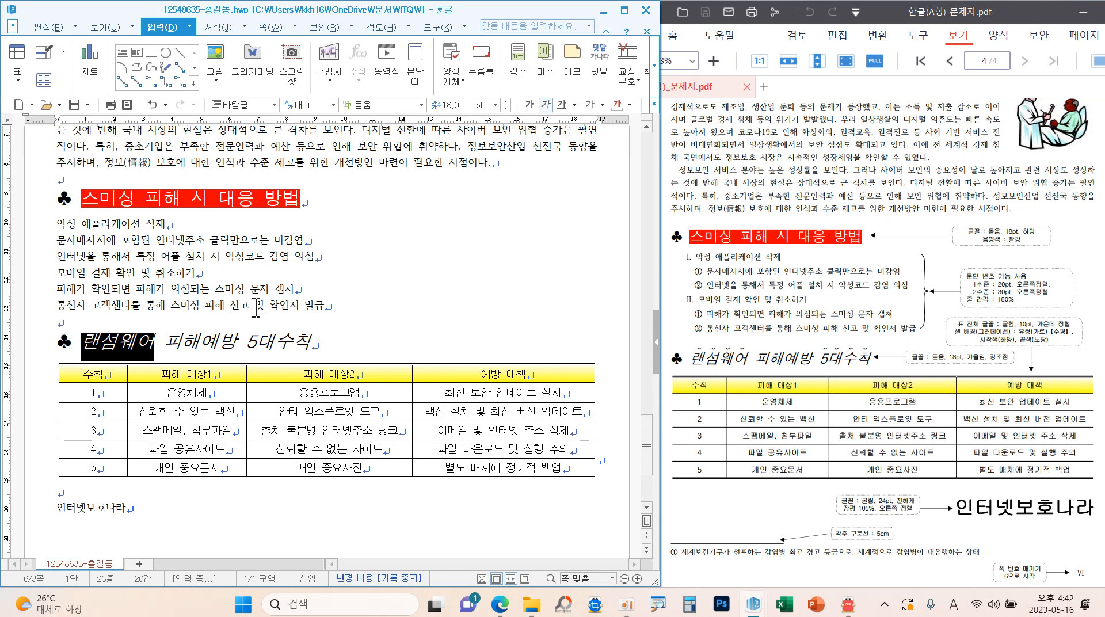
{"action": "right_click", "coordinate": [413, 257]}
{"action": "left_click", "coordinate": [449, 334]}
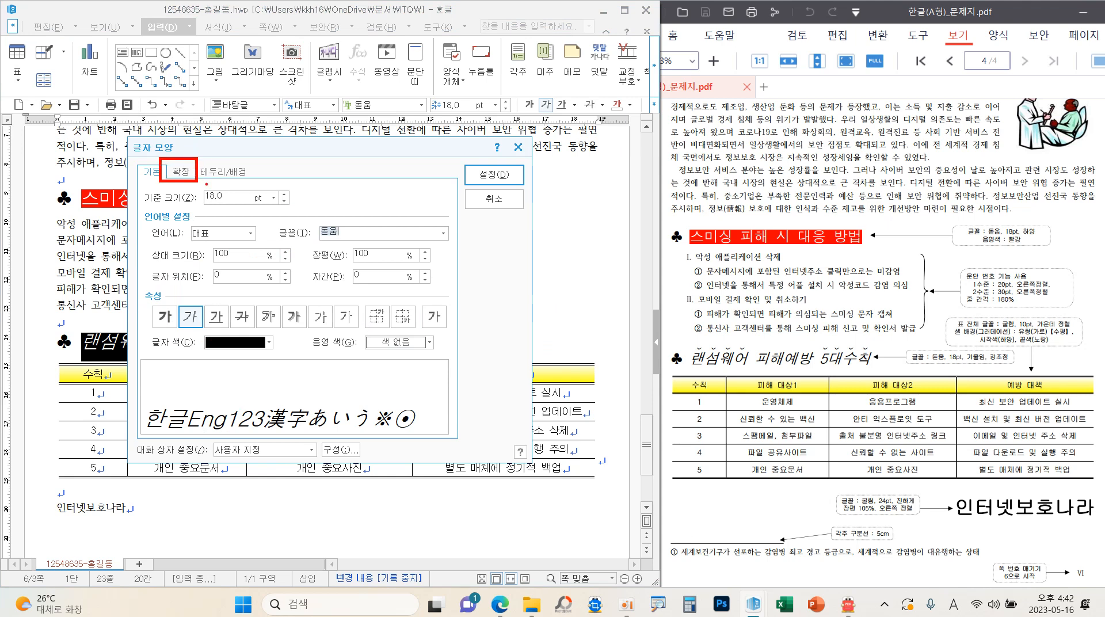
{"action": "left_click", "coordinate": [189, 171]}
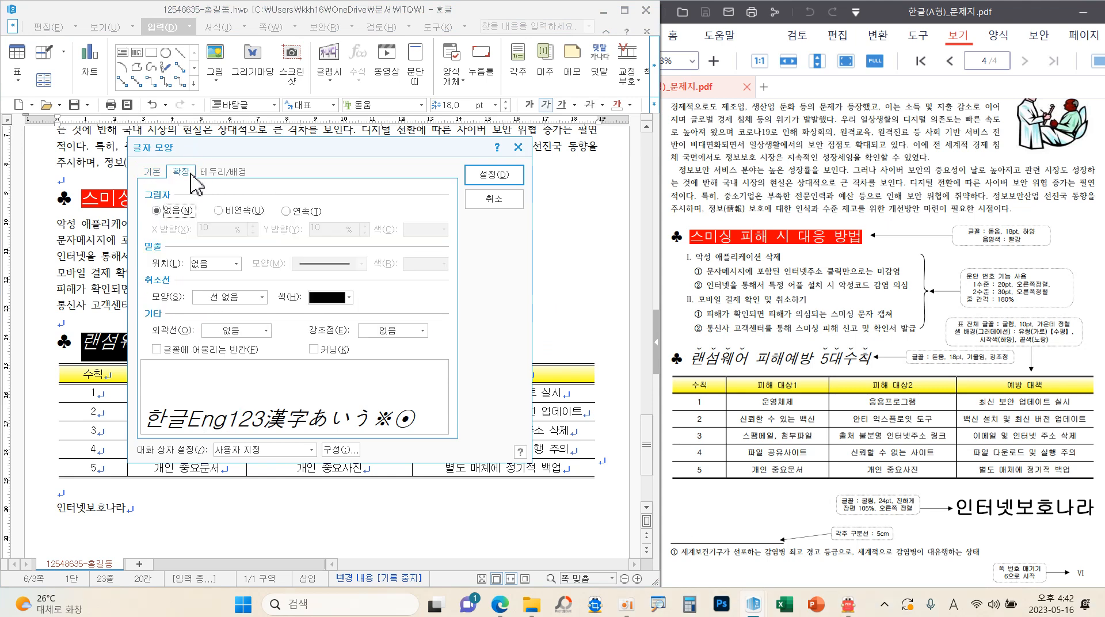
{"action": "left_click", "coordinate": [380, 332]}
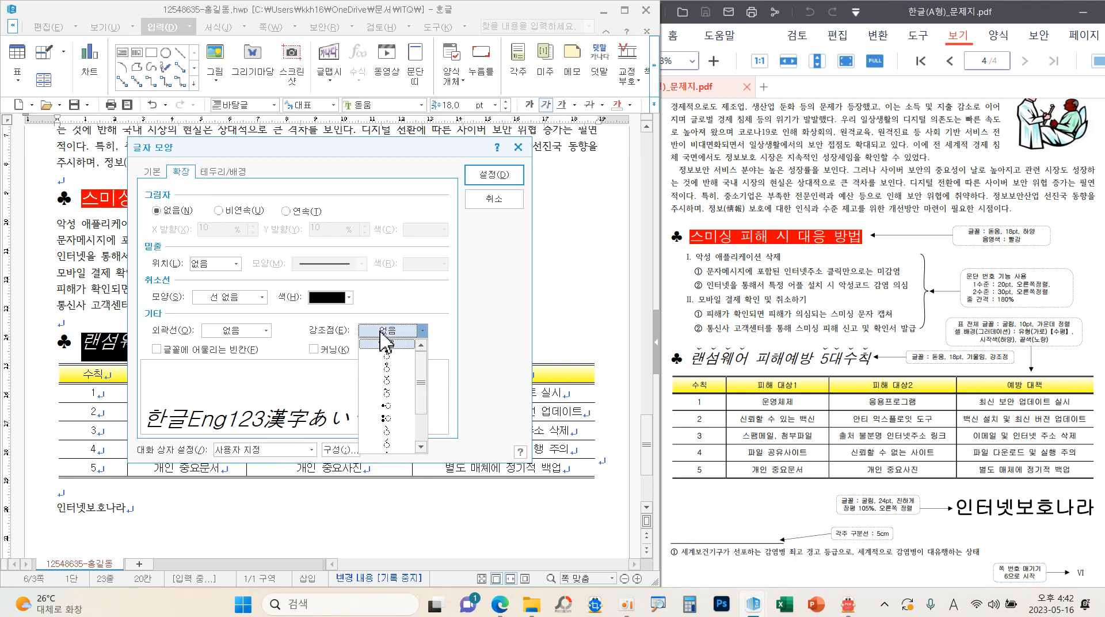
{"action": "left_click", "coordinate": [394, 380]}
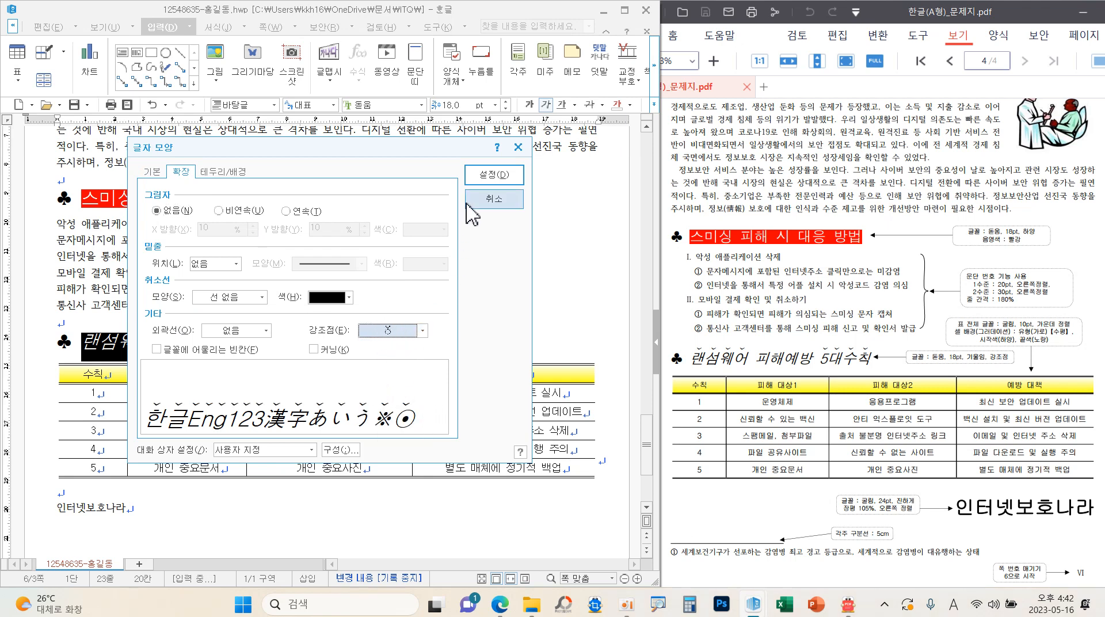
{"action": "left_click", "coordinate": [494, 175]}
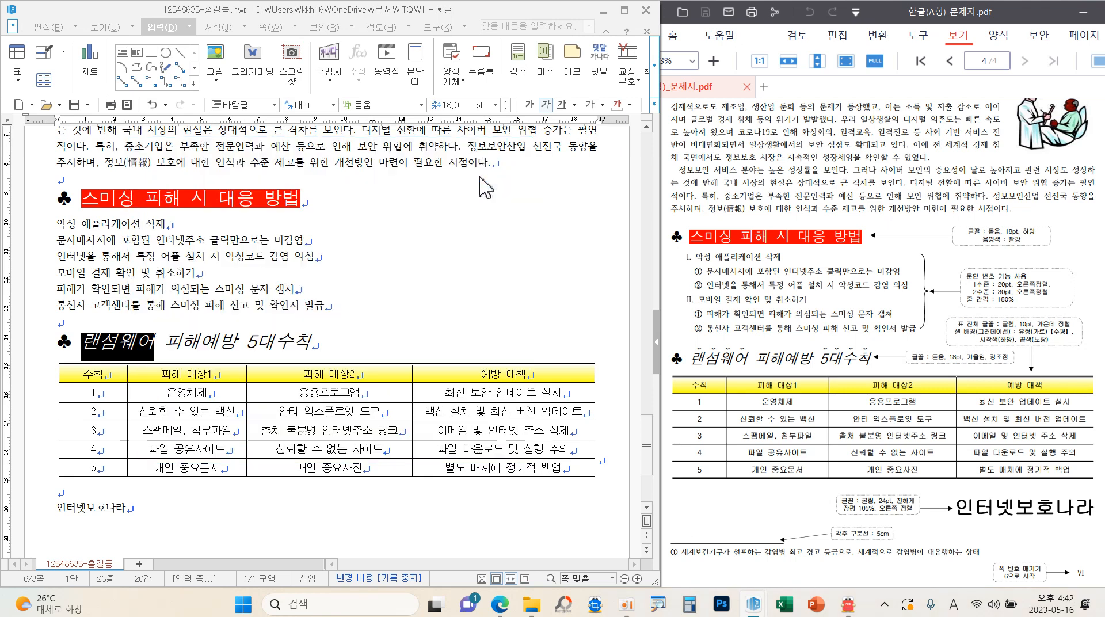
{"action": "left_click", "coordinate": [365, 320]}
- Add the same curved emphasis mark above 5대수칙 in the second heading
{"action": "left_click", "coordinate": [246, 341]}
{"action": "left_click_drag", "start_coordinate": [245, 341], "coordinate": [317, 347]}
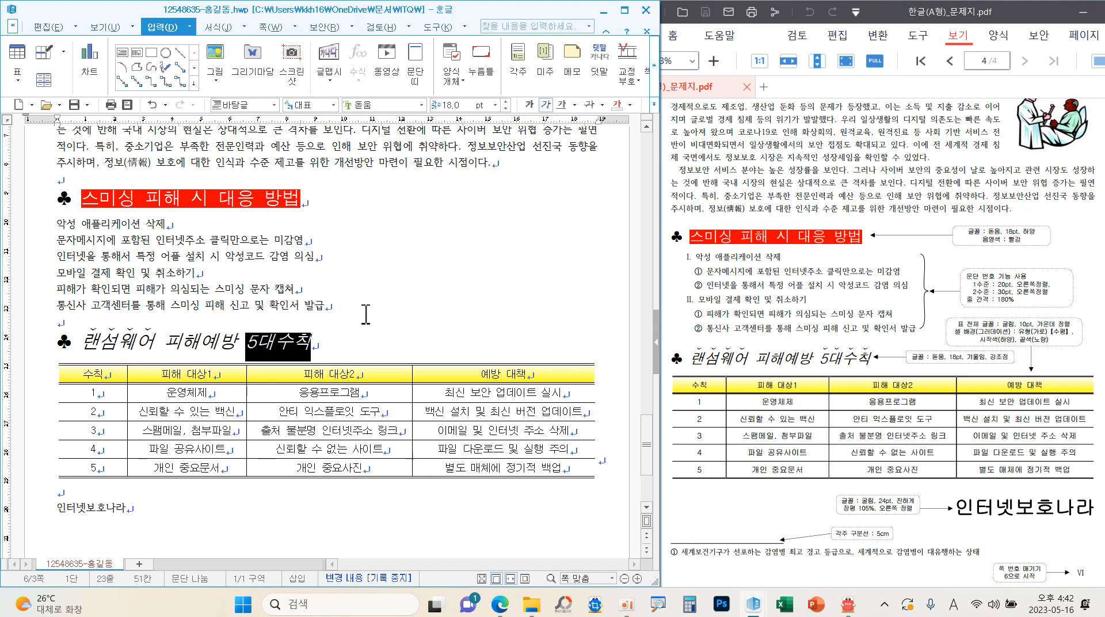
{"action": "right_click", "coordinate": [380, 281]}
{"action": "left_click", "coordinate": [439, 352]}
{"action": "left_click", "coordinate": [406, 331]}
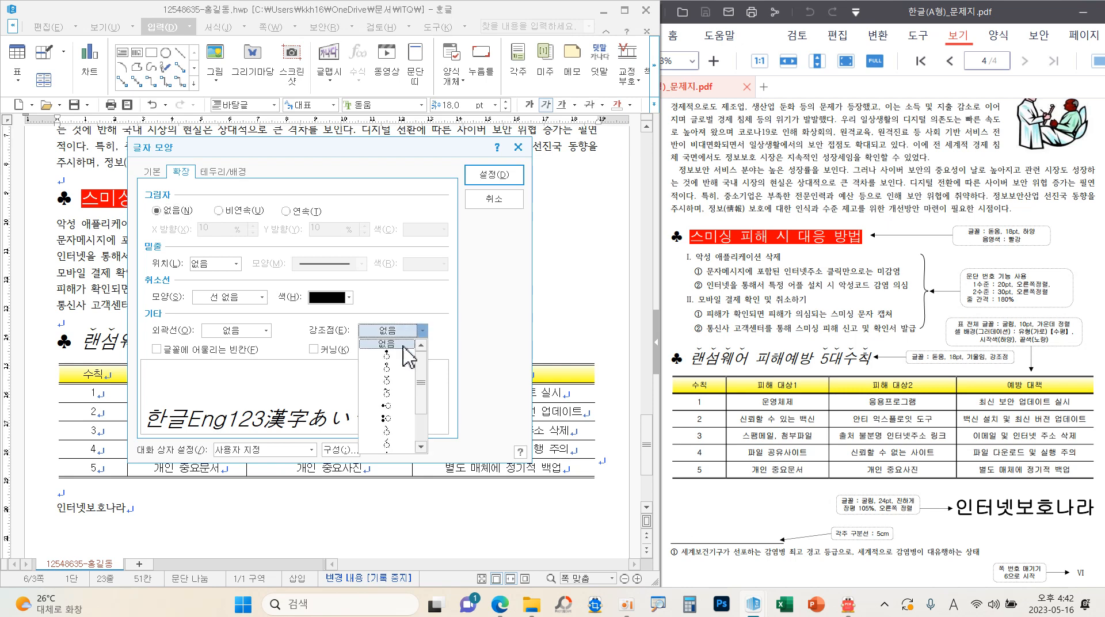
{"action": "left_click", "coordinate": [394, 384]}
{"action": "left_click", "coordinate": [494, 174]}
{"action": "left_click", "coordinate": [490, 271]}
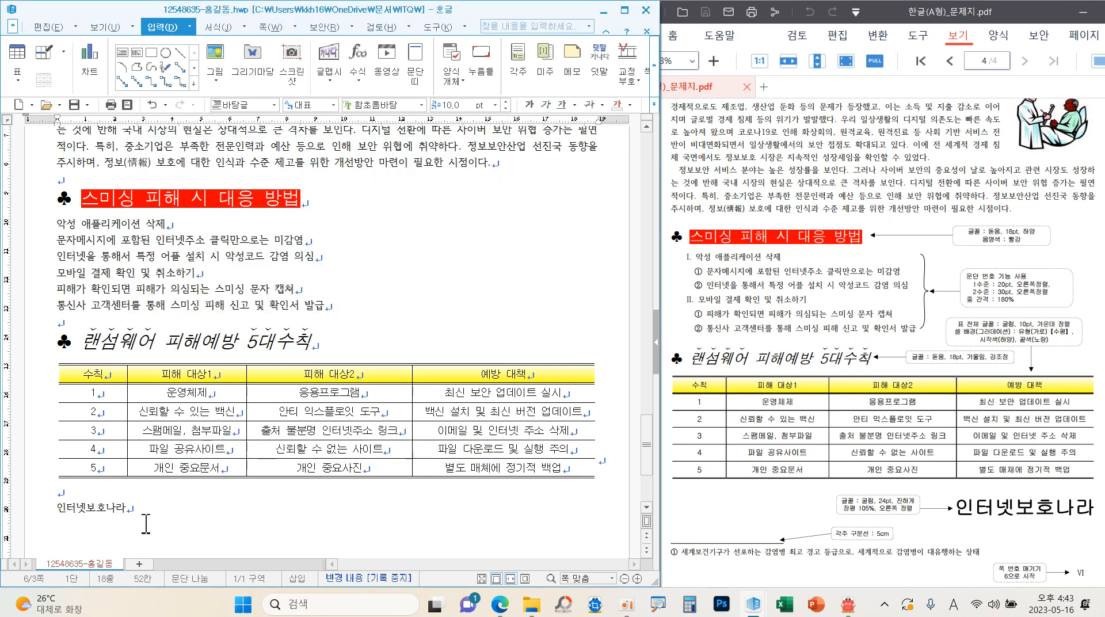
- Format the closing line 인터넷보호나라 in 굴림, 24 pt, bold, and align it to the right
{"action": "left_click_drag", "start_coordinate": [138, 511], "coordinate": [56, 506]}
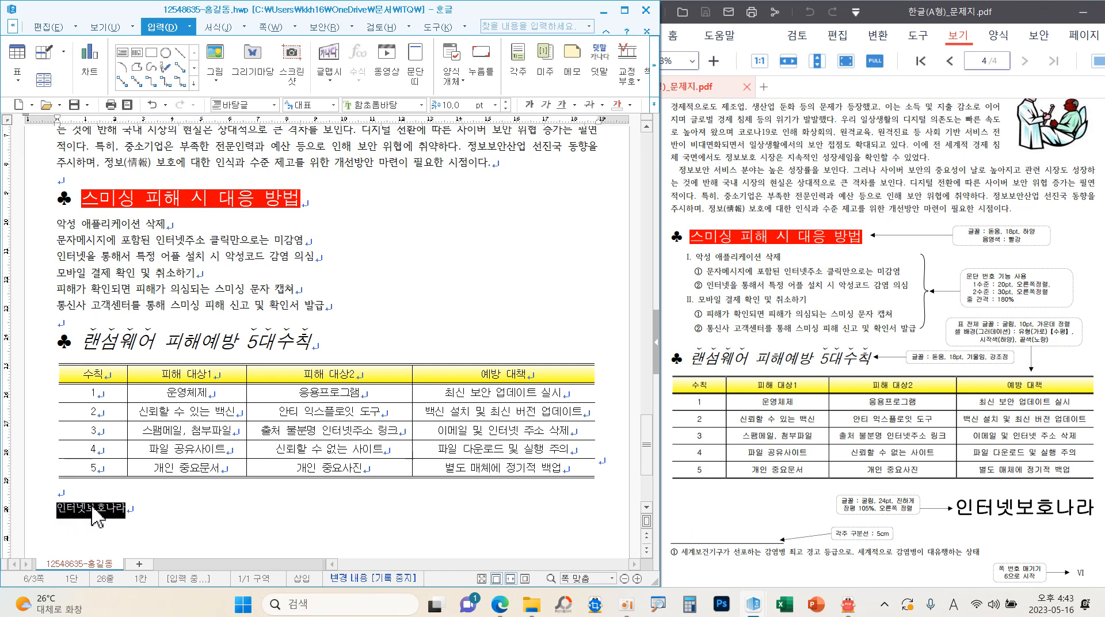
{"action": "left_click", "coordinate": [421, 105]}
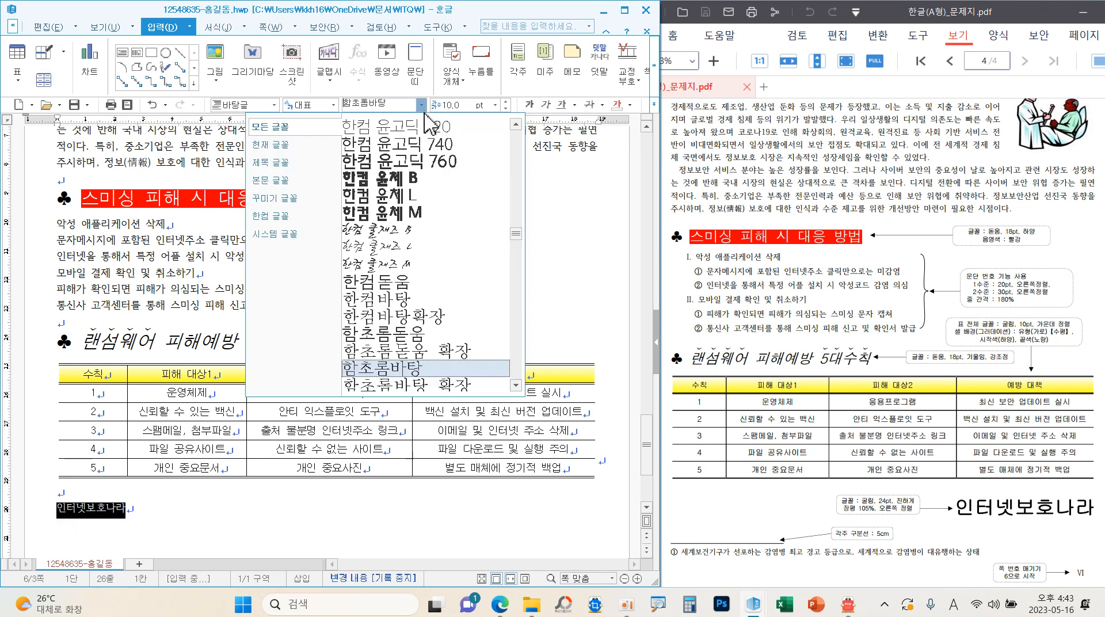
{"action": "scroll", "coordinate": [529, 130], "scroll_direction": "up", "scroll_amount": 5}
{"action": "scroll", "coordinate": [528, 130], "scroll_direction": "up", "scroll_amount": 10}
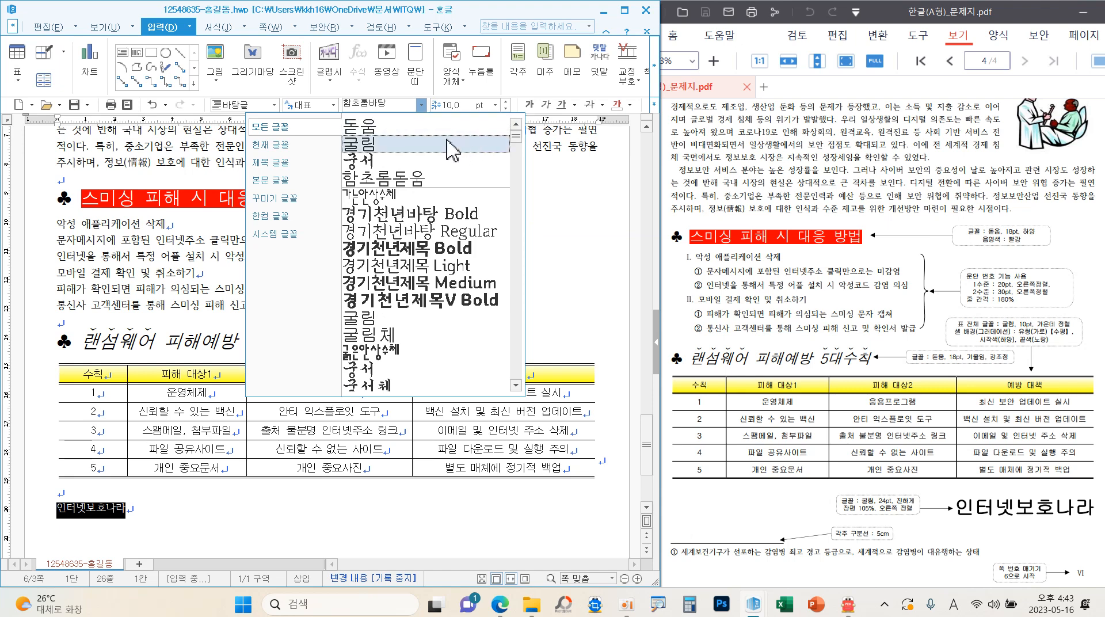
{"action": "left_click", "coordinate": [505, 132]}
{"action": "left_click", "coordinate": [496, 105]}
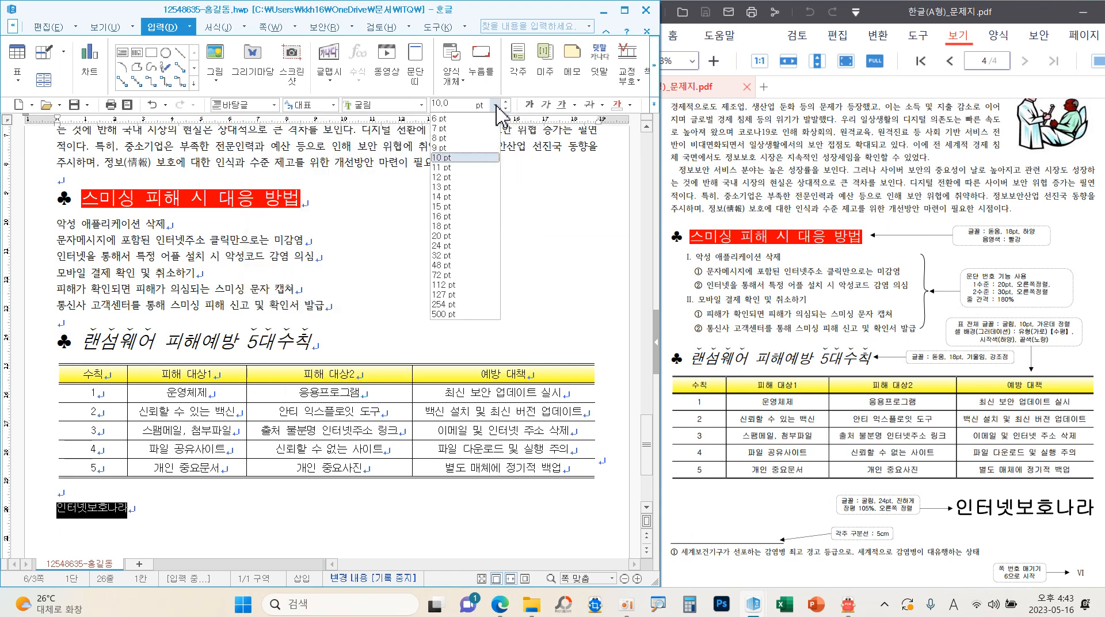
{"action": "left_click", "coordinate": [457, 246]}
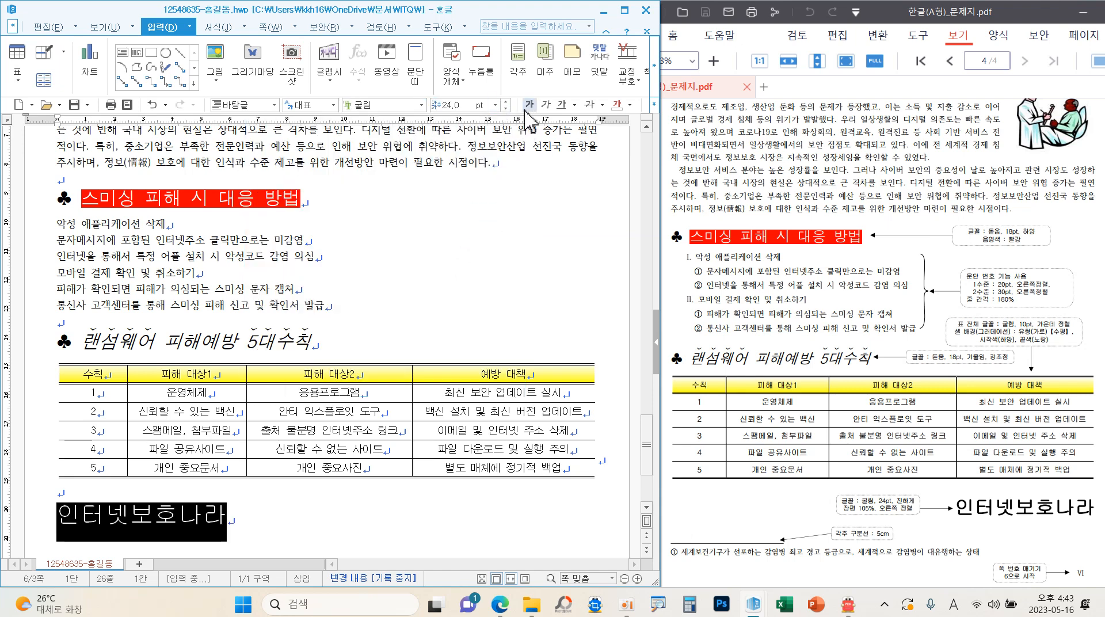
{"action": "left_click", "coordinate": [654, 104]}
{"action": "left_click", "coordinate": [693, 168]}
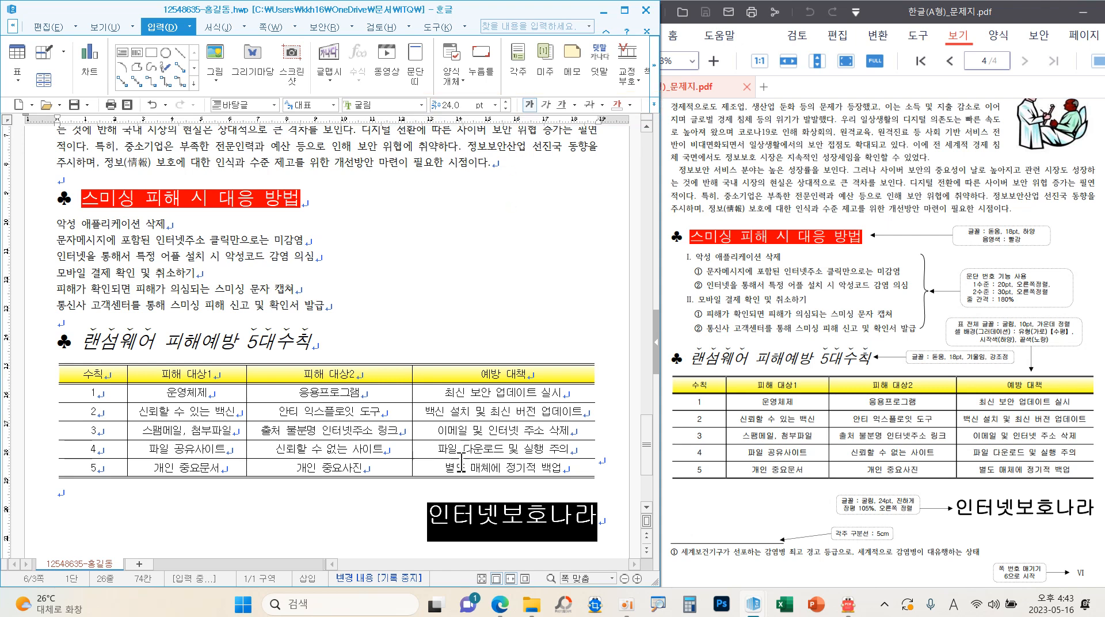
- Set the character width (장평) of the closing line 인터넷보호나라 to 105%
{"action": "right_click", "coordinate": [389, 316]}
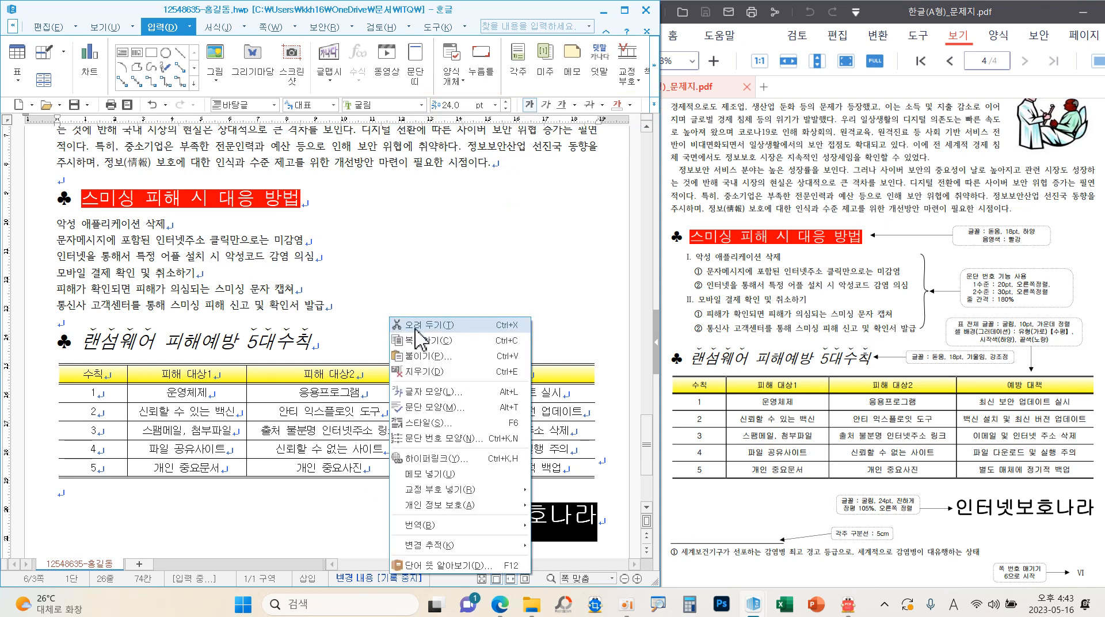
{"action": "left_click", "coordinate": [436, 392]}
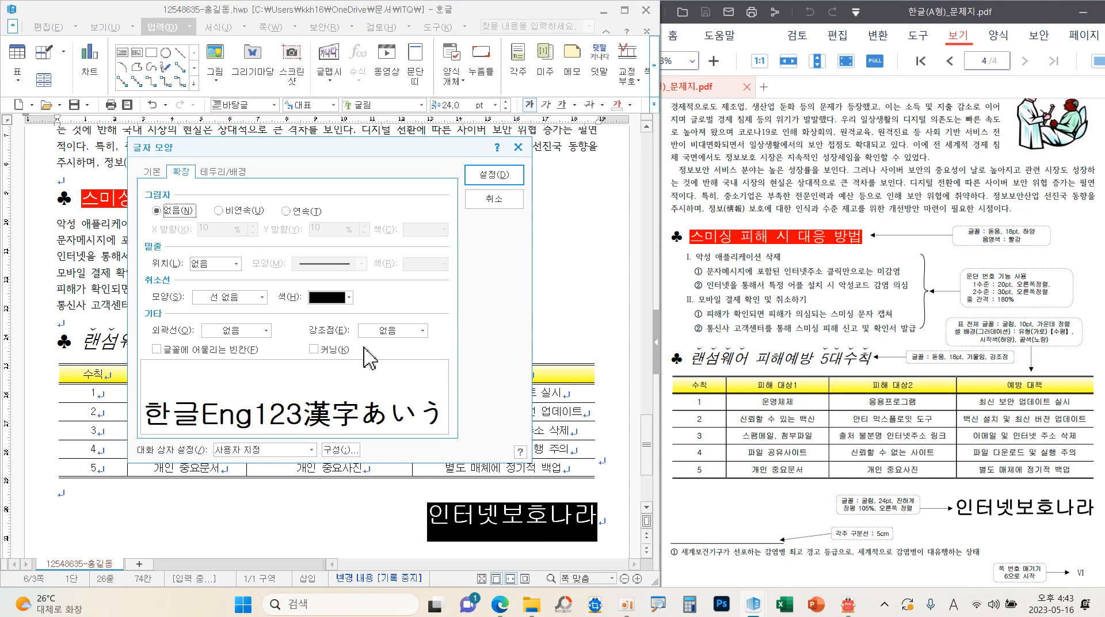
{"action": "left_click", "coordinate": [152, 171]}
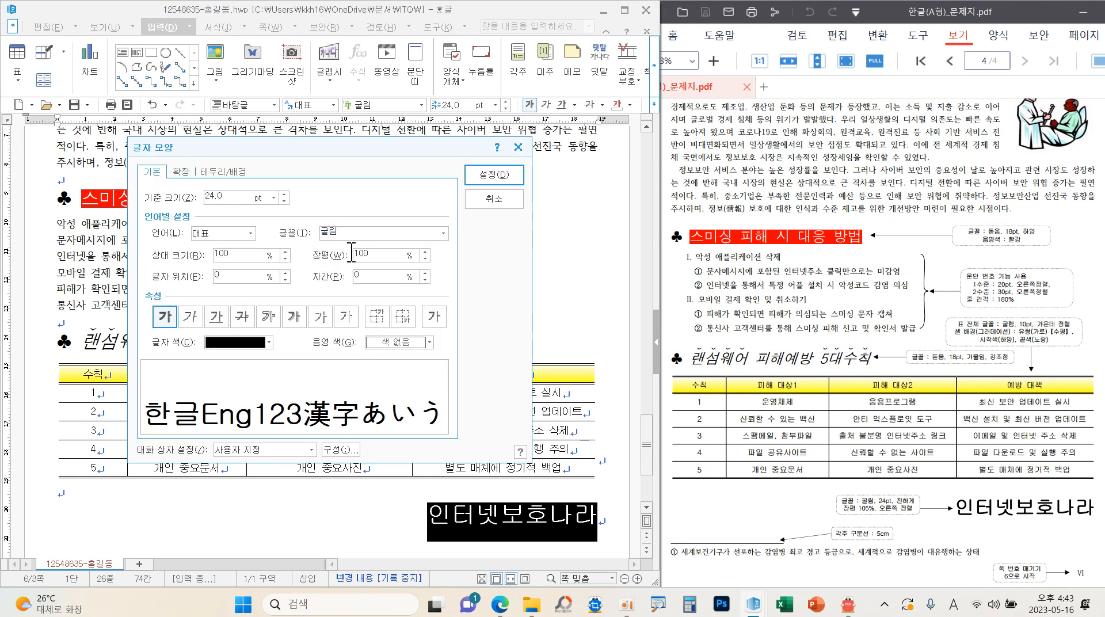
{"action": "type", "text": "105"}
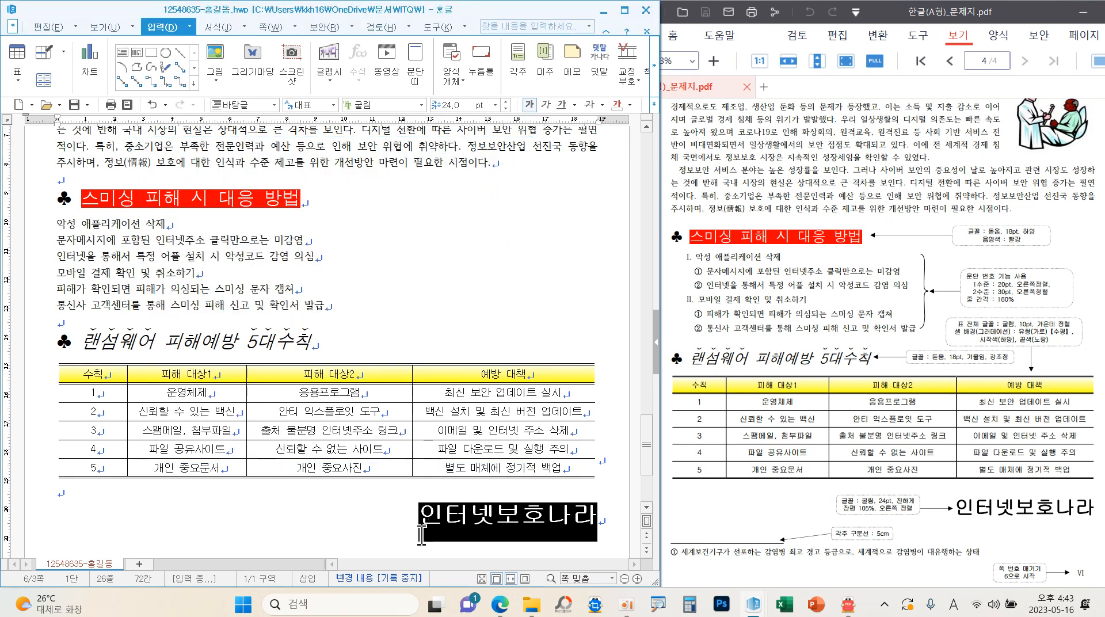
{"action": "left_click", "coordinate": [426, 335]}
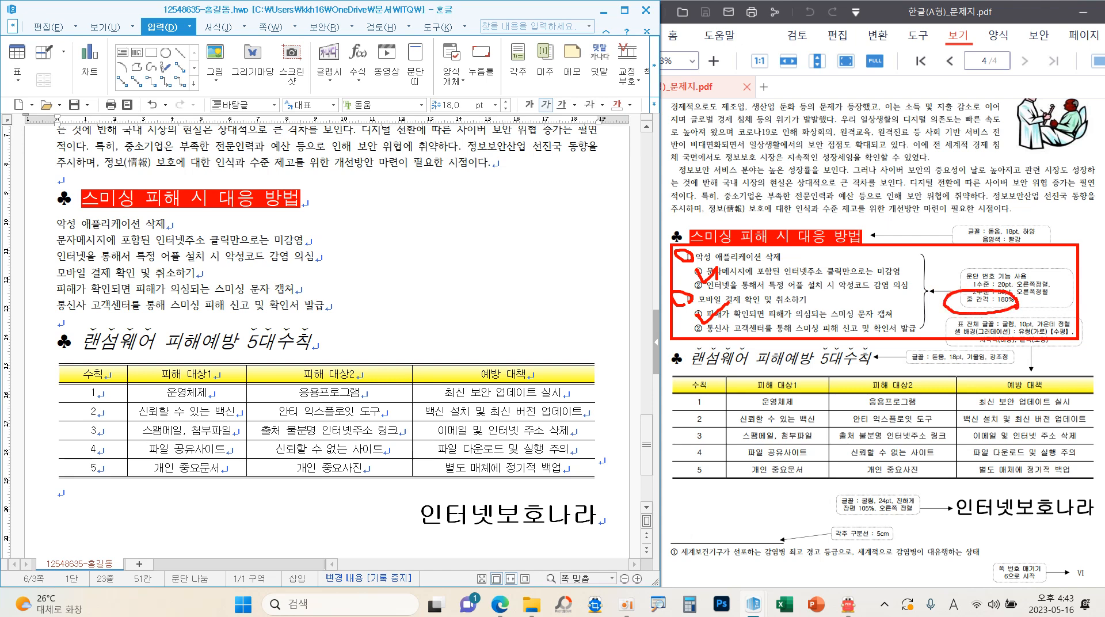
{"action": "key", "text": "Escape"}
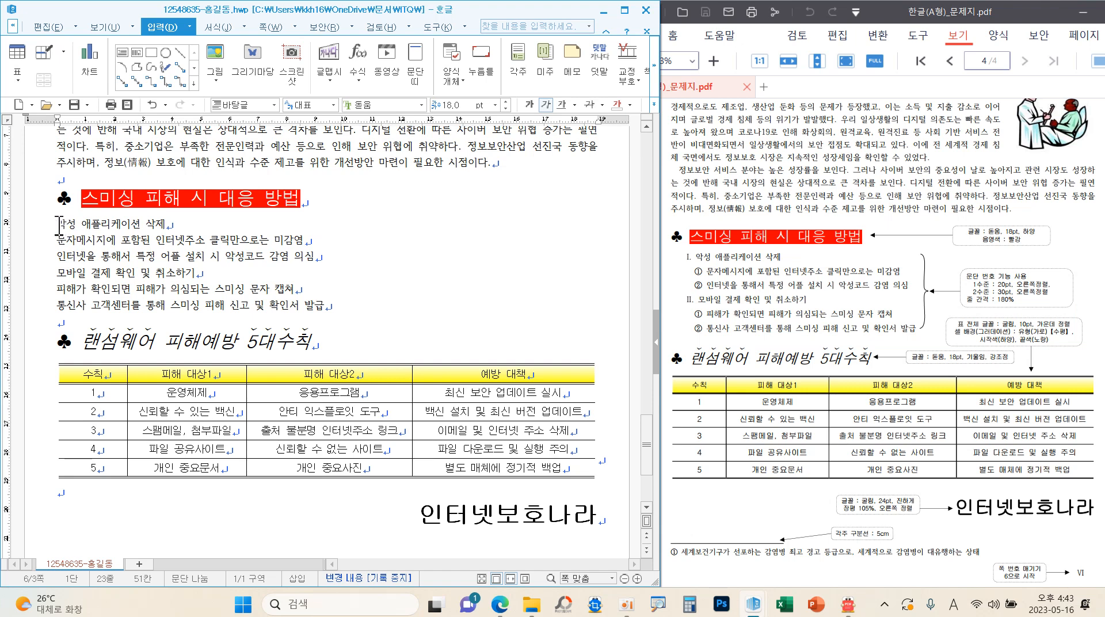
- Set the line spacing of the six list lines under the 스미싱 피해 시 대응 방법 heading to 180%
{"action": "left_click_drag", "start_coordinate": [57, 224], "coordinate": [332, 308]}
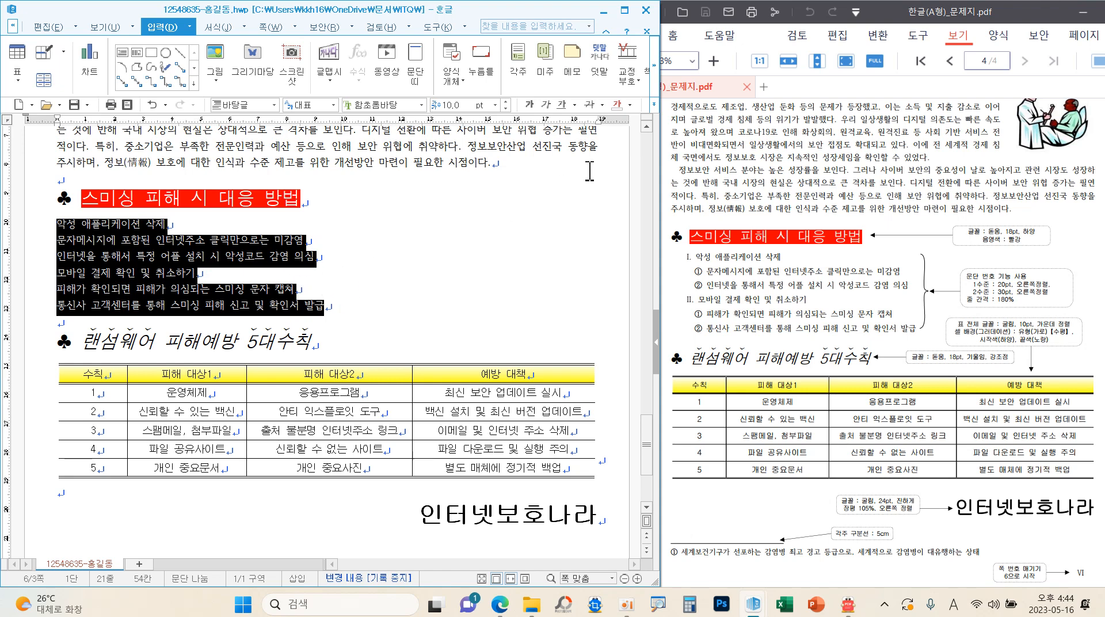
{"action": "left_click", "coordinate": [654, 104]}
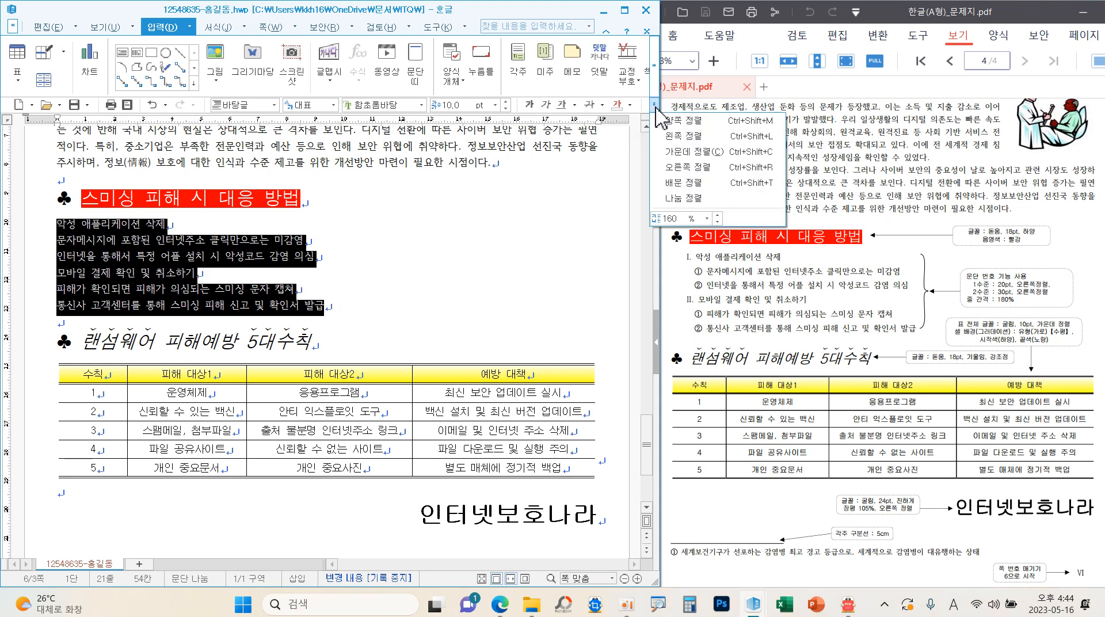
{"action": "left_click", "coordinate": [707, 219]}
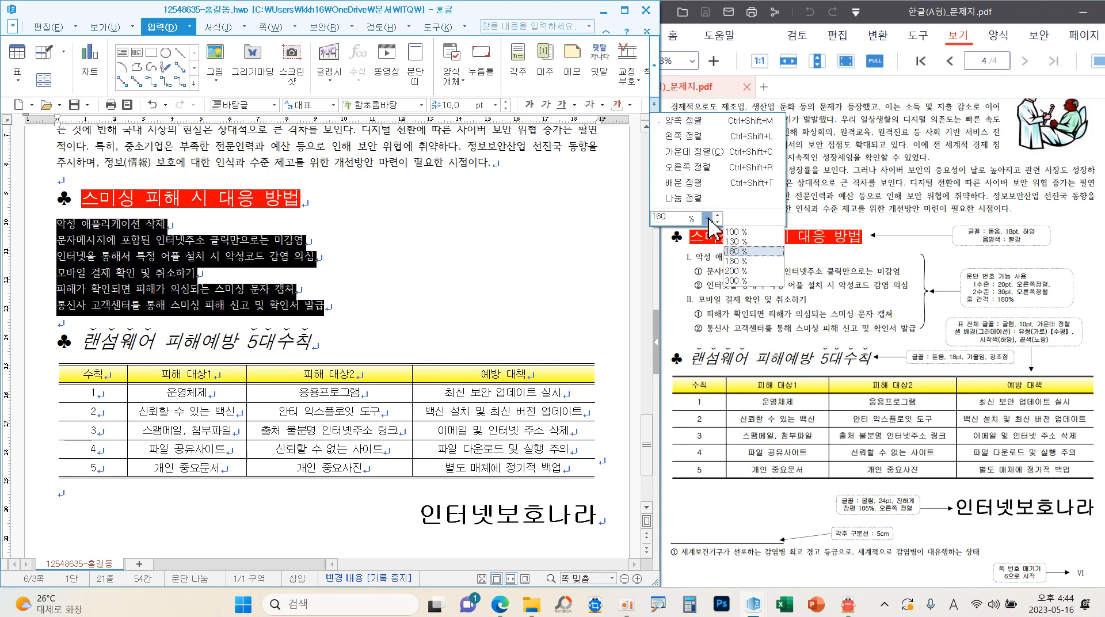
{"action": "left_click", "coordinate": [740, 261]}
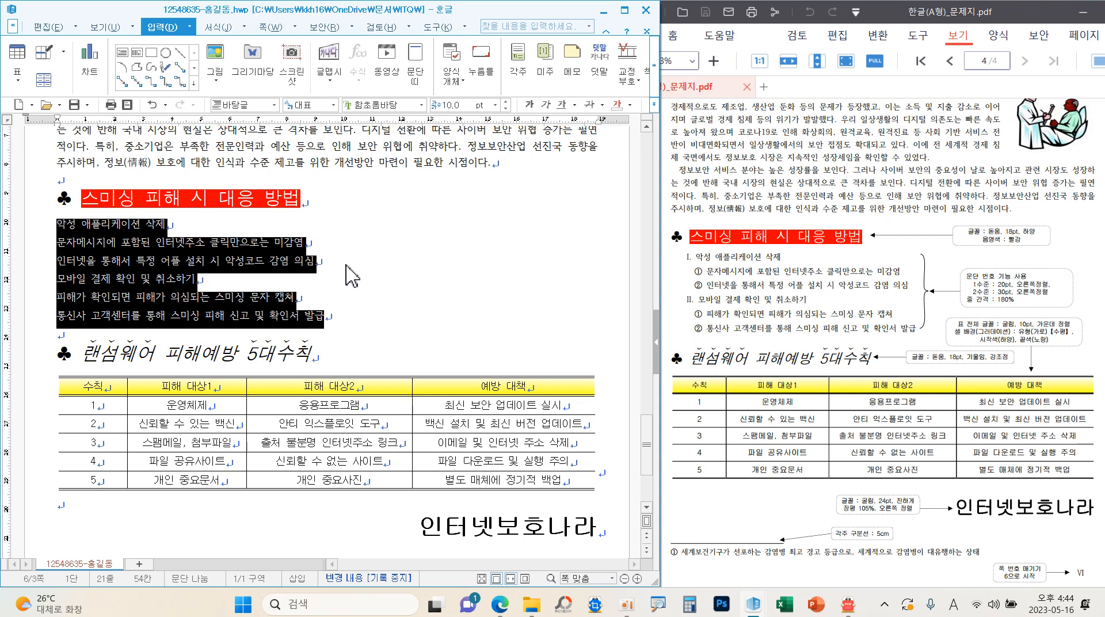
- Start a user-defined paragraph numbering for the six list lines, based on the 1., 가., 1), 가) style
{"action": "right_click", "coordinate": [369, 253]}
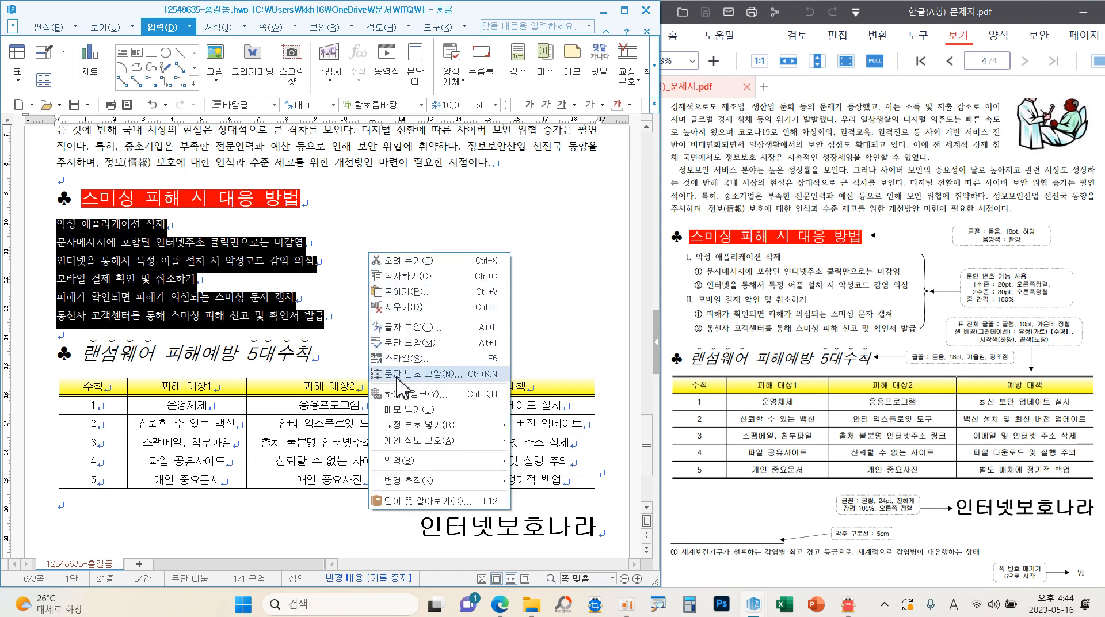
{"action": "left_click", "coordinate": [417, 374]}
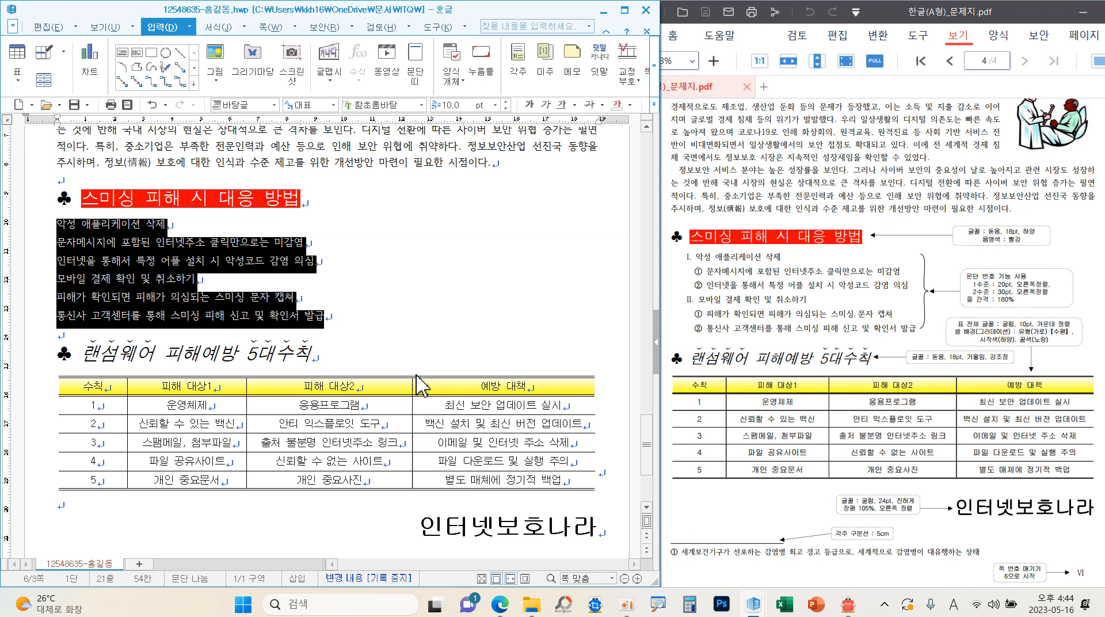
{"action": "left_click_drag", "start_coordinate": [397, 116], "coordinate": [408, 109]}
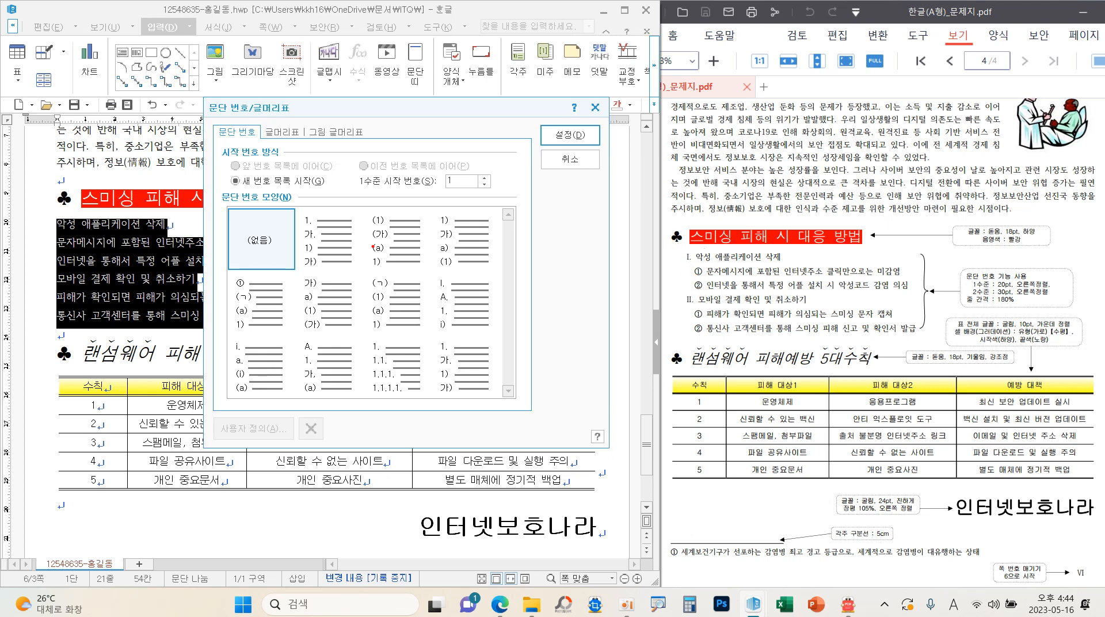
{"action": "left_click_drag", "start_coordinate": [327, 236], "coordinate": [370, 181]}
{"action": "left_click", "coordinate": [330, 240]}
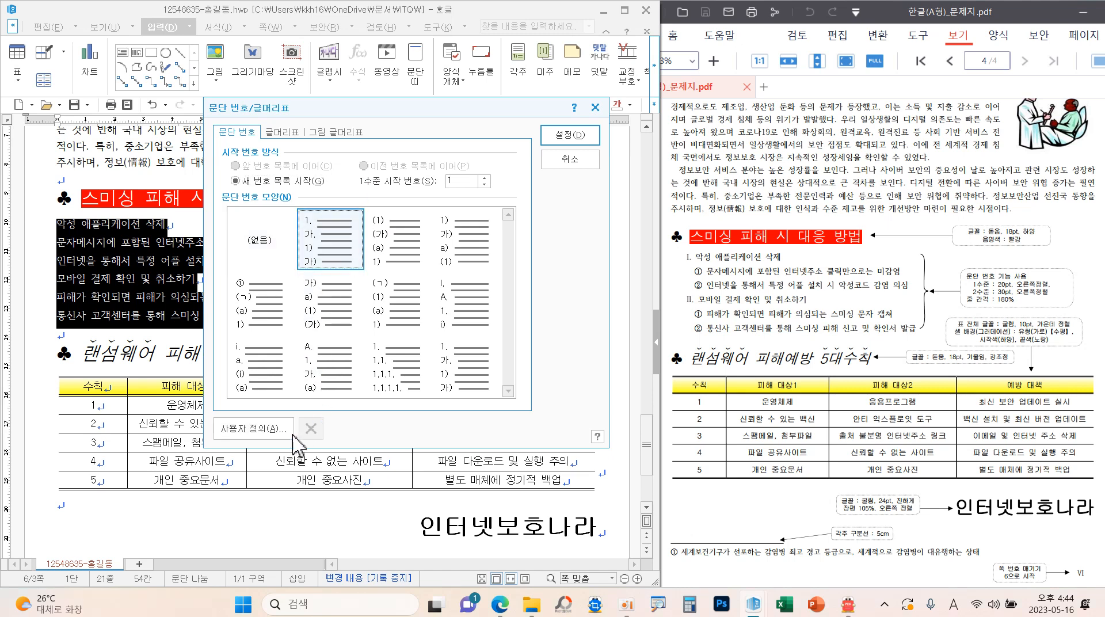
{"action": "left_click", "coordinate": [263, 431]}
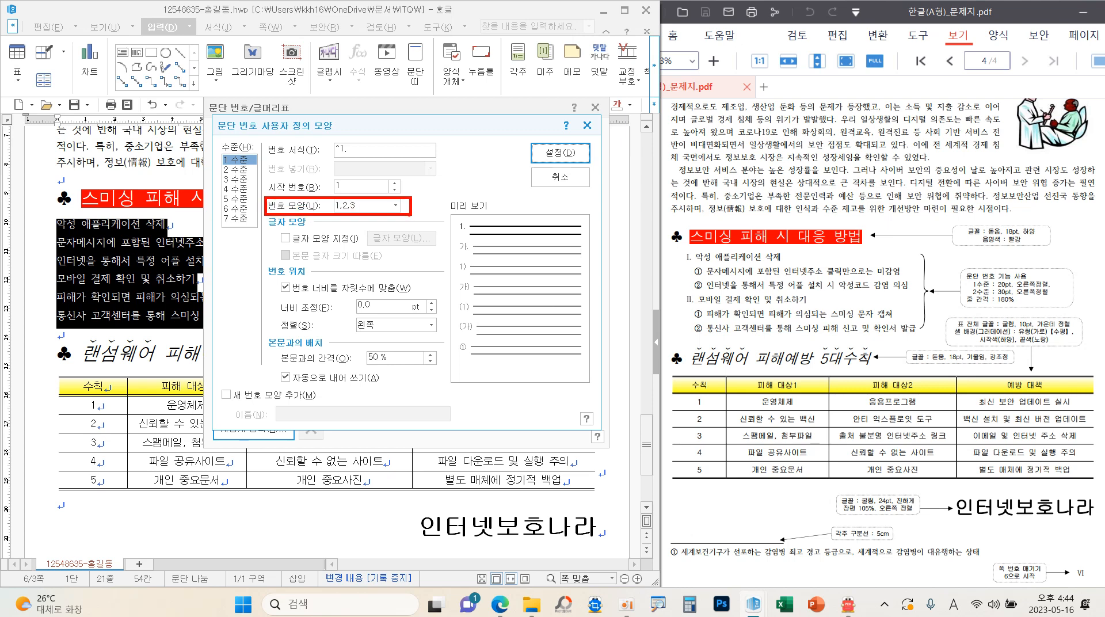
- Define numbering level 1 with the I,II,III number shape, a 20 pt width adjustment and right (오른쪽) alignment
{"action": "left_click", "coordinate": [395, 206]}
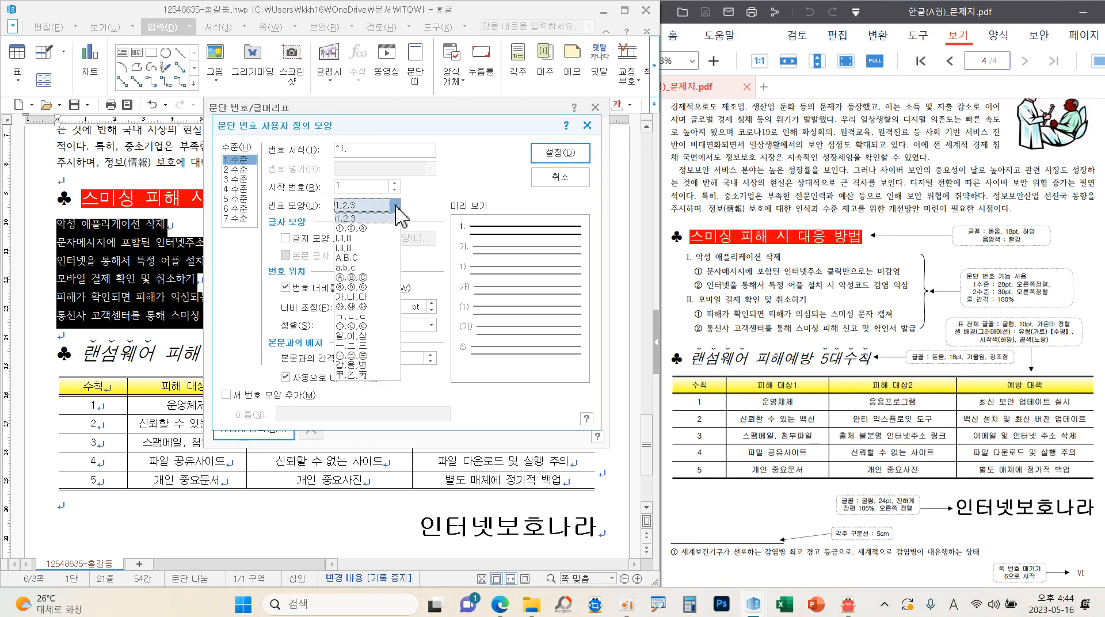
{"action": "left_click", "coordinate": [360, 237]}
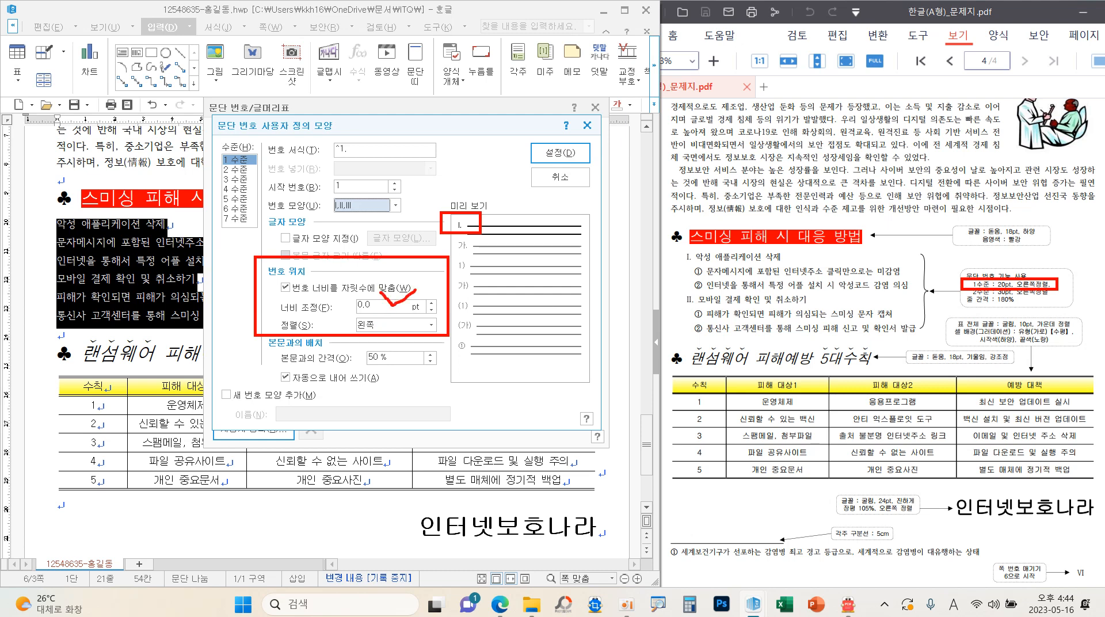
{"action": "double_click", "coordinate": [394, 307]}
{"action": "type", "text": "20"}
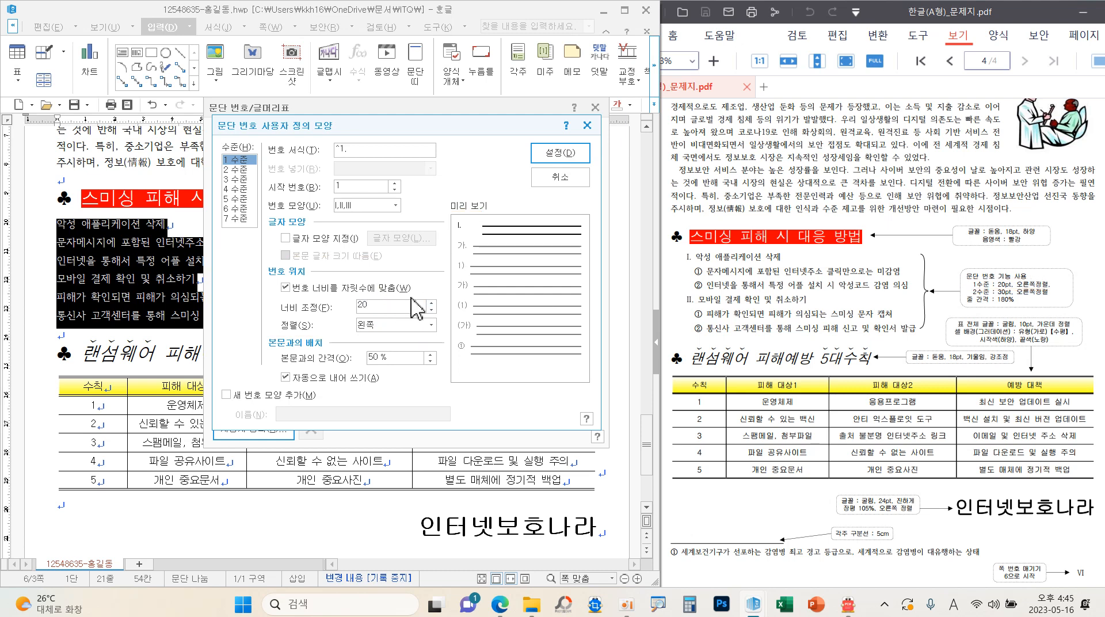
{"action": "left_click", "coordinate": [383, 325]}
{"action": "left_click", "coordinate": [384, 356]}
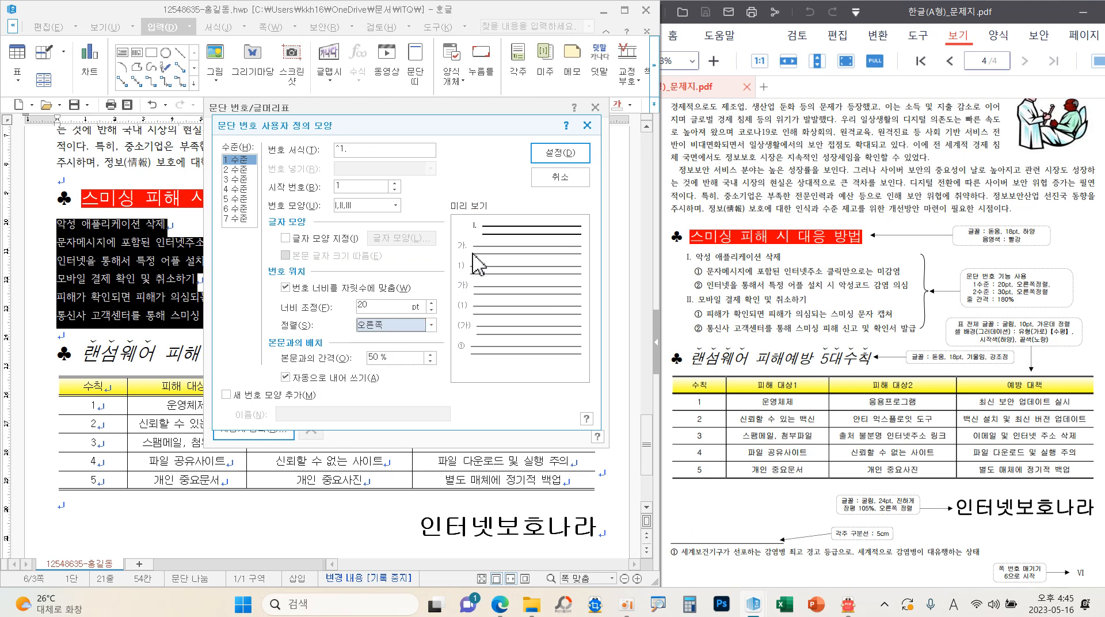
{"action": "left_click_drag", "start_coordinate": [448, 211], "coordinate": [499, 236]}
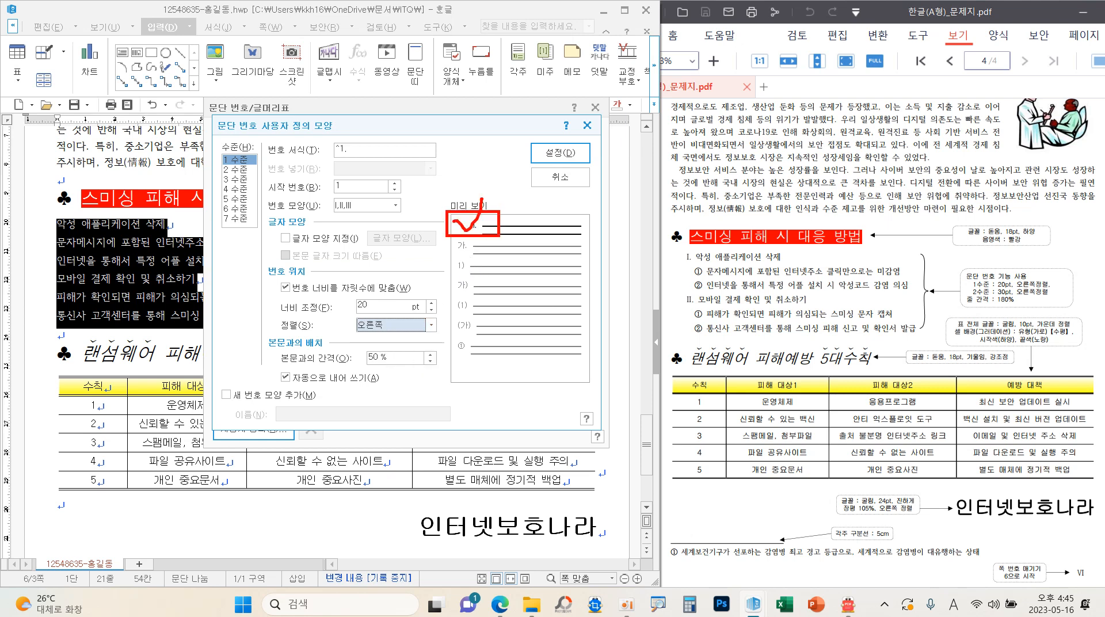
- Give numbering level 2 the ①,②,③ number shape and remove the period from its number format
{"action": "left_click", "coordinate": [248, 170]}
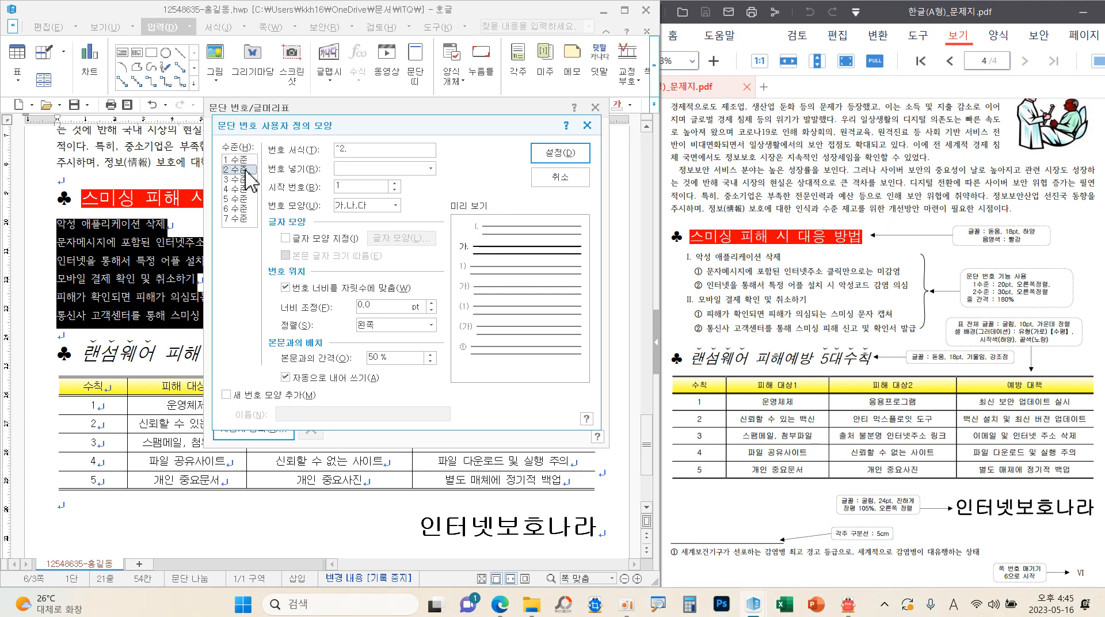
{"action": "left_click", "coordinate": [382, 206]}
{"action": "left_click", "coordinate": [363, 227]}
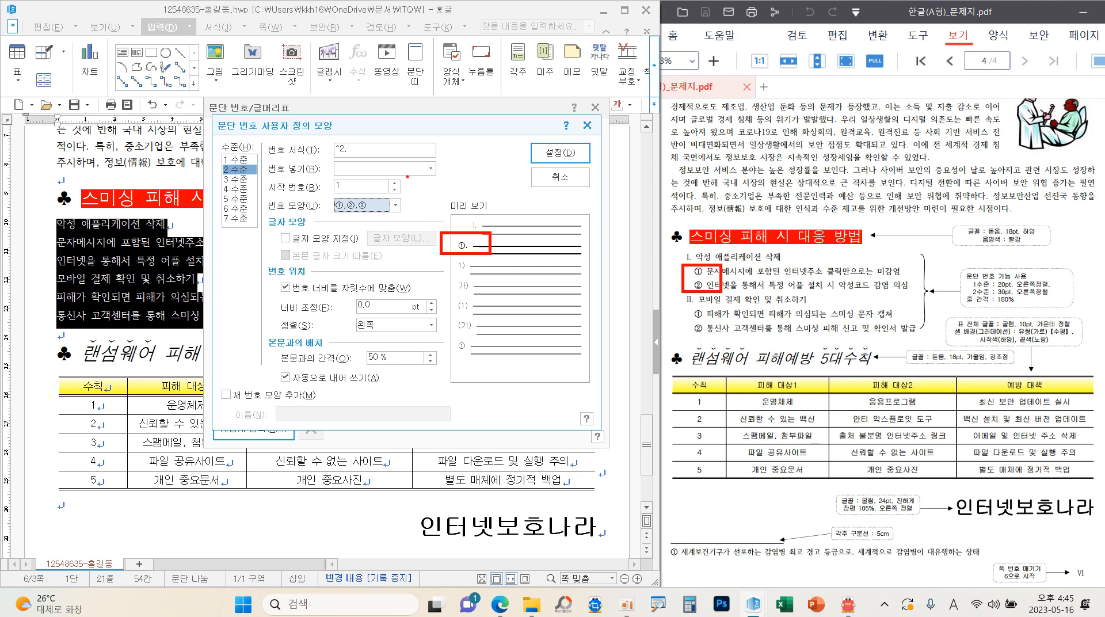
{"action": "left_click", "coordinate": [367, 151]}
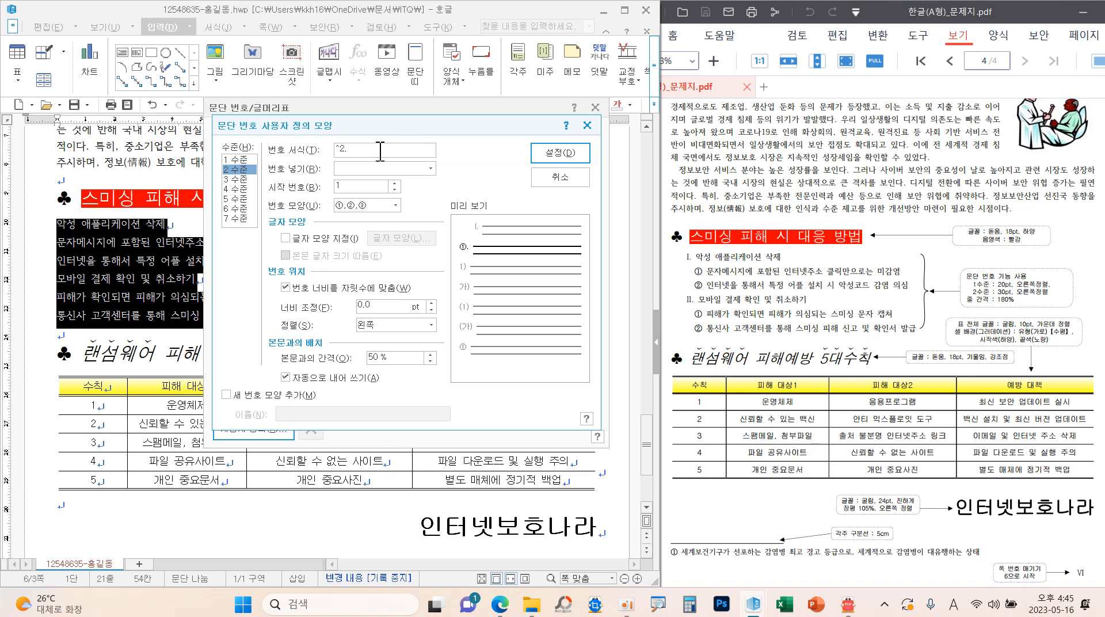
{"action": "key", "text": "BackSpace"}
- Set level 2's width adjustment to 30 pt with right (오른쪽) alignment, and apply the custom numbering to the six list lines
{"action": "left_click_drag", "start_coordinate": [951, 288], "coordinate": [1059, 298]}
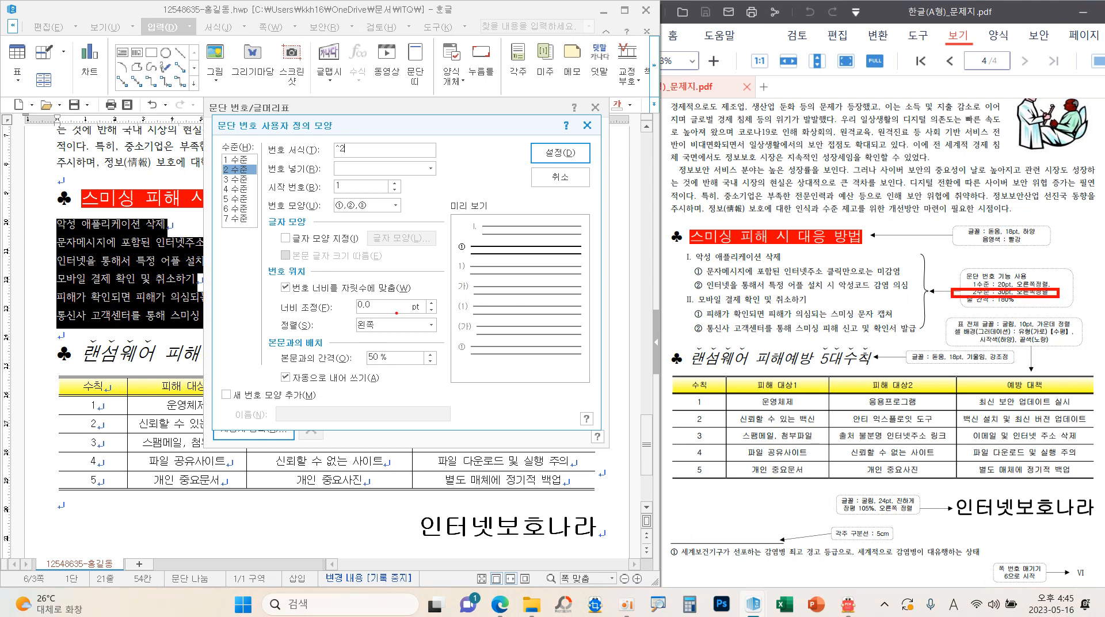
{"action": "key", "text": "Escape"}
{"action": "type", "text": "30"}
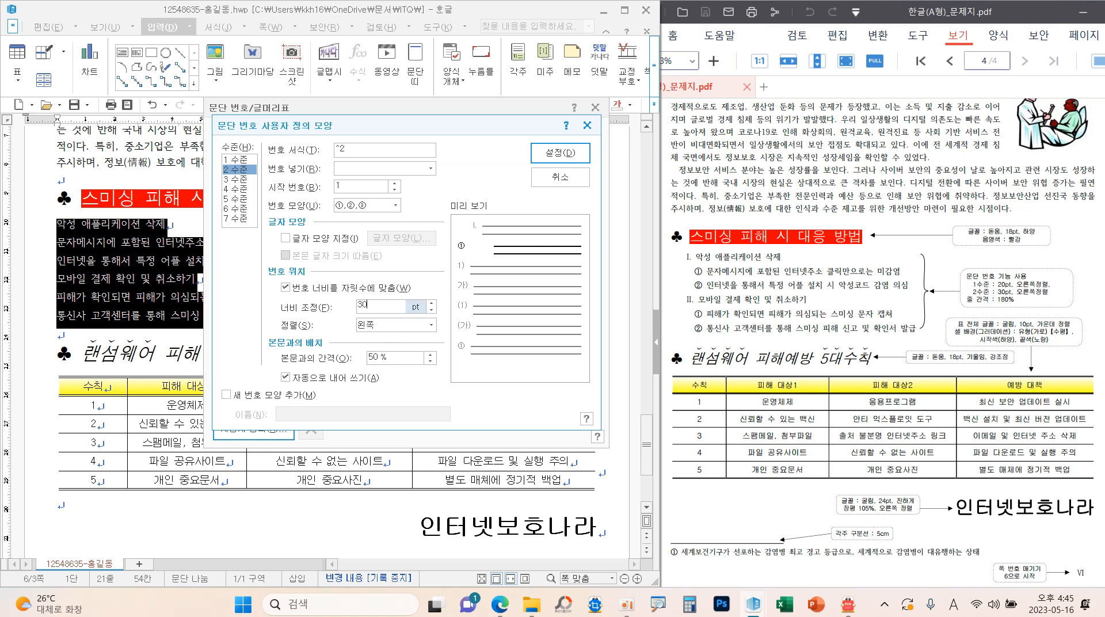
{"action": "left_click", "coordinate": [430, 324]}
{"action": "left_click", "coordinate": [406, 355]}
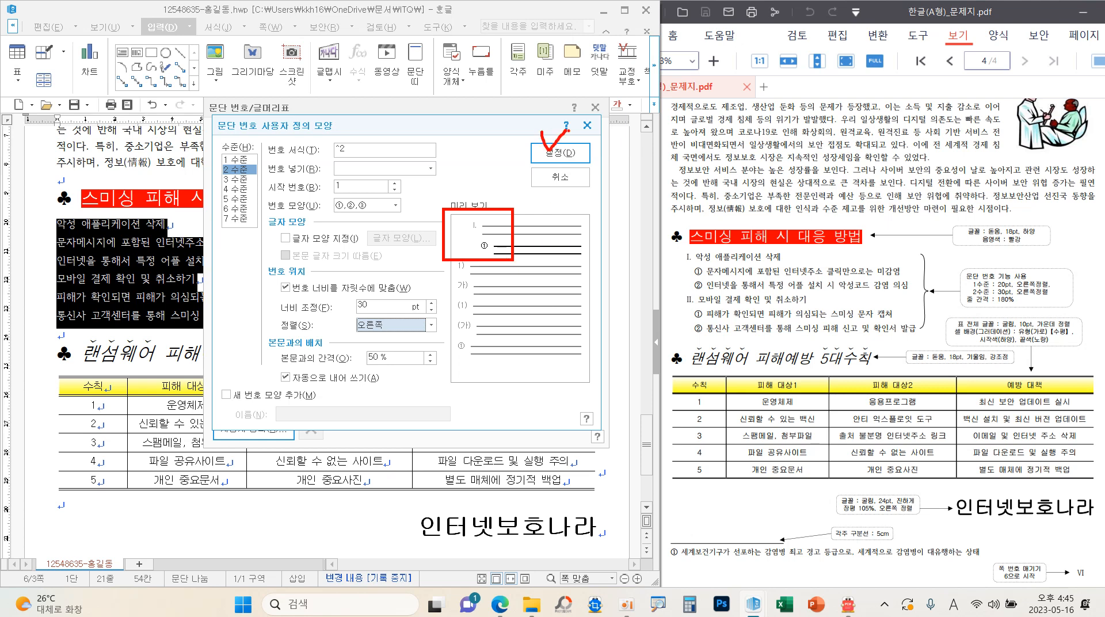
{"action": "left_click", "coordinate": [562, 157]}
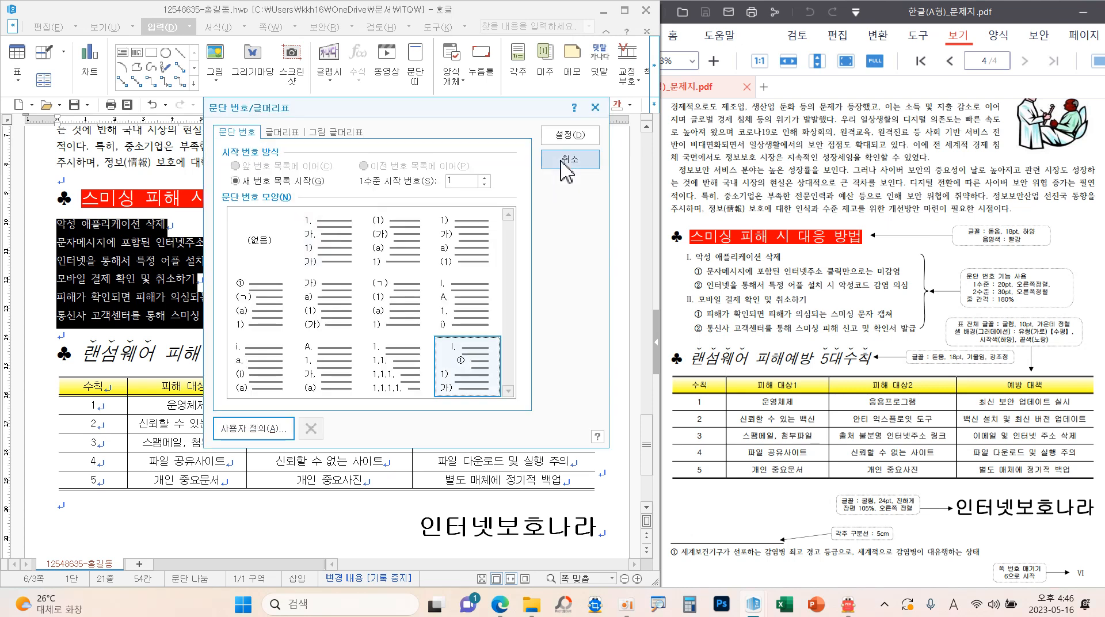
{"action": "left_click", "coordinate": [574, 138]}
{"action": "left_click", "coordinate": [408, 273]}
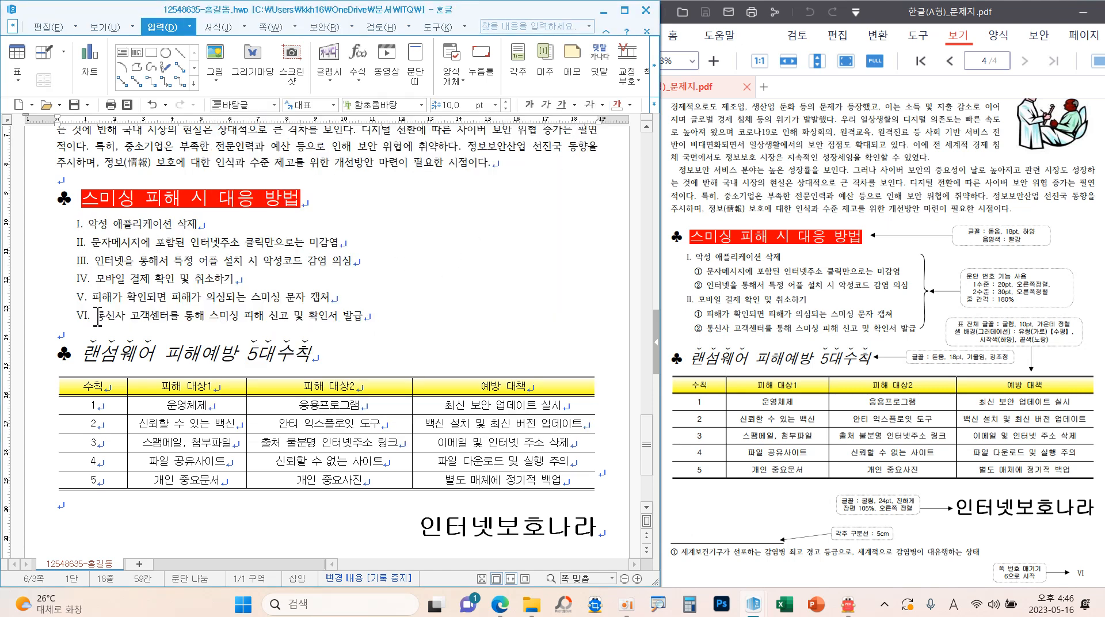
- Demote the second and third list lines, 문자메시지에 포함된… and 인터넷을 통해서…, to numbering level 2
{"action": "left_click_drag", "start_coordinate": [92, 242], "coordinate": [367, 262]}
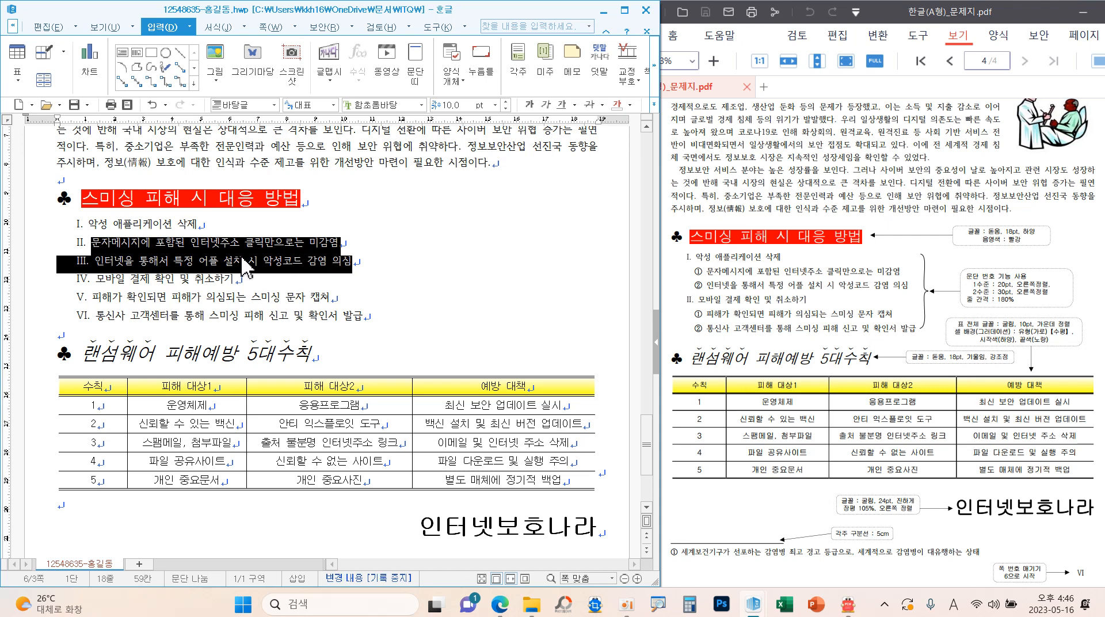
{"action": "left_click", "coordinate": [219, 26]}
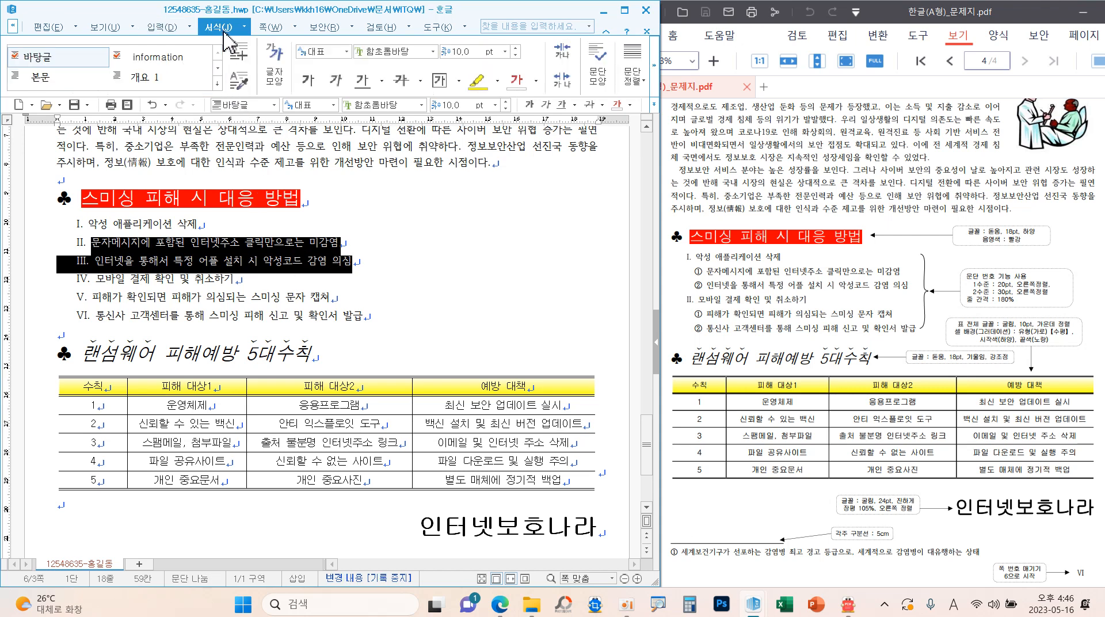
{"action": "left_click", "coordinate": [656, 91]}
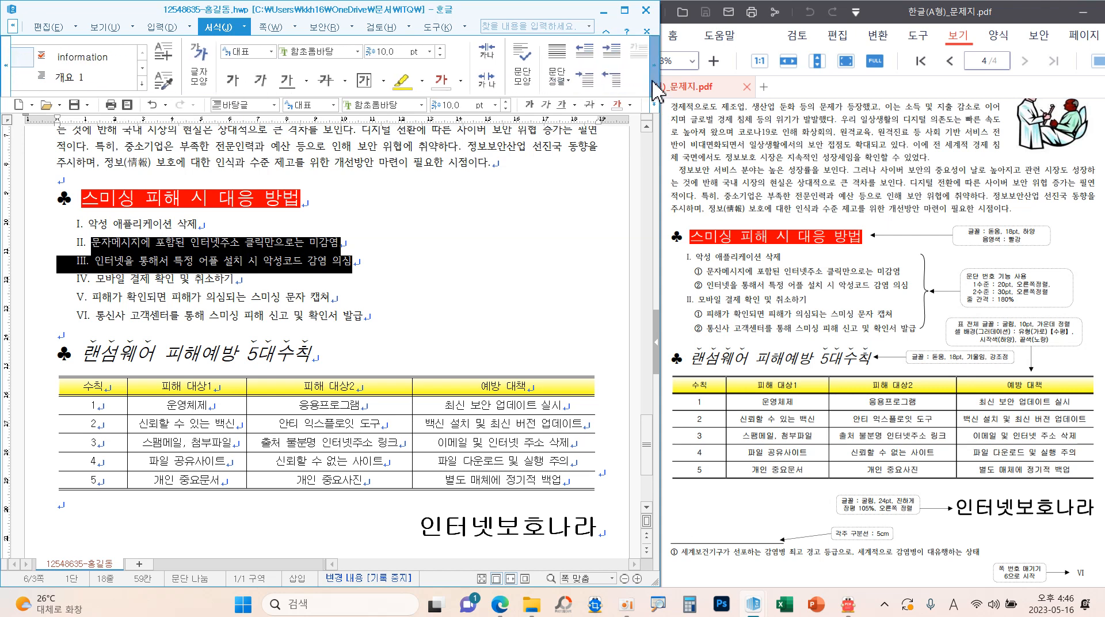
{"action": "left_click", "coordinate": [657, 91]}
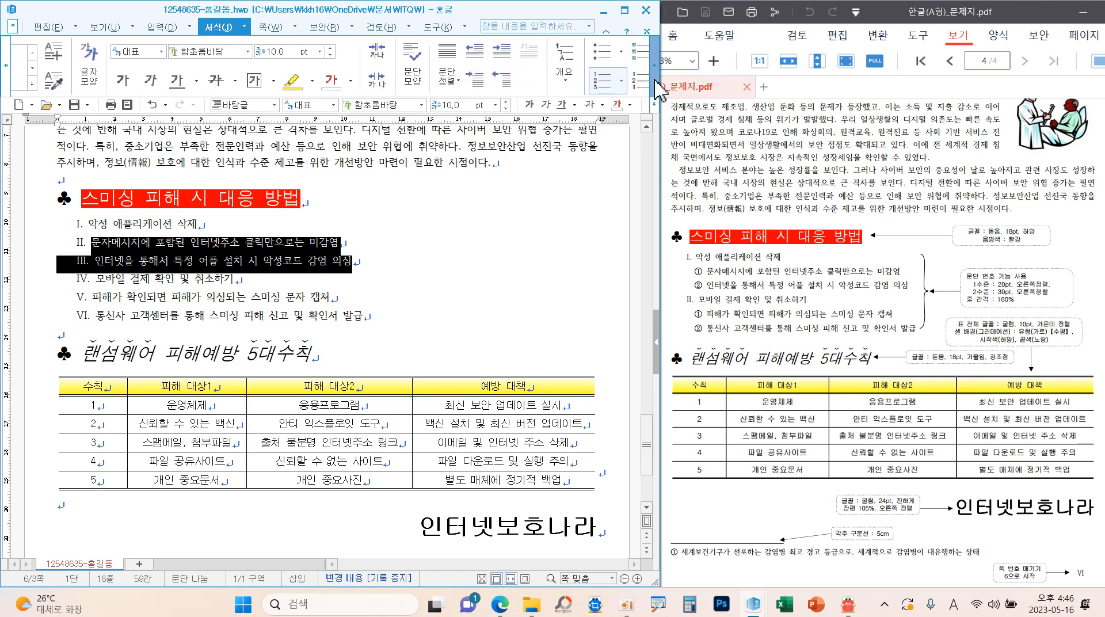
{"action": "left_click", "coordinate": [655, 81]}
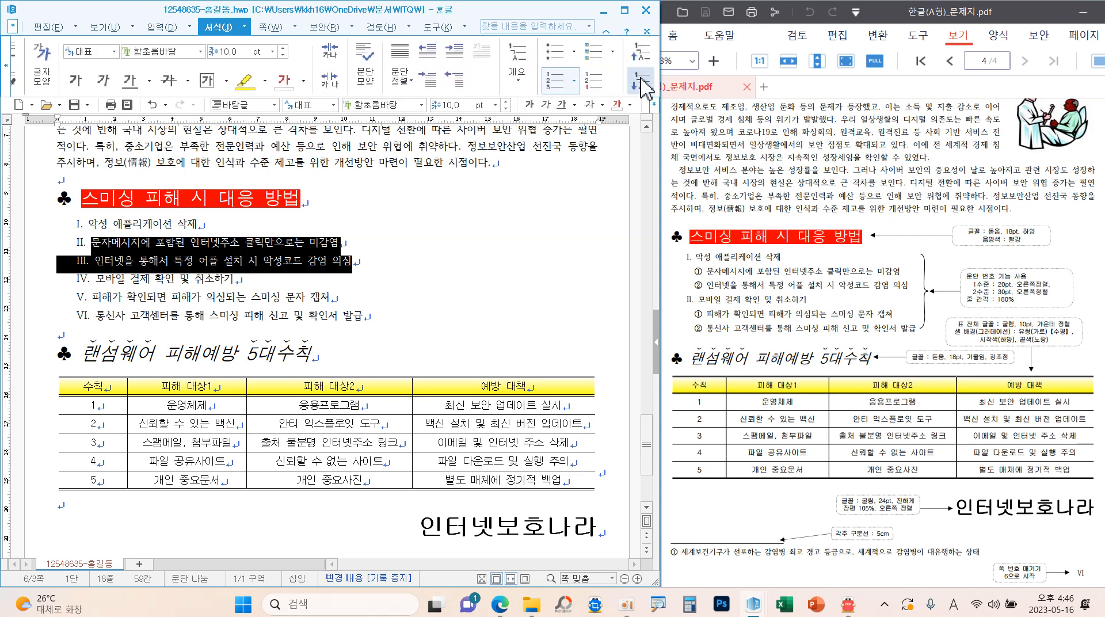
{"action": "left_click", "coordinate": [641, 81]}
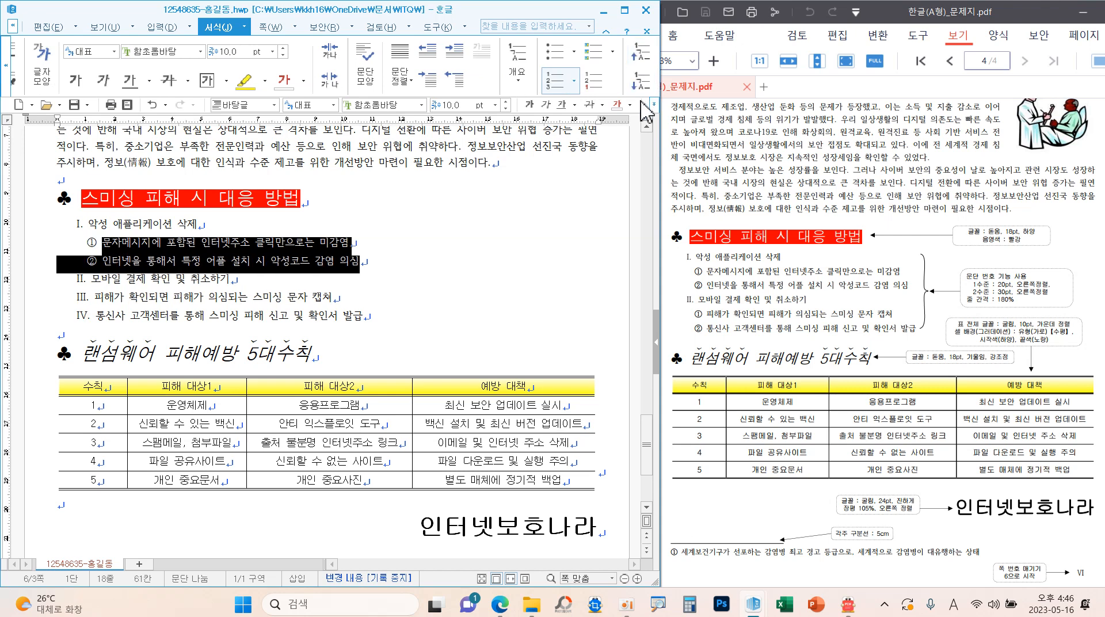
{"action": "left_click", "coordinate": [494, 260]}
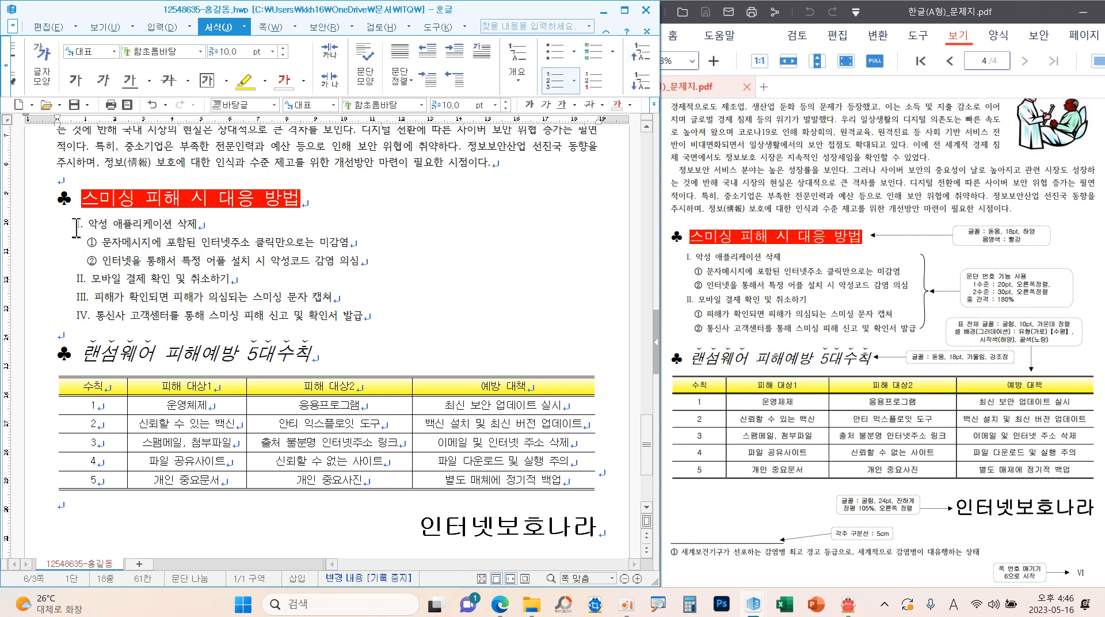
- Demote the last two list lines, 피해가 확인되면… and 통신사 고객센터를 통해…, to numbering level 2
{"action": "left_click_drag", "start_coordinate": [95, 297], "coordinate": [407, 327]}
{"action": "left_click", "coordinate": [641, 80]}
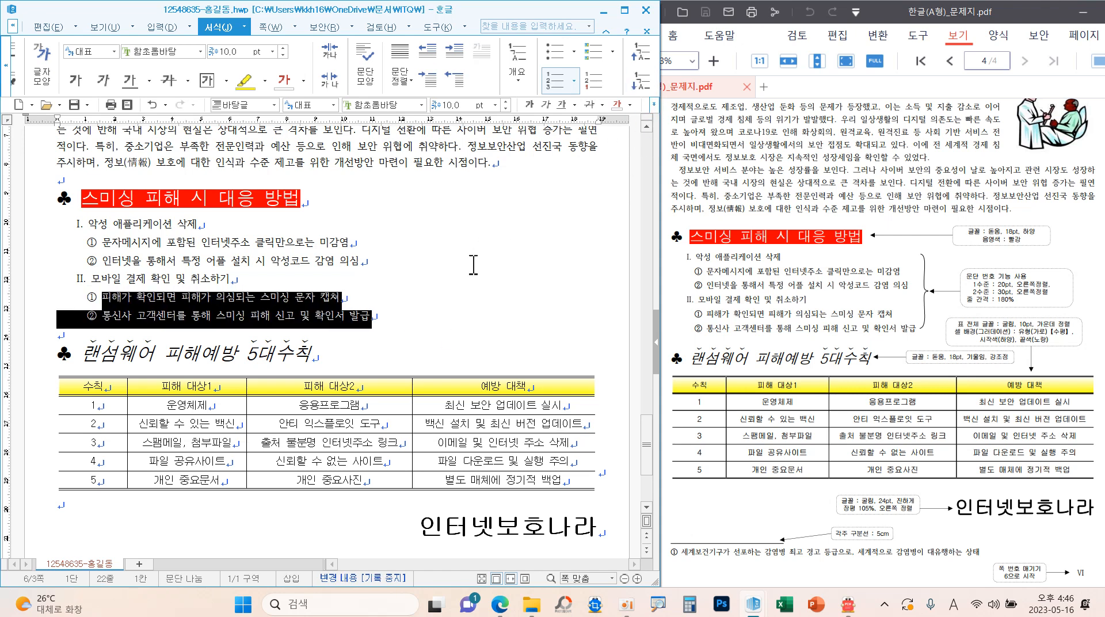
{"action": "left_click", "coordinate": [458, 276]}
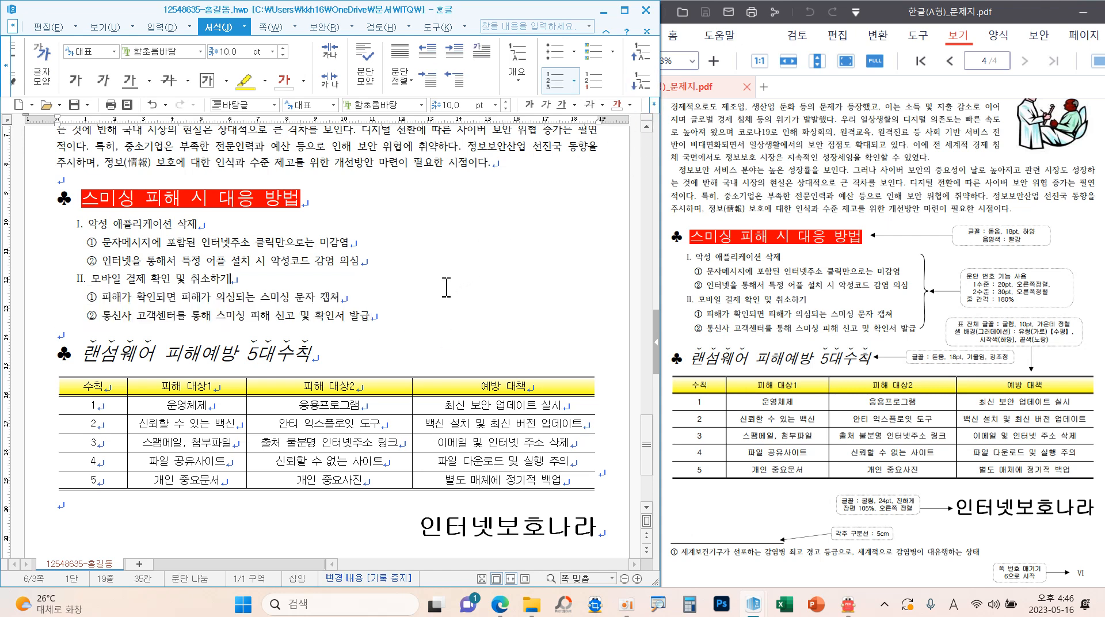
- Hide the page number (쪽 번호) on page 1, the page with the spam table and chart
{"action": "scroll", "coordinate": [464, 374], "scroll_direction": "up", "scroll_amount": 6}
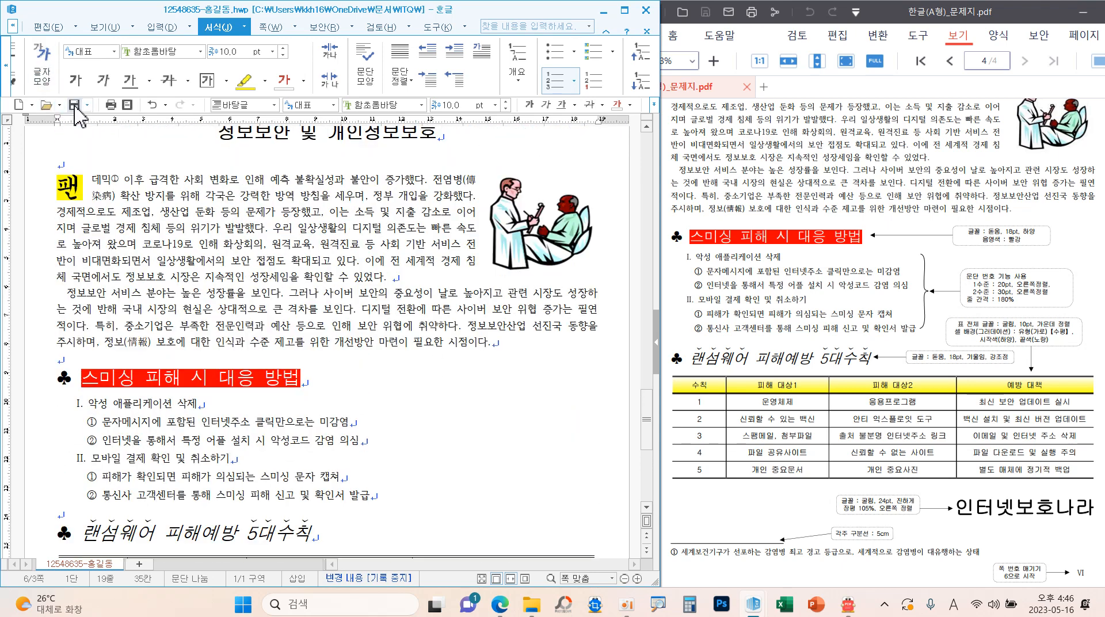
{"action": "scroll", "coordinate": [489, 425], "scroll_direction": "up", "scroll_amount": 20}
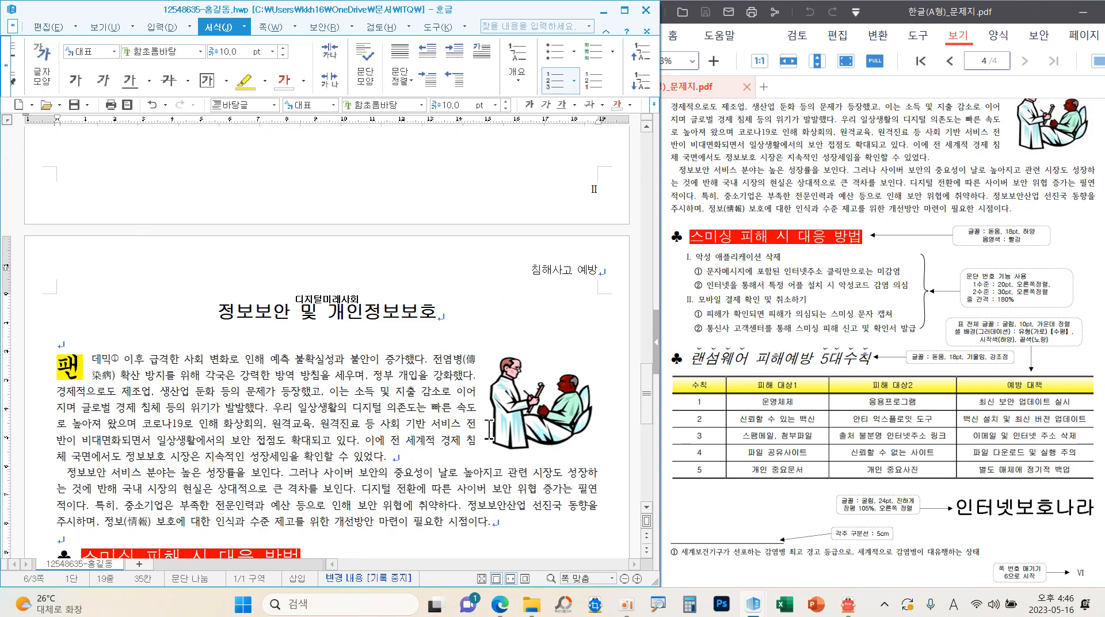
{"action": "scroll", "coordinate": [486, 434], "scroll_direction": "up", "scroll_amount": 20}
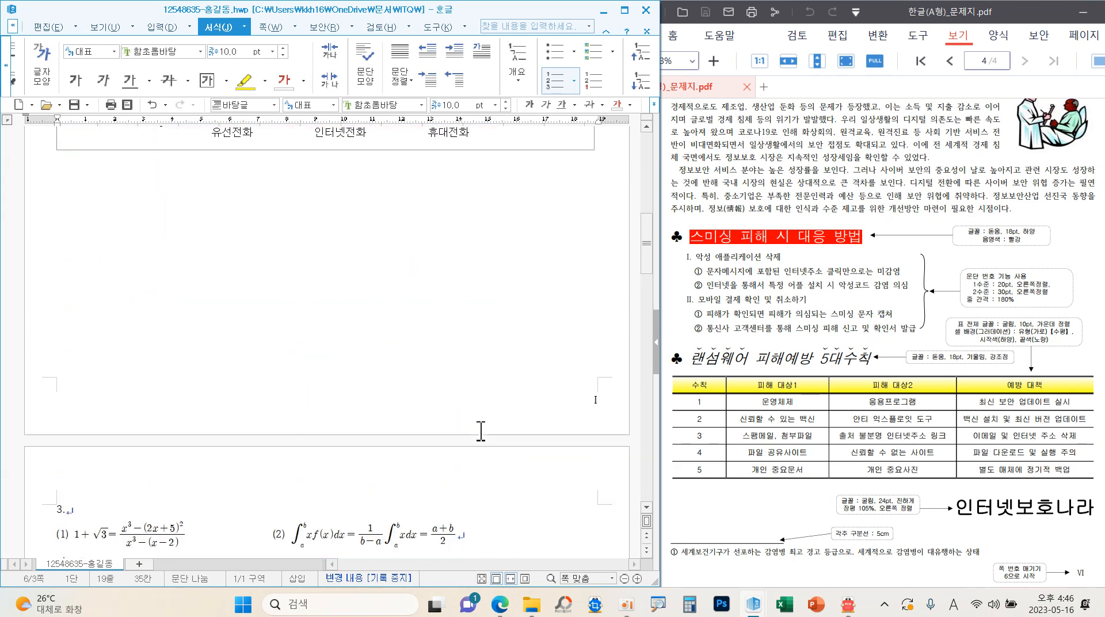
{"action": "scroll", "coordinate": [480, 429], "scroll_direction": "down", "scroll_amount": 8}
{"action": "scroll", "coordinate": [480, 429], "scroll_direction": "down", "scroll_amount": 8}
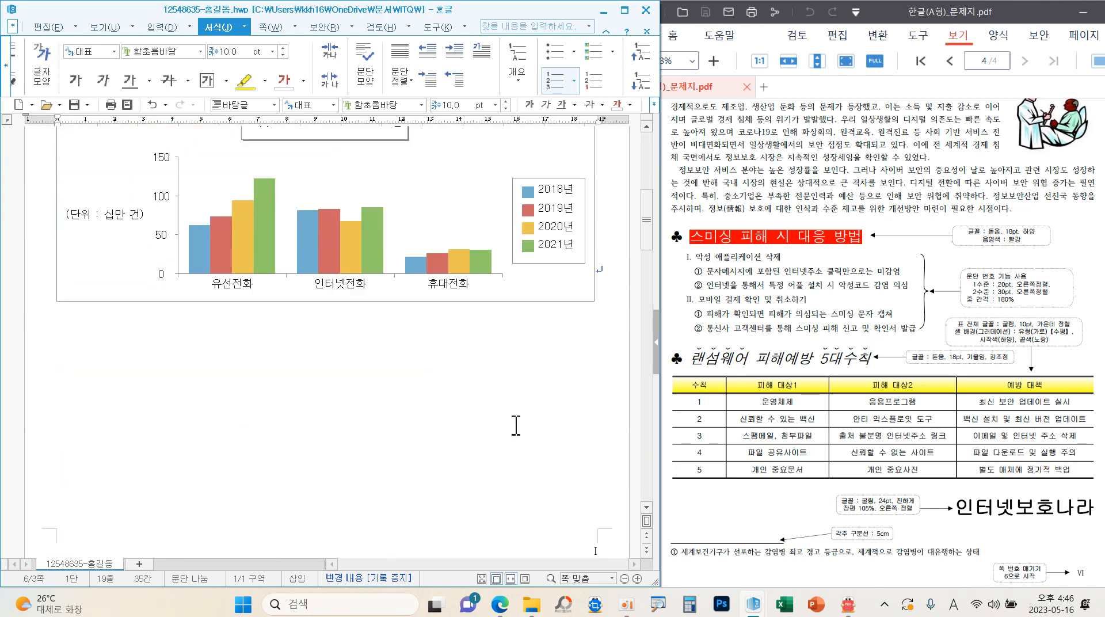
{"action": "scroll", "coordinate": [420, 389], "scroll_direction": "up", "scroll_amount": 10}
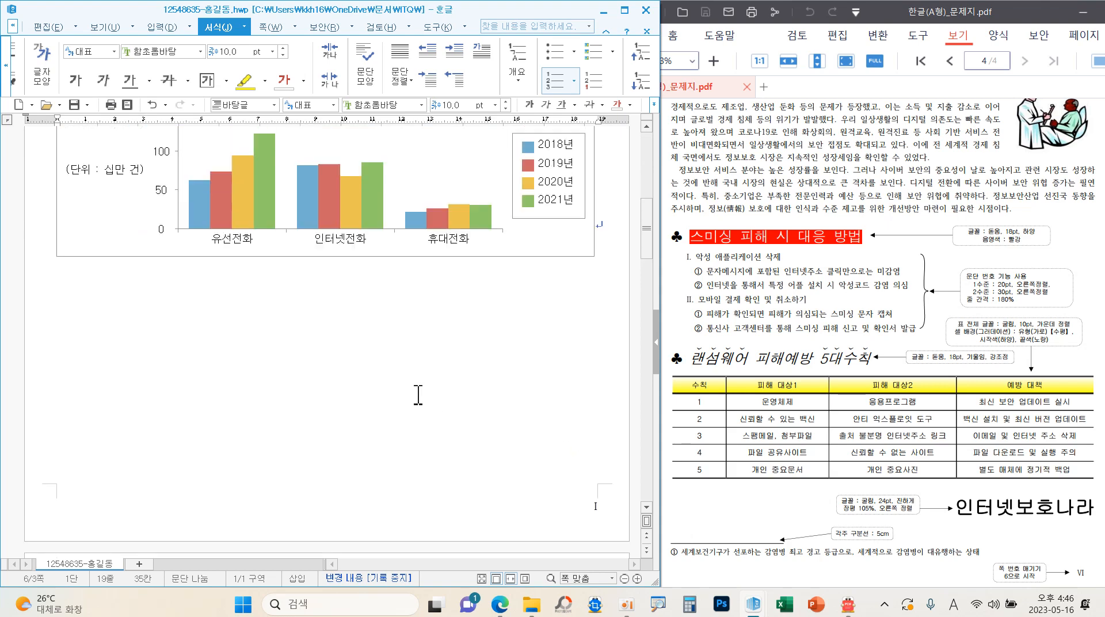
{"action": "left_click", "coordinate": [141, 303]}
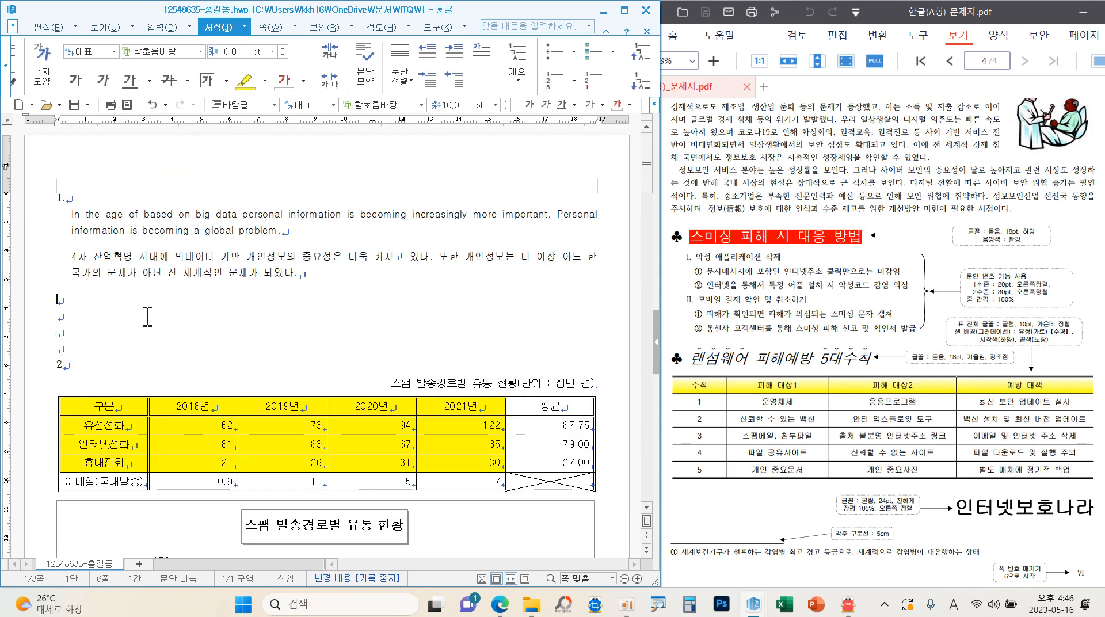
{"action": "left_click", "coordinate": [269, 29]}
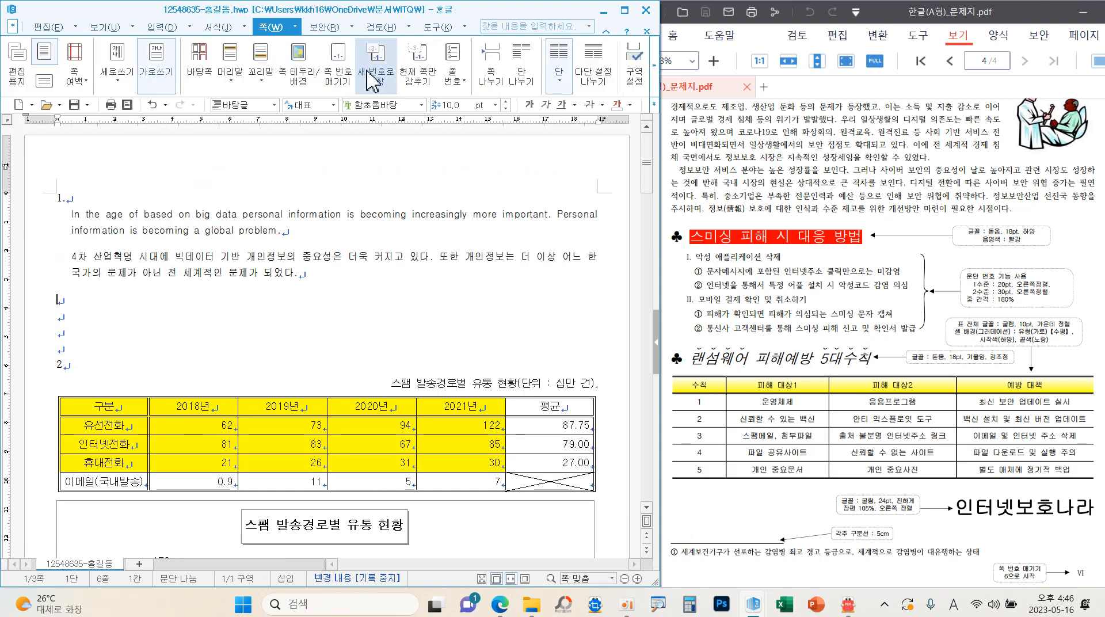
{"action": "left_click", "coordinate": [413, 80]}
{"action": "left_click", "coordinate": [235, 279]}
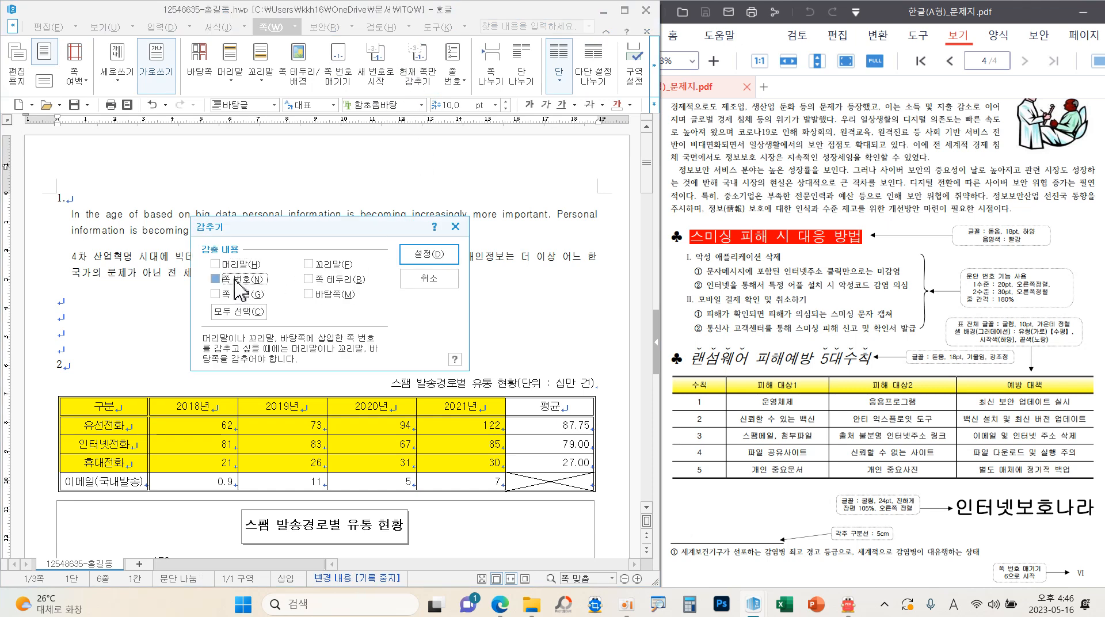
{"action": "left_click", "coordinate": [437, 252]}
- Hide the page number (쪽 번호) on page 2, the page with the equations and the drawing
{"action": "scroll", "coordinate": [446, 262], "scroll_direction": "down", "scroll_amount": 12}
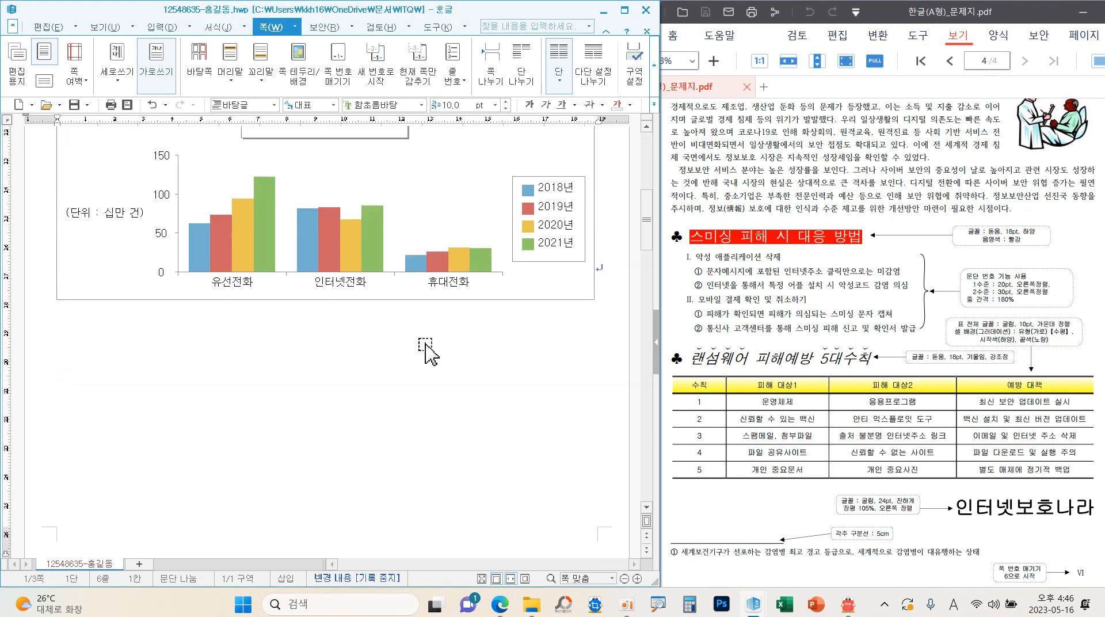
{"action": "left_click", "coordinate": [270, 309]}
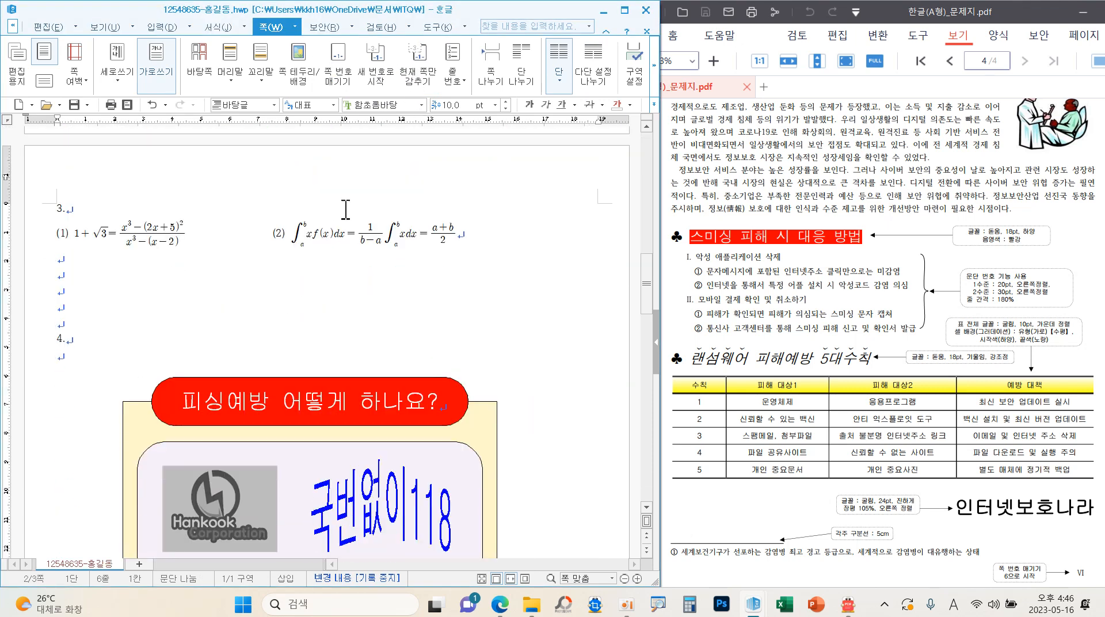
{"action": "left_click", "coordinate": [415, 81]}
{"action": "left_click", "coordinate": [236, 279]}
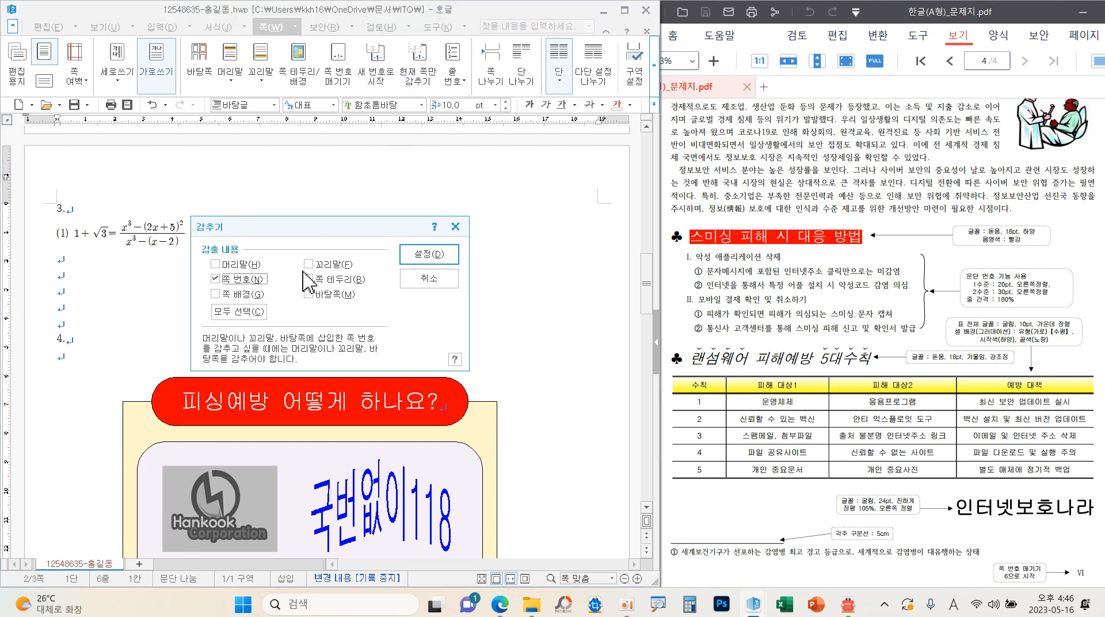
{"action": "left_click", "coordinate": [428, 254]}
- Review all three pages of the document and place the cursor in the page 3 title 정보보안 및 개인정보보호
{"action": "scroll", "coordinate": [511, 395], "scroll_direction": "down", "scroll_amount": 10}
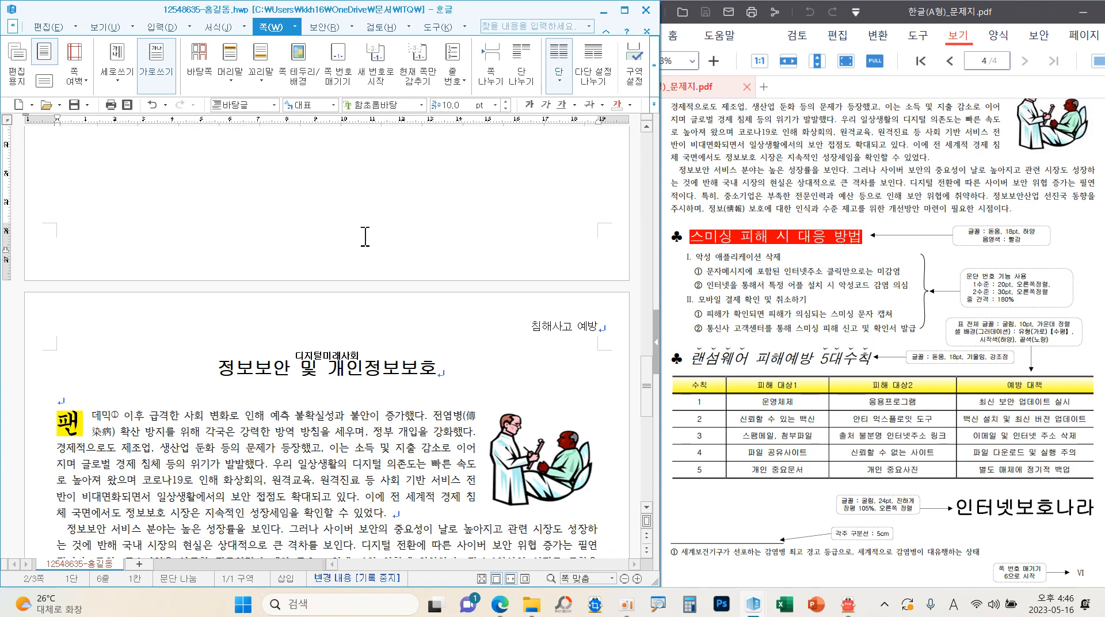
{"action": "scroll", "coordinate": [366, 236], "scroll_direction": "up", "scroll_amount": 3}
{"action": "scroll", "coordinate": [388, 268], "scroll_direction": "up", "scroll_amount": 2}
{"action": "scroll", "coordinate": [390, 272], "scroll_direction": "up", "scroll_amount": 6}
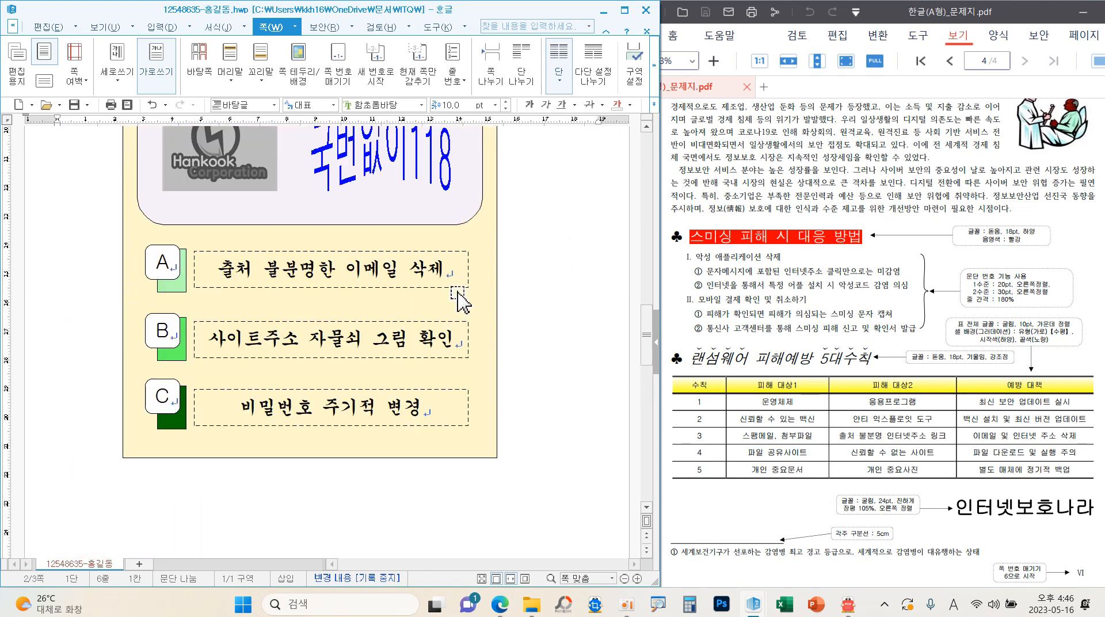
{"action": "scroll", "coordinate": [544, 337], "scroll_direction": "up", "scroll_amount": 5}
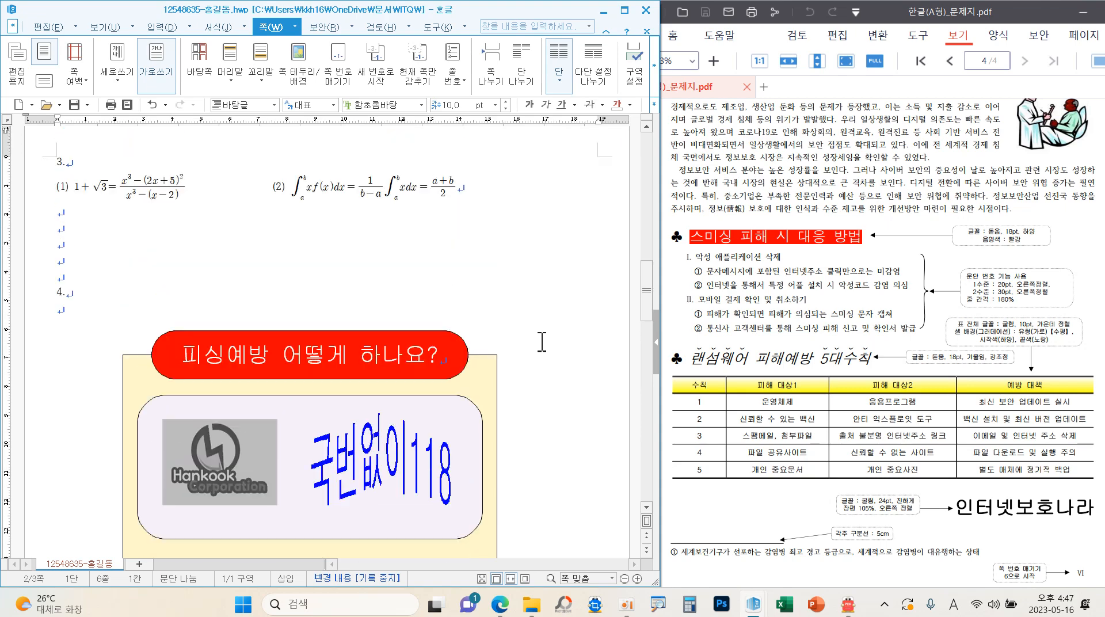
{"action": "scroll", "coordinate": [541, 342], "scroll_direction": "up", "scroll_amount": 10}
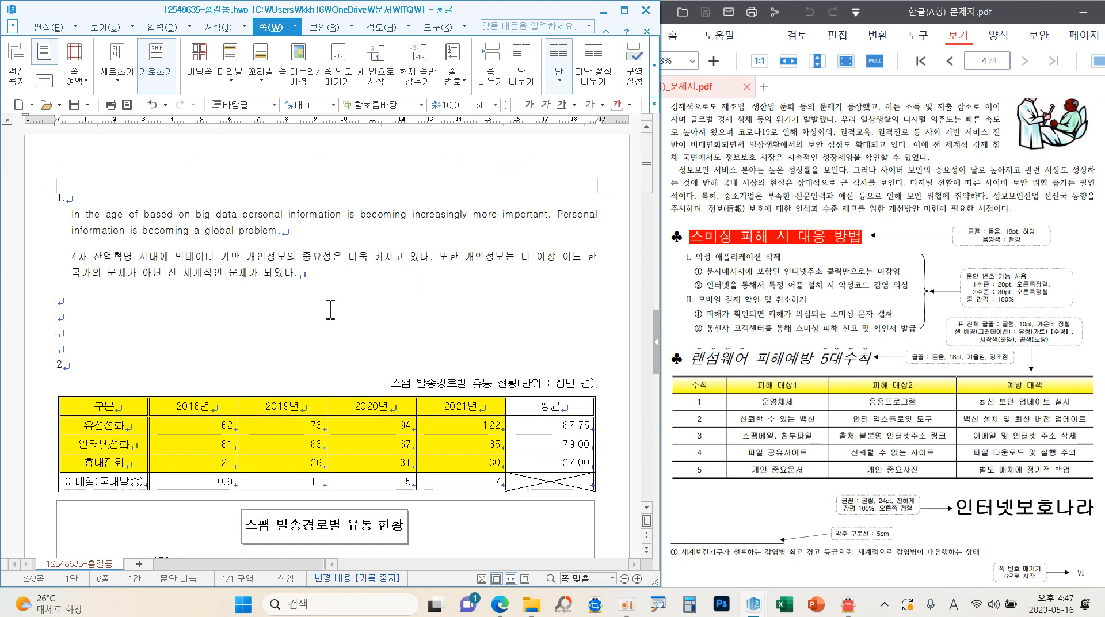
{"action": "scroll", "coordinate": [254, 287], "scroll_direction": "down", "scroll_amount": 12}
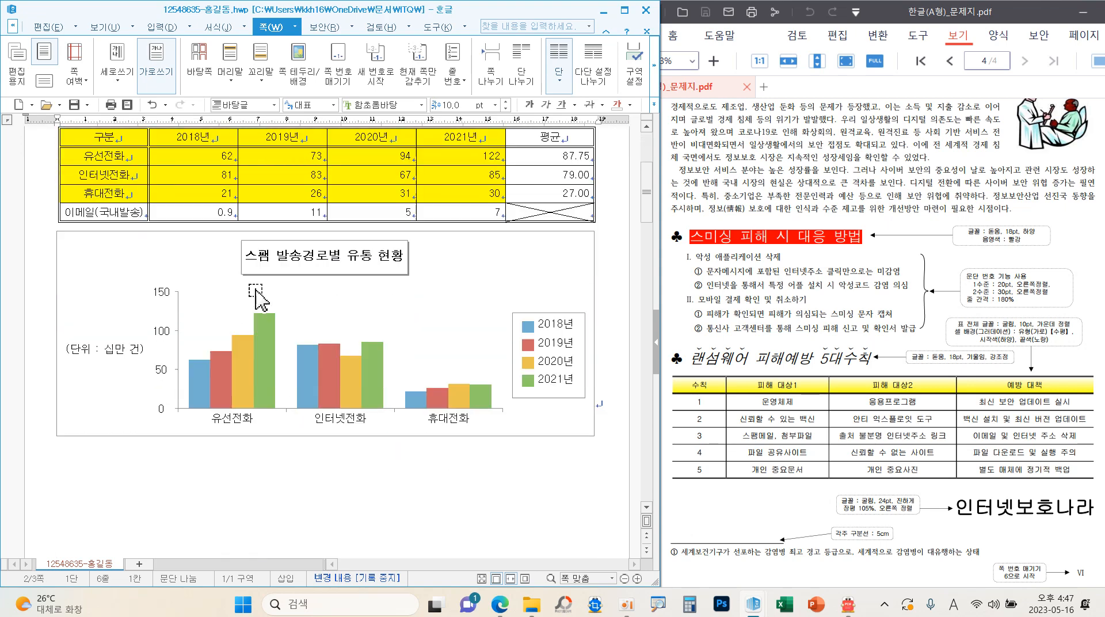
{"action": "scroll", "coordinate": [261, 298], "scroll_direction": "down", "scroll_amount": 10}
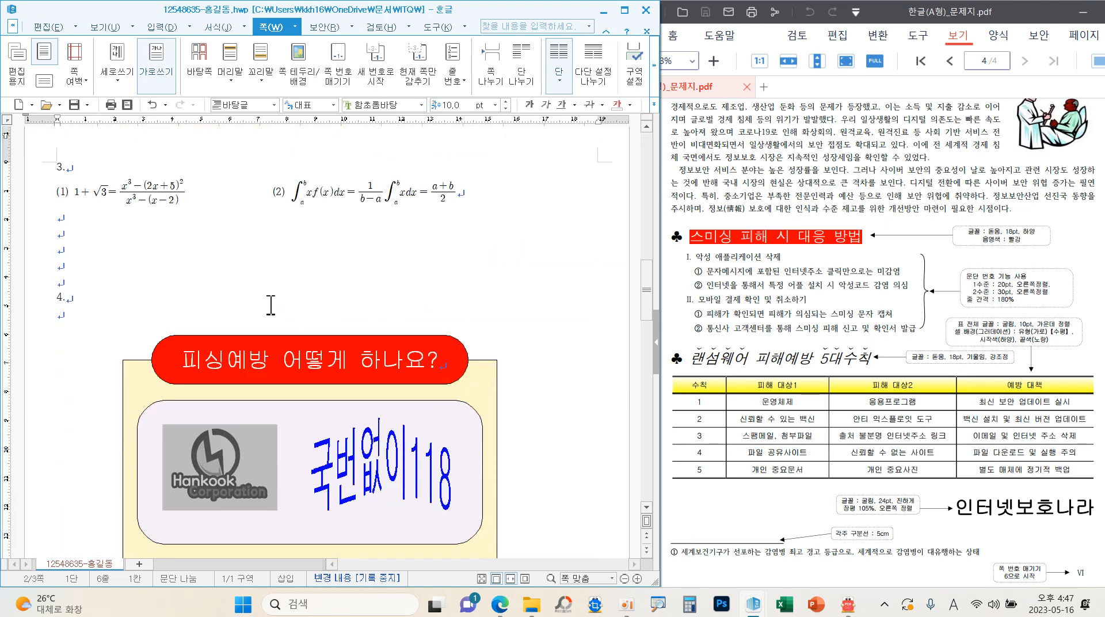
{"action": "scroll", "coordinate": [257, 368], "scroll_direction": "down", "scroll_amount": 10}
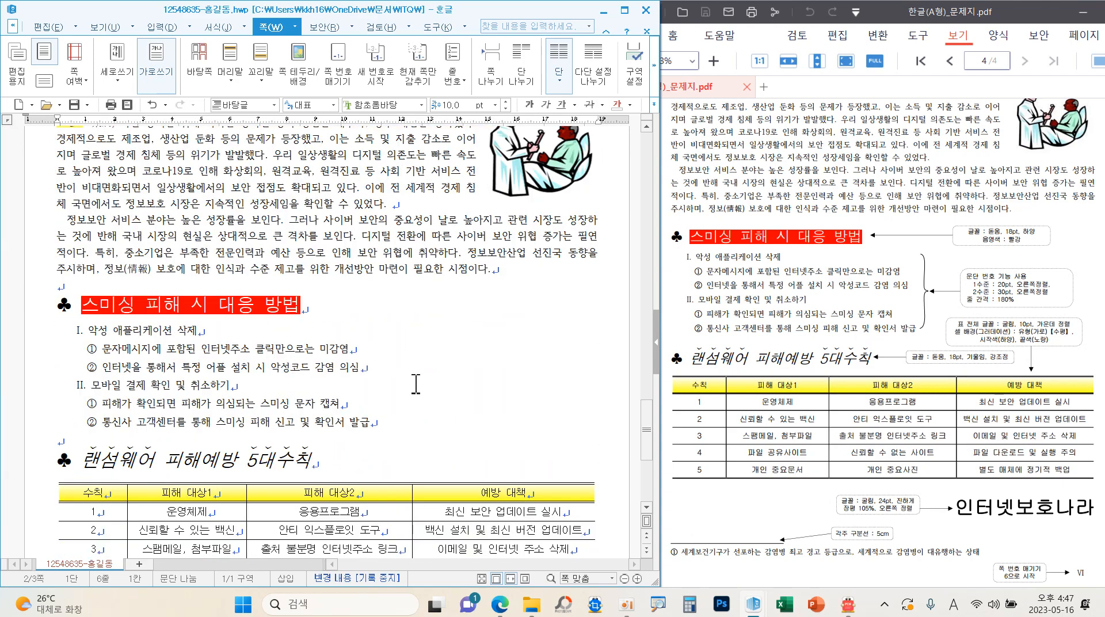
{"action": "scroll", "coordinate": [416, 383], "scroll_direction": "down", "scroll_amount": 3}
{"action": "scroll", "coordinate": [424, 396], "scroll_direction": "up", "scroll_amount": 7}
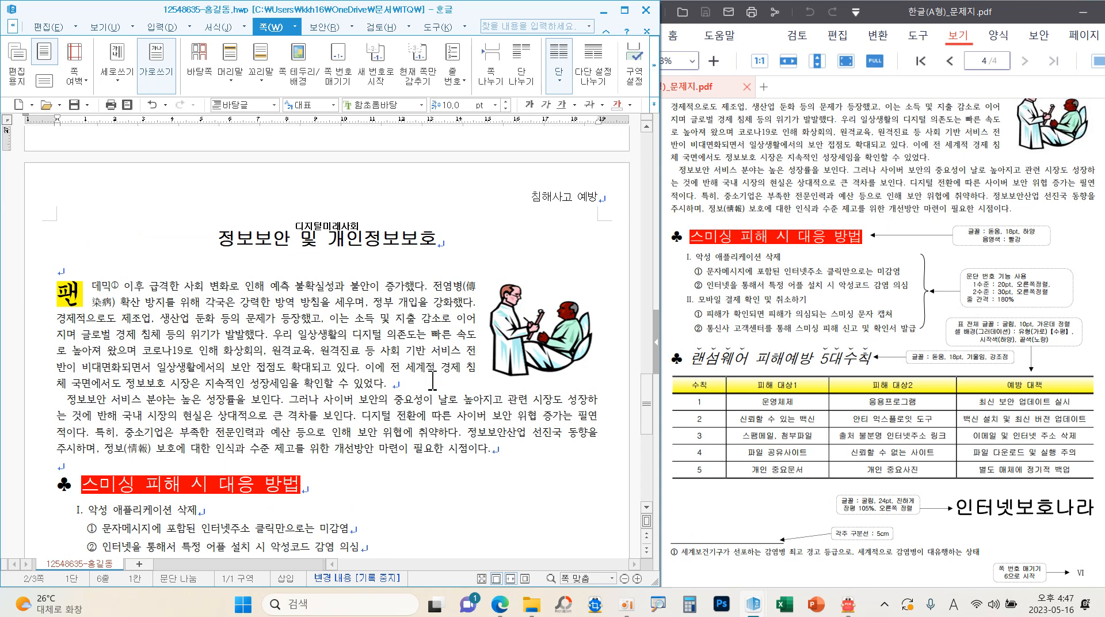
{"action": "left_click", "coordinate": [83, 253]}
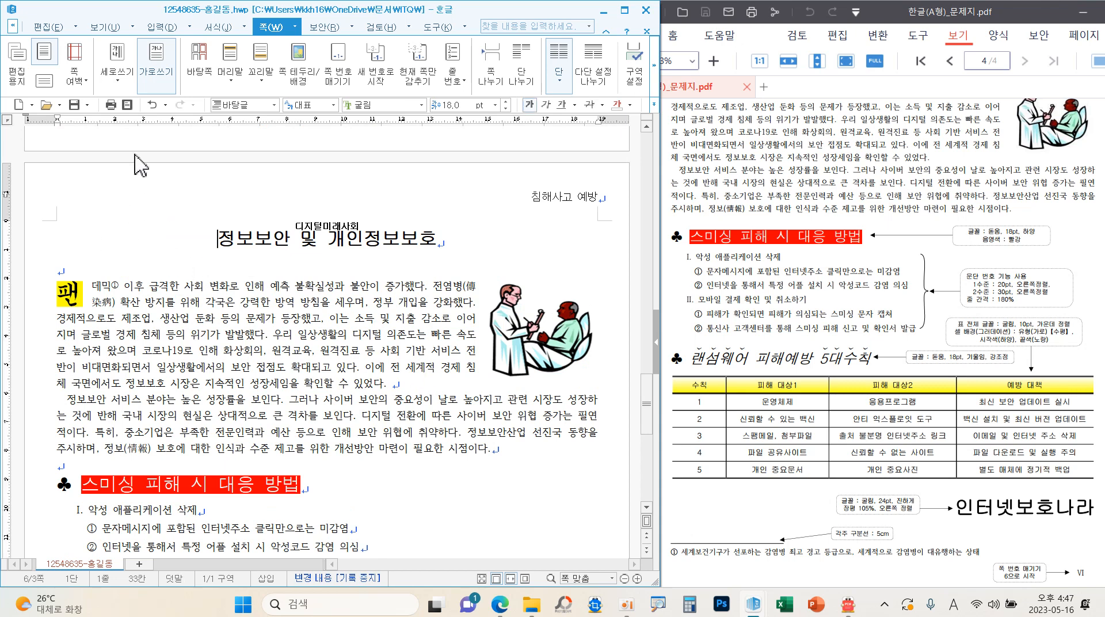